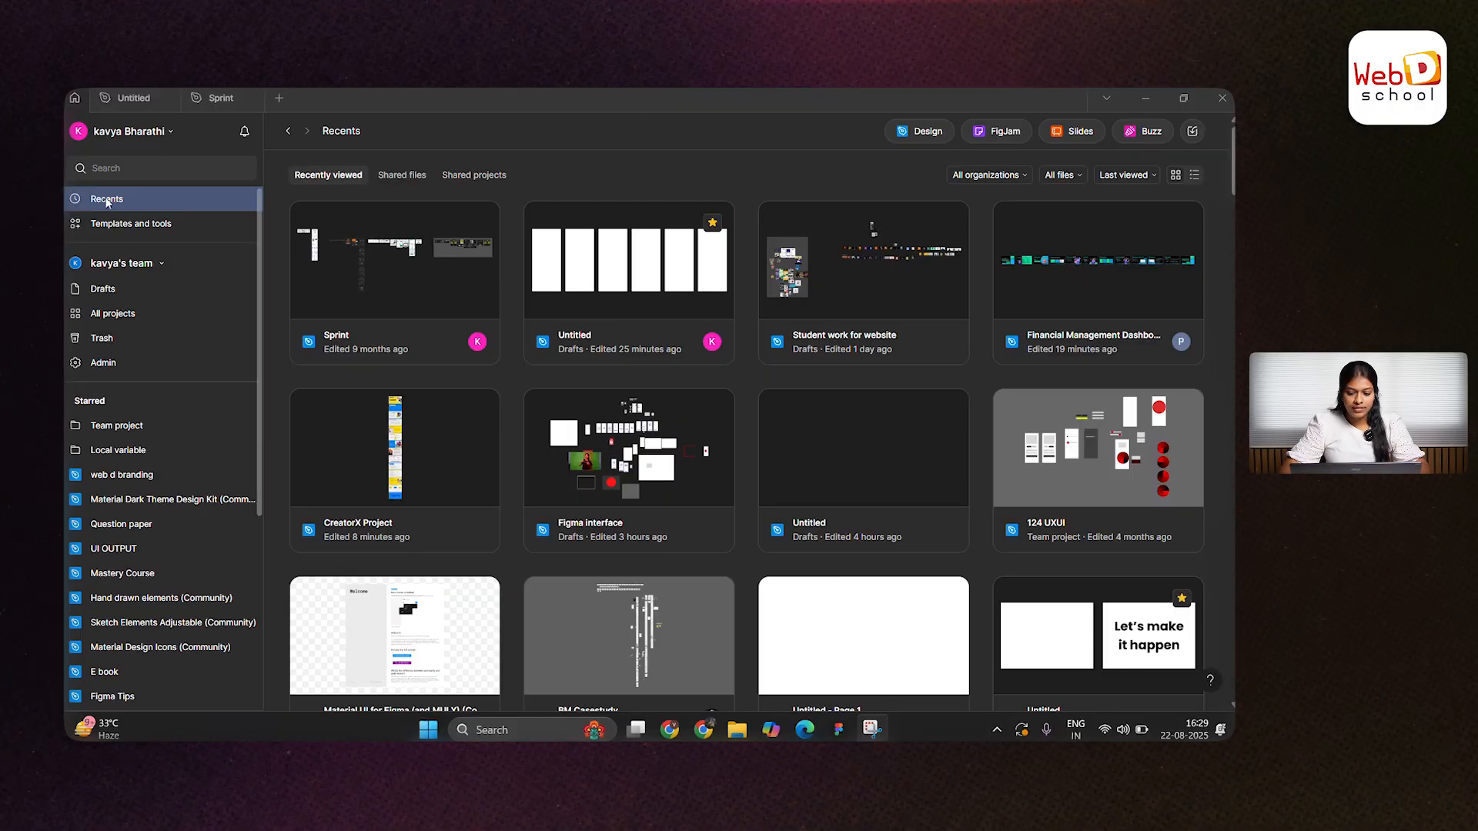
# Step: Look through the recently viewed files
pyautogui.scroll(-5, 601, 285)
pyautogui.scroll(5, 620, 332)
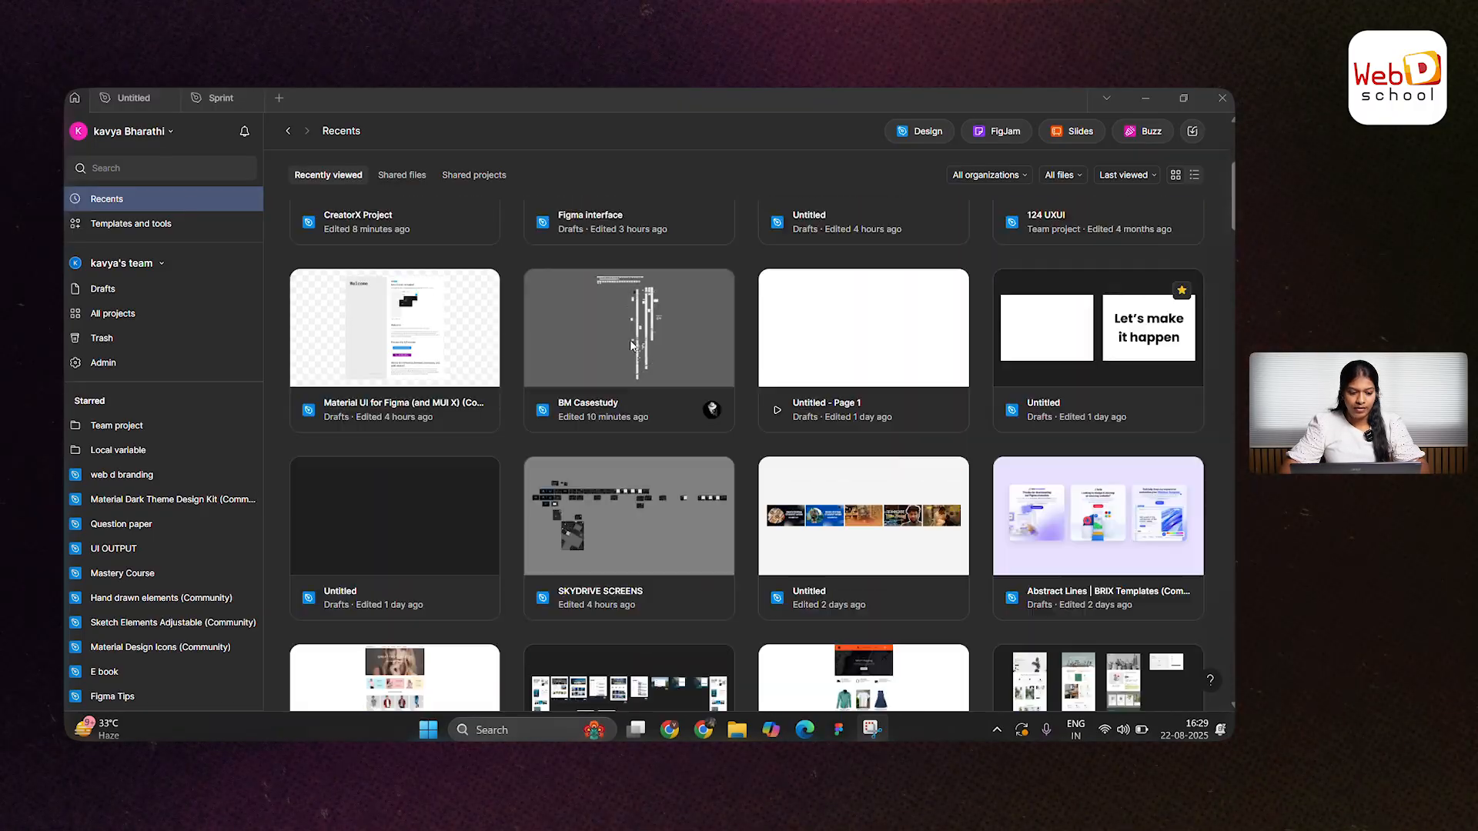
pyautogui.scroll(-10, 520, 399)
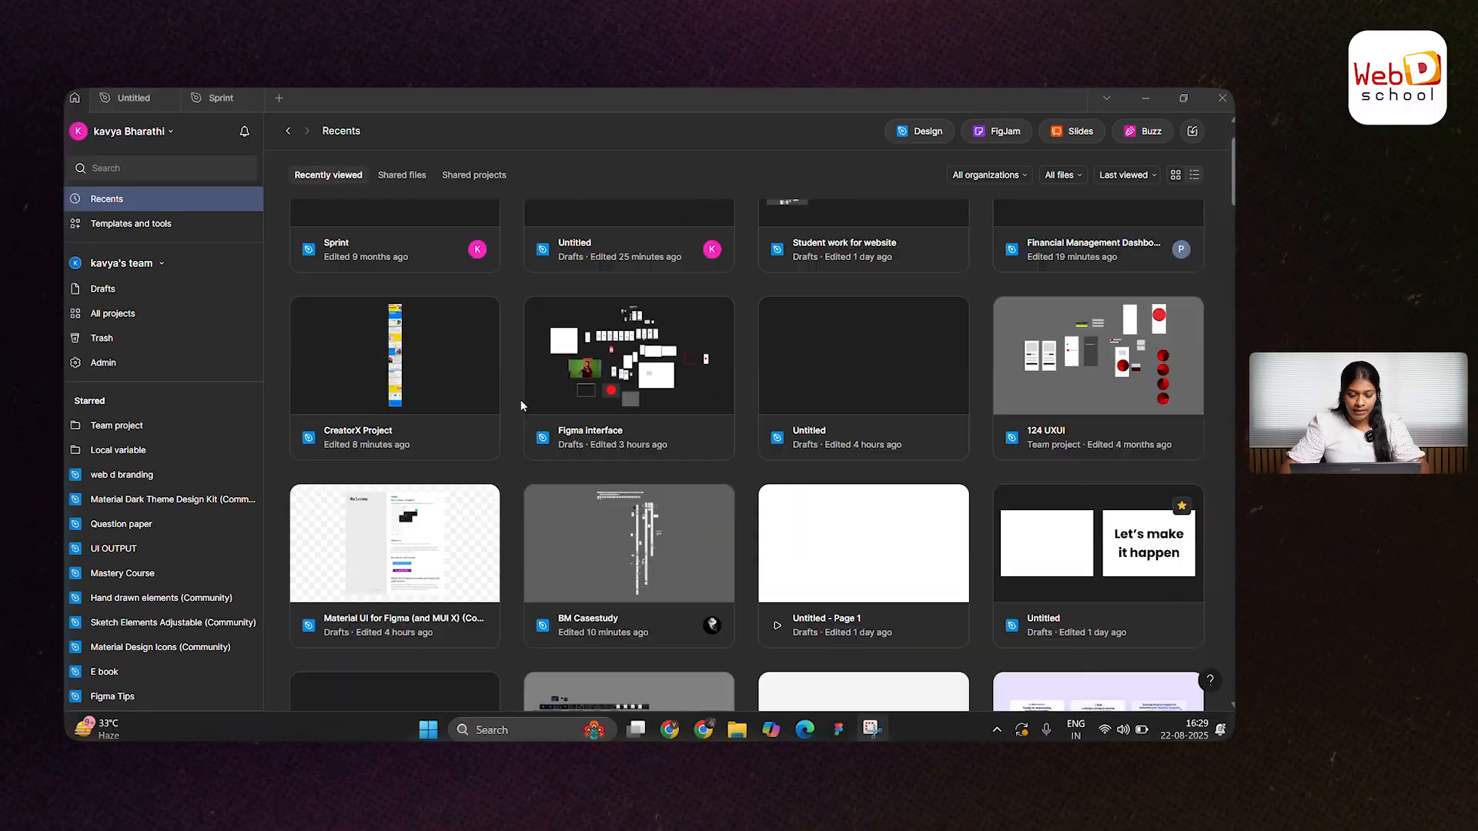
# Step: Browse the community templates and tools, including the Figma Make, Education and Featured categories sections
pyautogui.click(128, 225)
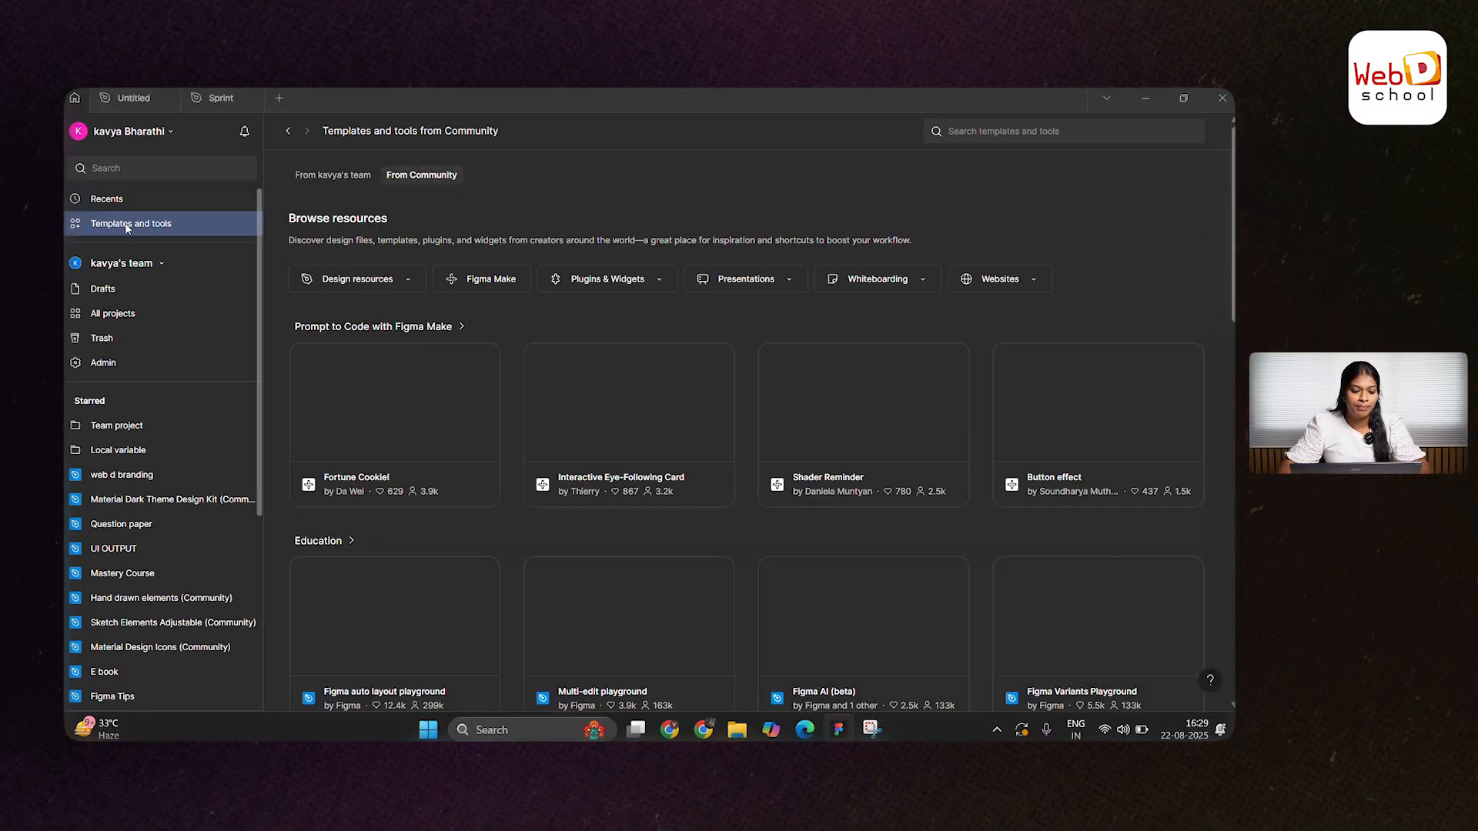
pyautogui.scroll(-5, 631, 377)
pyautogui.scroll(5, 631, 372)
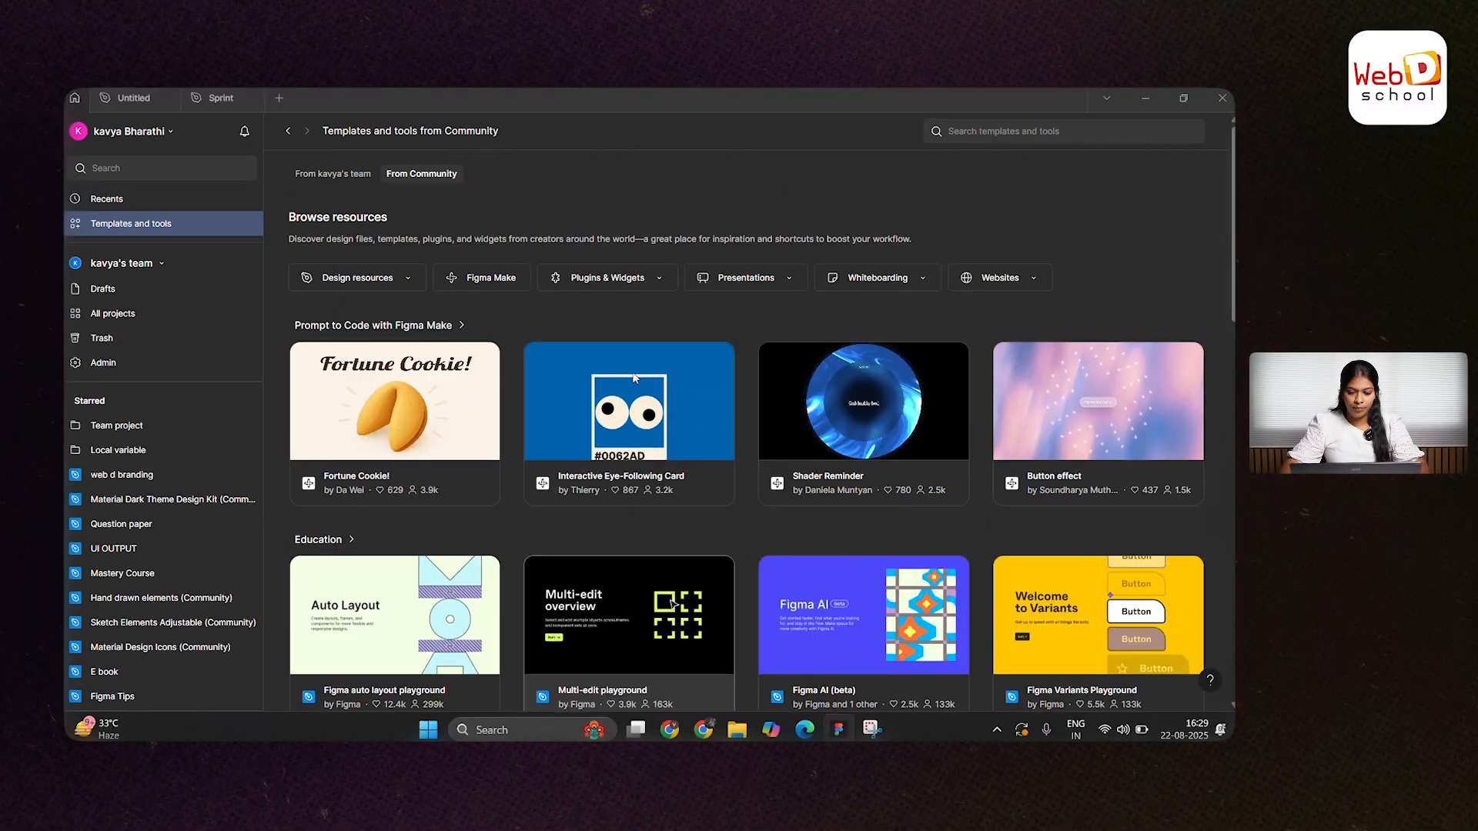
pyautogui.scroll(-2, 633, 373)
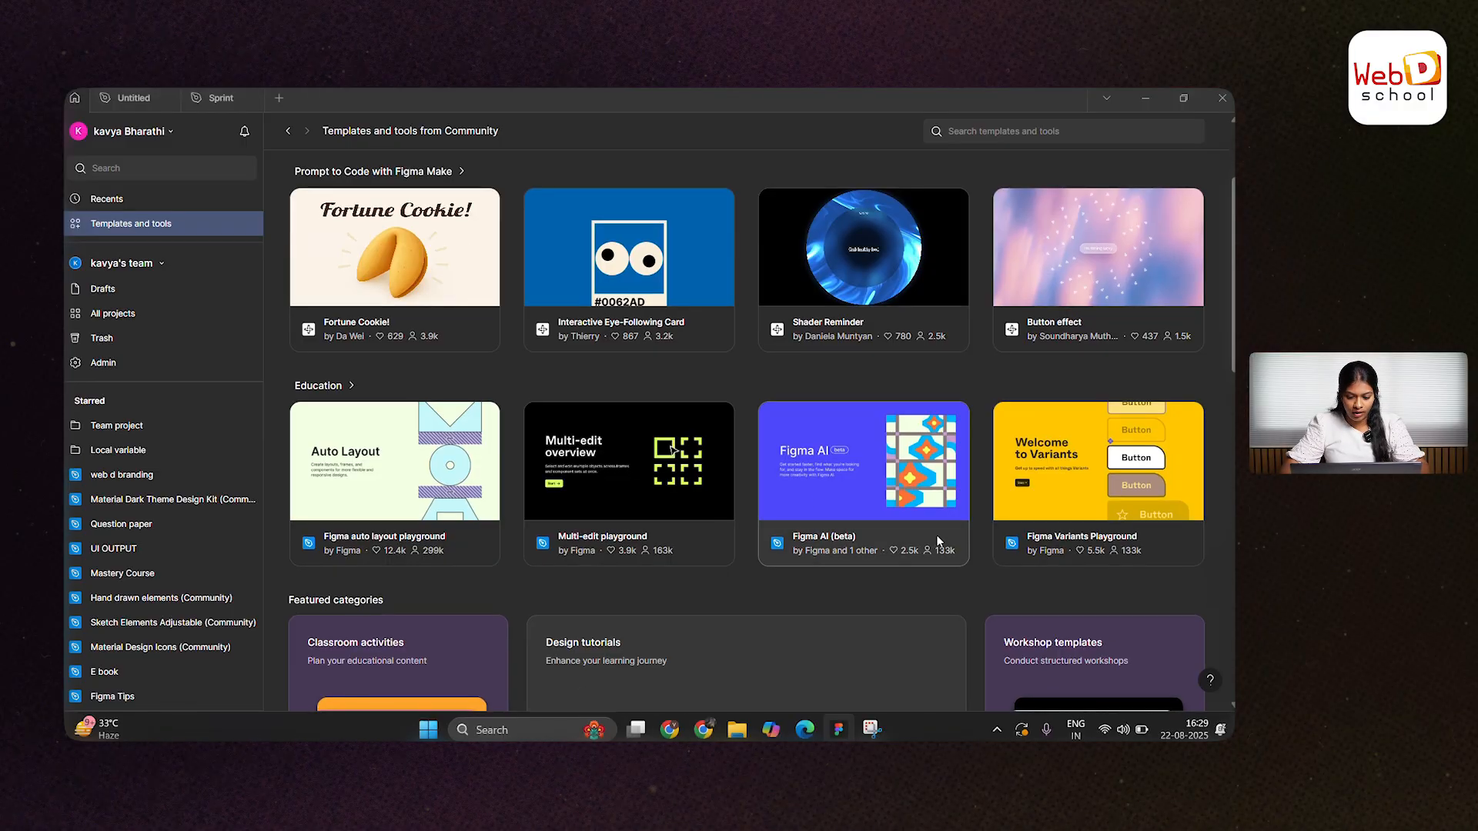
pyautogui.scroll(-2, 937, 539)
pyautogui.scroll(1, 946, 537)
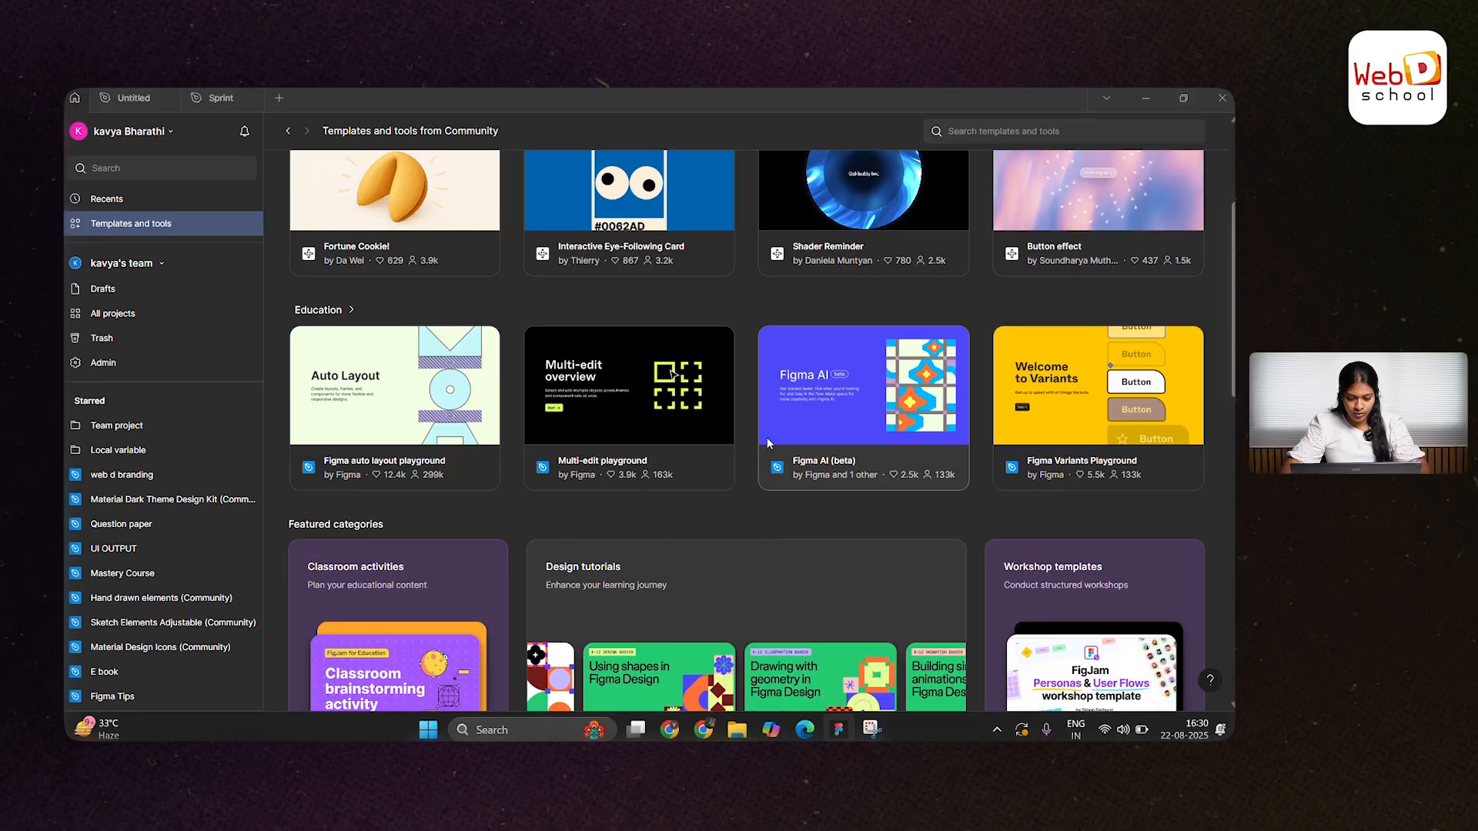
# Step: Open the Multi-edit playground community file as a new draft in the available team
pyautogui.scroll(-1, 730, 467)
pyautogui.click(618, 363)
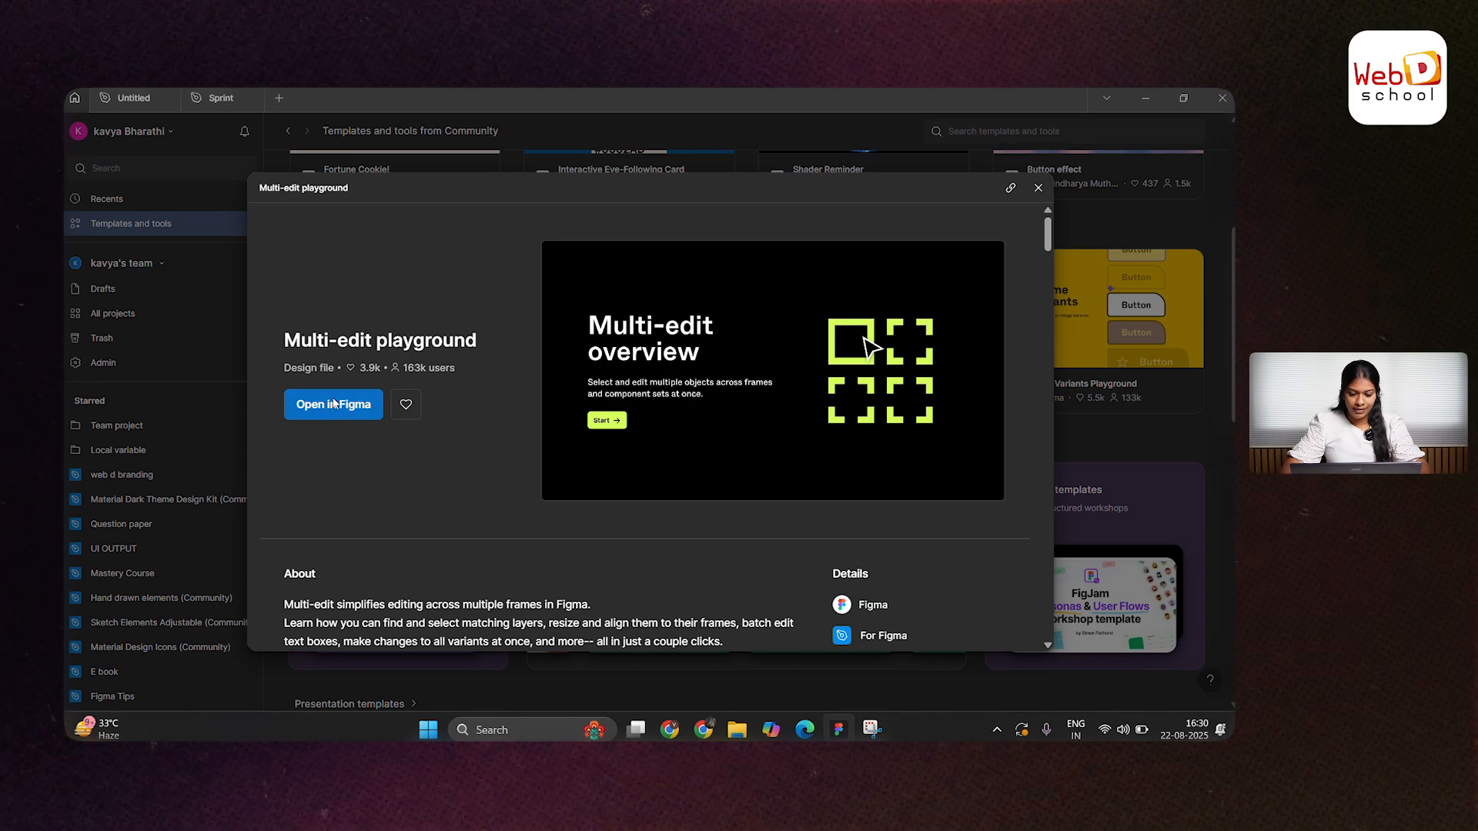
pyautogui.click(330, 412)
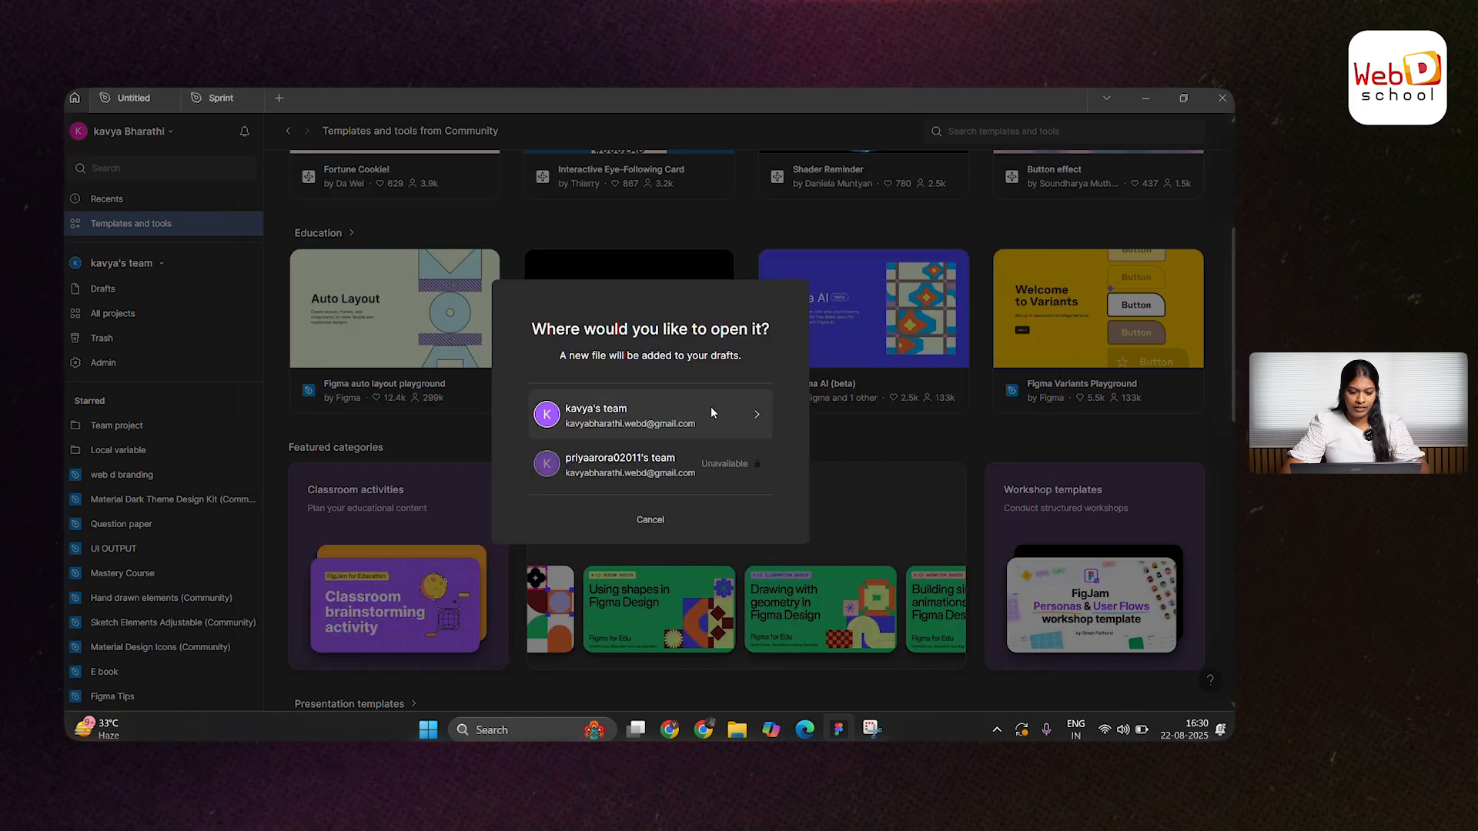
pyautogui.click(682, 404)
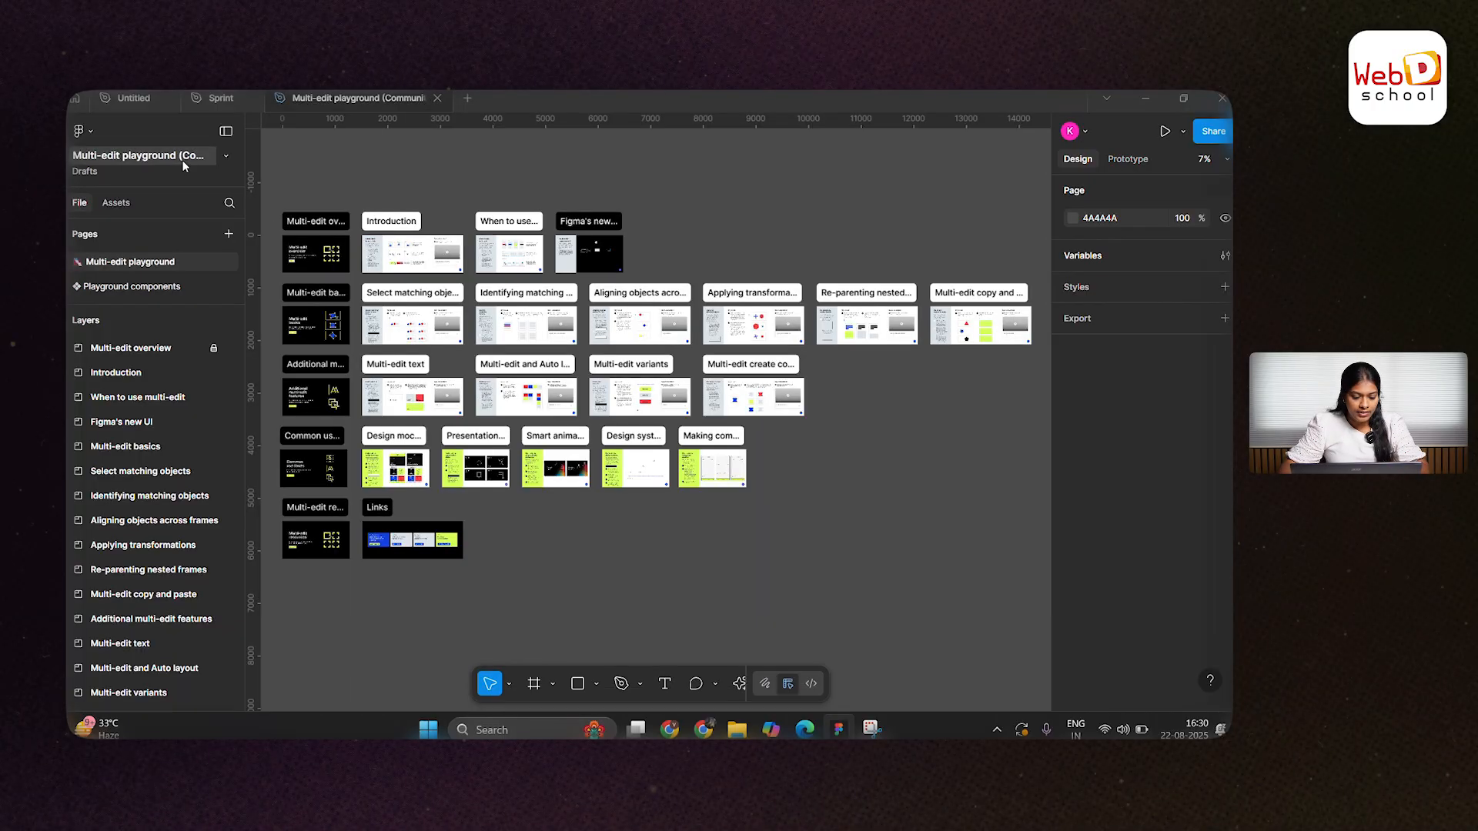
# Step: Return to the file browser and show all projects of the Education team
pyautogui.click(76, 98)
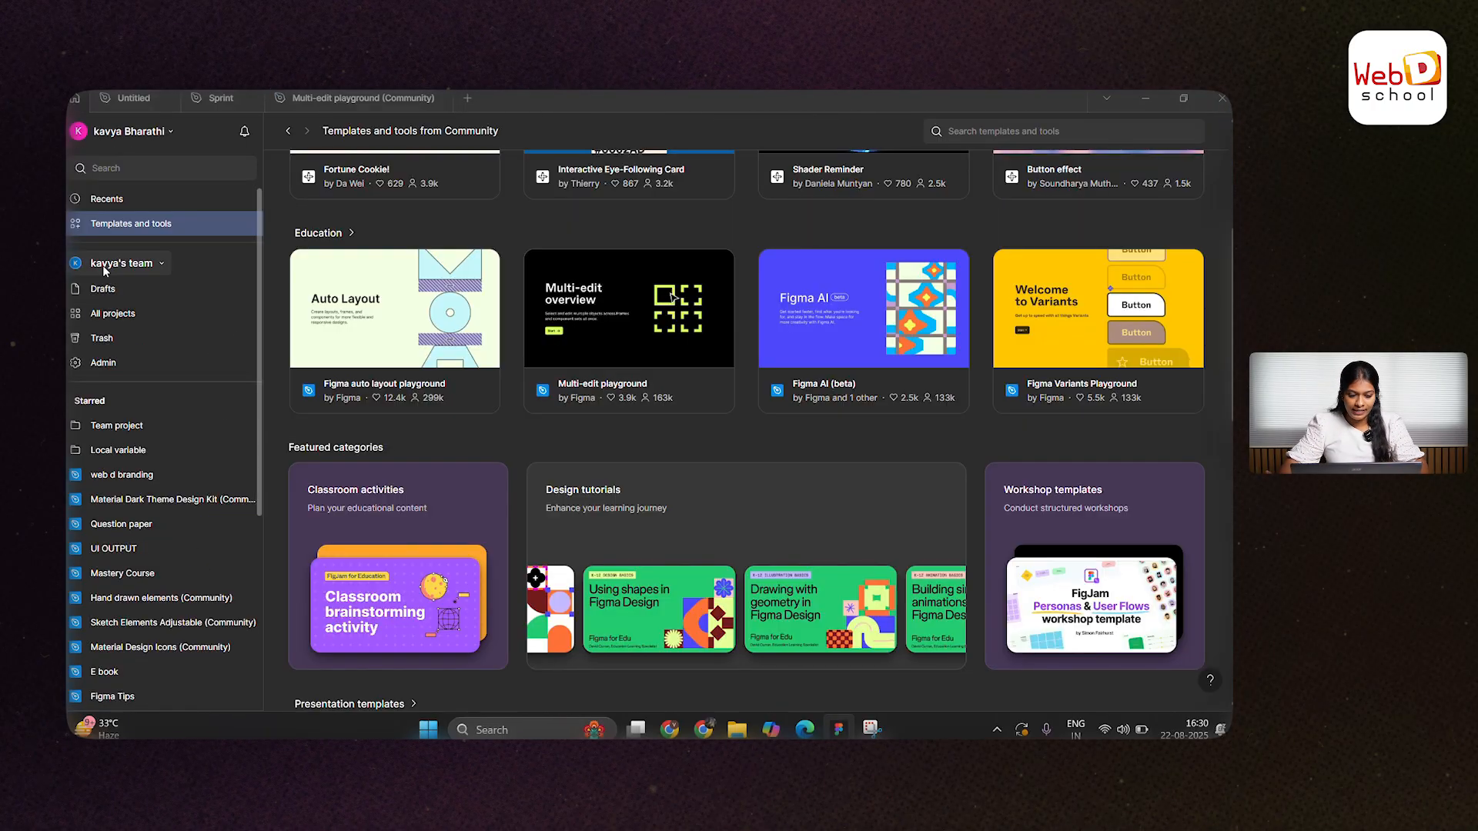
pyautogui.click(104, 265)
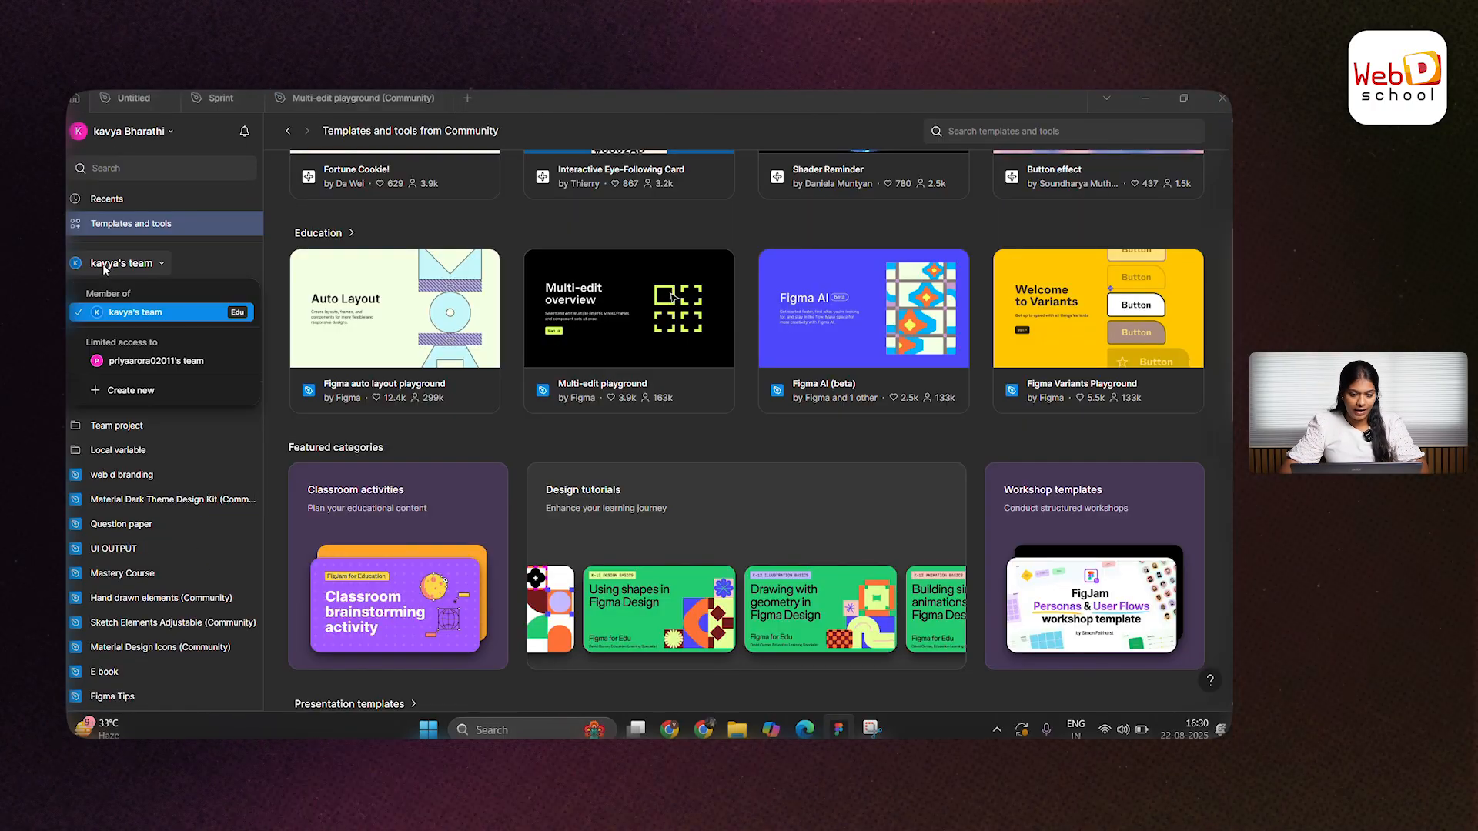
pyautogui.click(144, 313)
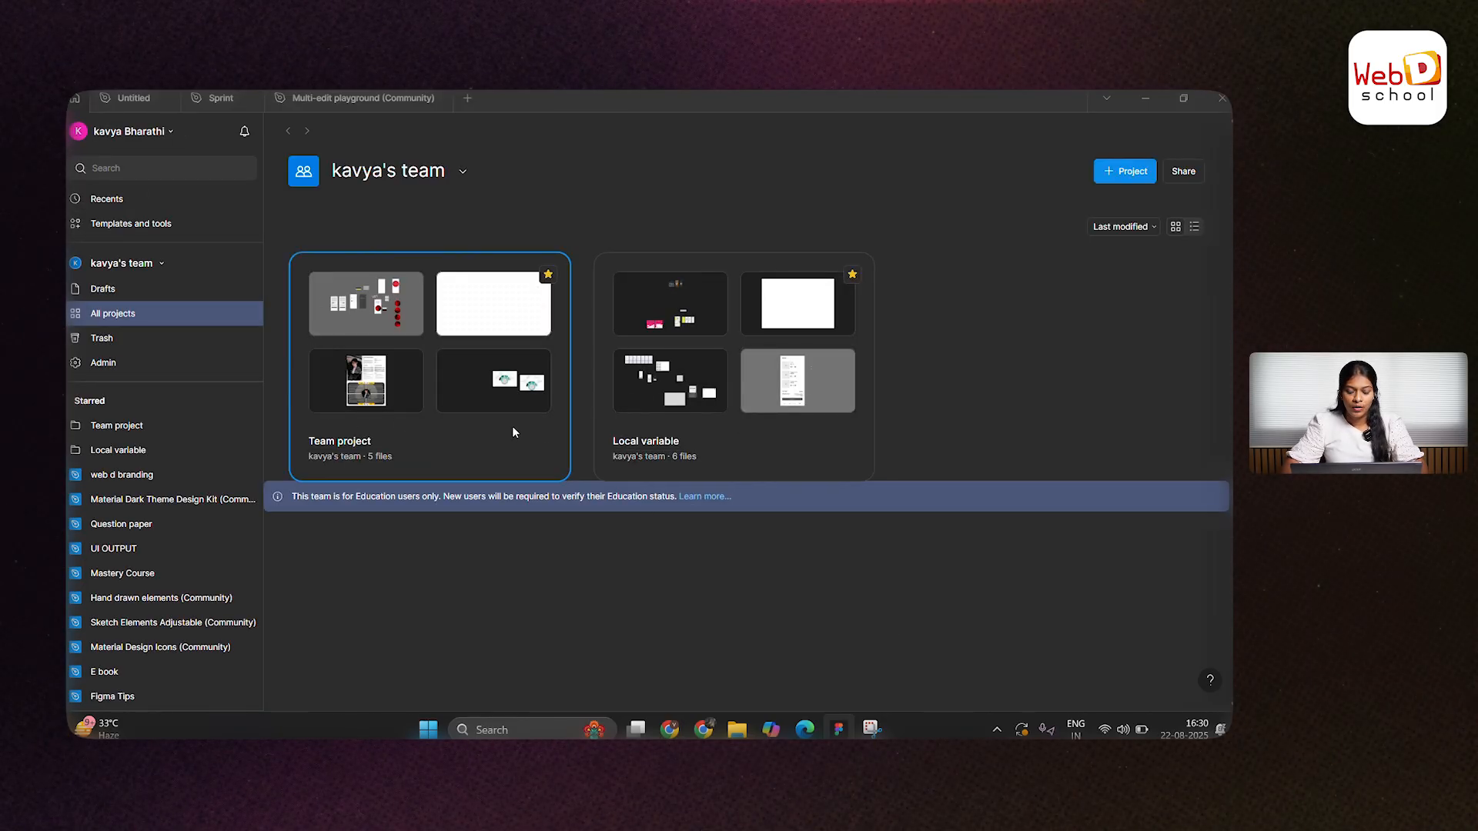
# Step: Open the 124 UXUI file from Team project
pyautogui.click(514, 427)
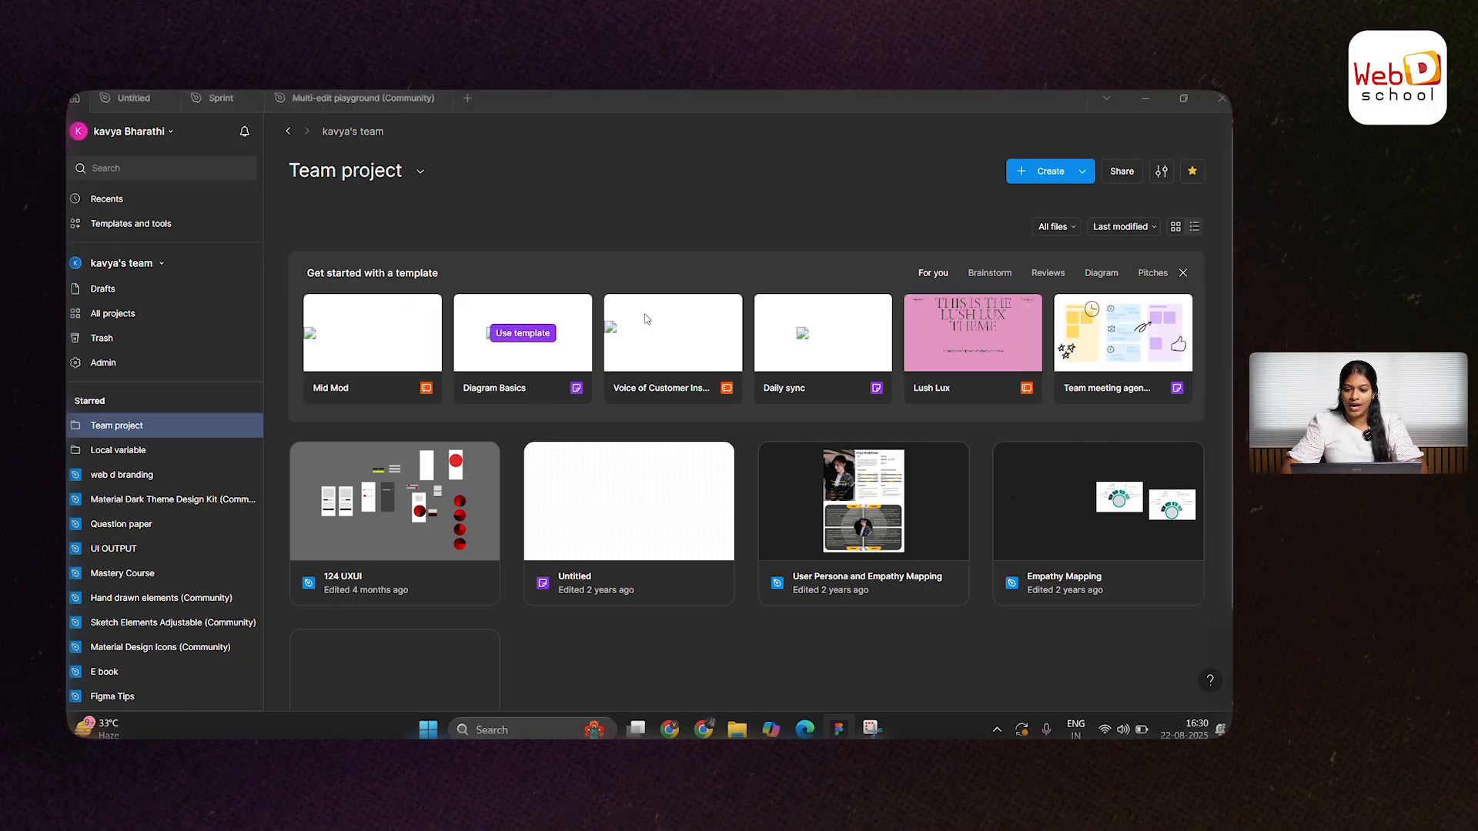
pyautogui.scroll(-2, 461, 482)
pyautogui.doubleClick(460, 452)
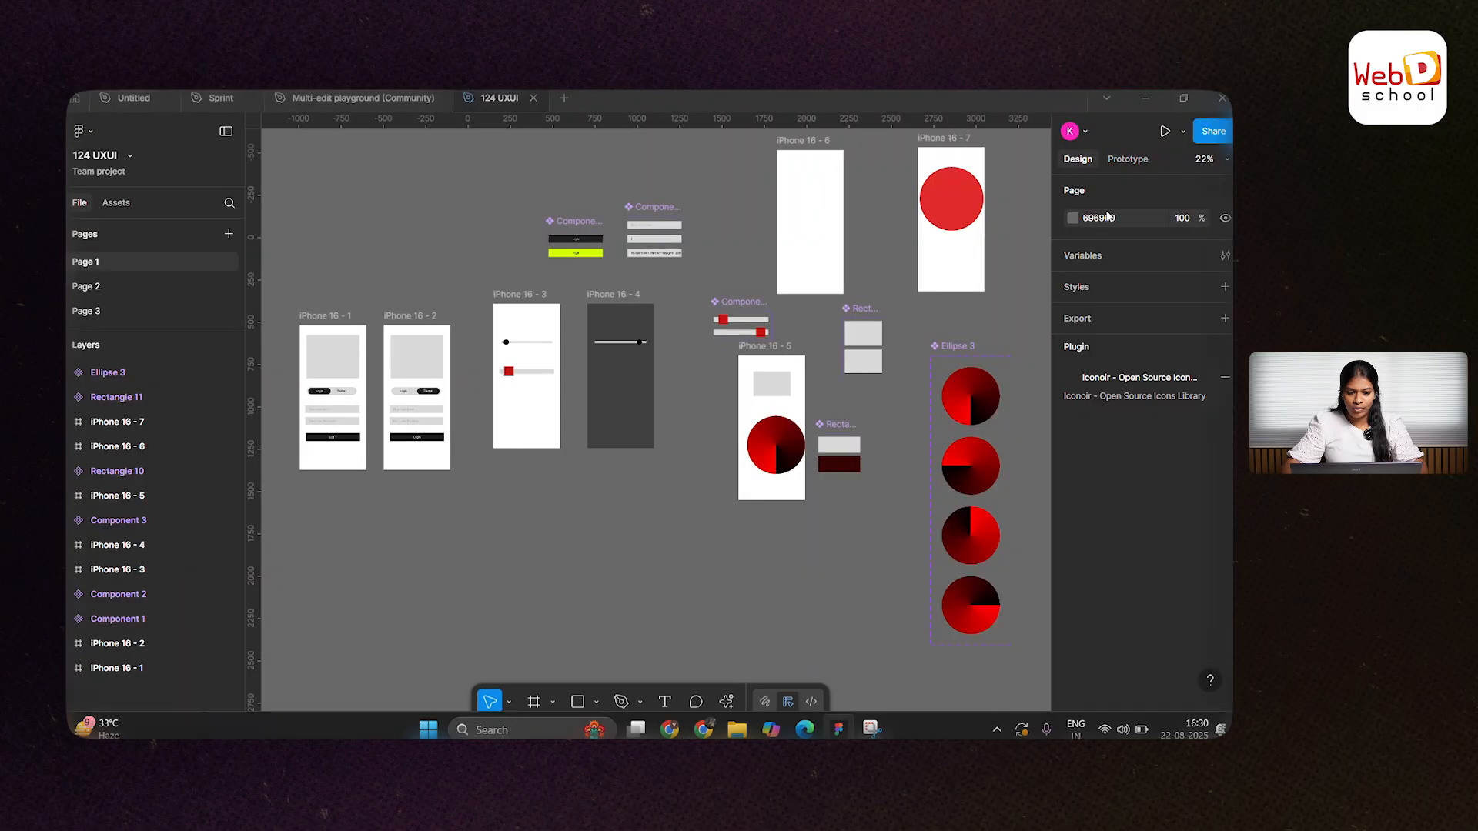
# Step: View the sharing options of the 124 UXUI file, then close the file
pyautogui.click(1213, 131)
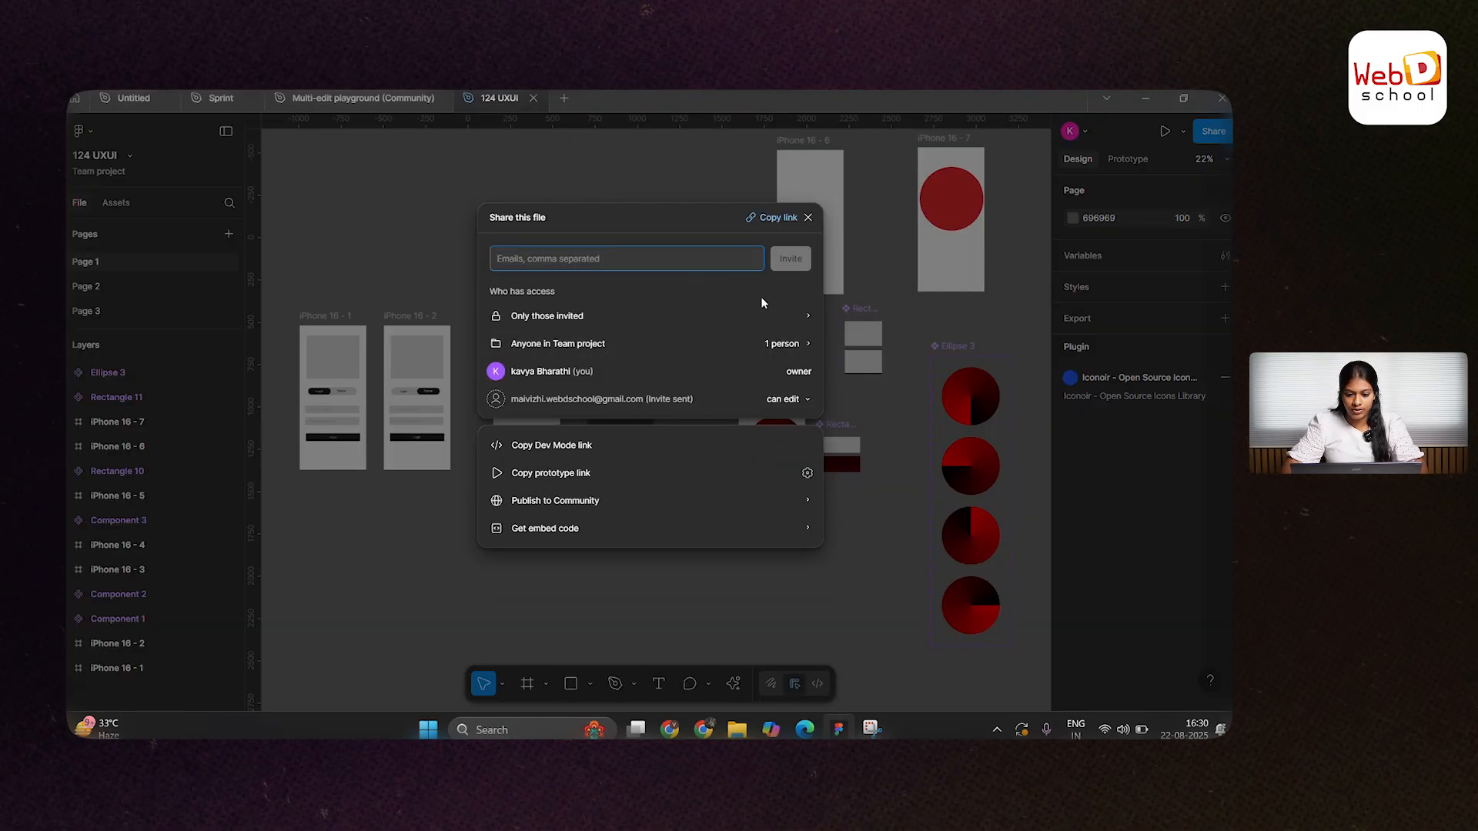
pyautogui.click(810, 217)
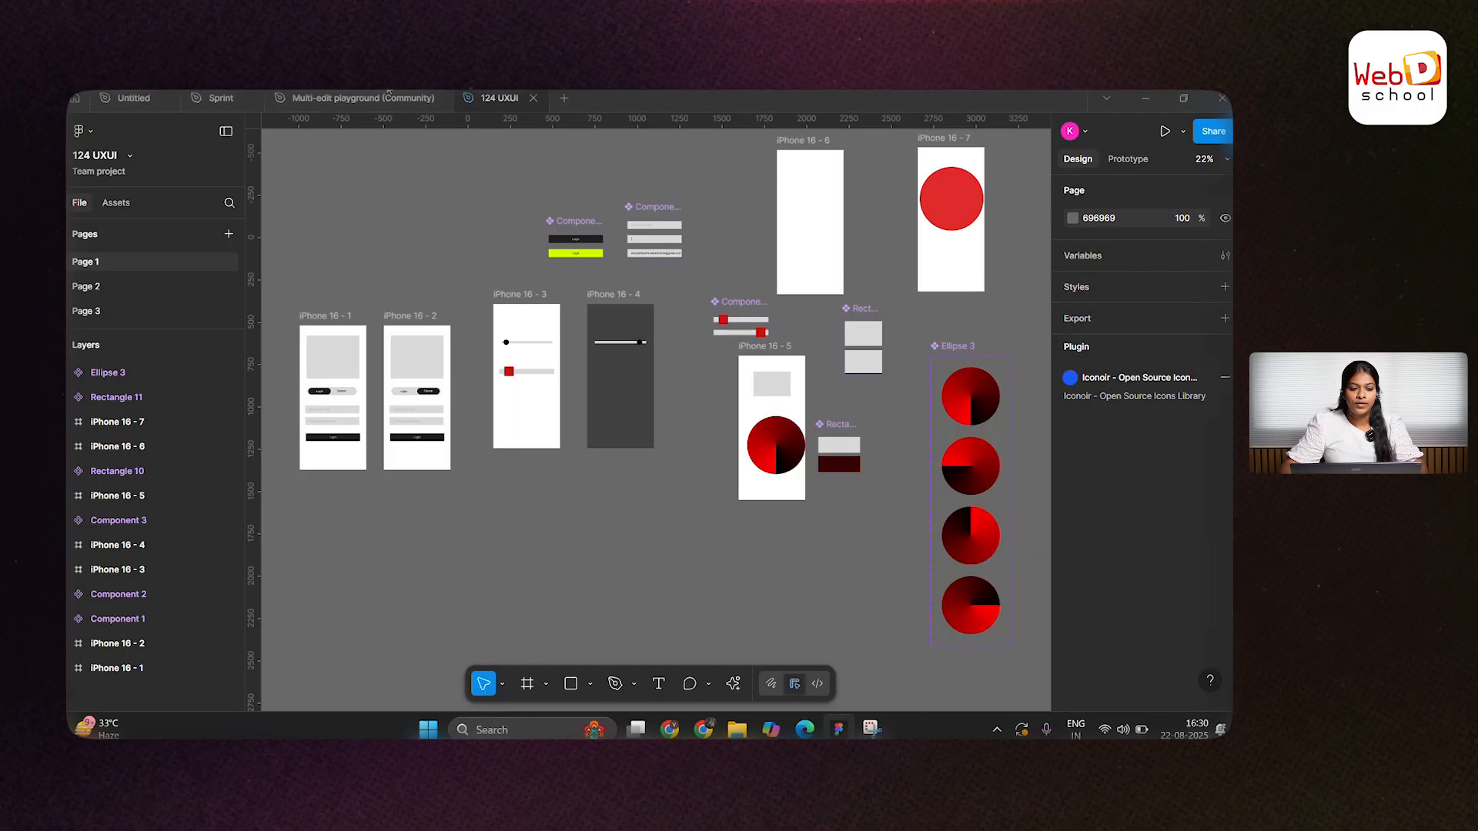
pyautogui.click(533, 98)
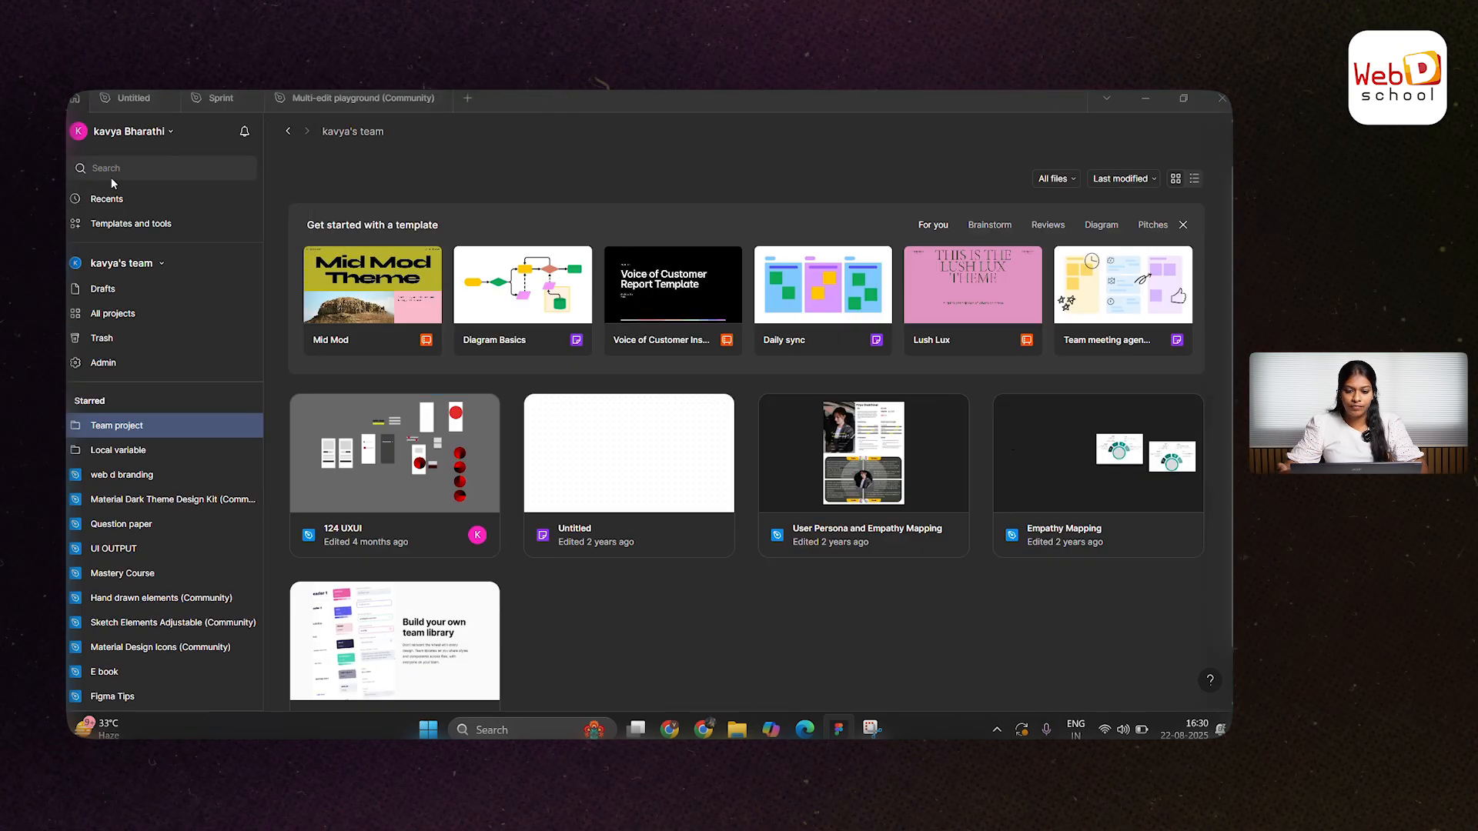
# Step: Return to the recent files and look through the starred projects and files
pyautogui.click(114, 197)
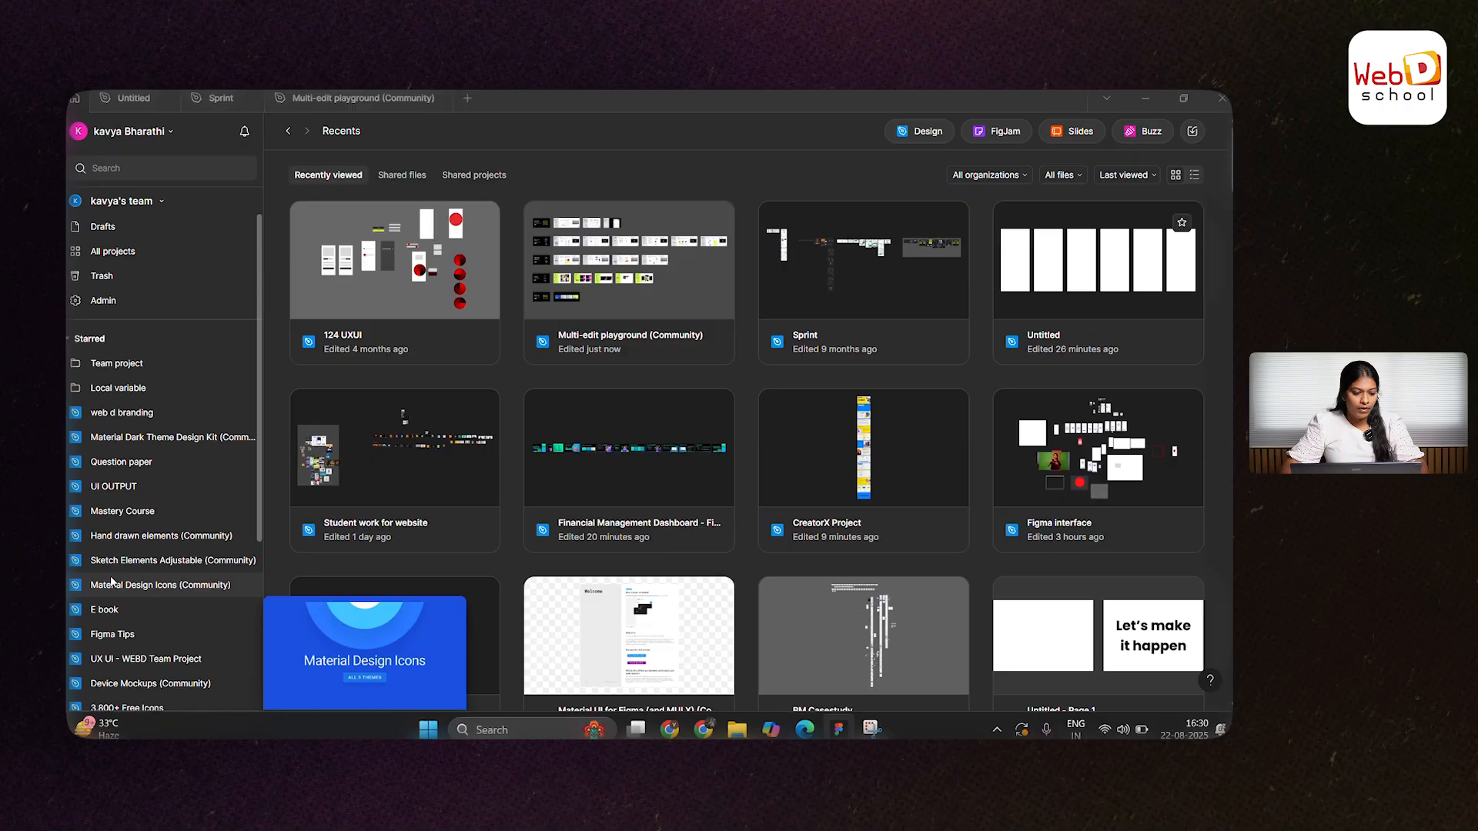
pyautogui.scroll(-2, 123, 462)
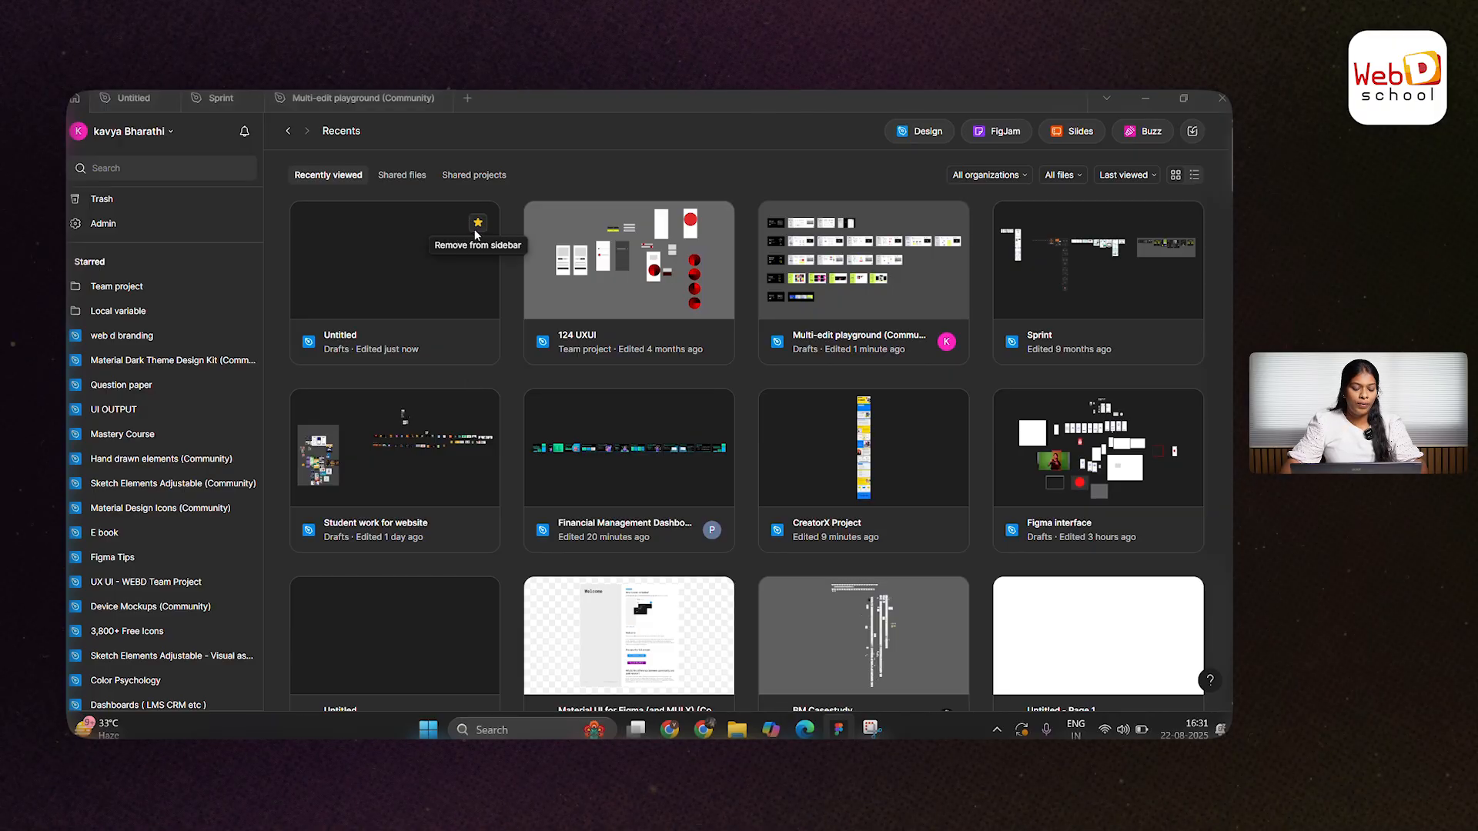
pyautogui.scroll(-2, 216, 477)
pyautogui.scroll(5, 205, 505)
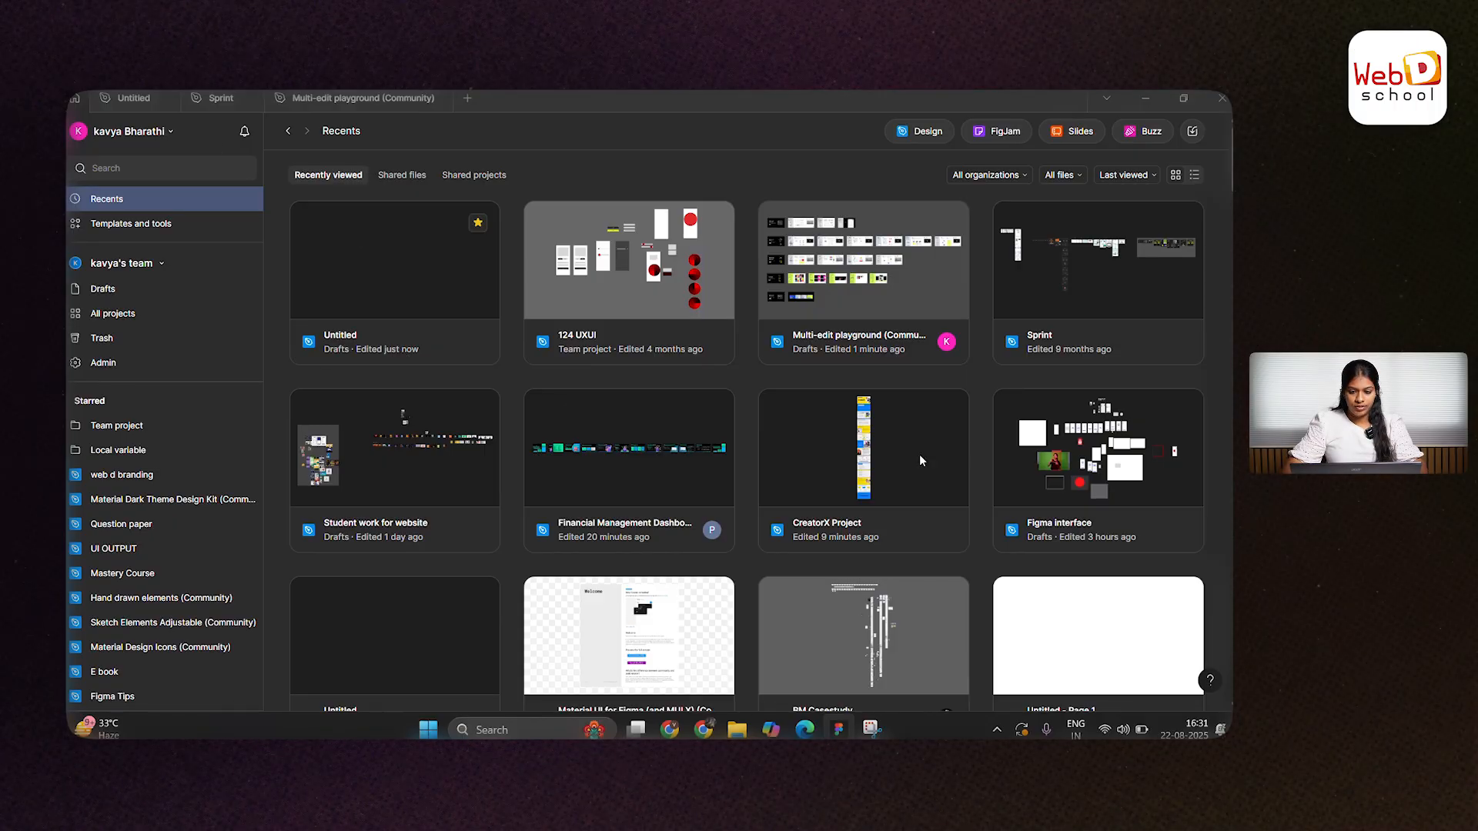
pyautogui.scroll(-1, 574, 405)
pyautogui.scroll(1, 575, 404)
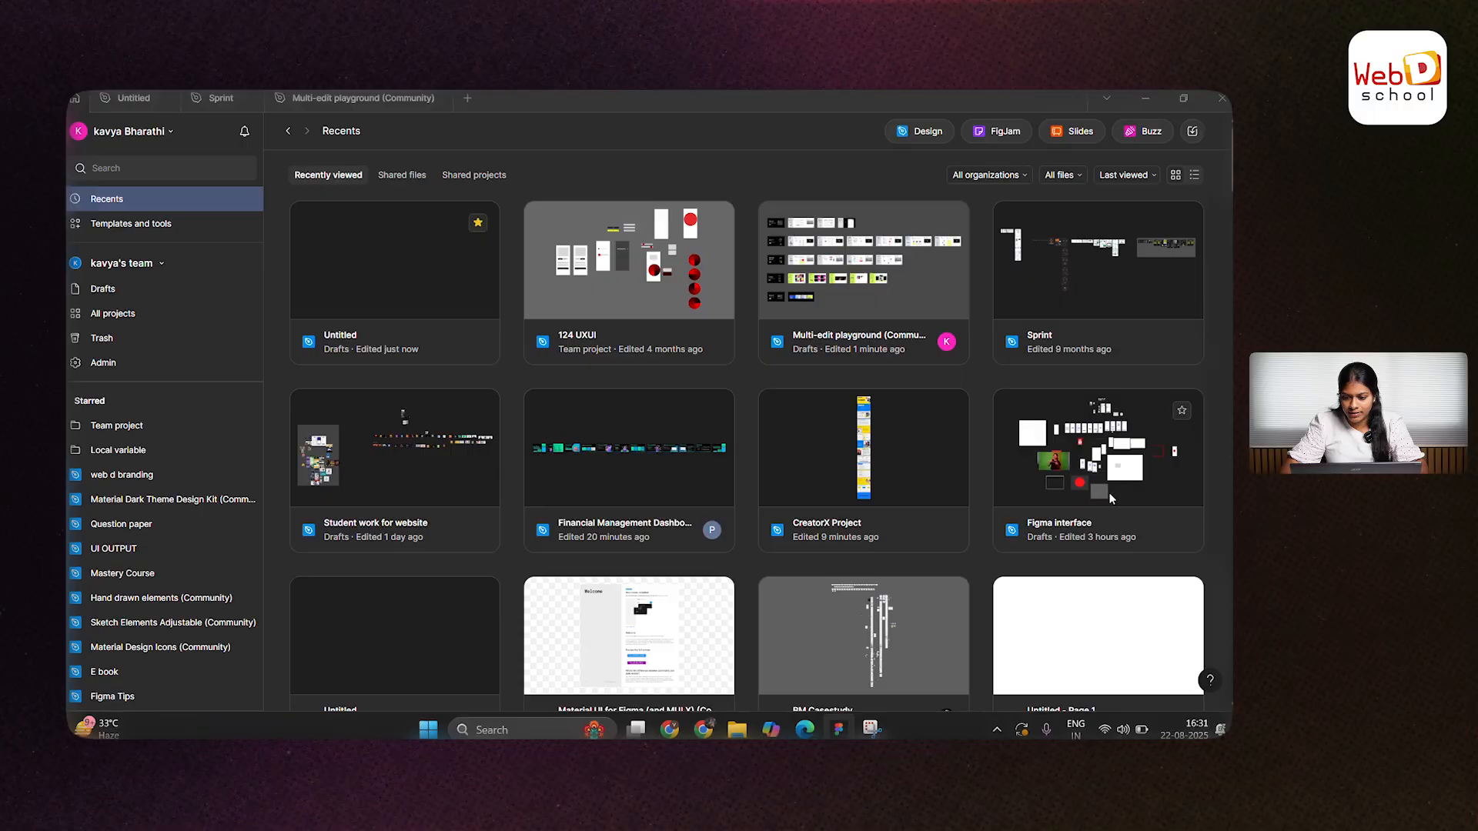
# Step: Create a new blank design file and return to the file browser
pyautogui.click(924, 132)
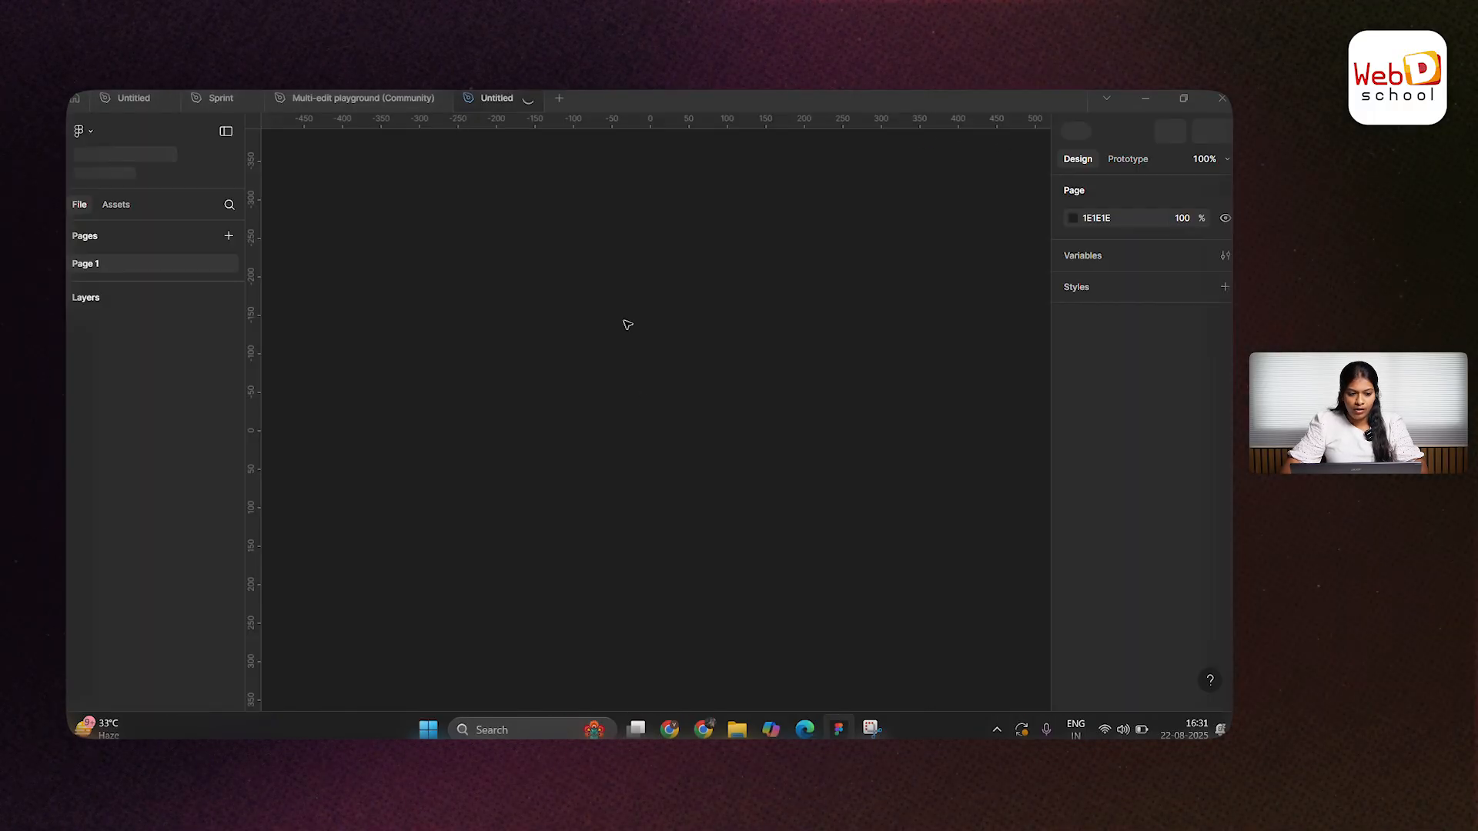
pyautogui.click(75, 101)
# Step: Find the Figma interface draft among the recent files and open it
pyautogui.scroll(-4, 681, 462)
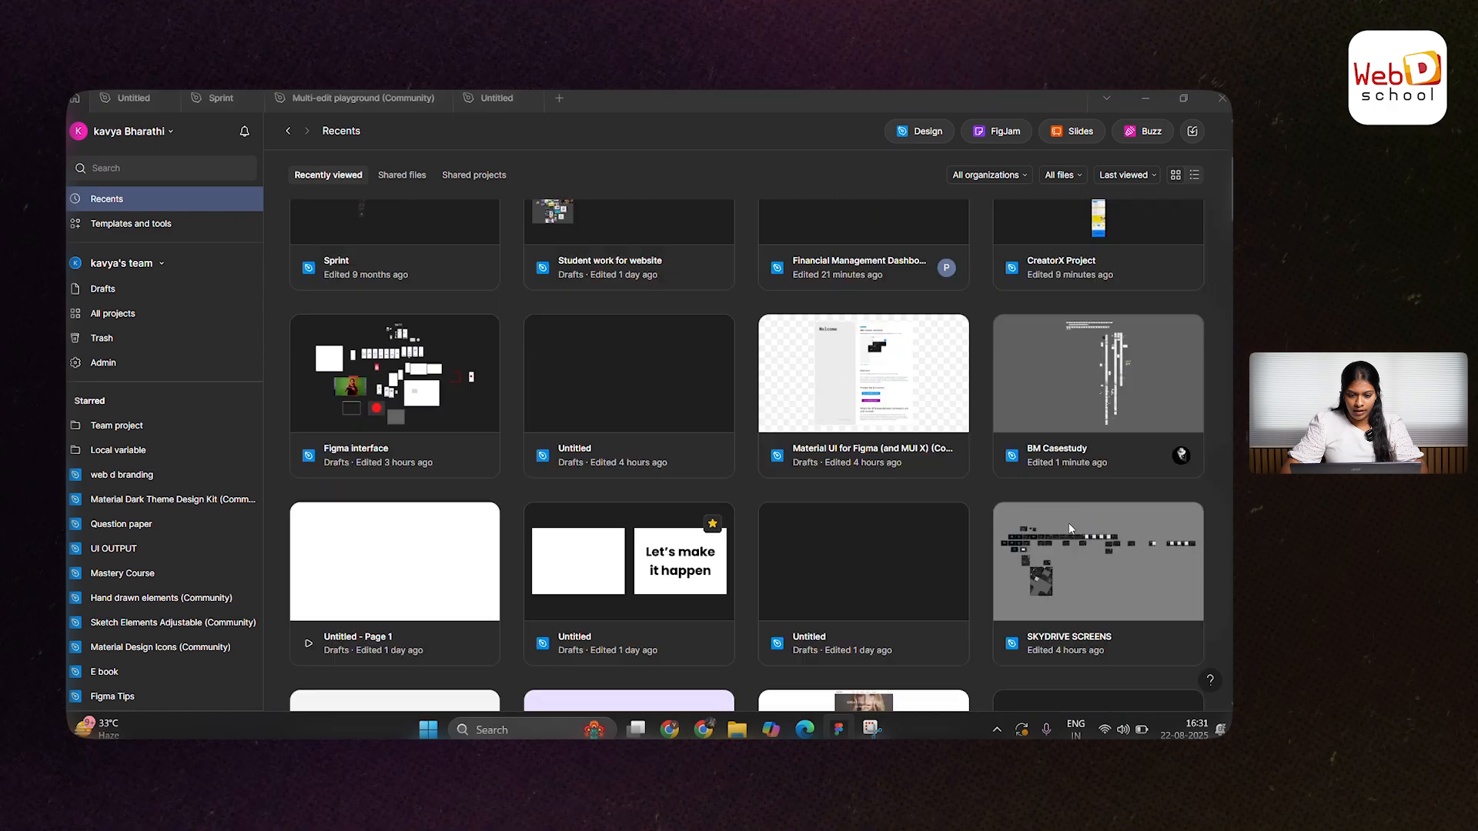
pyautogui.scroll(4, 681, 462)
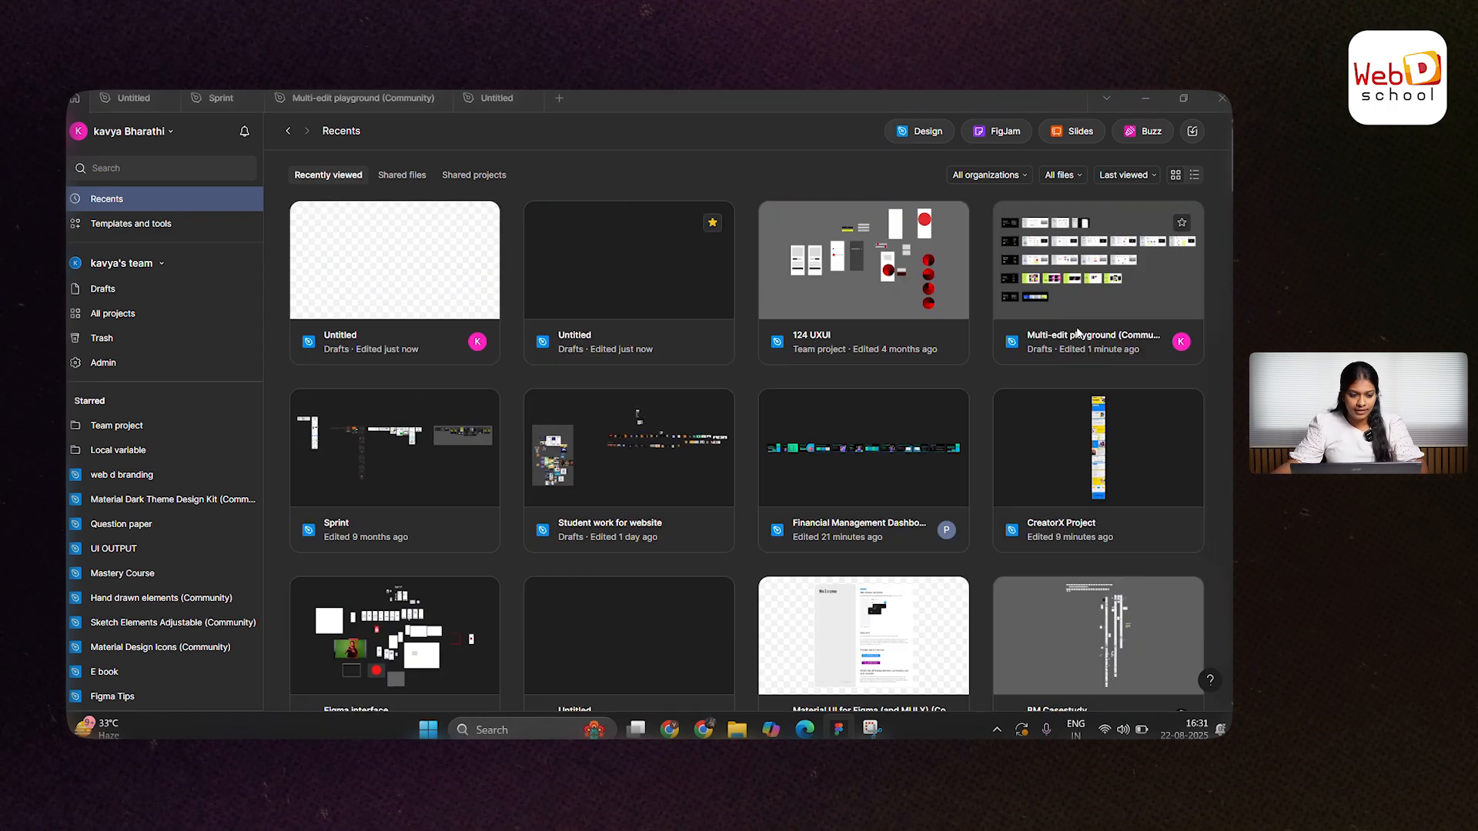
pyautogui.scroll(-2, 1049, 536)
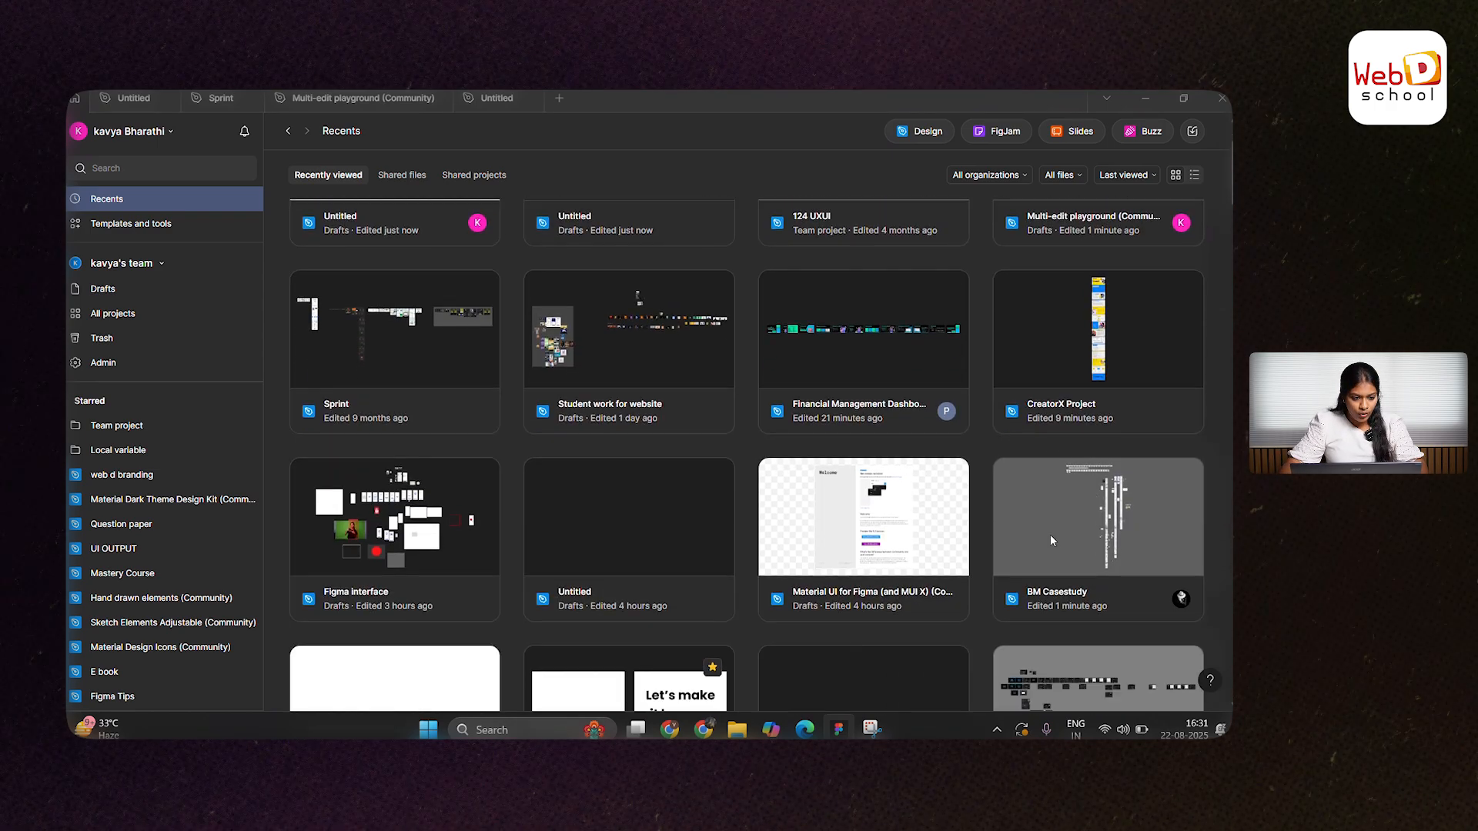
pyautogui.scroll(3, 1050, 534)
pyautogui.scroll(-1, 693, 600)
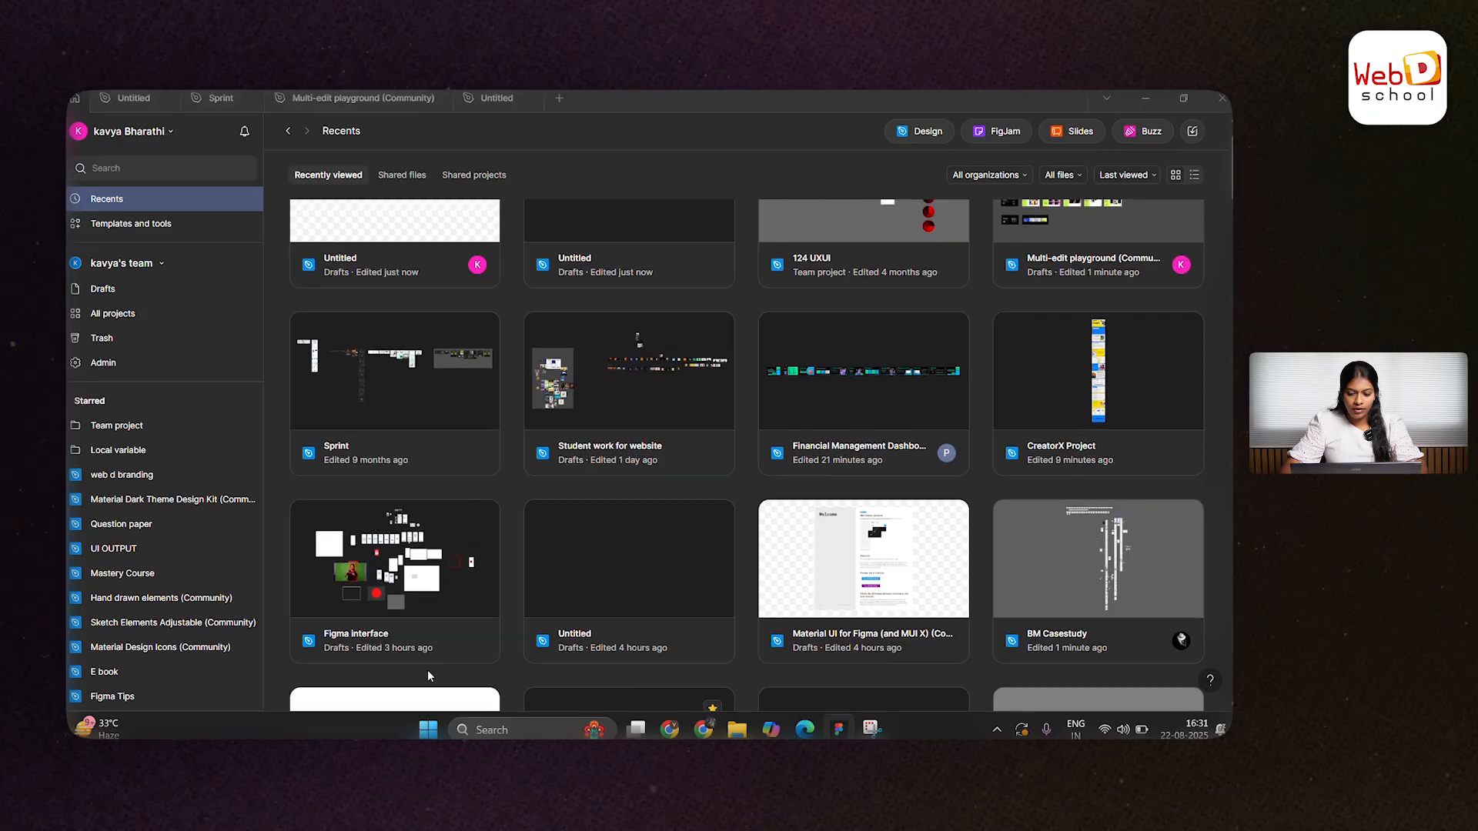
pyautogui.click(419, 616)
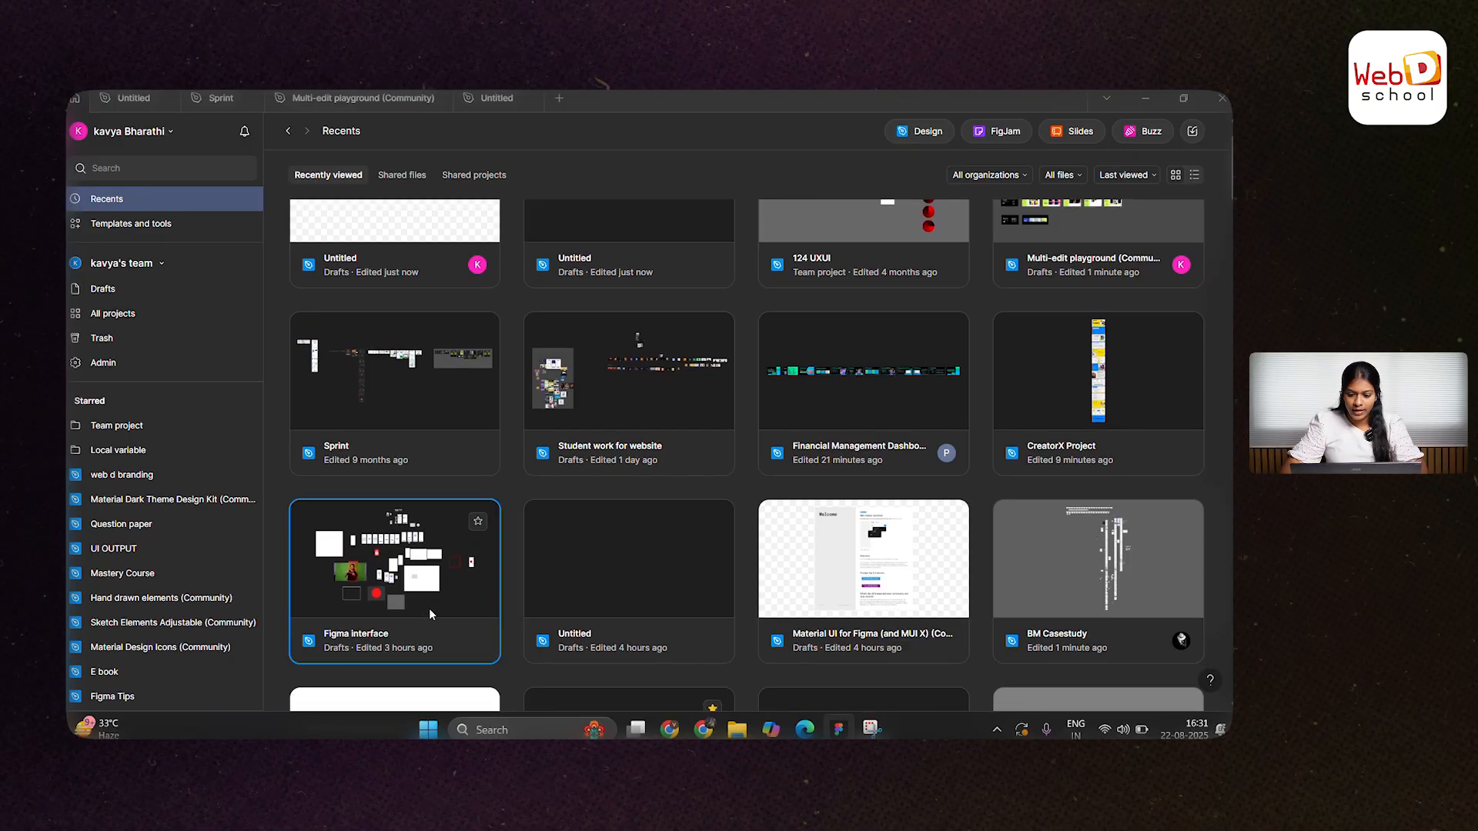
pyautogui.doubleClick(432, 599)
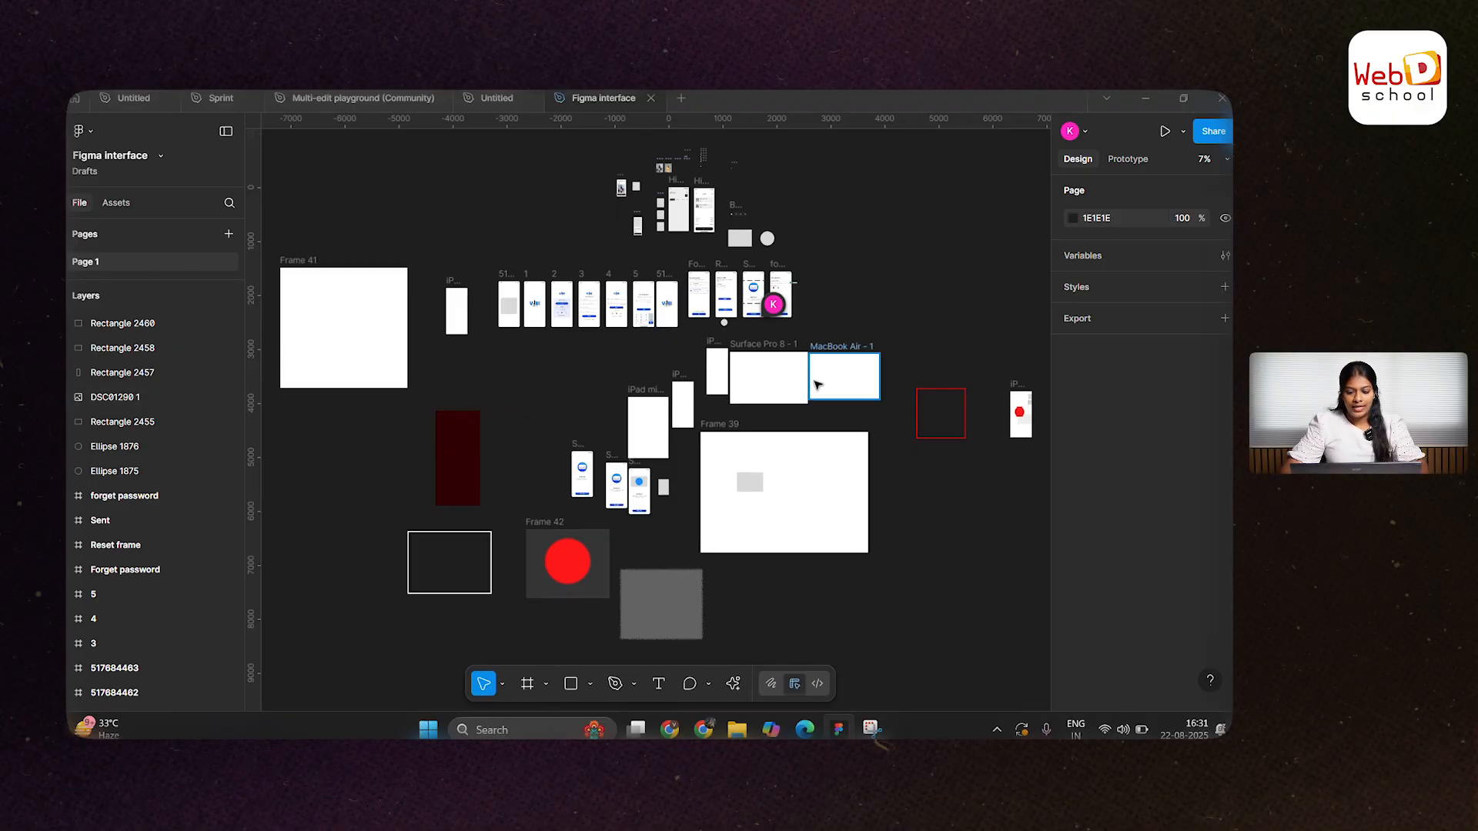
# Step: Delete the group of objects below the row of phone screens, including the photo, Frame 39, Frame 42 and the device frames
pyautogui.scroll(-1, 817, 385)
pyautogui.scroll(-3, 847, 493)
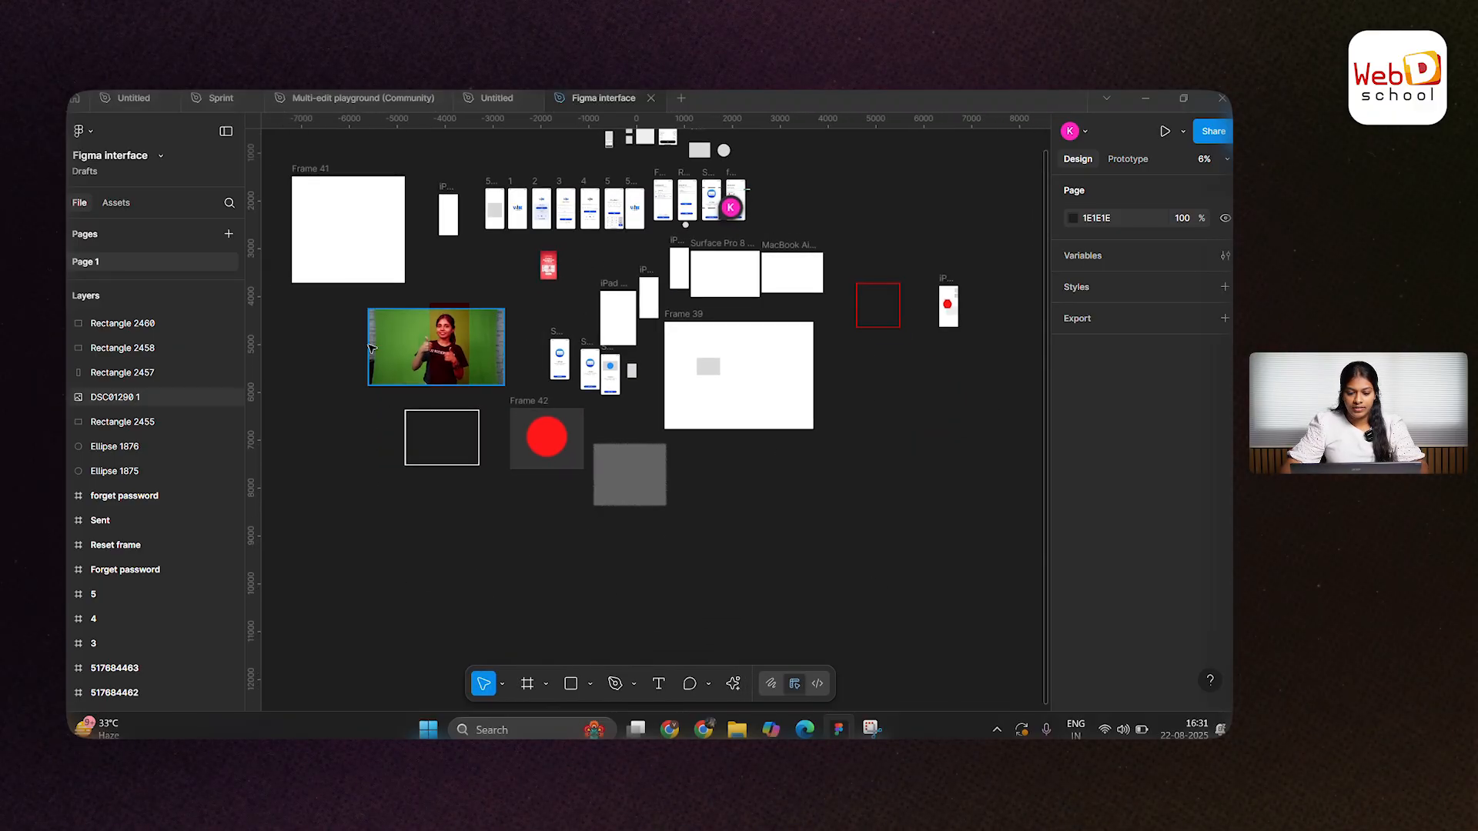
pyautogui.moveTo(379, 296); pyautogui.dragTo(877, 441)
pyautogui.click(888, 491)
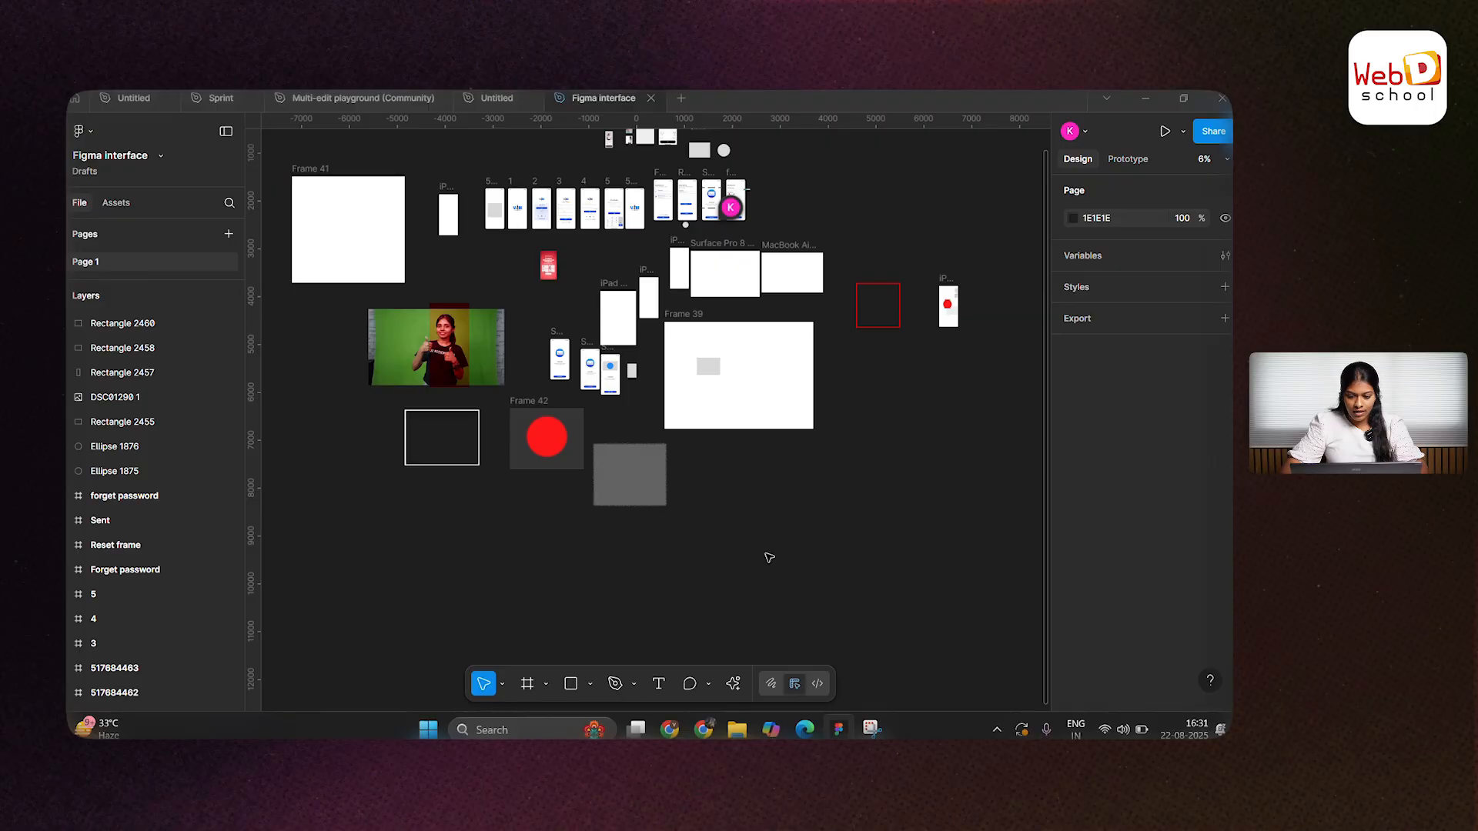
pyautogui.moveTo(958, 552); pyautogui.dragTo(429, 260)
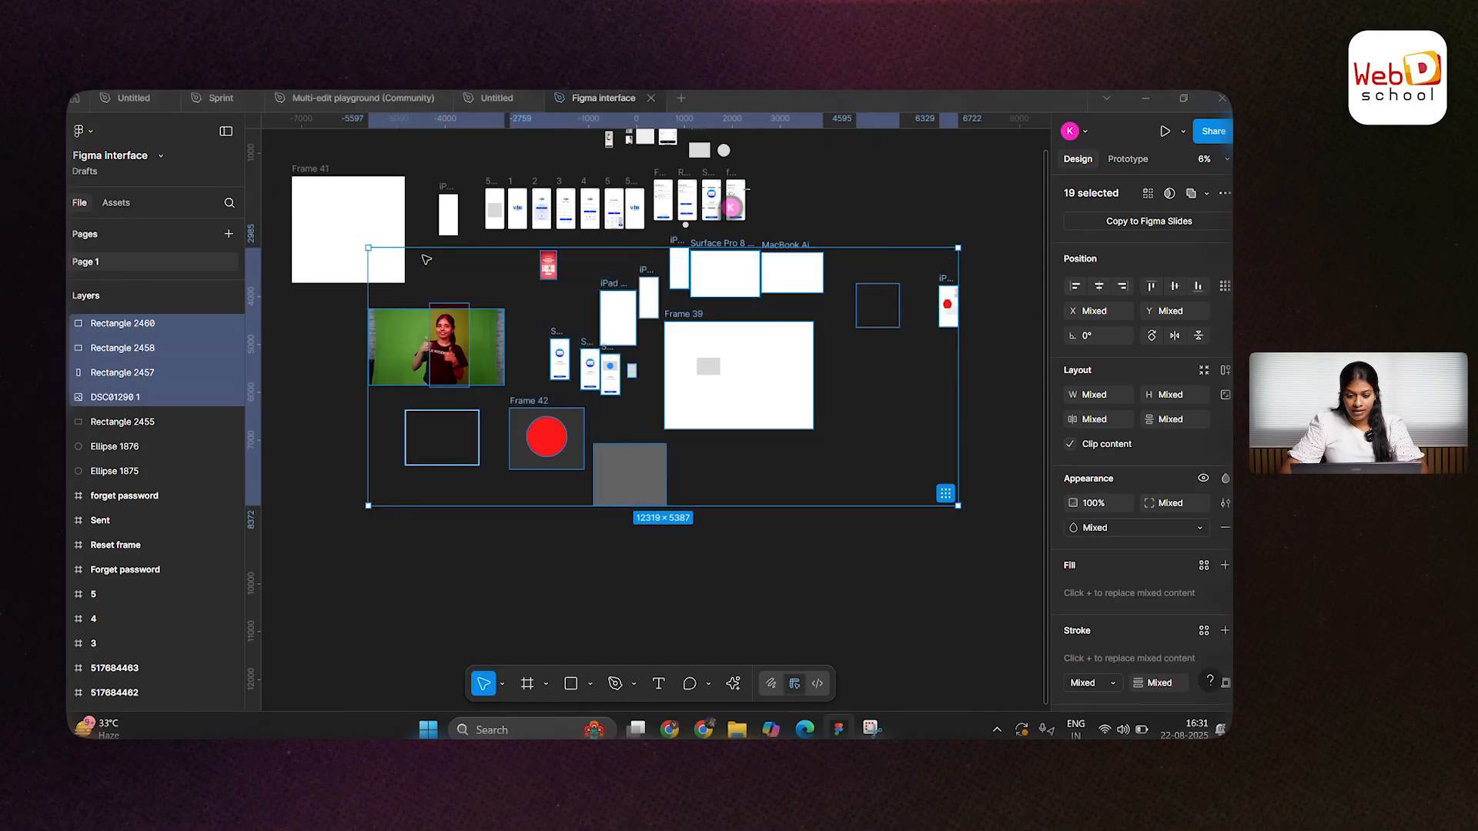
pyautogui.scroll(-5, 785, 377)
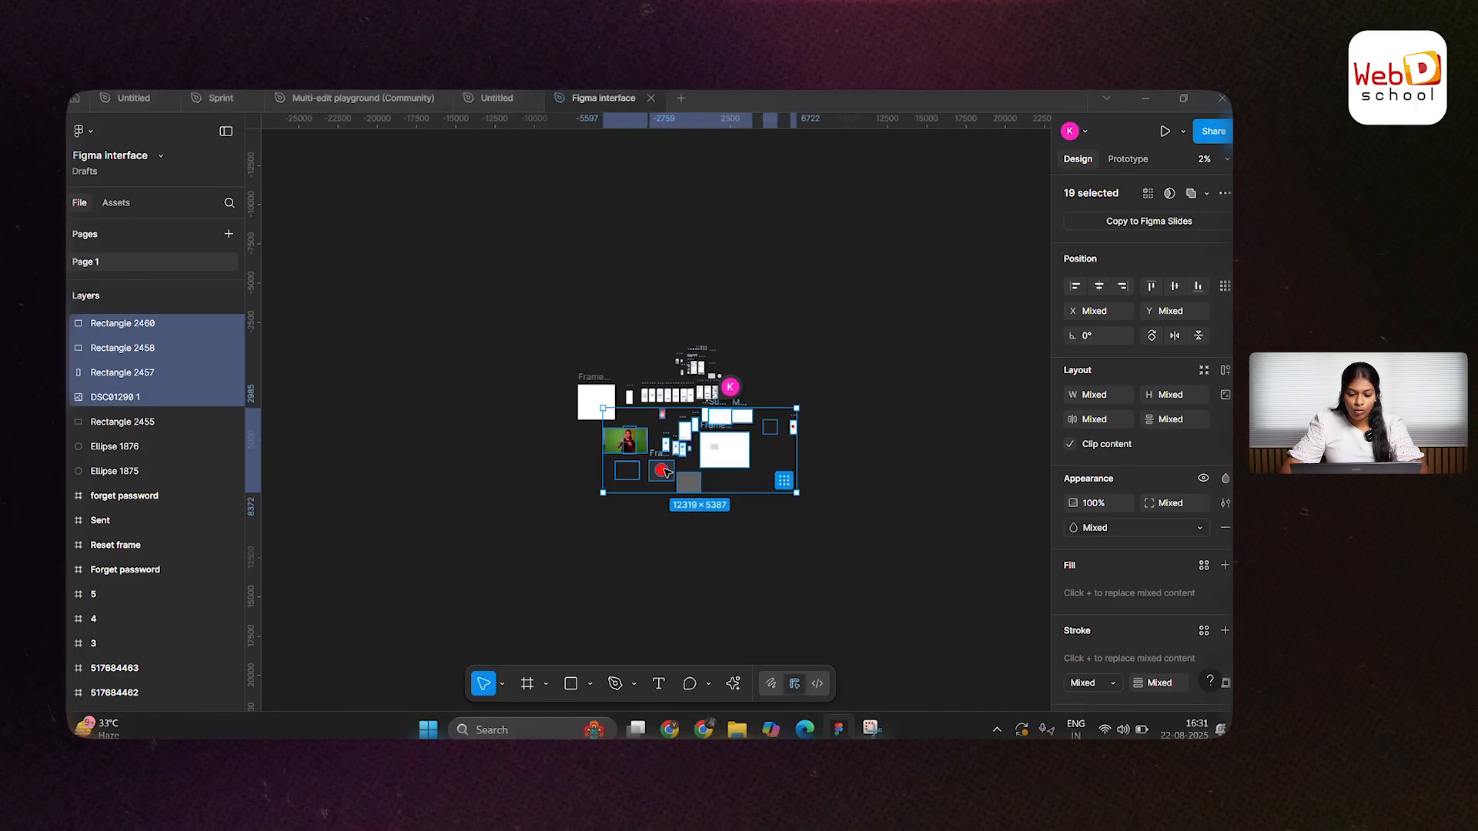
pyautogui.press('Delete')
# Step: Examine the remaining frames on the canvas and look through the page's layer list
pyautogui.scroll(10, 849, 398)
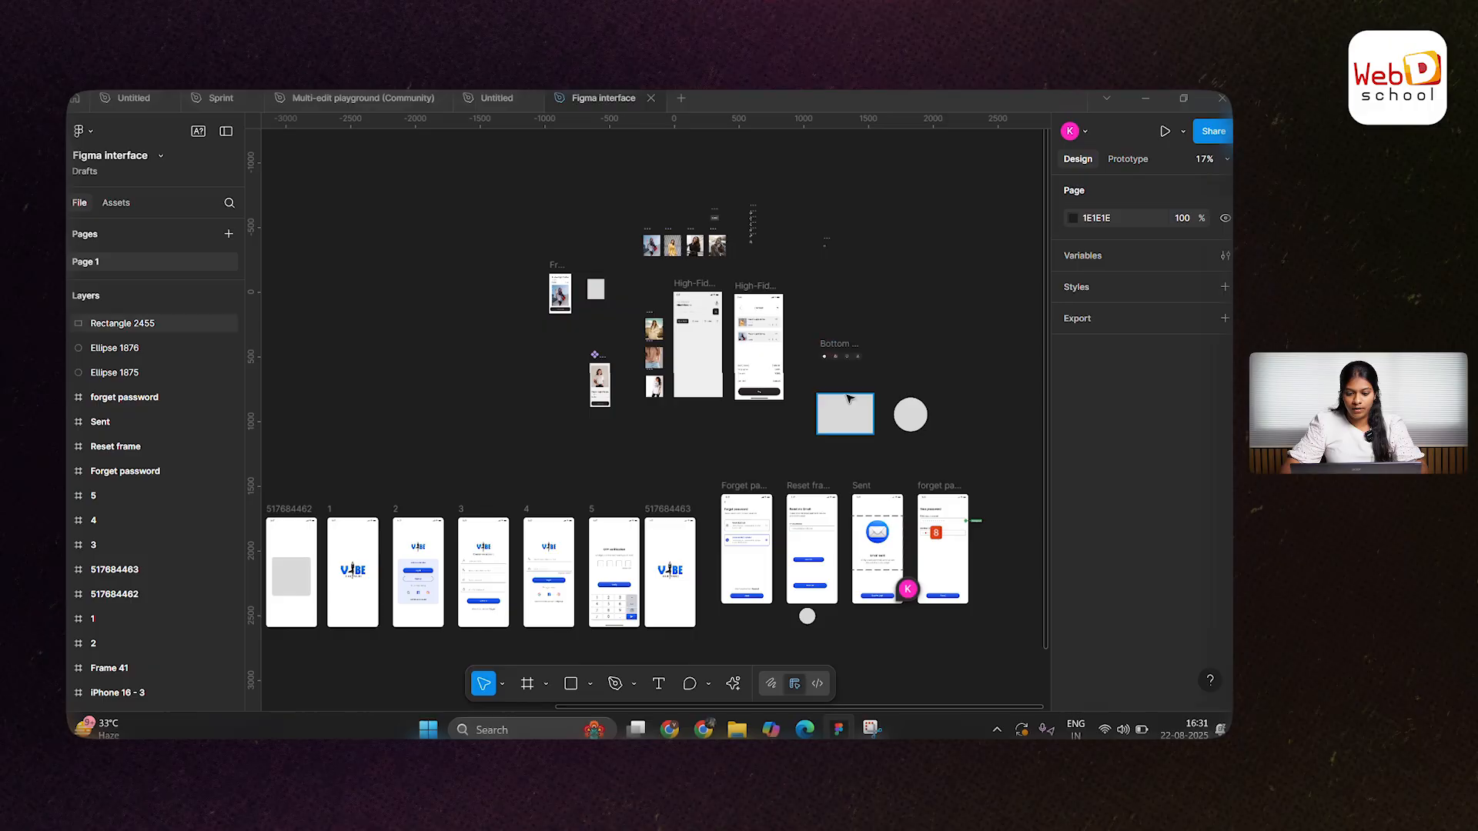
pyautogui.scroll(-6, 654, 354)
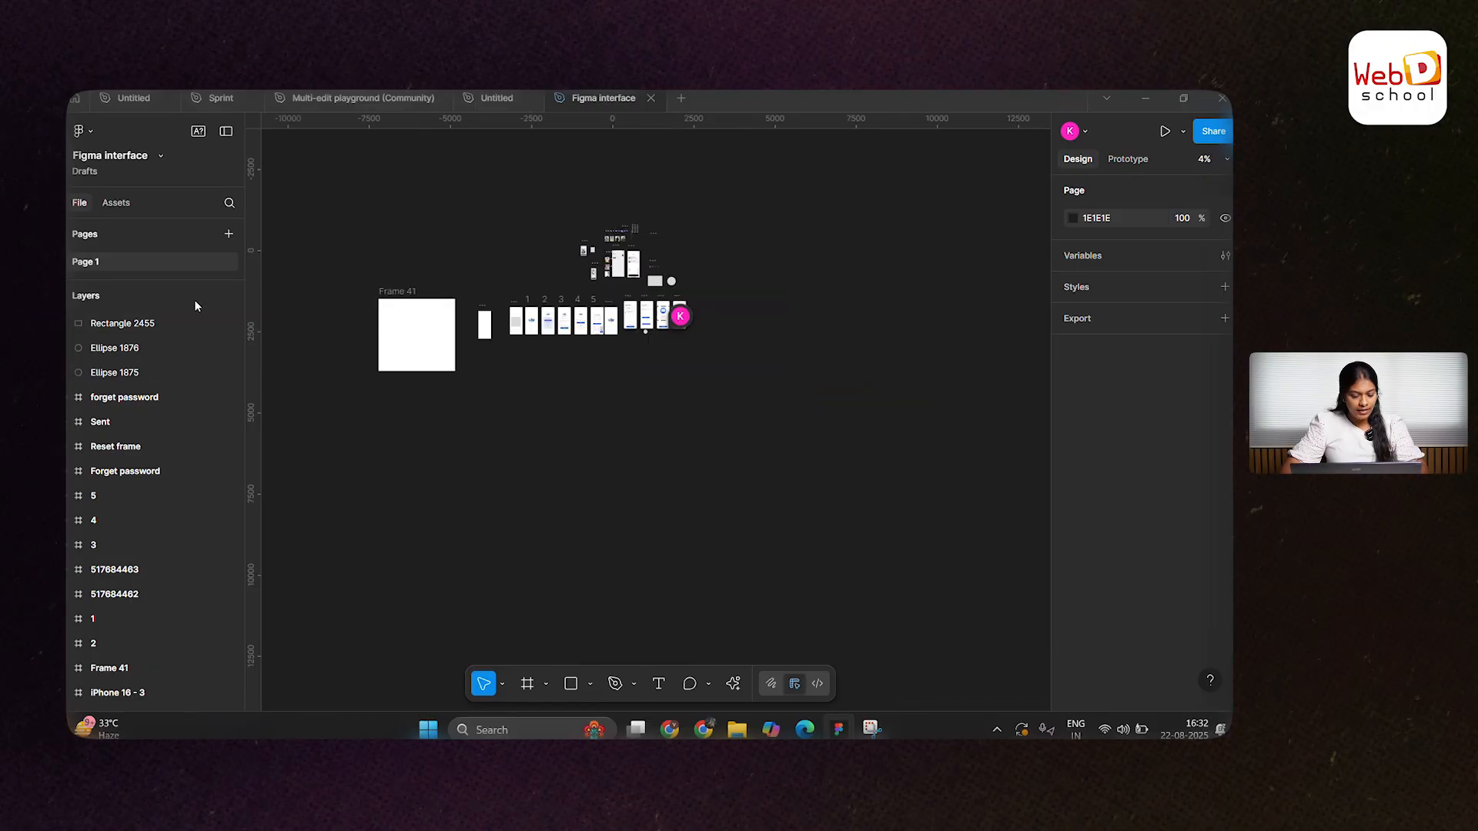
pyautogui.scroll(-8, 100, 446)
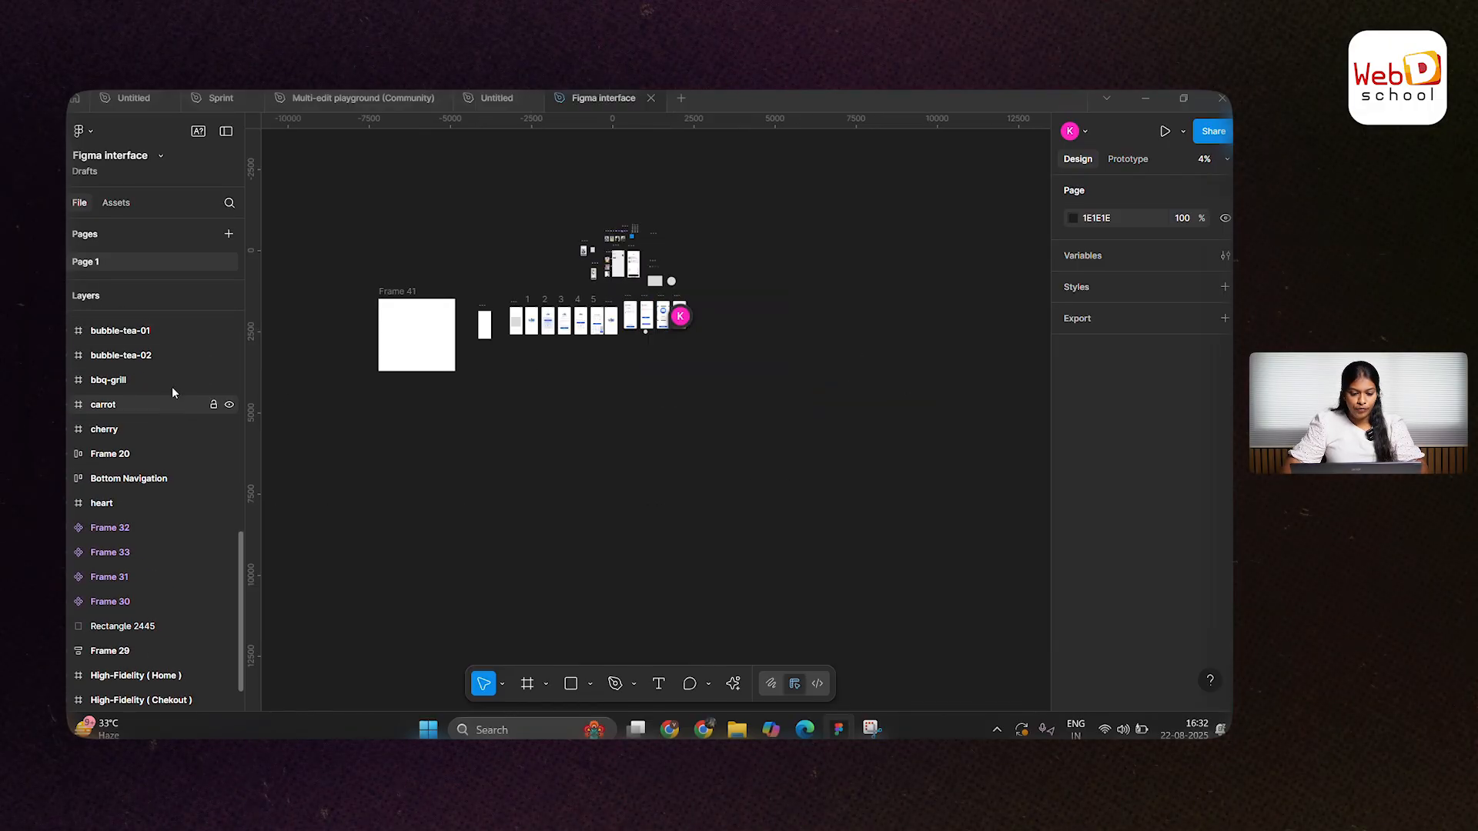
# Step: Select the Forget password and Reset frame layers below the Sent layer and open the Reset frame's name for editing
pyautogui.scroll(7, 172, 386)
pyautogui.scroll(6, 578, 350)
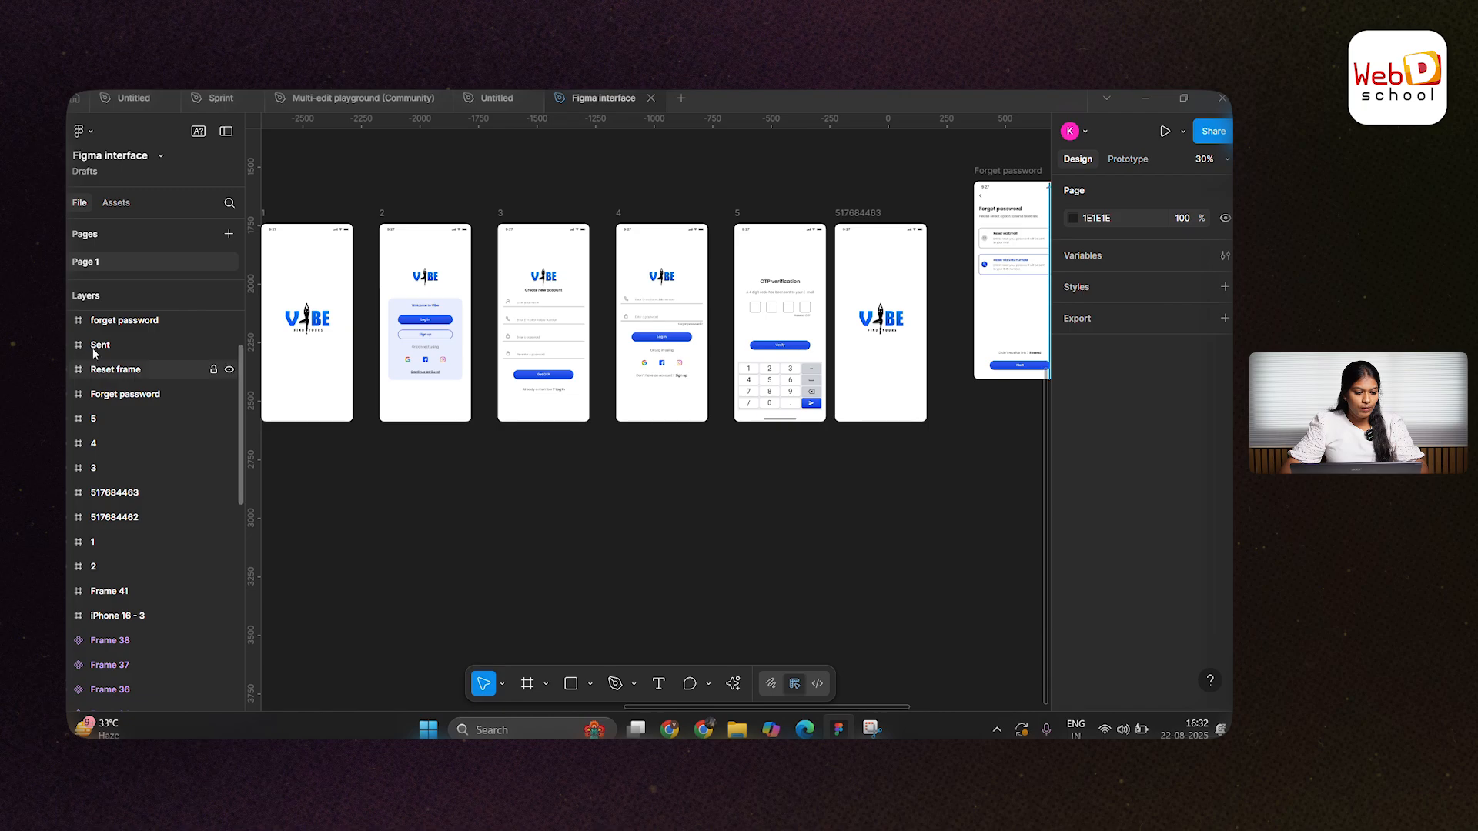
pyautogui.click(91, 391)
pyautogui.click(107, 372)
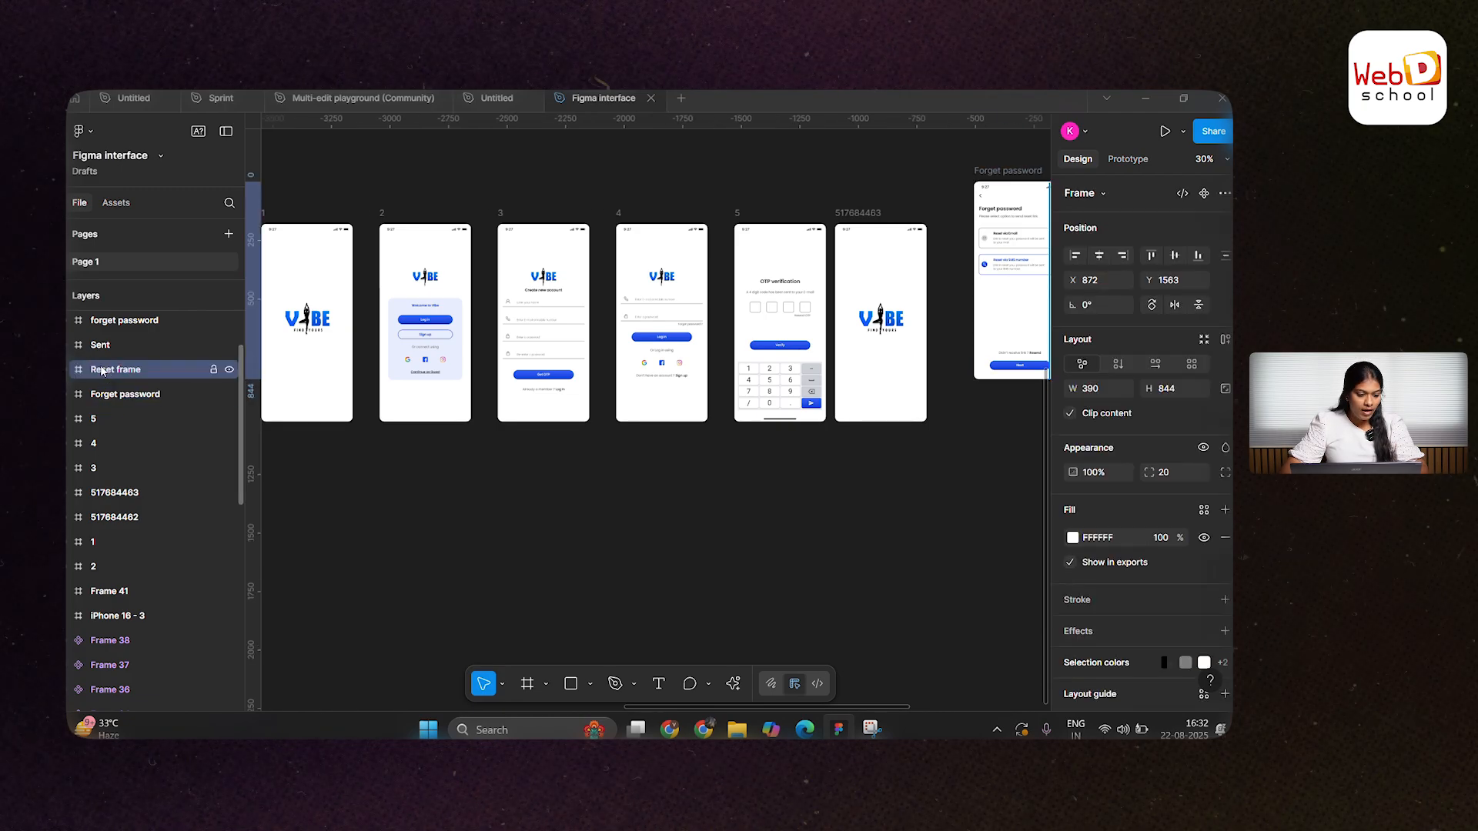
pyautogui.doubleClick(103, 371)
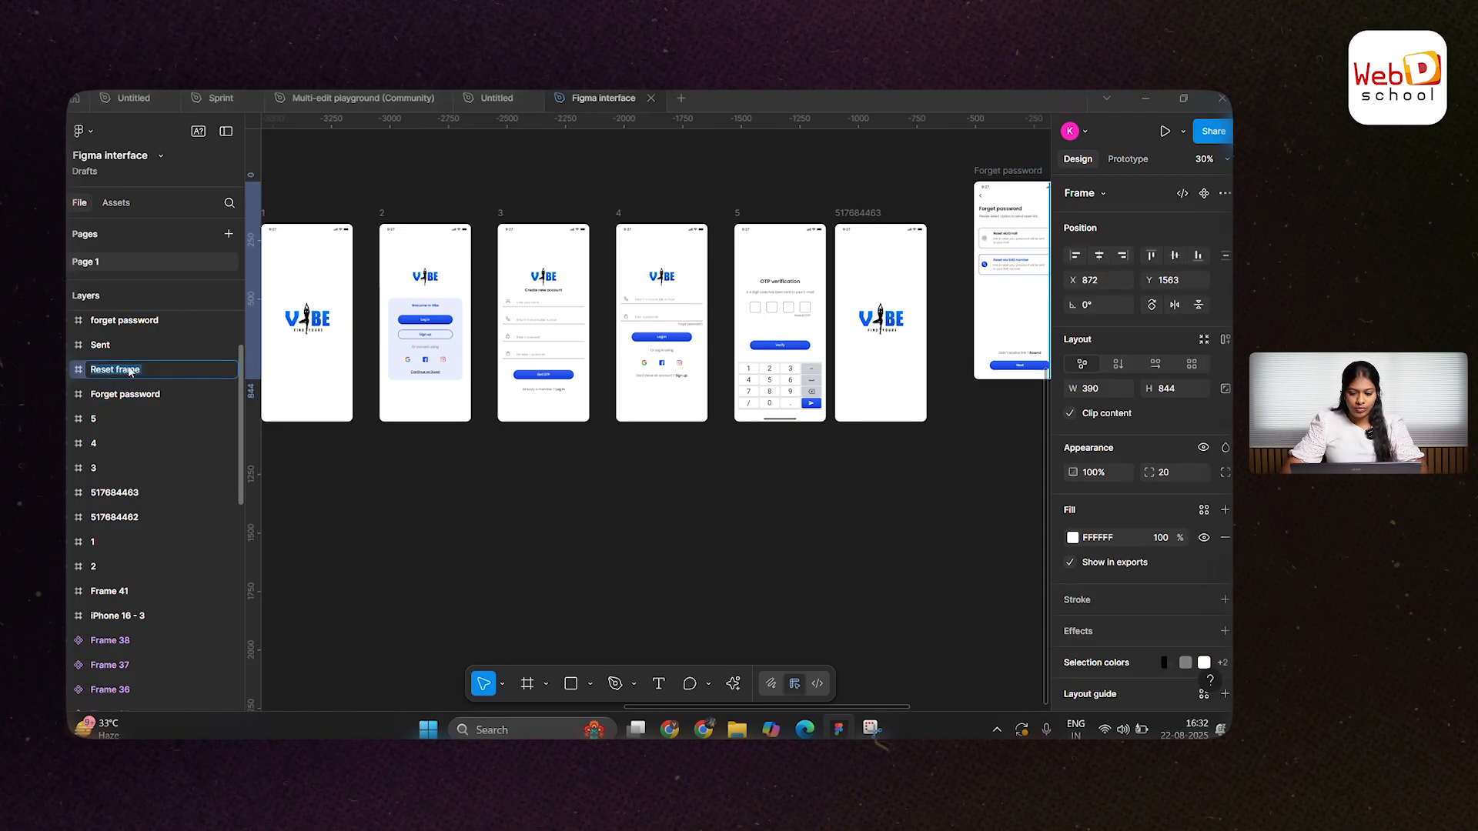
pyautogui.scroll(2, 142, 400)
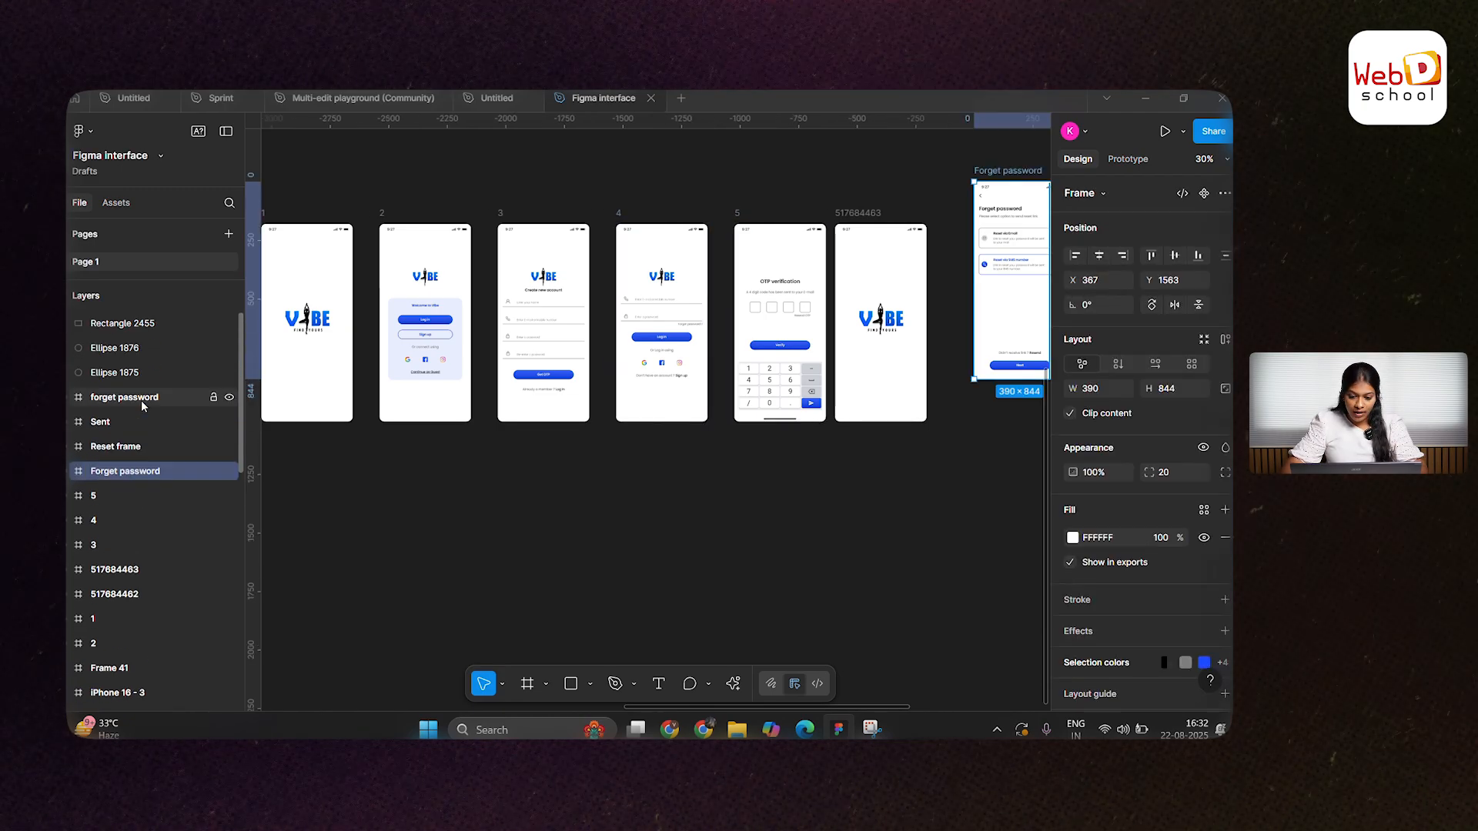
# Step: Zoom to the Sent frame showing the envelope illustration and rename it as "Forget password"
pyautogui.click(104, 424)
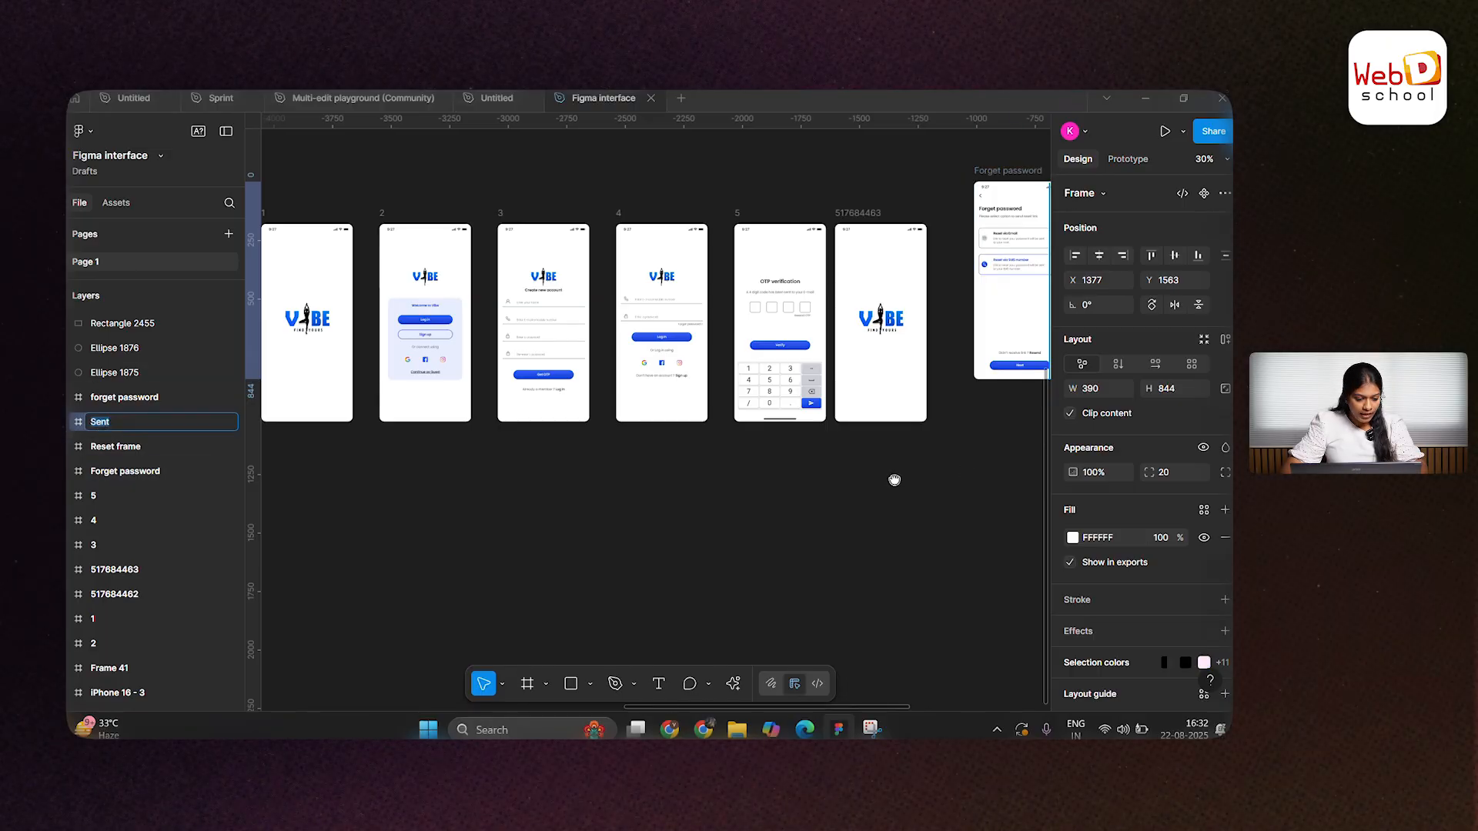
pyautogui.hotkey('shift', '2')
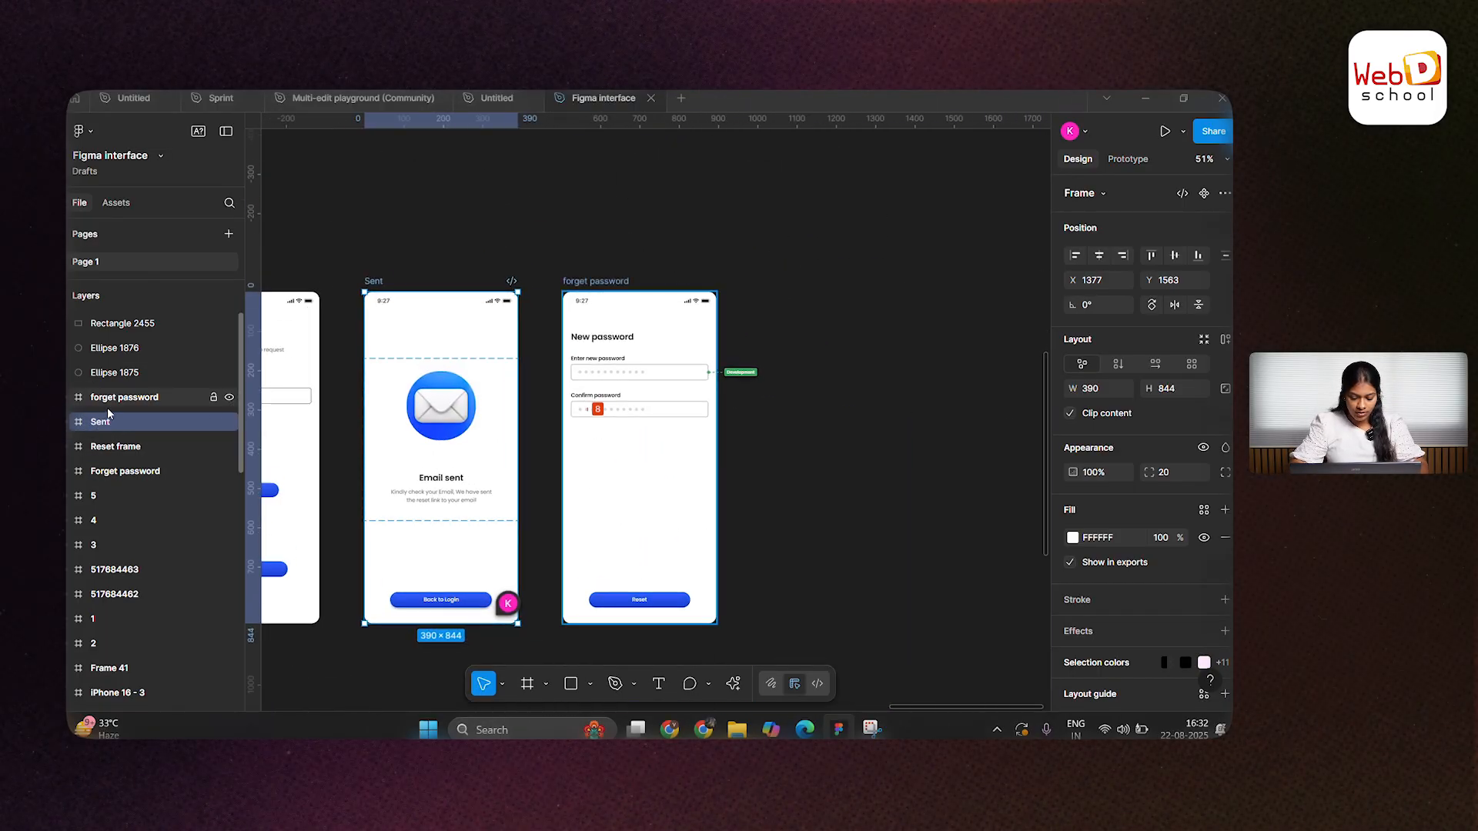
pyautogui.doubleClick(108, 421)
pyautogui.write('For')
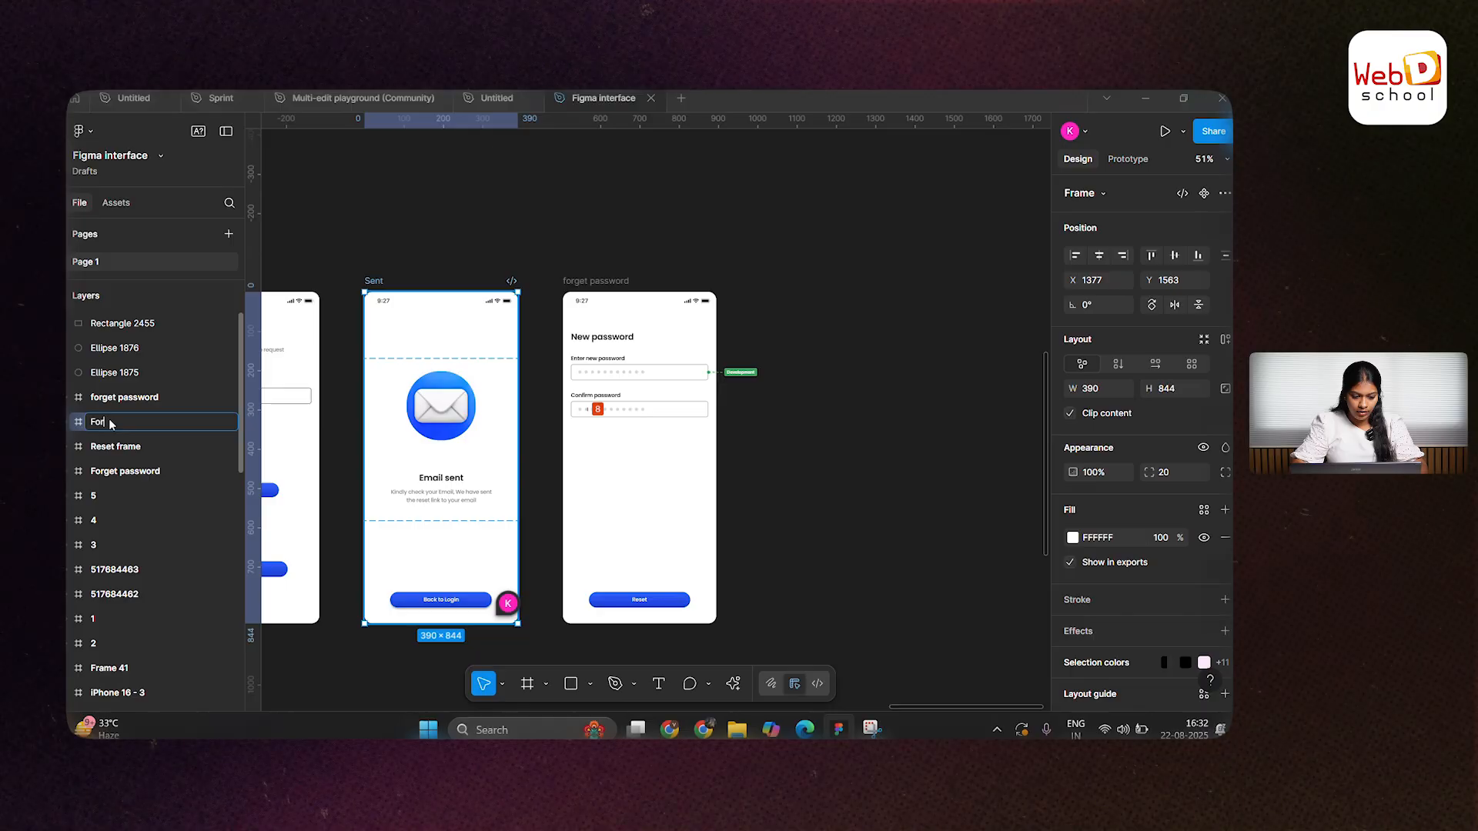
pyautogui.write('get password')
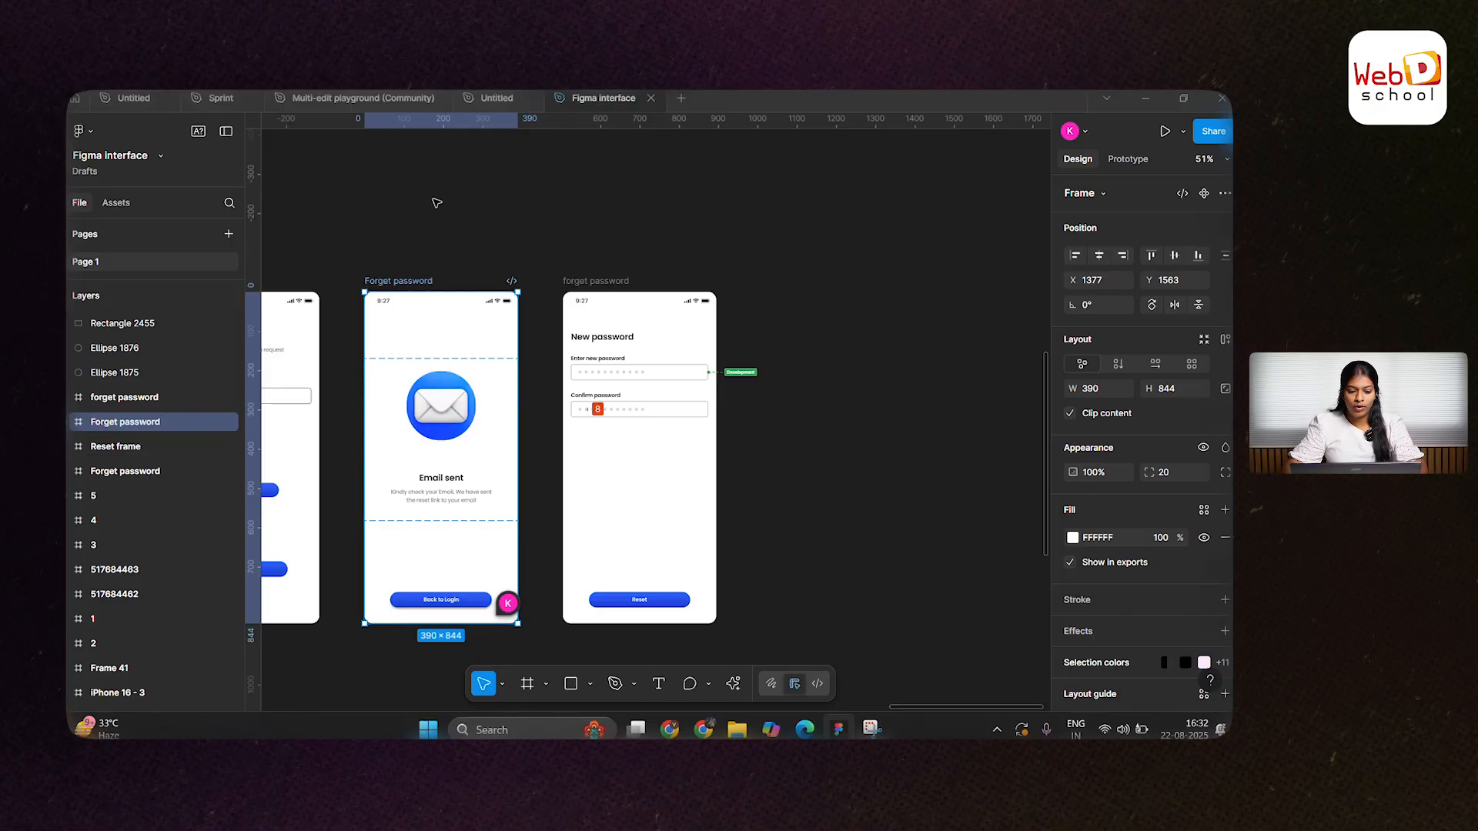
# Step: Rename the Reset frame containing the "Reset via Email" form as "Frame" using its label on the canvas
pyautogui.hscroll(-1, 440, 264)
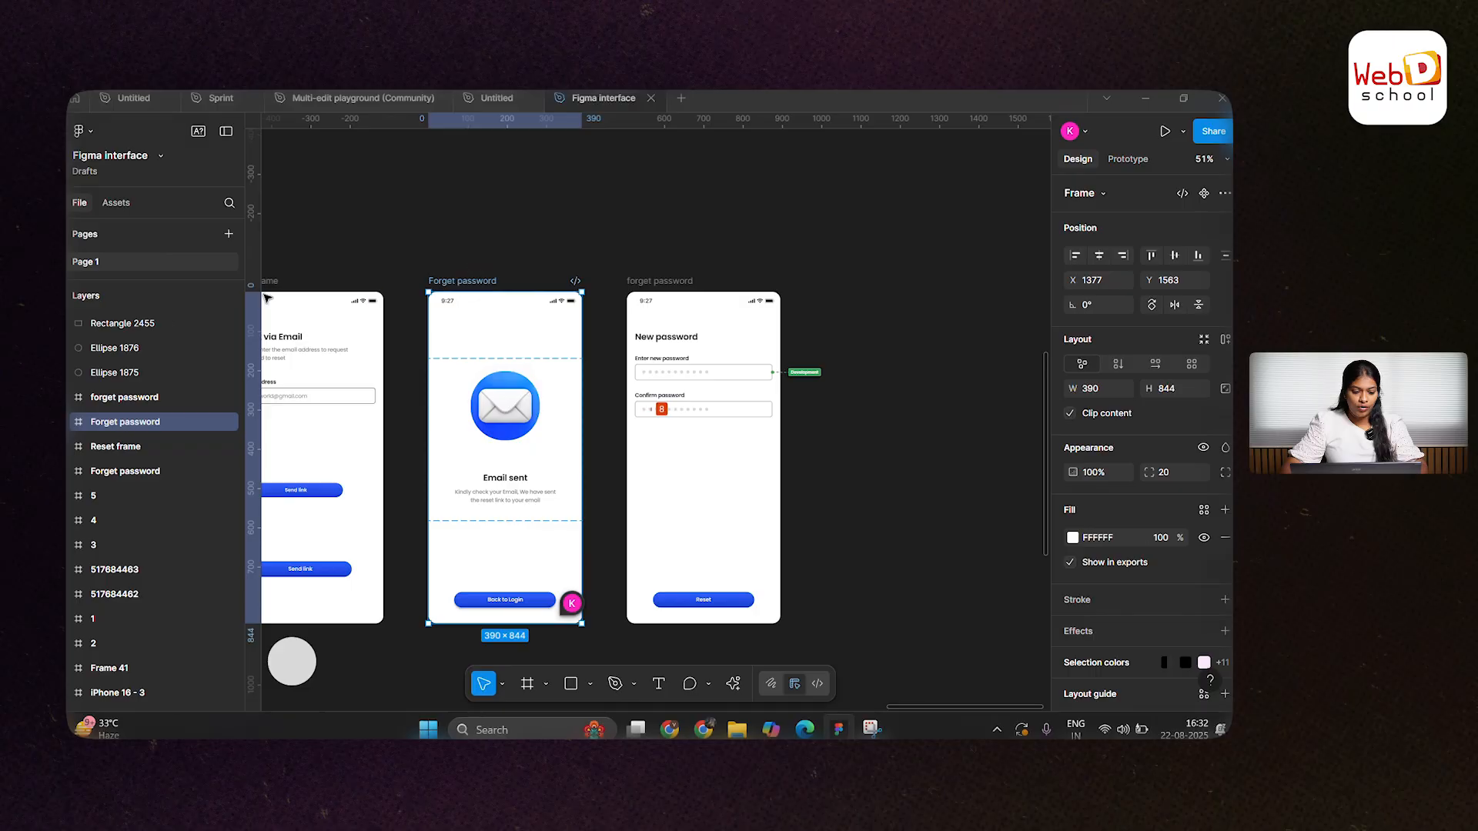
pyautogui.click(485, 228)
pyautogui.hscroll(-2, 483, 254)
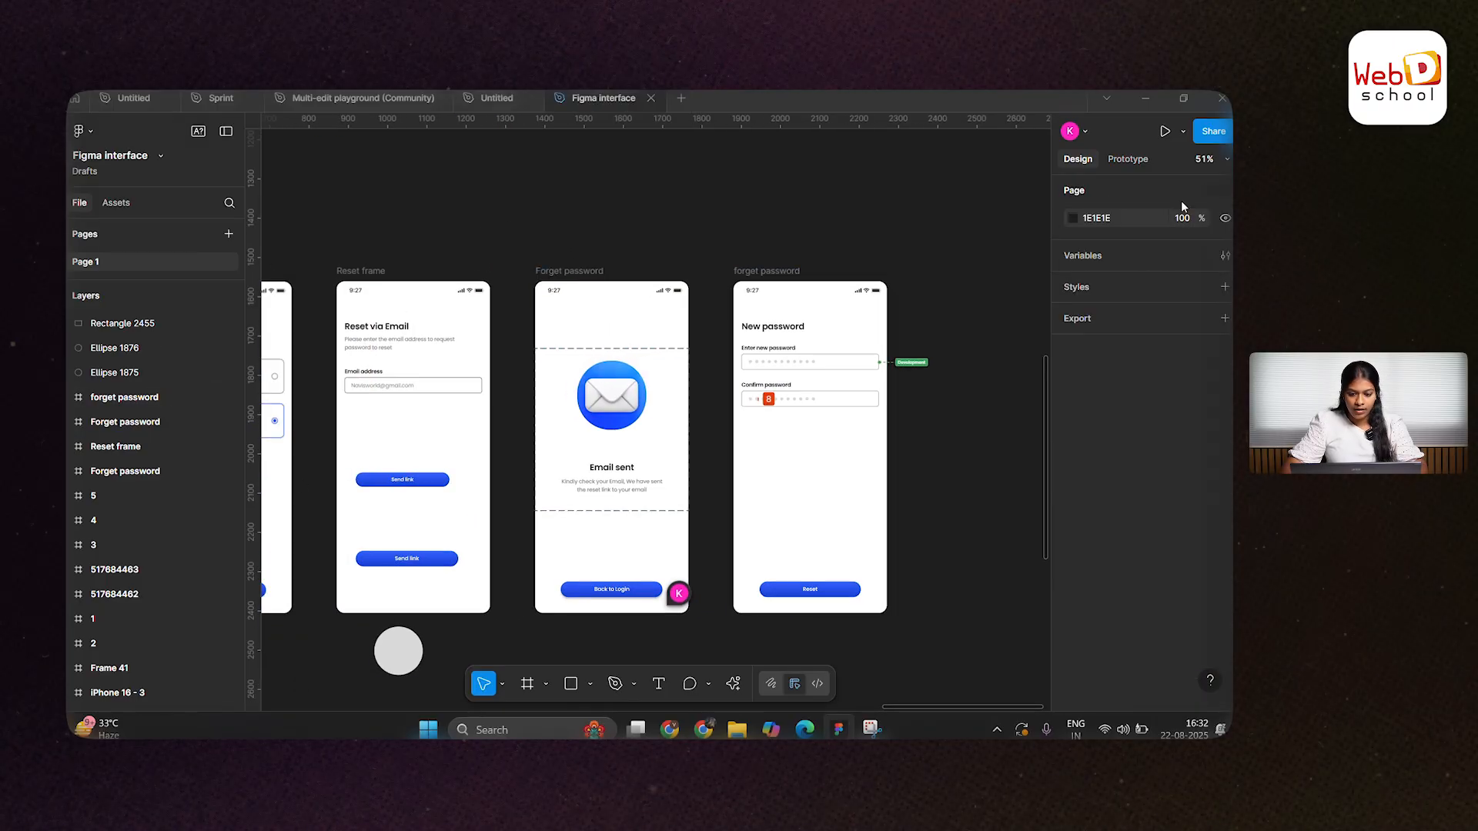
pyautogui.hscroll(-1, 477, 277)
pyautogui.click(397, 268)
pyautogui.scroll(5, 399, 272)
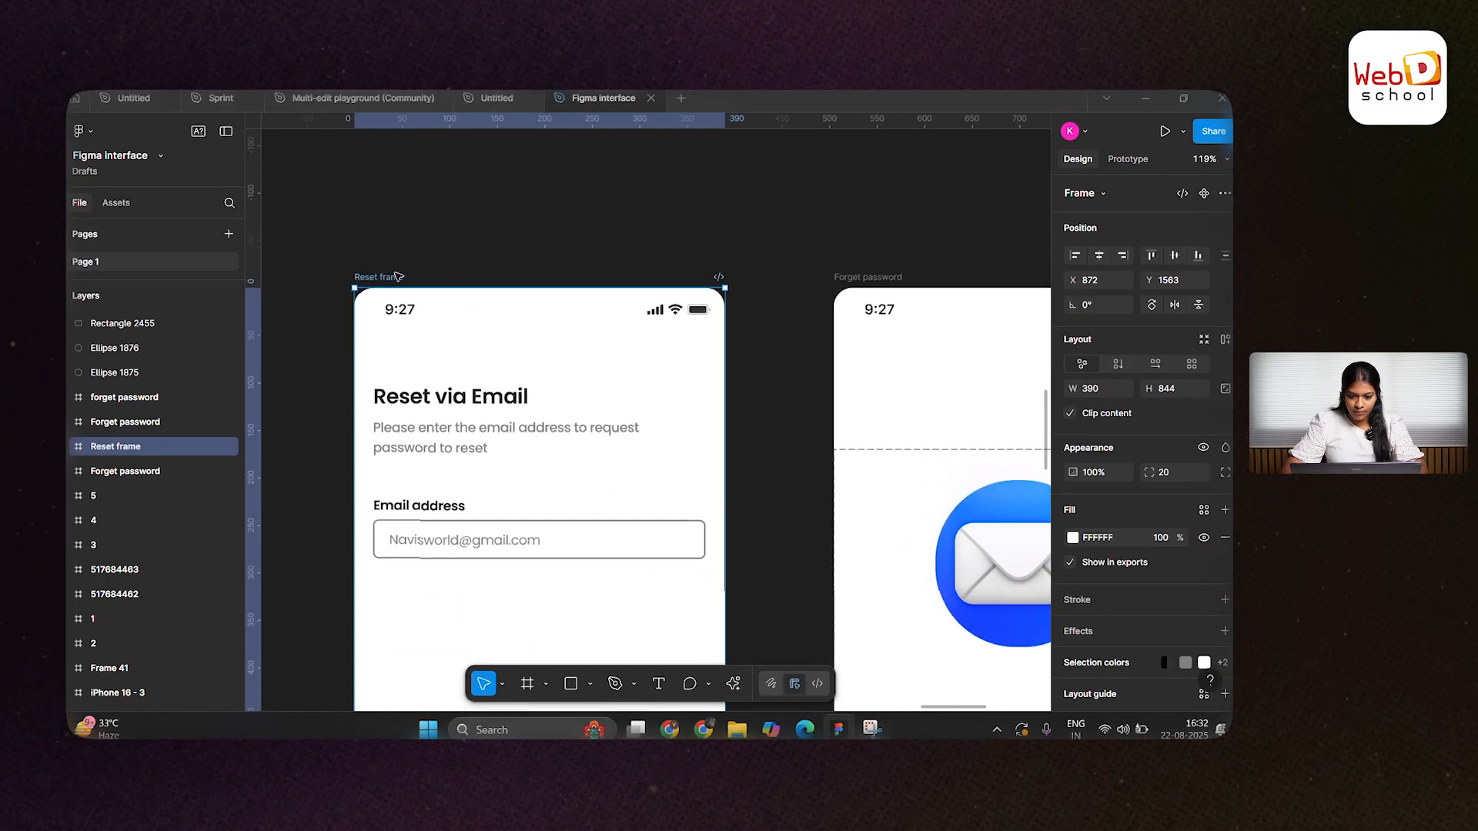
pyautogui.scroll(-3, 399, 272)
pyautogui.doubleClick(398, 270)
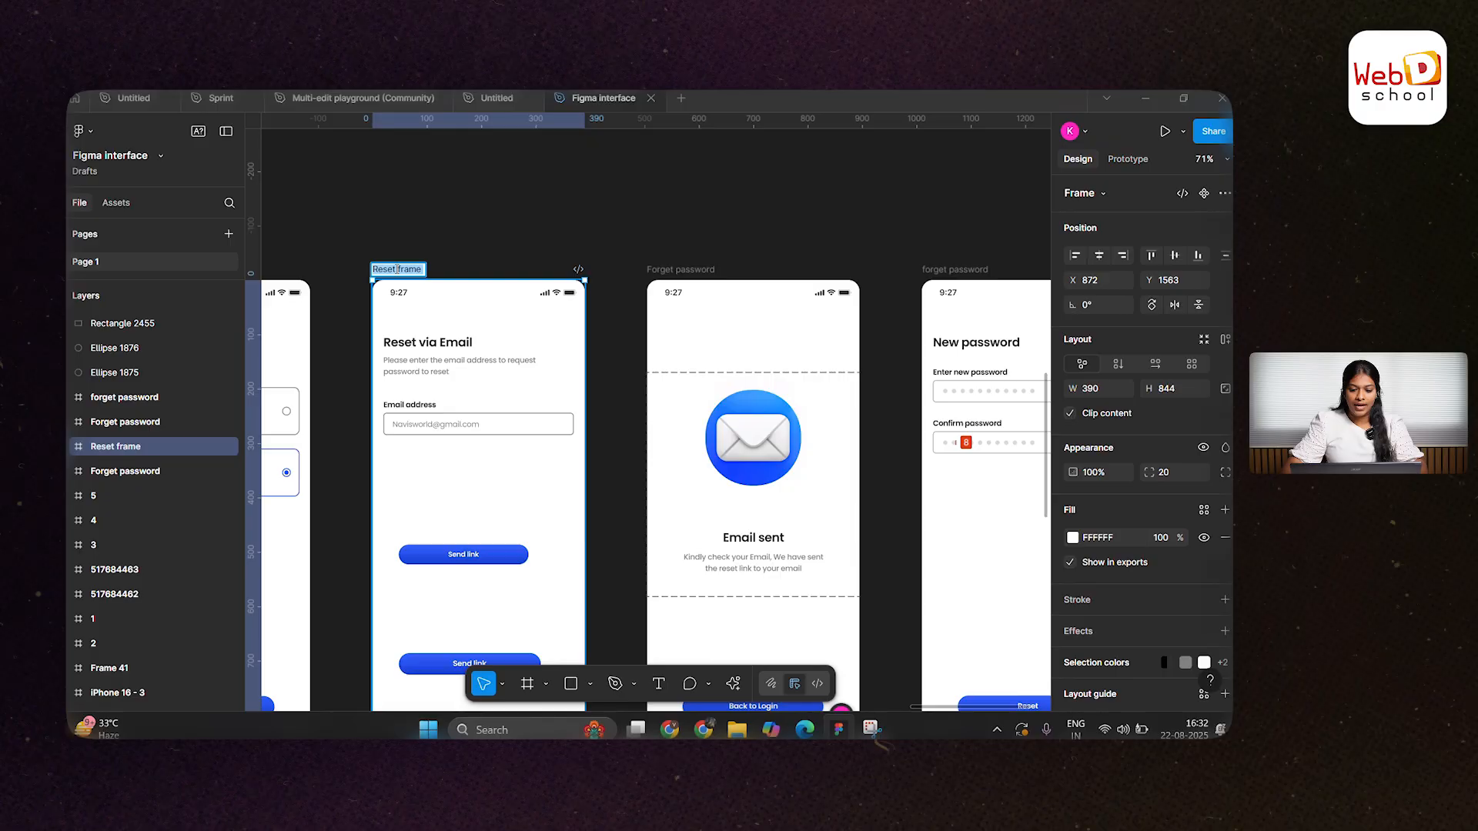
pyautogui.write('Frame')
pyautogui.press('Return')
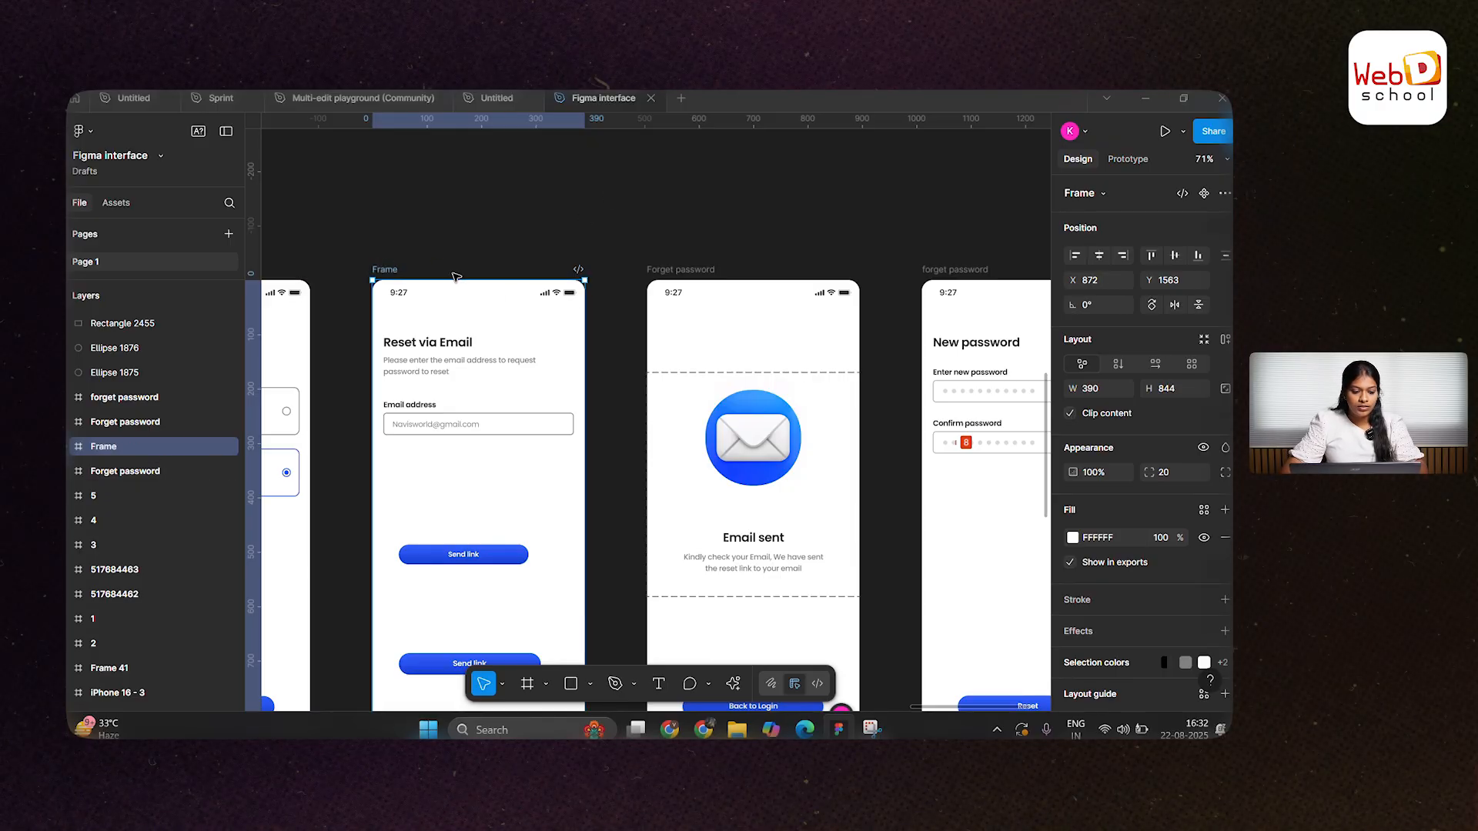
# Step: Open the assets created in this file, look through its components, and return to the file's layer list
pyautogui.scroll(-5, 457, 277)
pyautogui.scroll(-1, 314, 431)
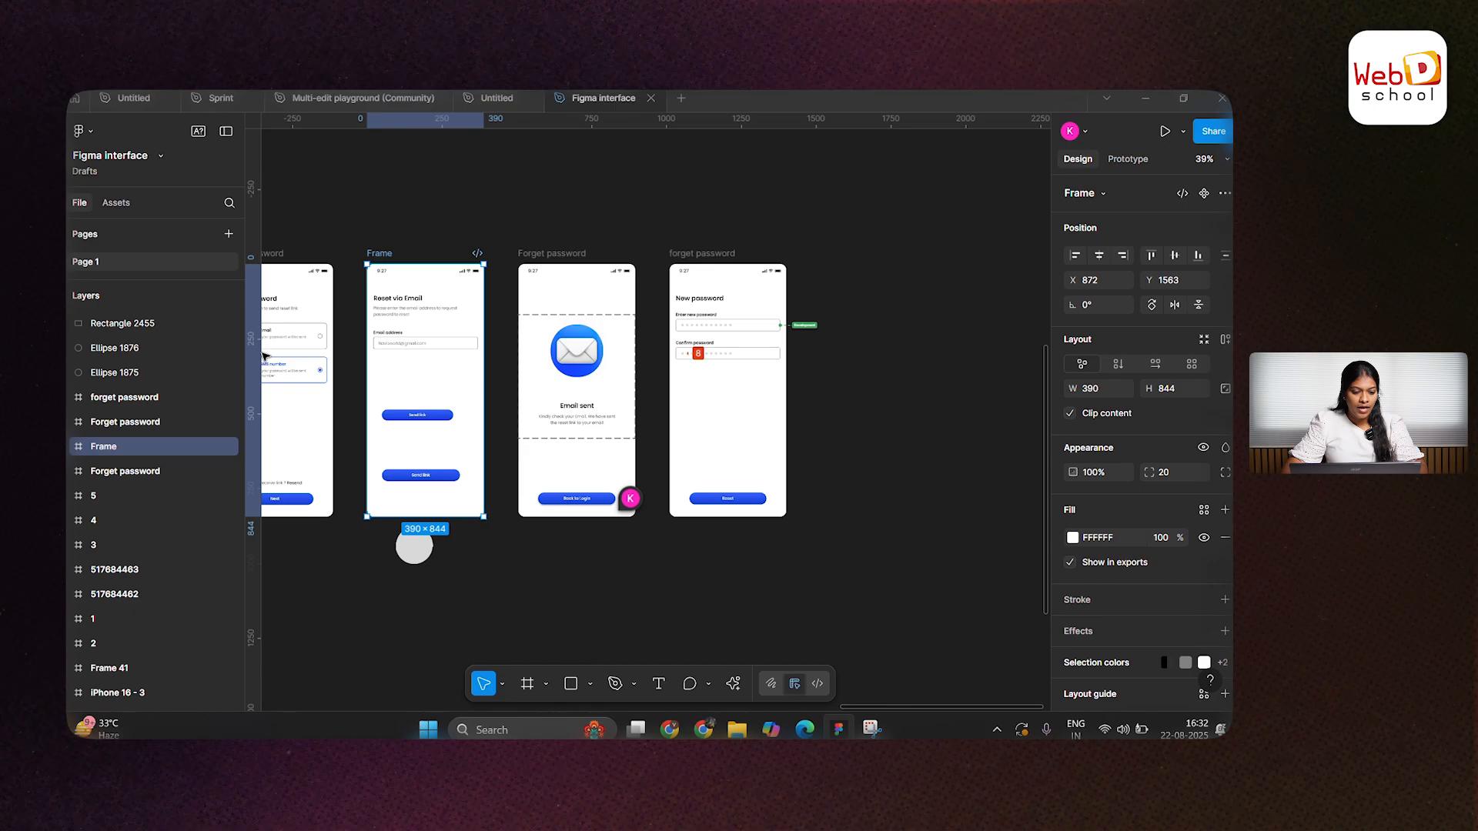
pyautogui.hscroll(-1, 315, 432)
pyautogui.click(101, 204)
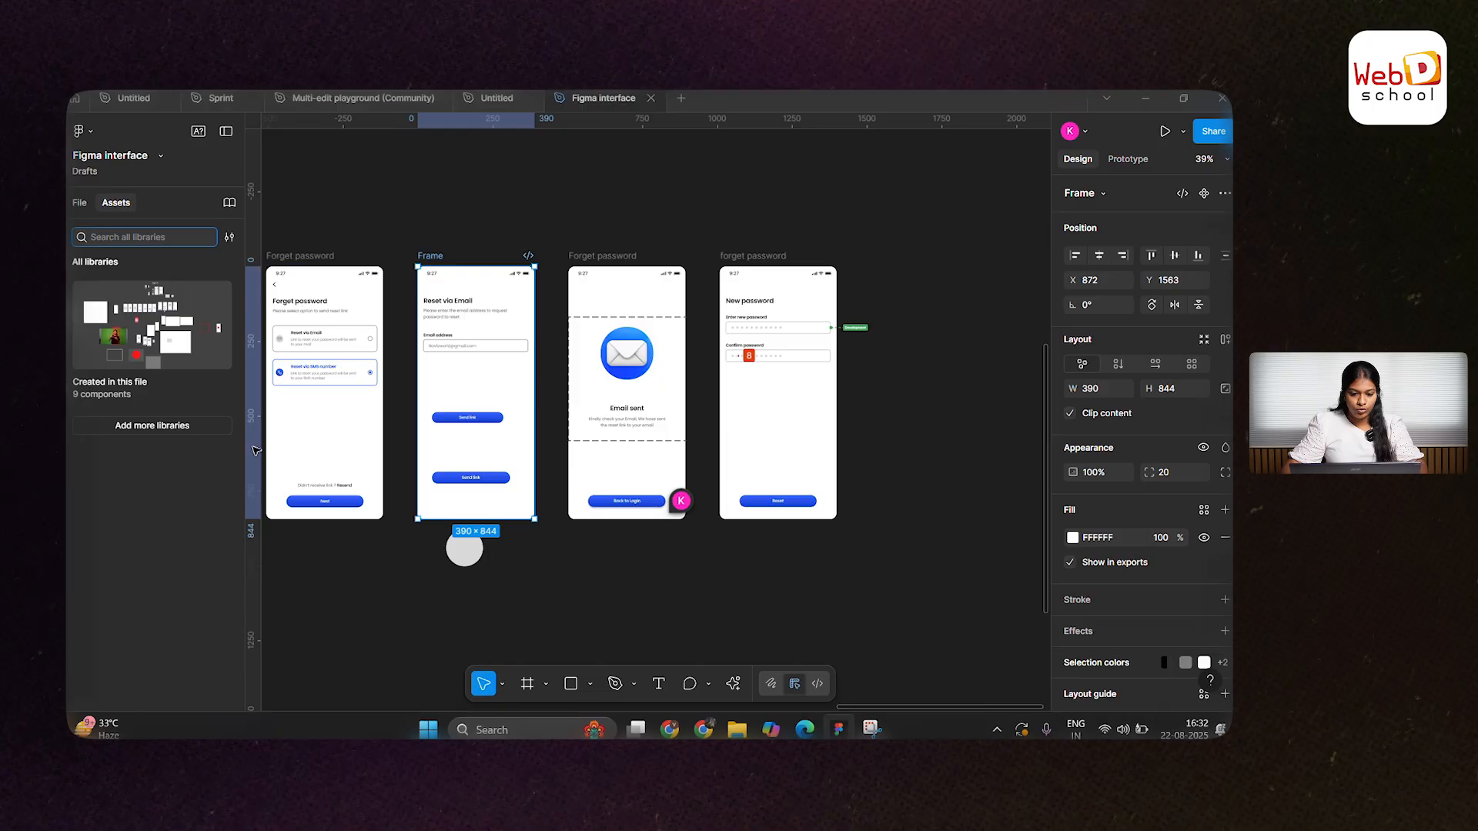
pyautogui.click(169, 363)
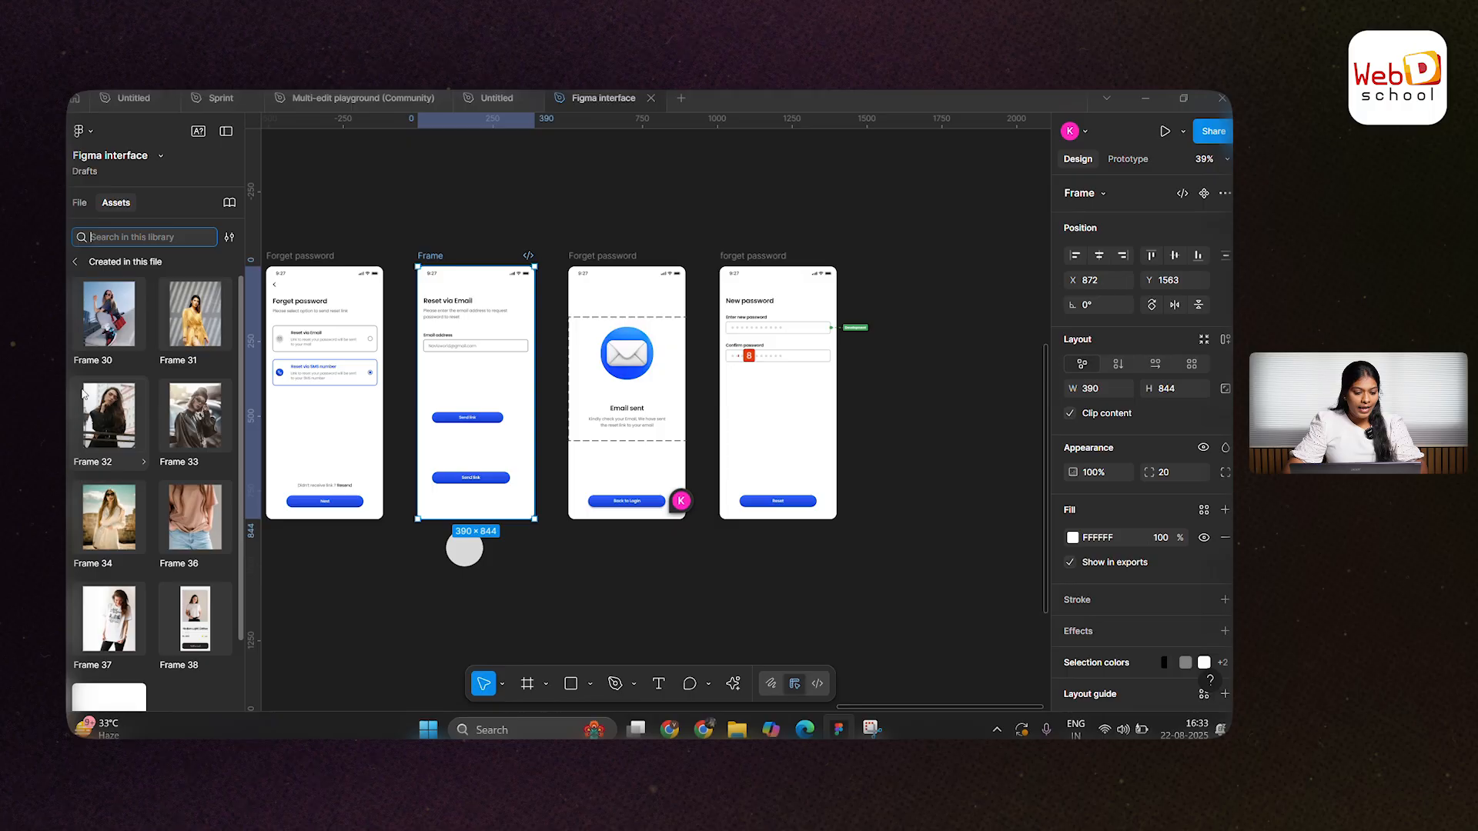
pyautogui.scroll(-2, 144, 501)
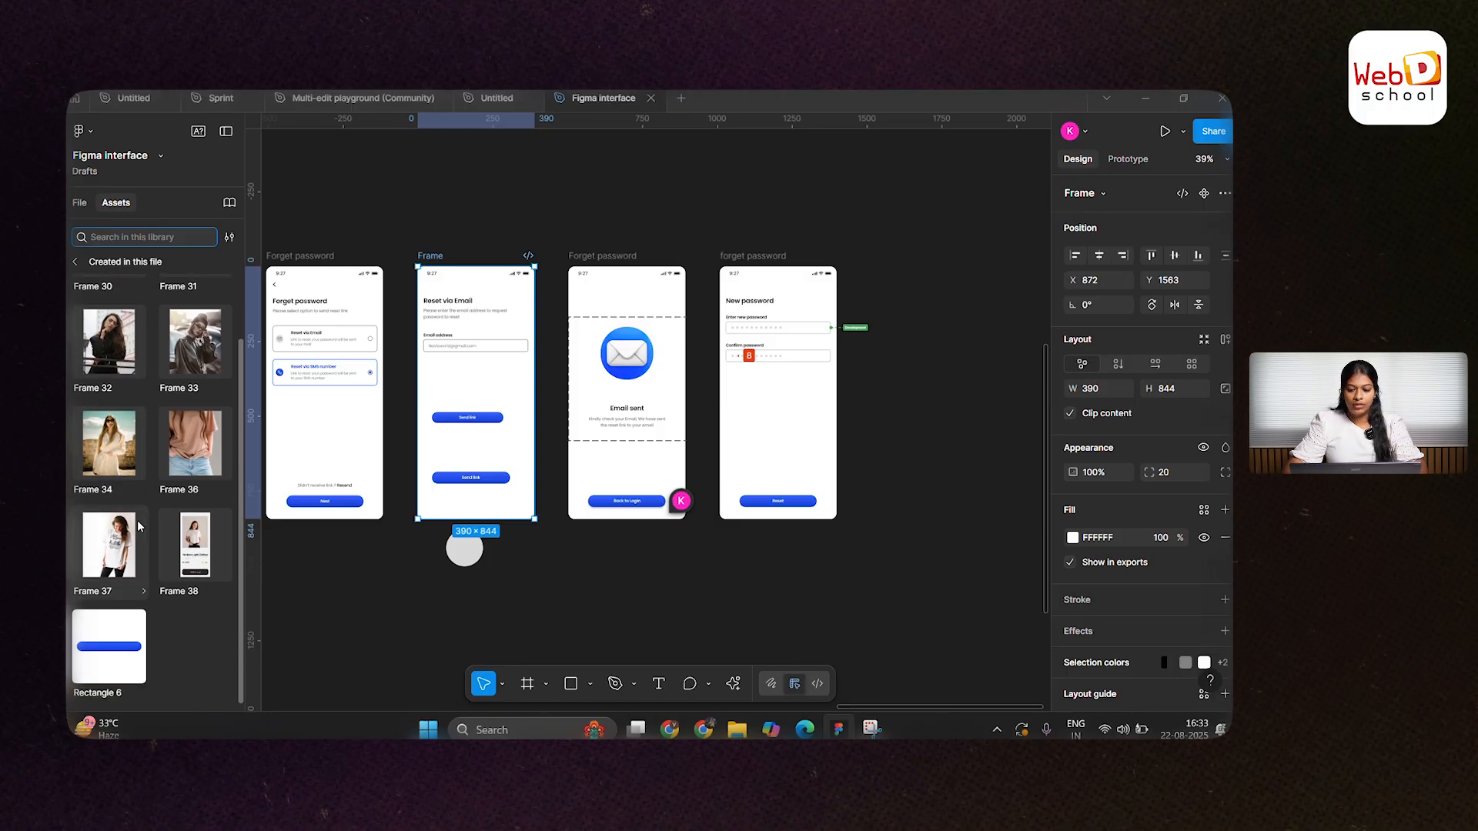
pyautogui.scroll(2, 139, 516)
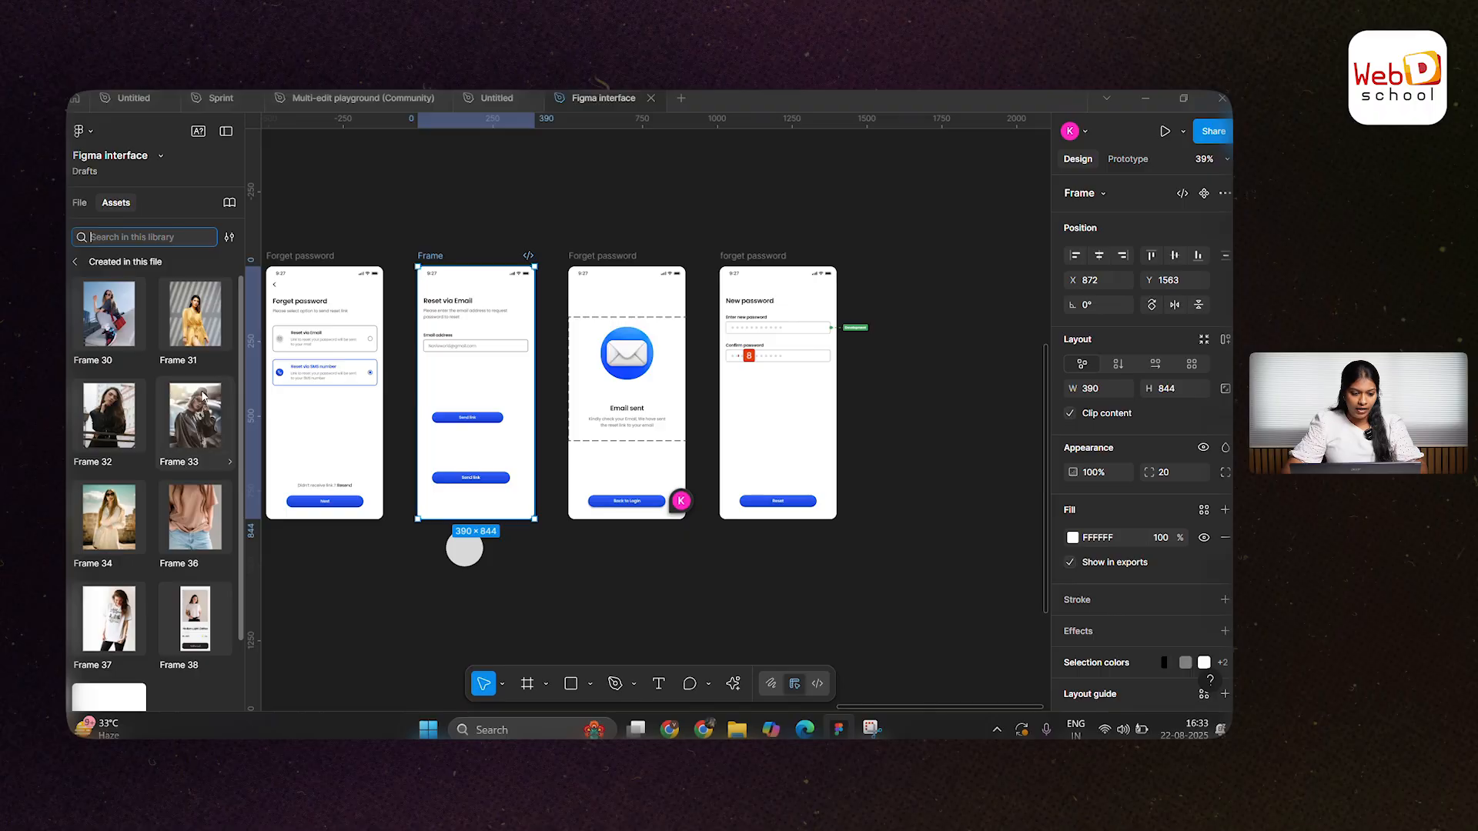
pyautogui.scroll(-2, 110, 416)
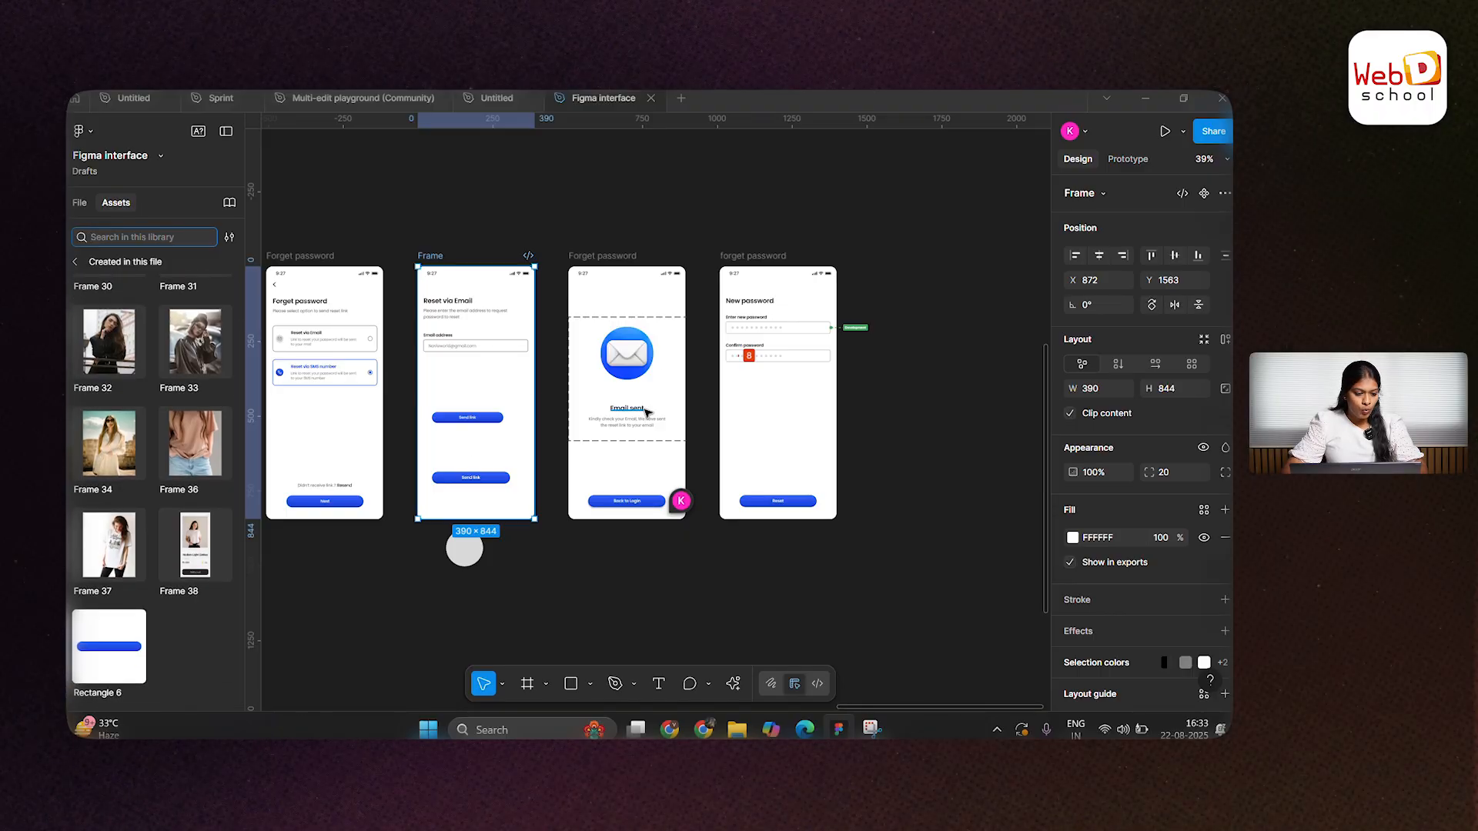
pyautogui.scroll(-3, 643, 418)
pyautogui.scroll(2, 142, 408)
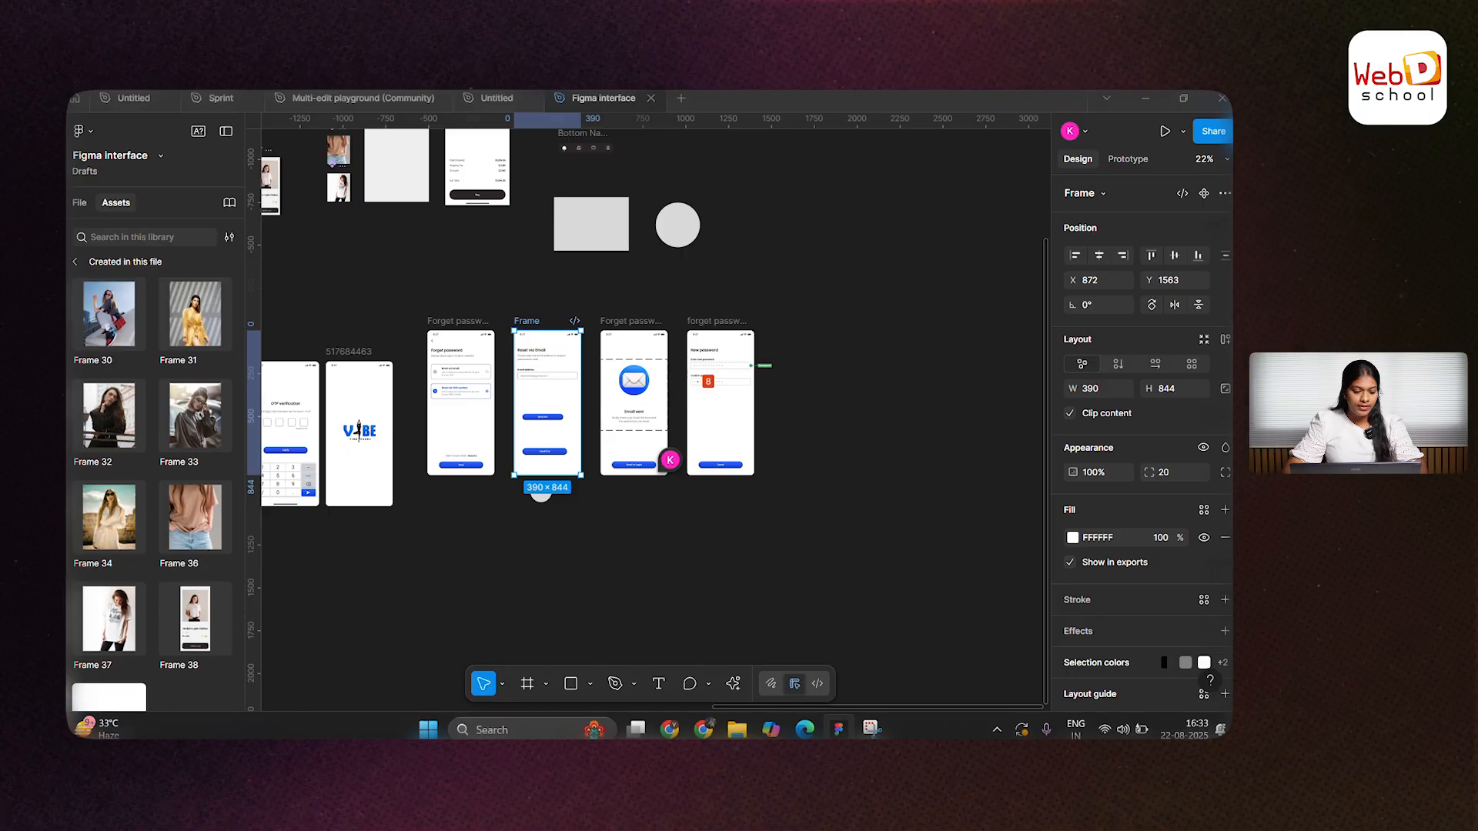
pyautogui.click(79, 203)
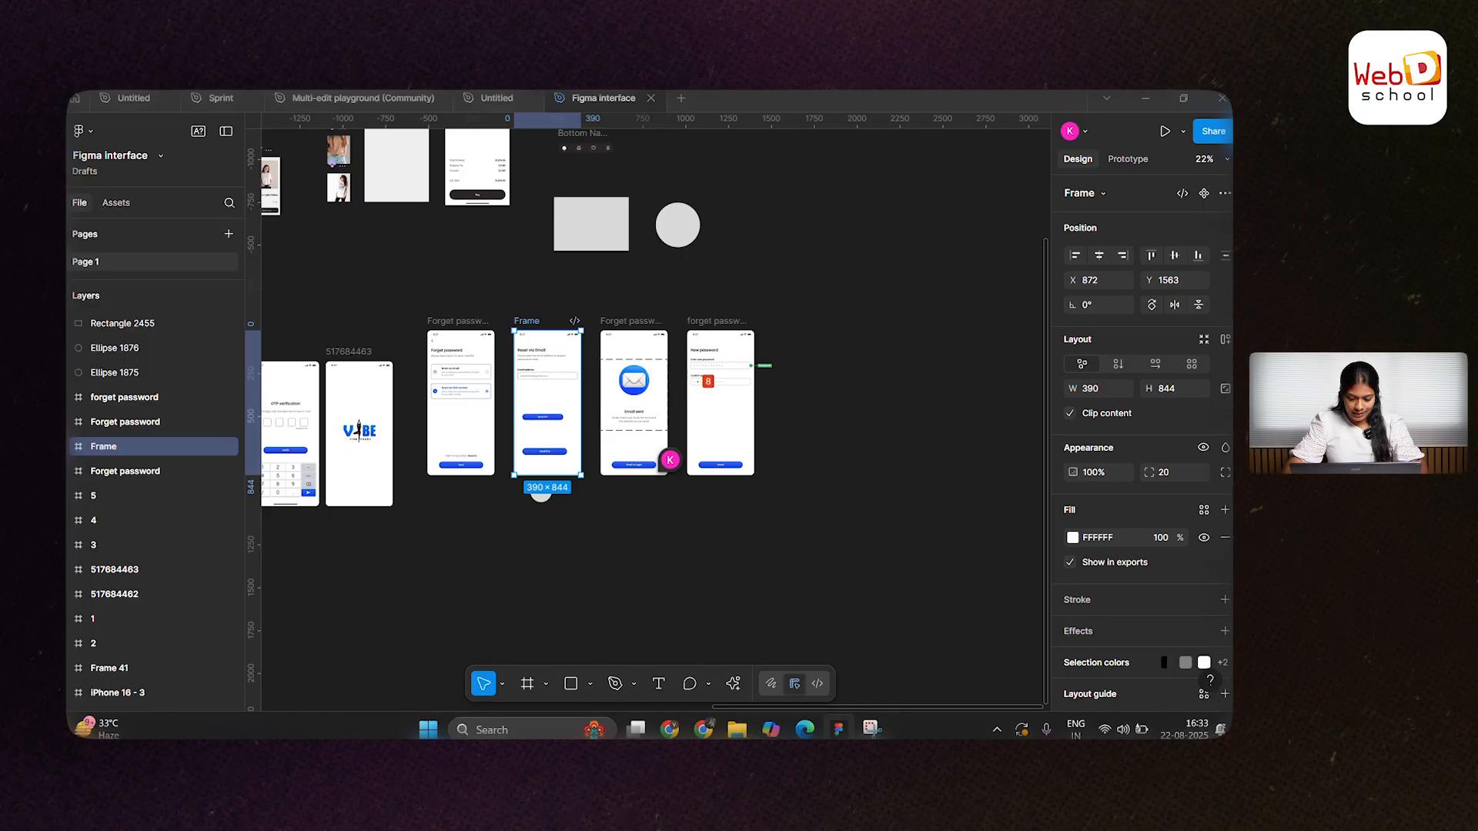
# Step: Examine the row of Vibe splash, login, sign-up and OTP screens on the canvas and clear the selection
pyautogui.scroll(-1, 504, 639)
pyautogui.moveTo(526, 650); pyautogui.dragTo(750, 591)
pyautogui.scroll(2, 508, 660)
pyautogui.scroll(-5, 614, 633)
pyautogui.scroll(4, 459, 524)
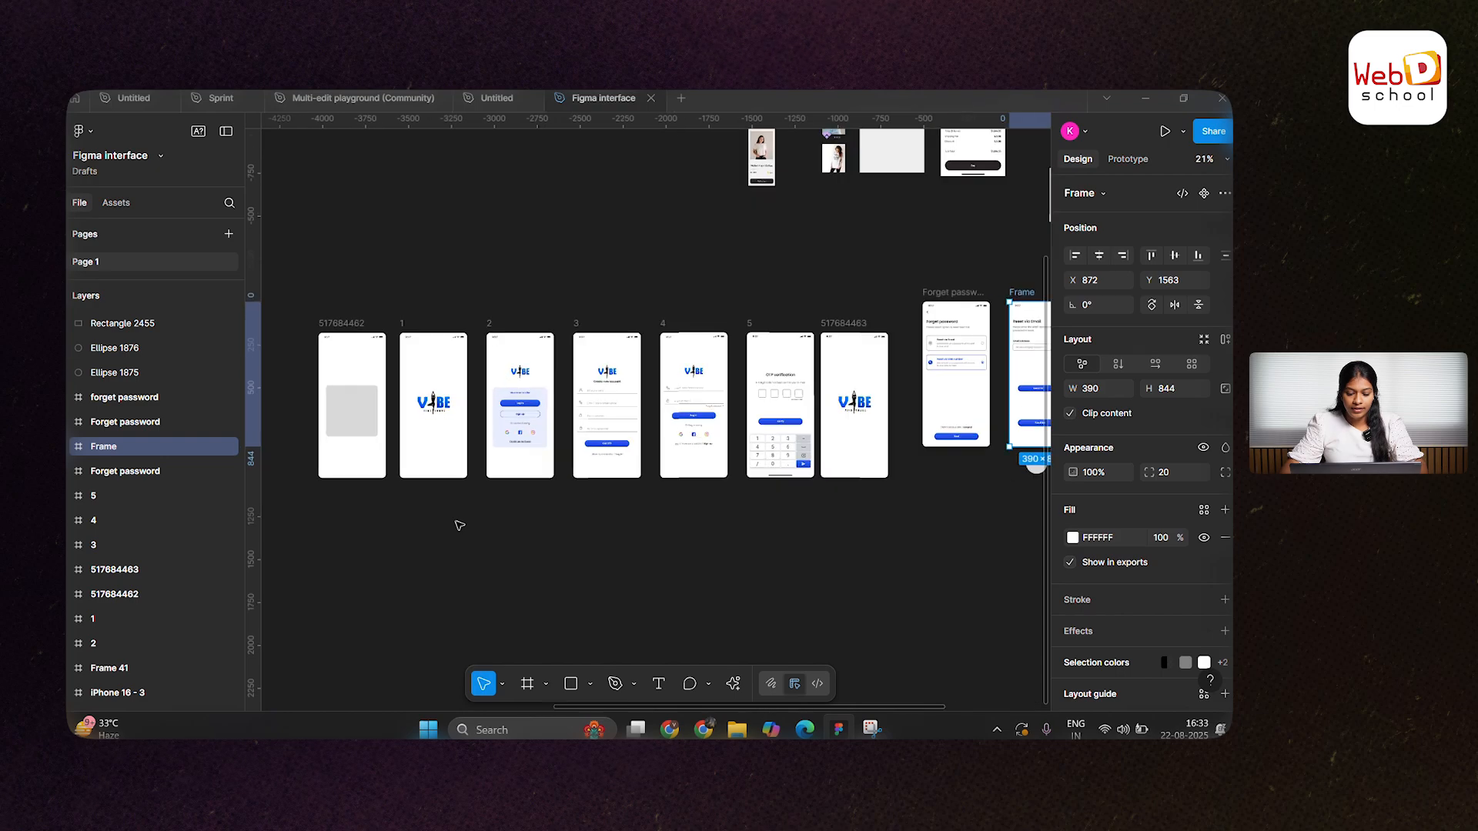
pyautogui.scroll(2, 557, 610)
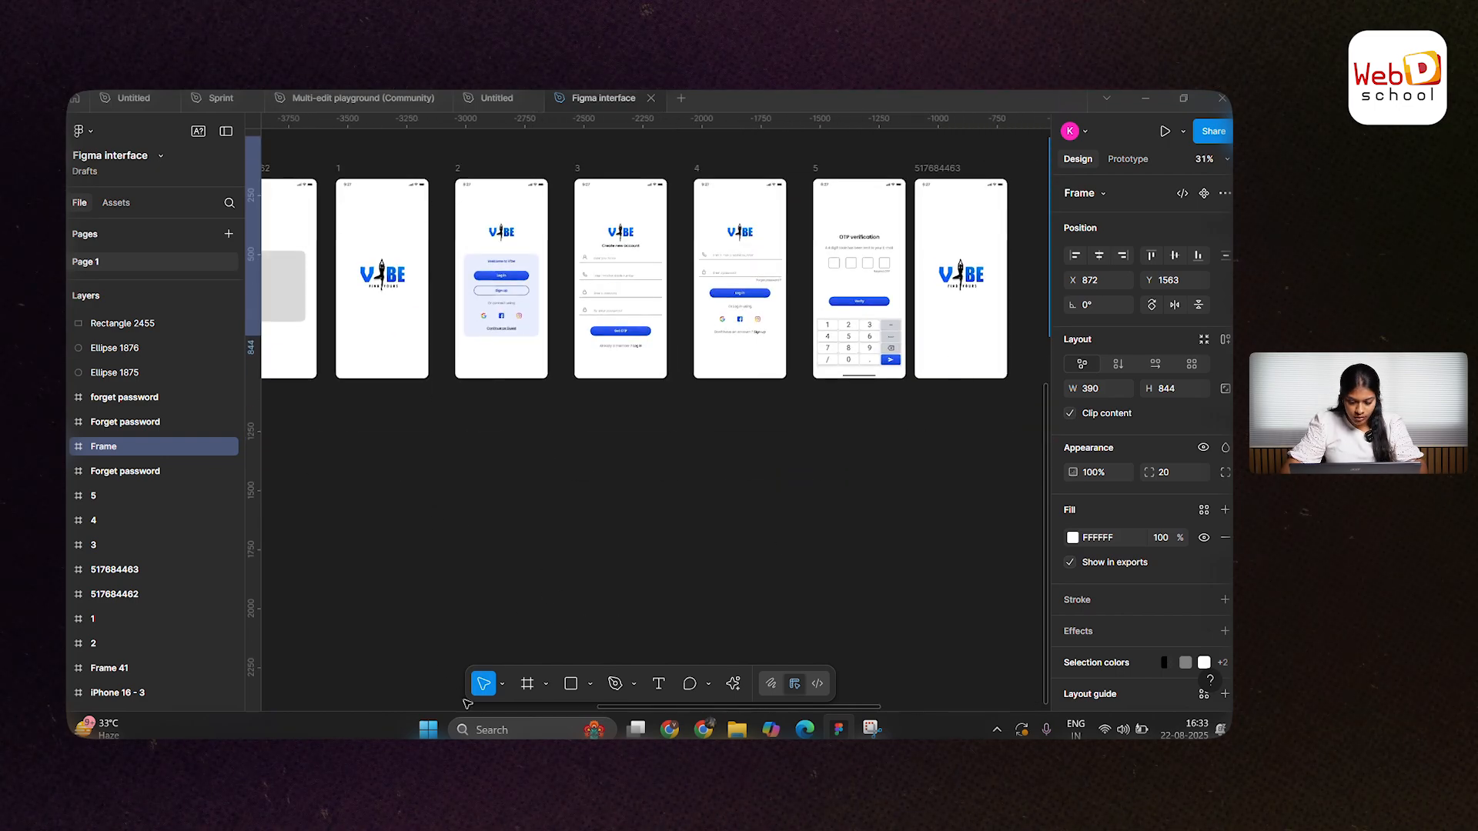
pyautogui.scroll(3, 538, 610)
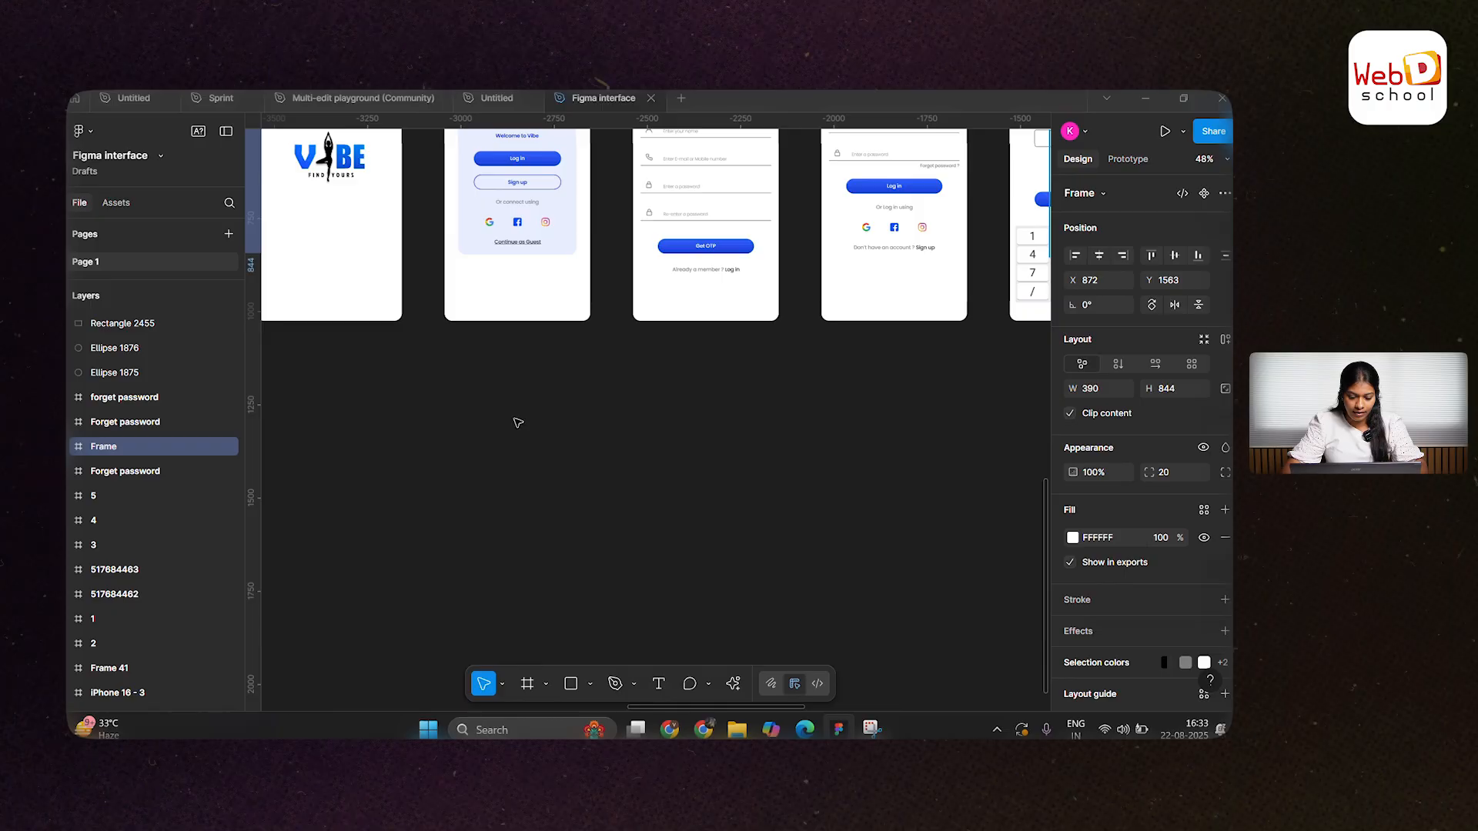
pyautogui.click(990, 421)
pyautogui.scroll(2, 653, 265)
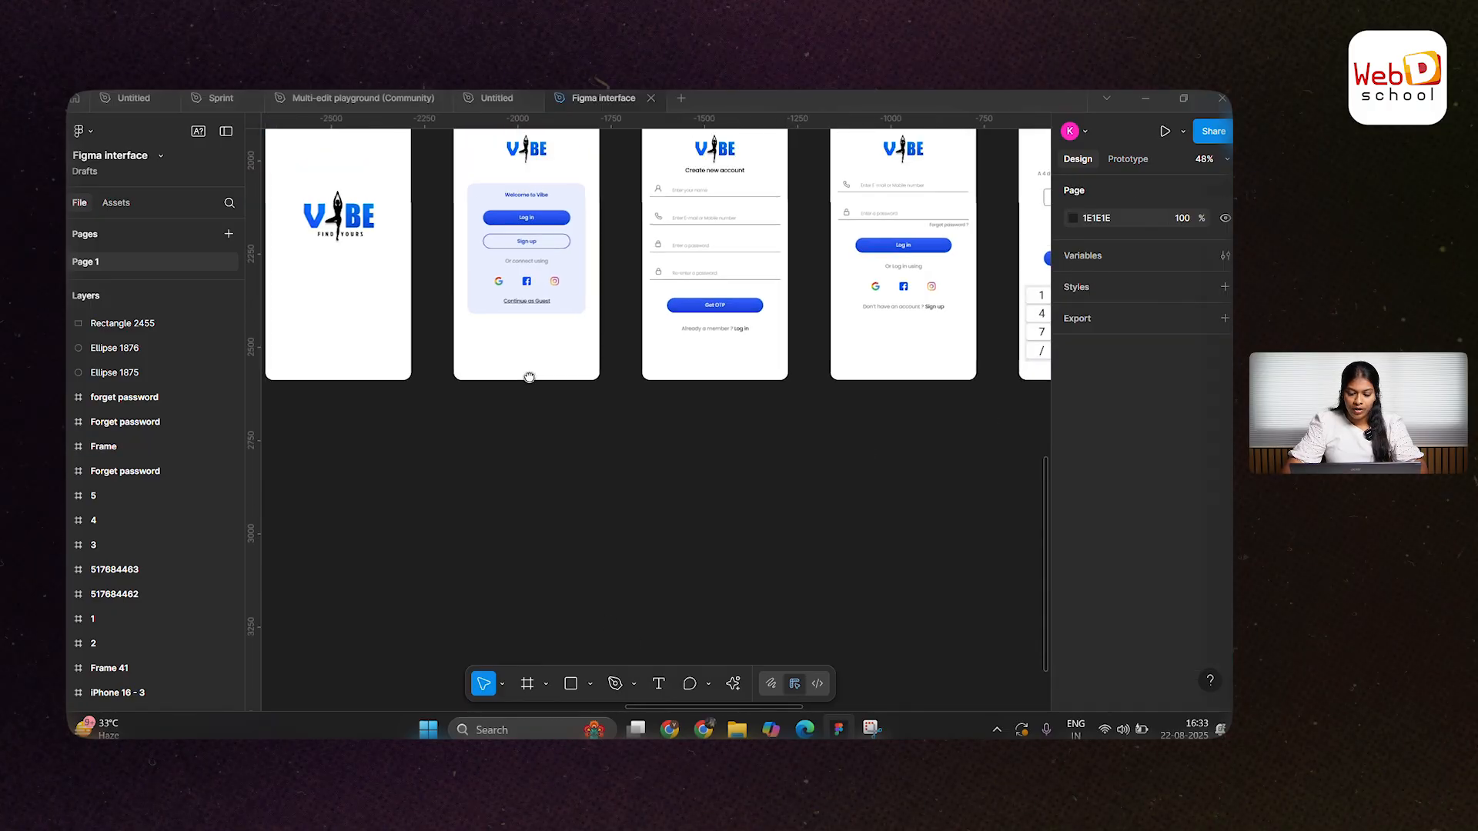
# Step: Inspect the design properties of the Vibe logo in frame 1 and the grey rectangle in frame 517684462
pyautogui.click(321, 278)
pyautogui.scroll(-2, 1136, 543)
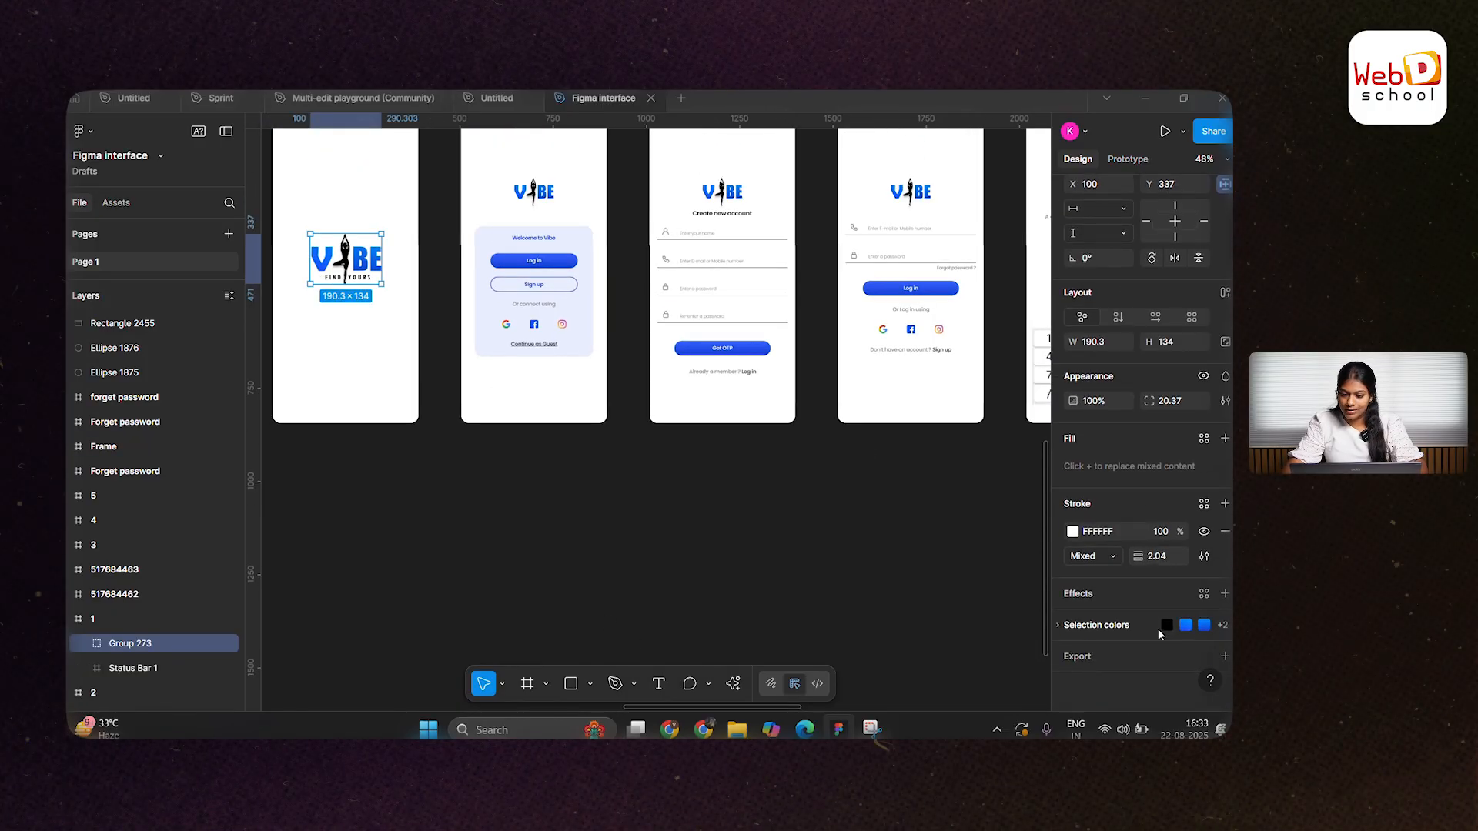
pyautogui.scroll(2, 1158, 630)
pyautogui.scroll(-1, 652, 428)
pyautogui.click(326, 344)
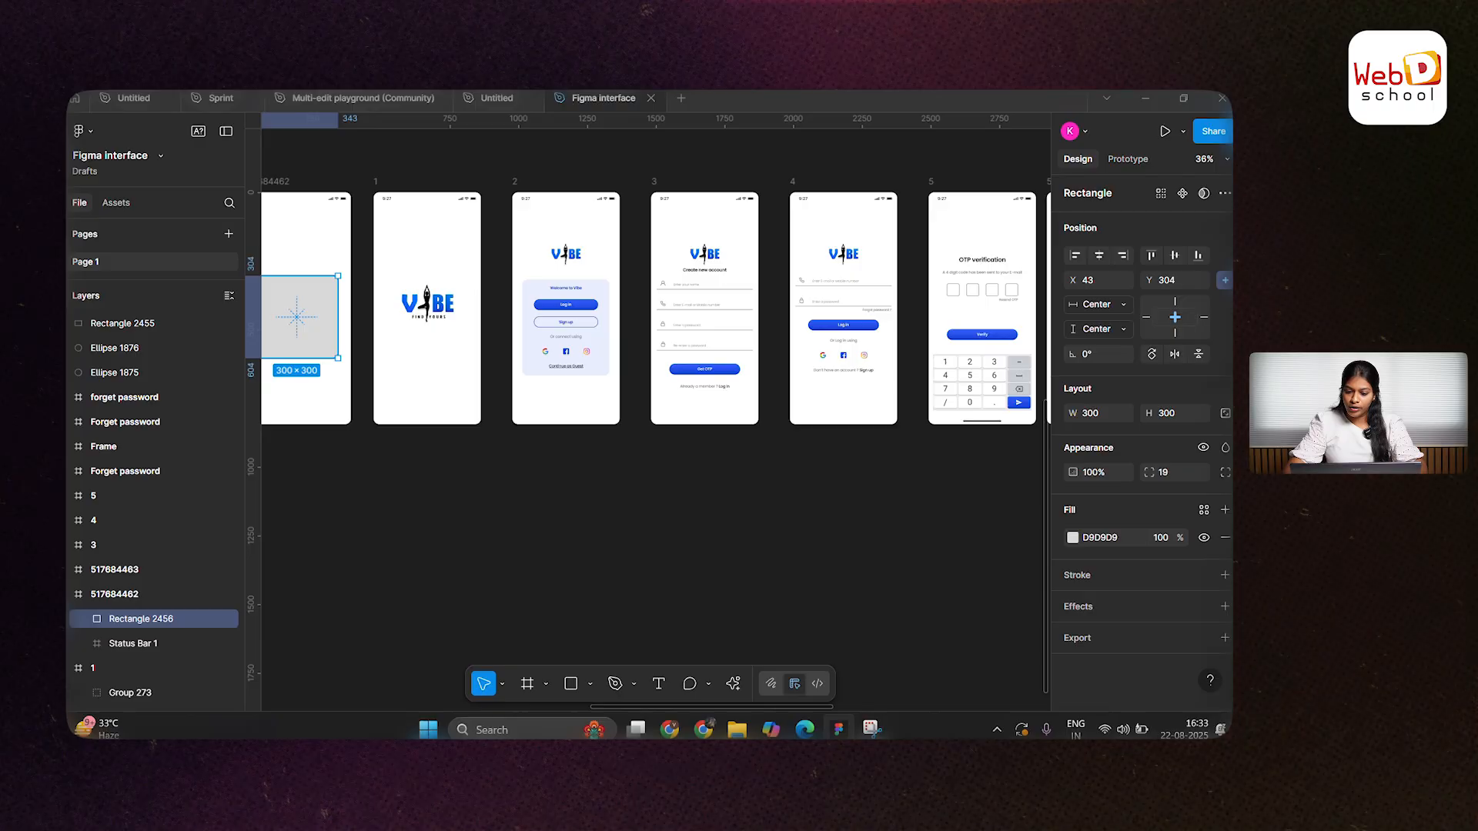
# Step: Inspect the design properties of "Continue as Guest" in frame 2, "Already a member ? Log in" in frame 3, and the grey rectangle
pyautogui.scroll(5, 570, 363)
pyautogui.click(599, 354)
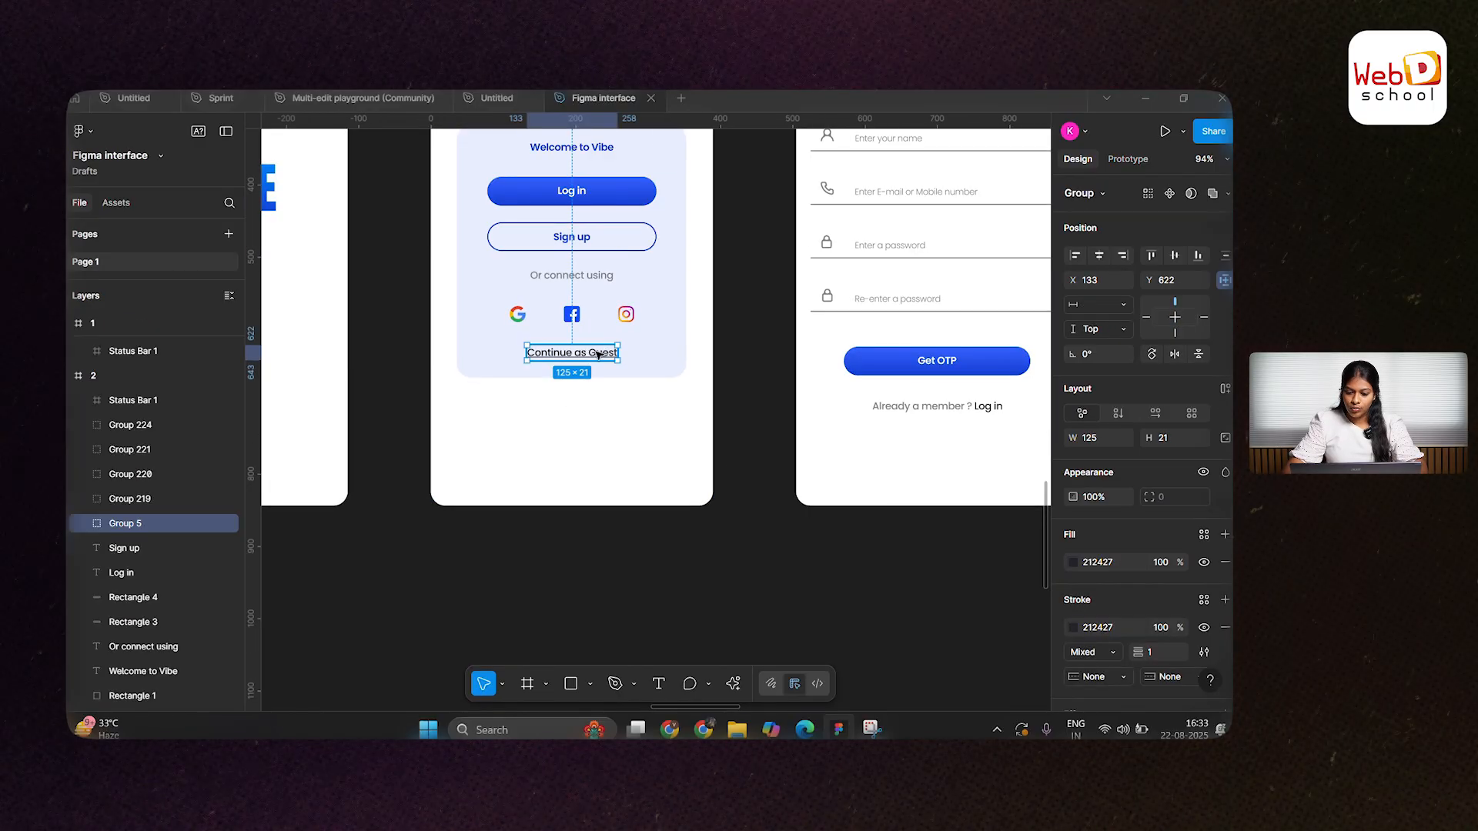
pyautogui.scroll(-2, 1097, 528)
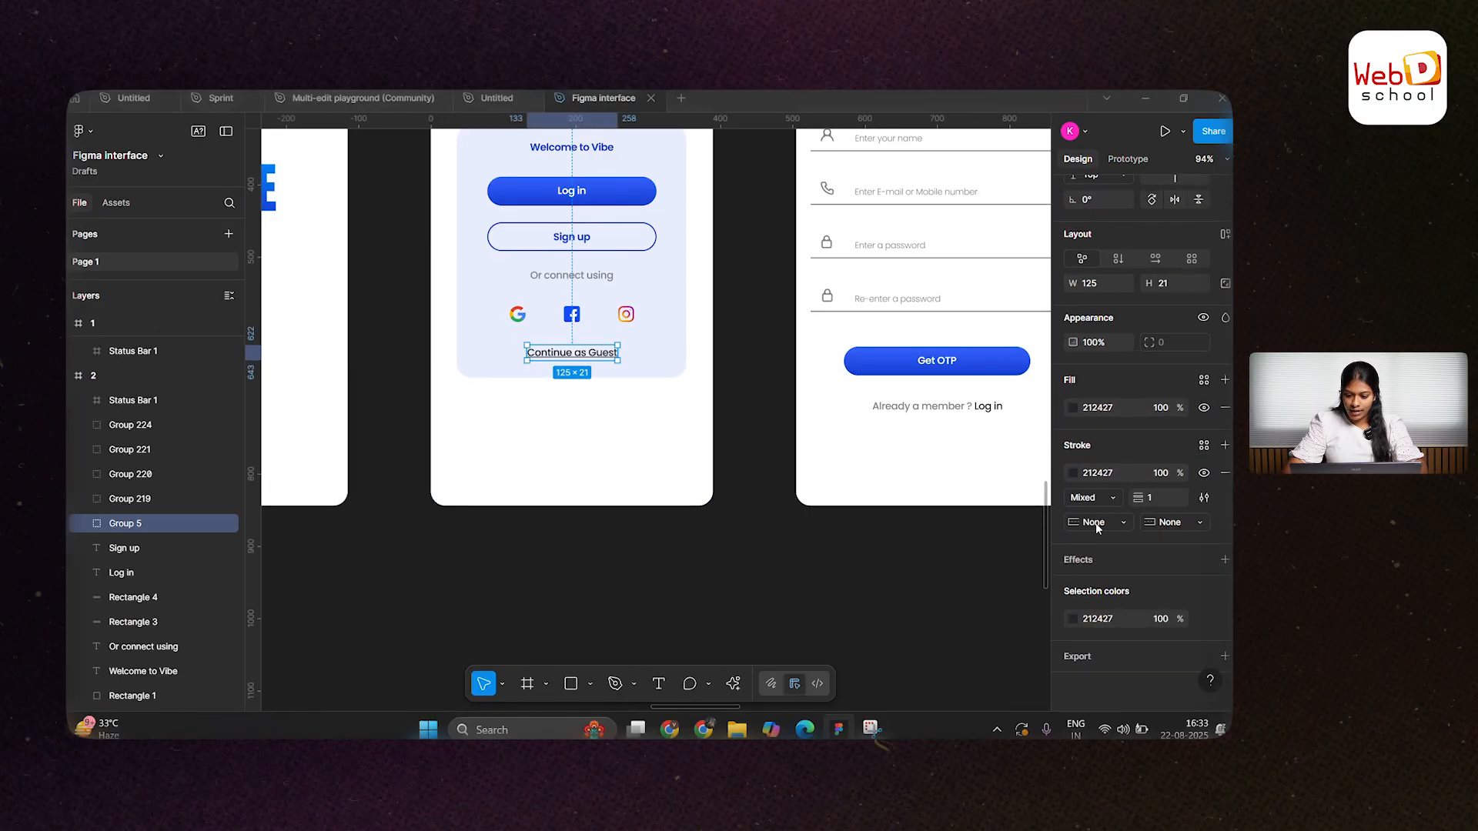
pyautogui.click(928, 410)
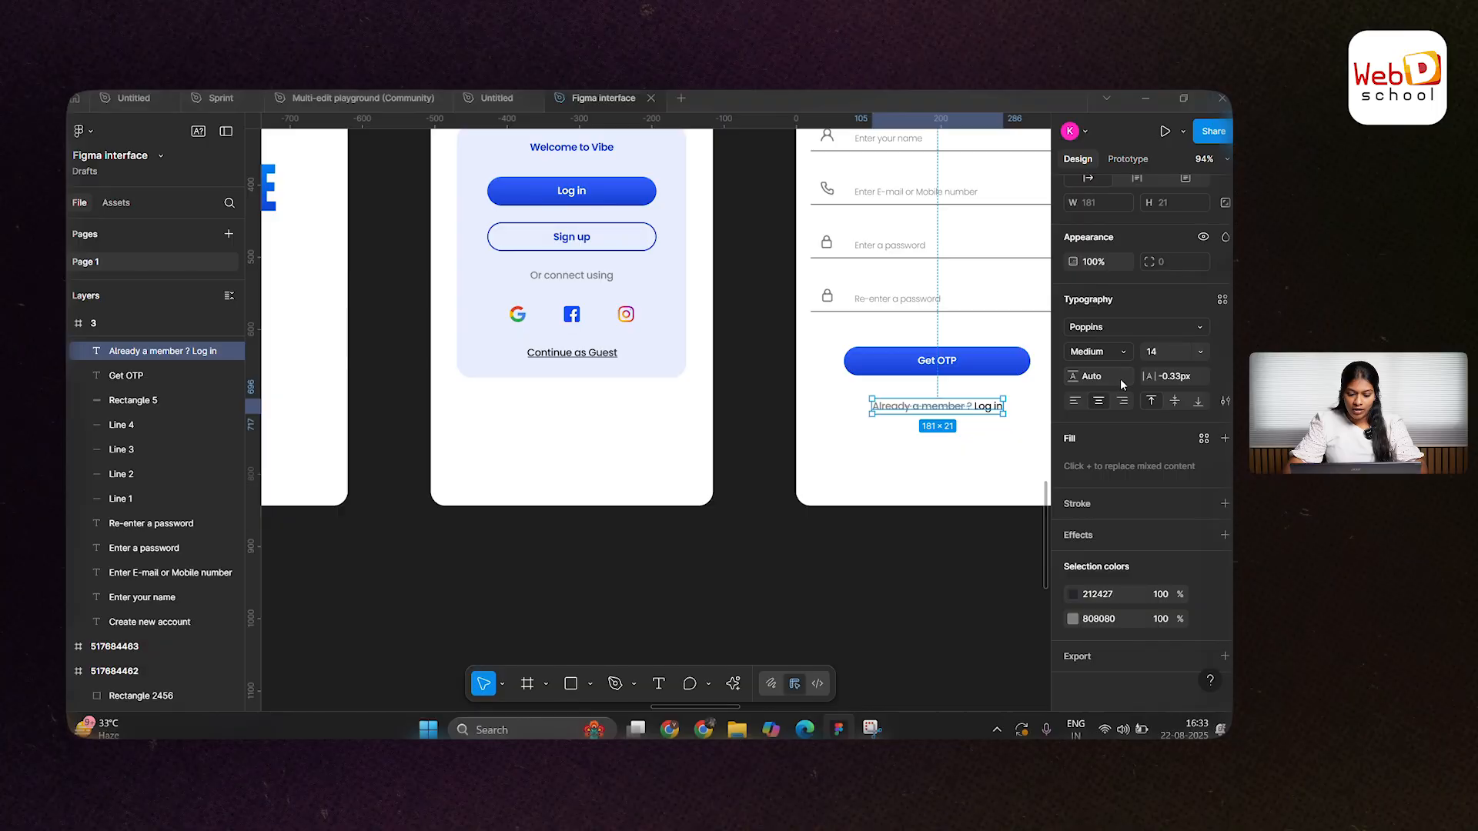
pyautogui.scroll(-5, 725, 511)
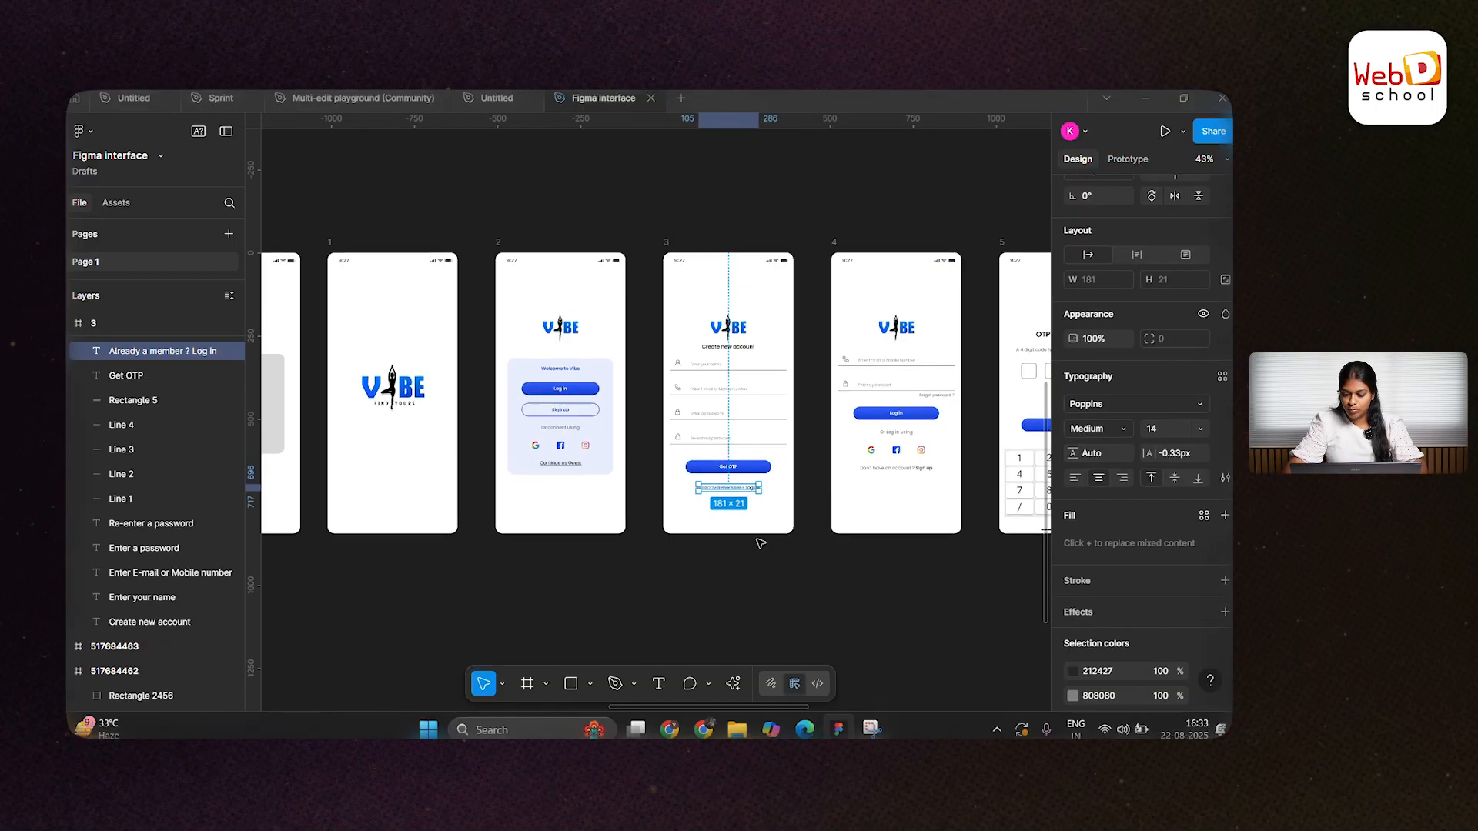
pyautogui.click(291, 415)
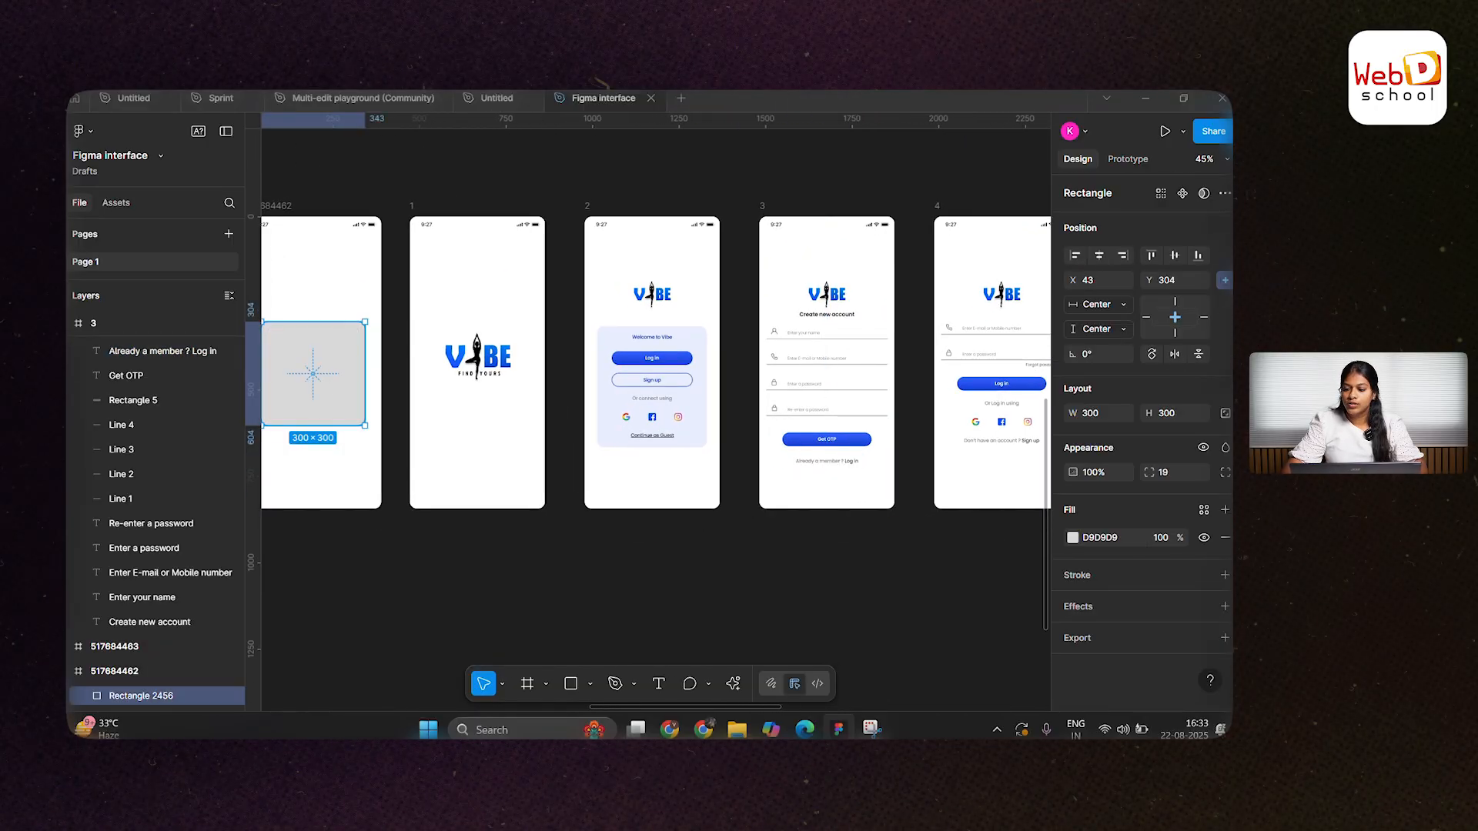
pyautogui.scroll(-4, 696, 493)
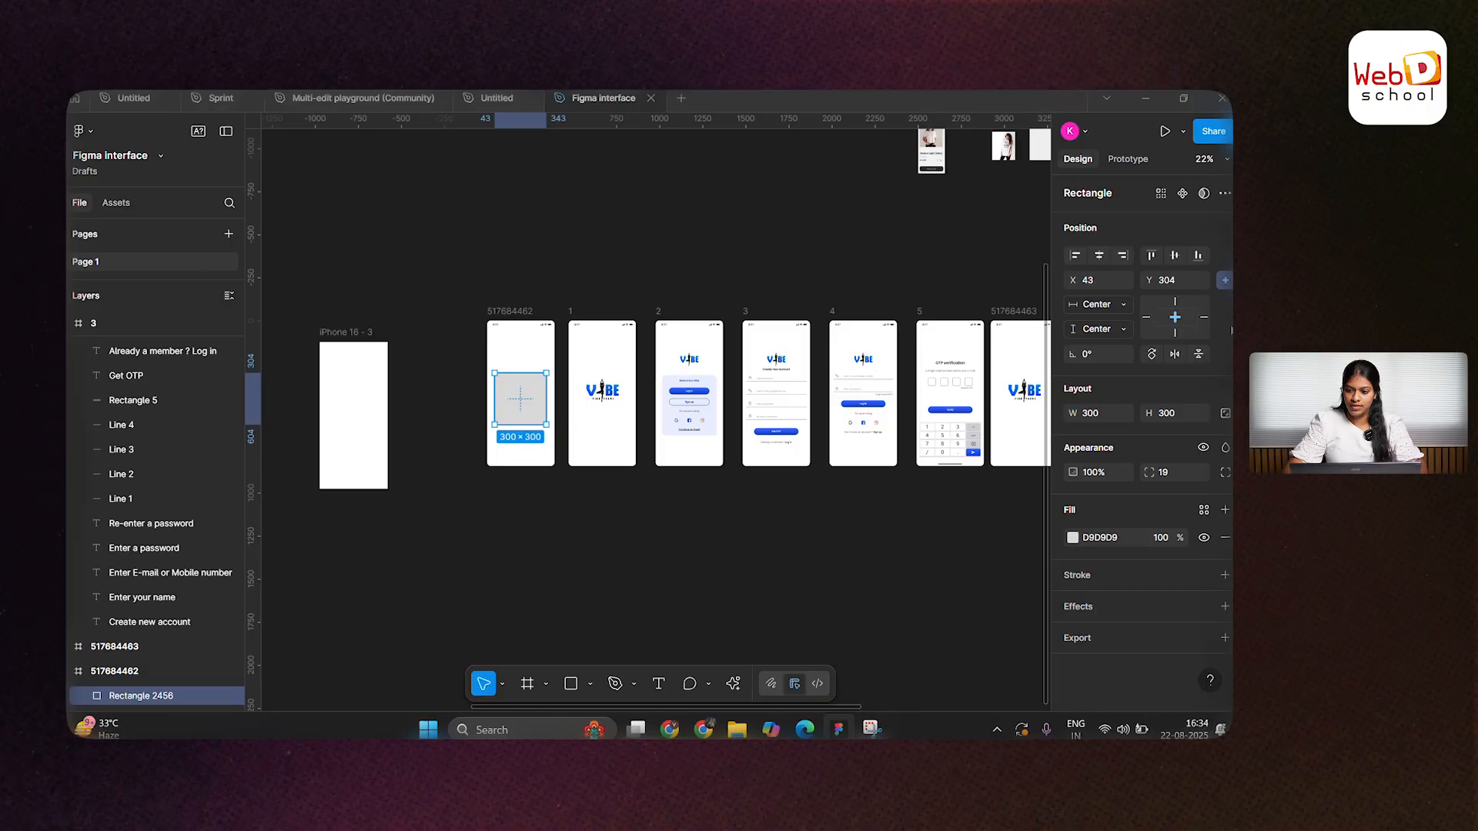
# Step: Switch to prototyping and connect frame 4 to frame 5 with an On click, Navigate to interaction and Instant animation
pyautogui.click(1128, 159)
pyautogui.scroll(5, 897, 333)
pyautogui.hscroll(3, 898, 333)
pyautogui.scroll(-2, 897, 333)
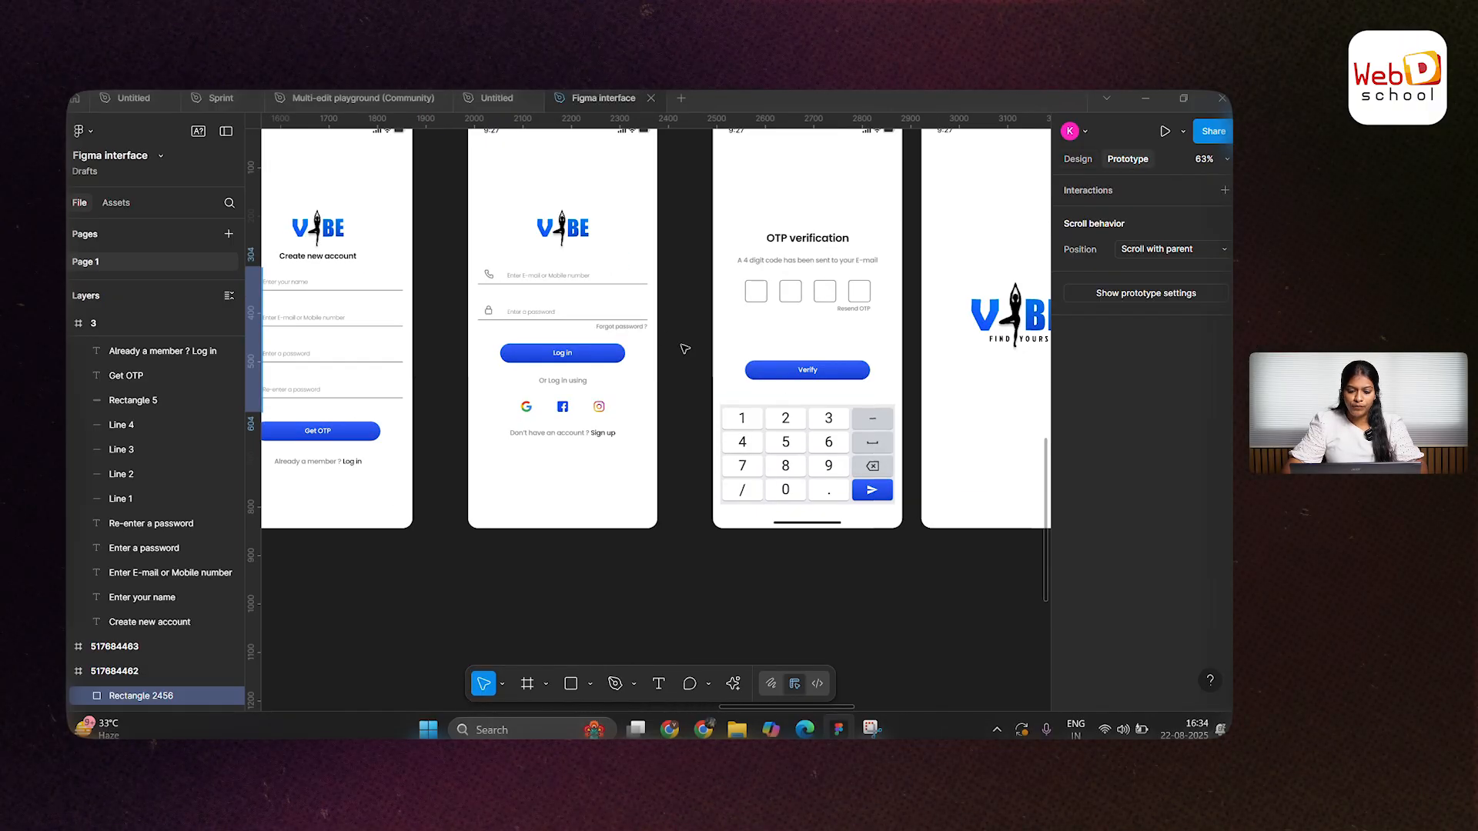
pyautogui.click(682, 345)
pyautogui.scroll(-2, 635, 284)
pyautogui.click(516, 153)
pyautogui.moveTo(651, 313); pyautogui.dragTo(712, 320)
pyautogui.scroll(-3, 723, 385)
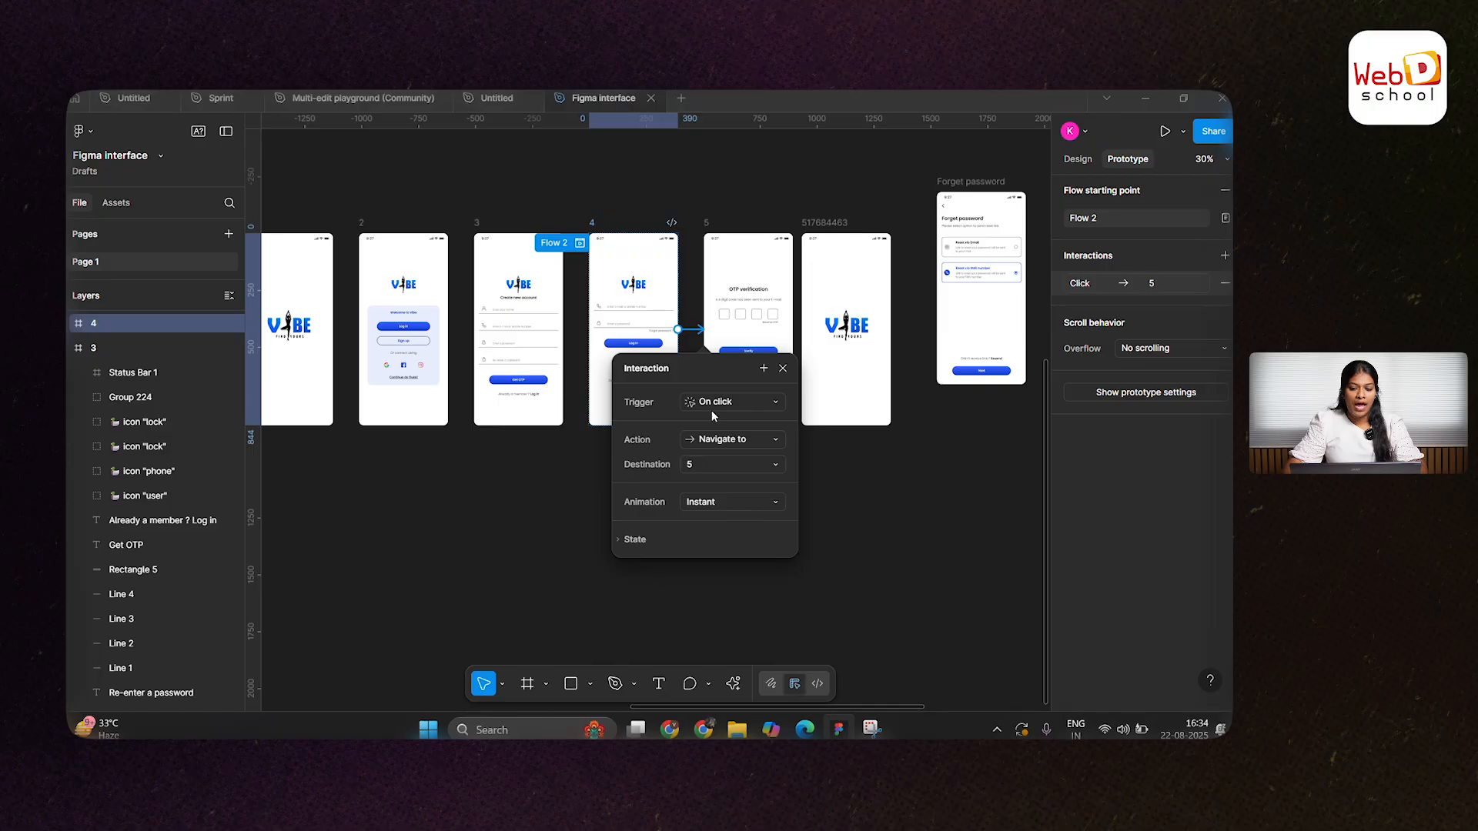
# Step: Review the prototype connection between frames 4 and 5, clear the selection, and compare the page's prototype and design settings
pyautogui.scroll(2, 654, 327)
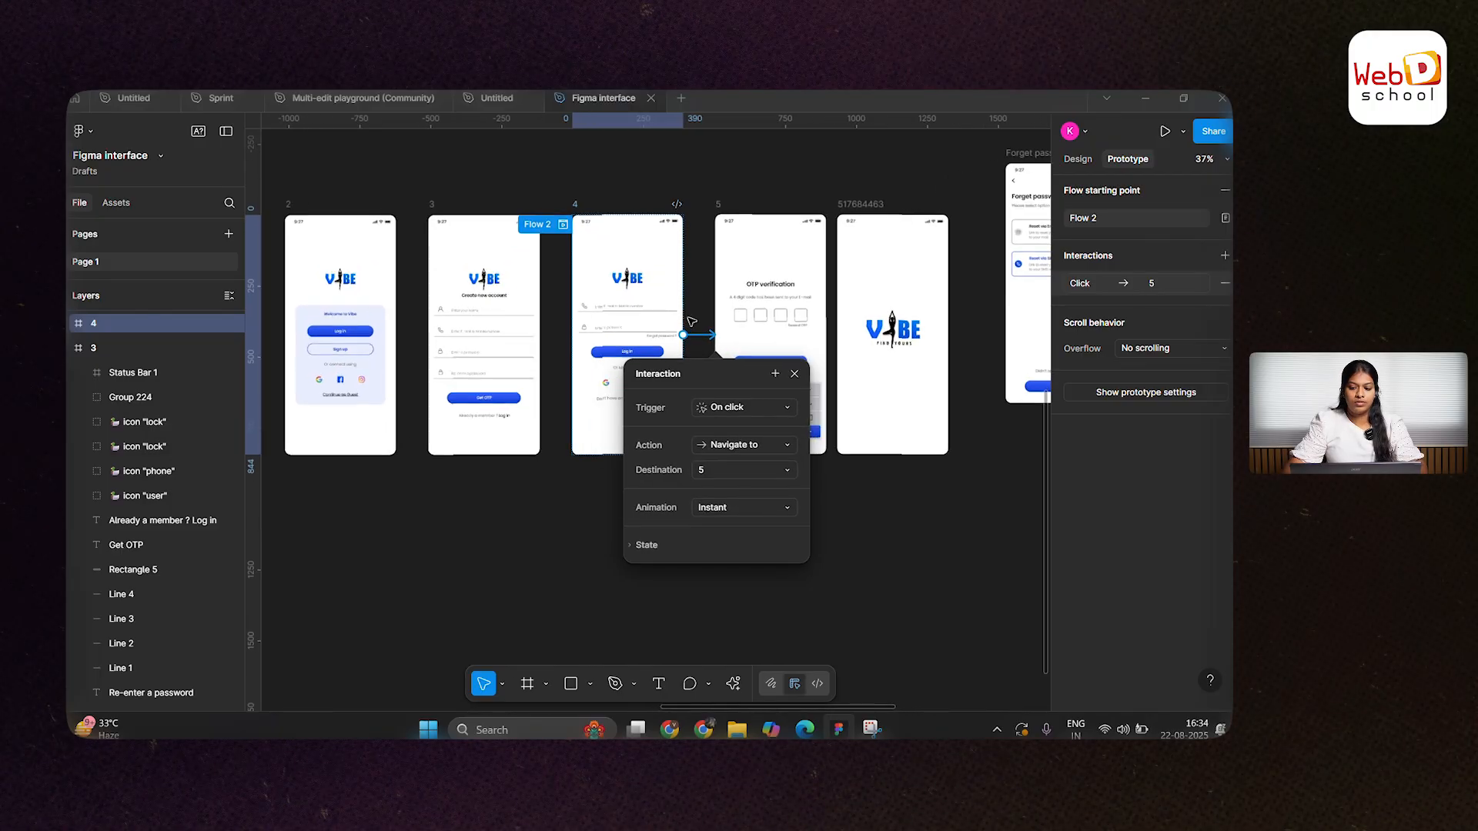
pyautogui.click(696, 298)
pyautogui.scroll(-5, 729, 371)
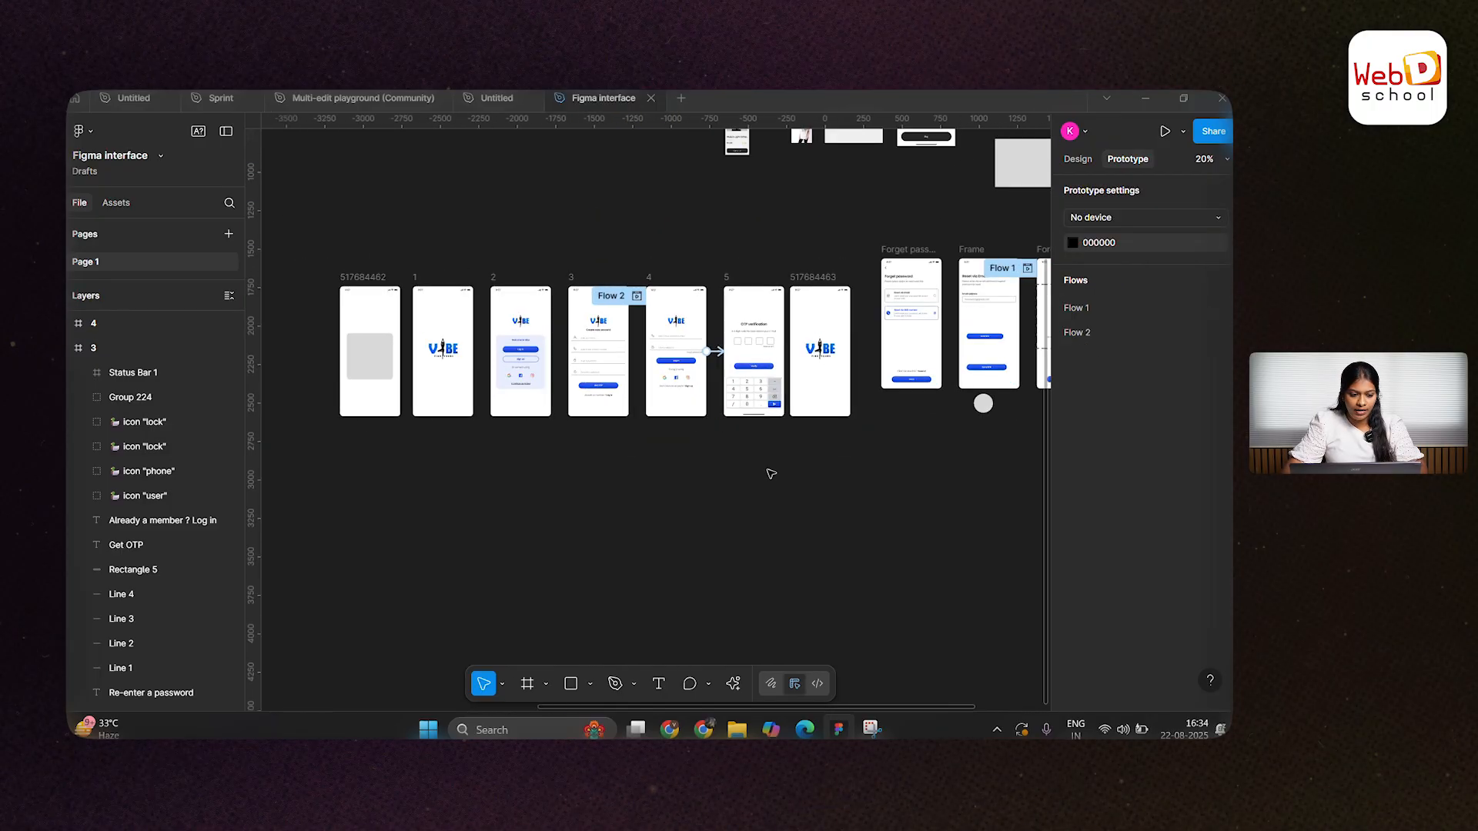
pyautogui.scroll(-1, 432, 394)
pyautogui.click(1078, 160)
pyautogui.click(1127, 159)
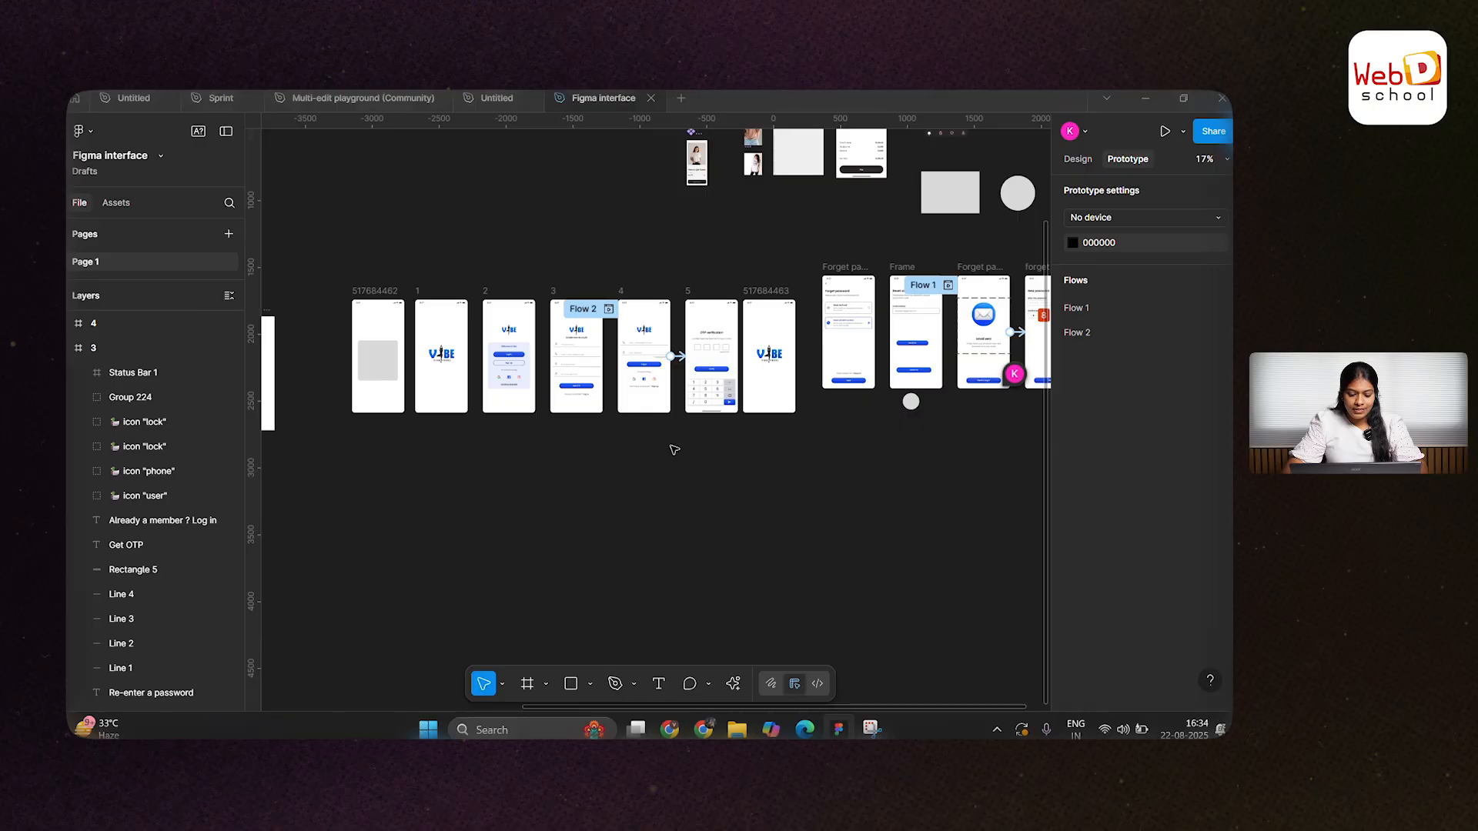
pyautogui.click(1081, 164)
pyautogui.scroll(-1, 544, 598)
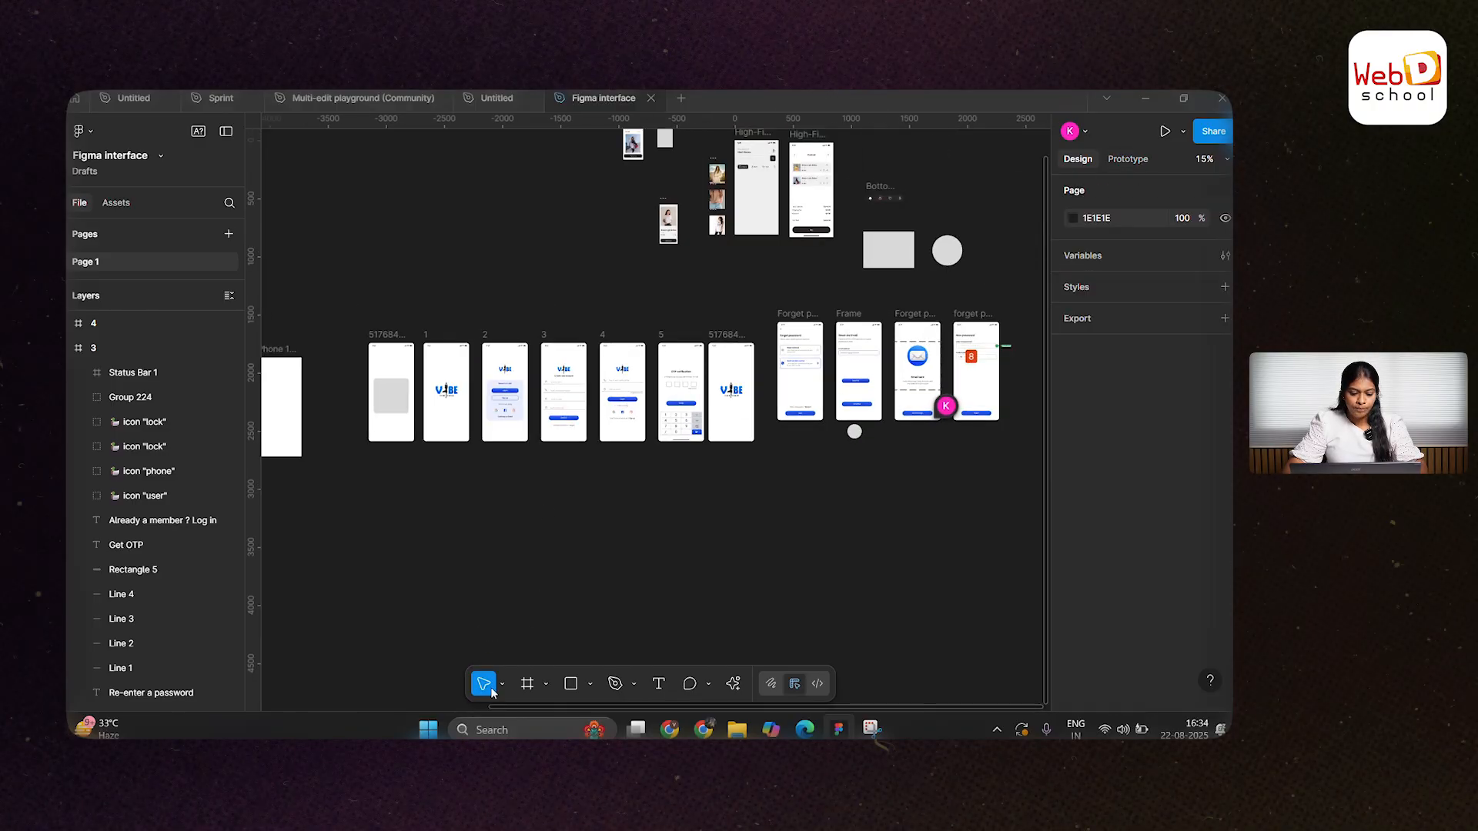
# Step: Move the grey rectangle in frame 517684462 up to about X 51, Y 194.74
pyautogui.scroll(5, 352, 390)
pyautogui.click(497, 402)
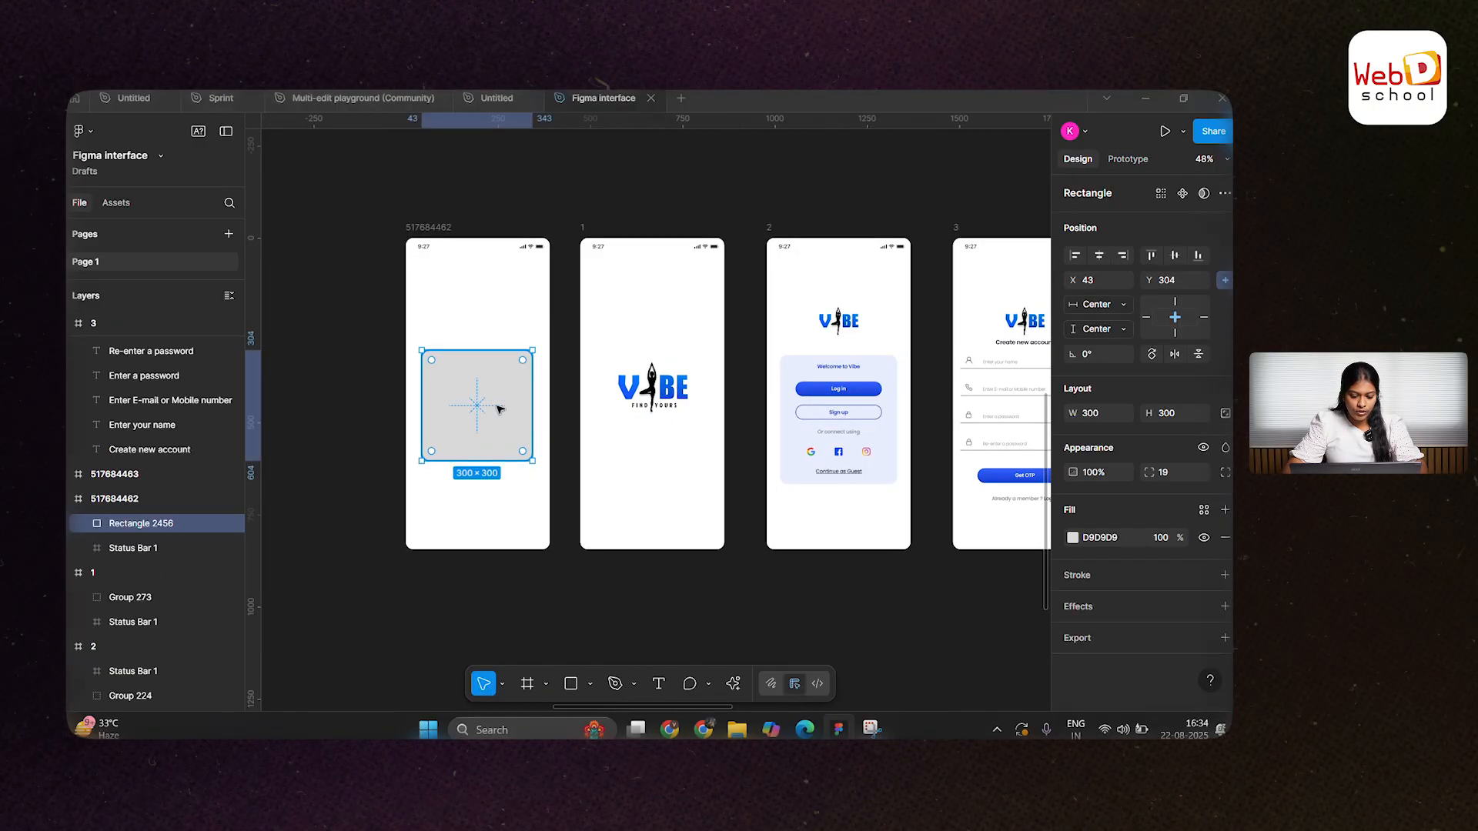
pyautogui.scroll(2, 499, 409)
pyautogui.moveTo(472, 411)
pyautogui.mouseDown()
pyautogui.moveTo(489, 417)
pyautogui.moveTo(468, 379)
pyautogui.moveTo(465, 409)
pyautogui.mouseUp()
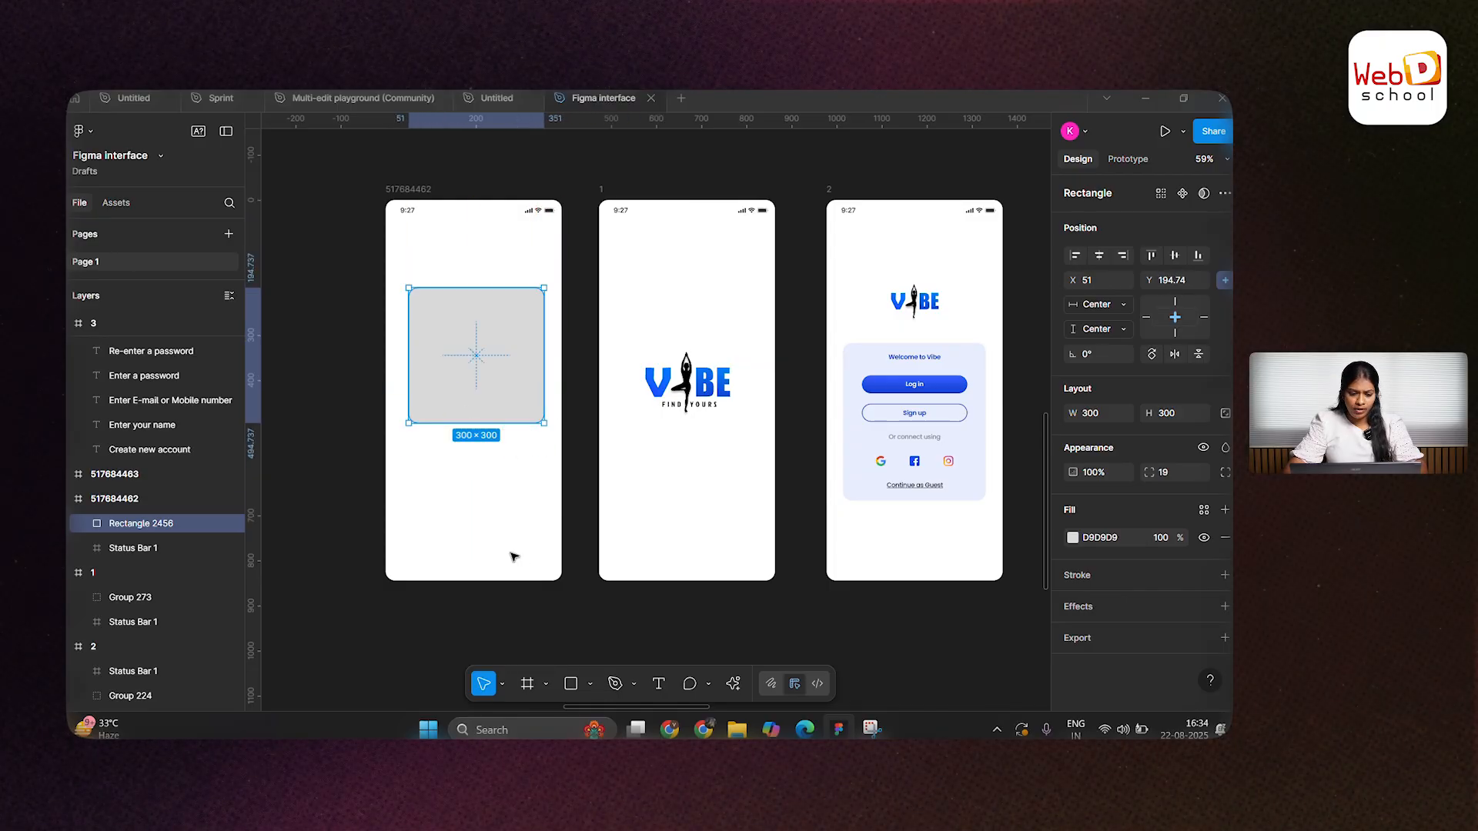
pyautogui.click(510, 552)
pyautogui.click(442, 303)
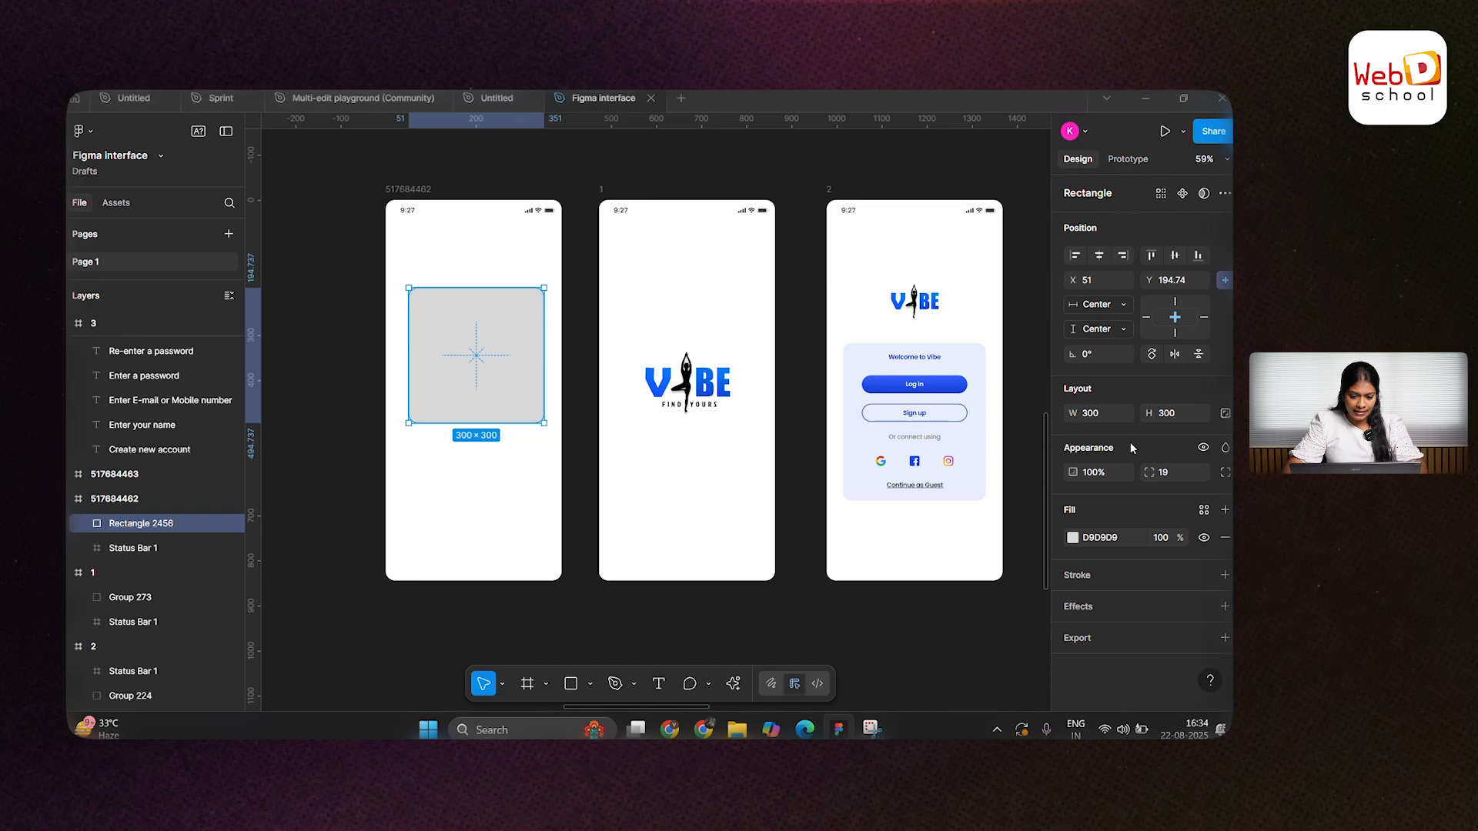
# Step: Compare the design and prototype properties of the grey rectangle in frame 517684462
pyautogui.click(1128, 158)
pyautogui.click(1080, 160)
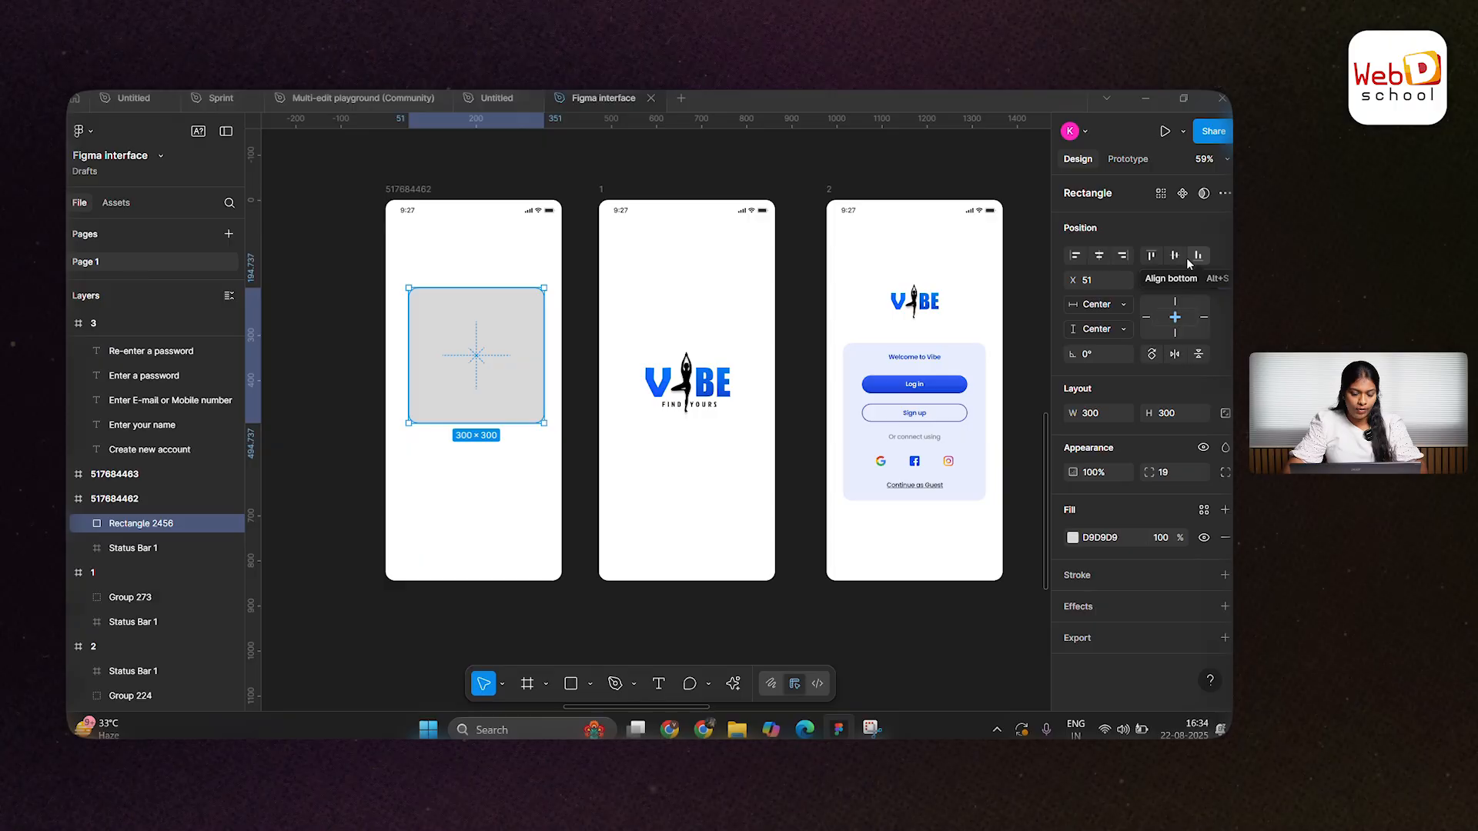
pyautogui.click(1135, 160)
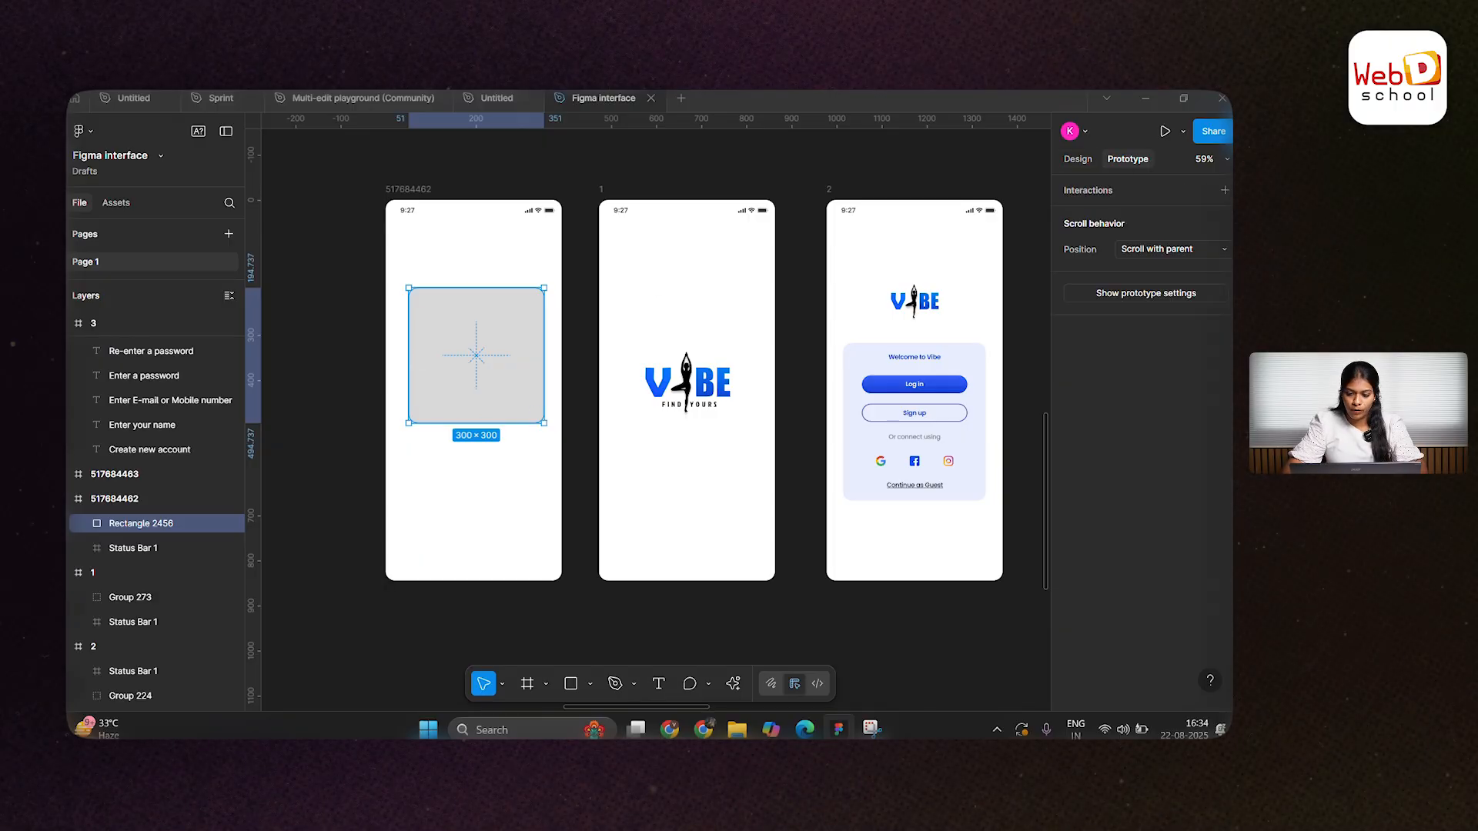
pyautogui.click(1067, 161)
pyautogui.scroll(-3, 474, 283)
pyautogui.hscroll(1, 475, 284)
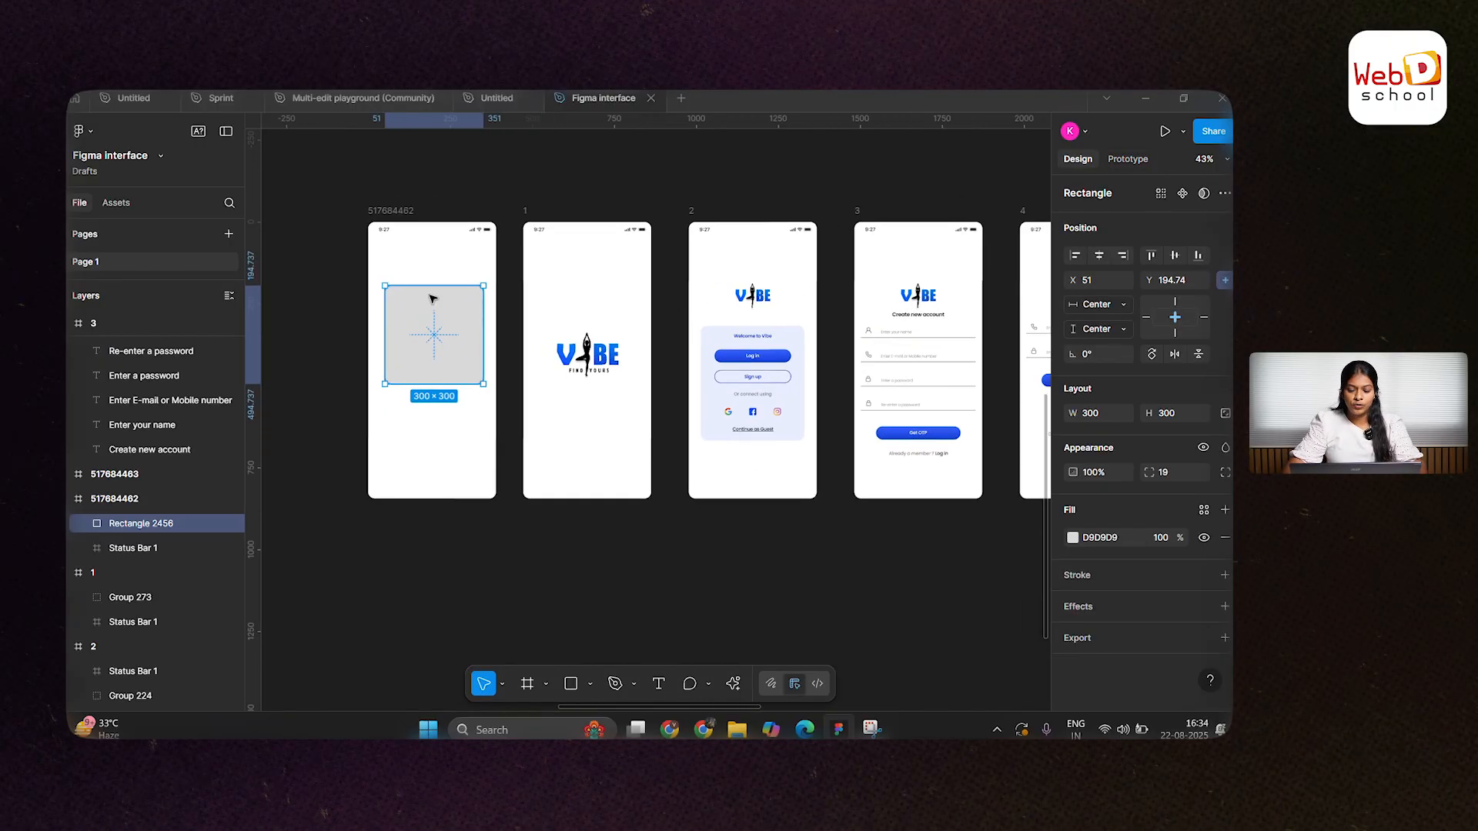
# Step: Reposition the grey rectangle in frame 517684462 to about X 30.67, Y 190.66
pyautogui.click(568, 569)
pyautogui.scroll(2, 459, 359)
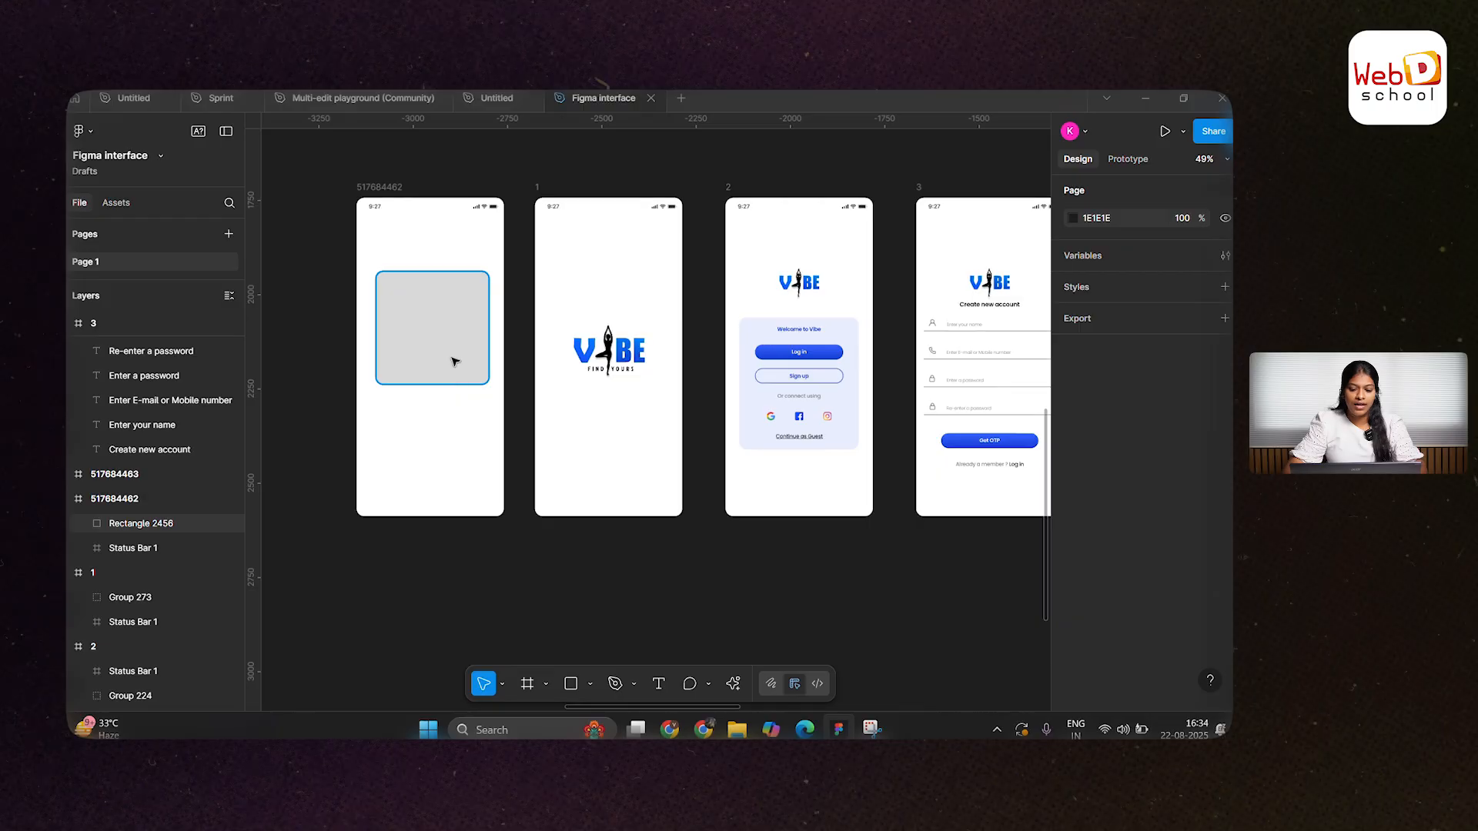
pyautogui.moveTo(458, 360); pyautogui.dragTo(443, 355)
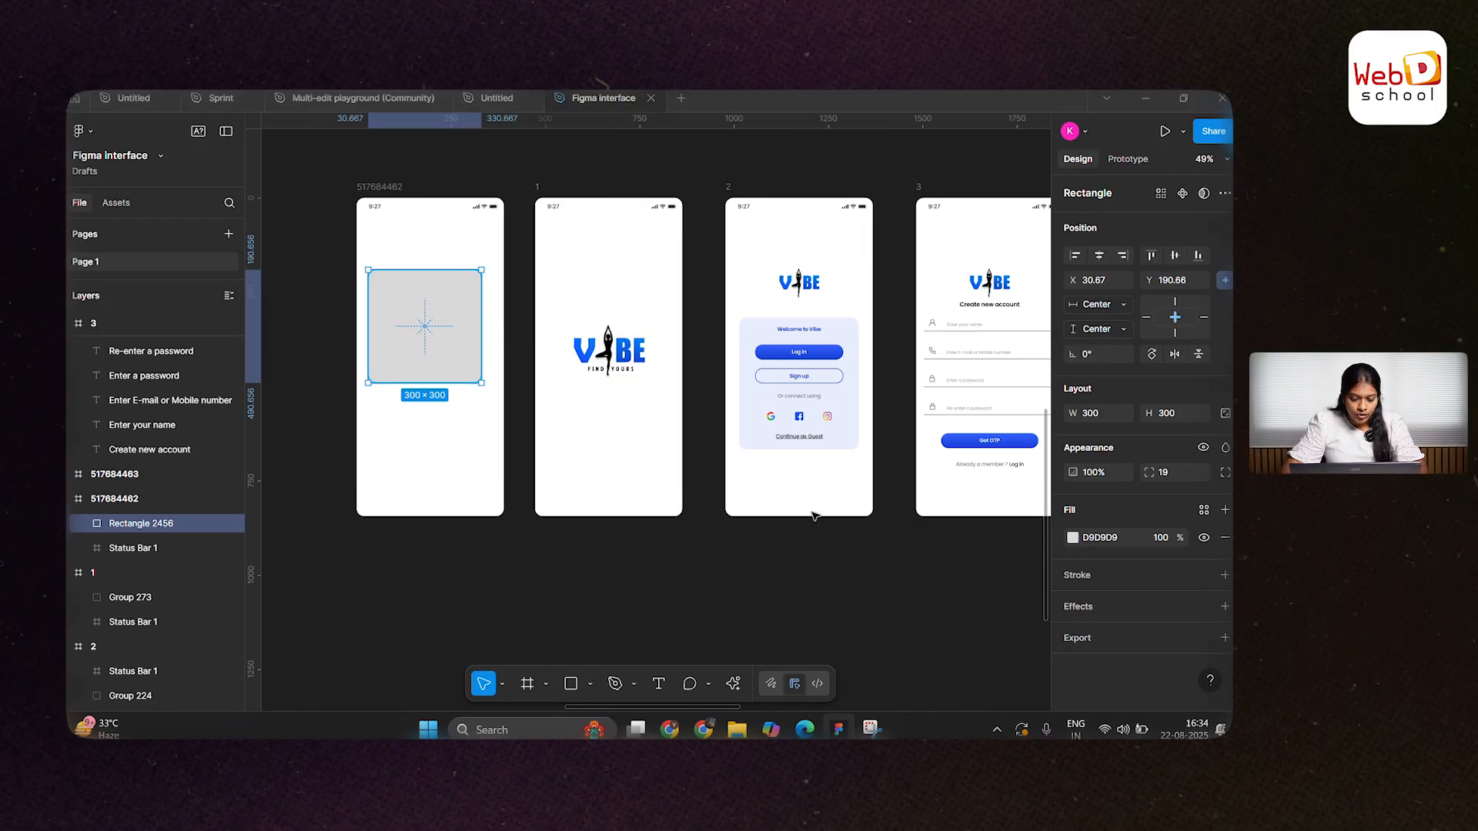
pyautogui.hscroll(1, 438, 524)
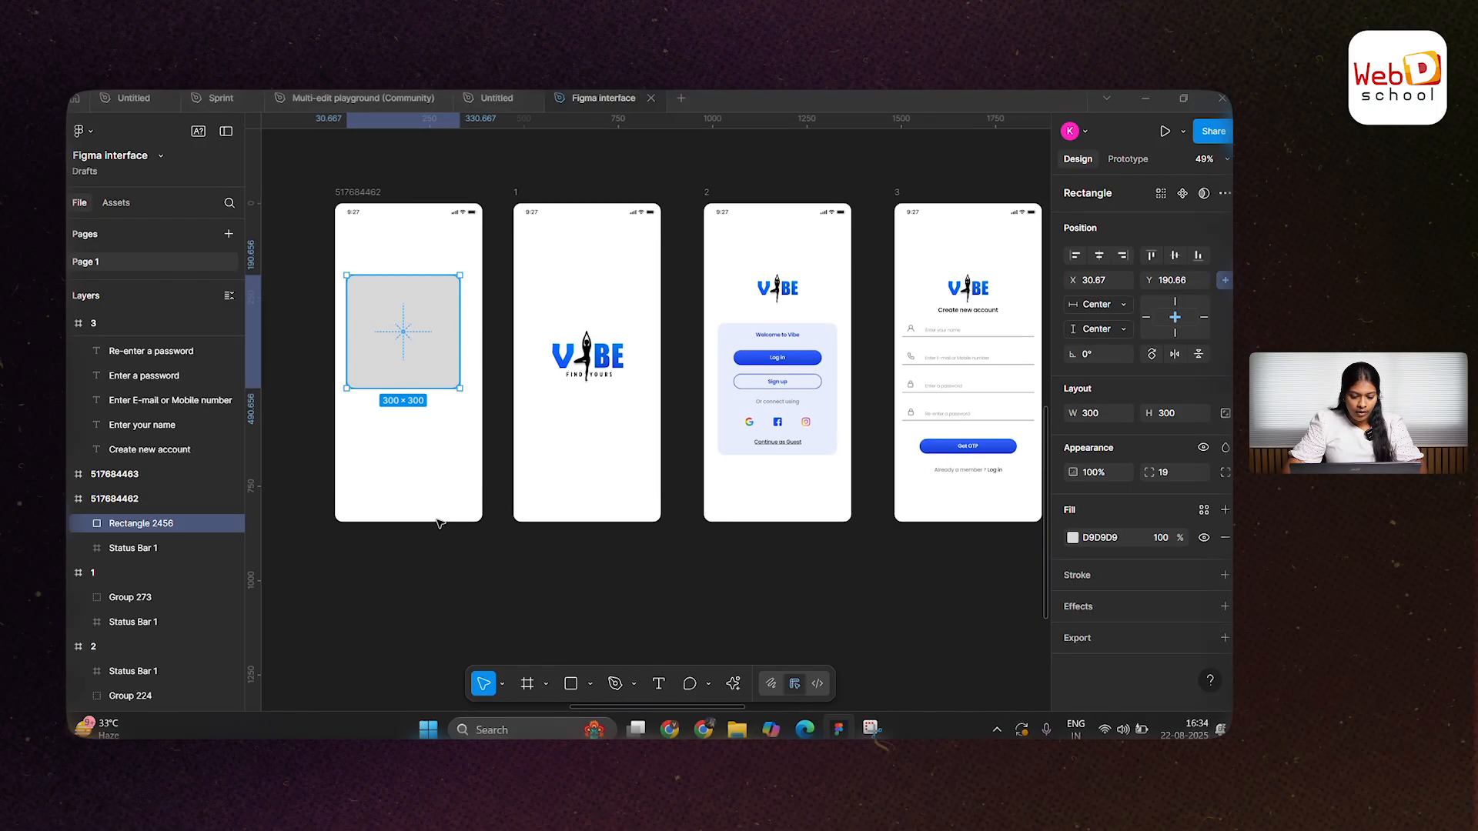
pyautogui.scroll(2, 415, 428)
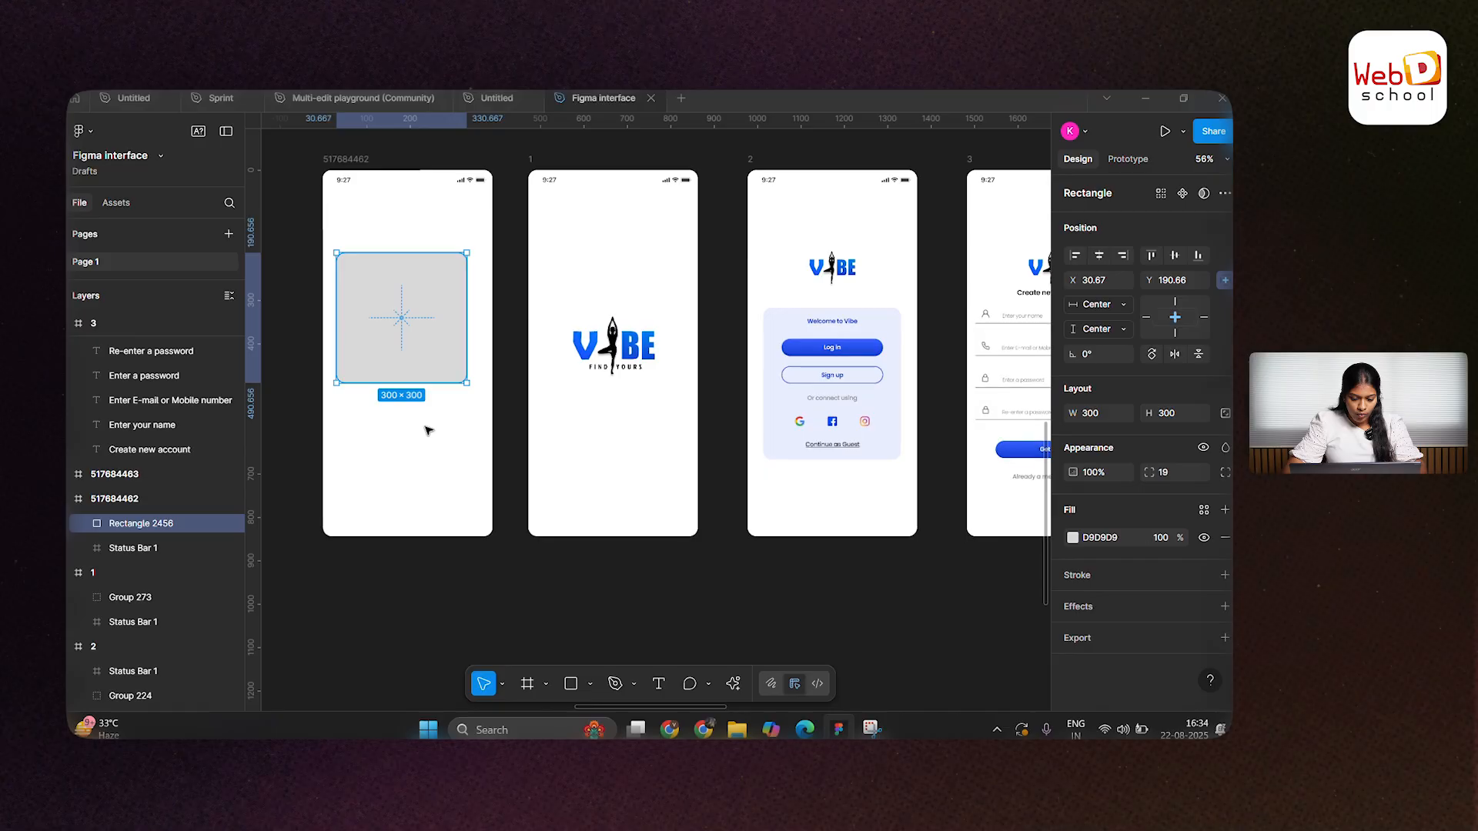
# Step: Review the move tool options and, with the Move tool, shift the grey rectangle down to about X 49, Y 291.17
pyautogui.click(503, 685)
pyautogui.press('Down')
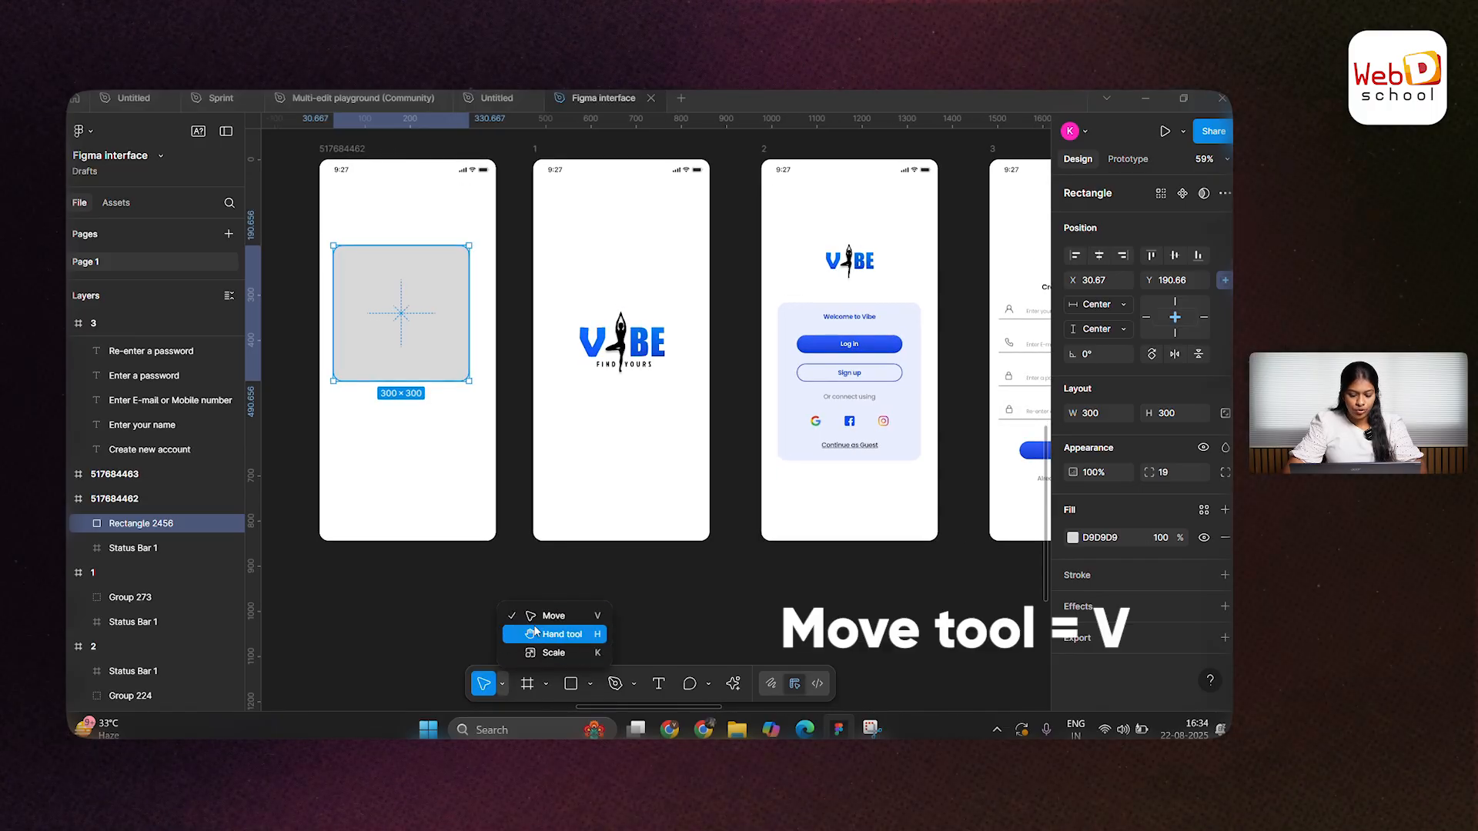
pyautogui.press('Return')
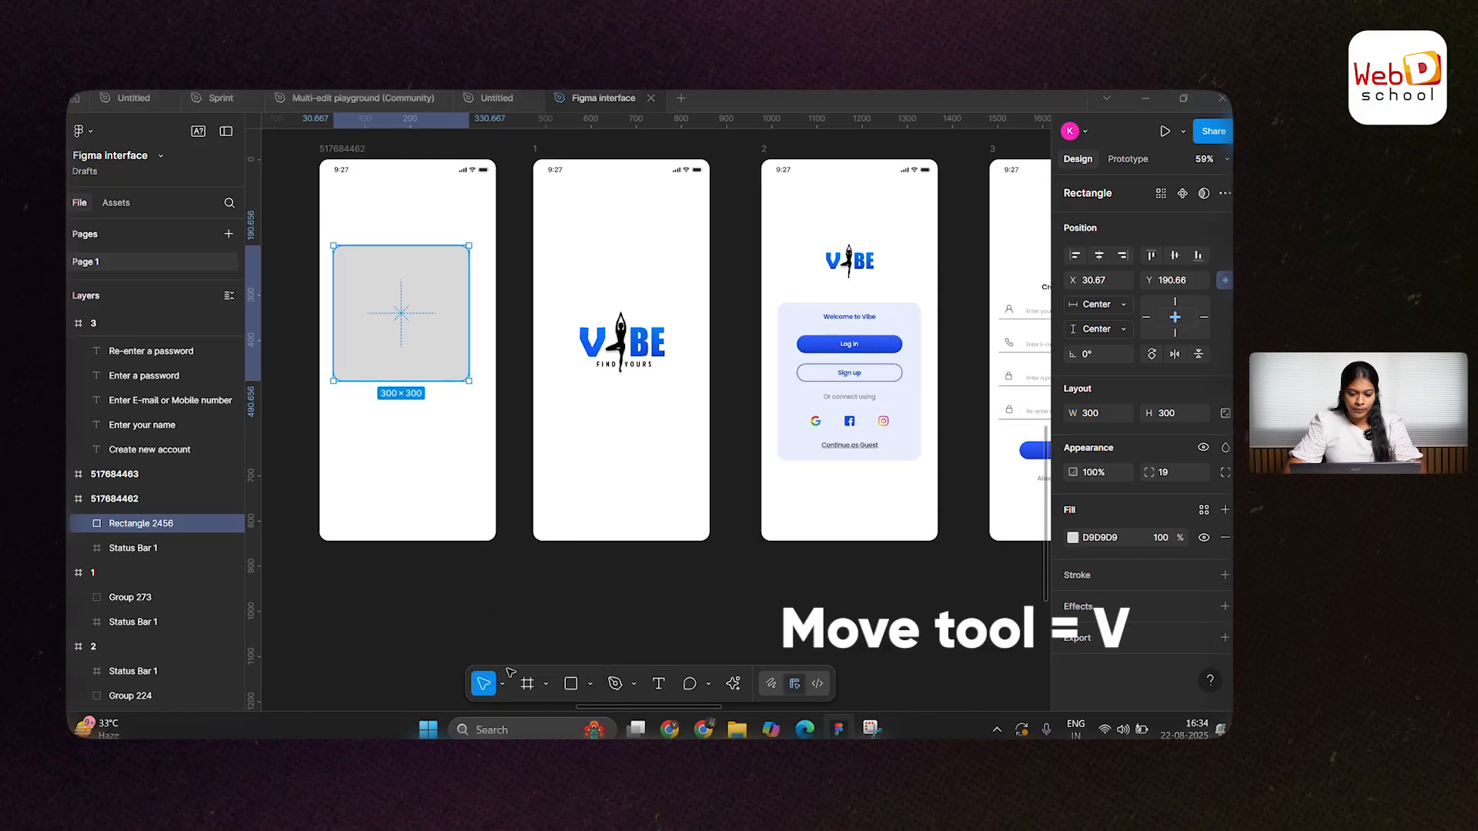
pyautogui.scroll(2, 468, 647)
pyautogui.moveTo(399, 390); pyautogui.dragTo(411, 449)
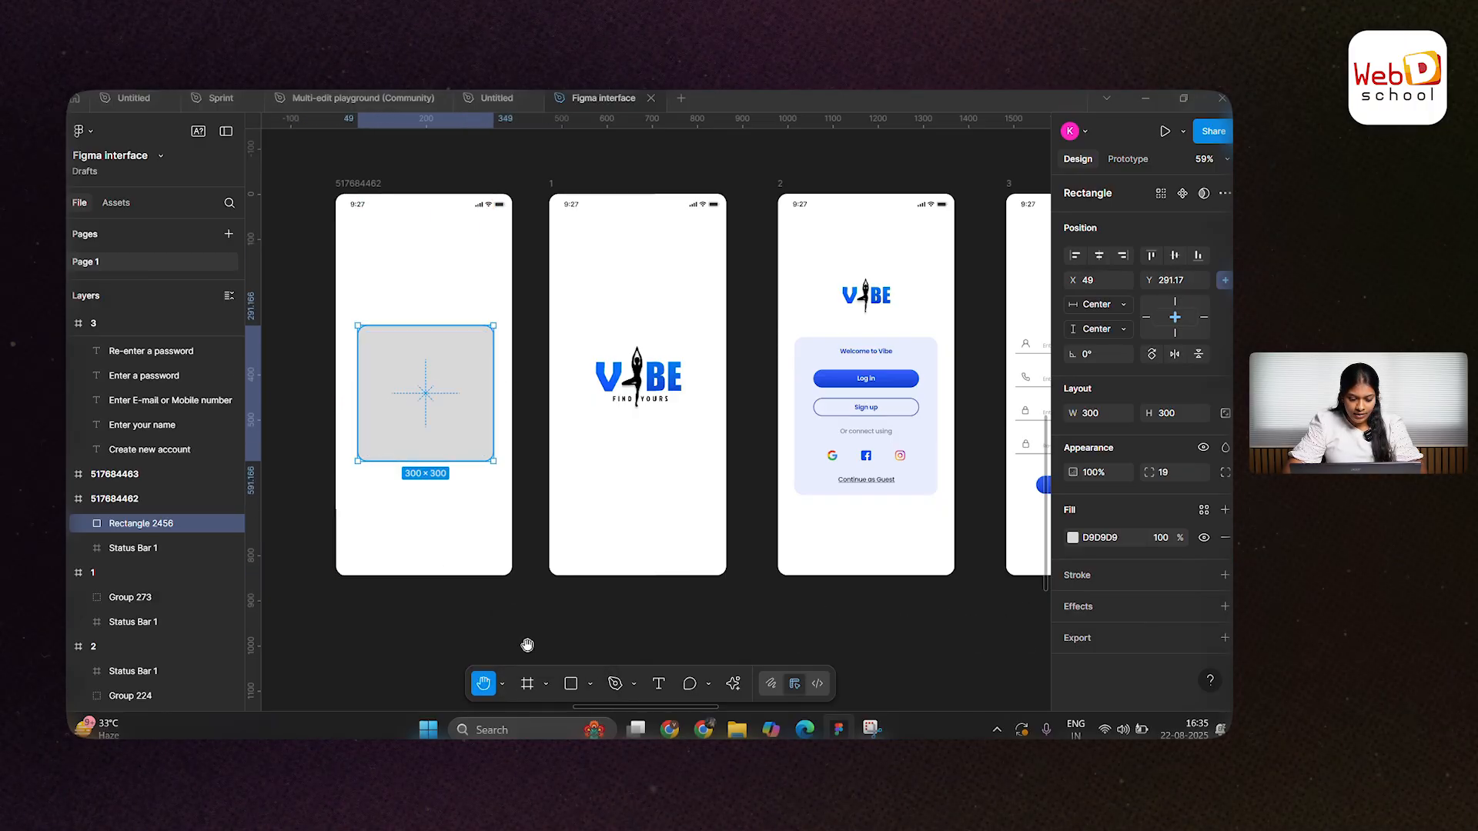
# Step: Pan back and forth across the Vibe screens from frame 517684462 to frame 4 with the Hand tool
pyautogui.moveTo(452, 539); pyautogui.dragTo(414, 474)
pyautogui.moveTo(428, 368); pyautogui.dragTo(551, 498)
pyautogui.moveTo(643, 495); pyautogui.dragTo(363, 494)
pyautogui.moveTo(782, 462); pyautogui.dragTo(668, 443)
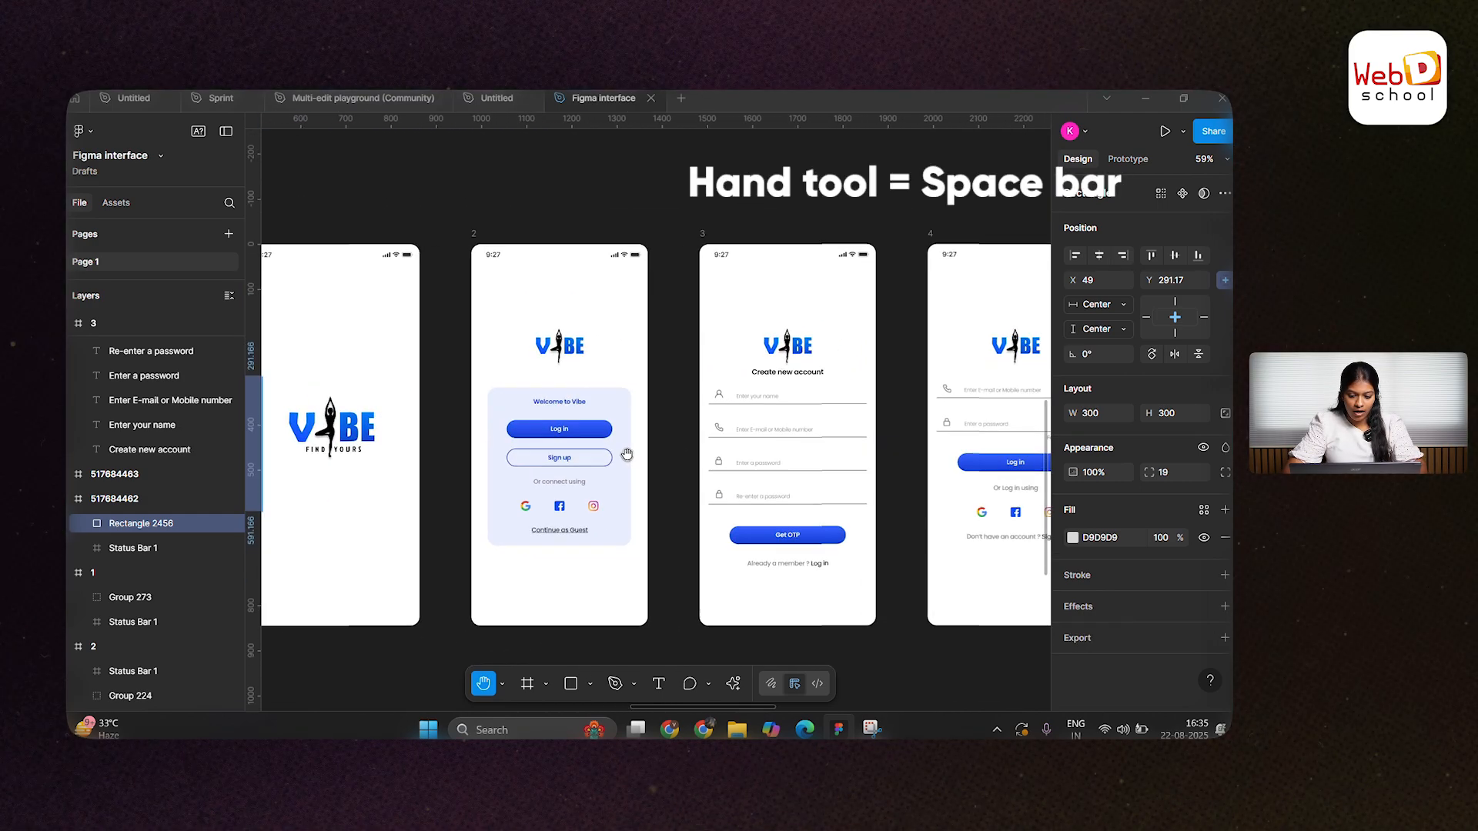
pyautogui.moveTo(498, 495); pyautogui.dragTo(722, 495)
pyautogui.moveTo(551, 528); pyautogui.dragTo(693, 529)
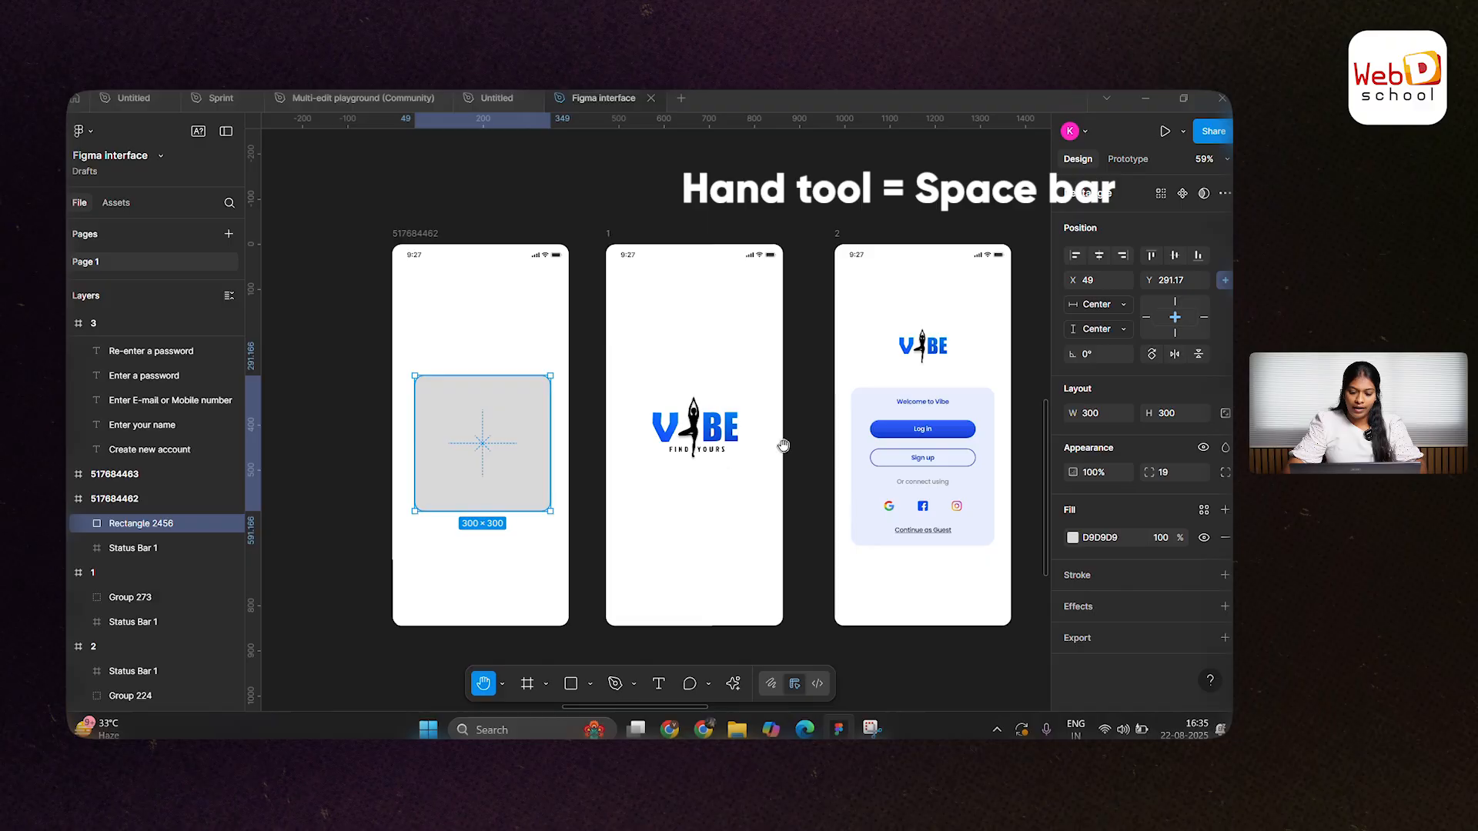
pyautogui.moveTo(783, 445); pyautogui.dragTo(637, 451)
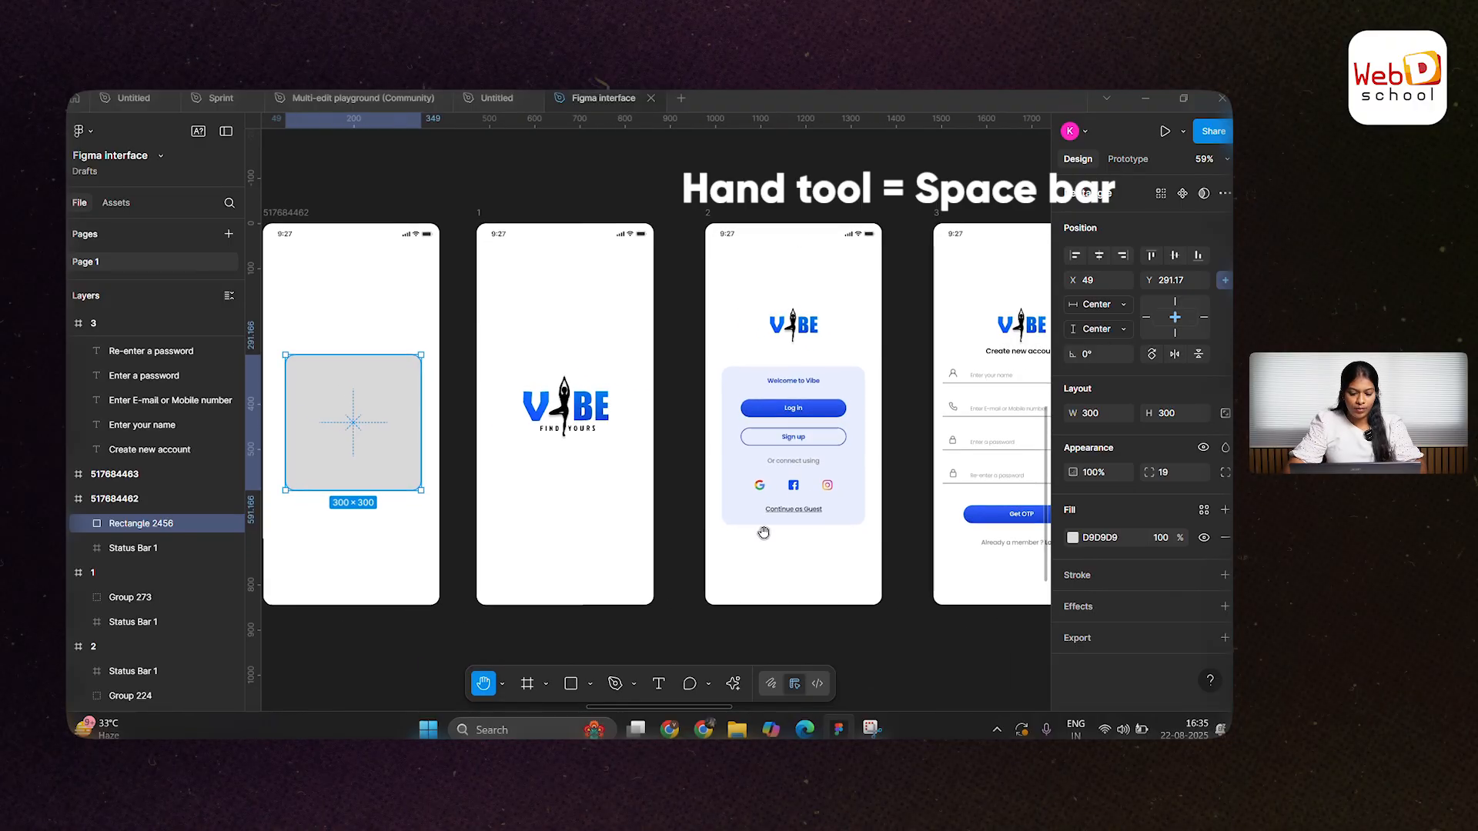
pyautogui.moveTo(763, 532); pyautogui.dragTo(638, 546)
# Step: Switch to the Scale tool and look over the Vibe screens
pyautogui.click(501, 684)
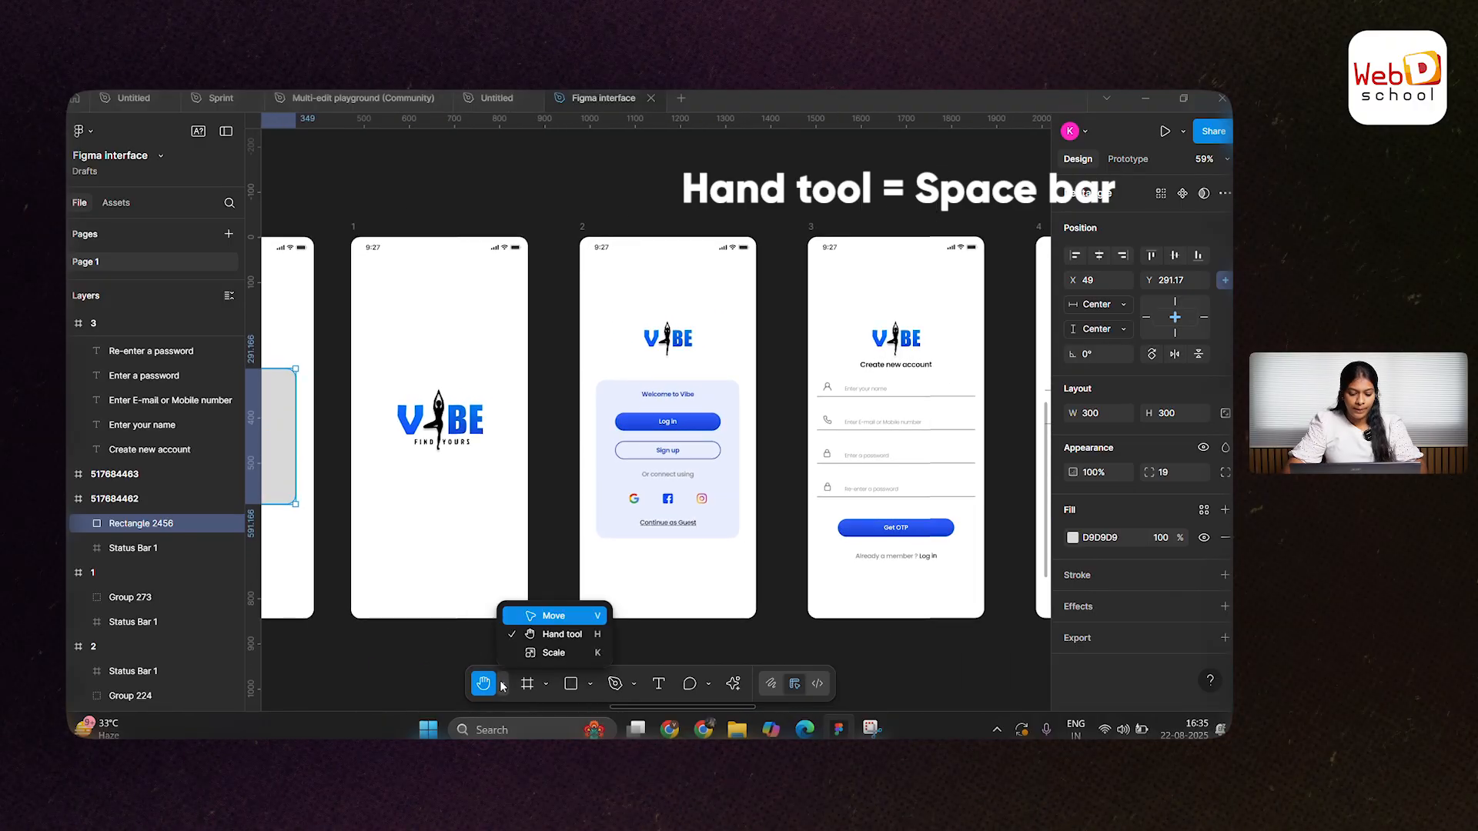
pyautogui.click(548, 658)
pyautogui.scroll(-3, 522, 583)
pyautogui.scroll(-1, 522, 583)
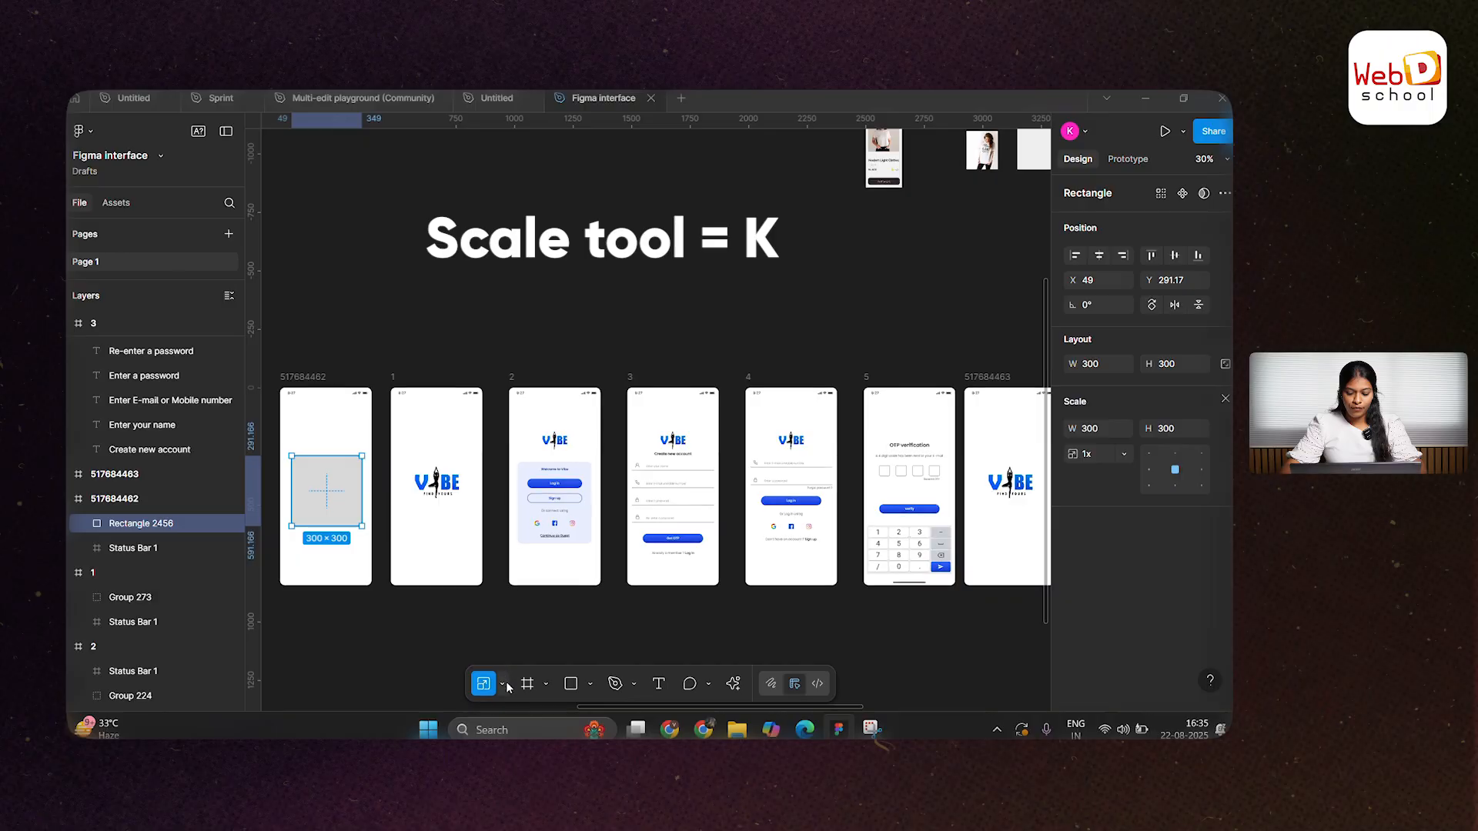
pyautogui.scroll(3, 508, 460)
pyautogui.scroll(-2, 562, 431)
pyautogui.scroll(-3, 593, 492)
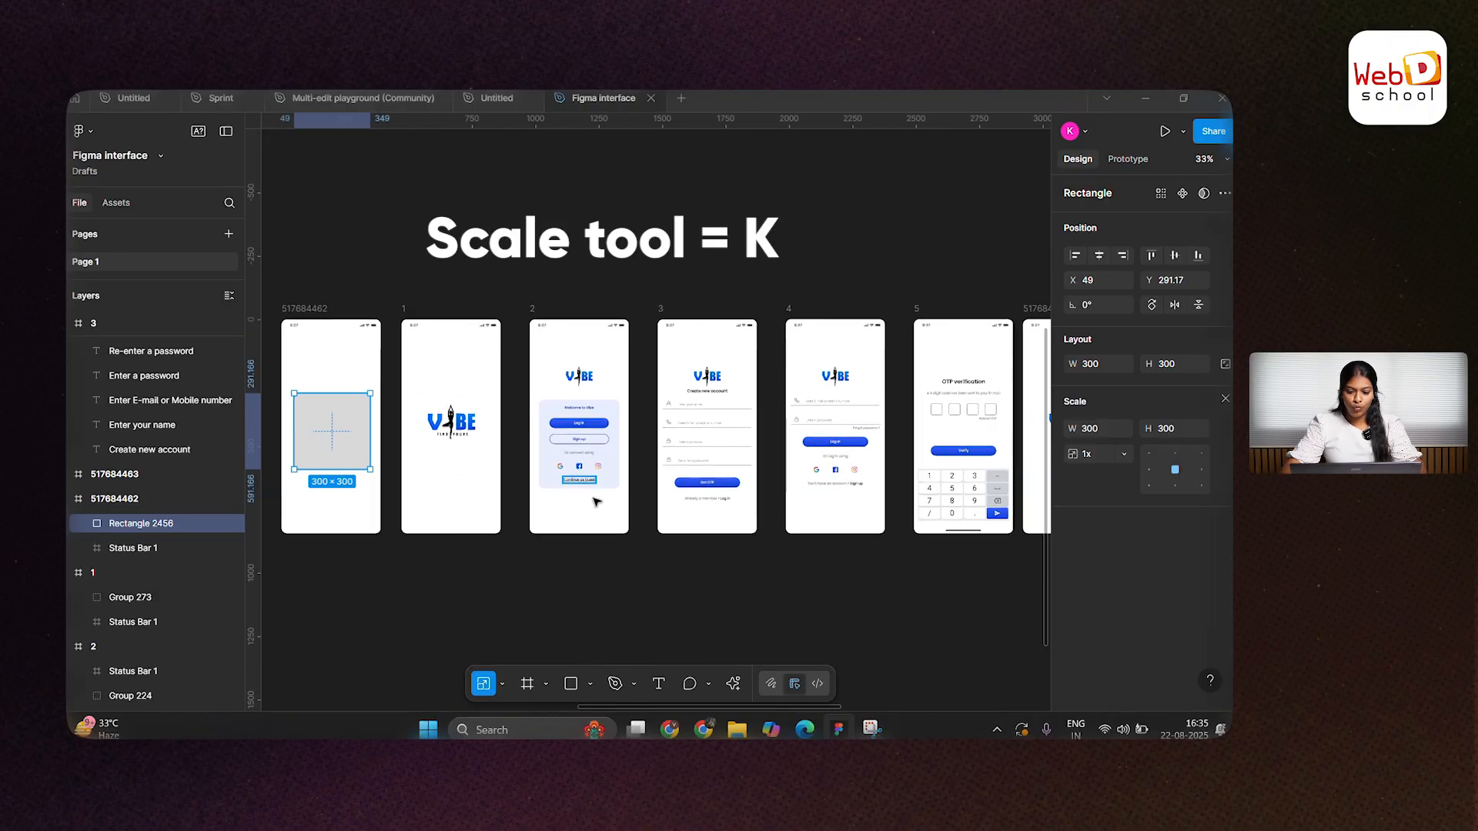
pyautogui.scroll(-2, 583, 481)
pyautogui.scroll(4, 657, 443)
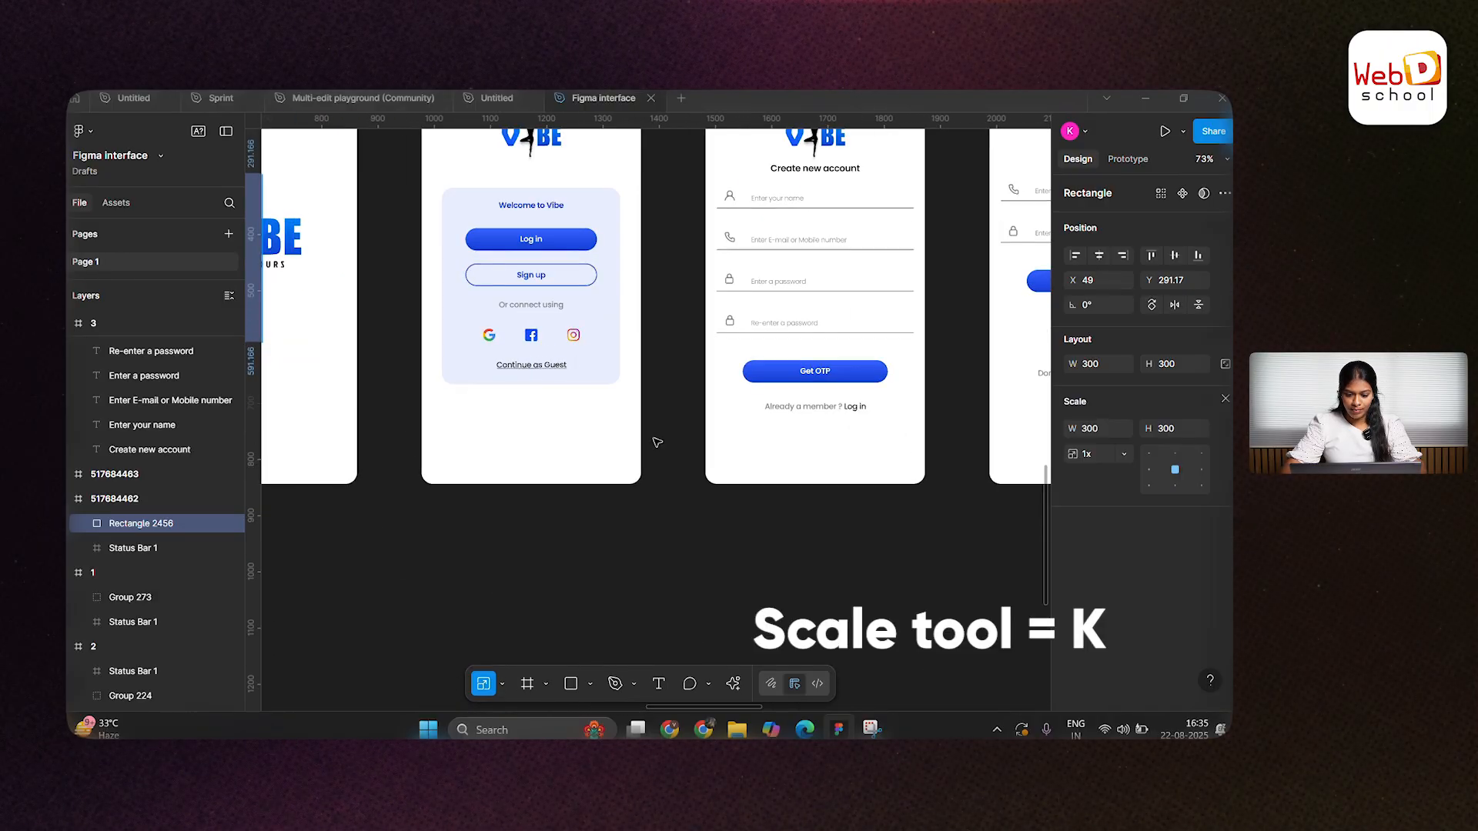
# Step: Try to scale the blue Get OTP button background in frame 3 and undo the change
pyautogui.click(842, 369)
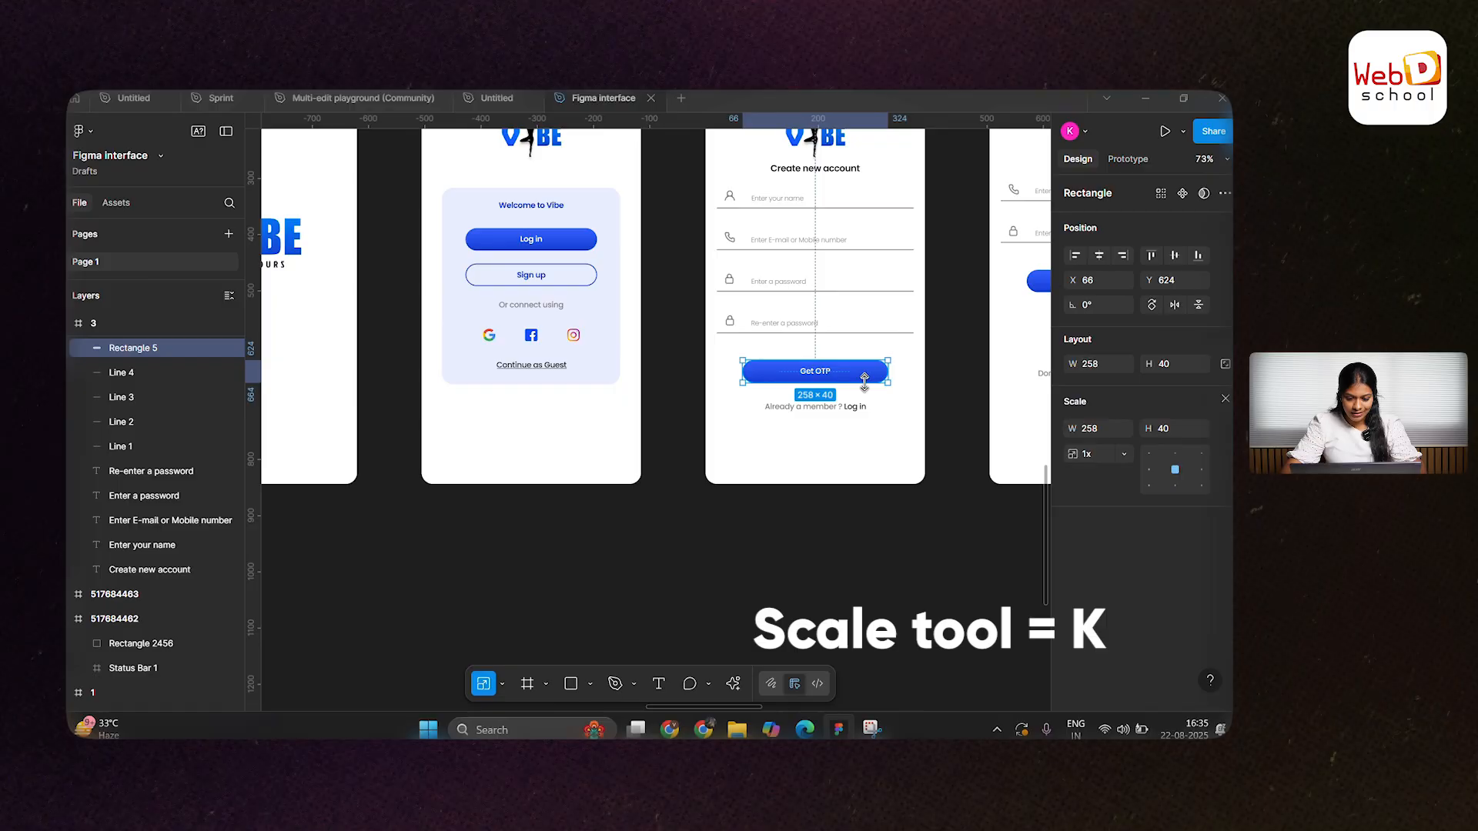
pyautogui.moveTo(868, 396); pyautogui.dragTo(581, 513)
pyautogui.hotkey('ctrl', 'z')
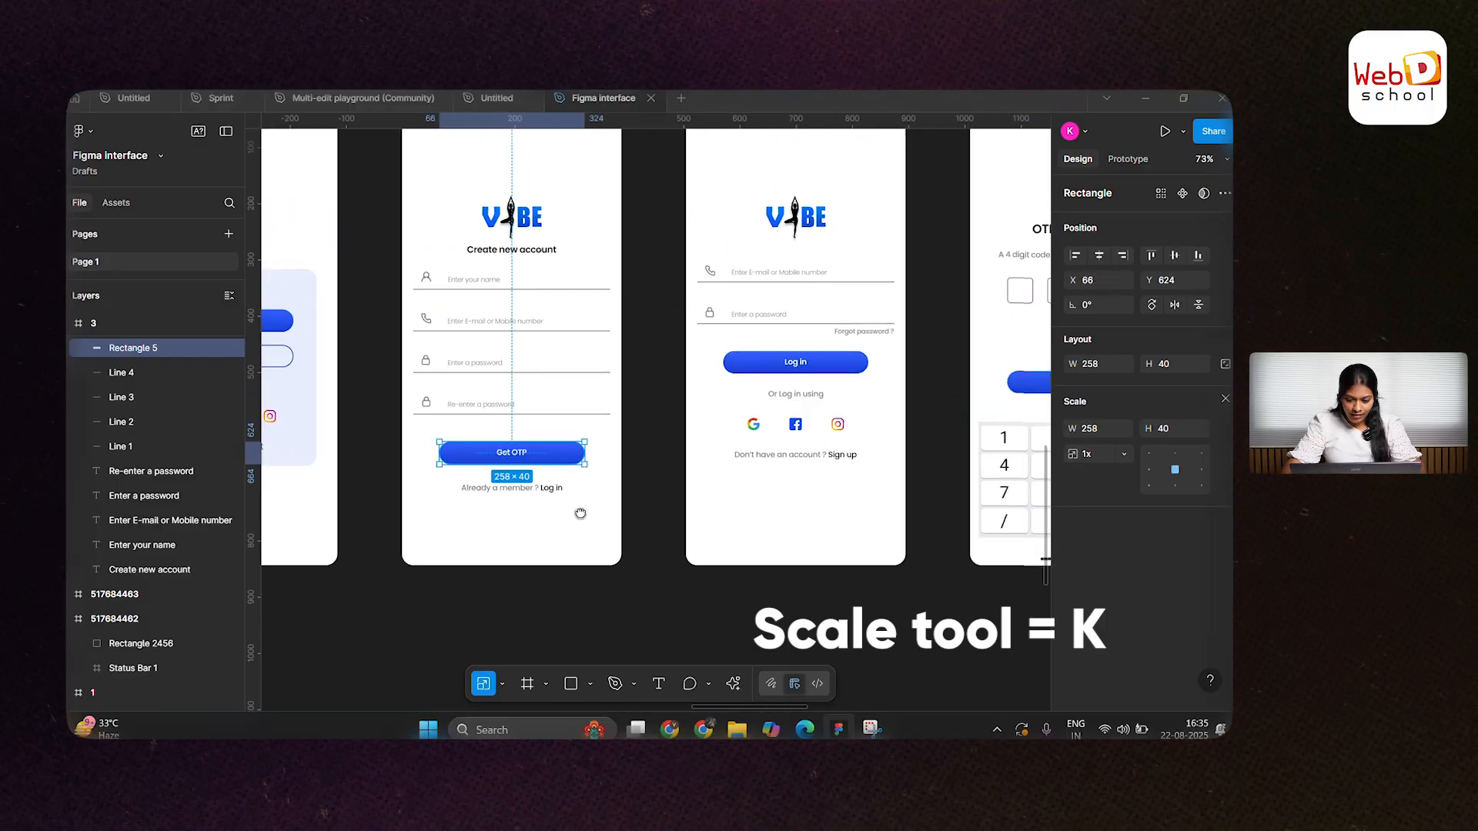
# Step: Try twice to enlarge the Instagram icon in frame 4 with the Scale tool, undoing each resize
pyautogui.scroll(-1, 581, 513)
pyautogui.click(813, 430)
pyautogui.scroll(3, 820, 434)
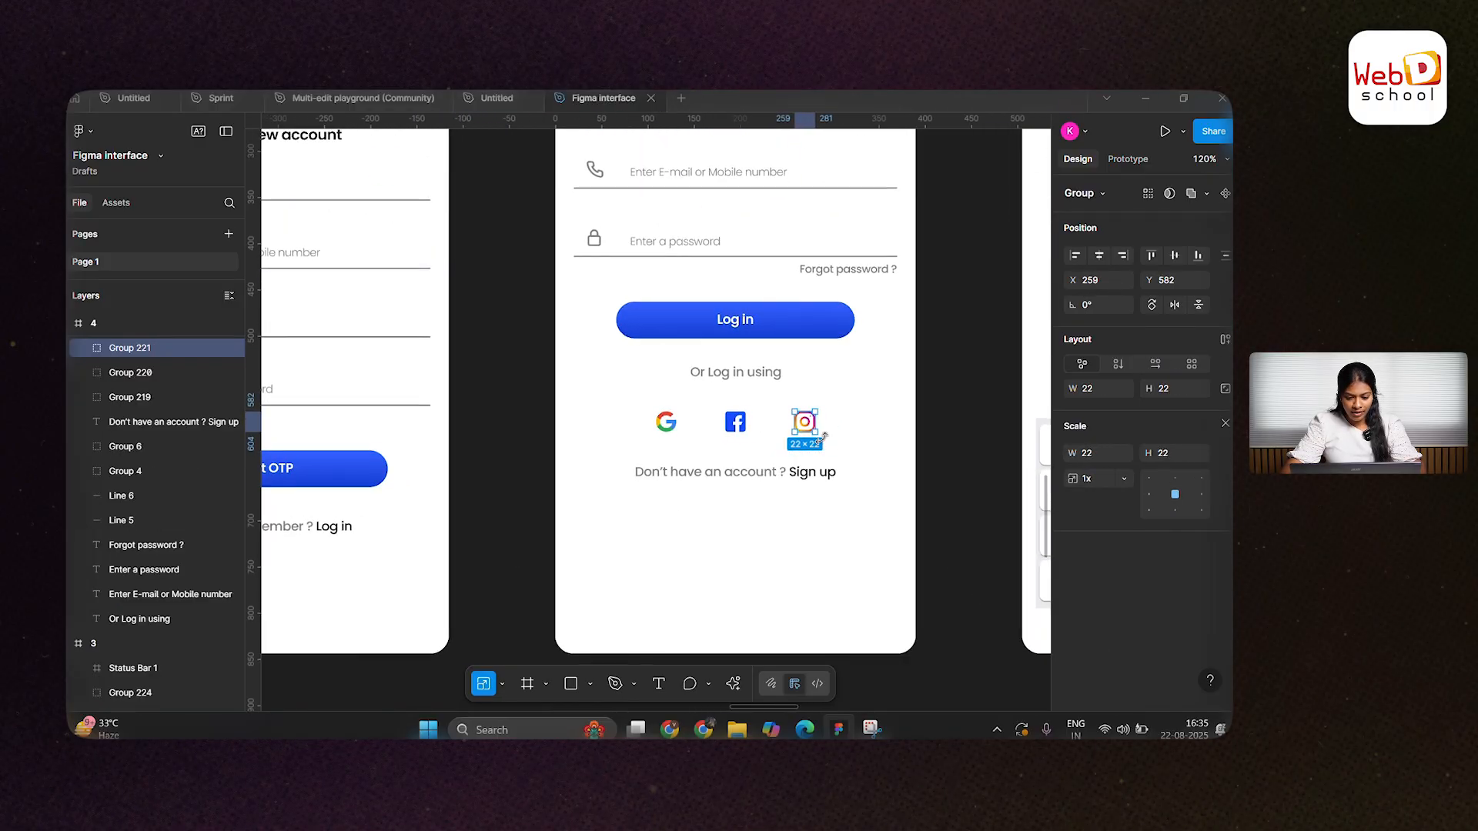
pyautogui.moveTo(817, 435); pyautogui.dragTo(830, 472)
pyautogui.hotkey('ctrl', 'z')
pyautogui.scroll(3, 828, 473)
pyautogui.moveTo(812, 414); pyautogui.dragTo(850, 464)
pyautogui.hotkey('ctrl', 'z')
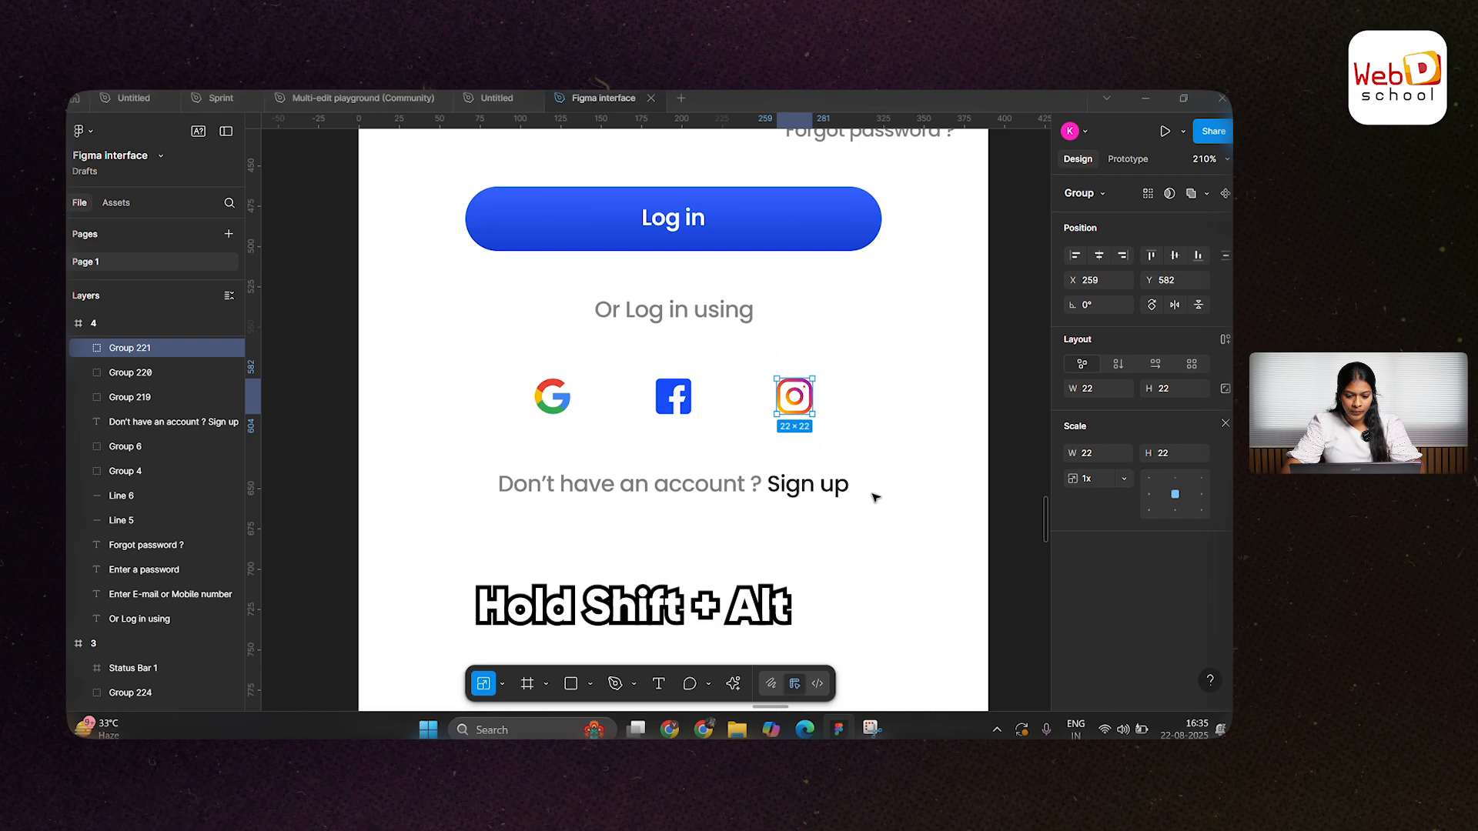
pyautogui.scroll(1, 874, 498)
pyautogui.hscroll(1, 874, 498)
pyautogui.scroll(-3, 791, 437)
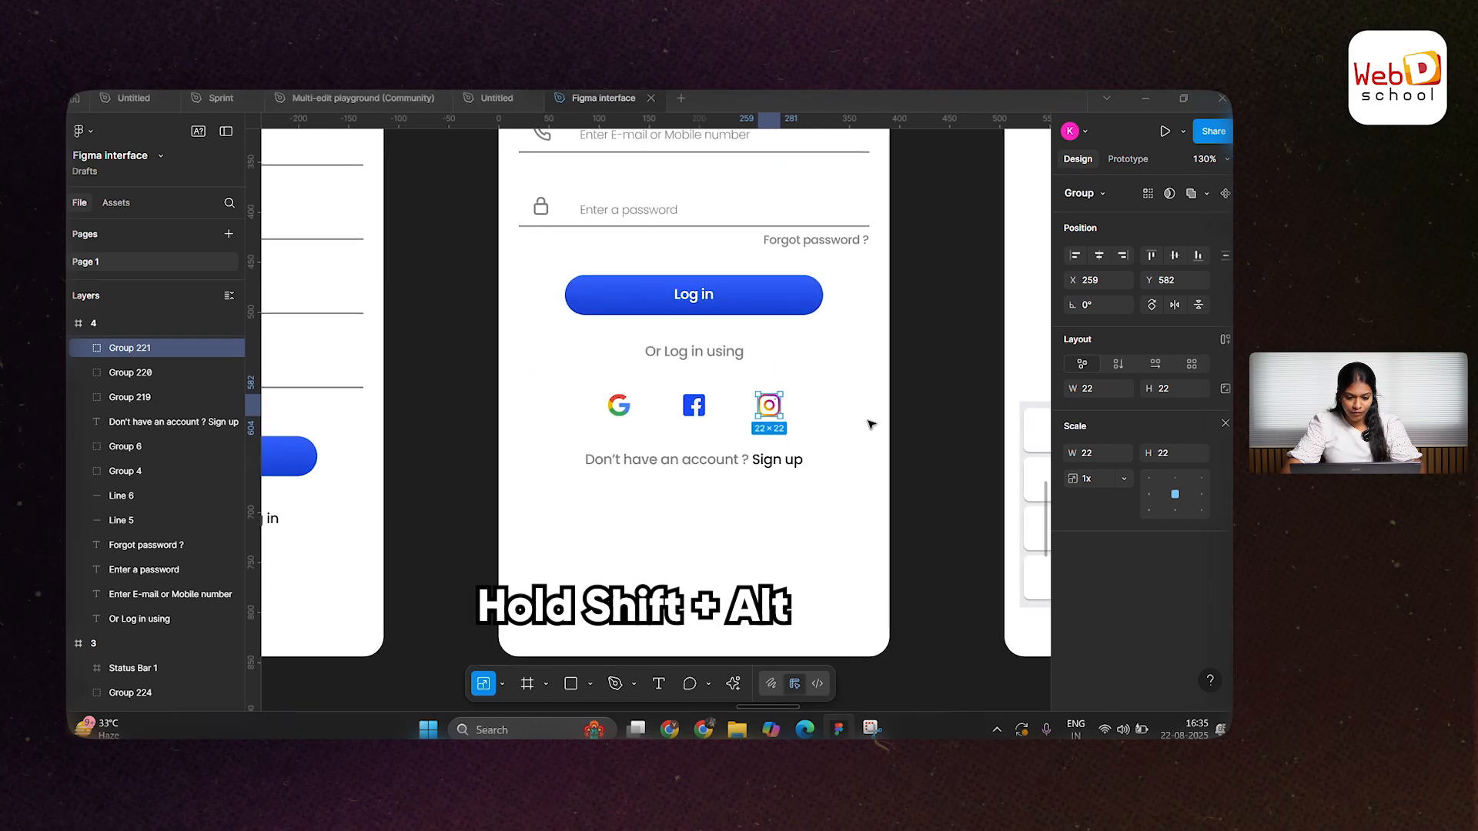
# Step: Add a new frame to the canvas with the Frame tool, using the iPhone 16 phone preset
pyautogui.click(546, 684)
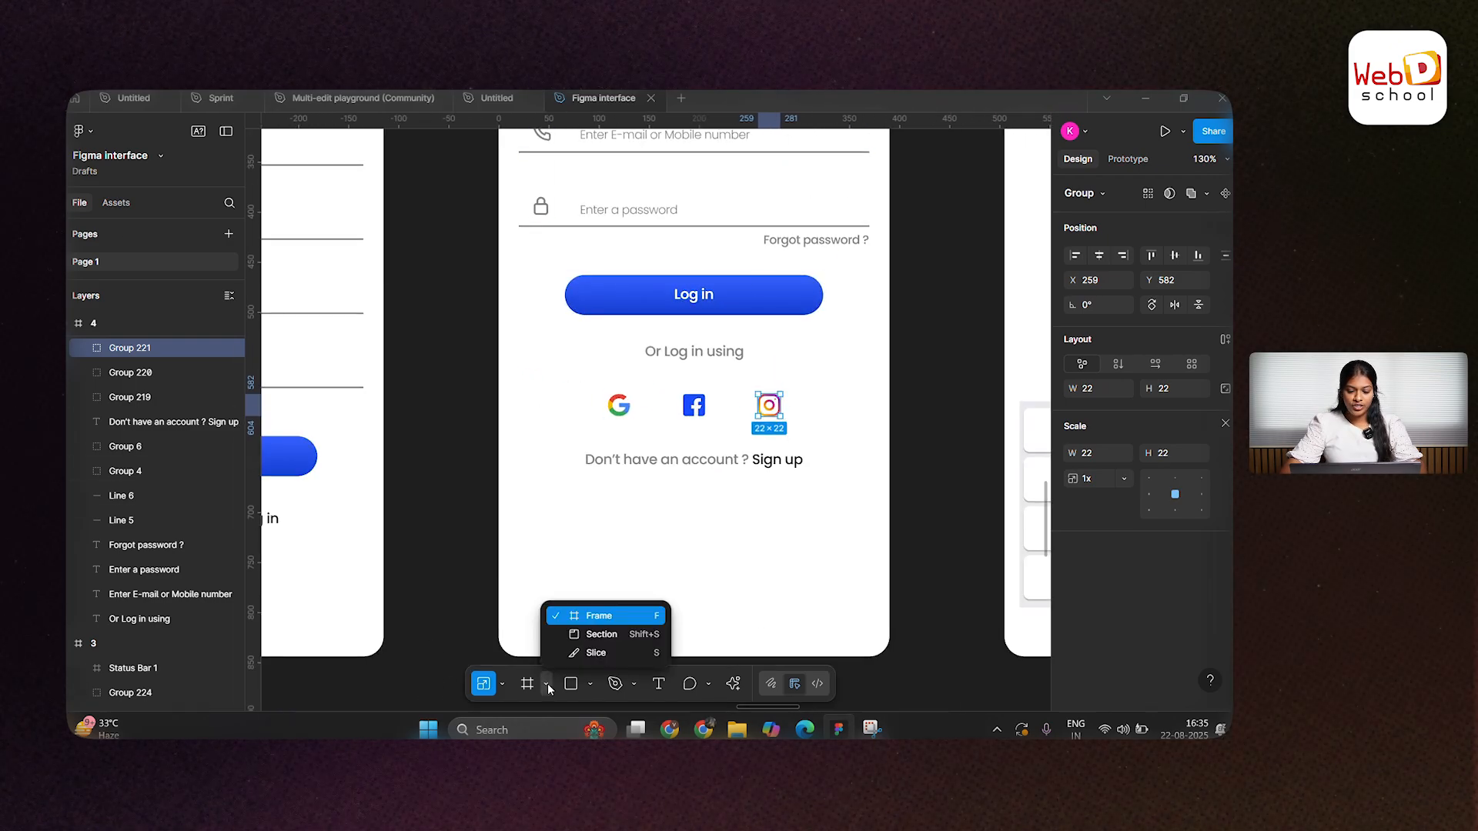
pyautogui.click(583, 610)
pyautogui.scroll(-2, 588, 613)
pyautogui.scroll(-10, 588, 614)
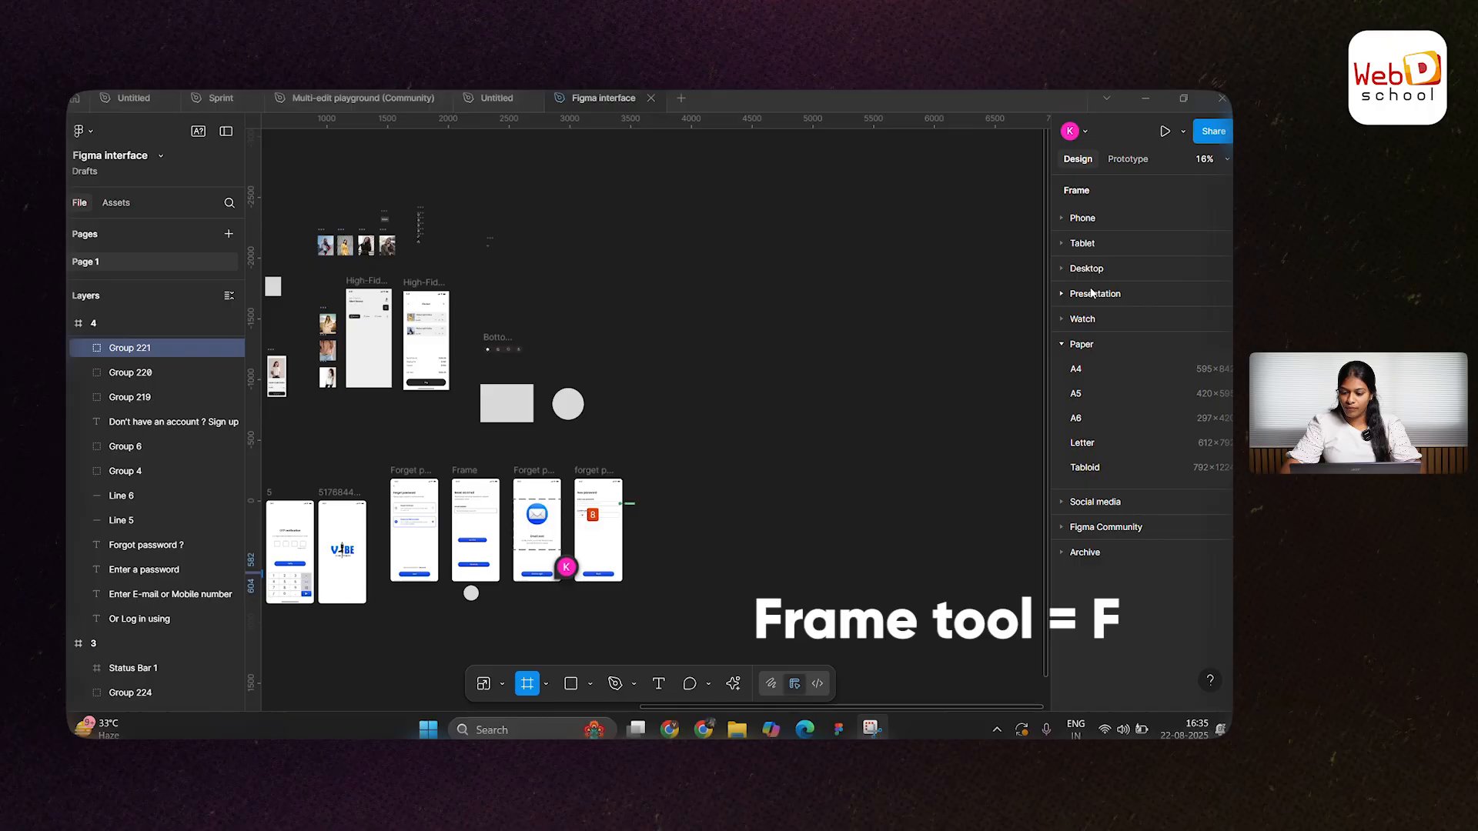
pyautogui.click(1082, 219)
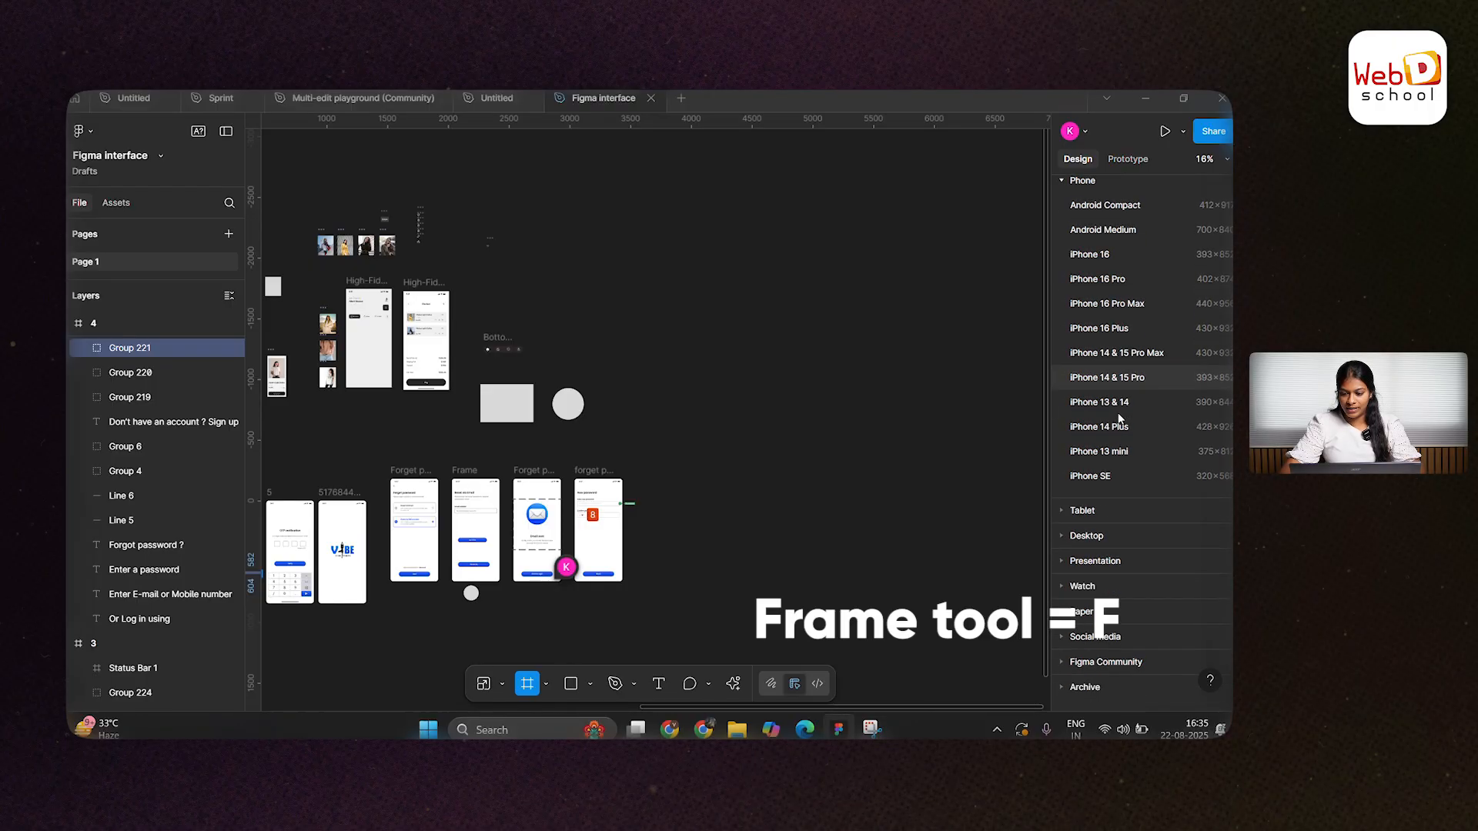
pyautogui.click(1089, 291)
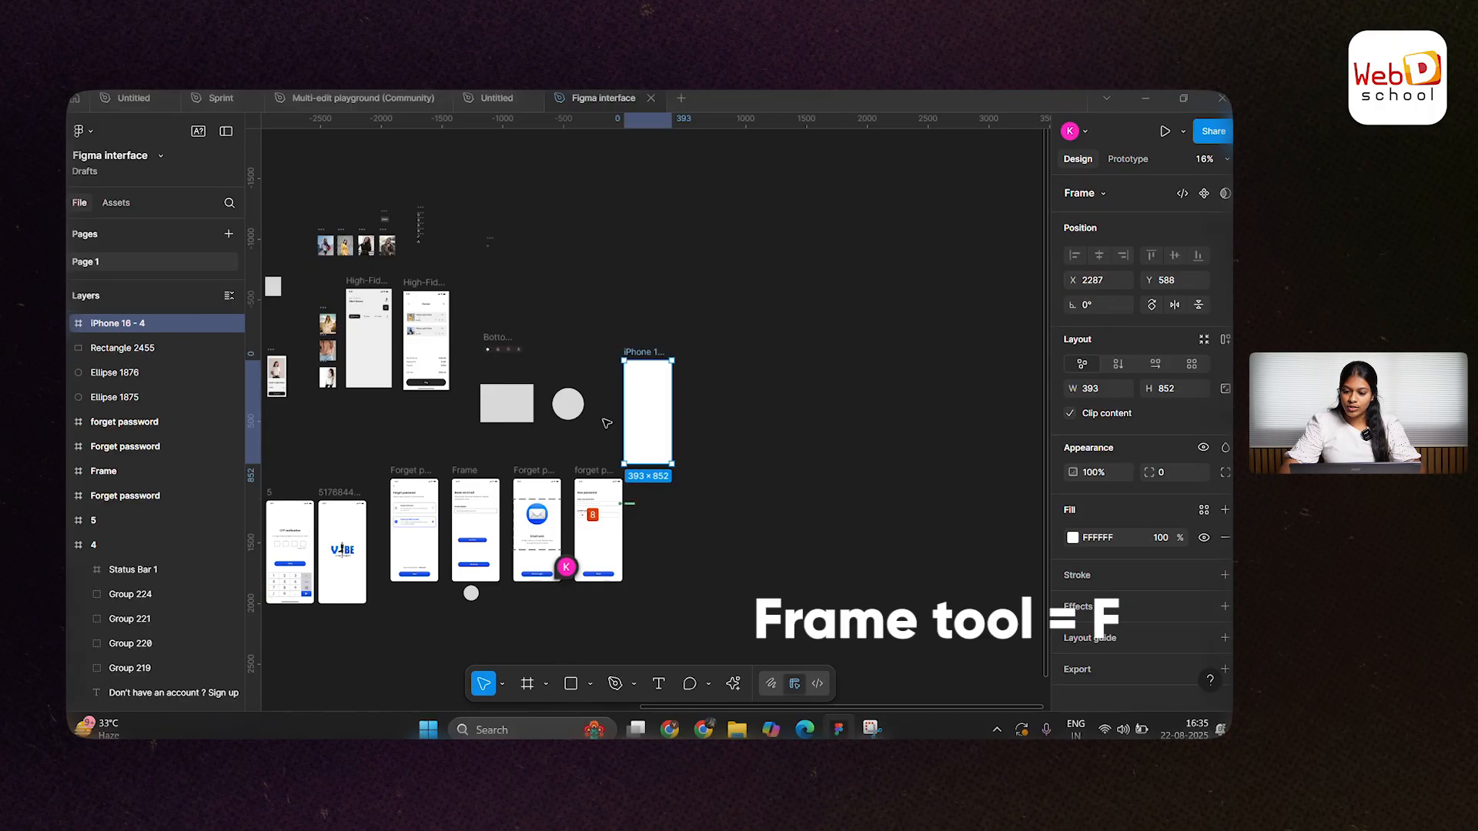
# Step: Move the new iPhone 16 frame to an empty canvas area at about X 2903, Y 146
pyautogui.moveTo(742, 396); pyautogui.dragTo(819, 385)
pyautogui.scroll(-3, 818, 380)
pyautogui.hscroll(2, 769, 379)
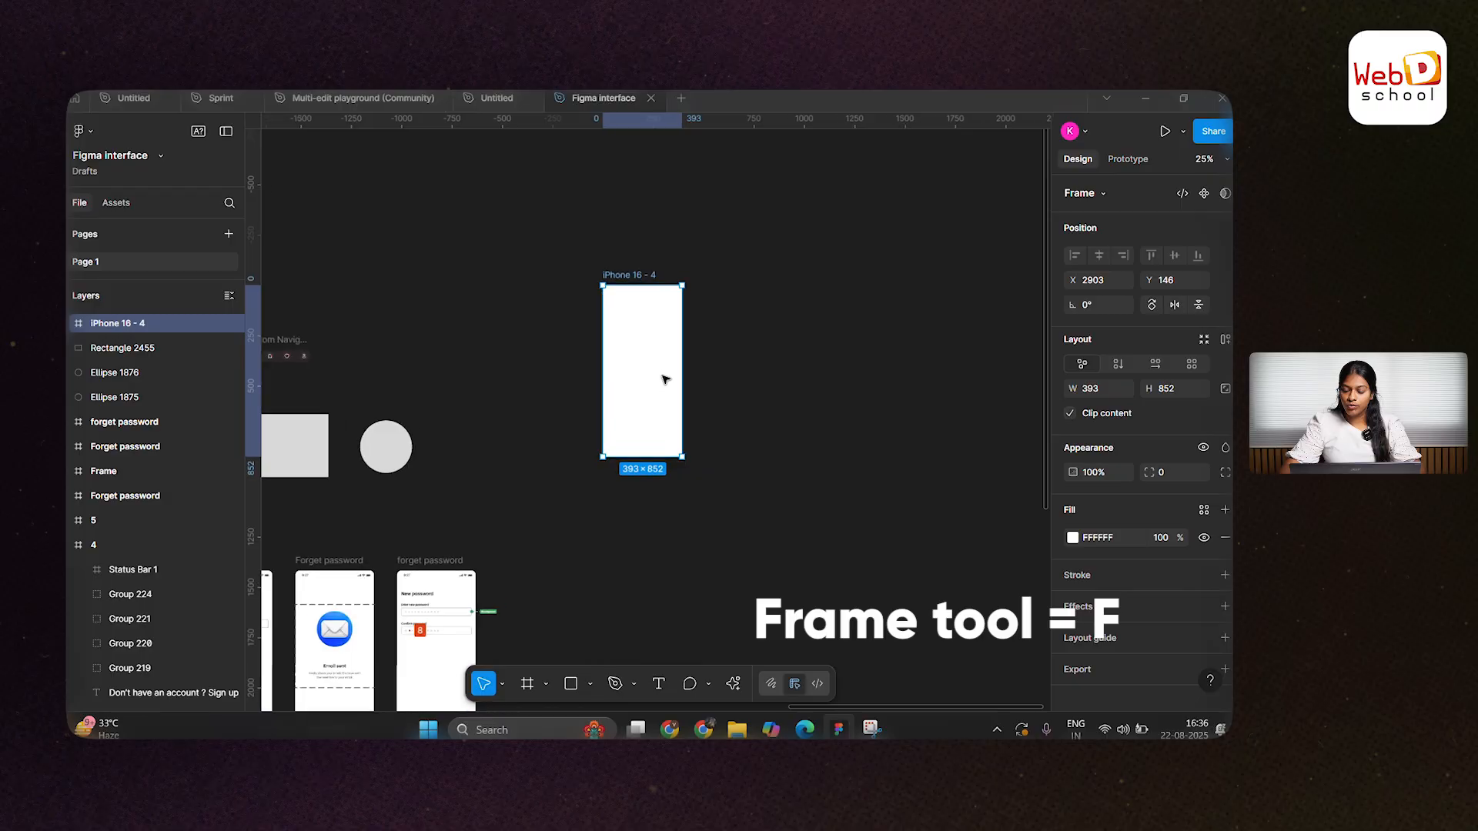
pyautogui.scroll(1, 665, 379)
pyautogui.scroll(-1, 646, 327)
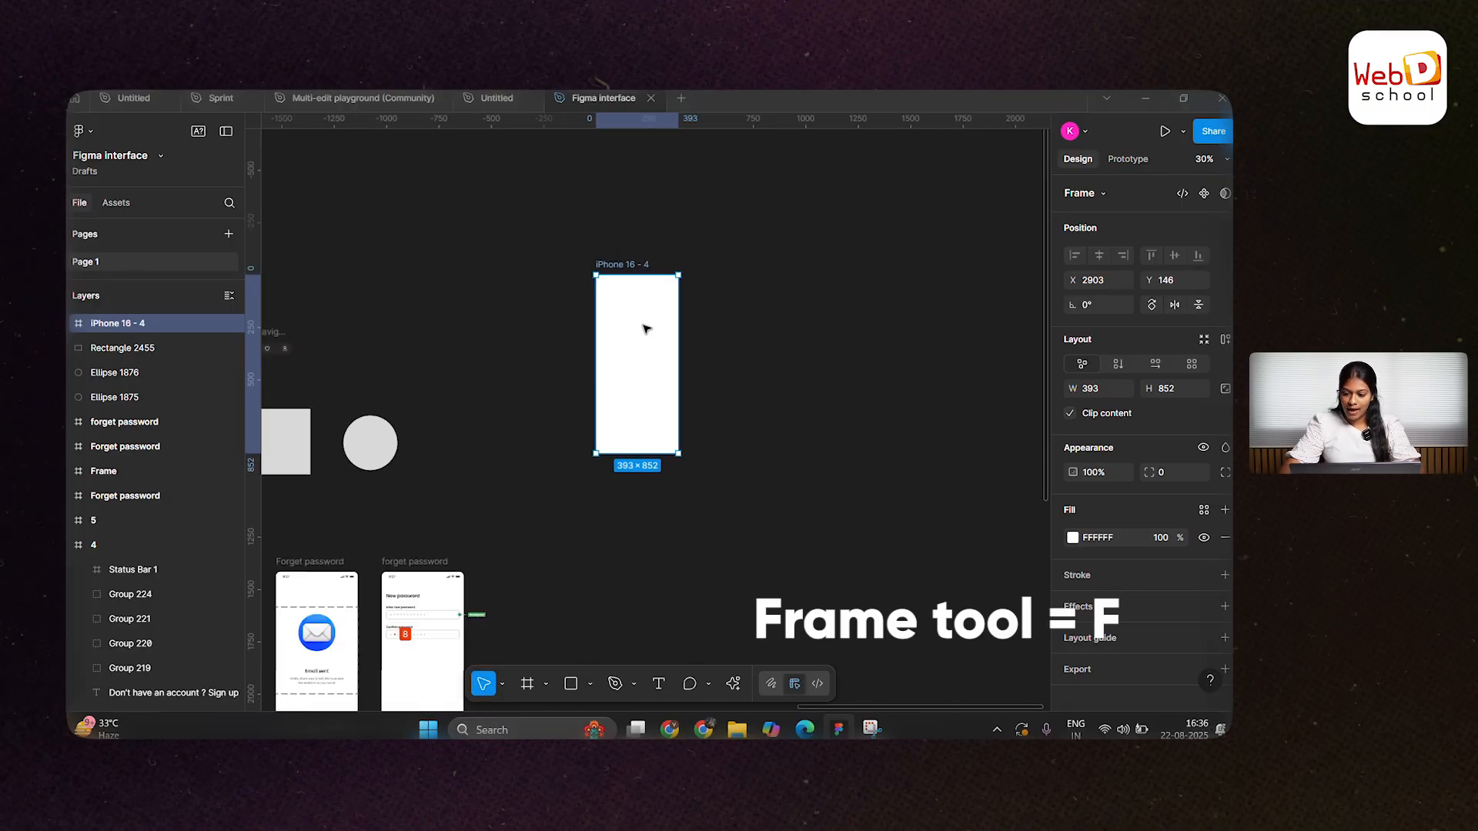
# Step: Add a MacBook Air desktop preset frame and place it beside the iPhone 16 frame at about X 3512, Y 166
pyautogui.press('f')
pyautogui.scroll(-3, 1121, 393)
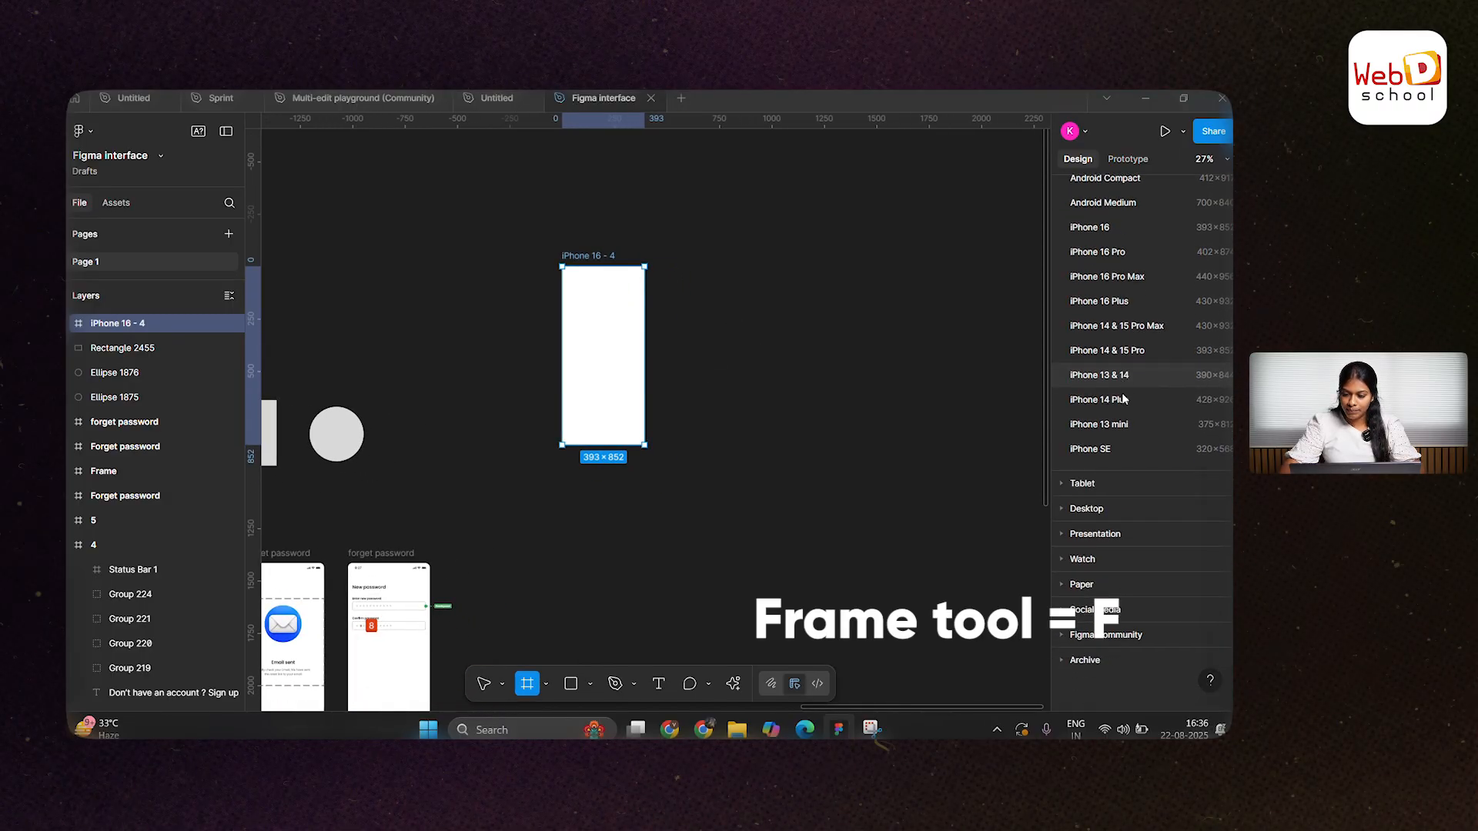
pyautogui.click(1115, 502)
pyautogui.click(1108, 294)
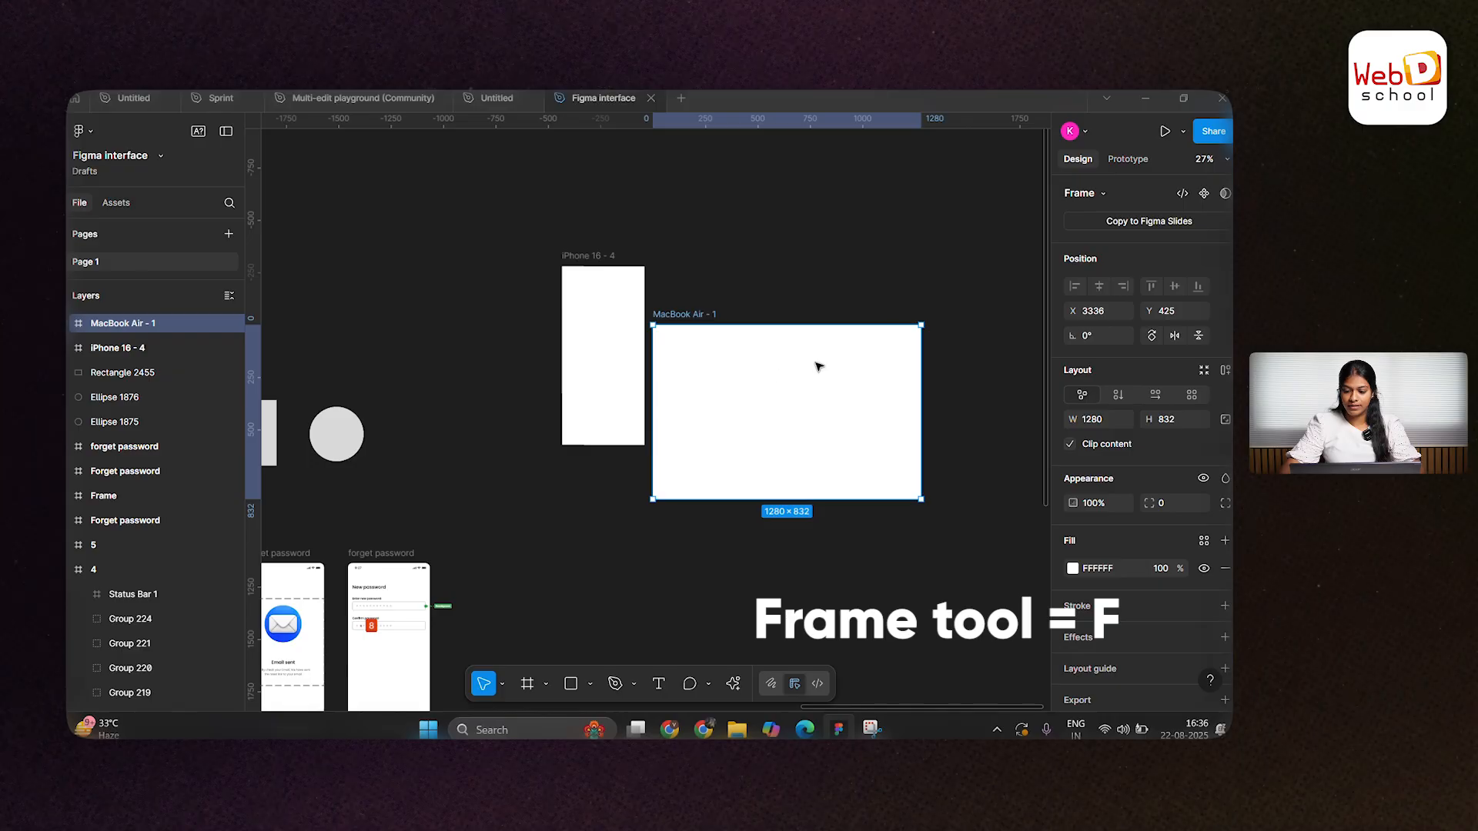
pyautogui.hscroll(1, 818, 363)
pyautogui.moveTo(686, 425); pyautogui.dragTo(729, 377)
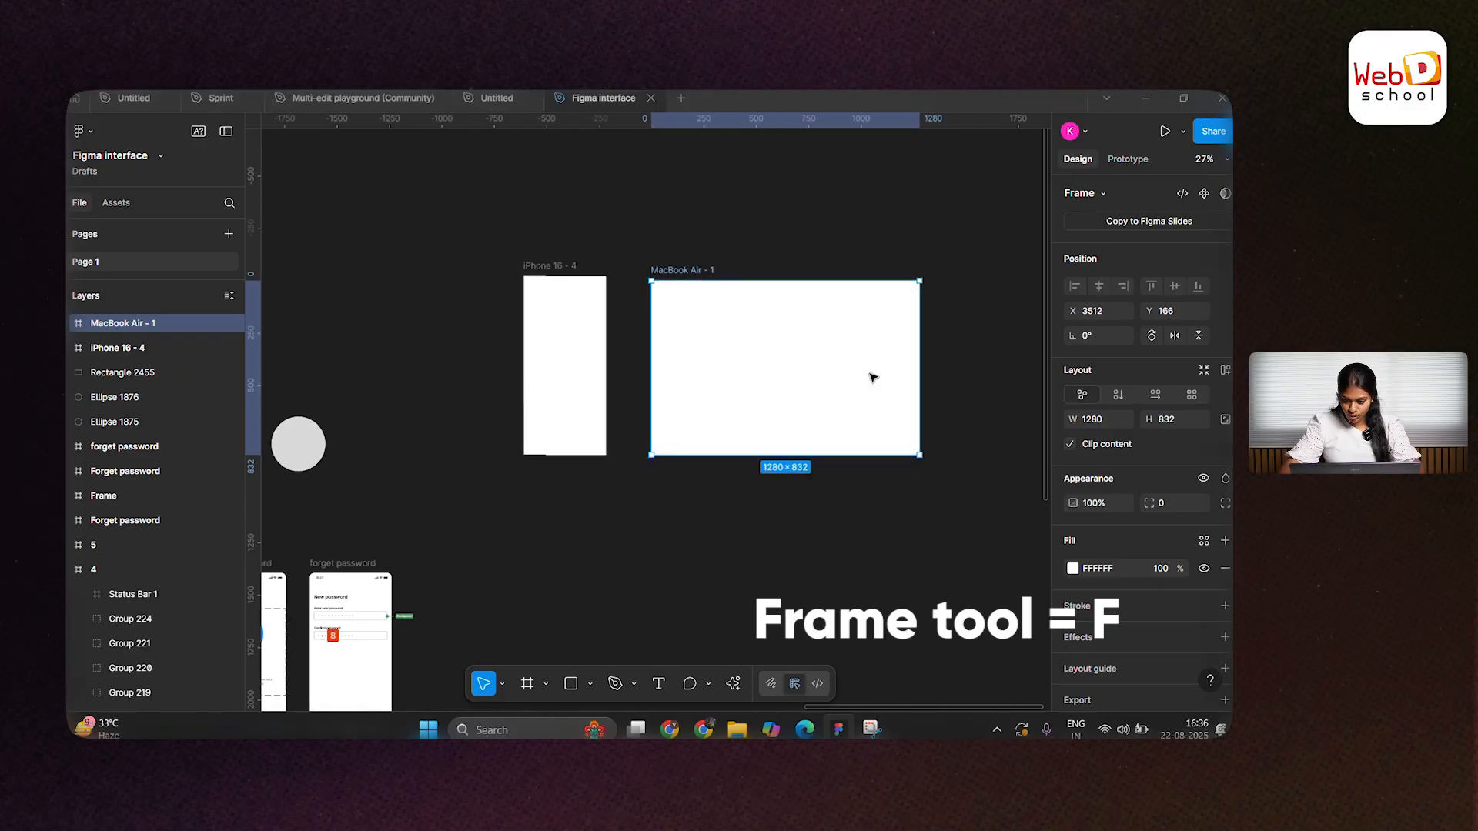
pyautogui.scroll(-1, 916, 381)
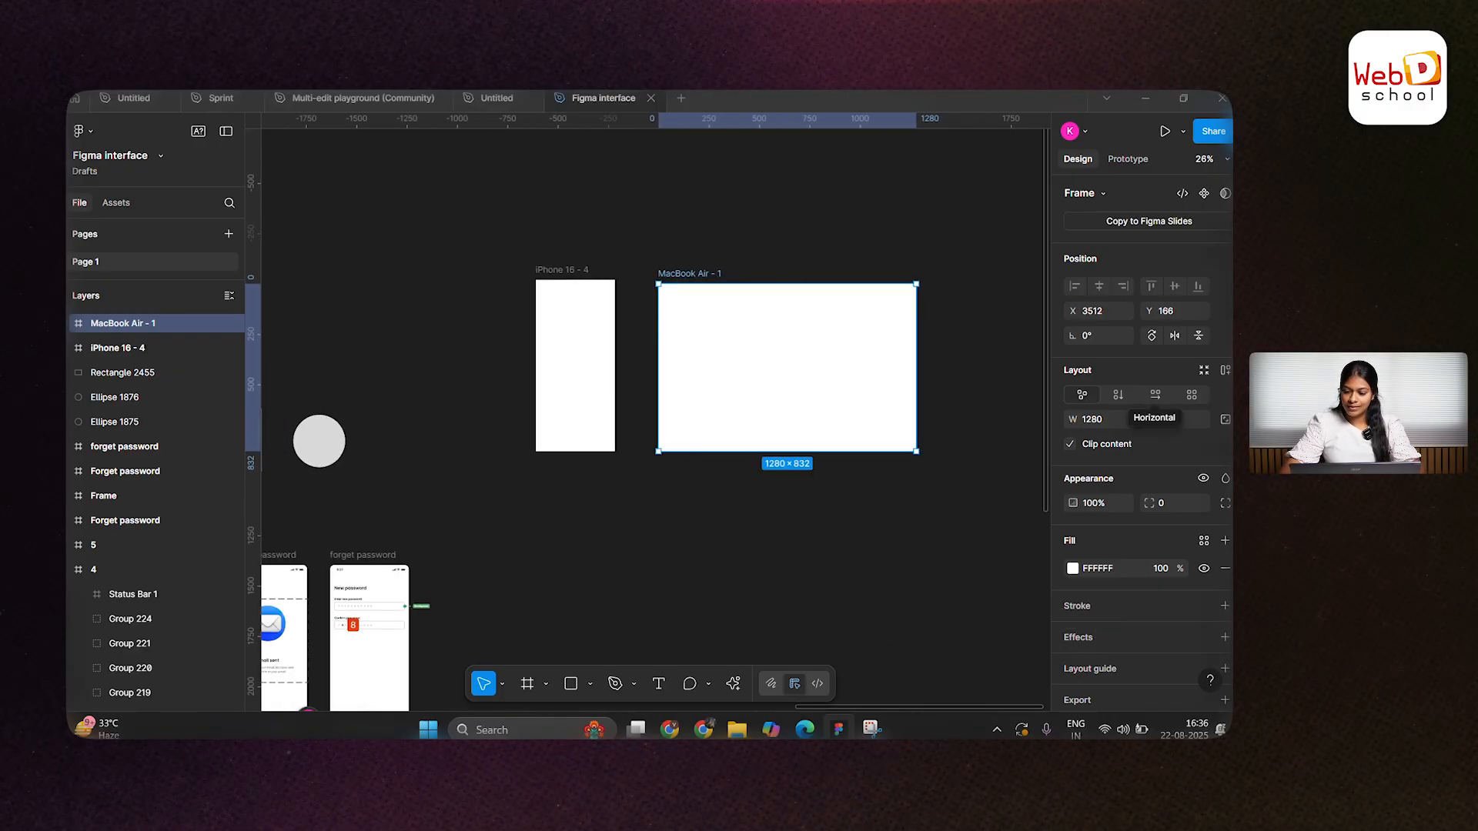
pyautogui.scroll(-1, 797, 360)
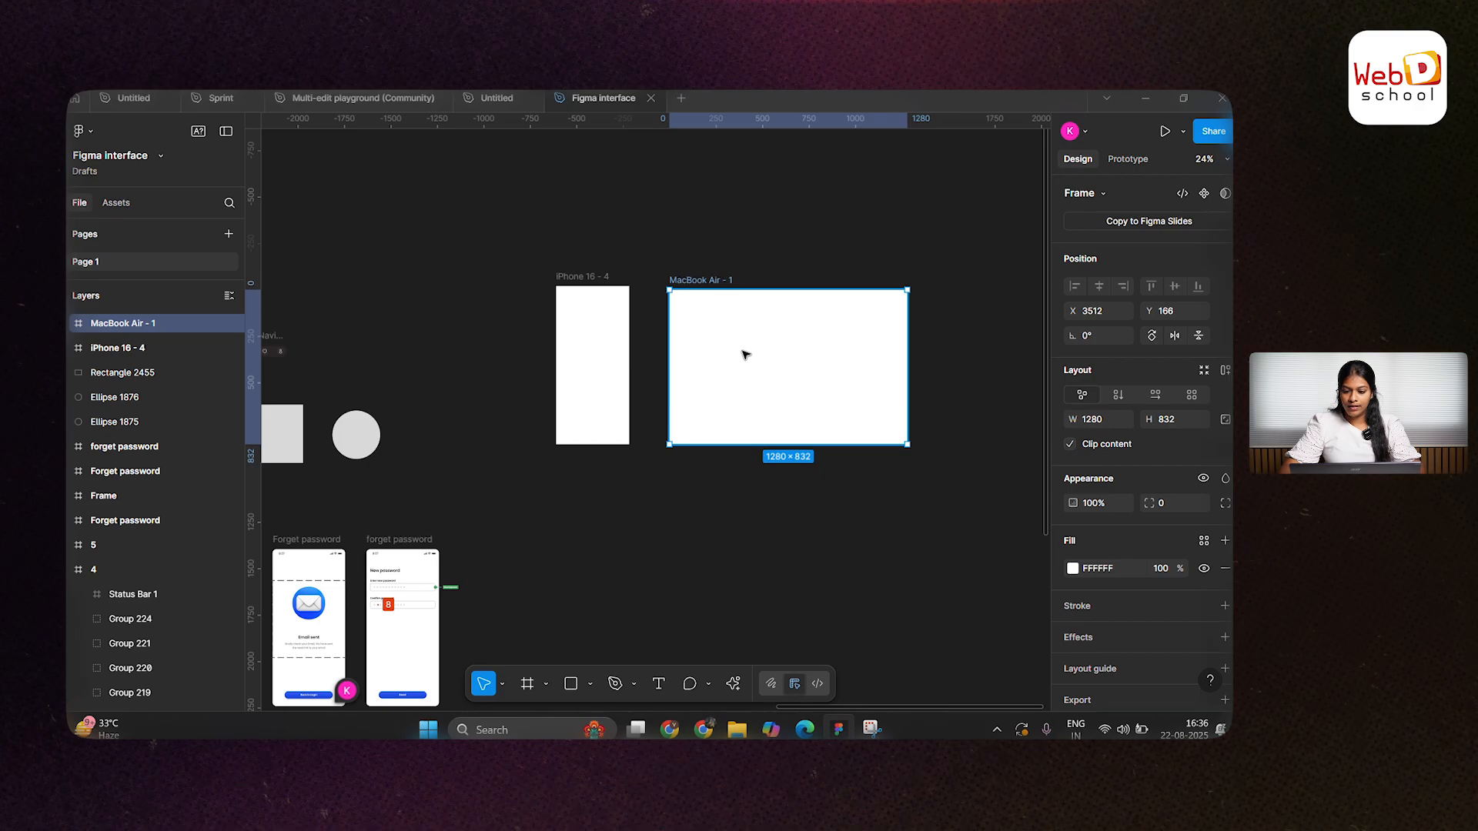
# Step: Add a Wireframes desktop preset frame and place it beyond the MacBook Air frame at about X 5110, Y -26
pyautogui.scroll(-1, 742, 434)
pyautogui.press('f')
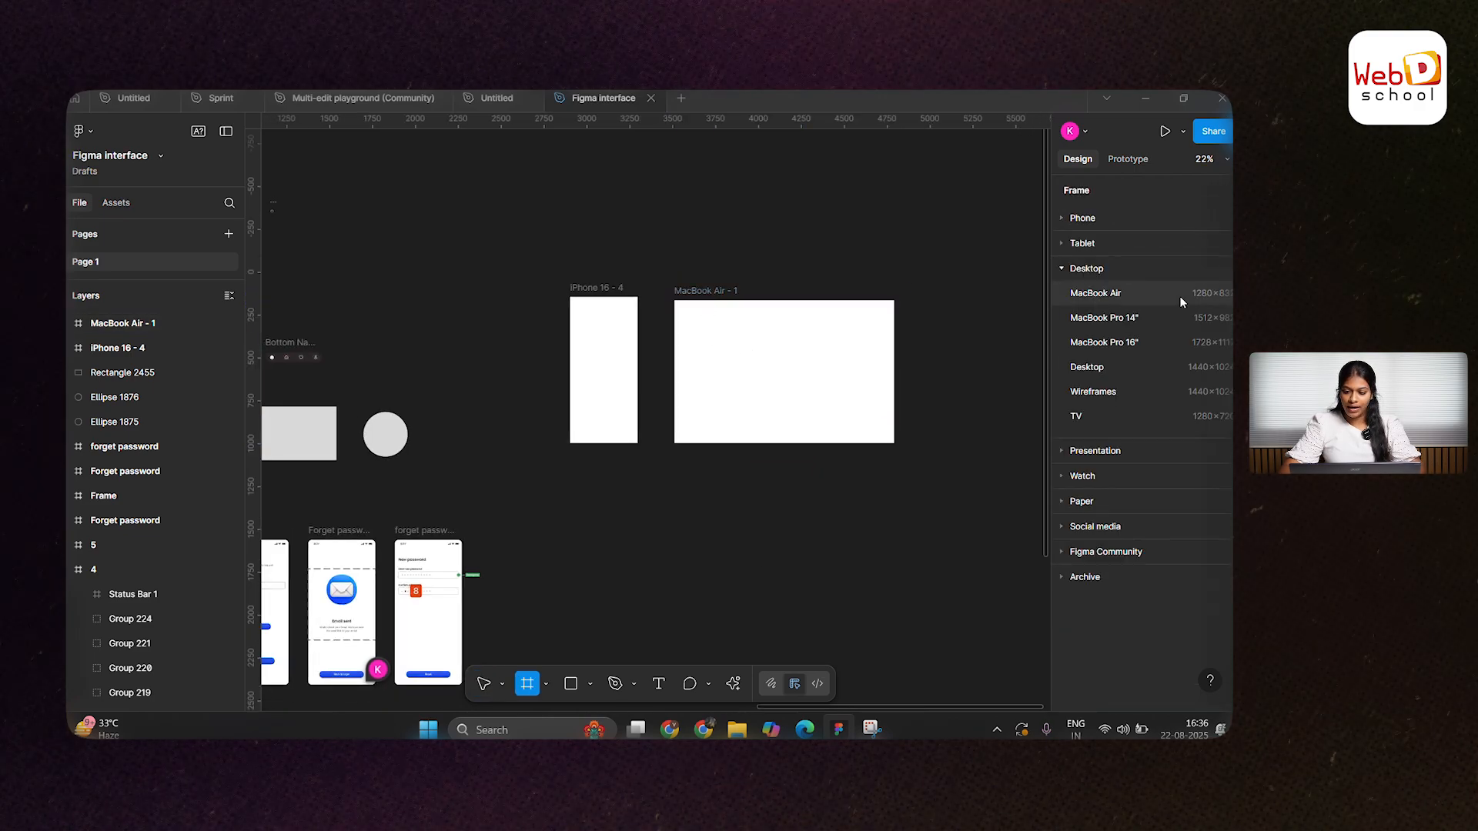
pyautogui.click(1098, 394)
pyautogui.scroll(-3, 982, 364)
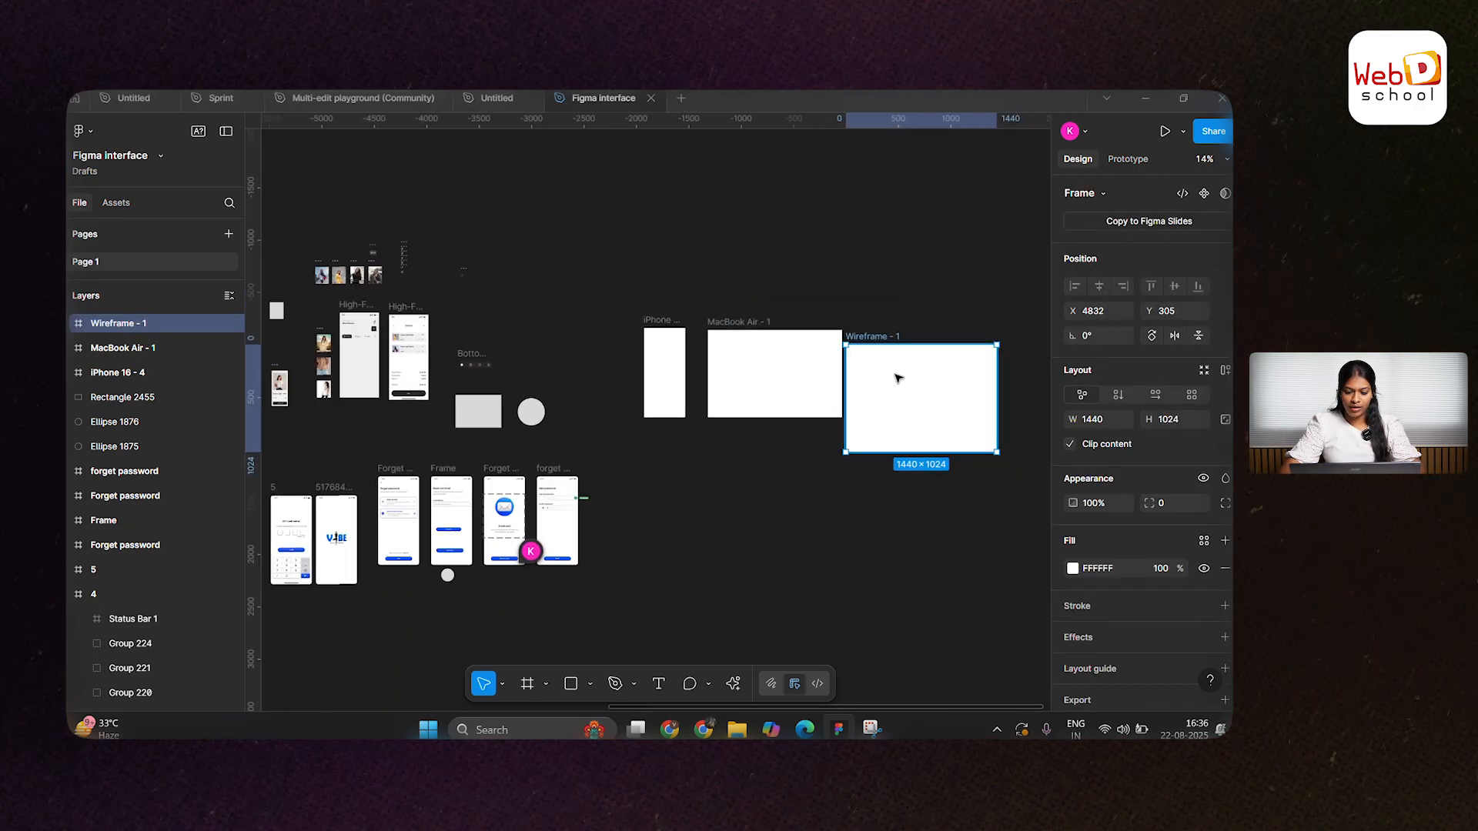
pyautogui.moveTo(982, 364); pyautogui.dragTo(1011, 329)
pyautogui.scroll(4, 762, 414)
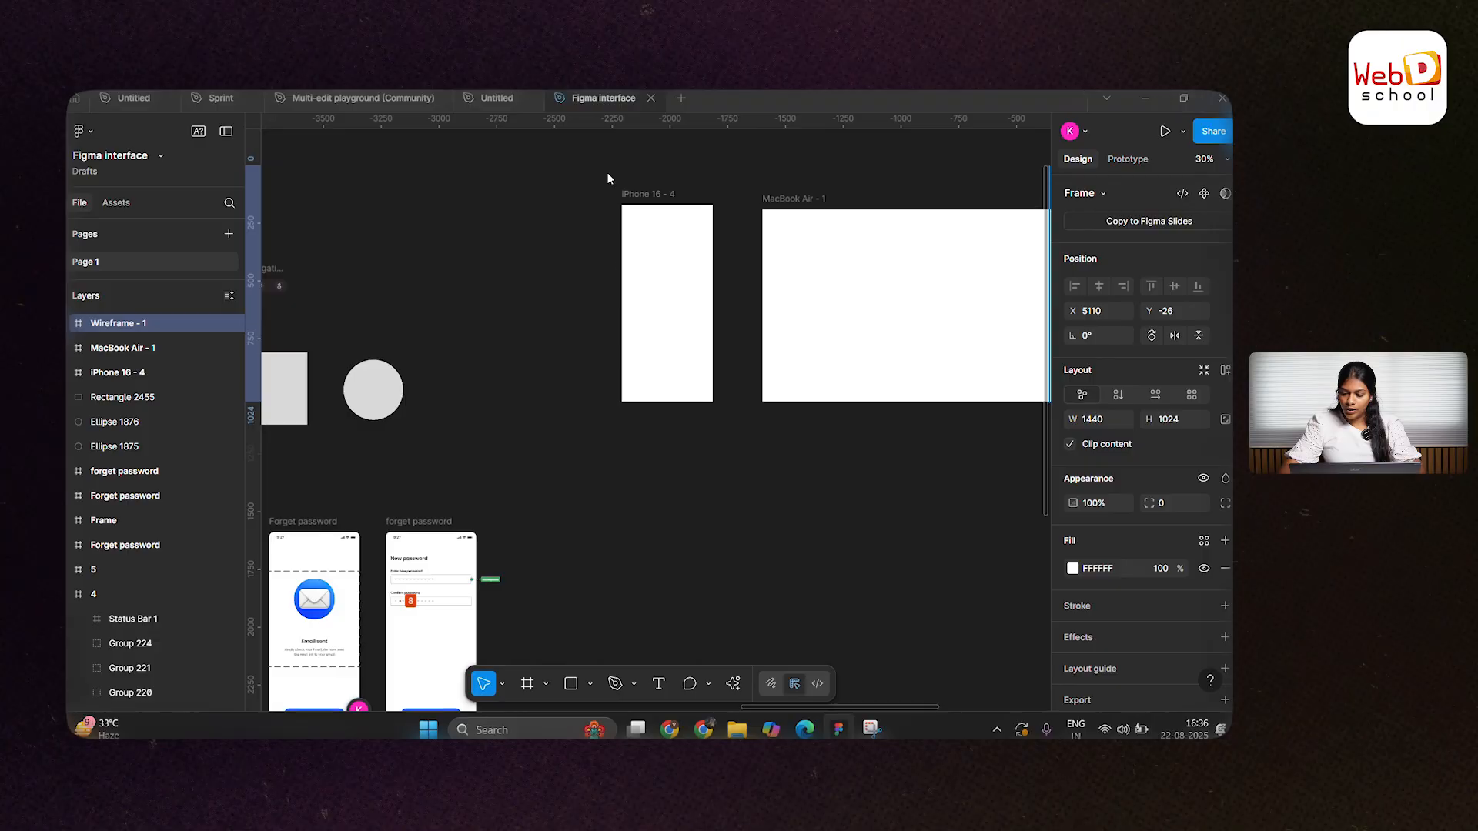
# Step: Examine the Frame tool's preset sizes in the Tablet, Phone and Desktop categories
pyautogui.scroll(-1, 753, 418)
pyautogui.press('f')
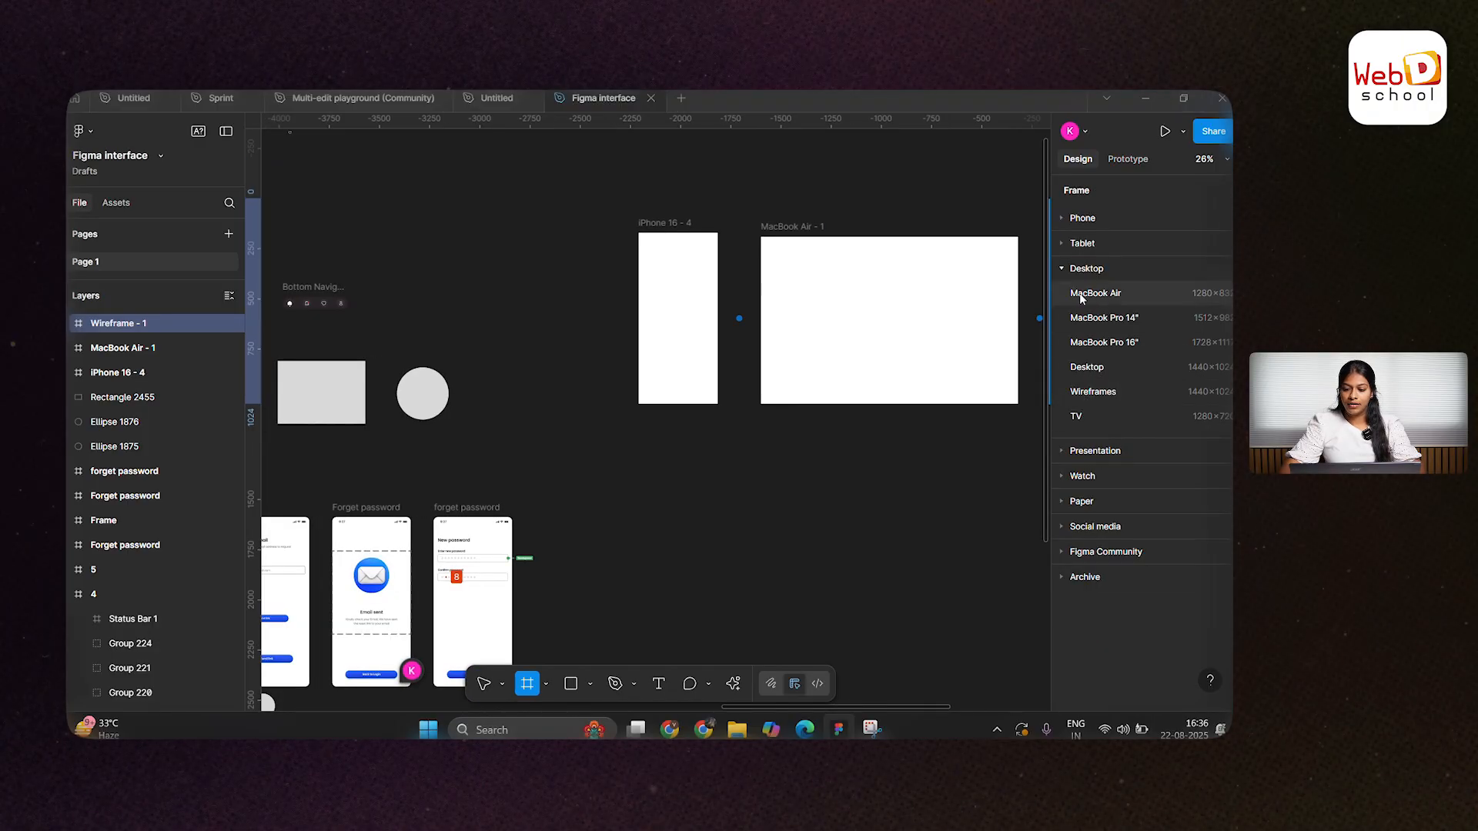
pyautogui.click(1083, 243)
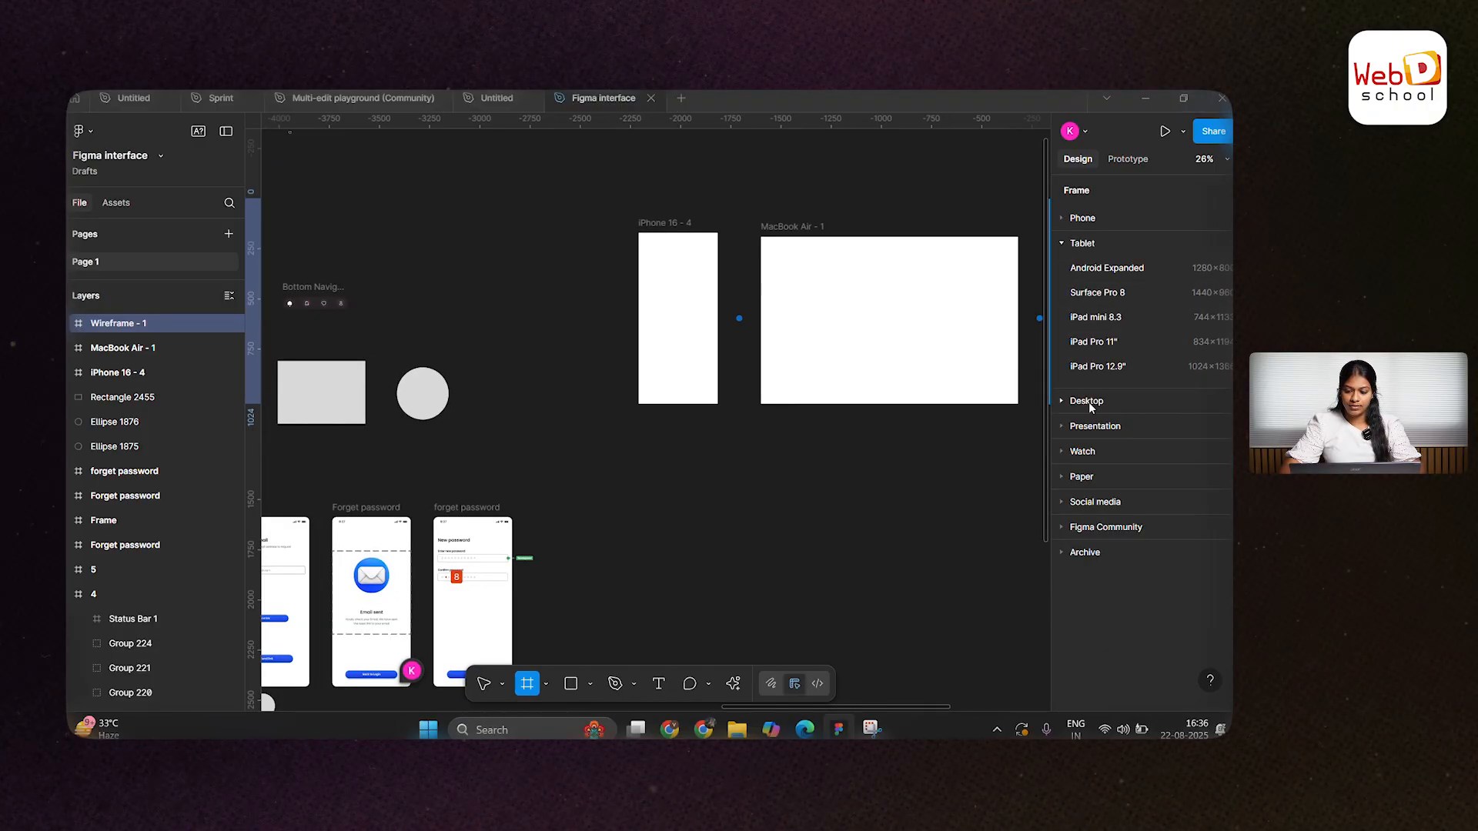
pyautogui.click(1083, 220)
pyautogui.click(1079, 219)
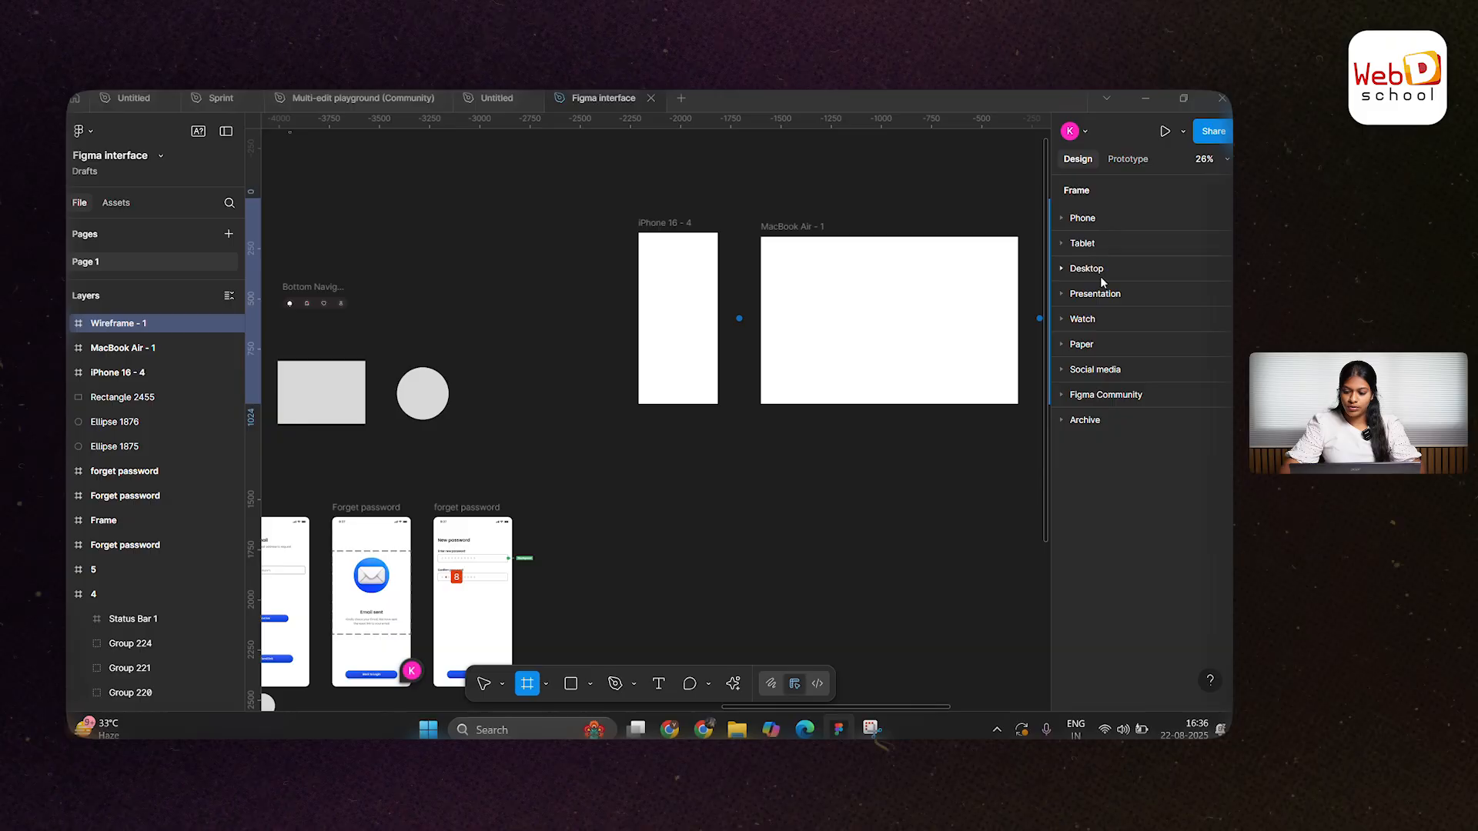
pyautogui.click(1086, 268)
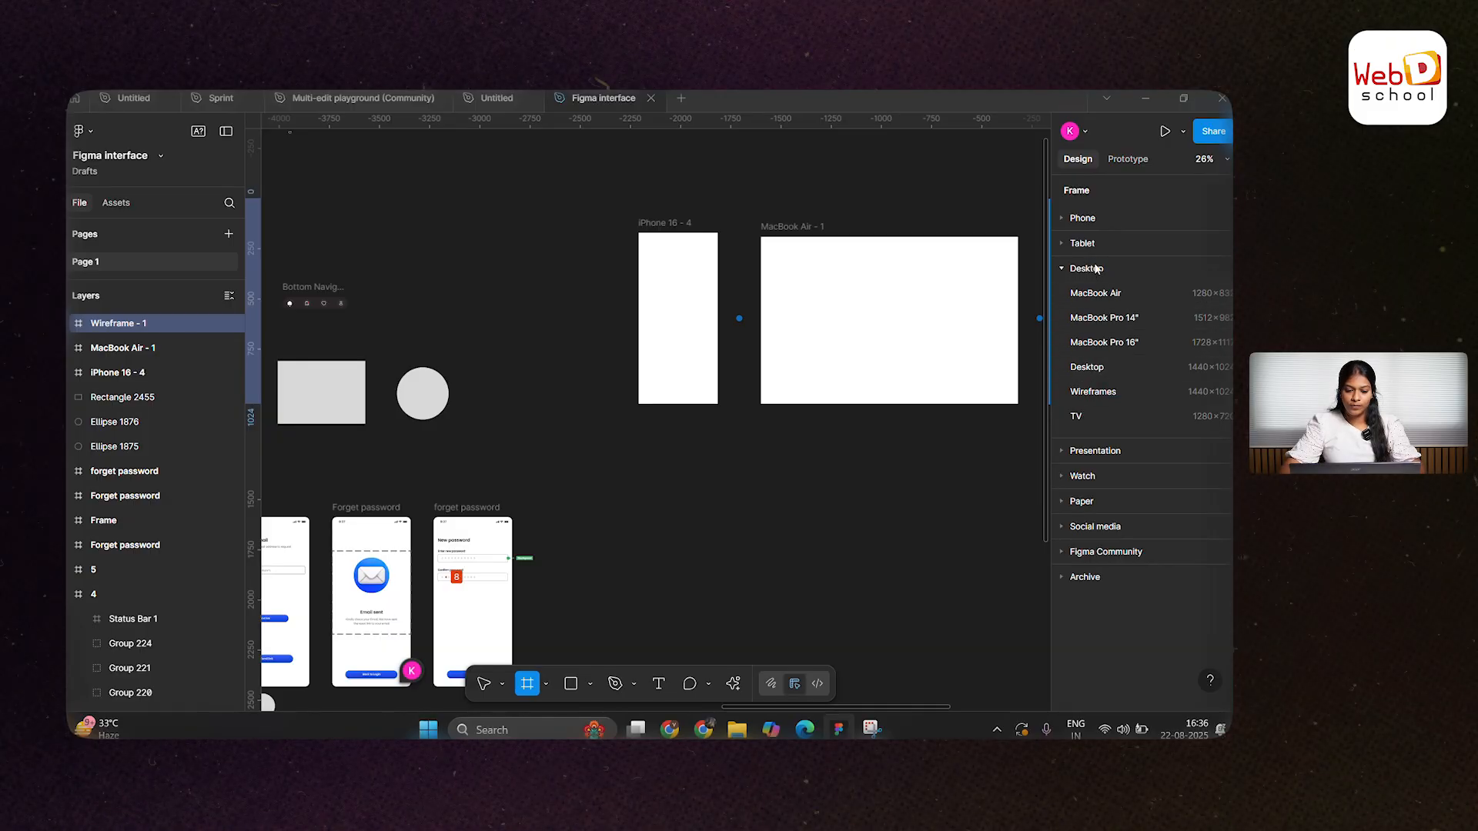
pyautogui.click(1093, 270)
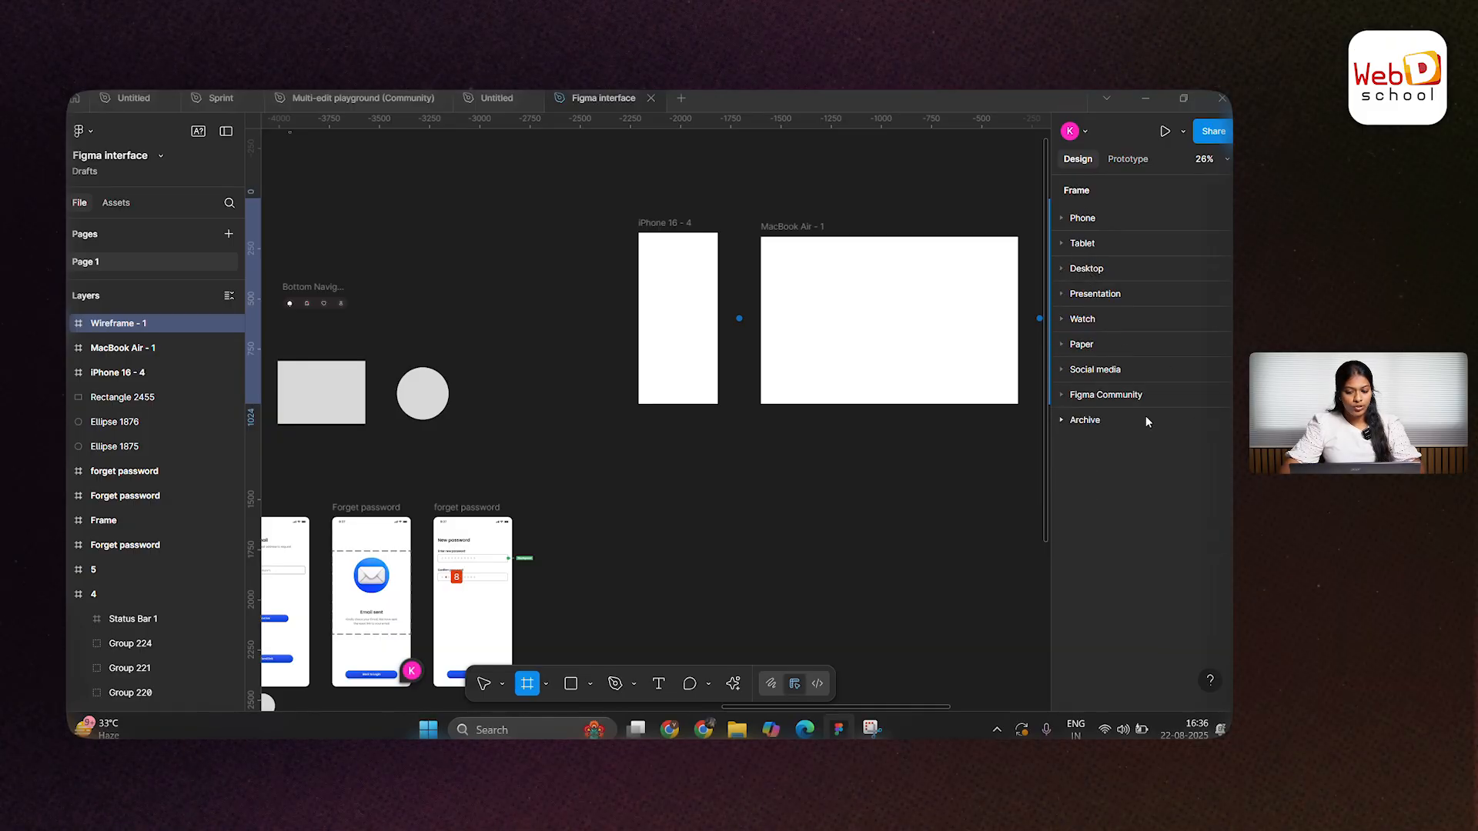
# Step: Draw a custom frame about 1631 × 1272 in the empty area below the iPhone 16 and MacBook Air frames
pyautogui.moveTo(919, 468); pyautogui.dragTo(887, 389)
pyautogui.scroll(-3, 799, 432)
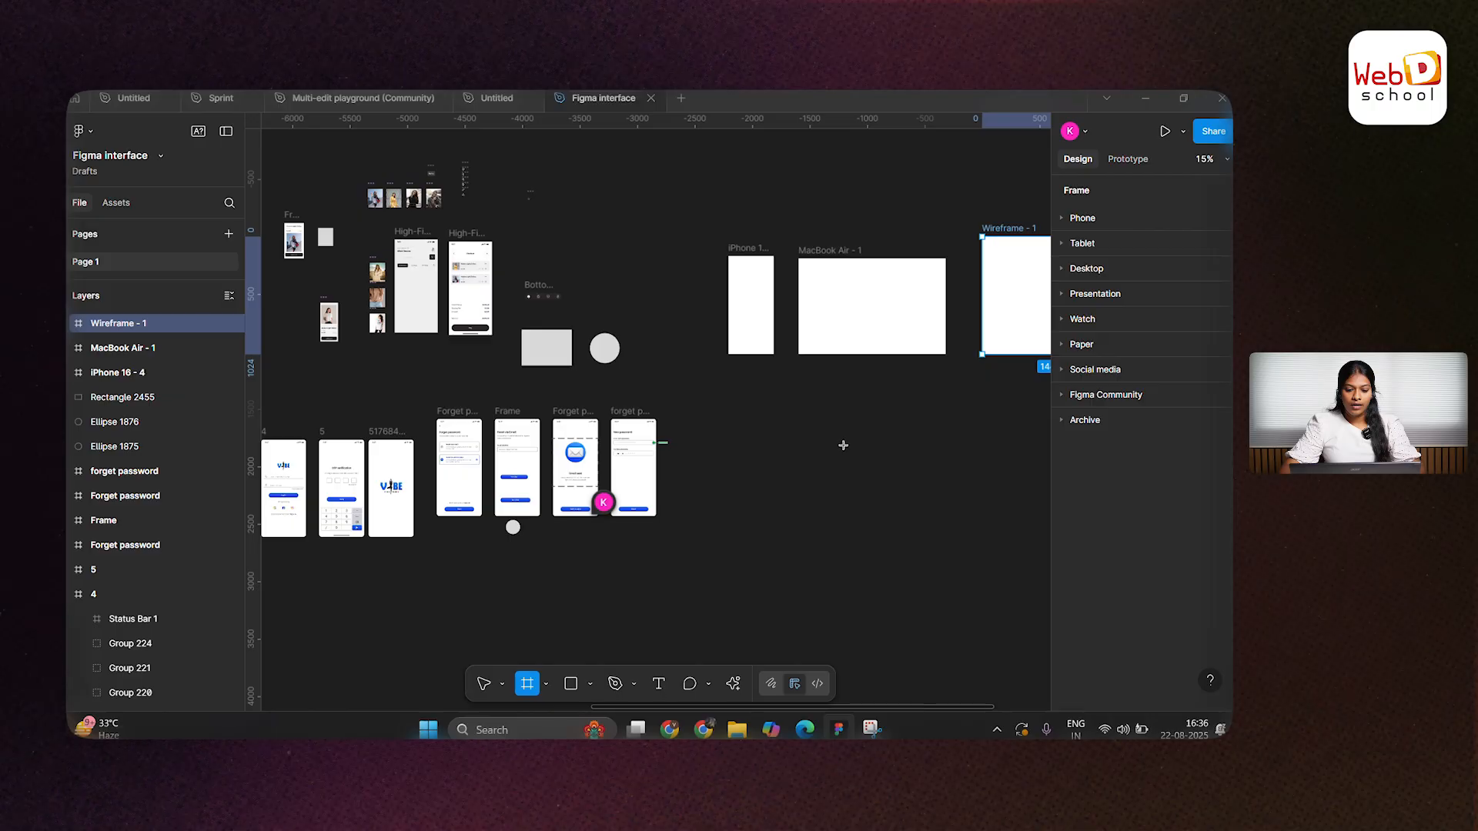
pyautogui.moveTo(831, 445); pyautogui.dragTo(690, 441)
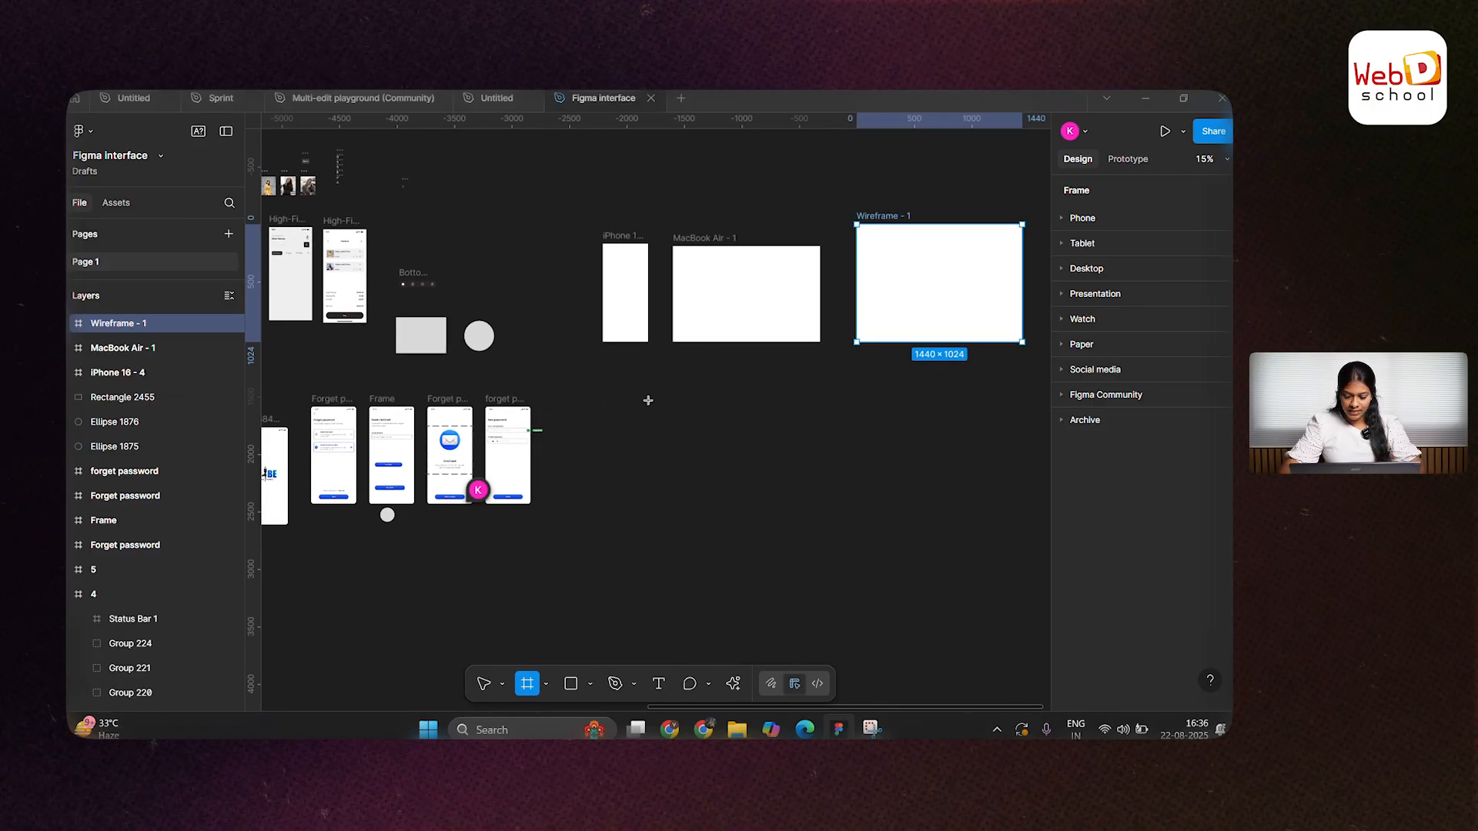
pyautogui.scroll(2, 648, 401)
pyautogui.moveTo(626, 397); pyautogui.dragTo(891, 606)
pyautogui.moveTo(759, 527); pyautogui.dragTo(495, 529)
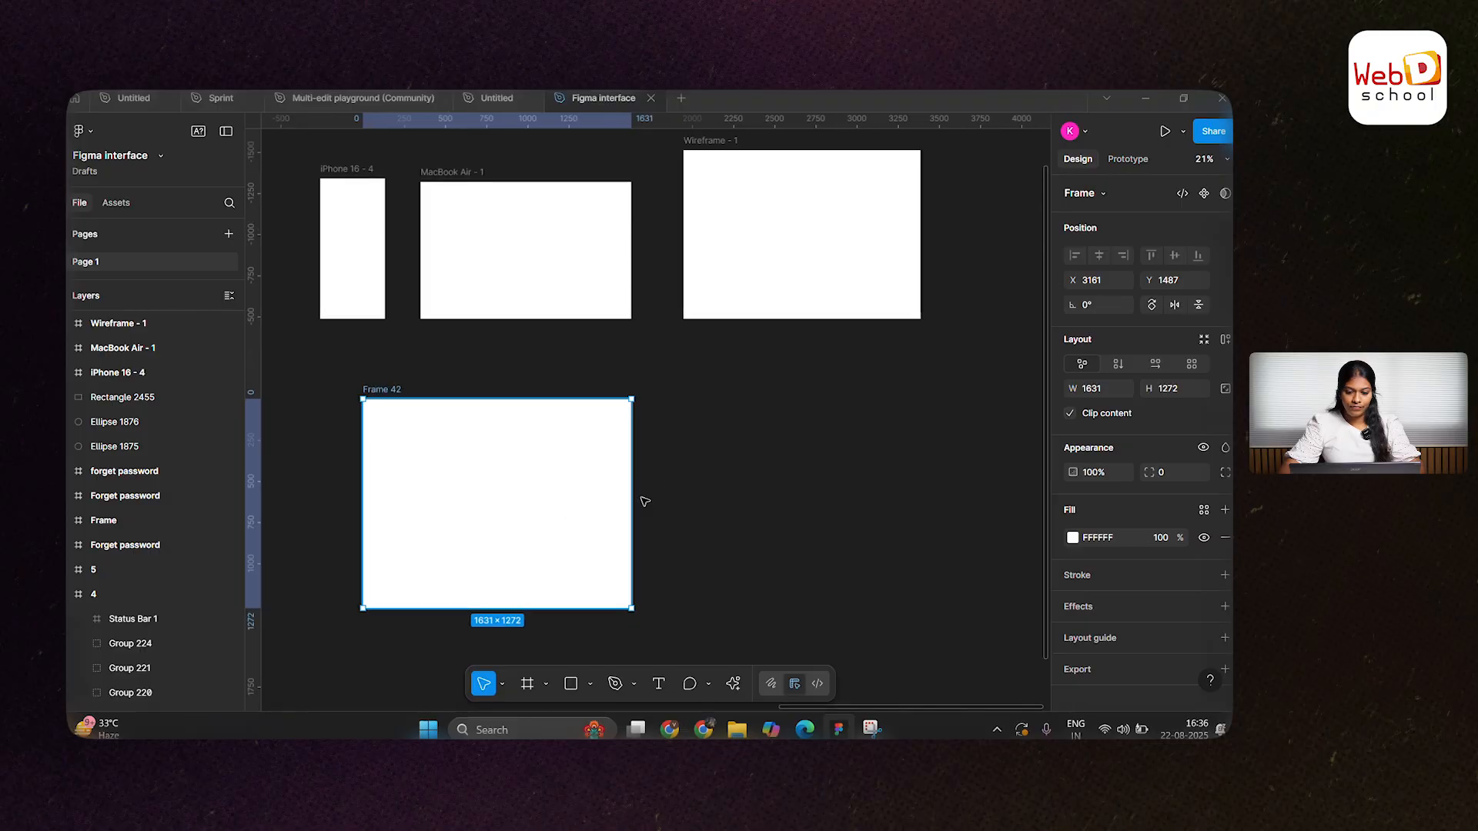
# Step: Draw a second custom frame about 1688 × 1296 beside the first one, below the Wireframe frame
pyautogui.press('f')
pyautogui.moveTo(658, 398); pyautogui.dragTo(938, 613)
pyautogui.scroll(-3, 686, 472)
# Step: Draw a section about 2543 × 1480 around the placeholder frame and frames 1 to 4 with the Section tool
pyautogui.click(545, 684)
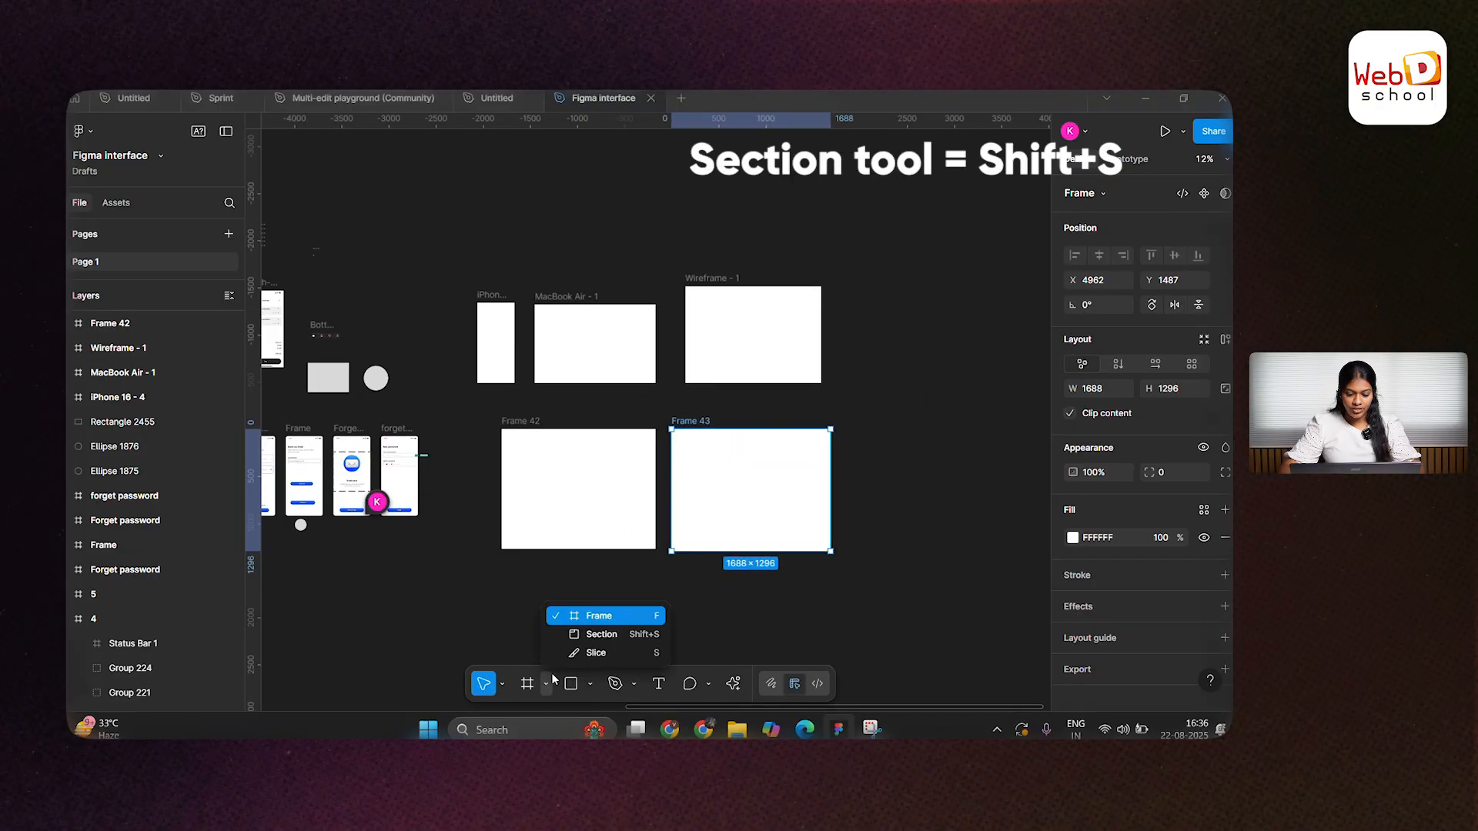
pyautogui.click(589, 650)
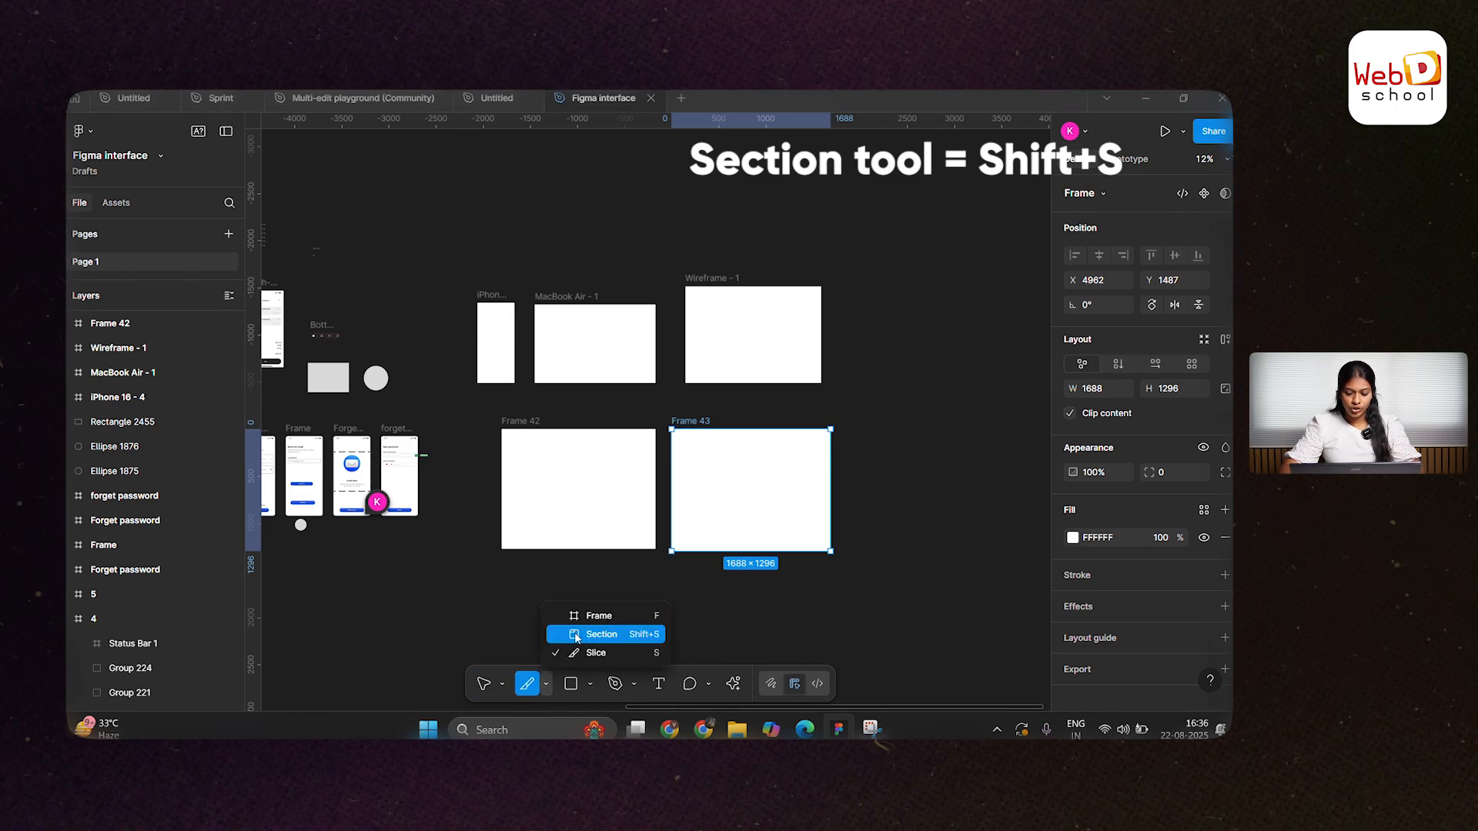
pyautogui.click(576, 636)
pyautogui.scroll(3, 445, 483)
pyautogui.hscroll(-5, 539, 577)
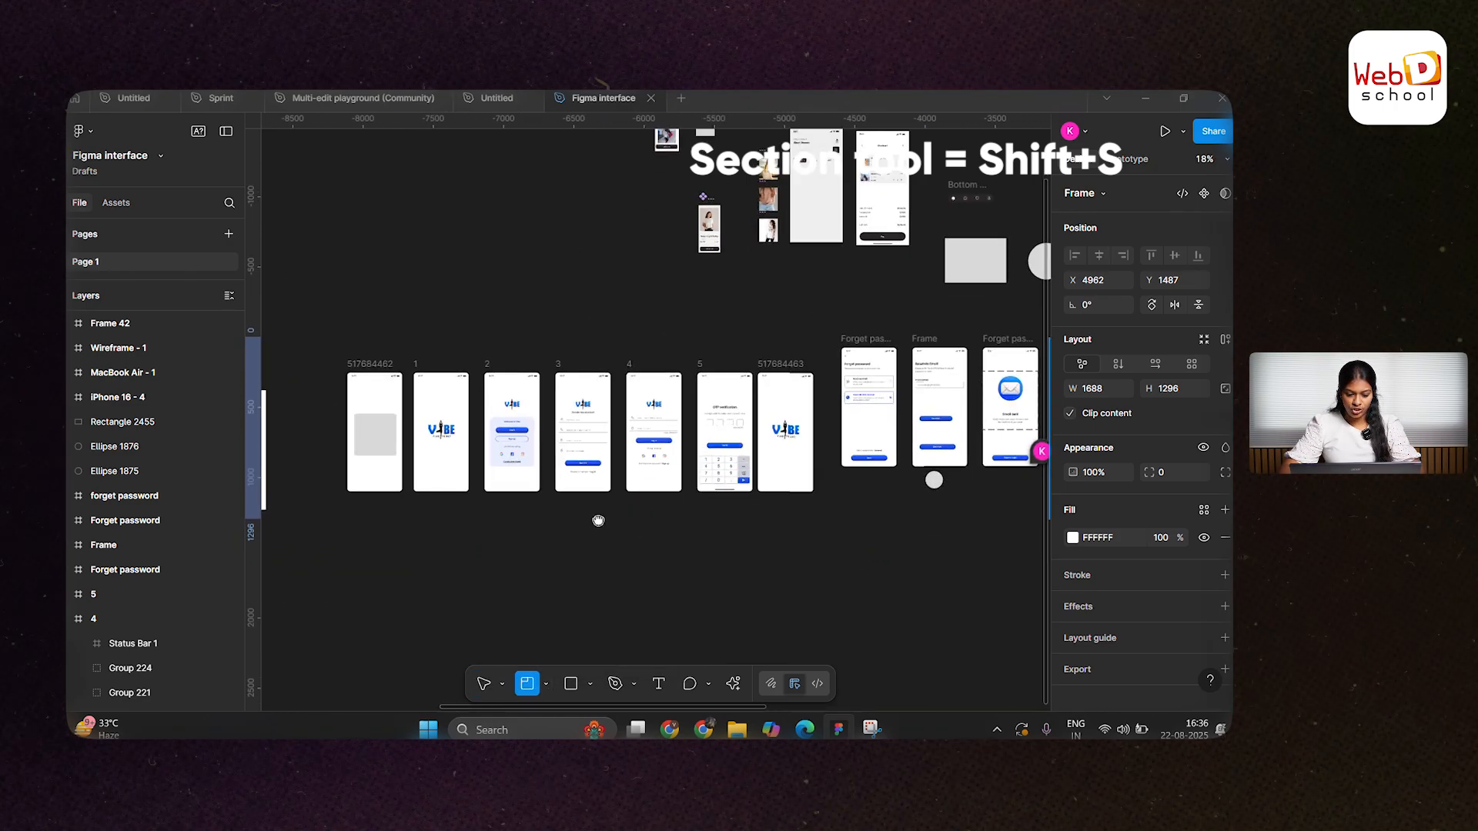
pyautogui.moveTo(598, 521); pyautogui.dragTo(600, 503)
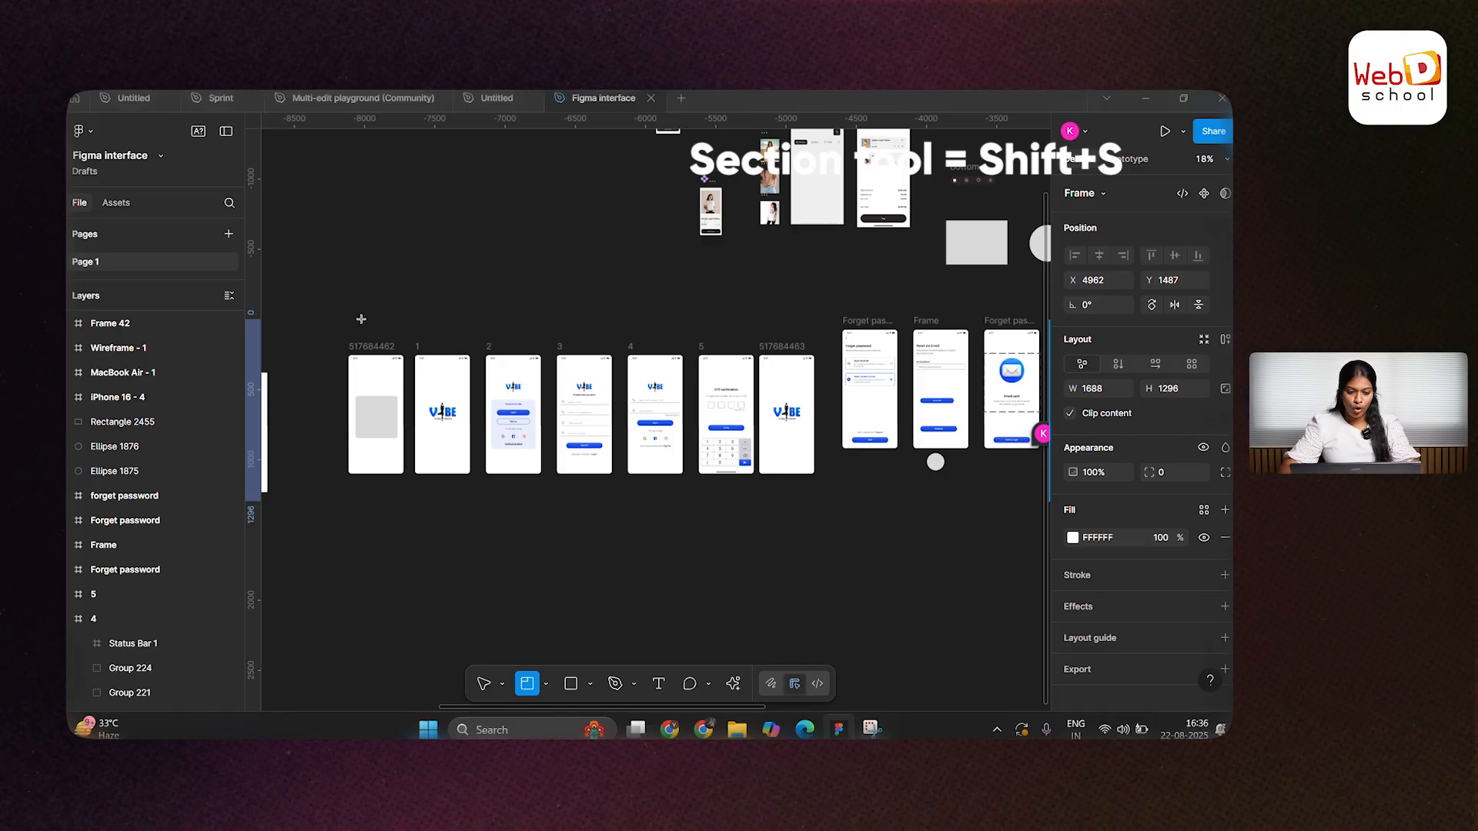
pyautogui.moveTo(333, 318); pyautogui.dragTo(690, 527)
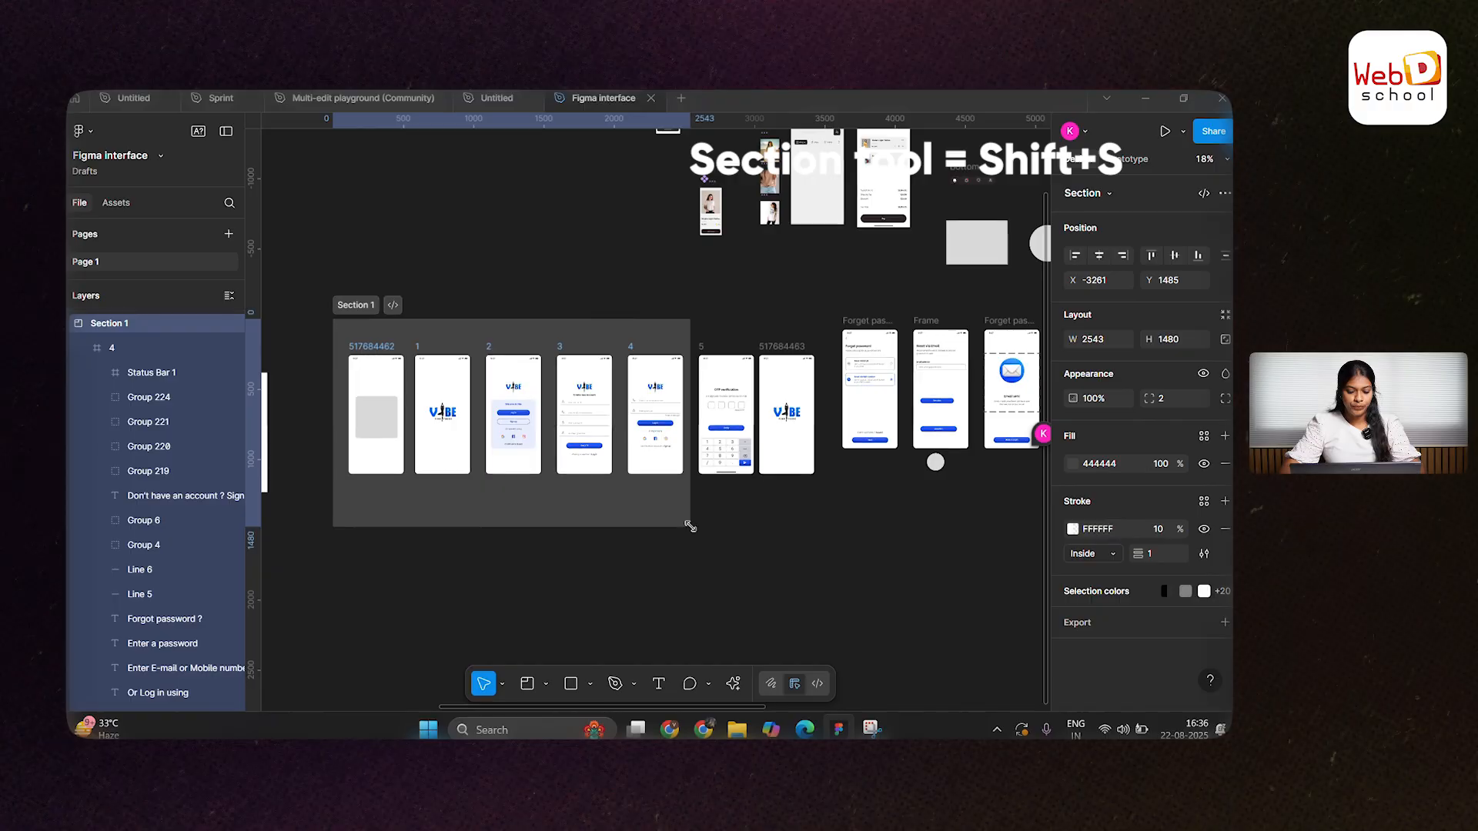
# Step: Try moving Section 1 to another spot on the canvas and undo the move
pyautogui.scroll(-4, 638, 468)
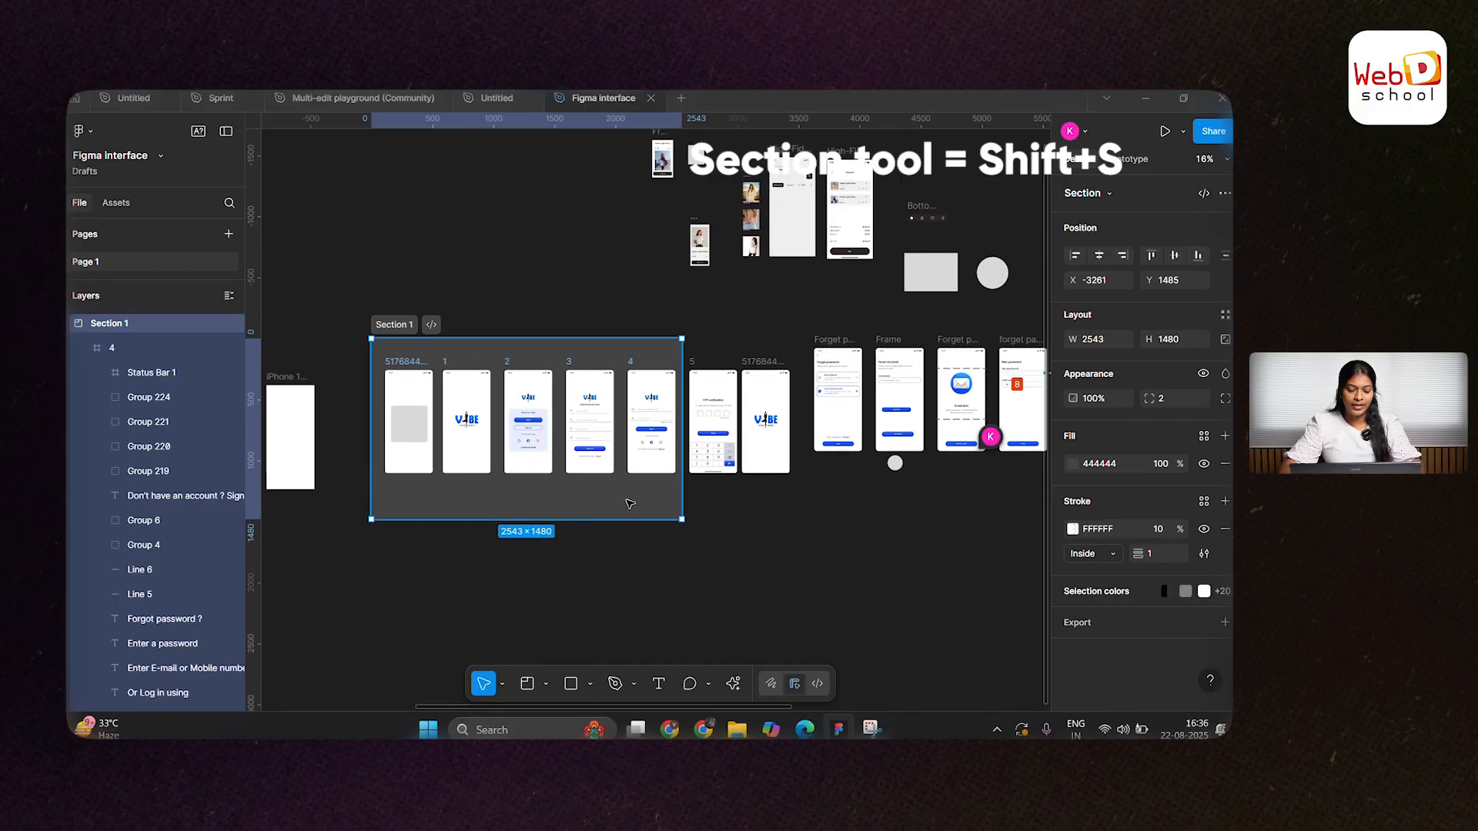
pyautogui.scroll(1, 620, 508)
pyautogui.moveTo(463, 436); pyautogui.dragTo(412, 282)
pyautogui.hotkey('ctrl', 'z')
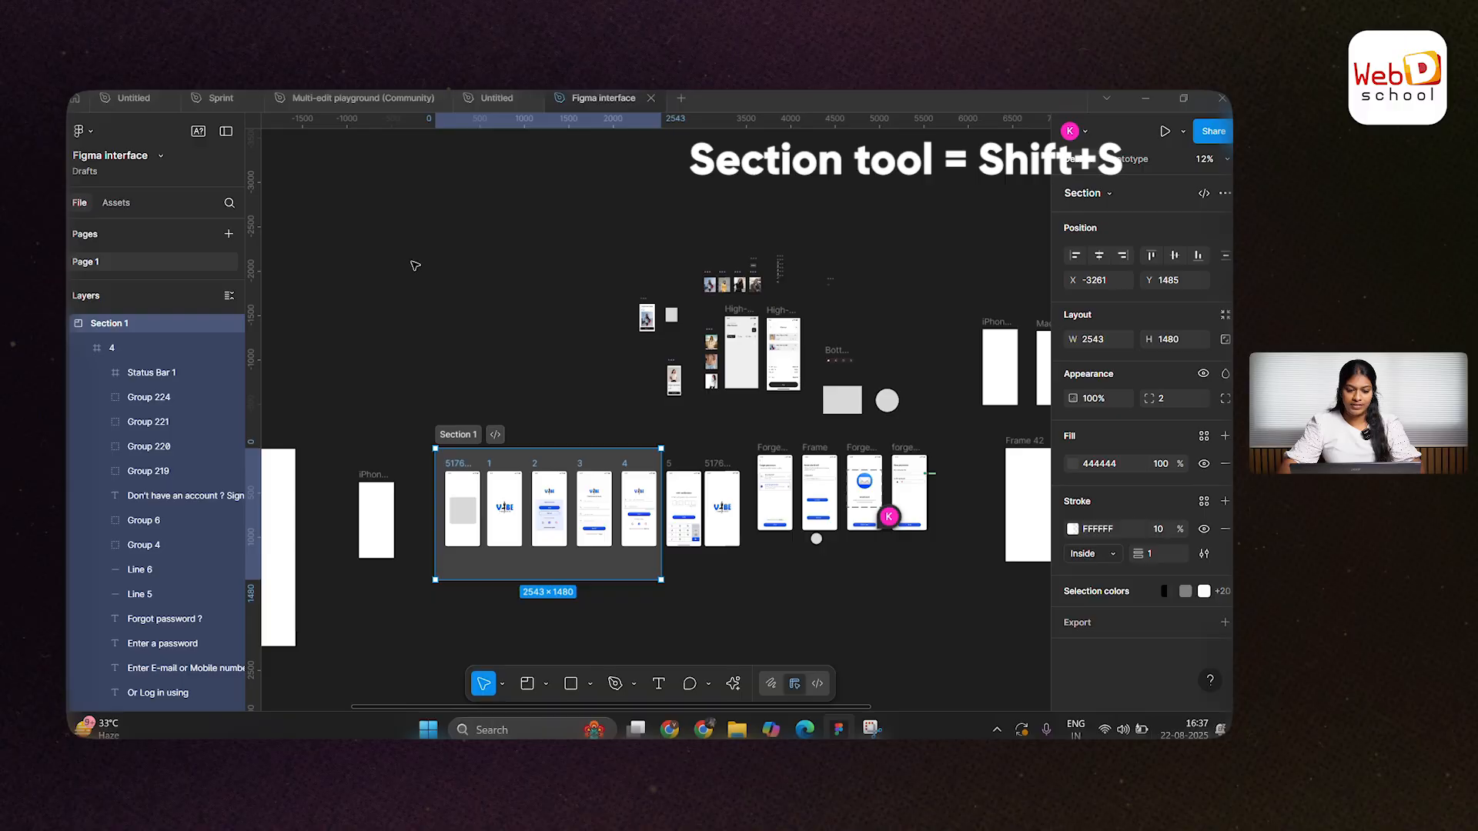
# Step: Draw another section about 2343 × 1607 around the group of forget password frames
pyautogui.hotkey('shift', 's')
pyautogui.scroll(2, 824, 541)
pyautogui.hscroll(2, 739, 455)
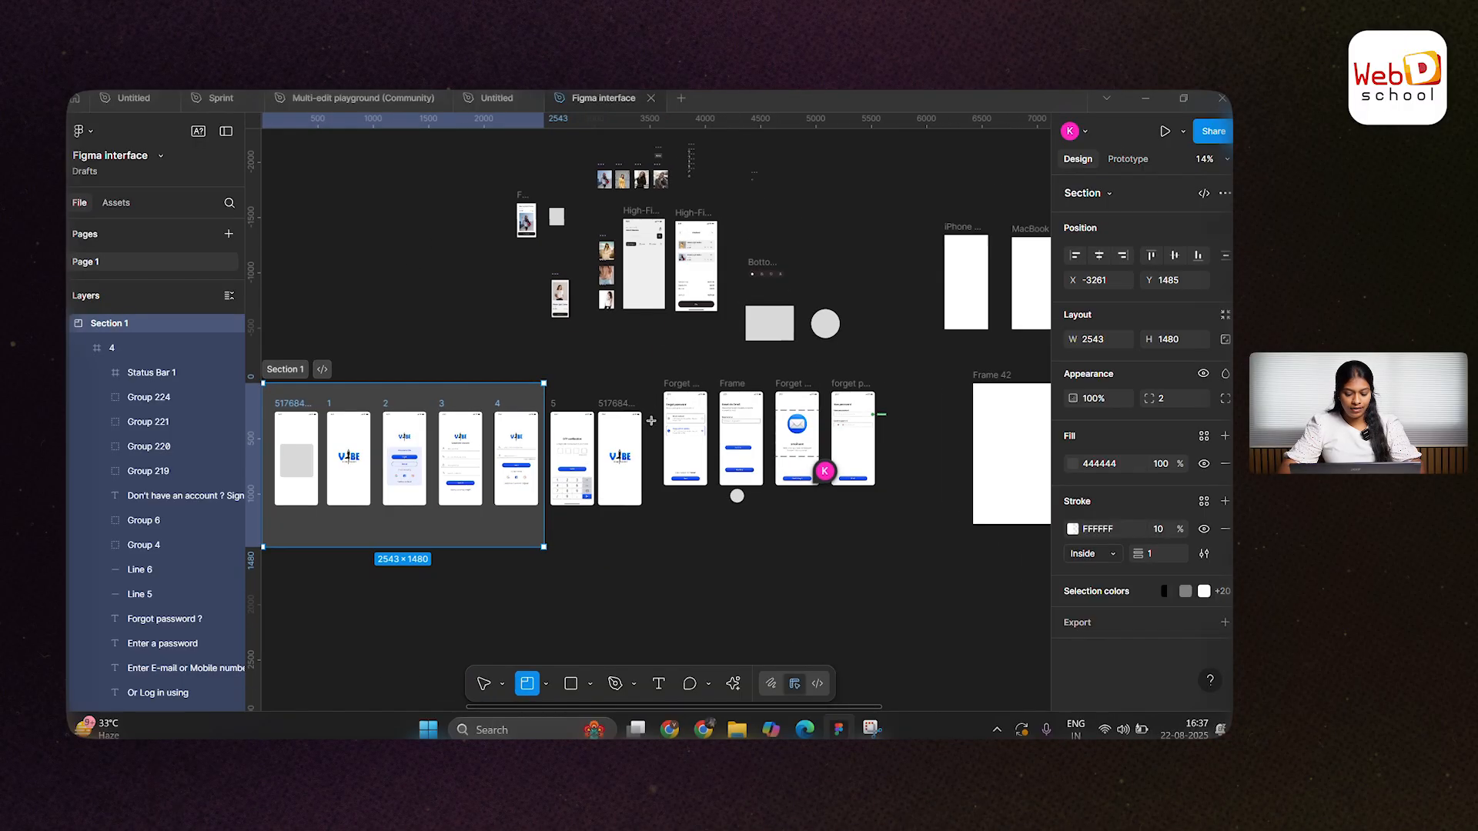
pyautogui.moveTo(651, 360)
pyautogui.mouseDown()
pyautogui.moveTo(886, 539)
pyautogui.moveTo(907, 538)
pyautogui.mouseUp()
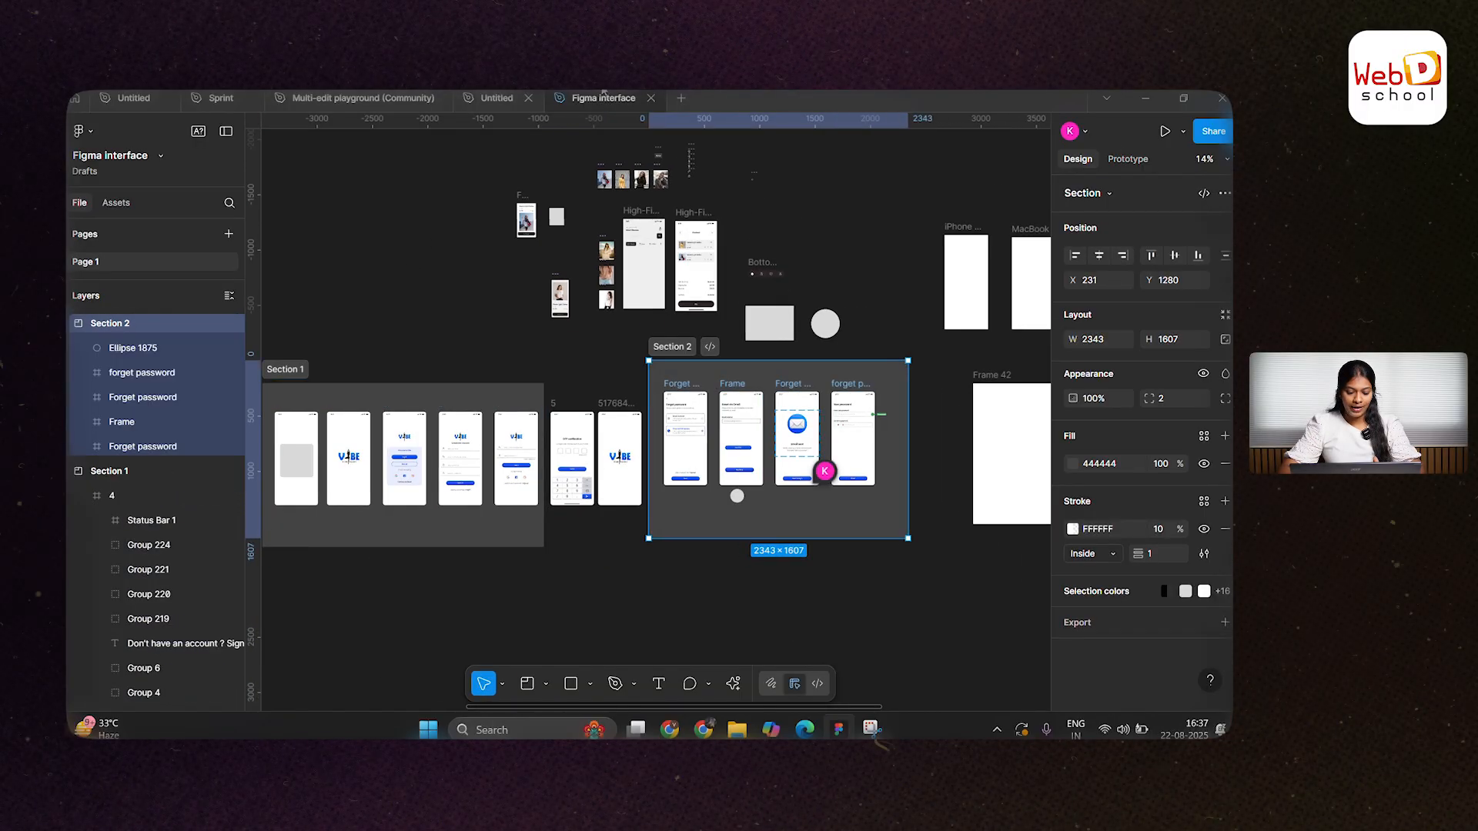
# Step: Move Section 2 with its frames below Section 1, to about X -2609, Y 3350.78
pyautogui.scroll(-3, 633, 418)
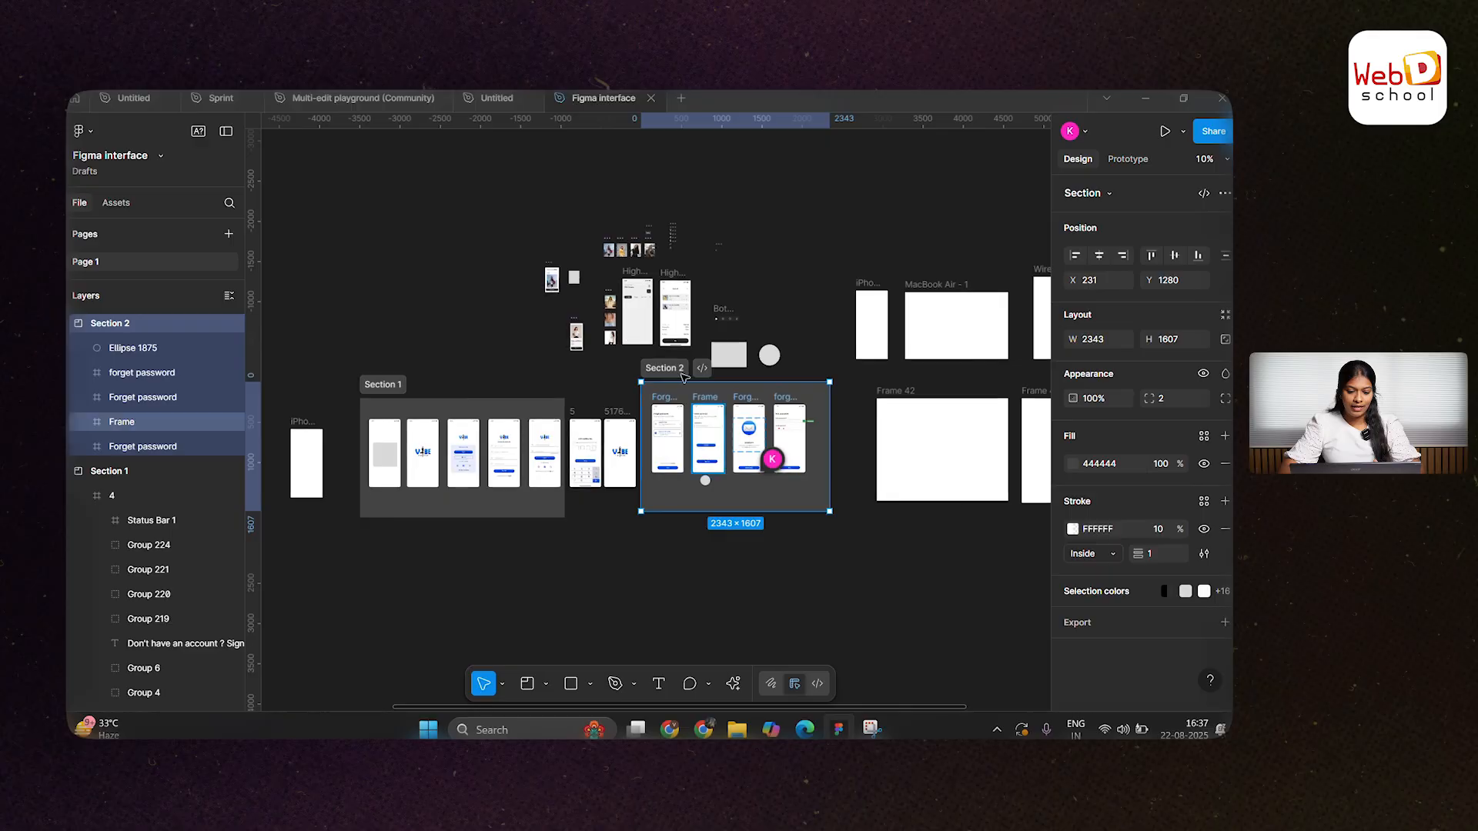
pyautogui.scroll(-1, 668, 371)
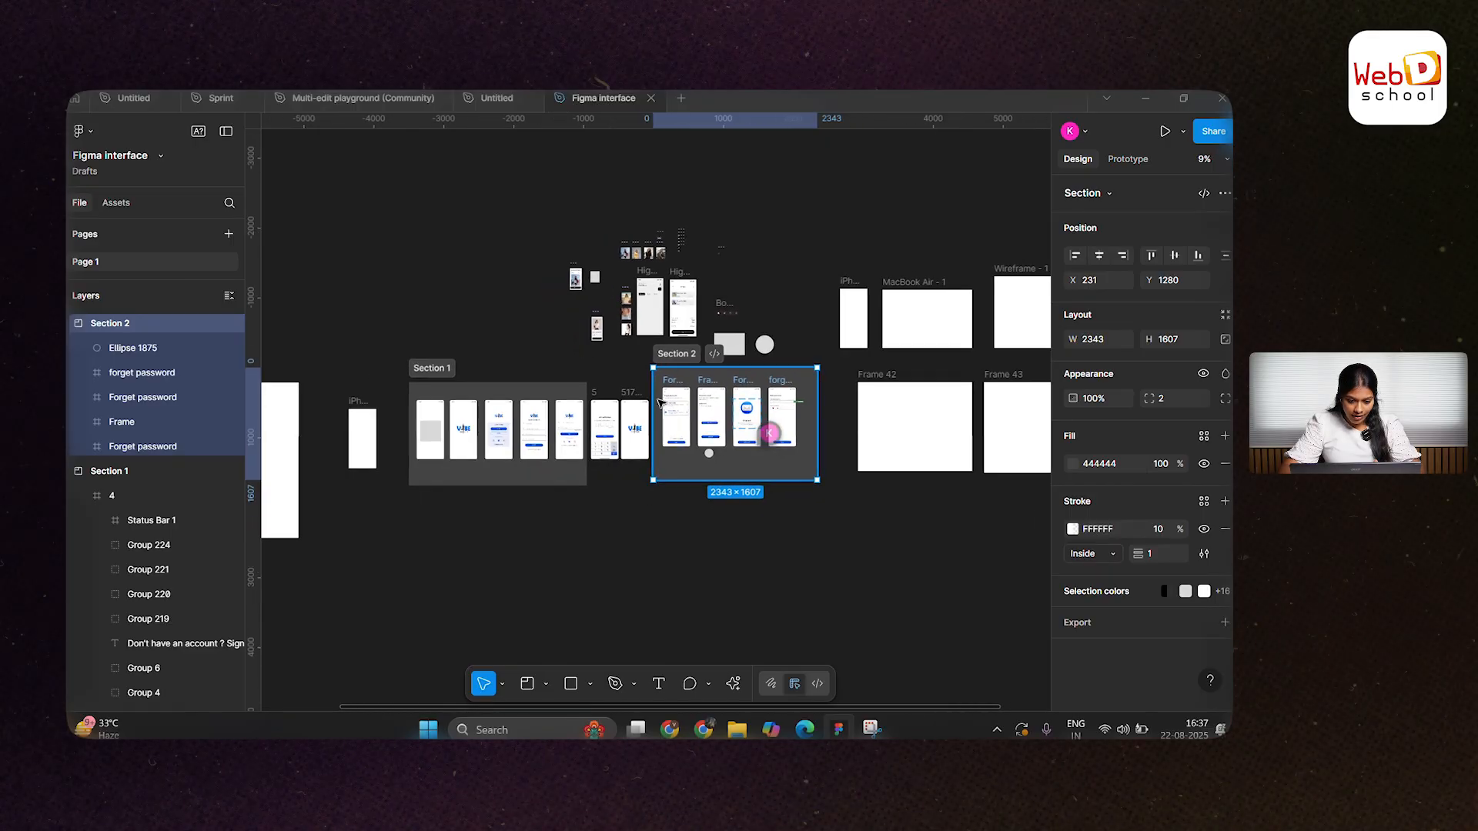
pyautogui.moveTo(660, 402); pyautogui.dragTo(467, 537)
pyautogui.scroll(4, 493, 539)
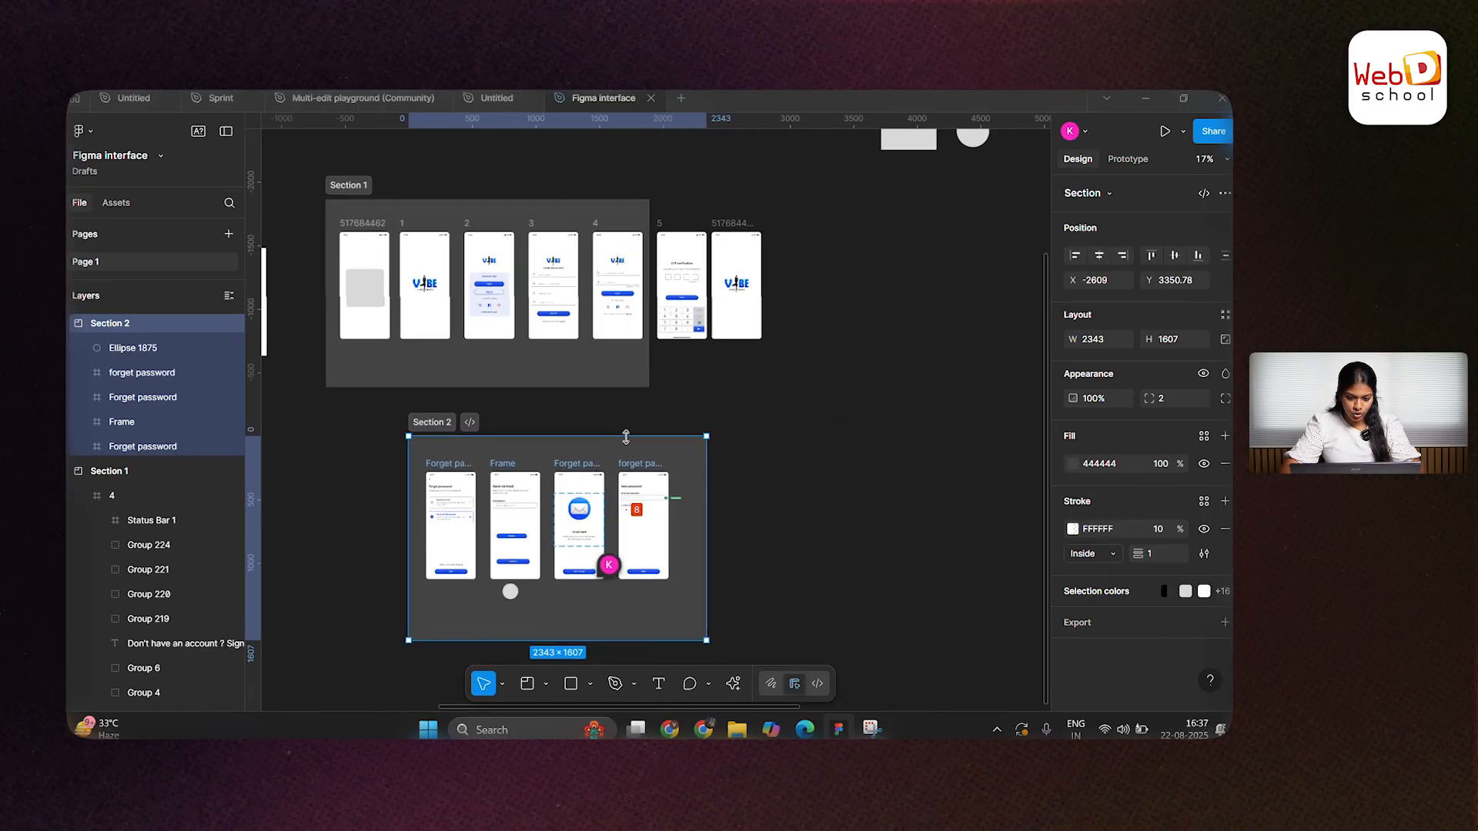
pyautogui.scroll(-4, 626, 437)
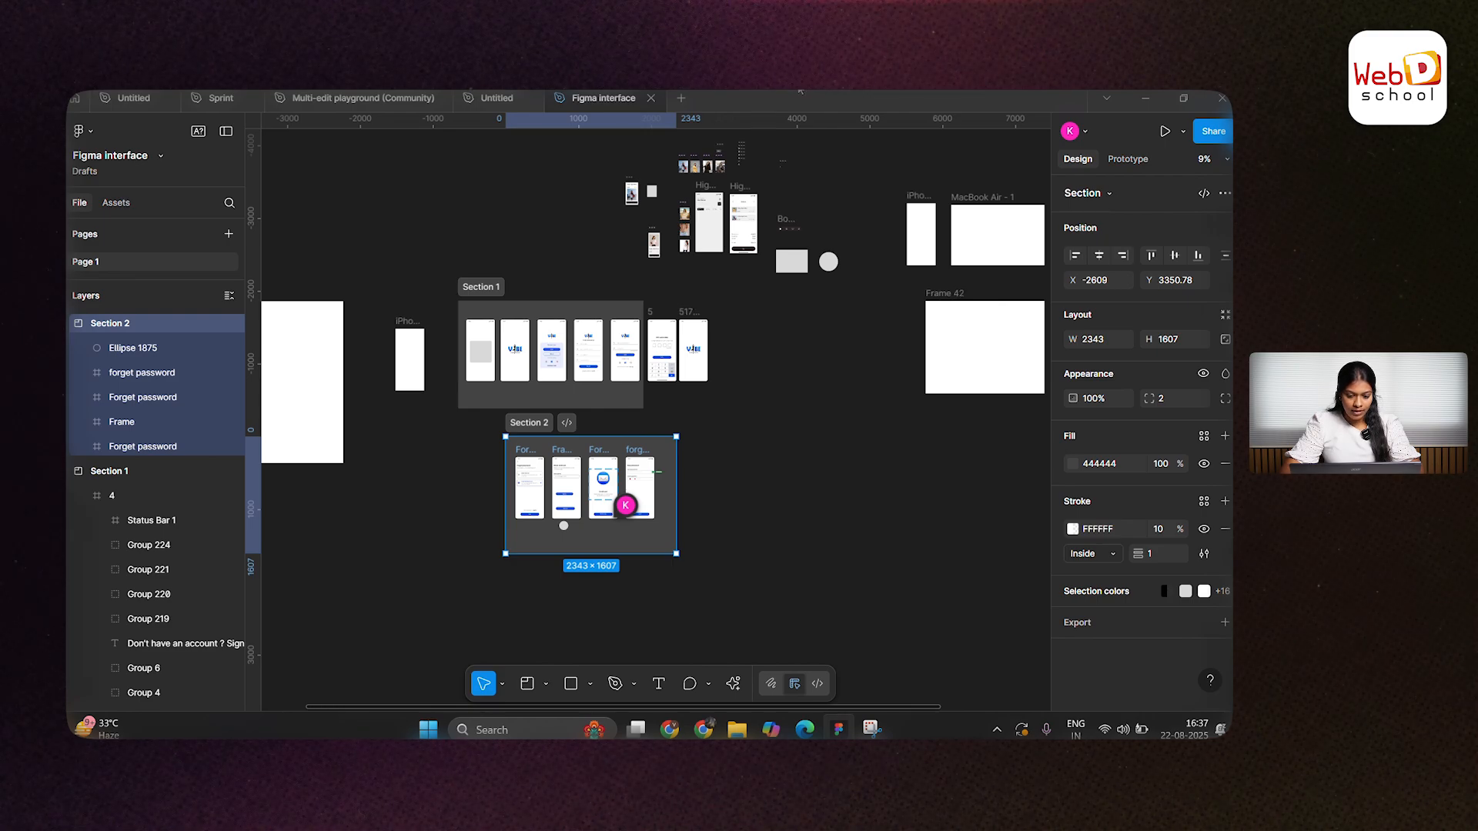
pyautogui.scroll(5, 525, 261)
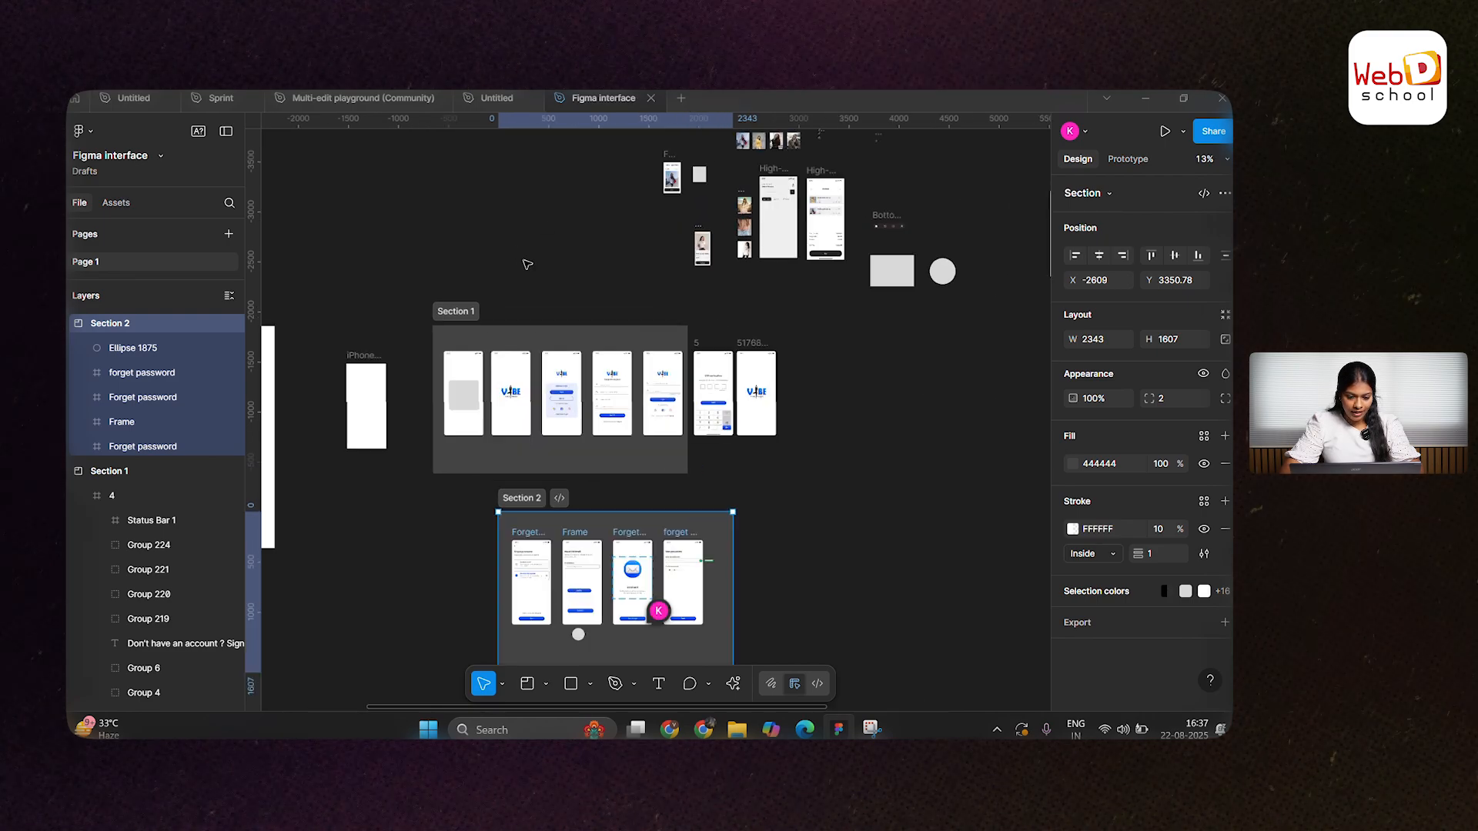
pyautogui.scroll(-3, 548, 219)
pyautogui.moveTo(330, 153)
pyautogui.mouseDown()
pyautogui.moveTo(409, 159)
pyautogui.moveTo(317, 158)
pyautogui.mouseUp()
pyautogui.scroll(-4, 508, 296)
pyautogui.scroll(-1, 486, 315)
# Step: Undo the accidental change to Group 10 and move Section 2 to about X 187.5, Y 3866
pyautogui.moveTo(474, 353); pyautogui.dragTo(471, 381)
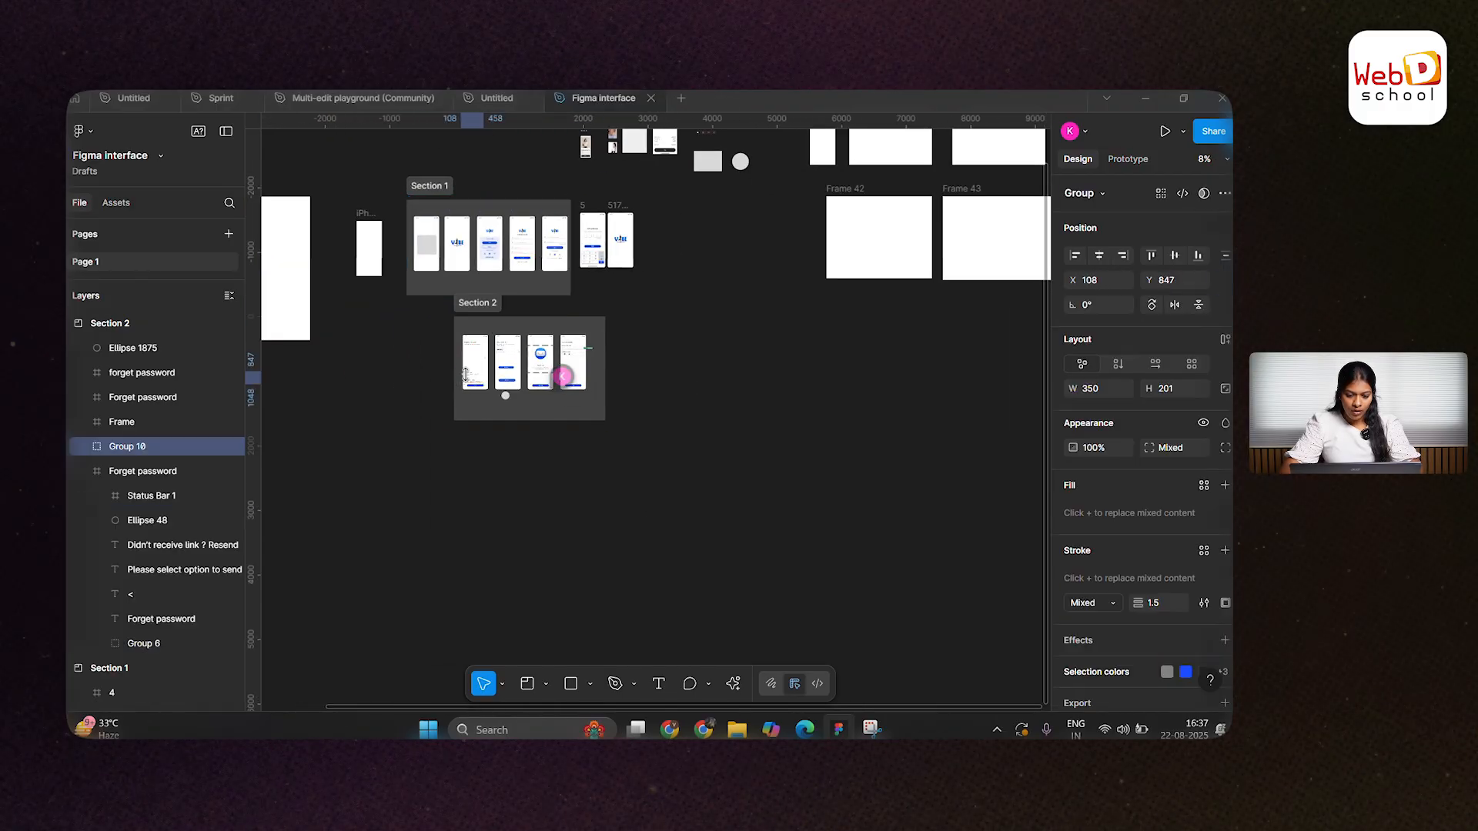
pyautogui.scroll(1, 472, 351)
pyautogui.hotkey('ctrl', 'z')
pyautogui.moveTo(491, 308); pyautogui.dragTo(679, 345)
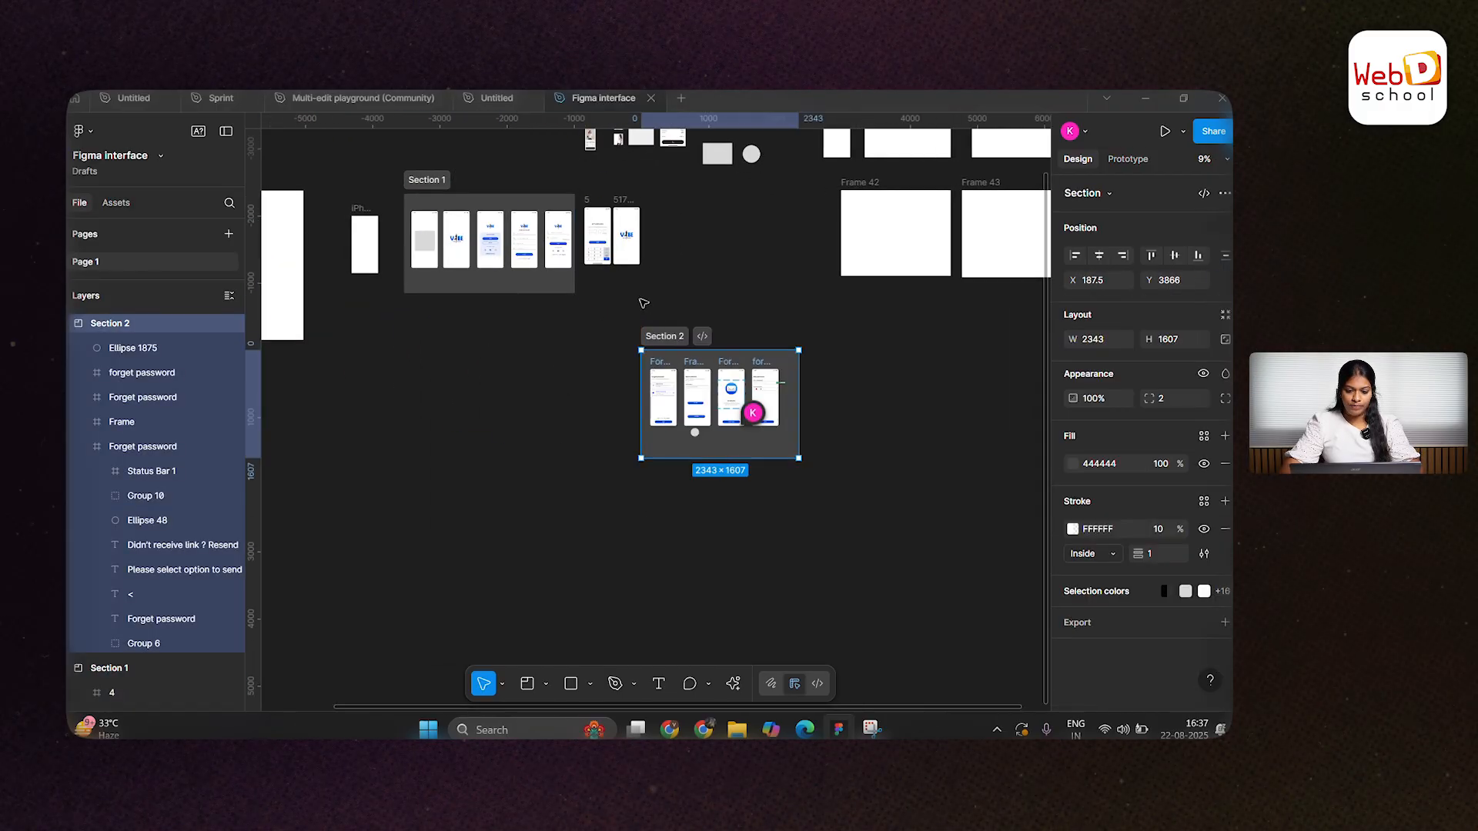
# Step: Draw a section about 1458 × 1970 around frame 5 and the adjacent logo frame, and move it below Section 1
pyautogui.hotkey('shift', 's')
pyautogui.moveTo(574, 172); pyautogui.dragTo(674, 304)
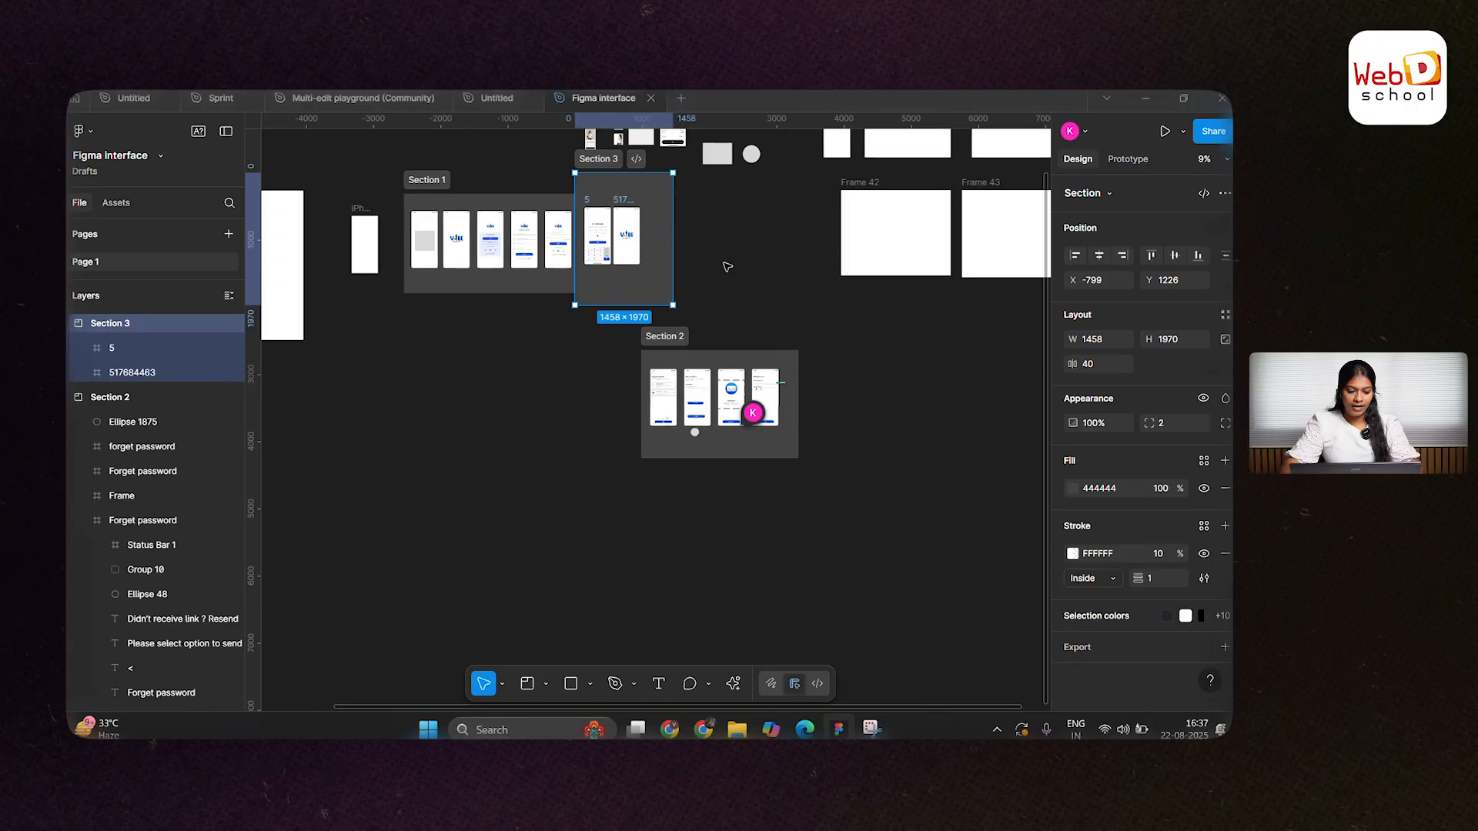
pyautogui.moveTo(599, 159)
pyautogui.mouseDown()
pyautogui.moveTo(501, 389)
pyautogui.moveTo(501, 347)
pyautogui.mouseUp()
pyautogui.click(693, 248)
# Step: Ungroup Section 3, leaving frame 5 and the adjacent logo frame directly on the canvas
pyautogui.scroll(-2, 628, 261)
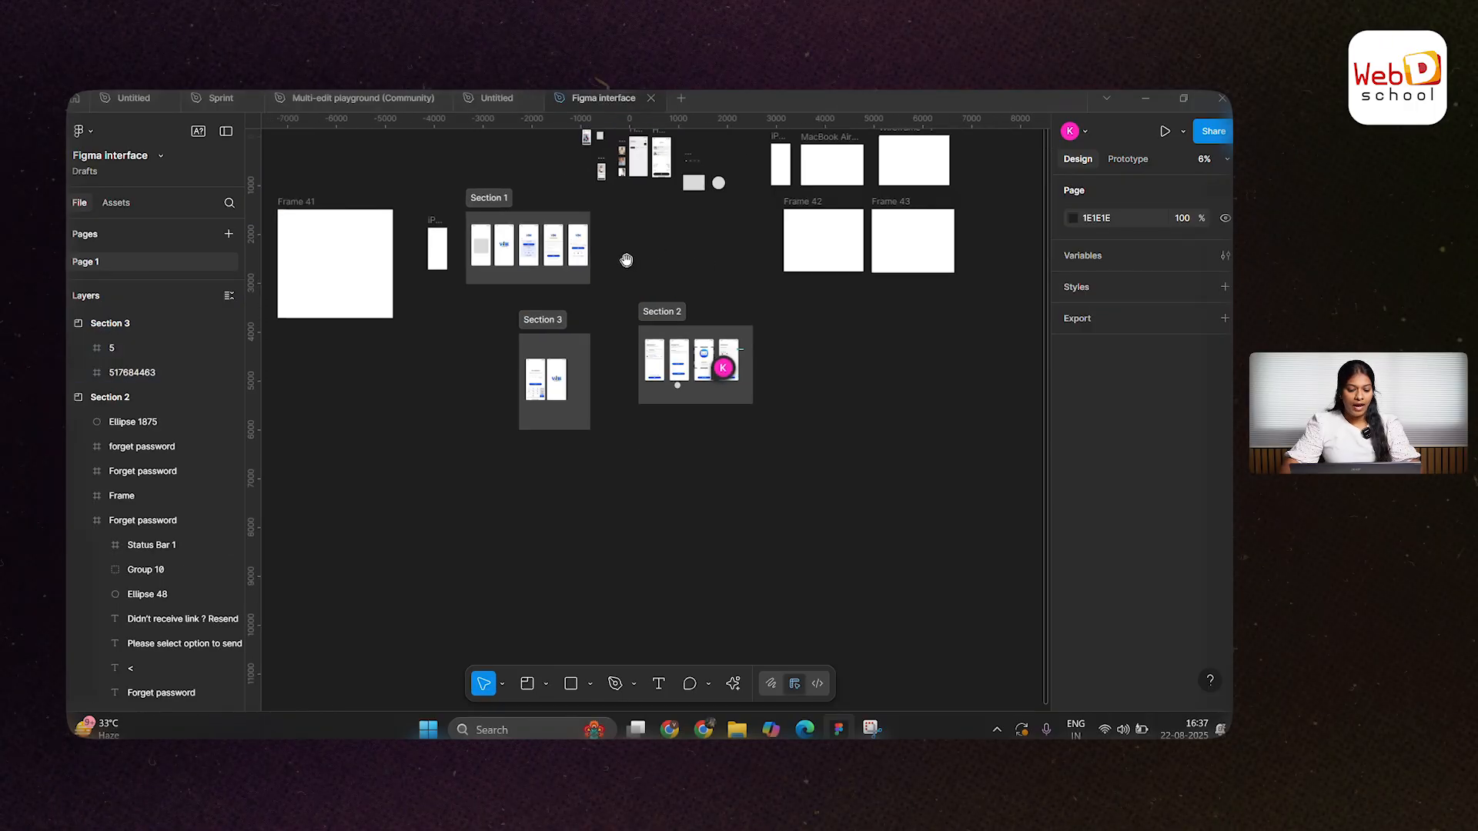
pyautogui.scroll(3, 628, 260)
pyautogui.click(468, 373)
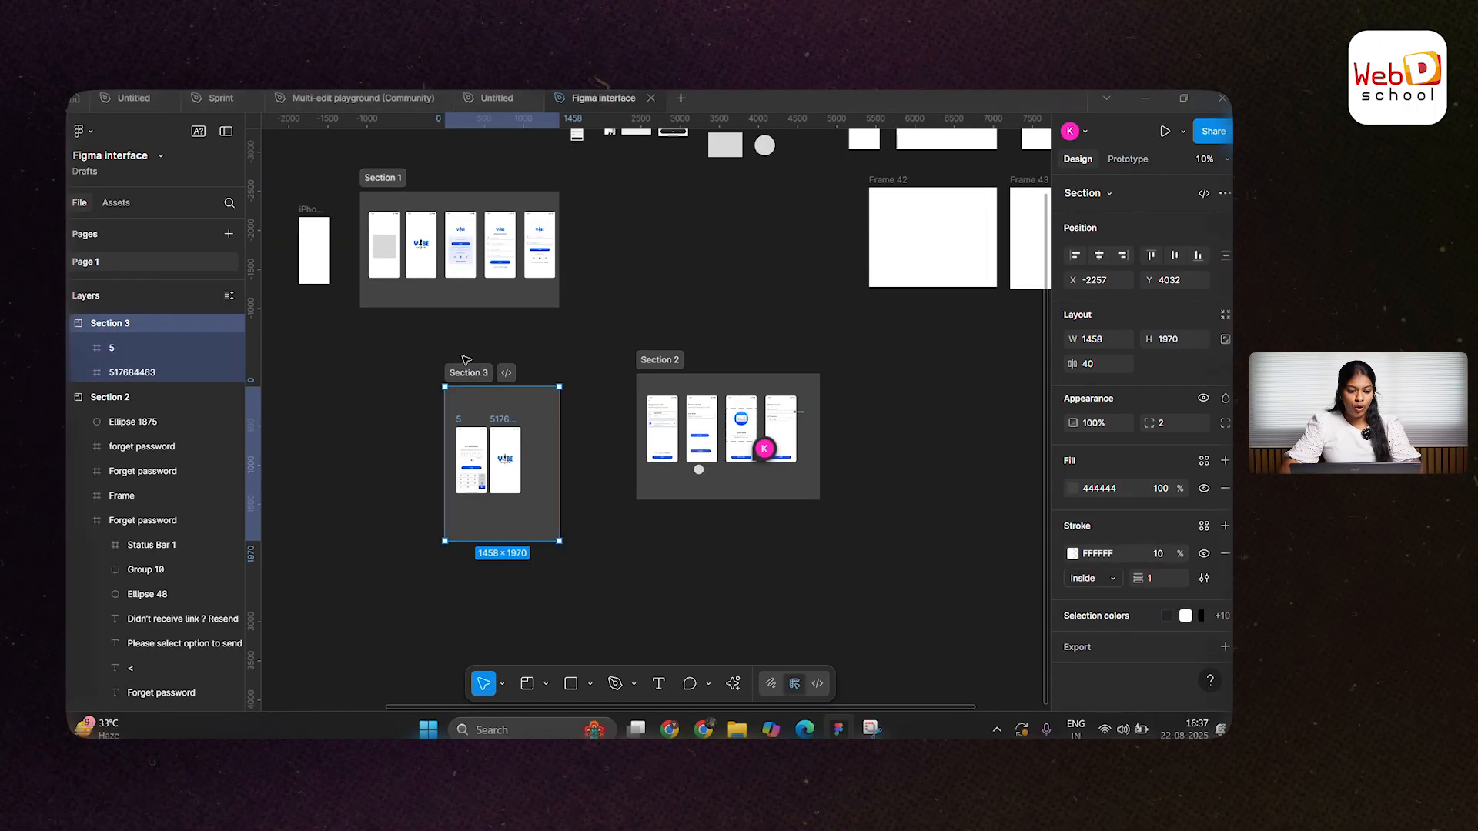
pyautogui.hotkey('ctrl', 'shift', 'g')
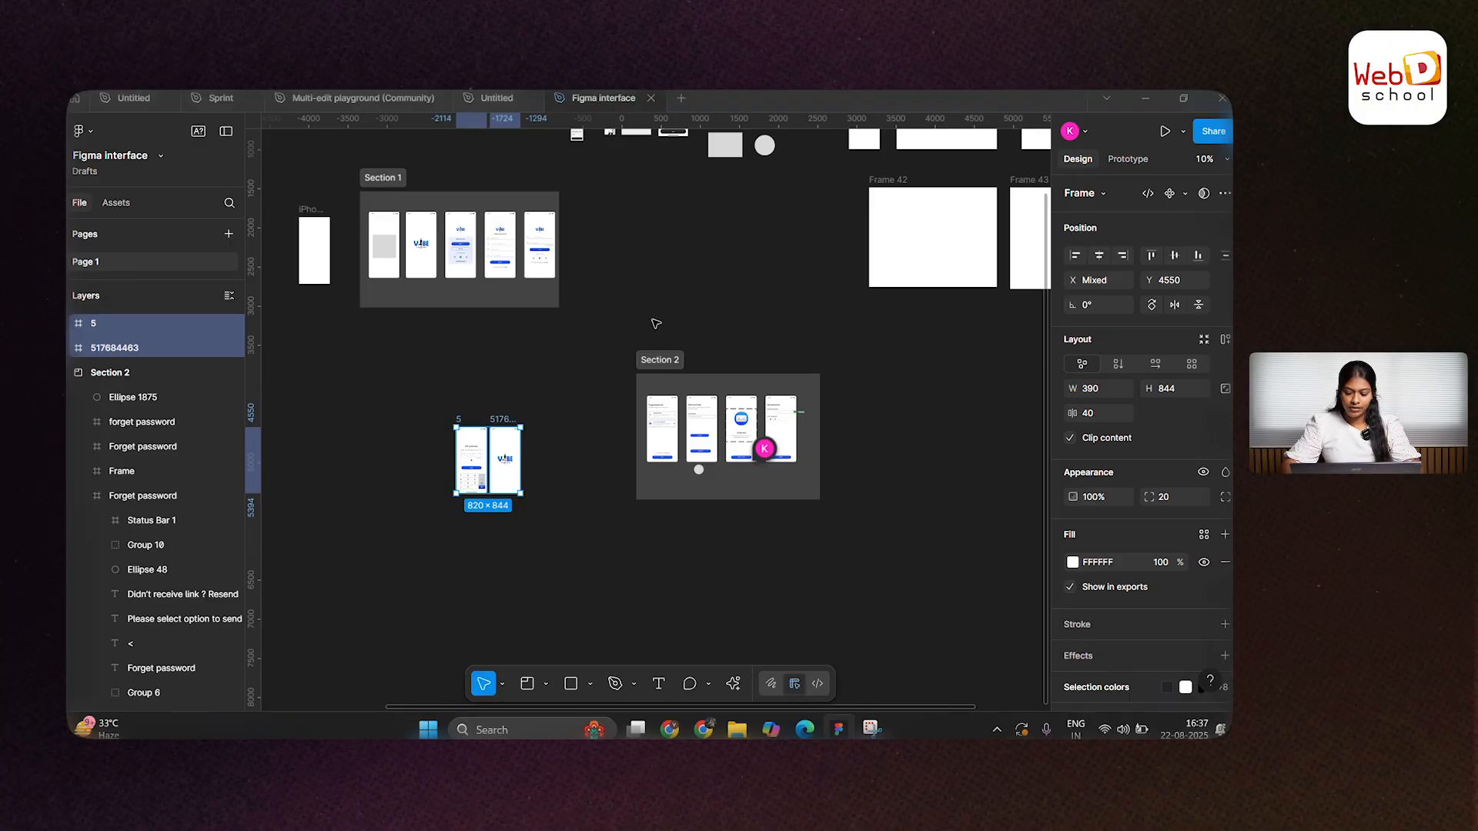
# Step: Delete Section 2, undo the deletion, and ungroup the section so the forget password frames stay on the canvas
pyautogui.click(703, 263)
pyautogui.scroll(3, 703, 263)
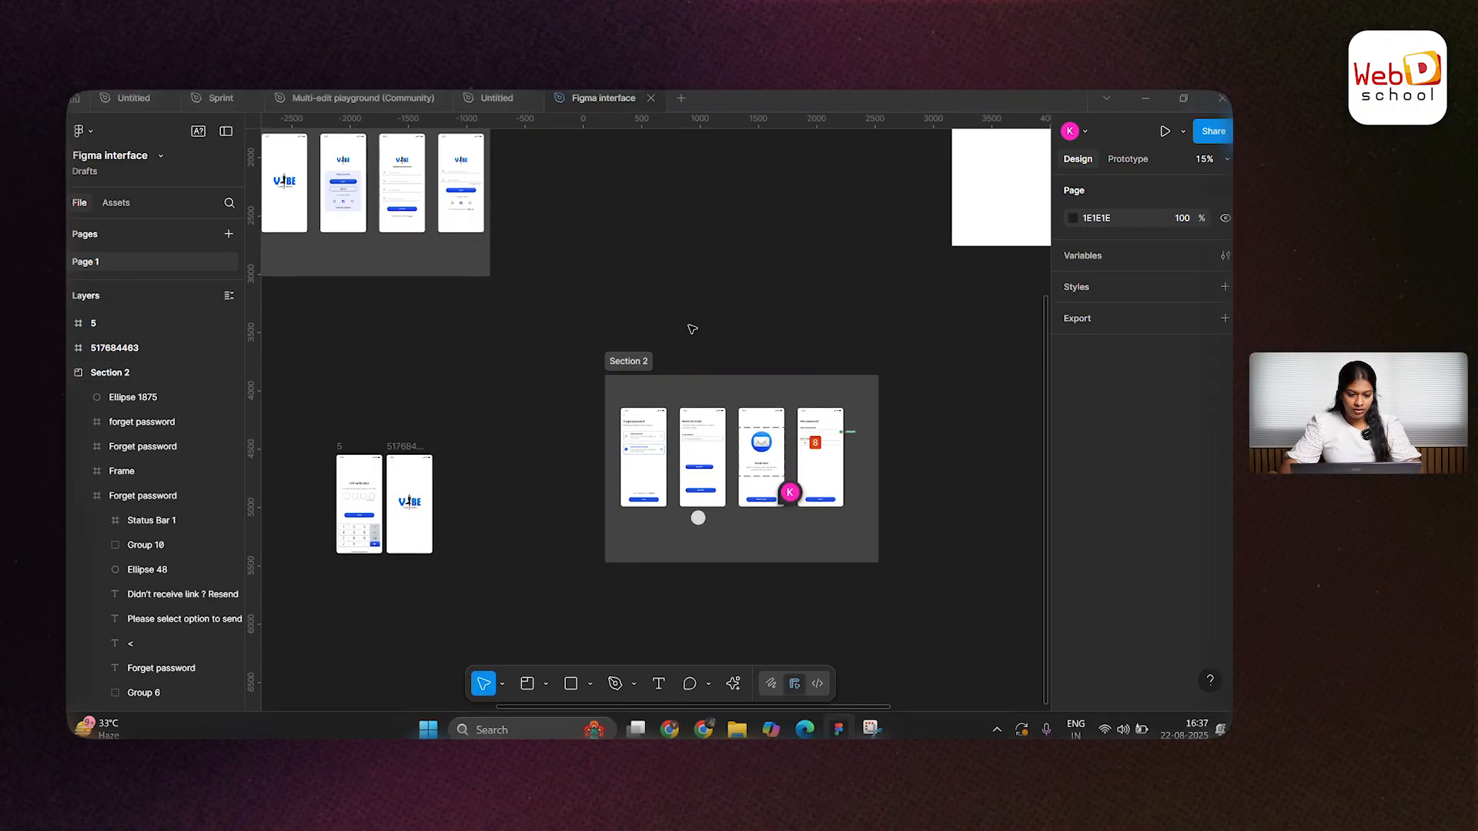
pyautogui.click(631, 359)
pyautogui.press('Delete')
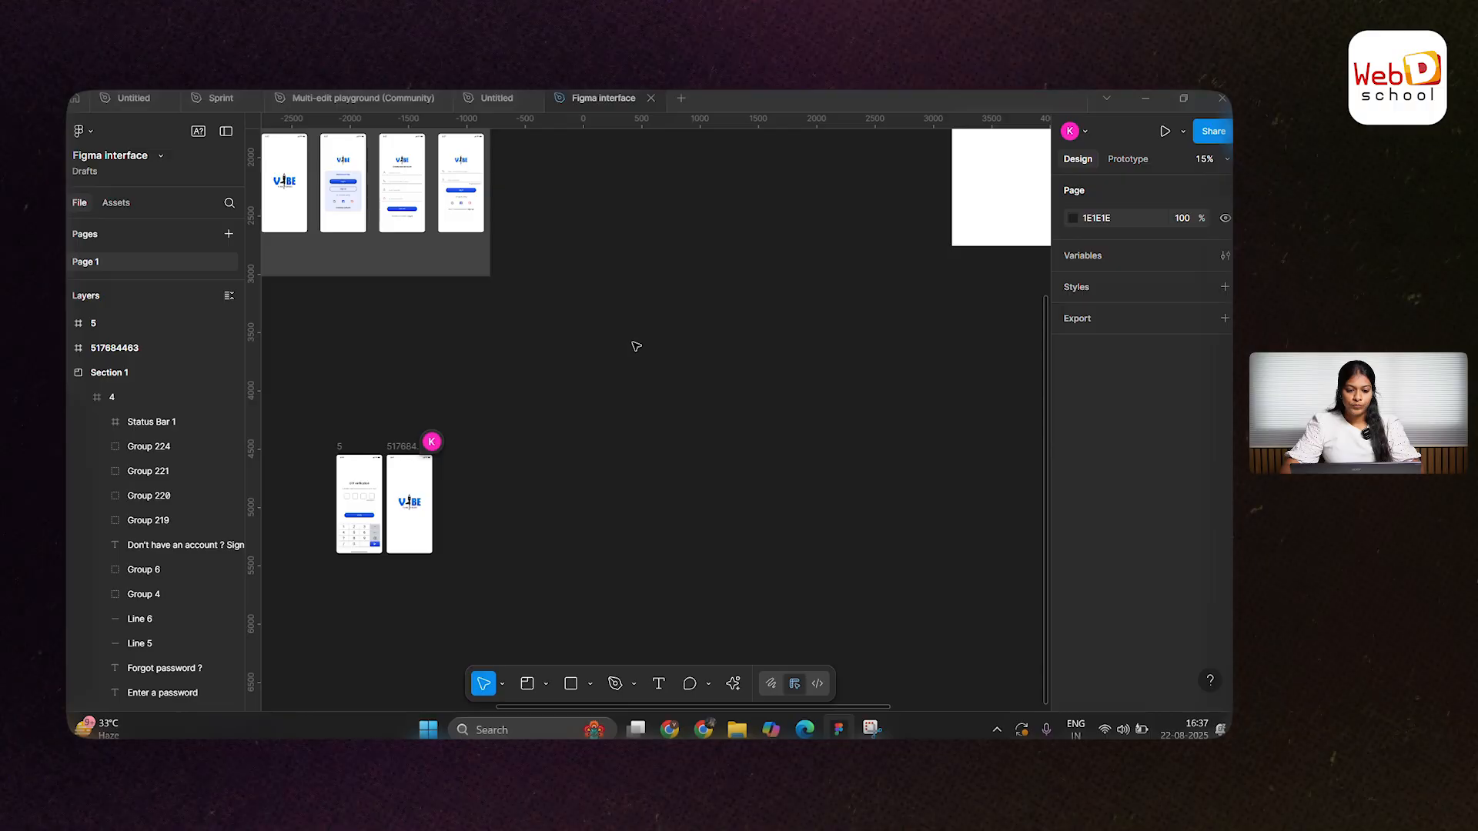
pyautogui.hotkey('ctrl', 'z')
pyautogui.hotkey('ctrl', 'shift', 'g')
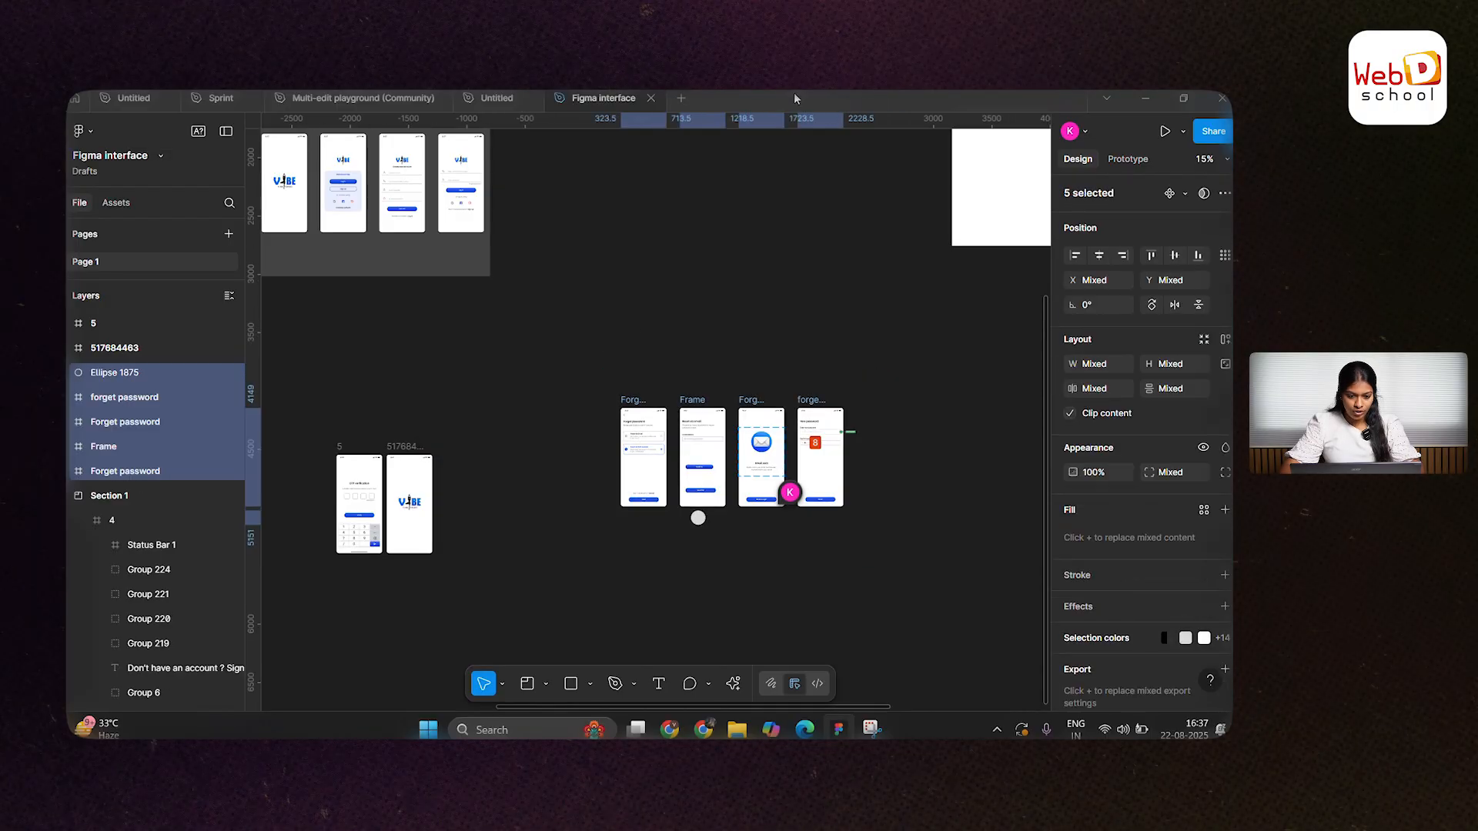
# Step: Ungroup Section 1, leaving its five frames directly on the canvas
pyautogui.moveTo(694, 371); pyautogui.dragTo(908, 538)
pyautogui.click(431, 267)
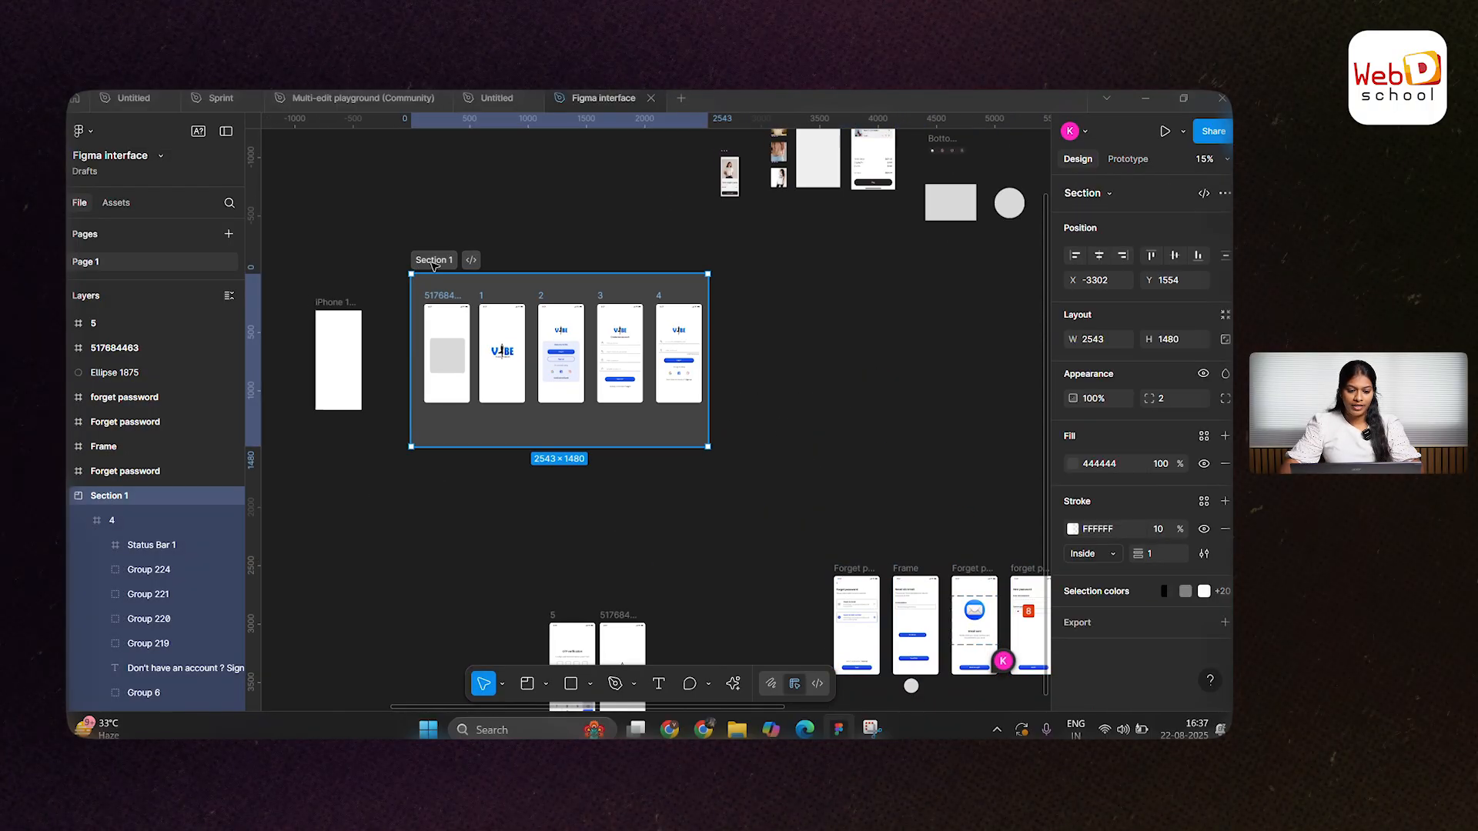
pyautogui.hotkey('ctrl', 'shift', 'g')
pyautogui.moveTo(652, 439); pyautogui.dragTo(609, 416)
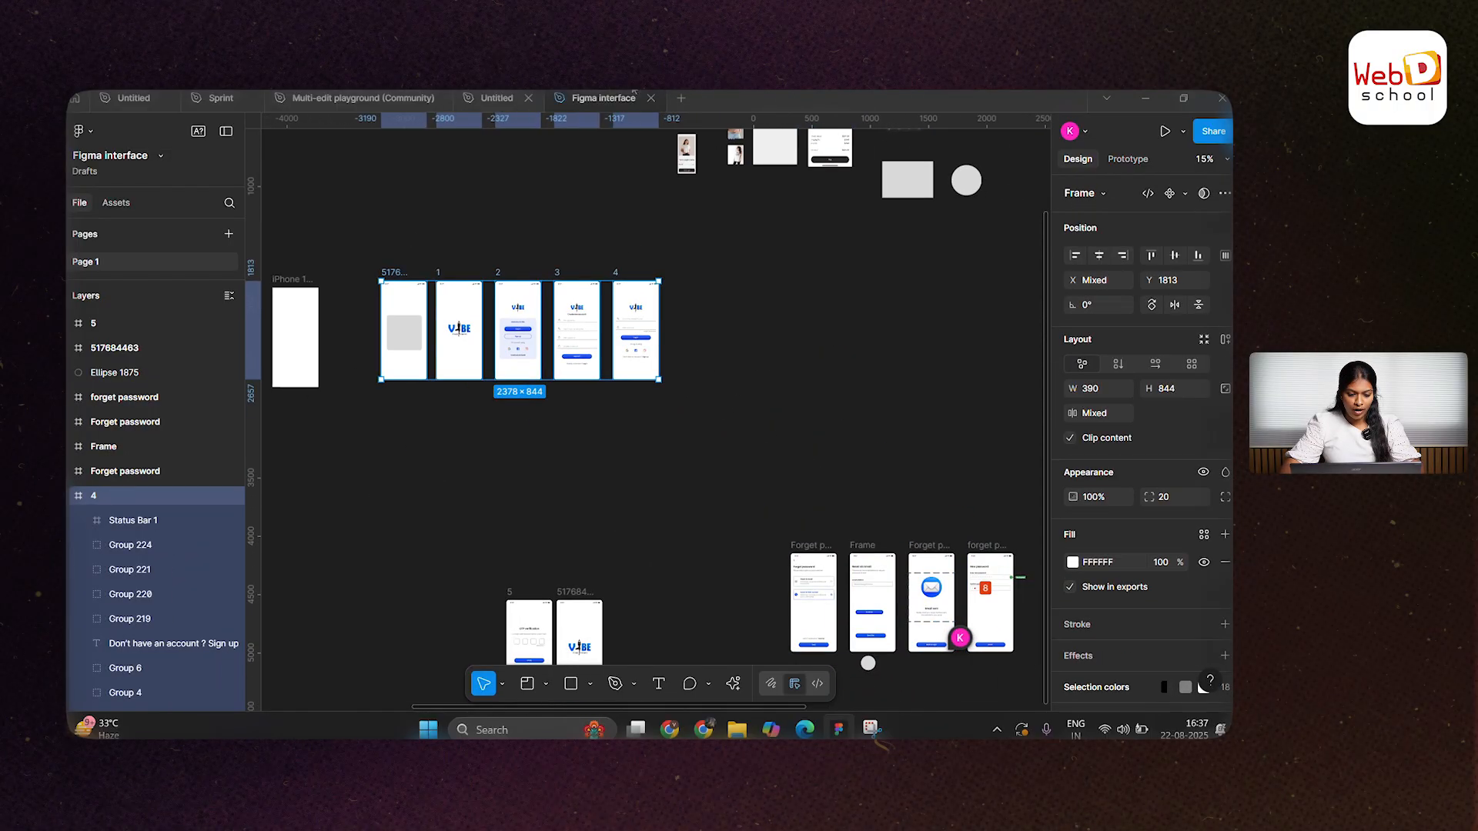
pyautogui.click(734, 494)
pyautogui.moveTo(745, 450); pyautogui.dragTo(723, 395)
pyautogui.scroll(-3, 797, 442)
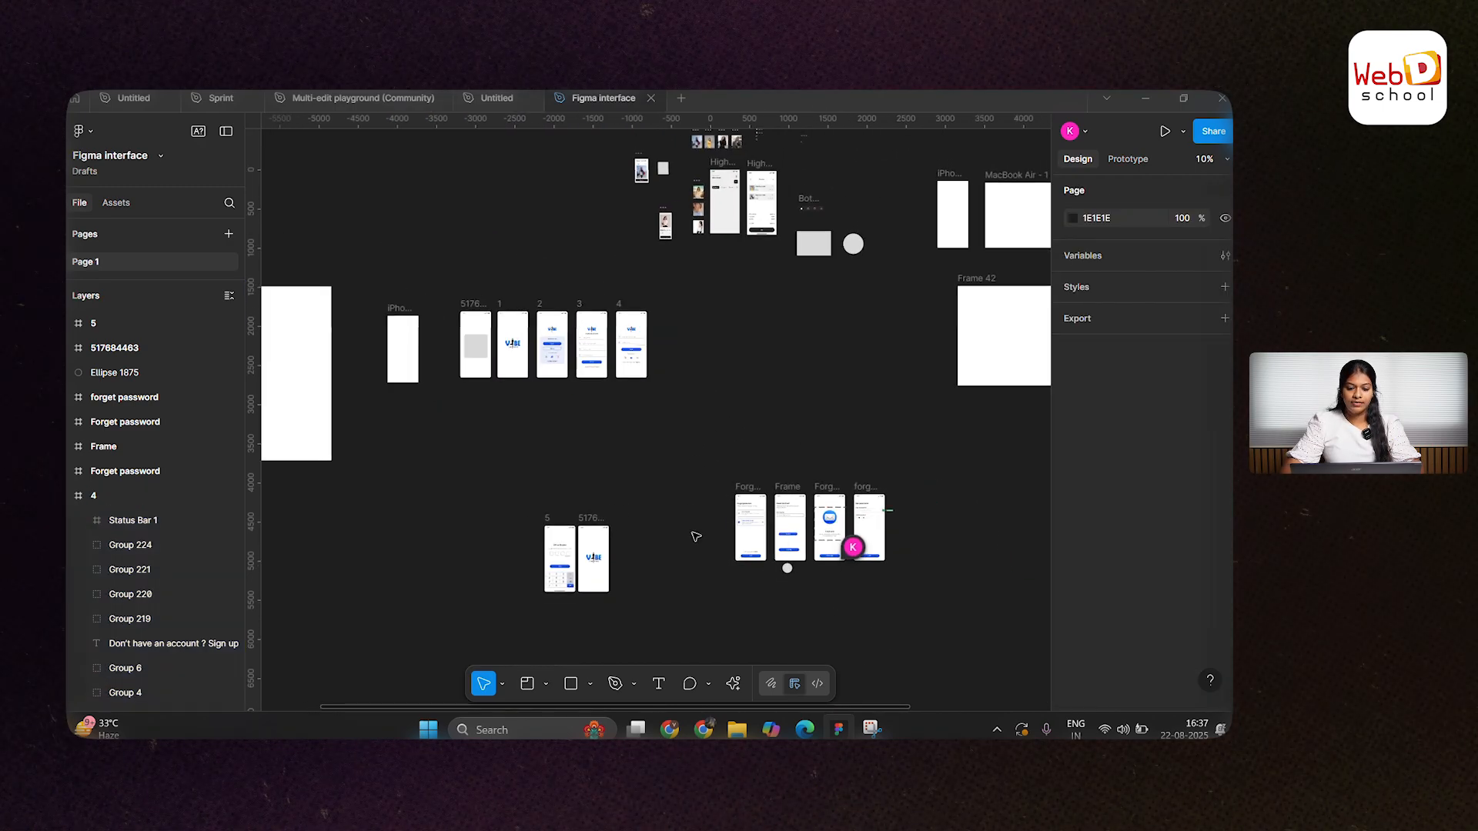
# Step: Draw a slice about 390 × 307 over the OTP verification text and code boxes in frame 5
pyautogui.click(546, 684)
pyautogui.click(590, 654)
pyautogui.scroll(5, 592, 566)
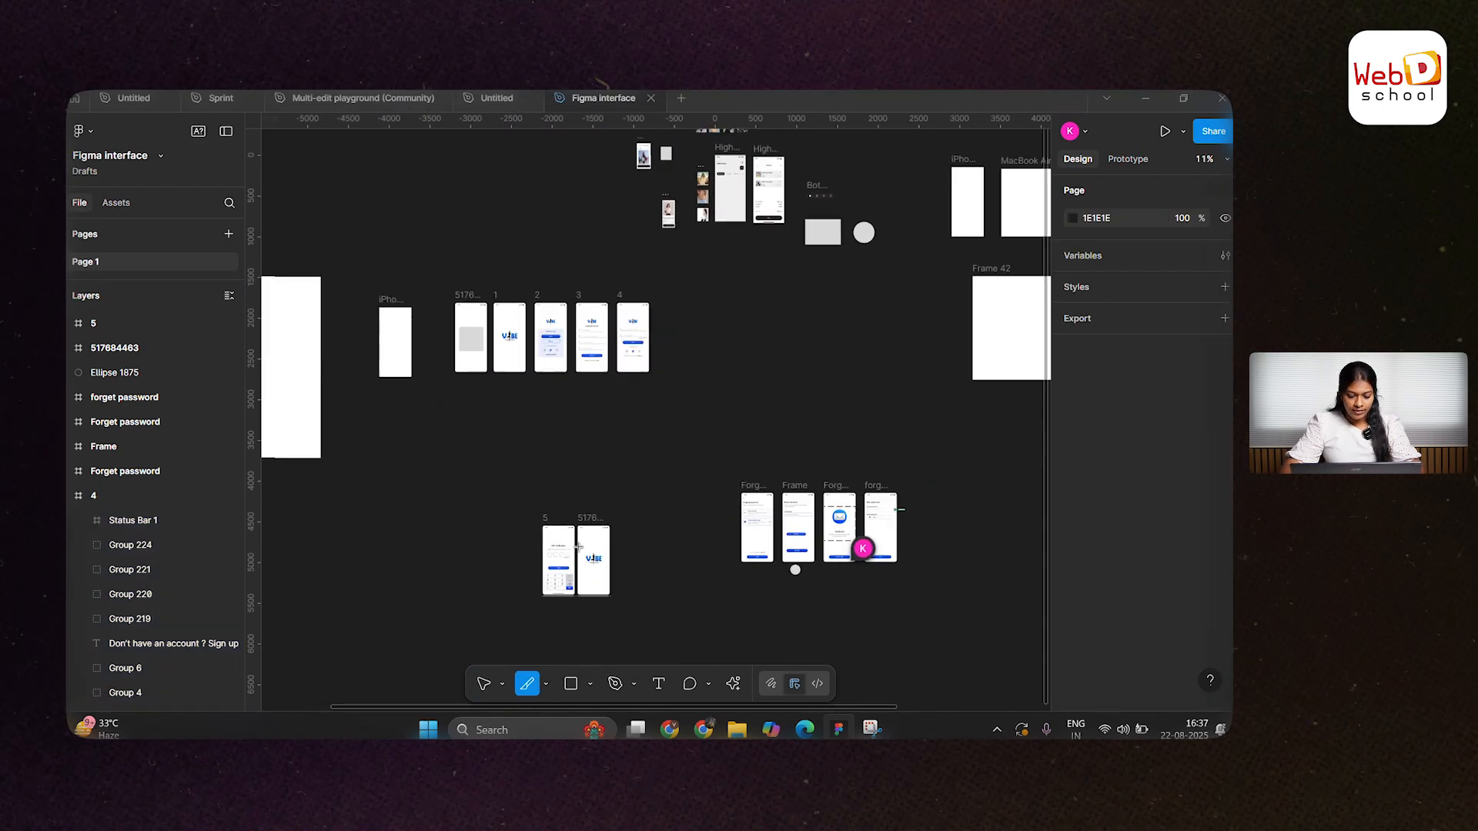
pyautogui.scroll(3, 618, 591)
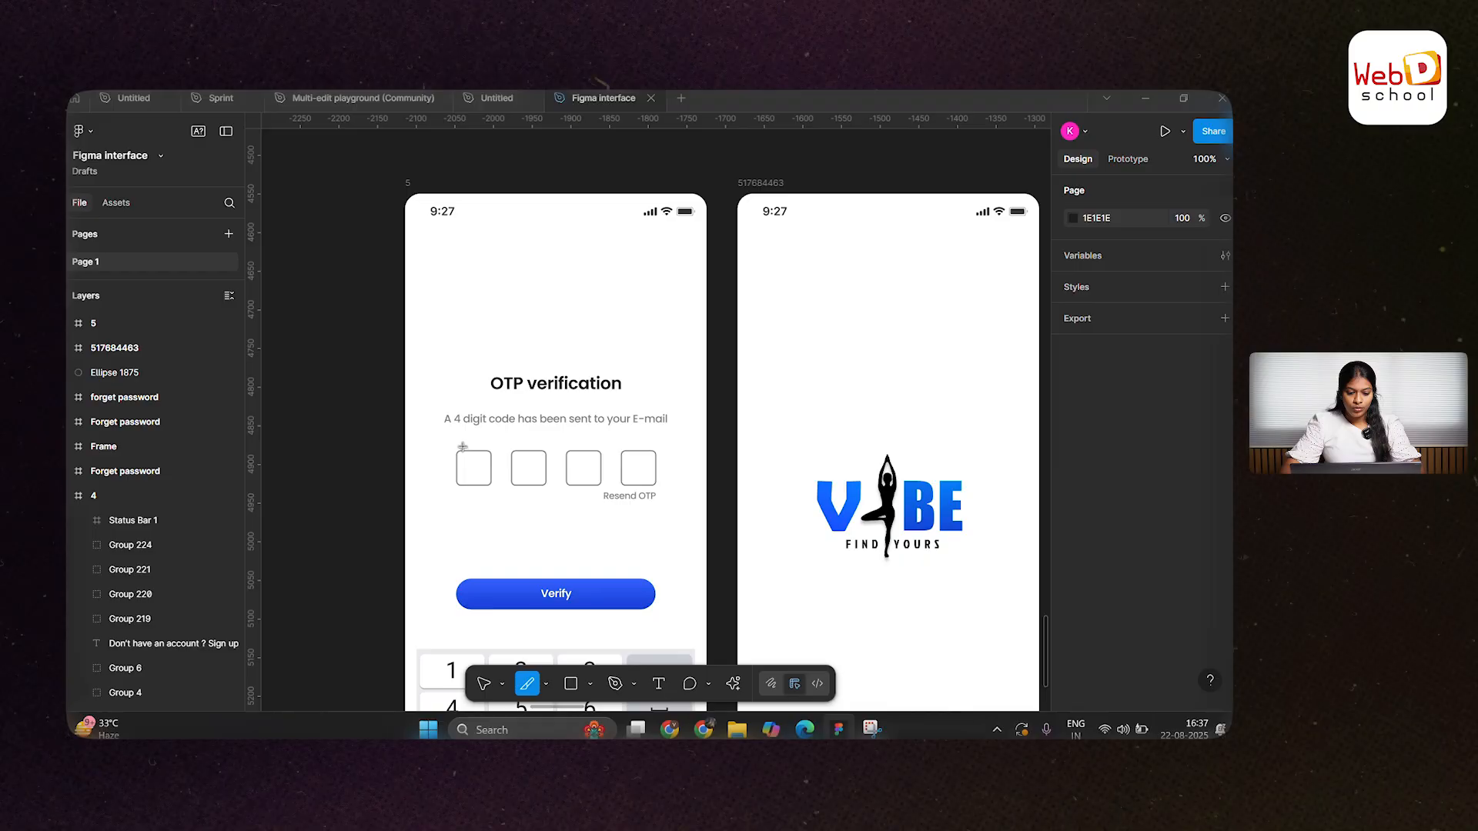
pyautogui.scroll(1, 463, 446)
pyautogui.moveTo(395, 311); pyautogui.dragTo(739, 599)
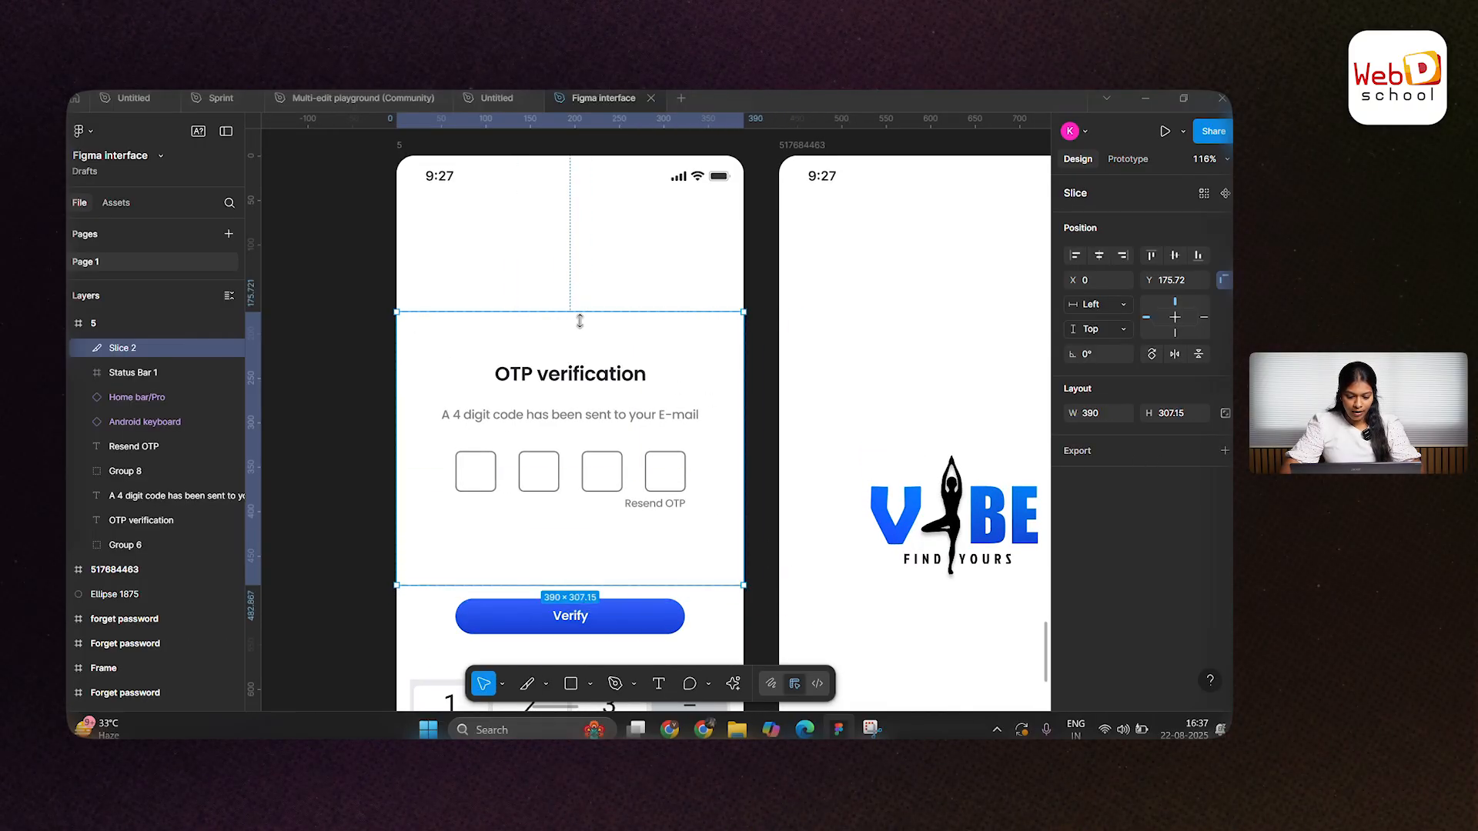
# Step: Add an export setting with preview to the slice and move it over the Verify button and keypad, to about X -3, Y 430
pyautogui.click(1224, 451)
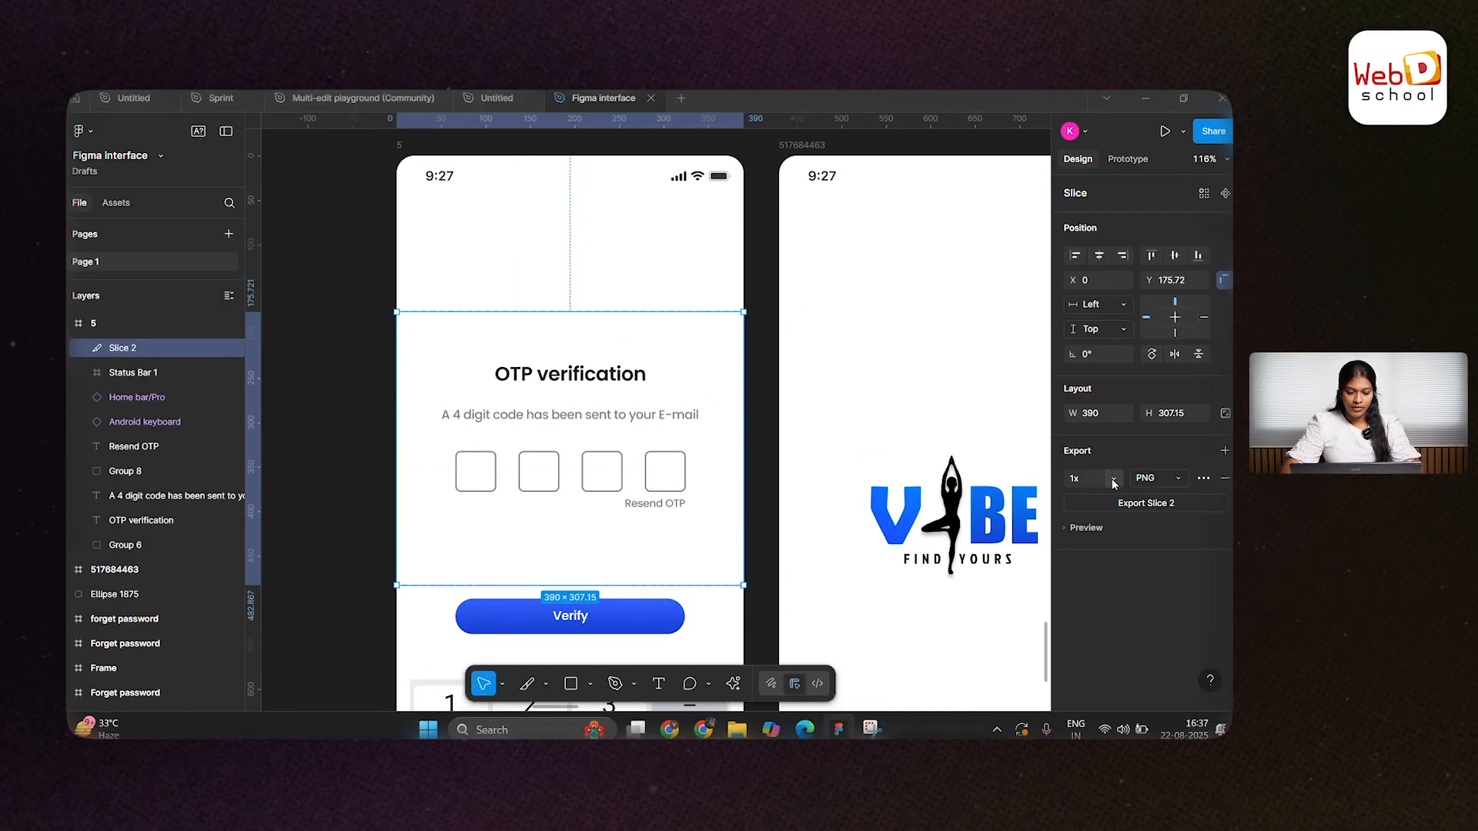
pyautogui.click(1085, 529)
pyautogui.scroll(-5, 571, 383)
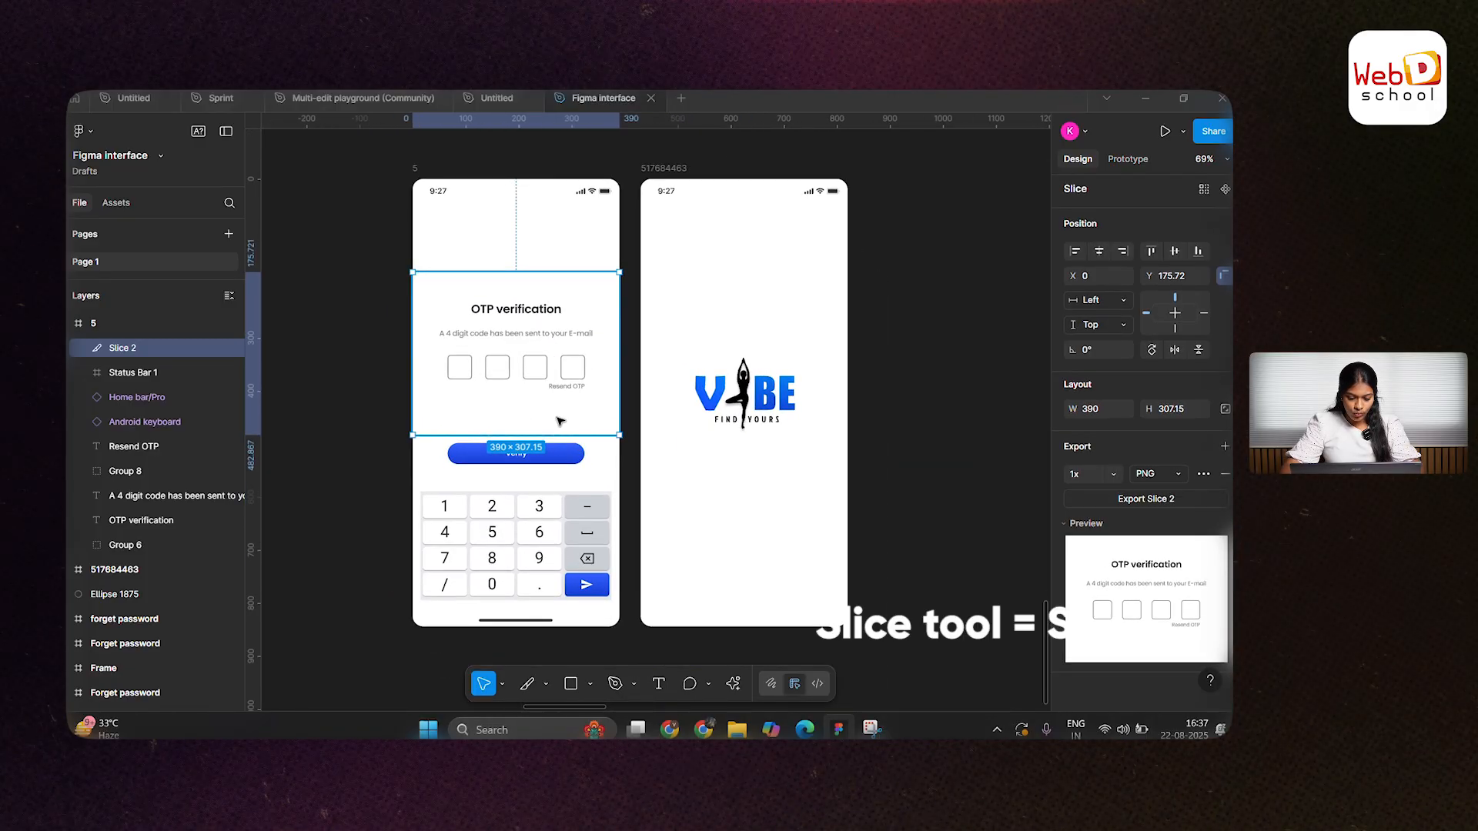
pyautogui.moveTo(562, 424); pyautogui.dragTo(562, 408)
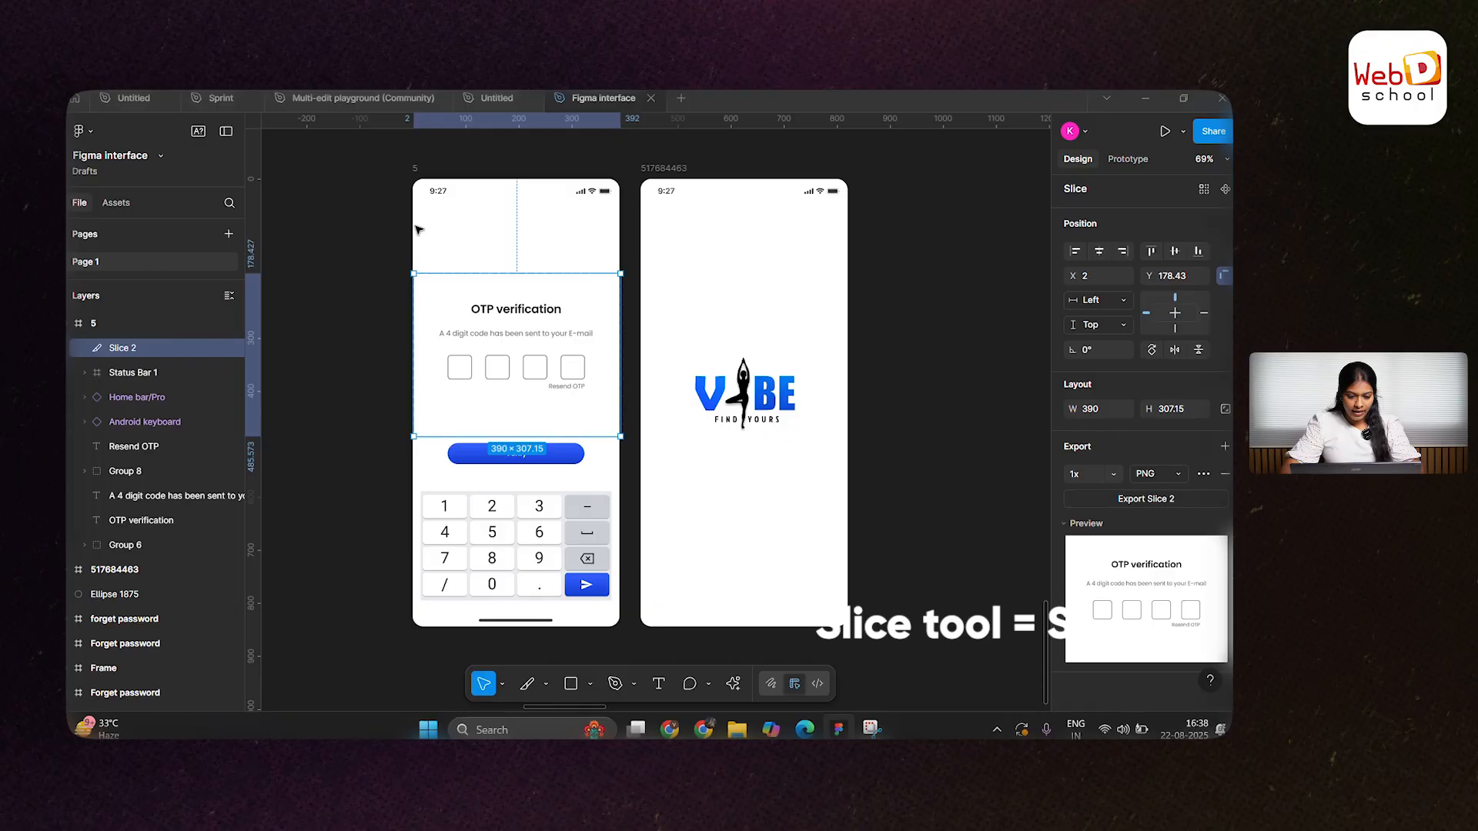
pyautogui.scroll(-1, 944, 568)
pyautogui.moveTo(884, 449); pyautogui.dragTo(781, 409)
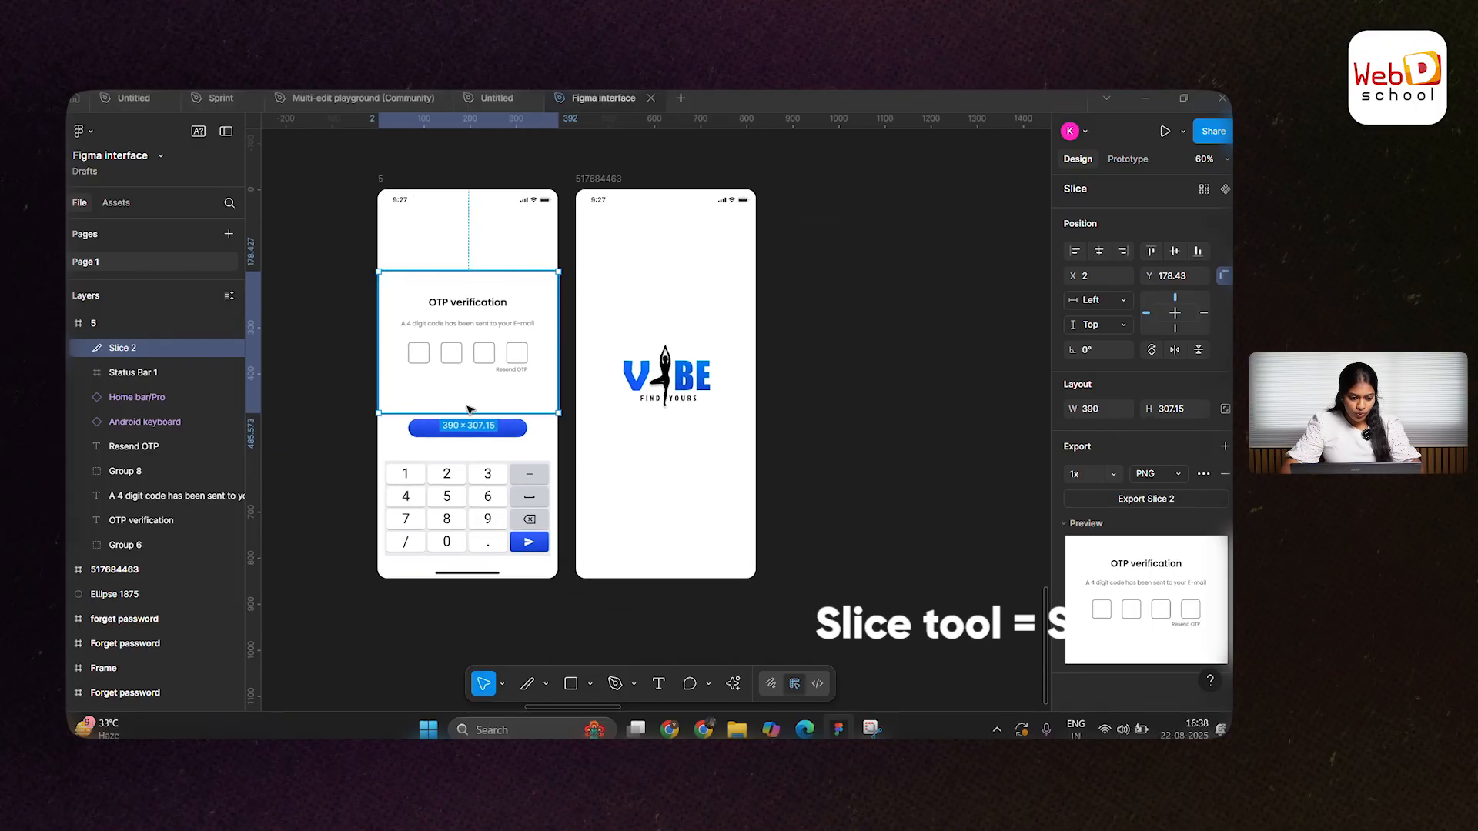
pyautogui.moveTo(428, 346); pyautogui.dragTo(463, 490)
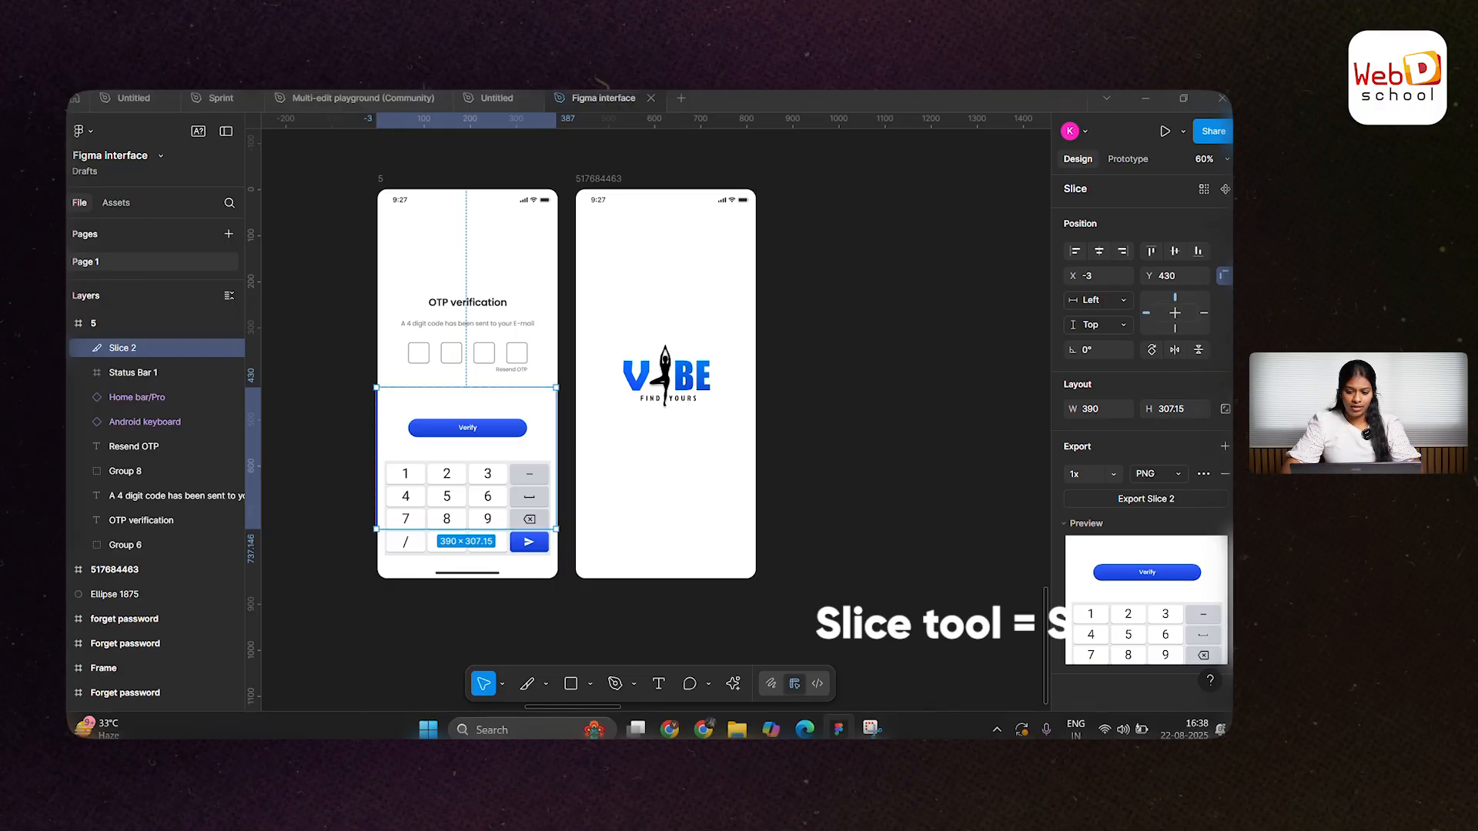
# Step: Set the slice's export format to JPEG and export it as Slice 2 into the Downloads folder
pyautogui.click(1159, 474)
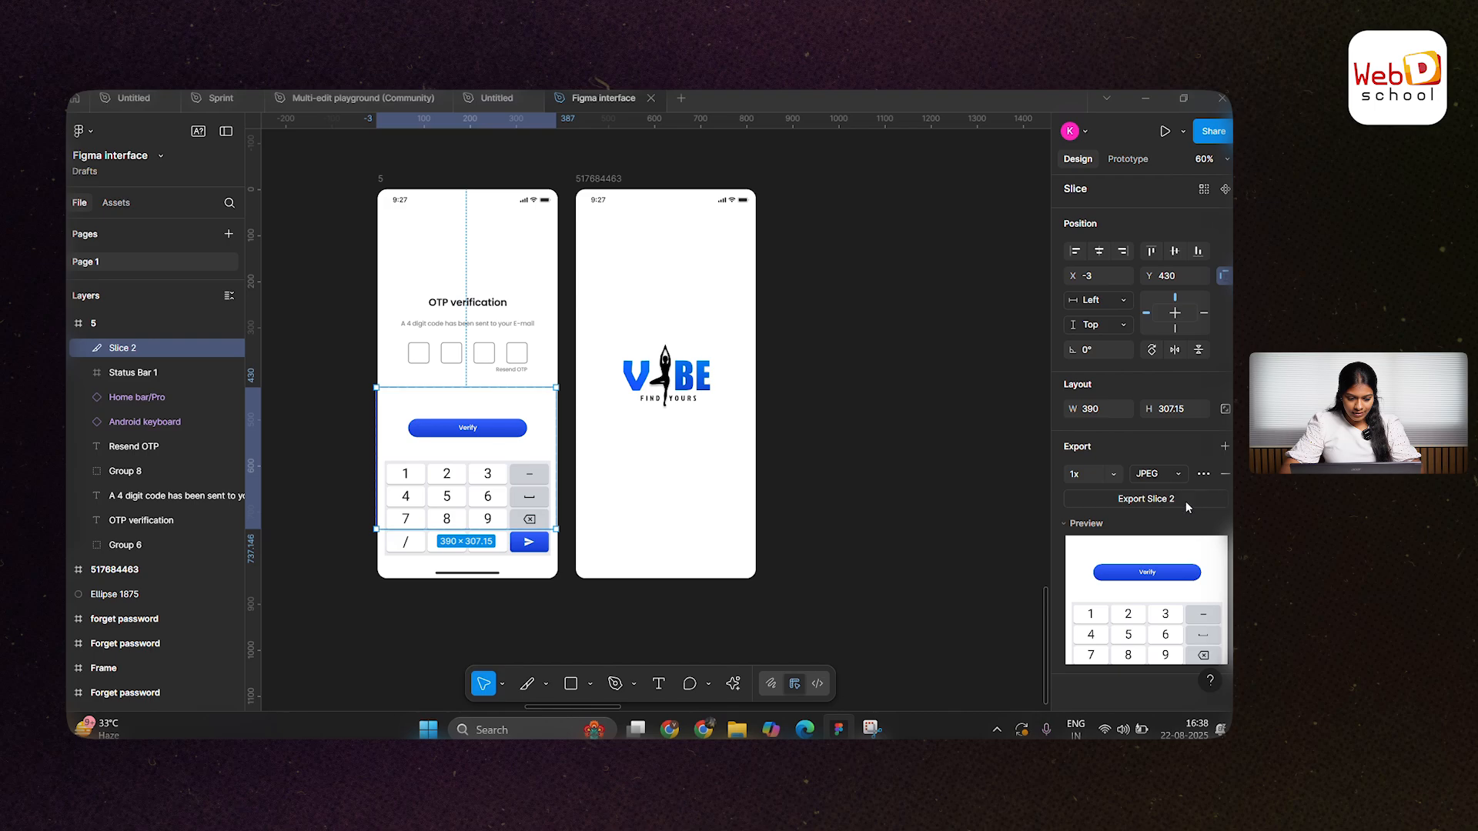
pyautogui.click(1185, 501)
pyautogui.click(141, 317)
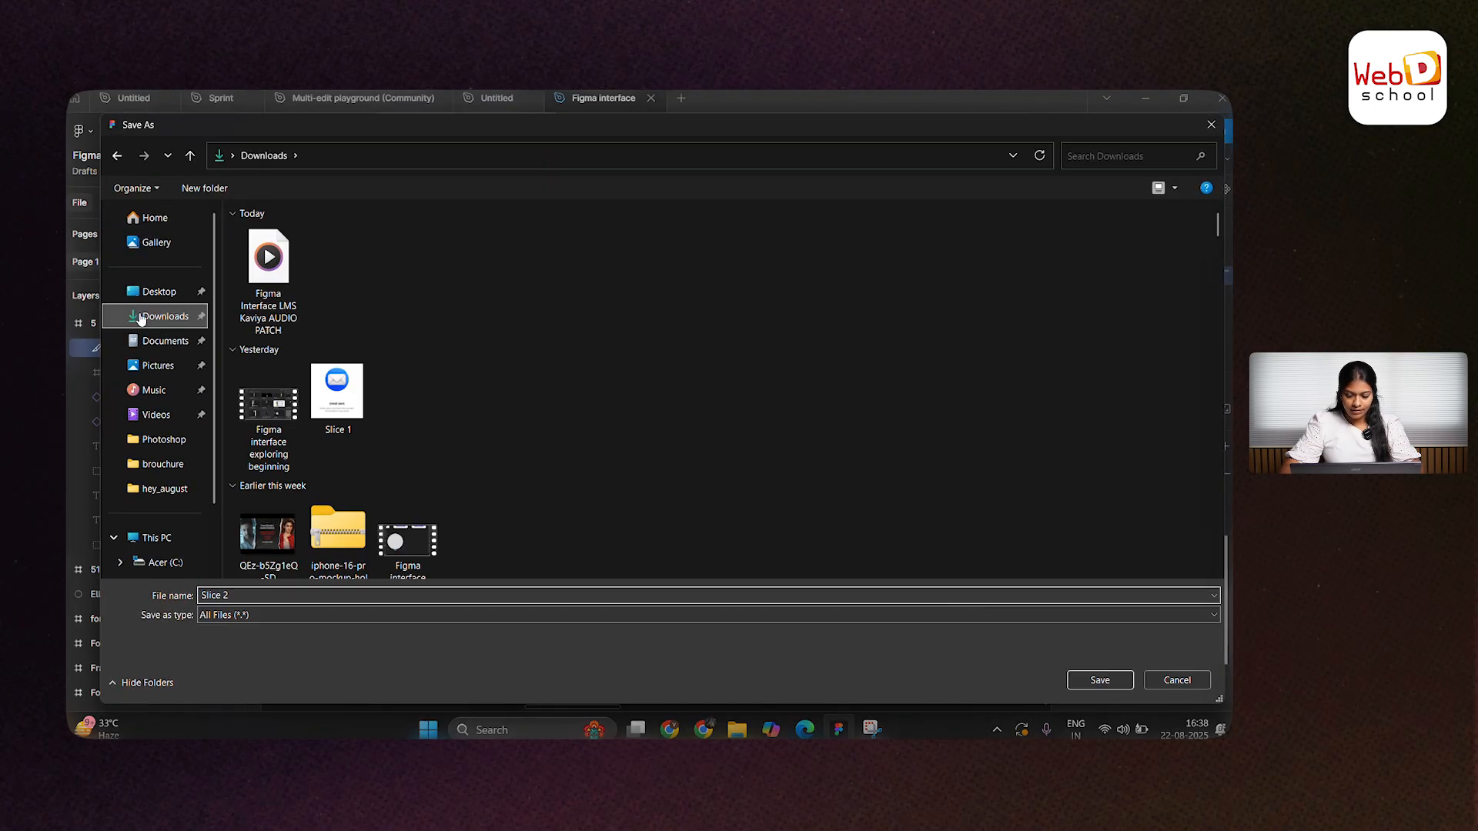
pyautogui.click(1090, 681)
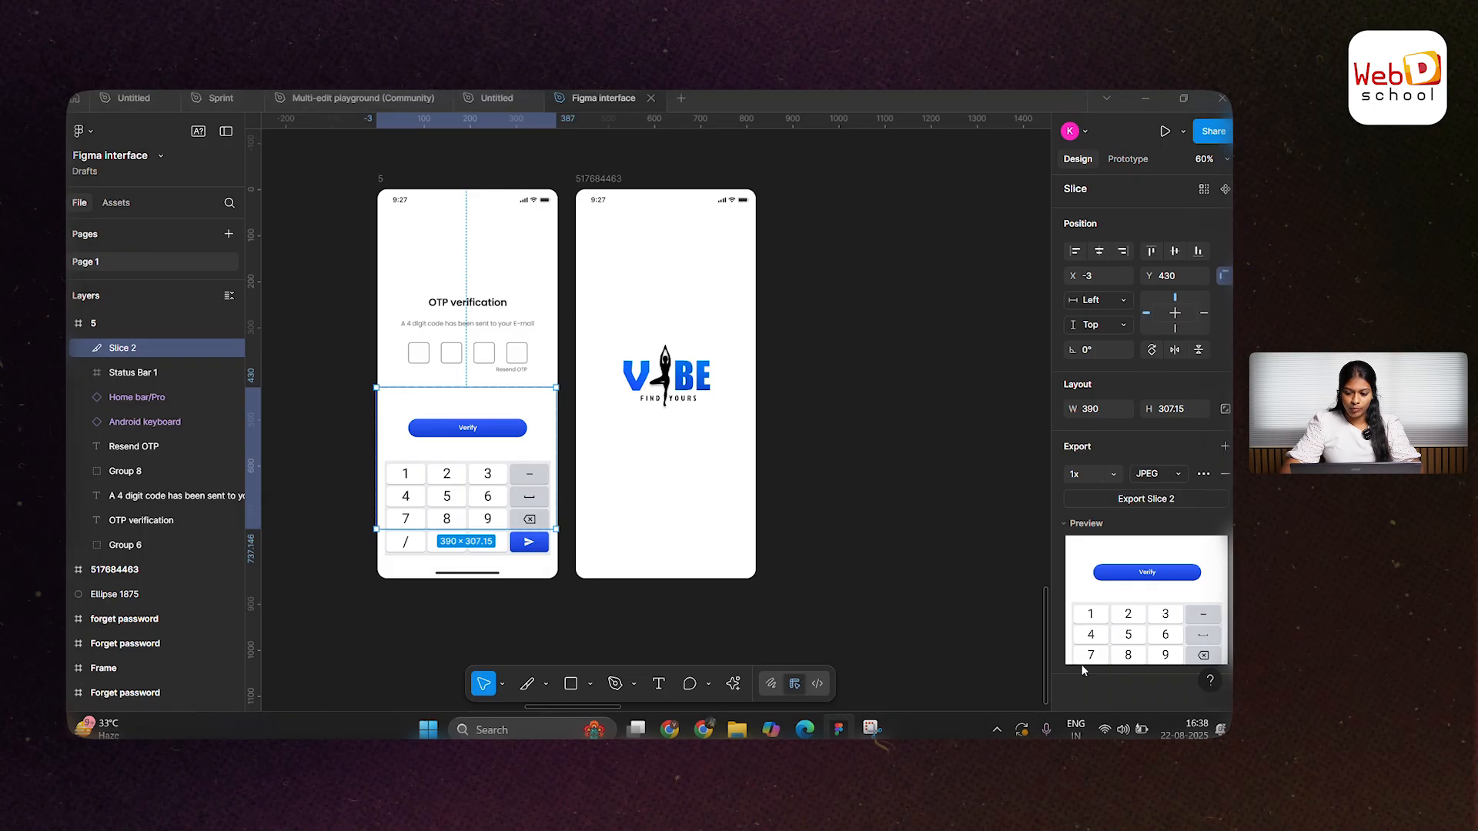
# Step: Open the exported Slice 2 image from Downloads in File Explorer, close it, and return to Figma
pyautogui.click(736, 729)
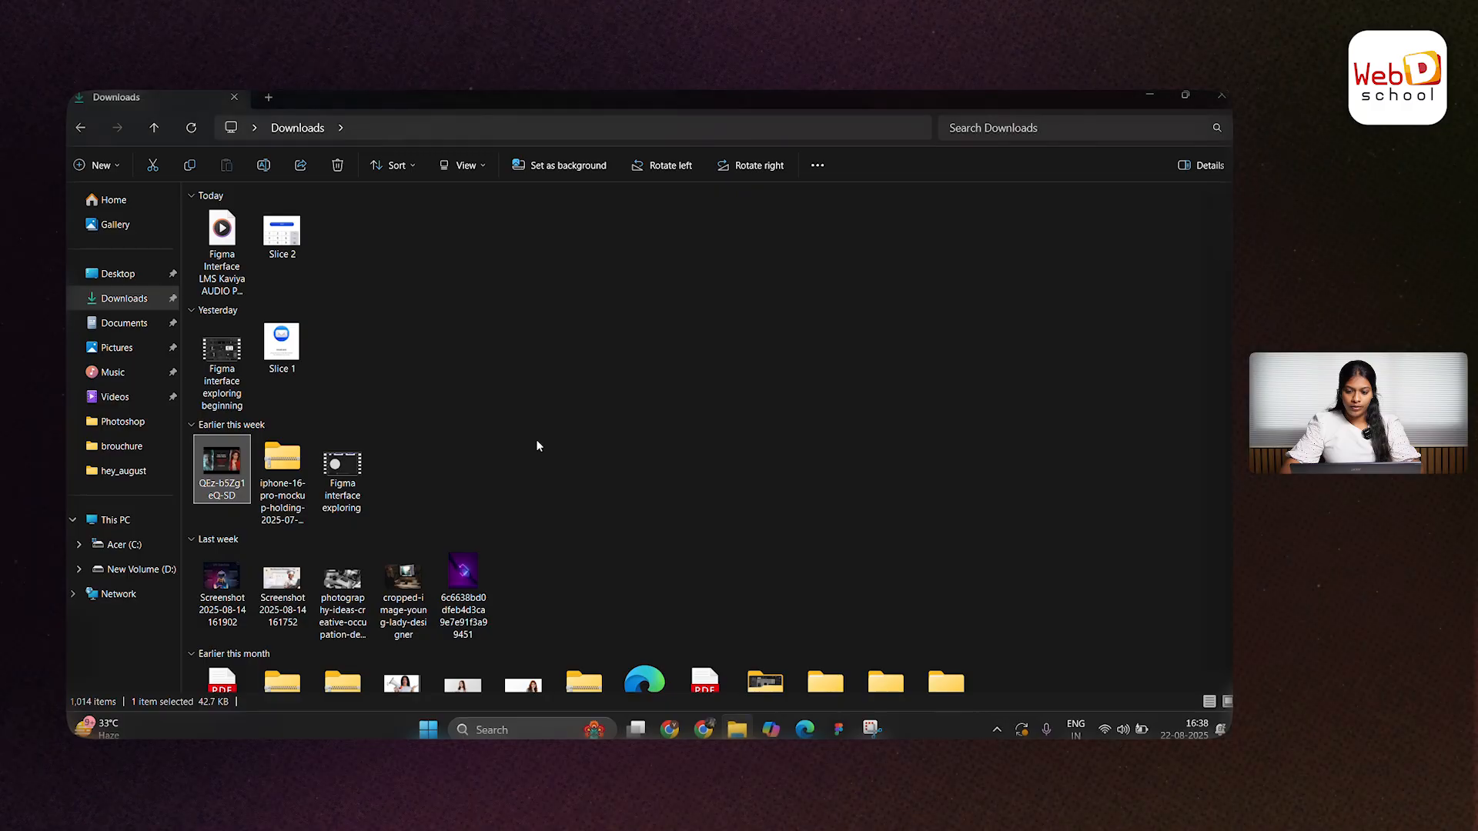
pyautogui.press('Return')
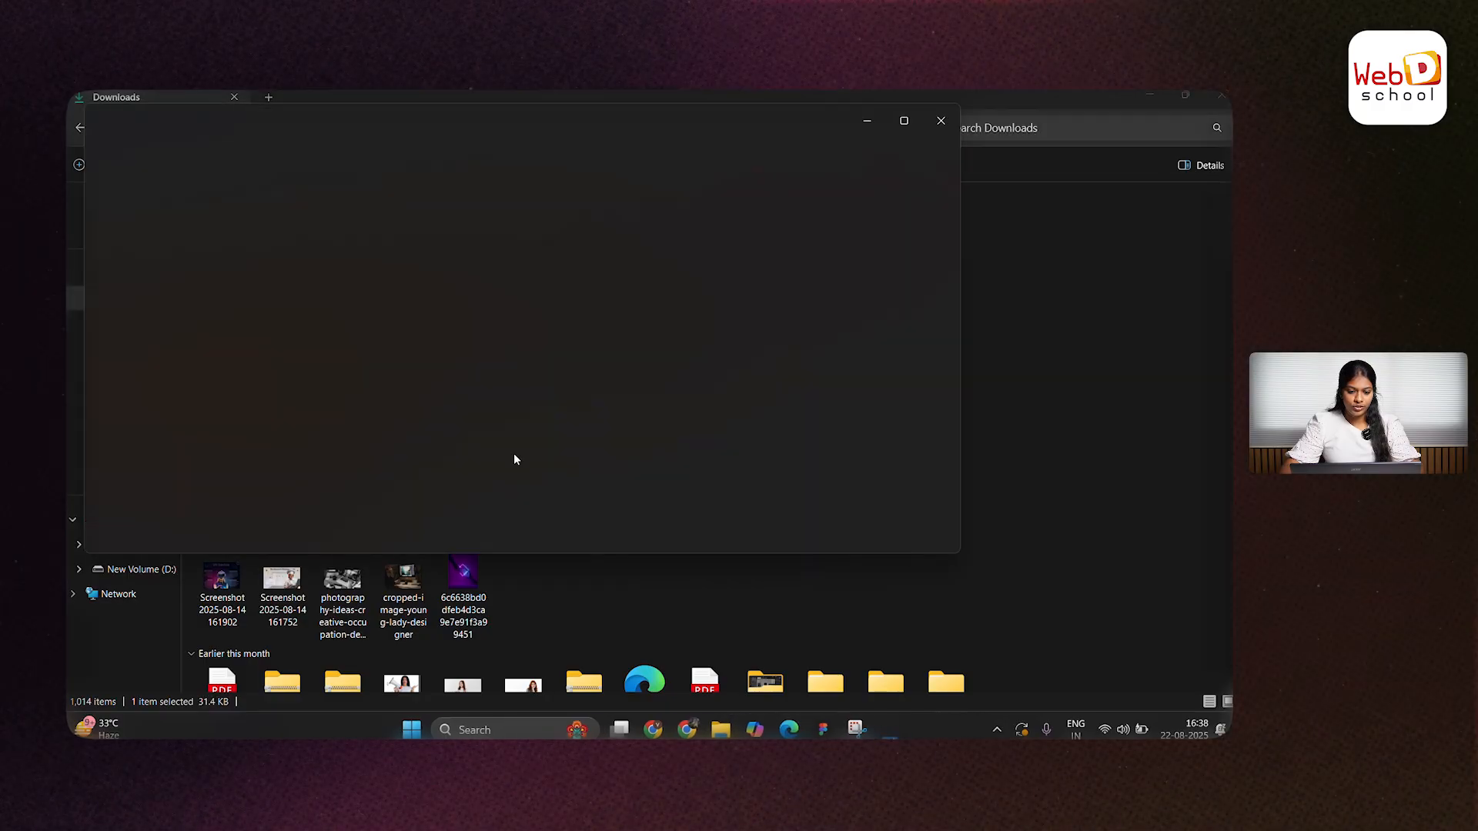
pyautogui.click(949, 118)
pyautogui.hotkey('alt', 'Tab')
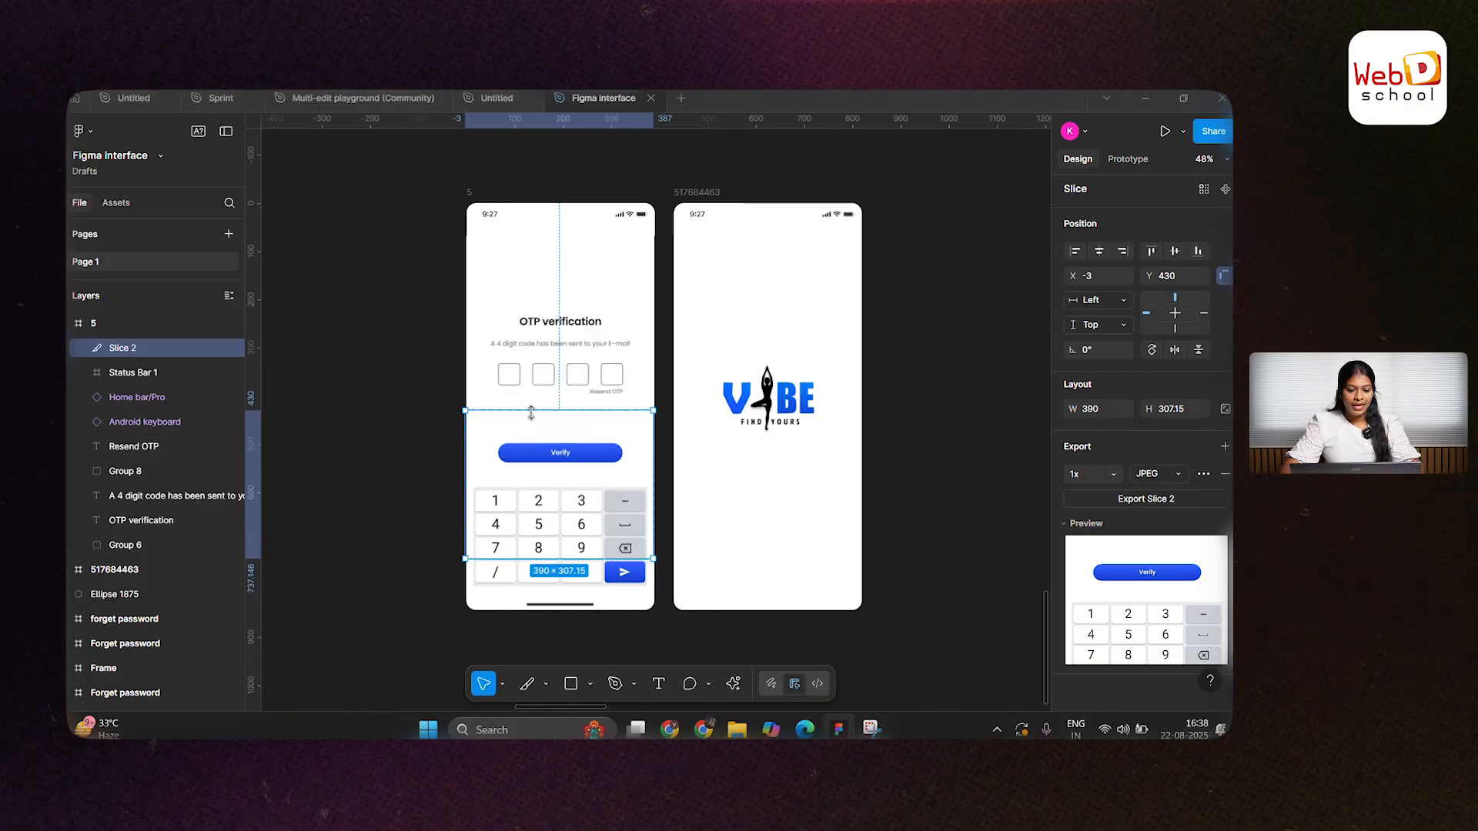
# Step: Resize the slice from its left edge to the border of frame 5, to a width of 387 at X 0
pyautogui.scroll(10, 564, 487)
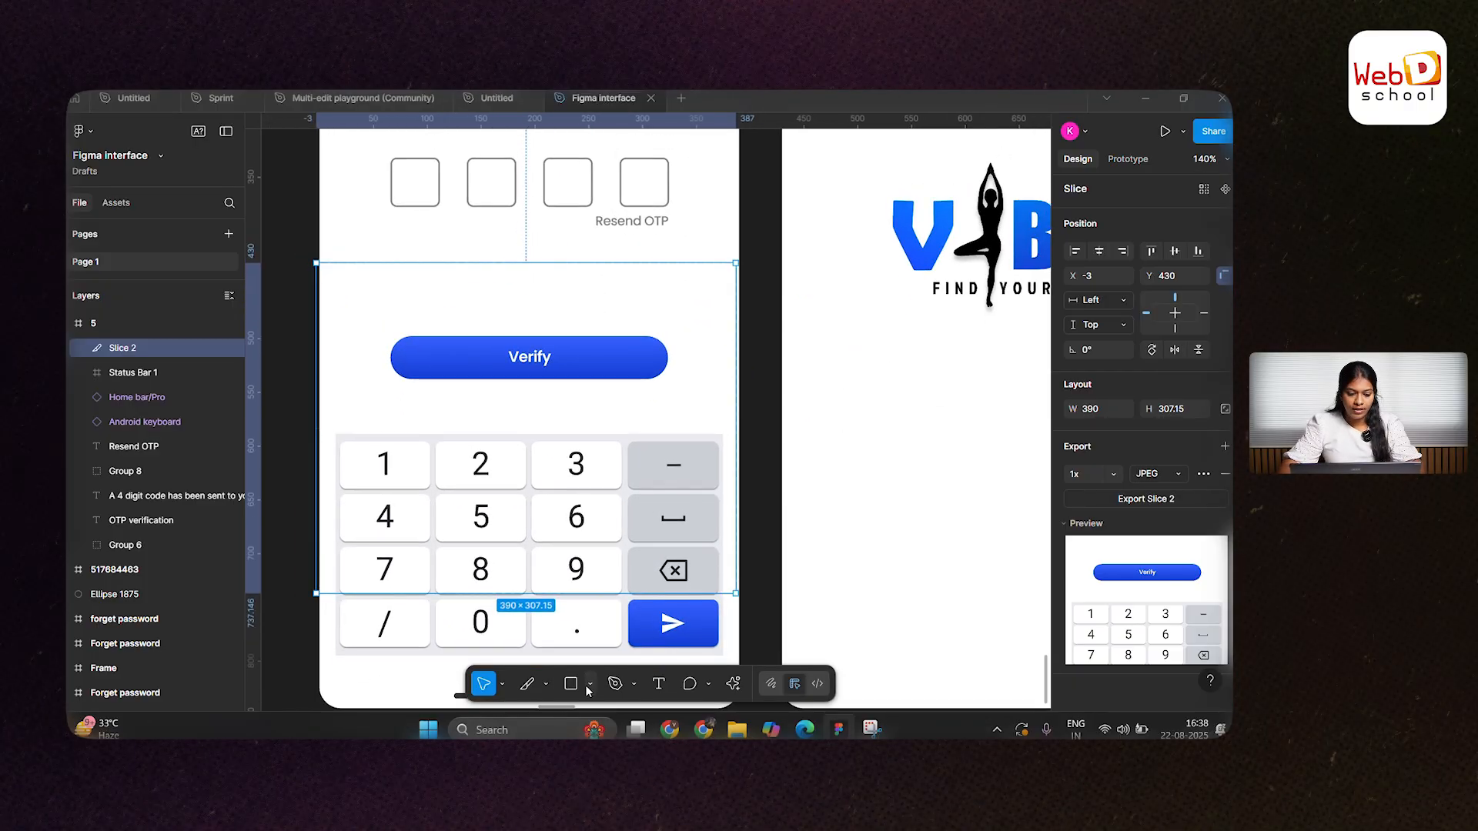
pyautogui.click(590, 685)
pyautogui.click(593, 686)
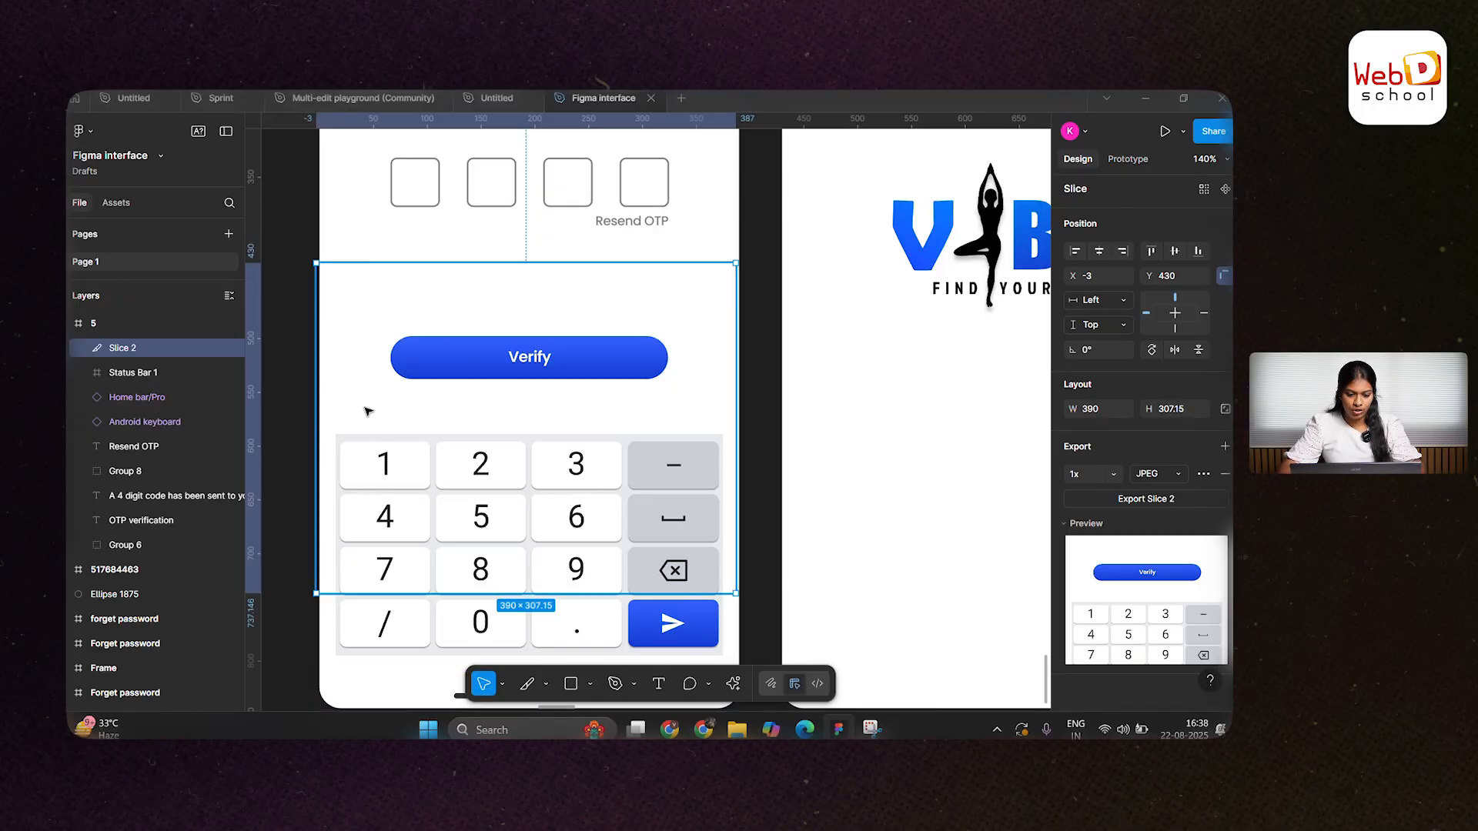
pyautogui.moveTo(311, 412); pyautogui.dragTo(321, 414)
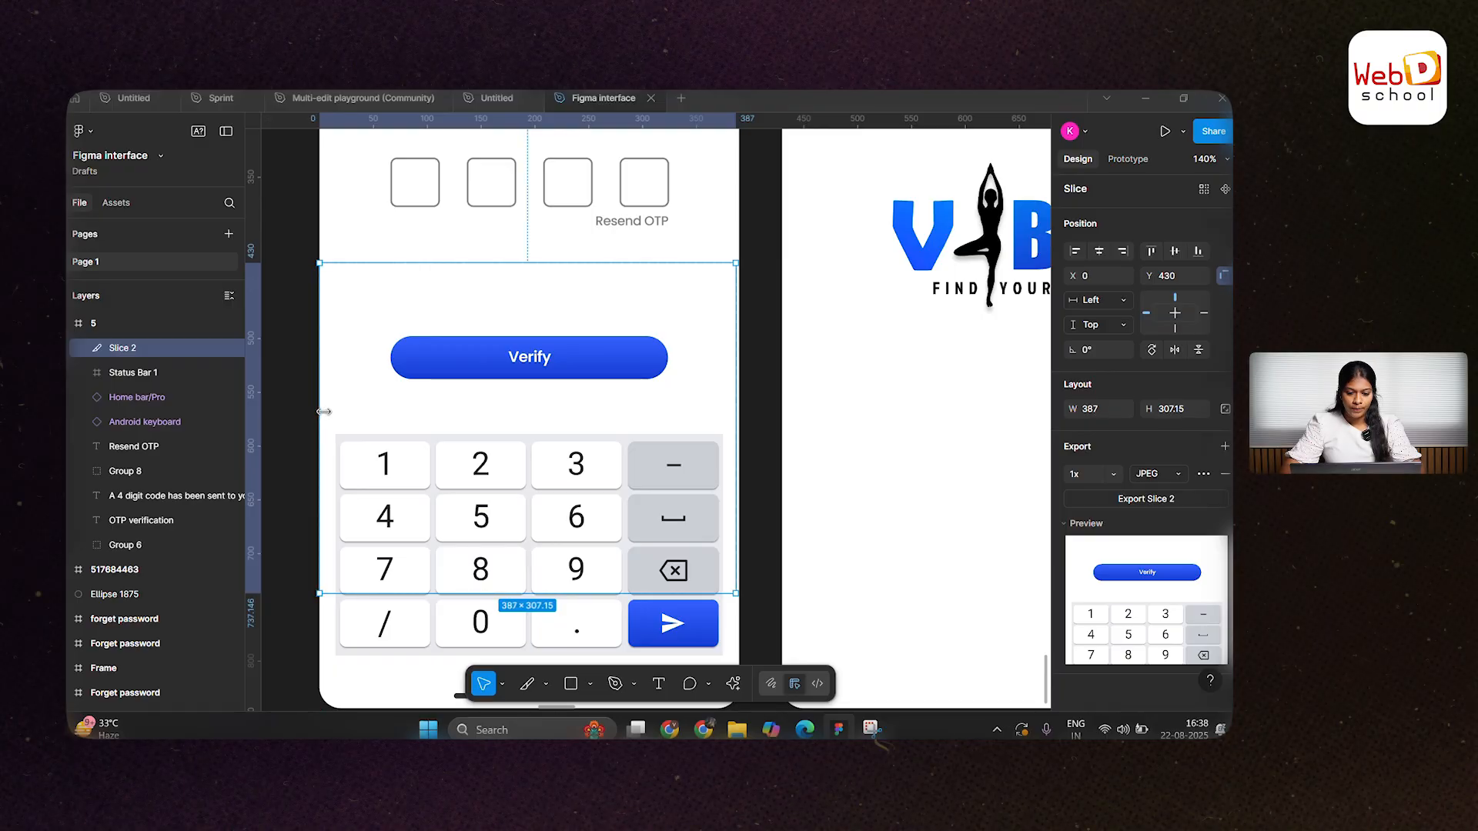
# Step: Draw a rectangle about 589 × 407 on the empty canvas below the logo frame
pyautogui.scroll(-5, 324, 412)
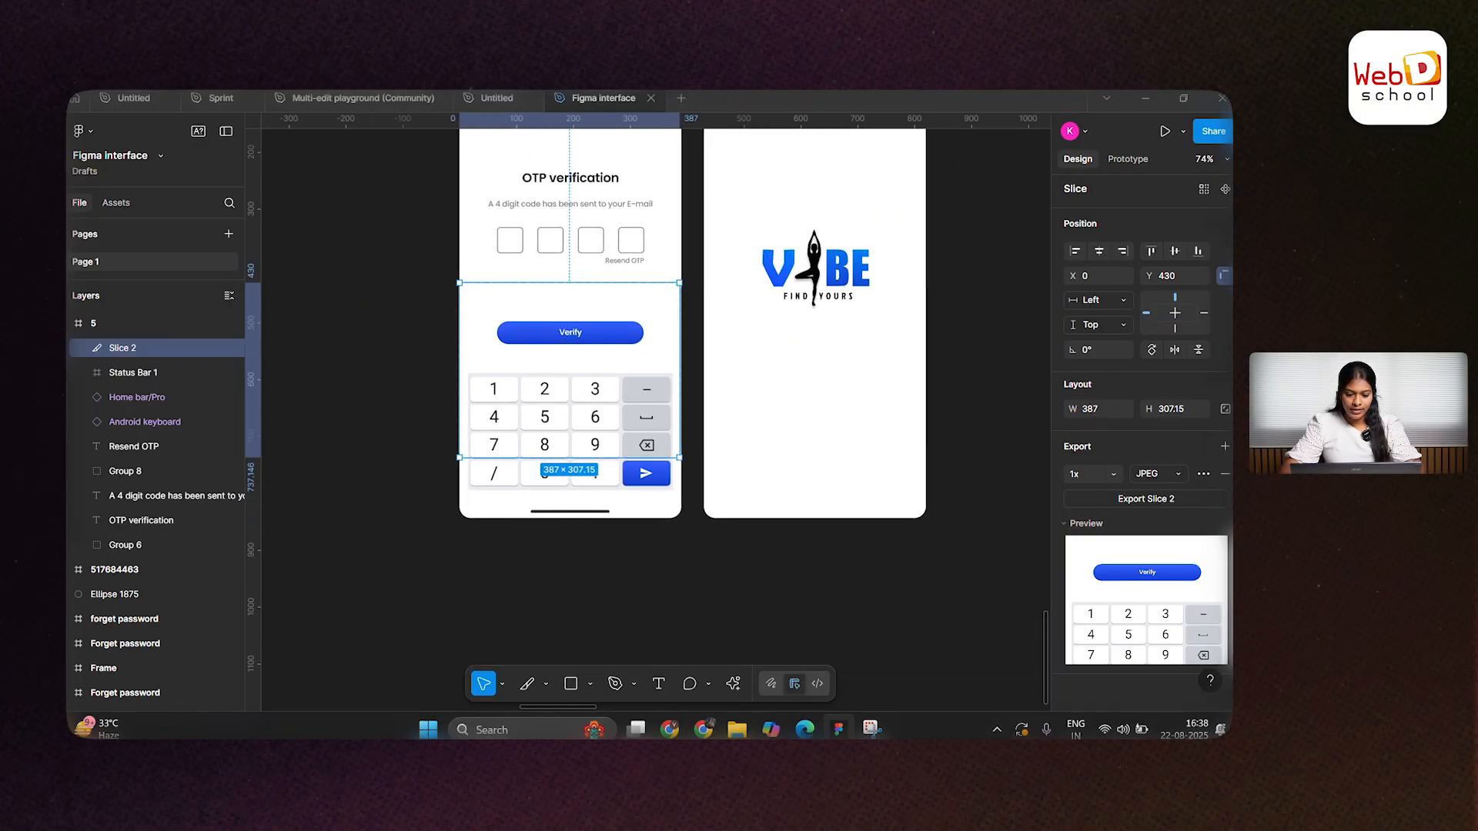
pyautogui.scroll(-2, 439, 572)
pyautogui.click(590, 683)
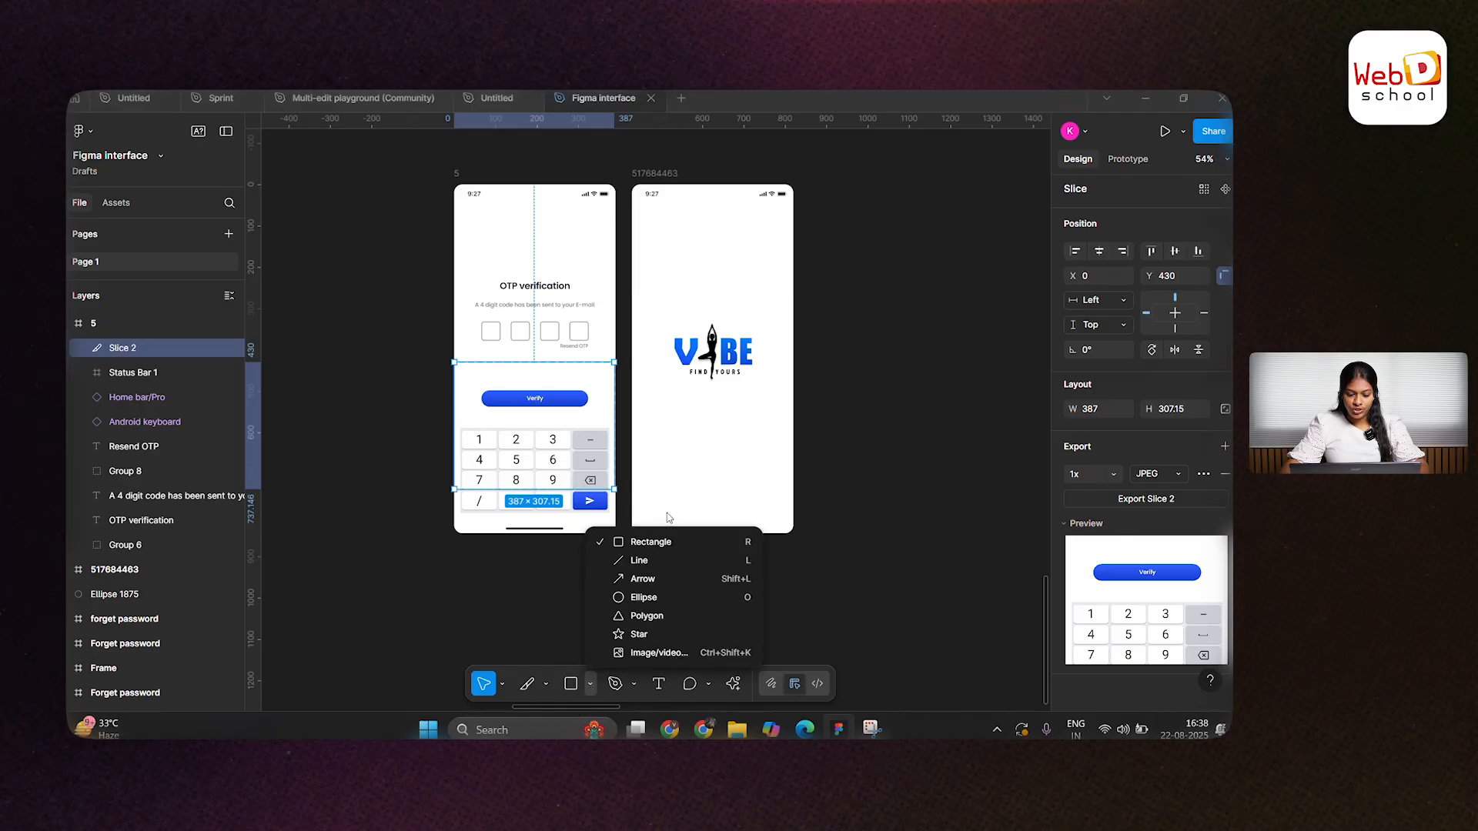
pyautogui.click(650, 542)
pyautogui.scroll(-4, 550, 530)
pyautogui.moveTo(587, 585)
pyautogui.mouseDown()
pyautogui.moveTo(544, 412)
pyautogui.moveTo(717, 538)
pyautogui.mouseUp()
pyautogui.scroll(2, 574, 478)
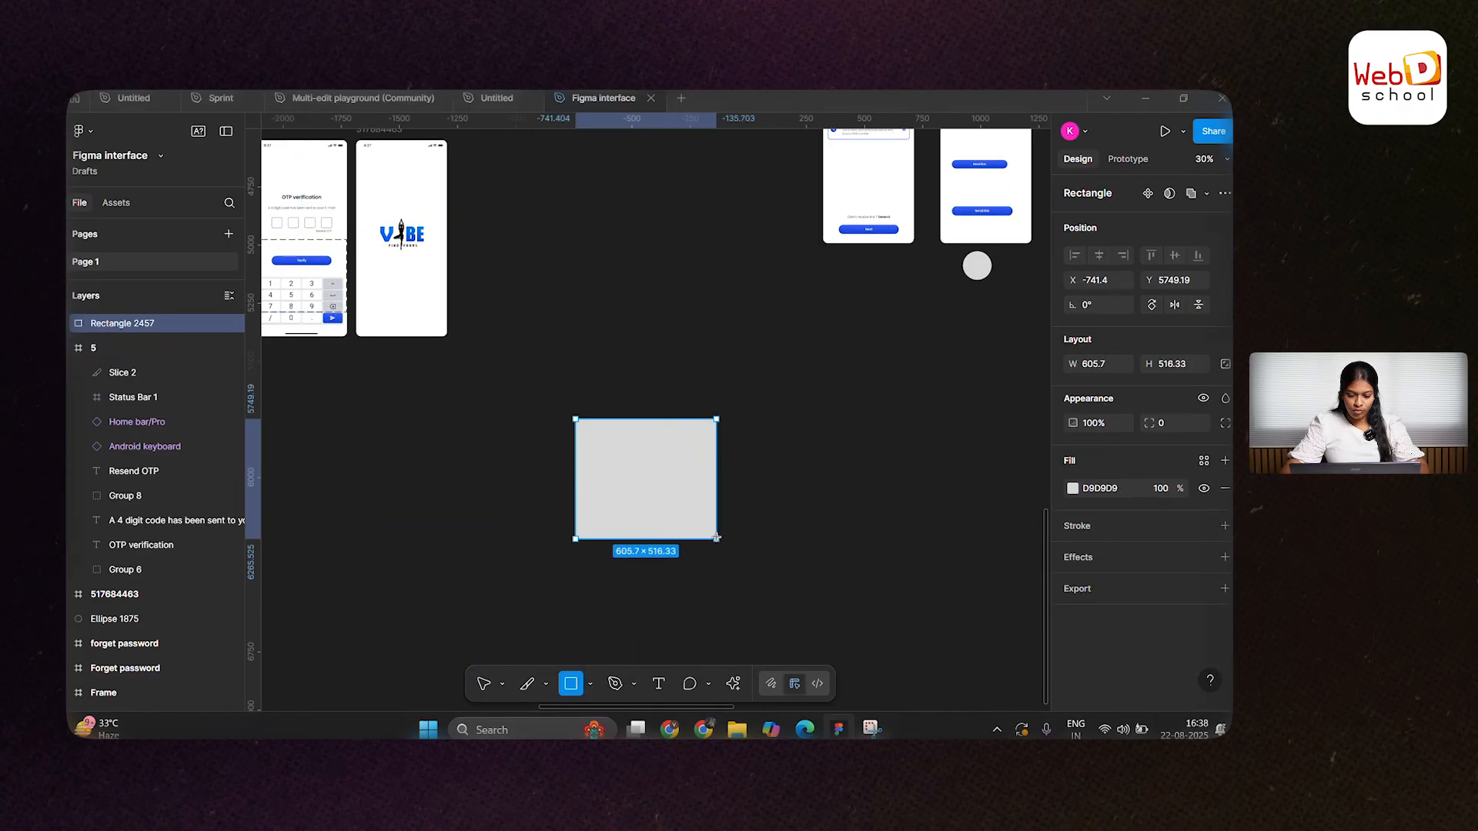
# Step: Draw a perfect circle about 894 × 894 to the right of the grey rectangle with the Ellipse tool
pyautogui.click(591, 684)
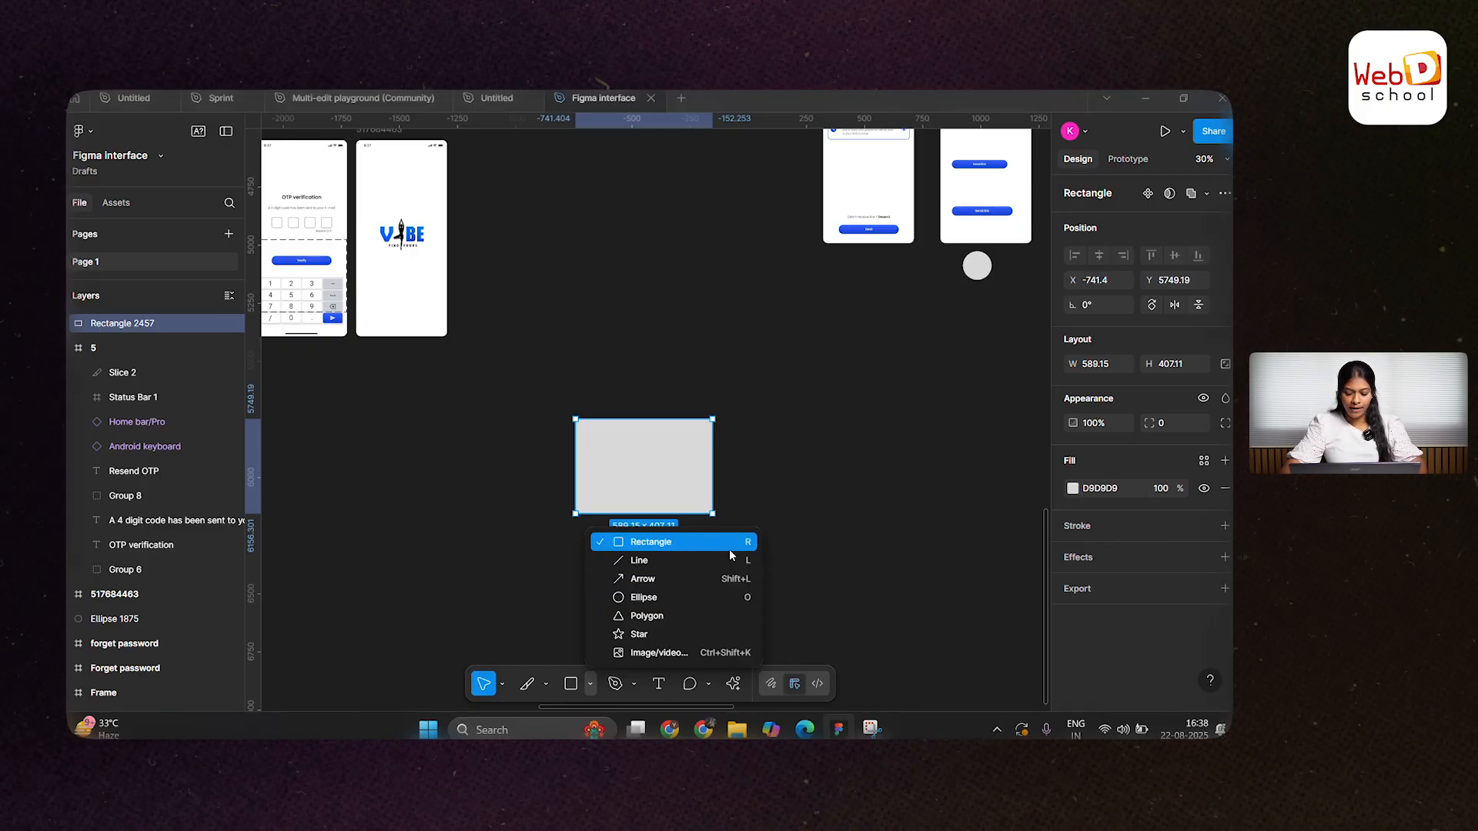
pyautogui.click(671, 596)
pyautogui.scroll(-2, 671, 597)
pyautogui.hscroll(4, 671, 596)
pyautogui.moveTo(594, 301); pyautogui.dragTo(759, 478)
pyautogui.scroll(-1, 769, 493)
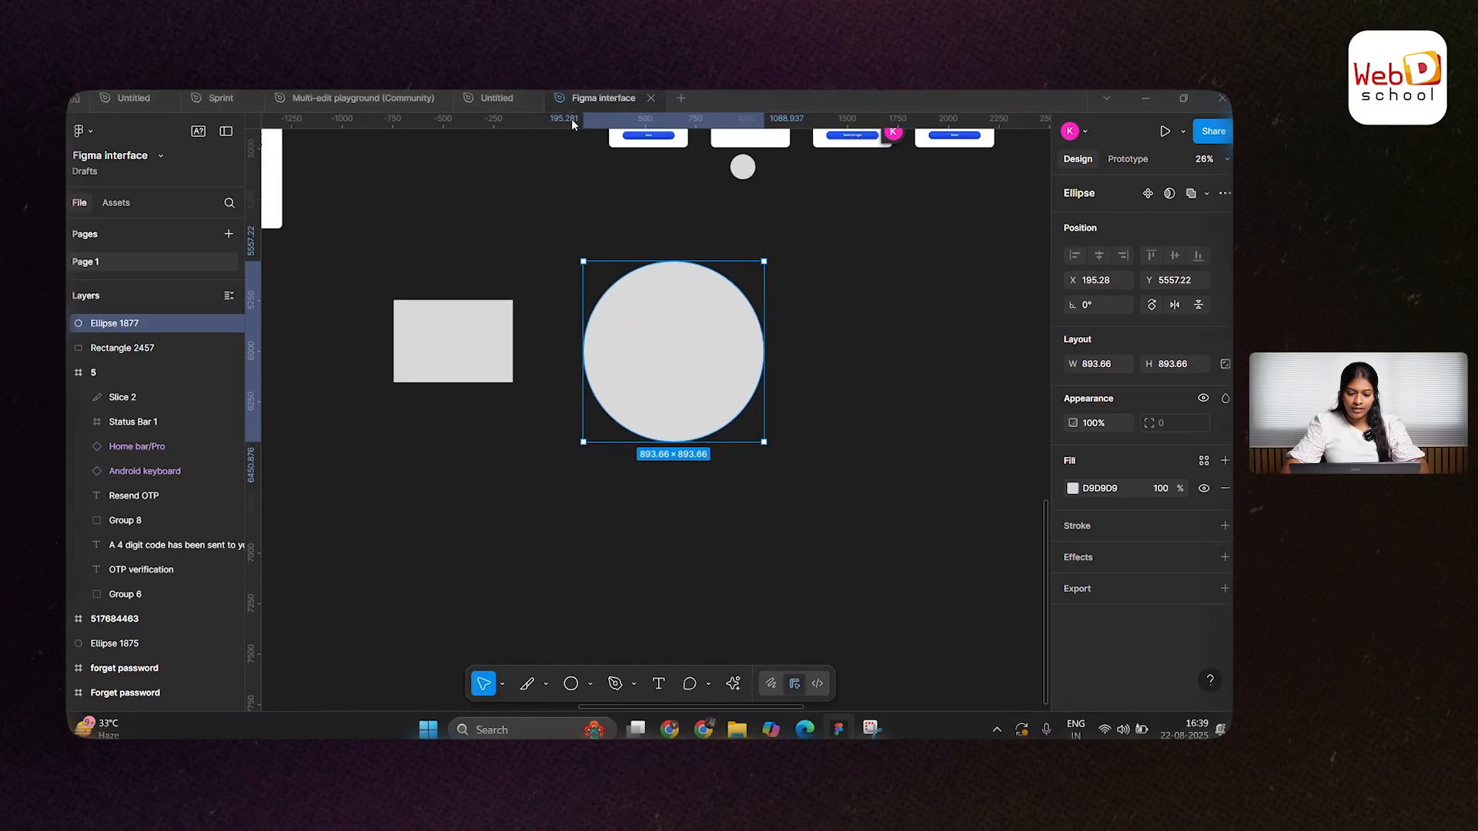
# Step: Draw a second perfect circle about 762 × 762 outward from its centre, overlapping the lower part of the large circle
pyautogui.click(751, 448)
pyautogui.press('o')
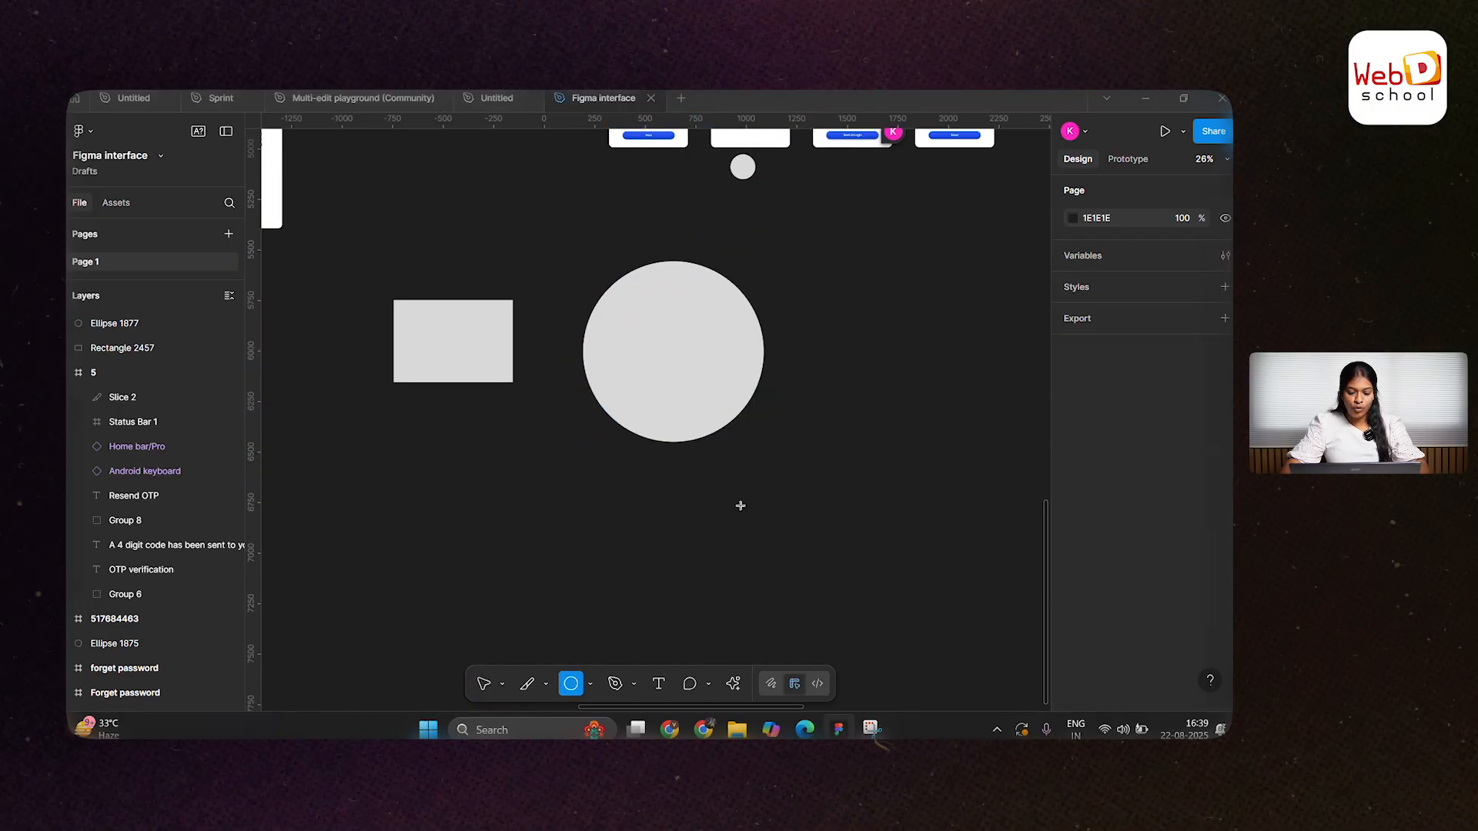
pyautogui.moveTo(636, 484)
pyautogui.mouseDown()
pyautogui.moveTo(773, 633)
pyautogui.moveTo(699, 562)
pyautogui.mouseUp()
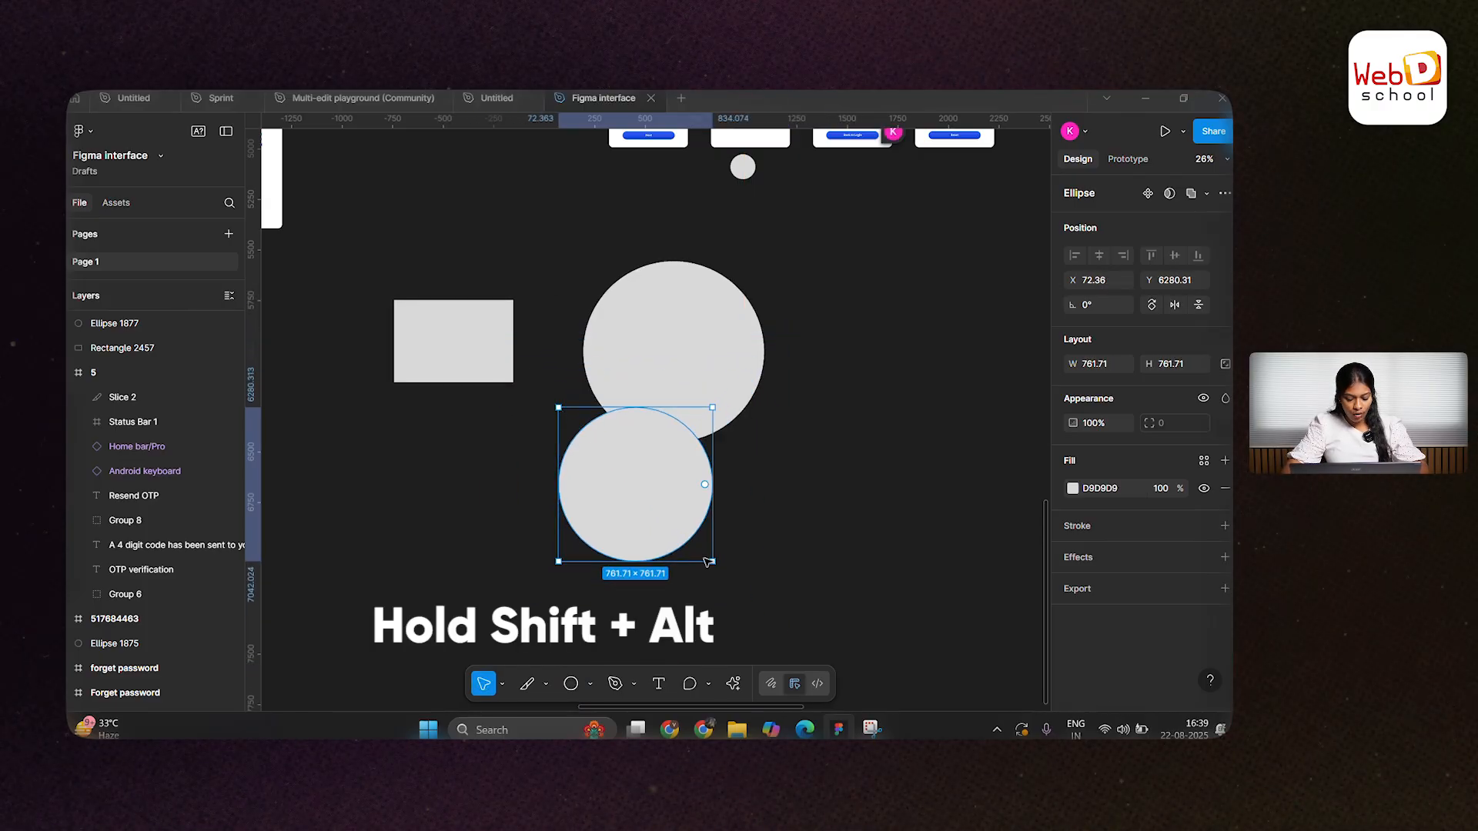
pyautogui.click(947, 506)
pyautogui.scroll(-2, 933, 481)
# Step: Move the 428 × 428 circle into the Reset frame, to about X -52, Y 508
pyautogui.moveTo(884, 495); pyautogui.dragTo(802, 557)
pyautogui.moveTo(986, 307); pyautogui.dragTo(926, 456)
pyautogui.scroll(-4, 923, 462)
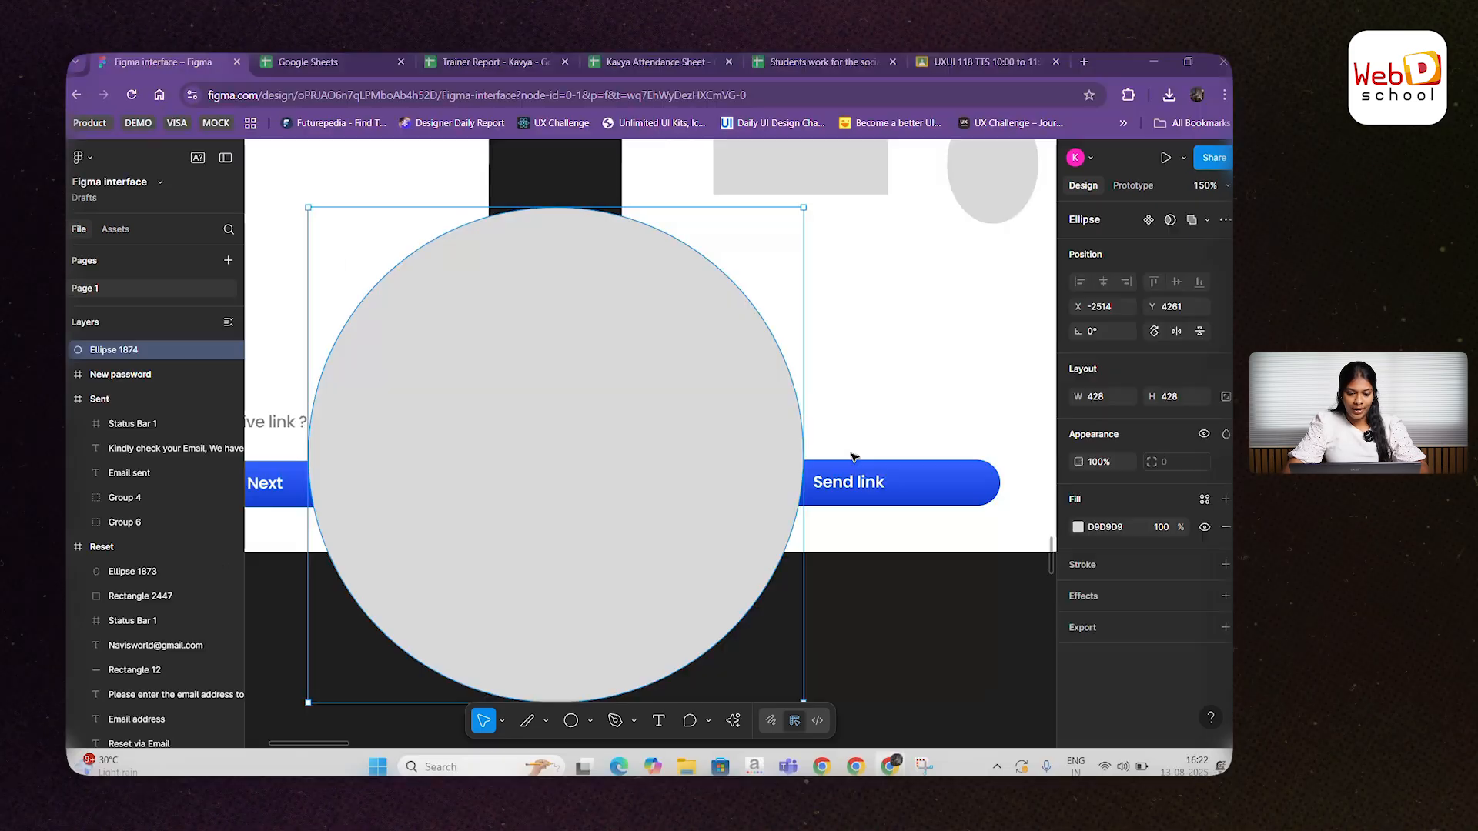
pyautogui.moveTo(710, 440); pyautogui.dragTo(683, 392)
pyautogui.scroll(-4, 669, 333)
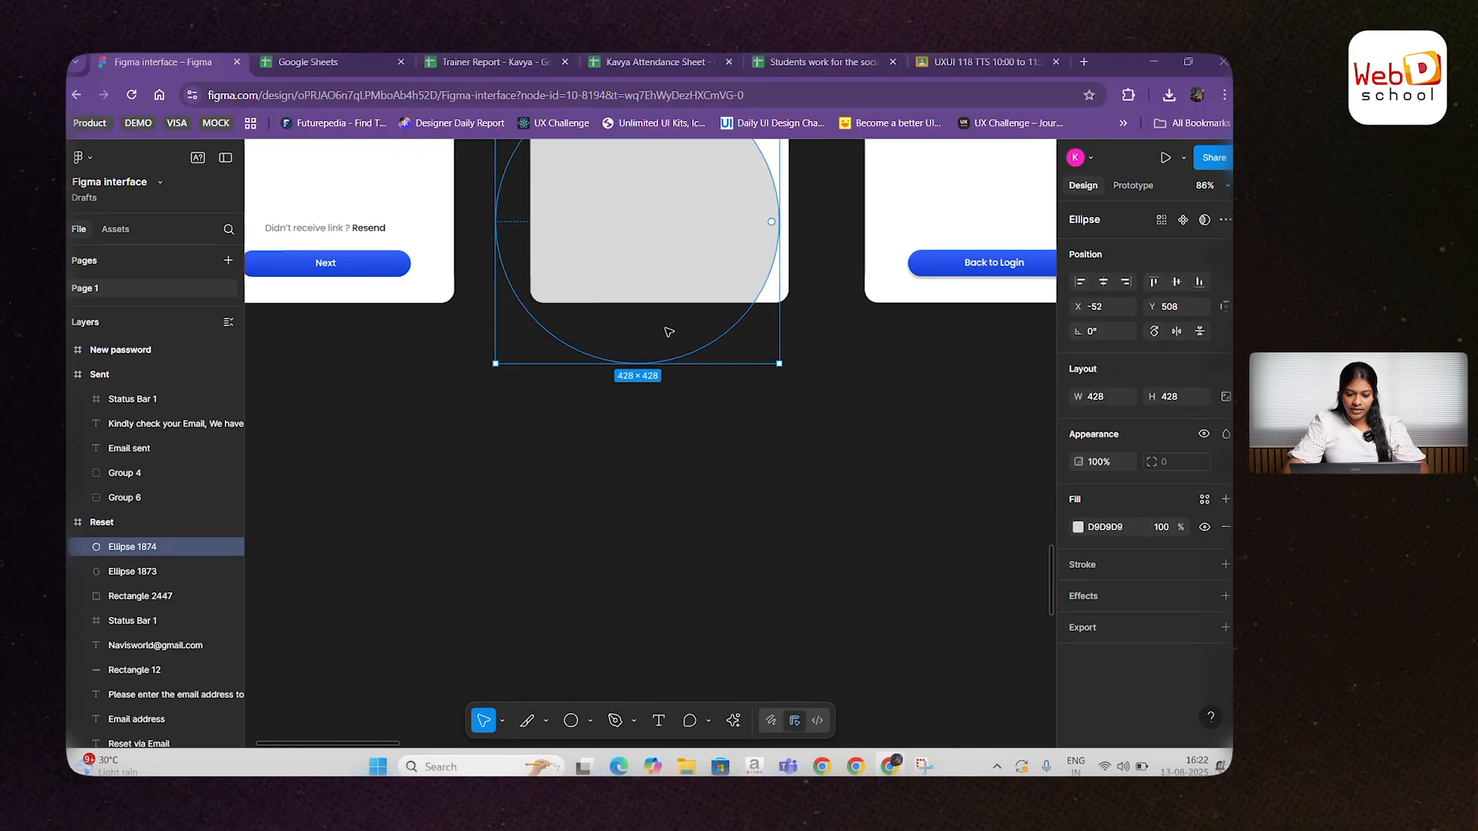
# Step: Move the 428 × 428 circle out of the Reset frame onto the empty canvas, to about X -2412, Y 4719
pyautogui.moveTo(604, 538); pyautogui.dragTo(594, 551)
pyautogui.scroll(-2, 805, 519)
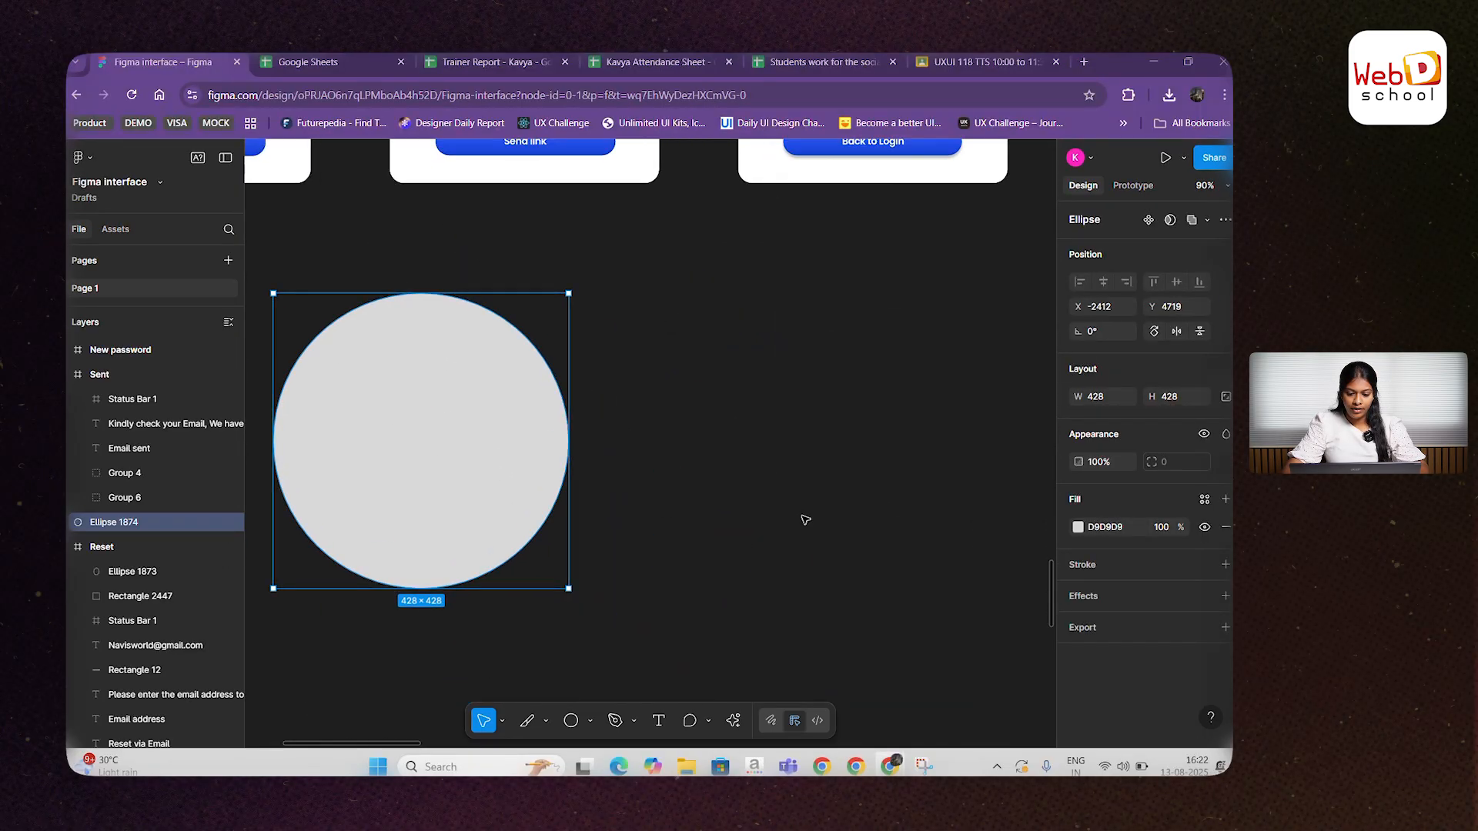
pyautogui.click(805, 520)
# Step: Draw a perfect circle about 346 × 346 outward from its centre, to the right of the 428 × 428 circle
pyautogui.press('o')
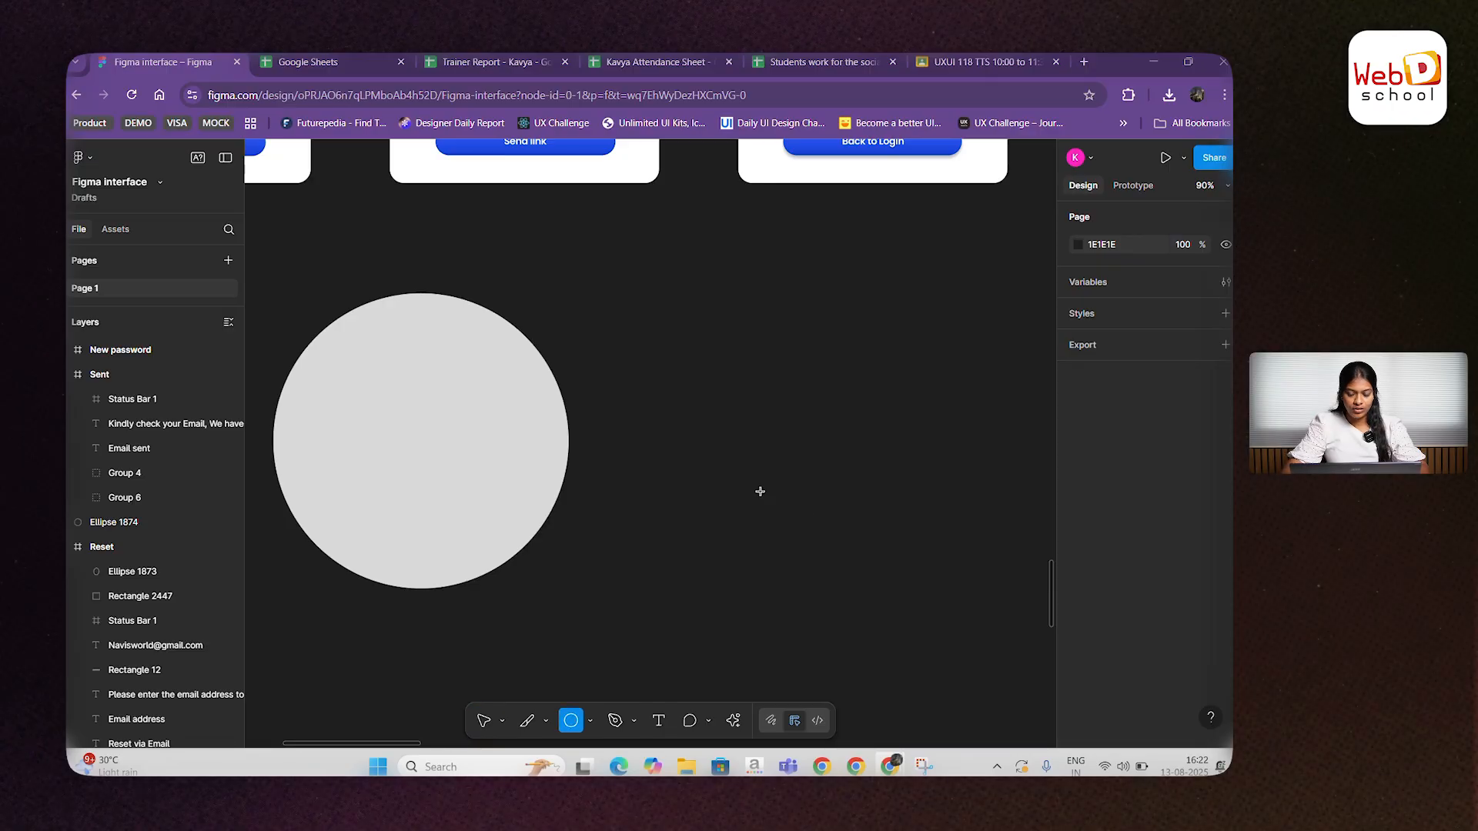
pyautogui.hscroll(3, 670, 490)
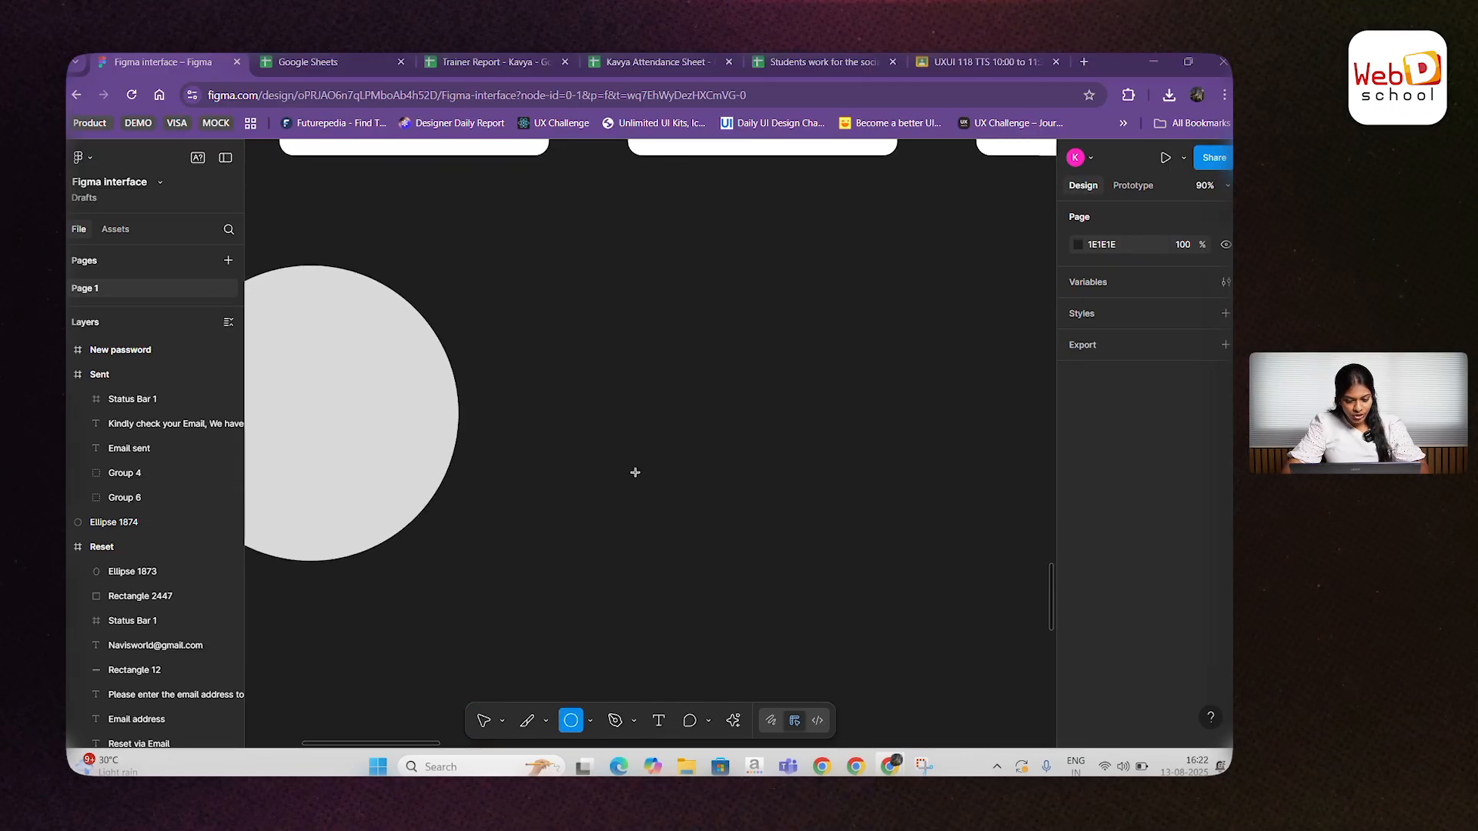
pyautogui.moveTo(635, 471)
pyautogui.mouseDown()
pyautogui.moveTo(726, 636)
pyautogui.moveTo(678, 524)
pyautogui.moveTo(717, 592)
pyautogui.mouseUp()
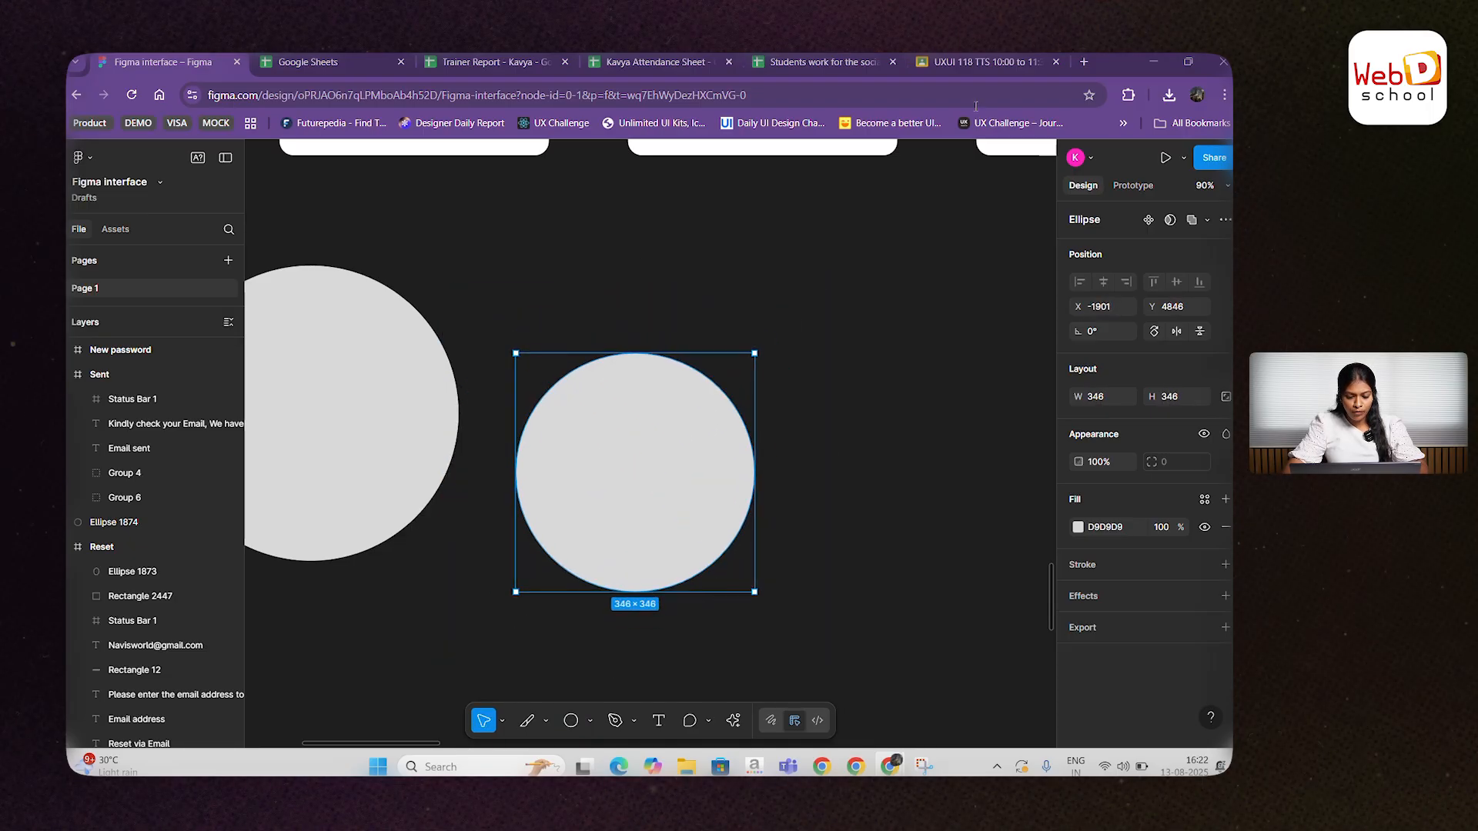
# Step: Draw a horizontal line about 420 long above the smaller circle with the Line tool
pyautogui.click(590, 721)
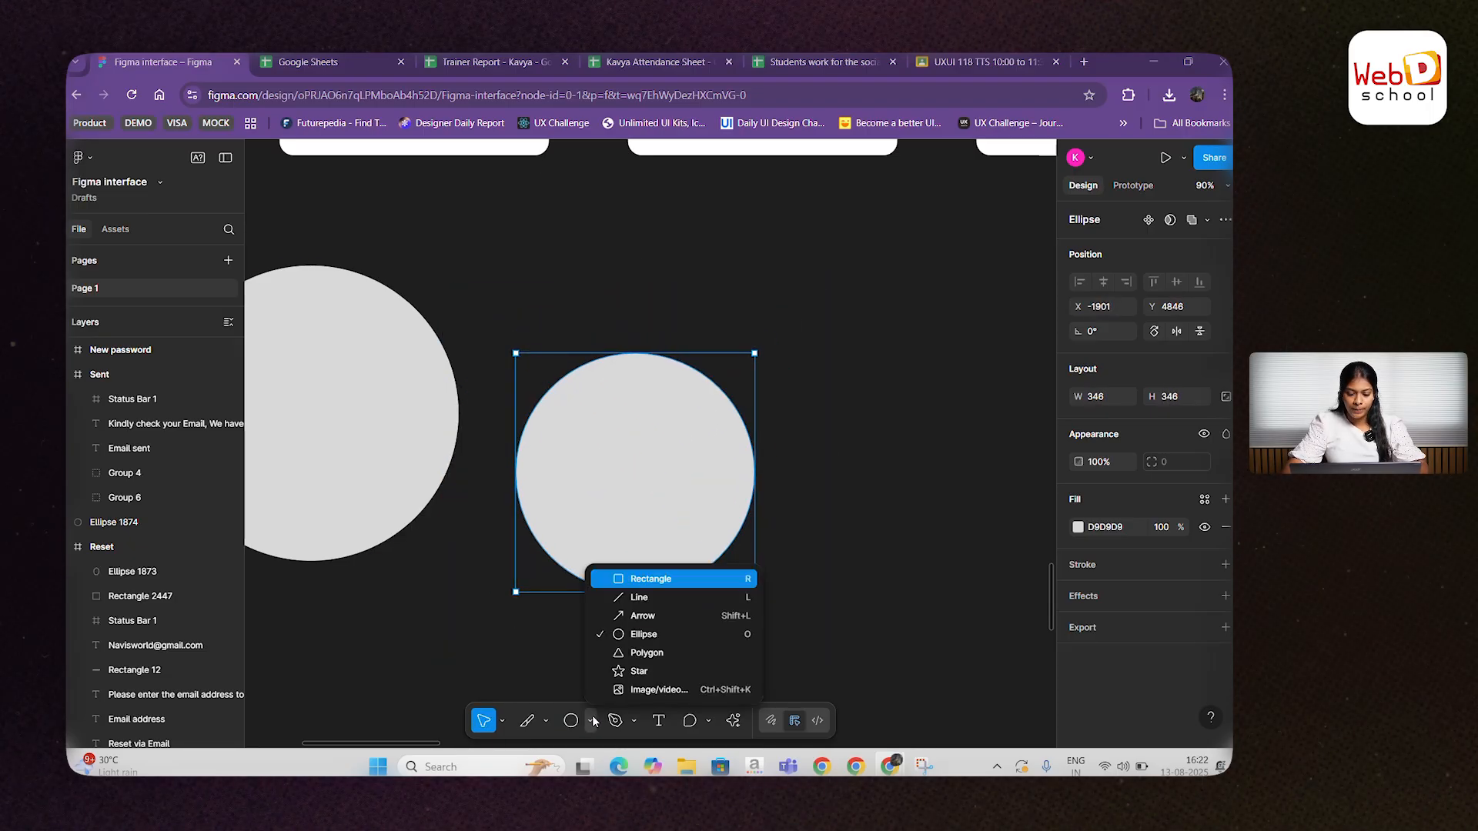
pyautogui.click(625, 598)
pyautogui.scroll(5, 625, 539)
pyautogui.scroll(5, 577, 531)
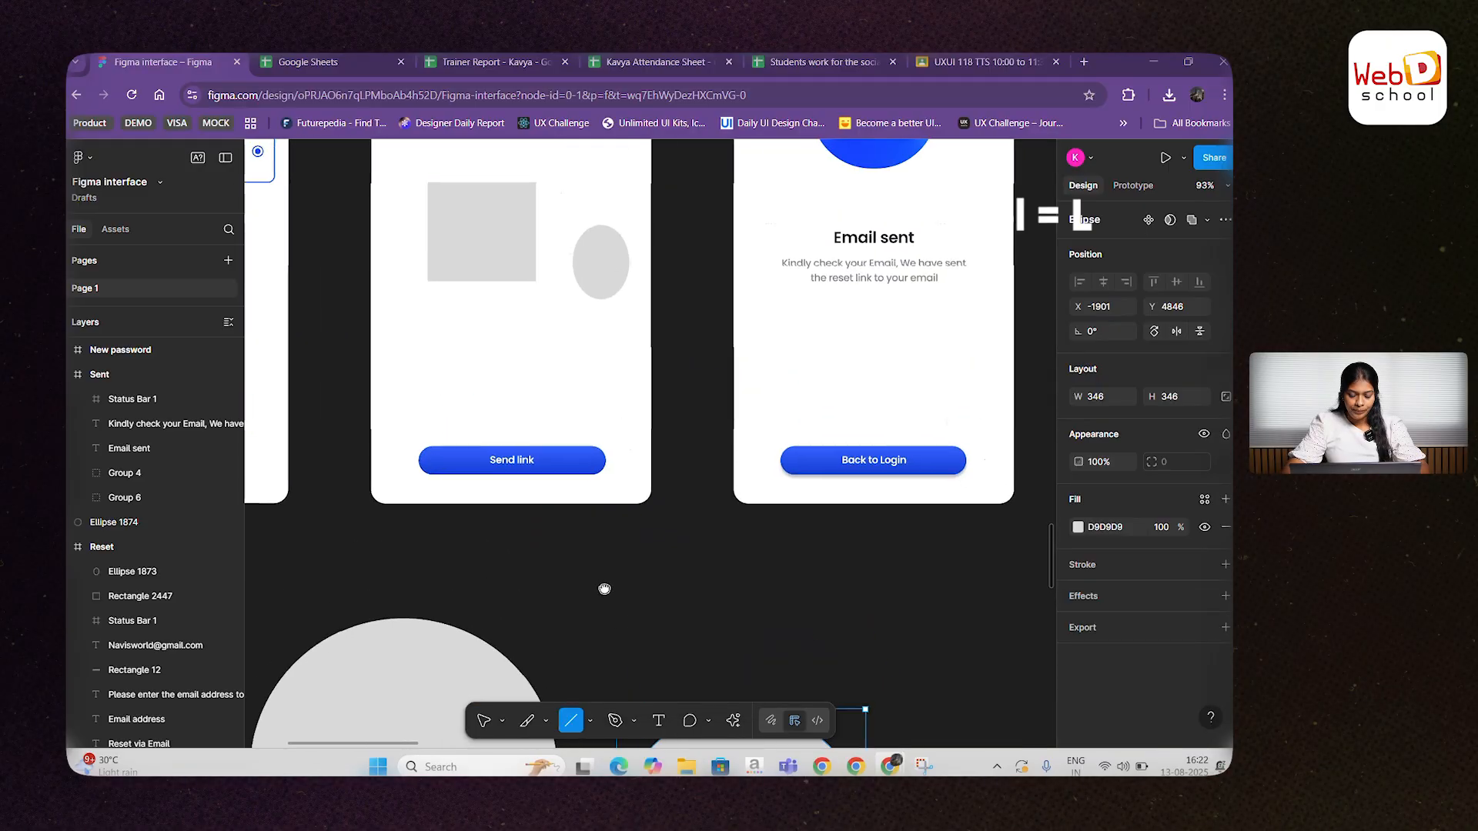
pyautogui.moveTo(483, 526)
pyautogui.mouseDown()
pyautogui.moveTo(914, 521)
pyautogui.moveTo(905, 477)
pyautogui.moveTo(966, 478)
pyautogui.moveTo(967, 462)
pyautogui.moveTo(1004, 587)
pyautogui.mouseUp()
pyautogui.moveTo(1011, 525); pyautogui.dragTo(1010, 526)
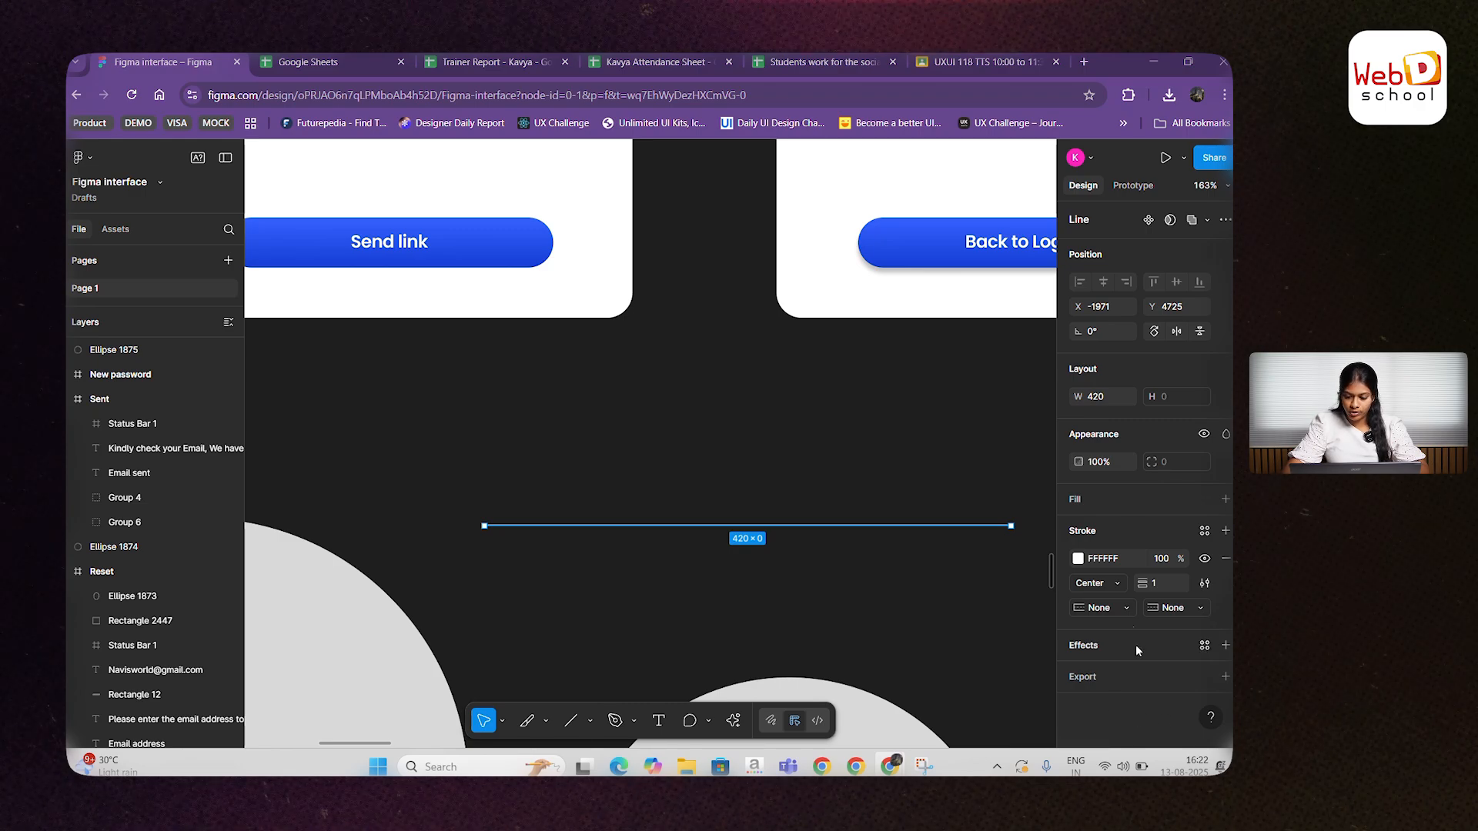
# Step: Set the horizontal line's stroke weight to 11
pyautogui.click(1157, 589)
pyautogui.write('6')
pyautogui.press('Return')
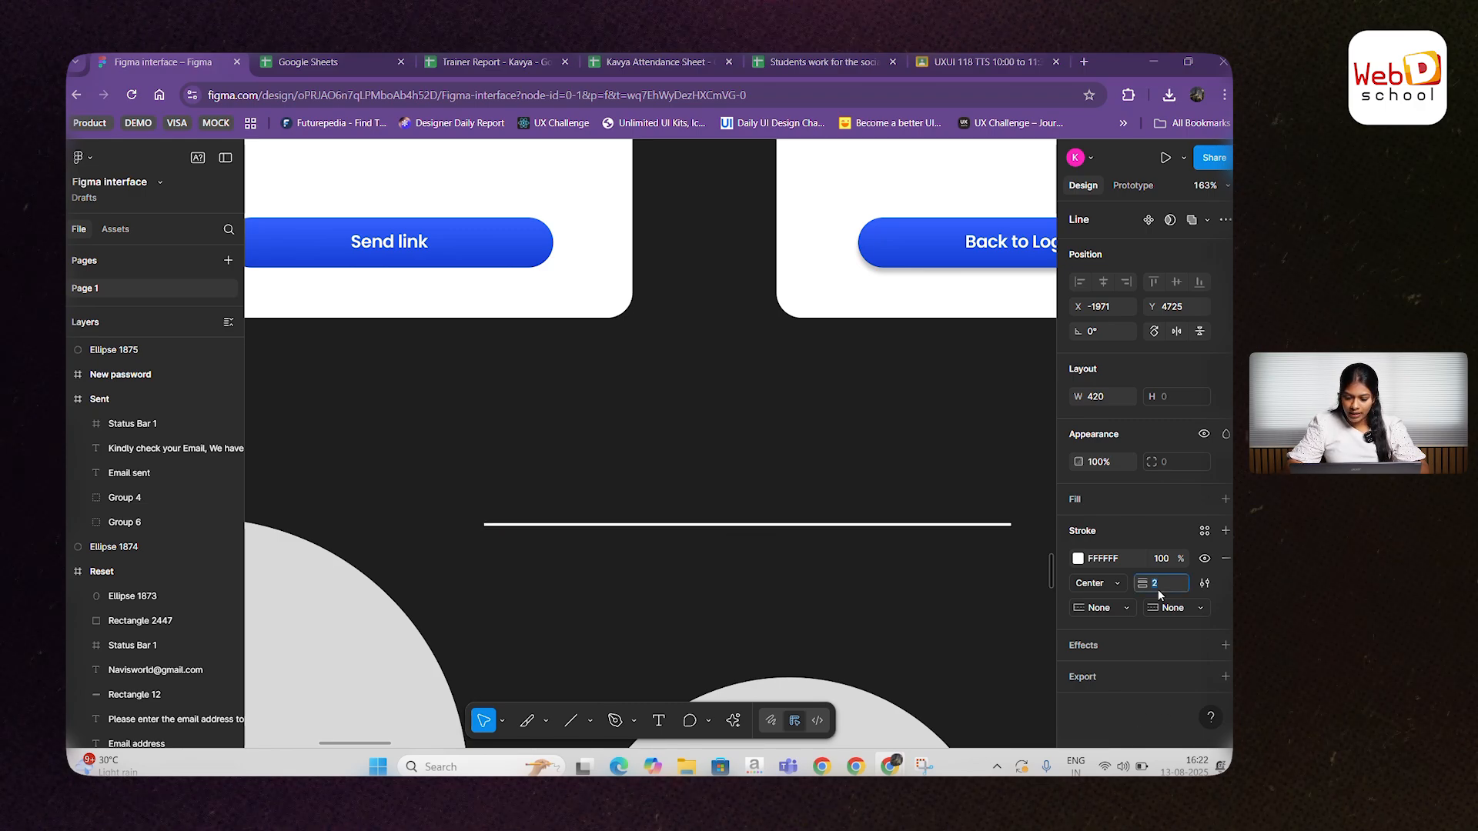
pyautogui.press('Up')
pyautogui.press('Up')
pyautogui.press('Up')
pyautogui.press('Up')
pyautogui.press('Up')
pyautogui.press('Up')
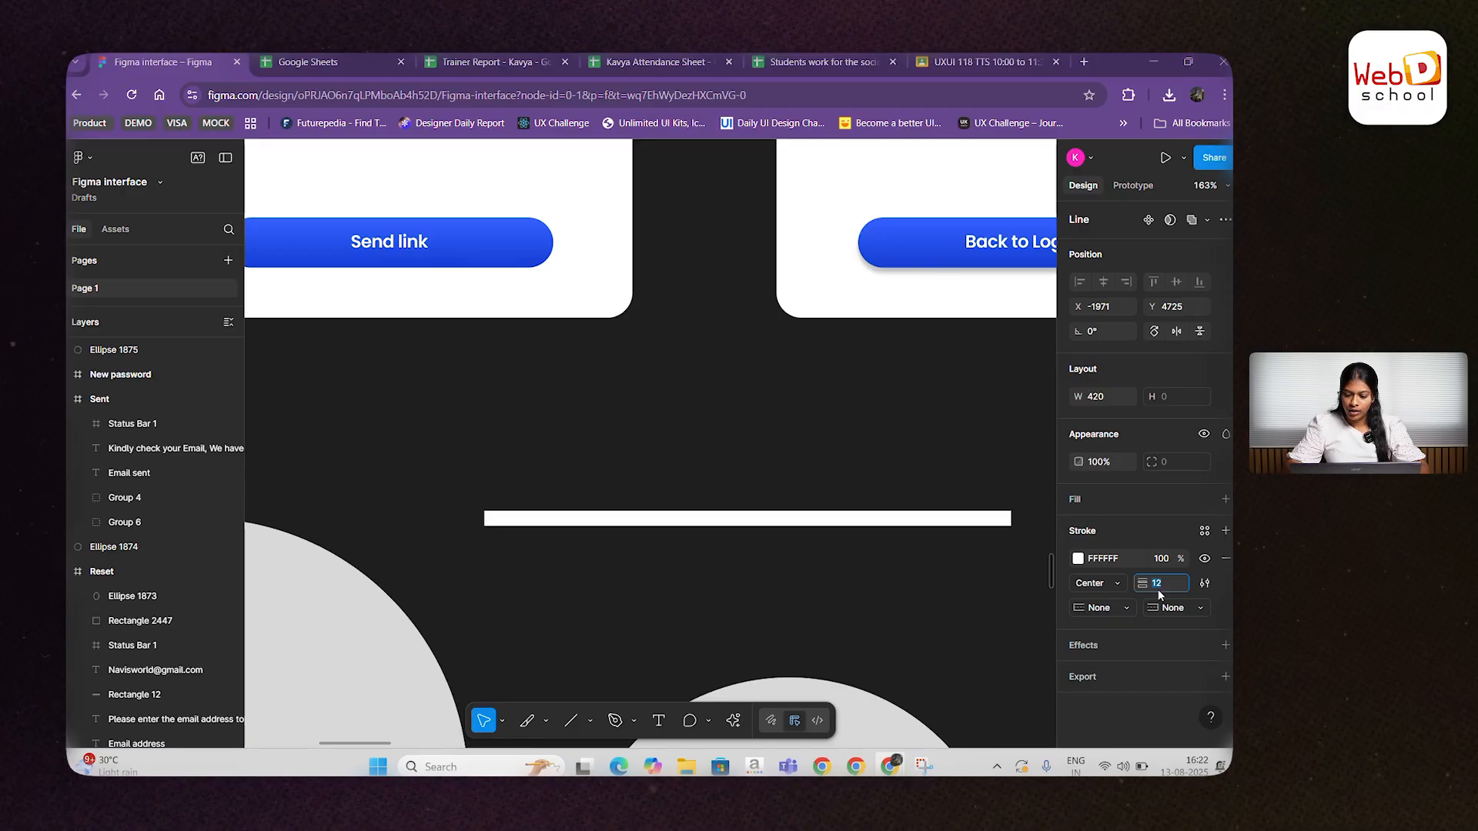
pyautogui.press('Up')
pyautogui.press('Up')
pyautogui.press('Up')
pyautogui.press('Up')
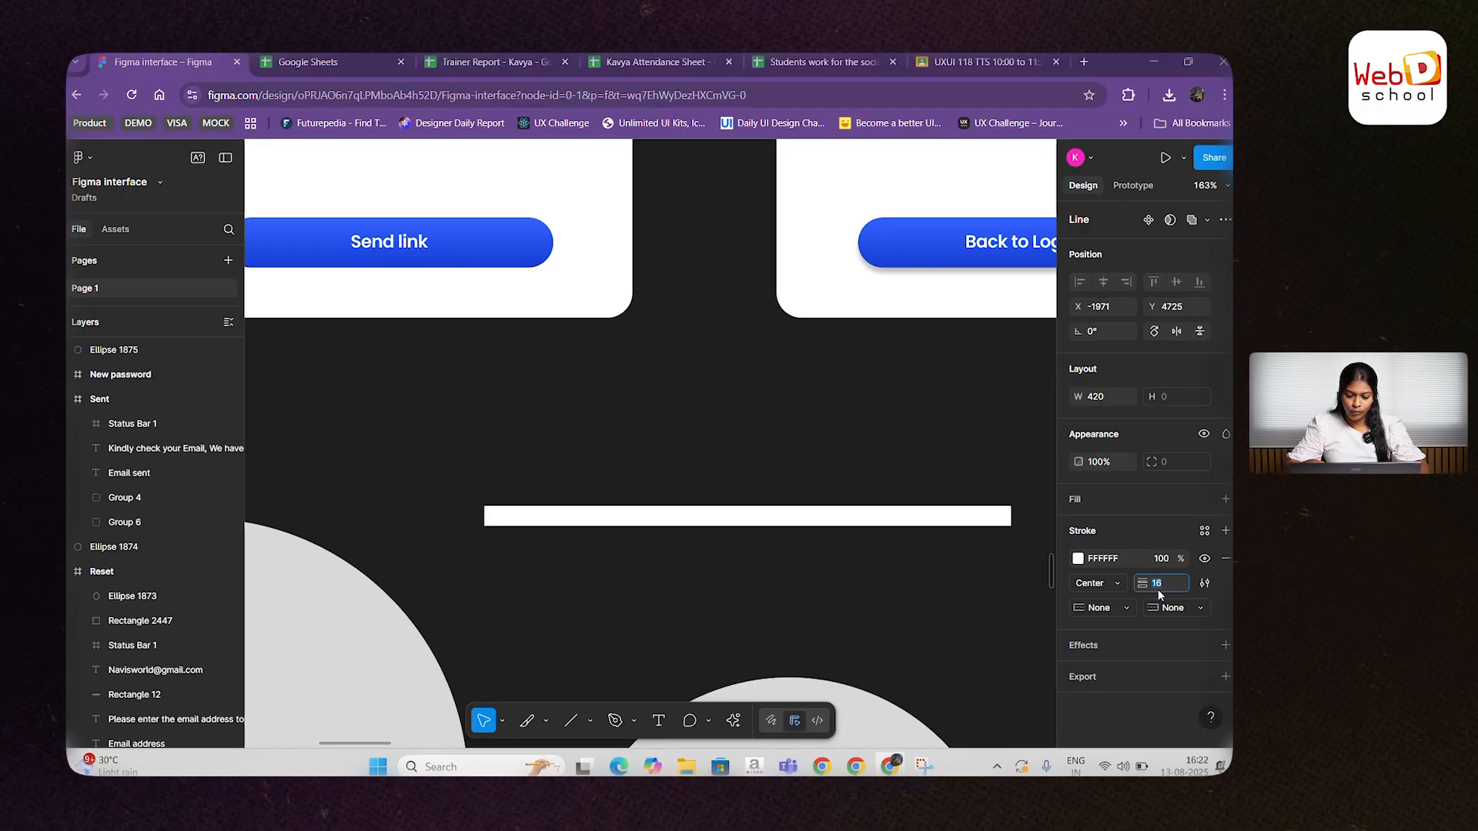
pyautogui.press('Down')
pyautogui.press('Down')
pyautogui.press('Down')
pyautogui.press('Down')
pyautogui.press('Down')
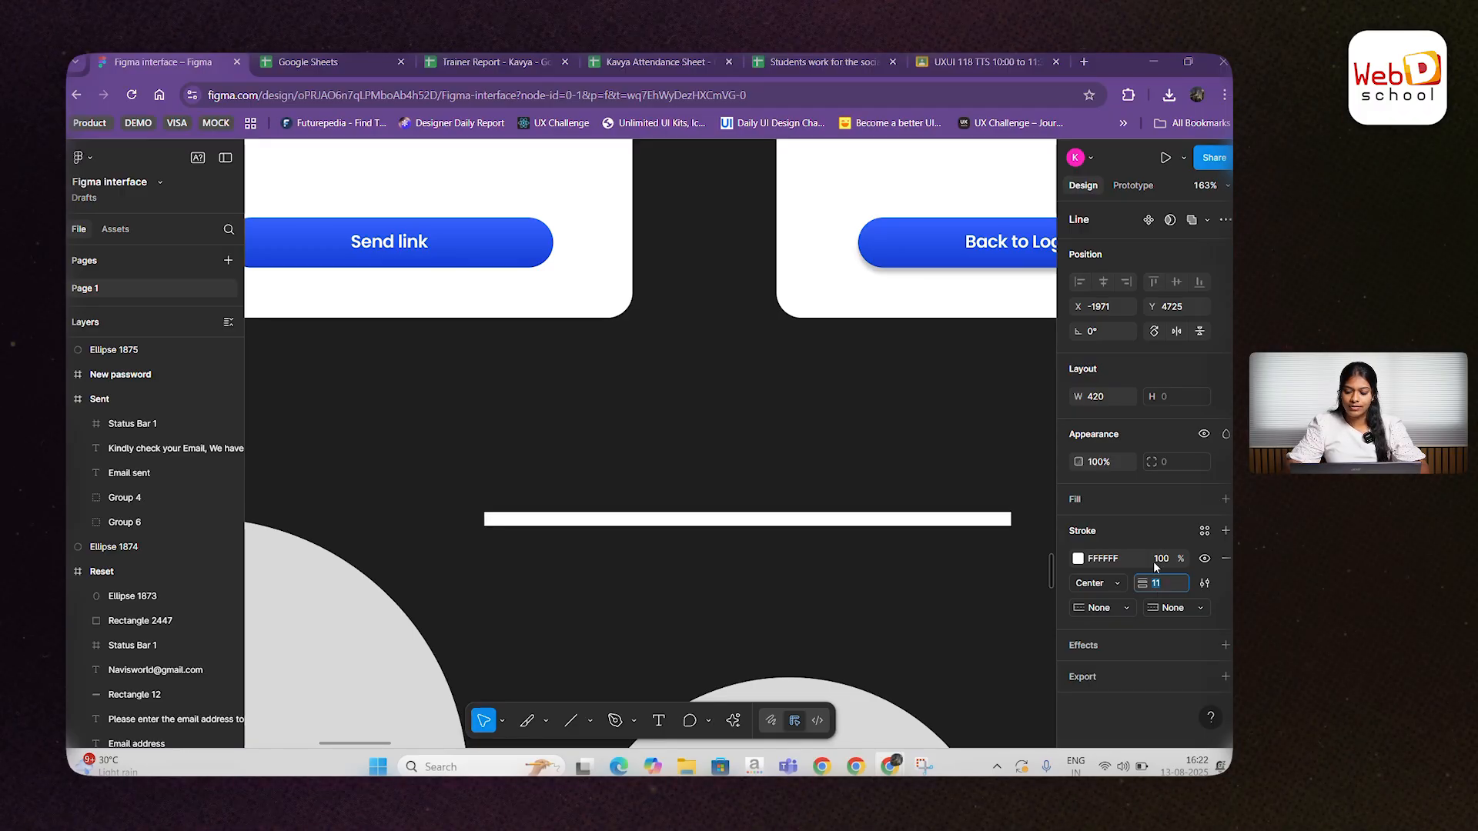
# Step: Preview end point styles such as Circle arrow on the thick line without applying one, and deselect the line
pyautogui.click(1199, 608)
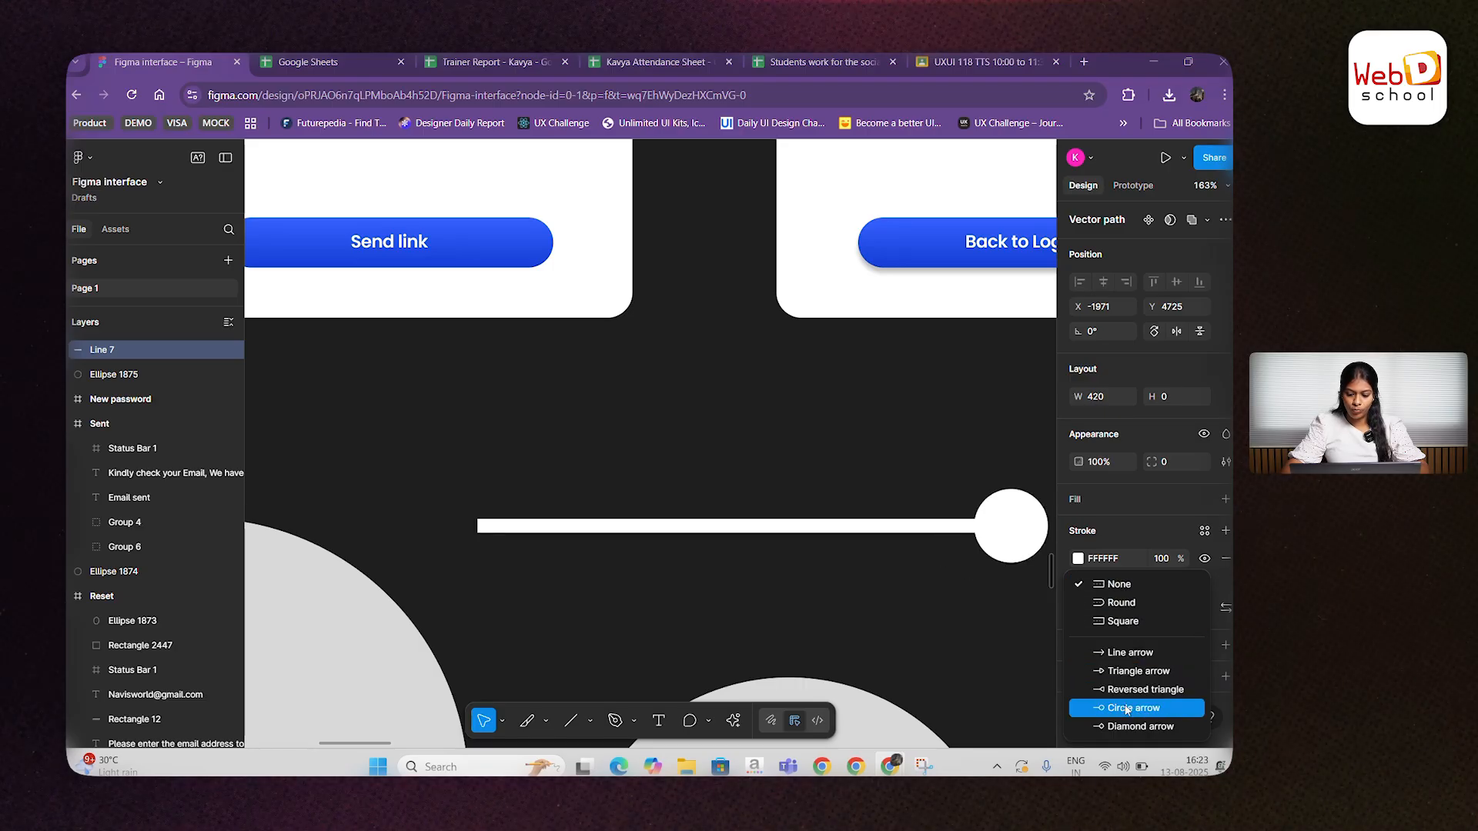
pyautogui.click(943, 598)
pyautogui.scroll(-3, 946, 594)
pyautogui.moveTo(945, 594); pyautogui.dragTo(796, 450)
pyautogui.scroll(-1, 796, 450)
pyautogui.click(818, 518)
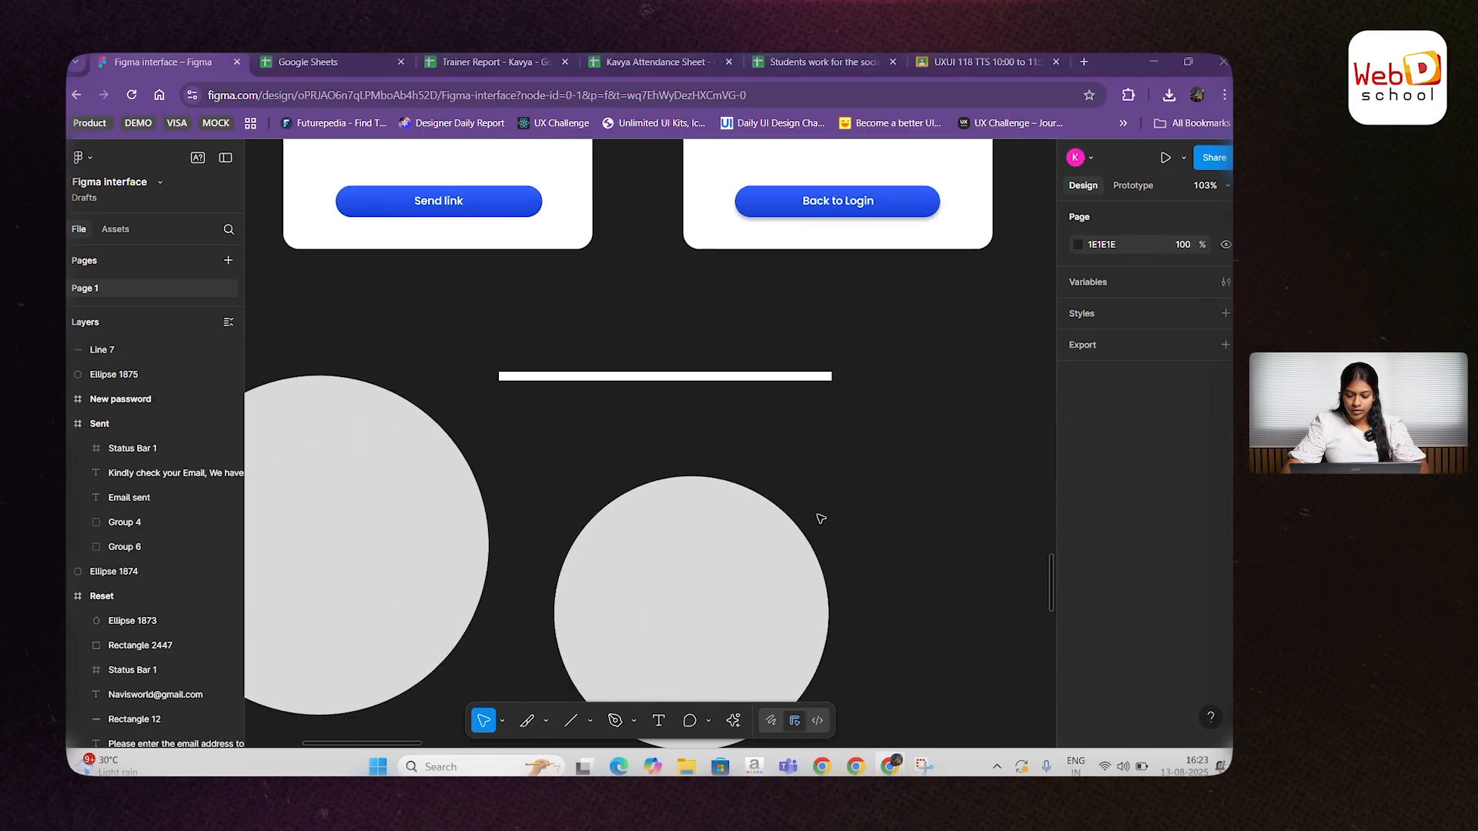
# Step: Draw a slightly slanted thin line about 368 long between the thick line and the smaller circle
pyautogui.click(590, 721)
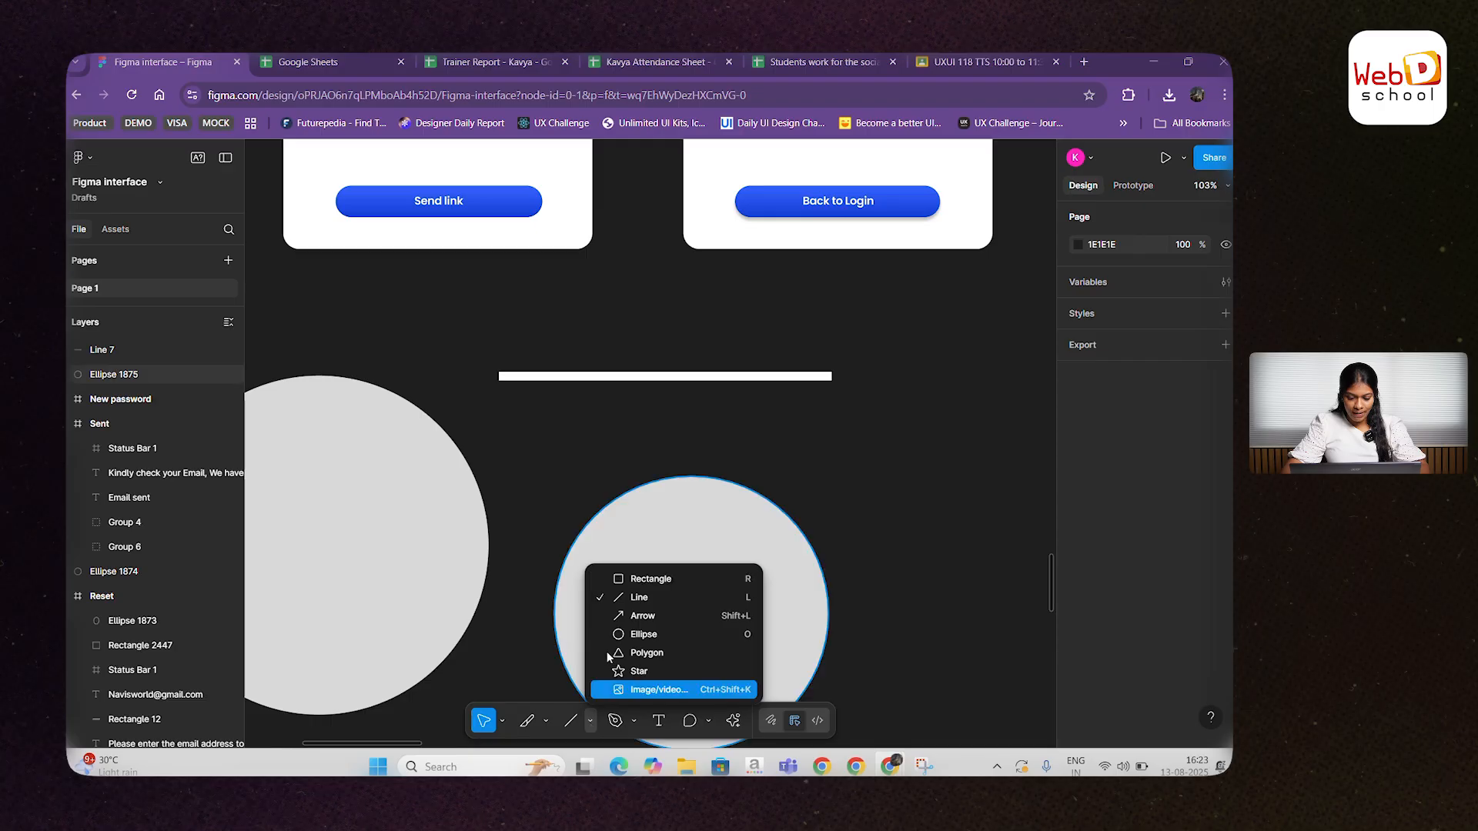
pyautogui.click(633, 598)
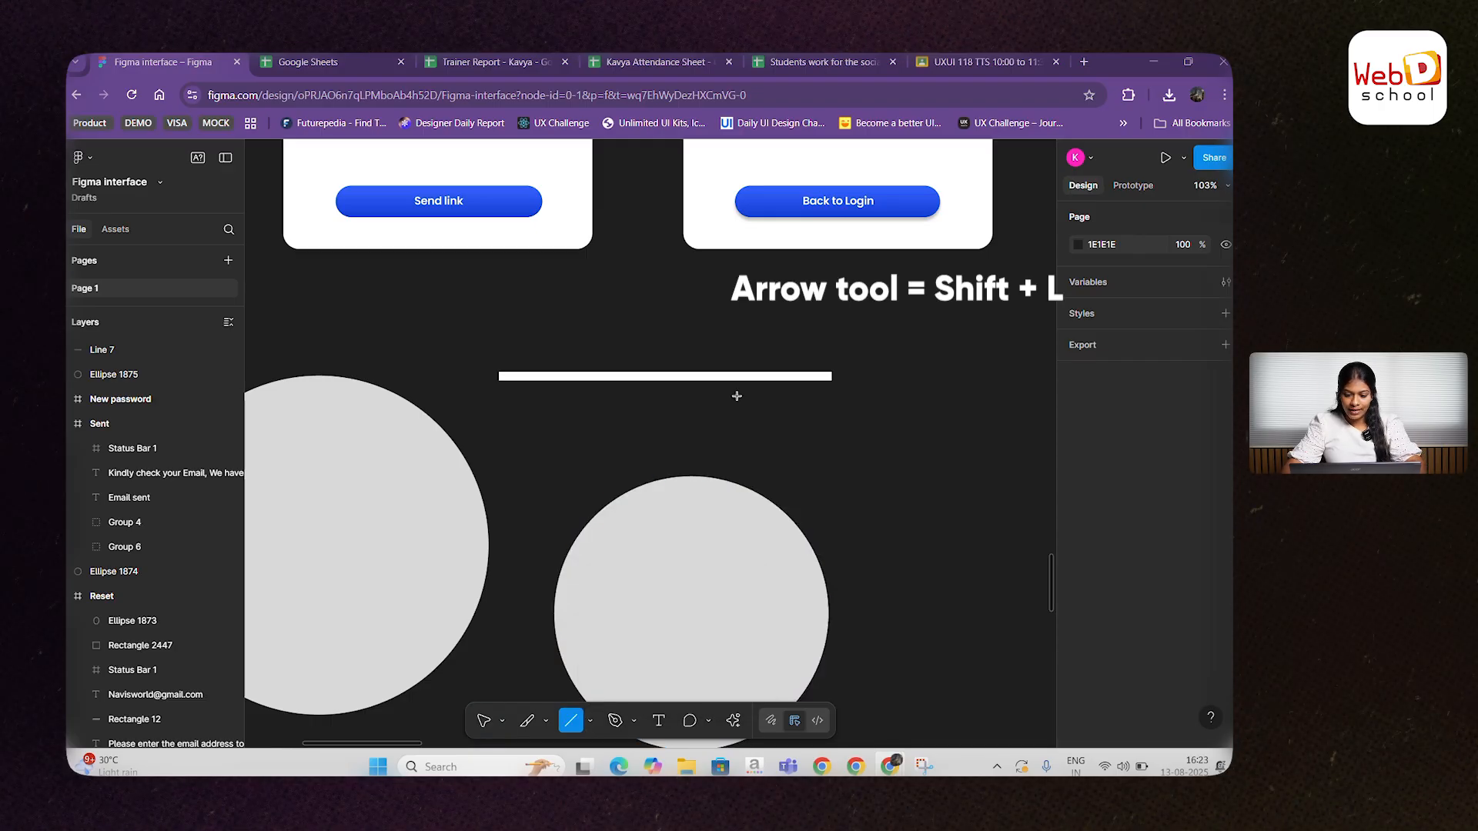
pyautogui.moveTo(665, 444); pyautogui.dragTo(957, 448)
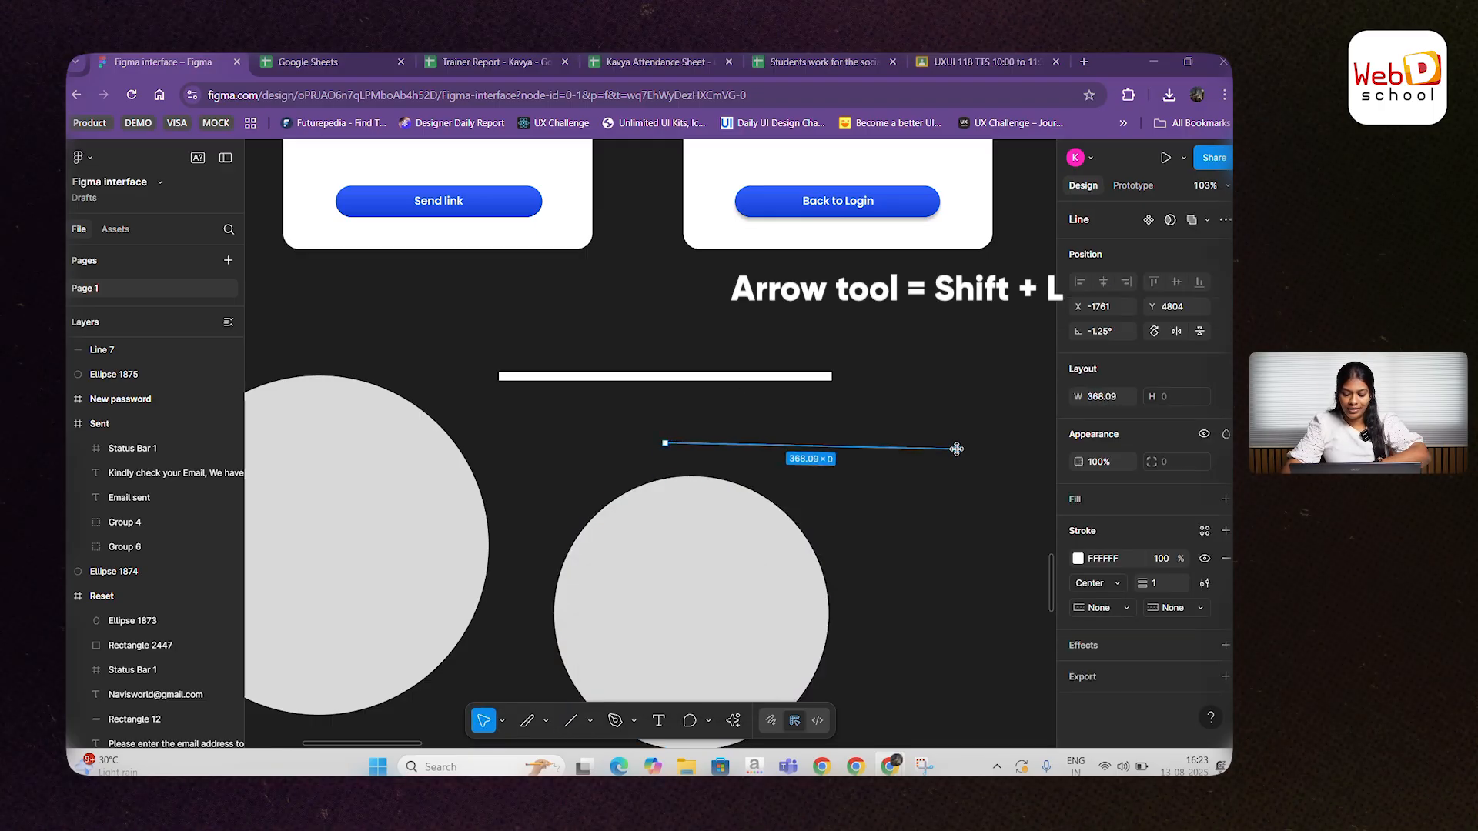
# Step: Draw a horizontal arrow about 226 long just above the slanted thin line with the Arrow tool
pyautogui.hotkey('shift', 'l')
pyautogui.moveTo(778, 415); pyautogui.dragTo(956, 415)
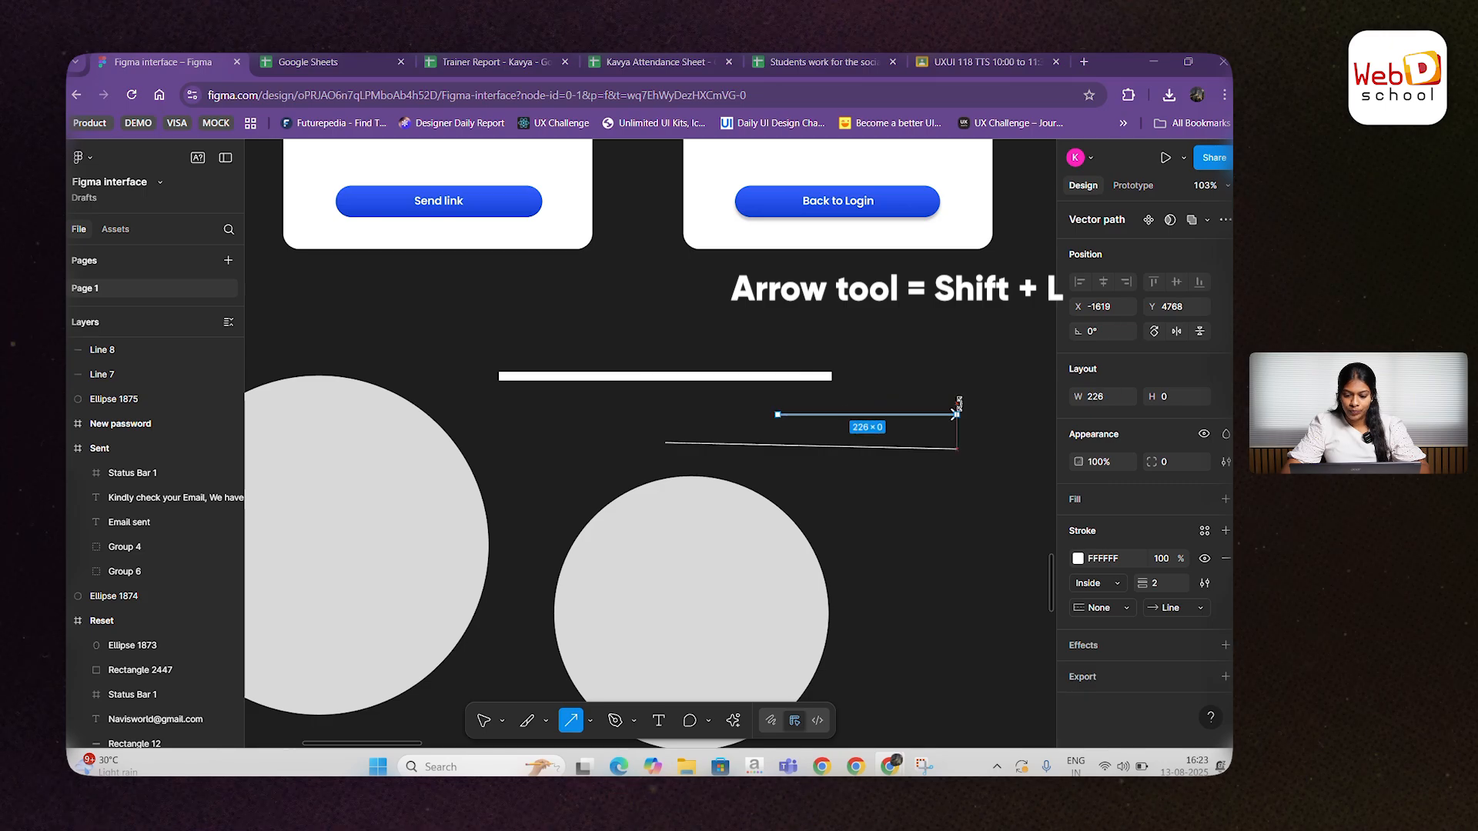
pyautogui.moveTo(940, 580); pyautogui.dragTo(601, 487)
pyautogui.scroll(1, 601, 487)
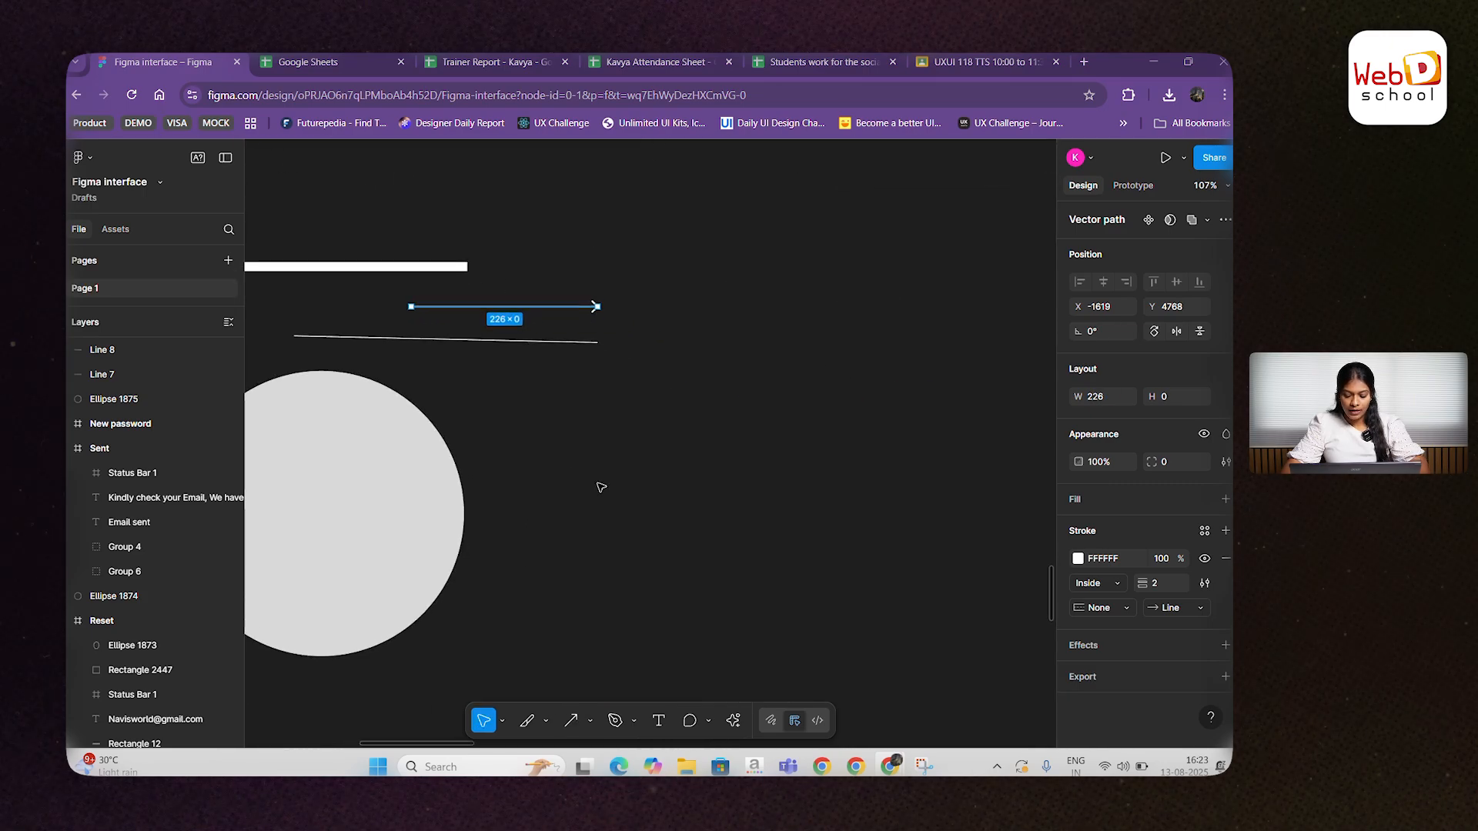
# Step: Draw a second, perfectly horizontal arrow about 324 long to the right of the smaller circle
pyautogui.hotkey('shift', 'l')
pyautogui.scroll(2, 583, 455)
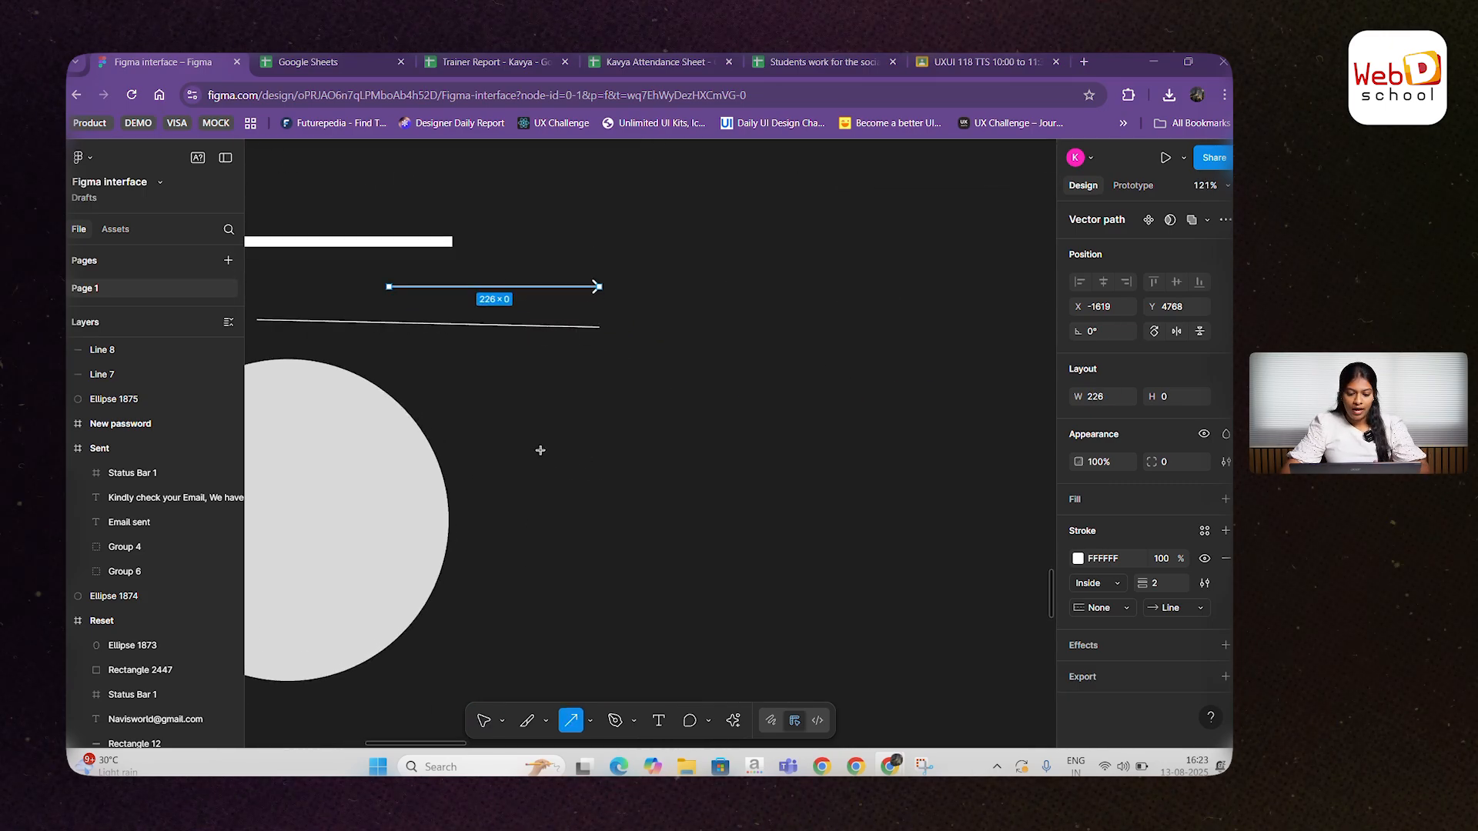
pyautogui.moveTo(504, 437); pyautogui.dragTo(825, 437)
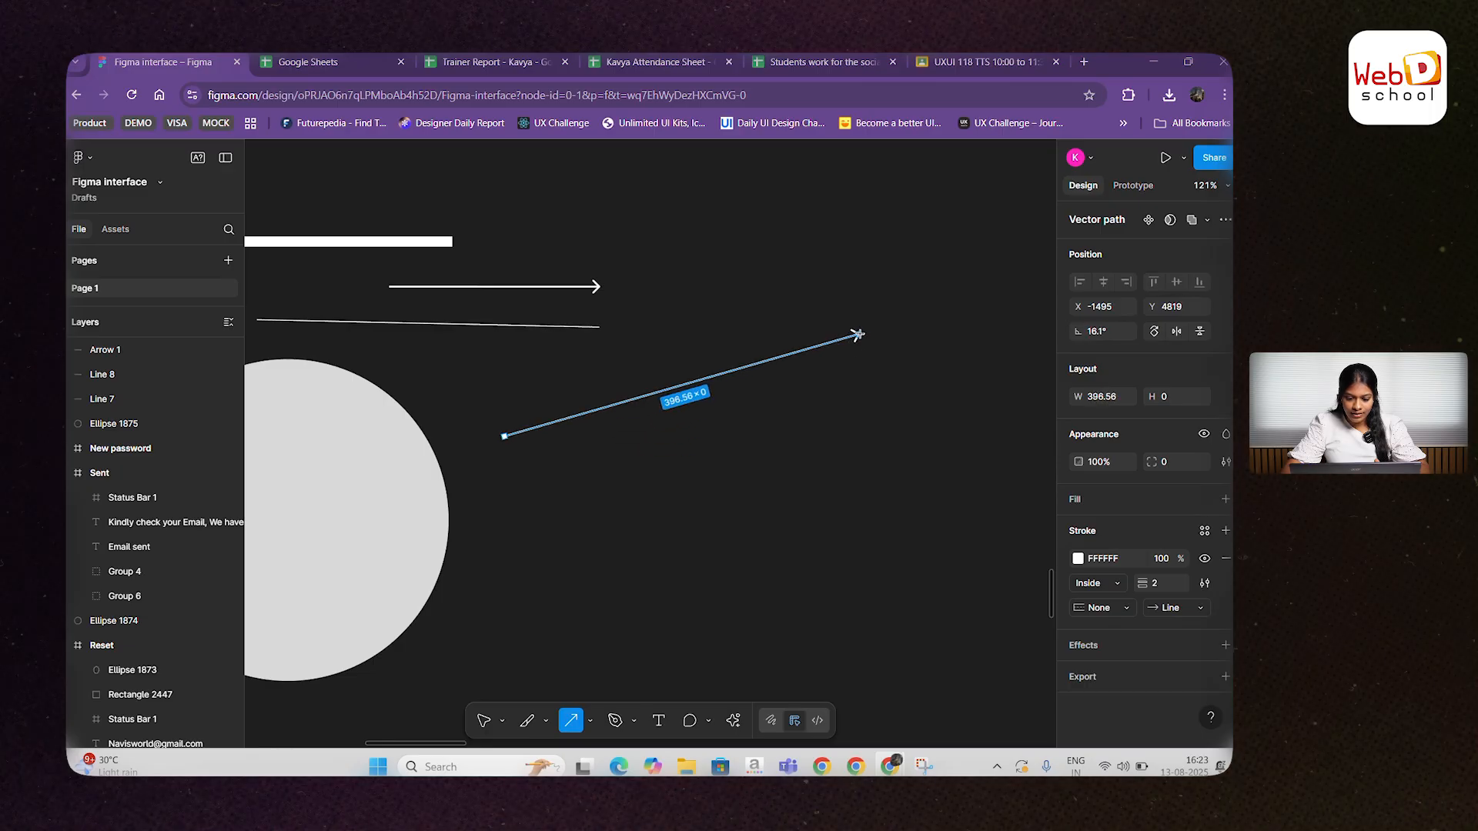
pyautogui.moveTo(856, 334)
pyautogui.mouseDown()
pyautogui.moveTo(920, 422)
pyautogui.moveTo(947, 544)
pyautogui.moveTo(934, 396)
pyautogui.moveTo(906, 416)
pyautogui.mouseUp()
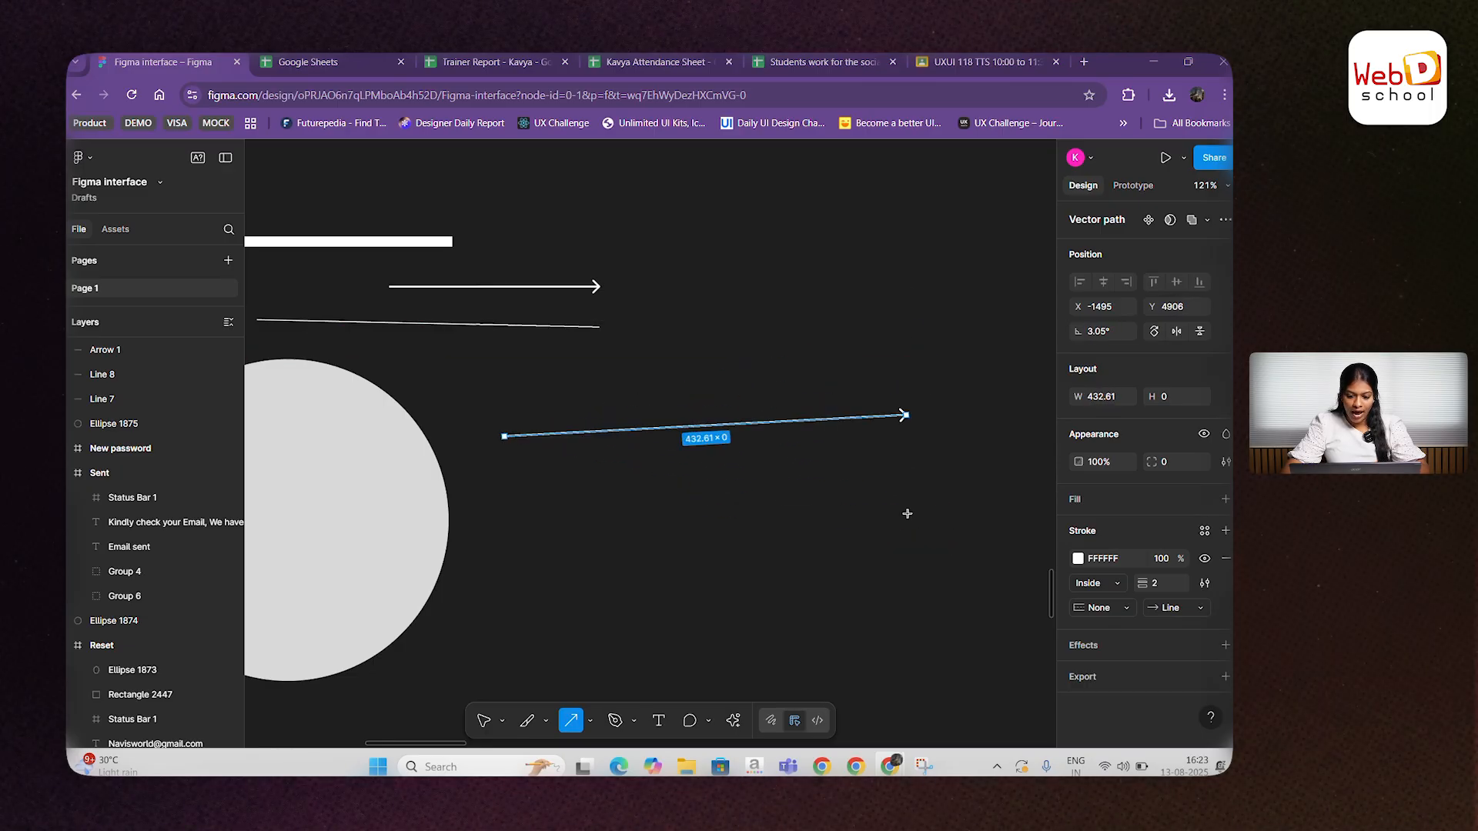
pyautogui.moveTo(907, 514); pyautogui.dragTo(722, 450)
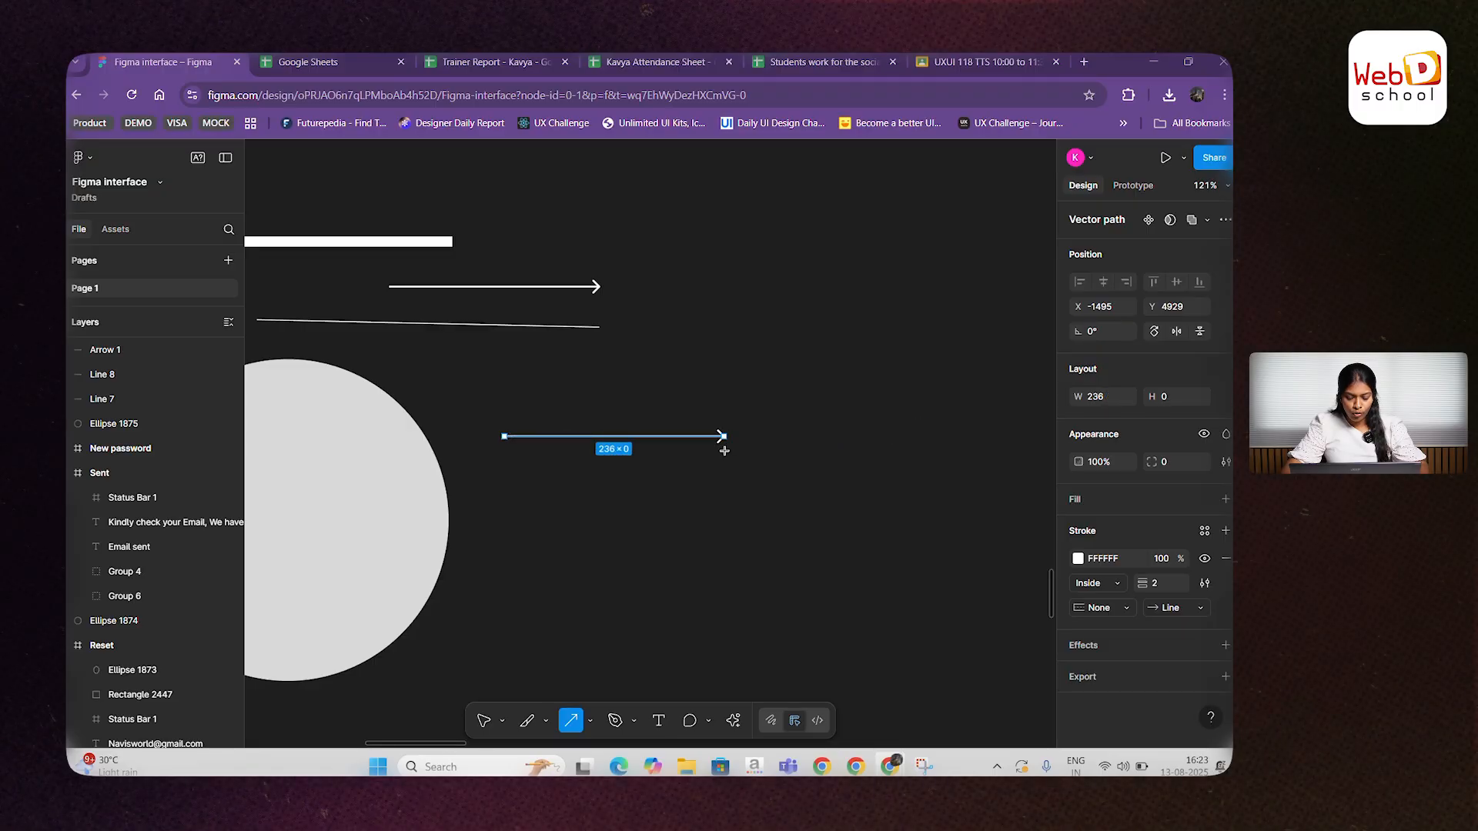
pyautogui.moveTo(508, 436); pyautogui.dragTo(543, 437)
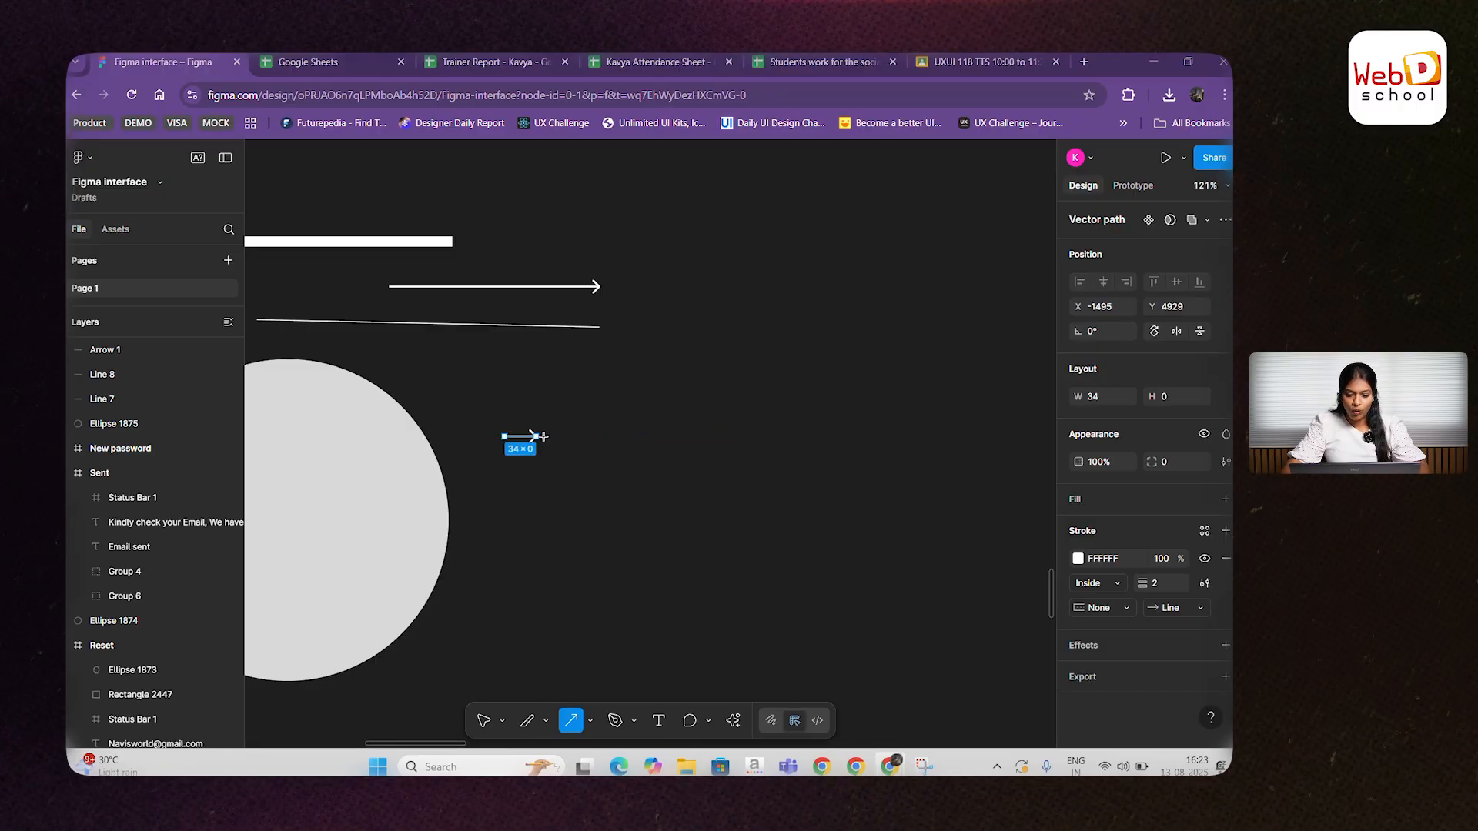
pyautogui.moveTo(635, 437); pyautogui.dragTo(806, 437)
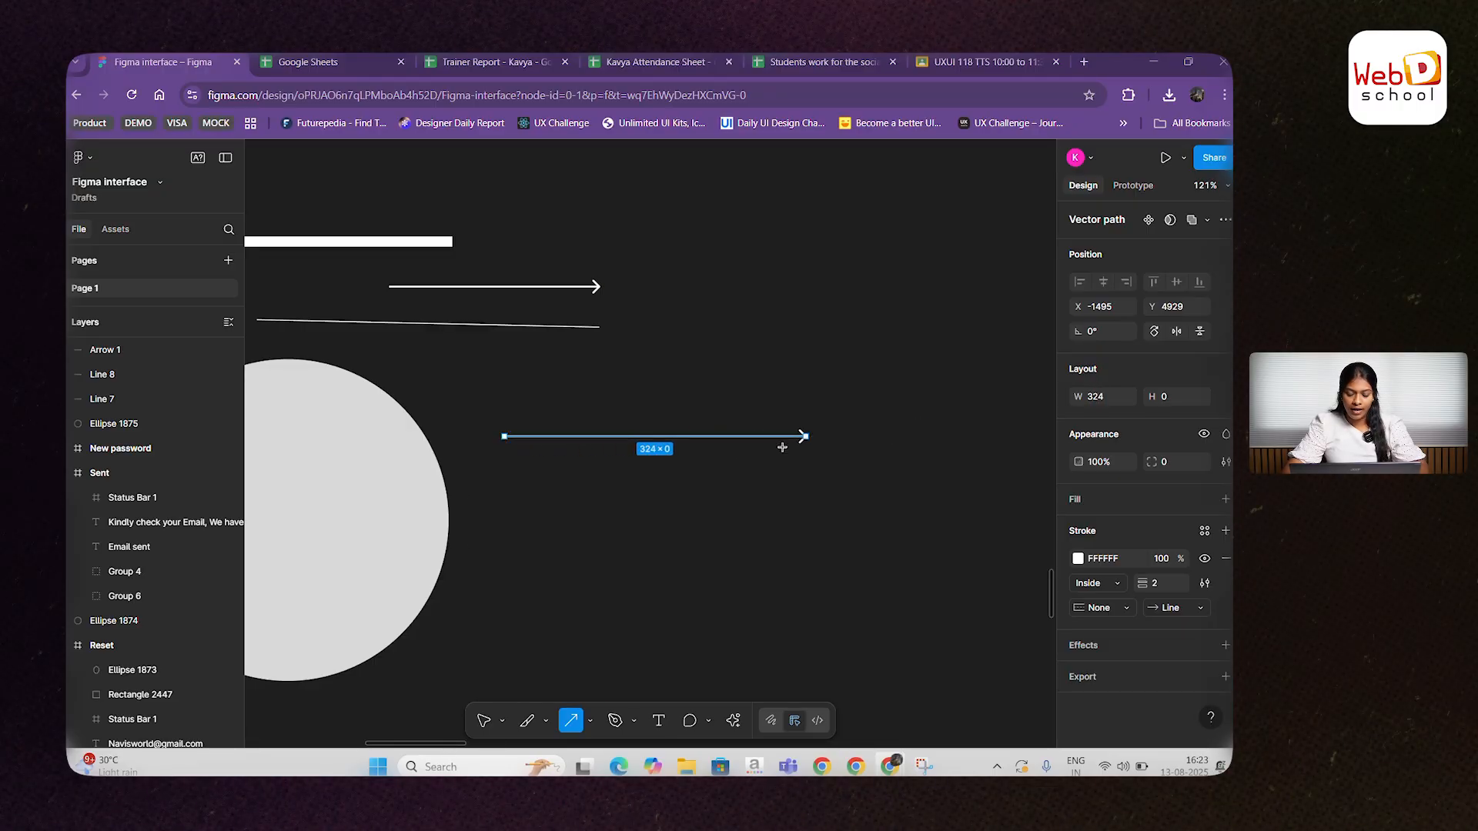
pyautogui.press('v')
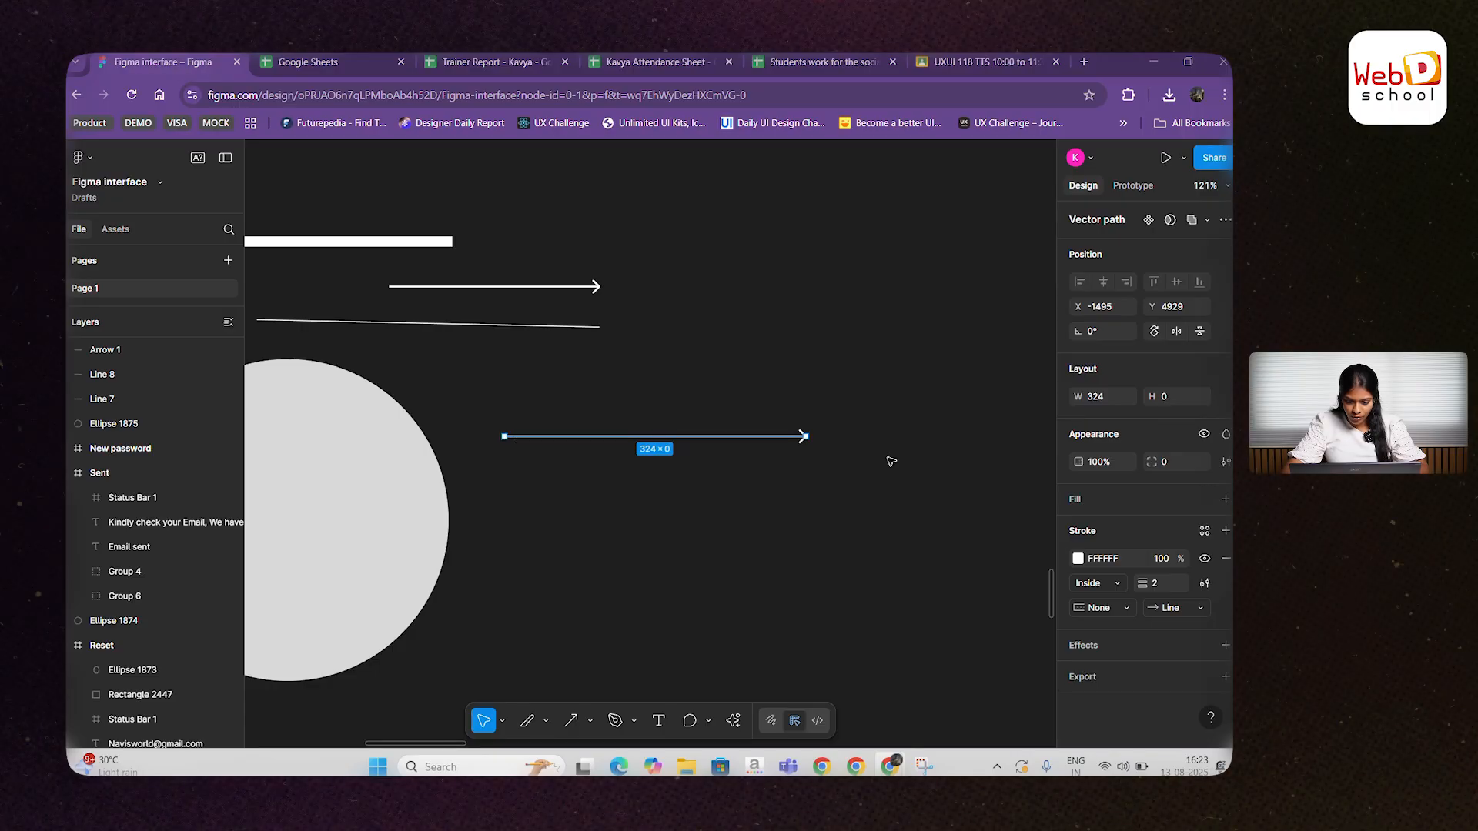
# Step: Draw a perfectly horizontal thin line about 225 long above the longer arrow with the Line tool
pyautogui.hscroll(-1, 626, 449)
pyautogui.scroll(1, 626, 449)
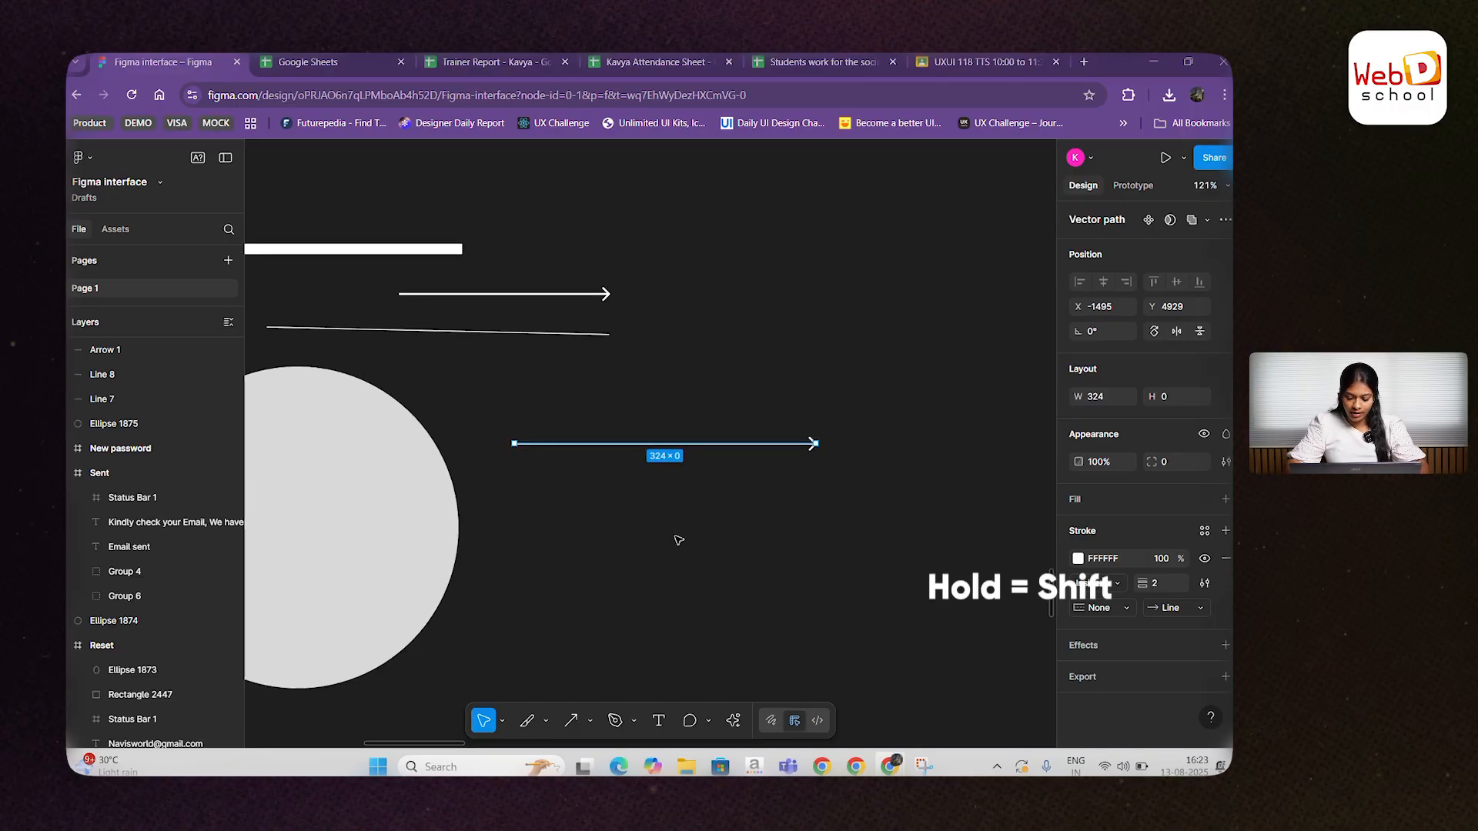
pyautogui.press('l')
pyautogui.moveTo(585, 343)
pyautogui.mouseDown()
pyautogui.moveTo(1029, 337)
pyautogui.moveTo(731, 342)
pyautogui.mouseUp()
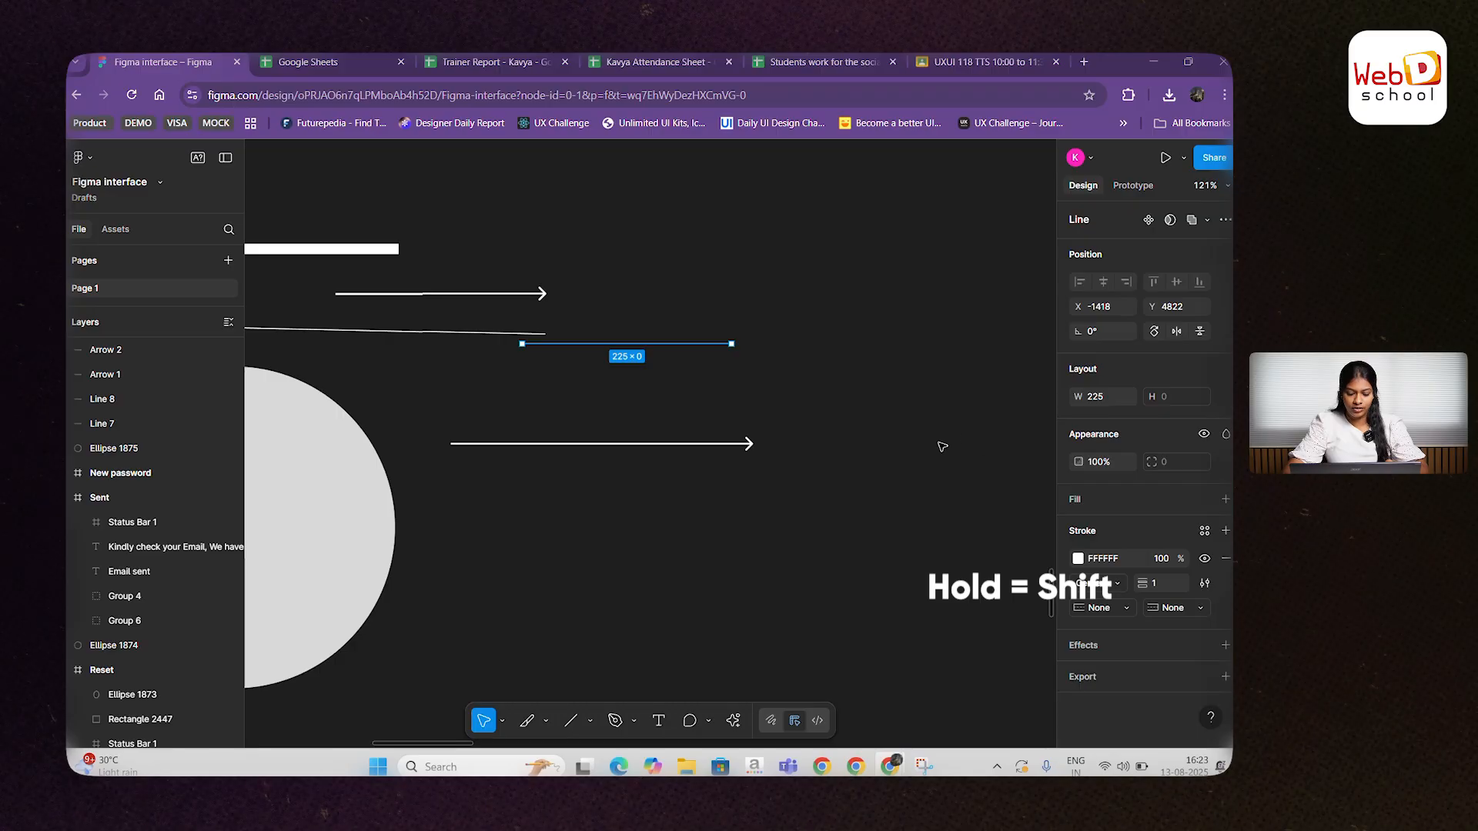
# Step: Draw an evenly proportioned triangle outward from its centre below the longer arrow with the Polygon tool
pyautogui.scroll(6, 567, 347)
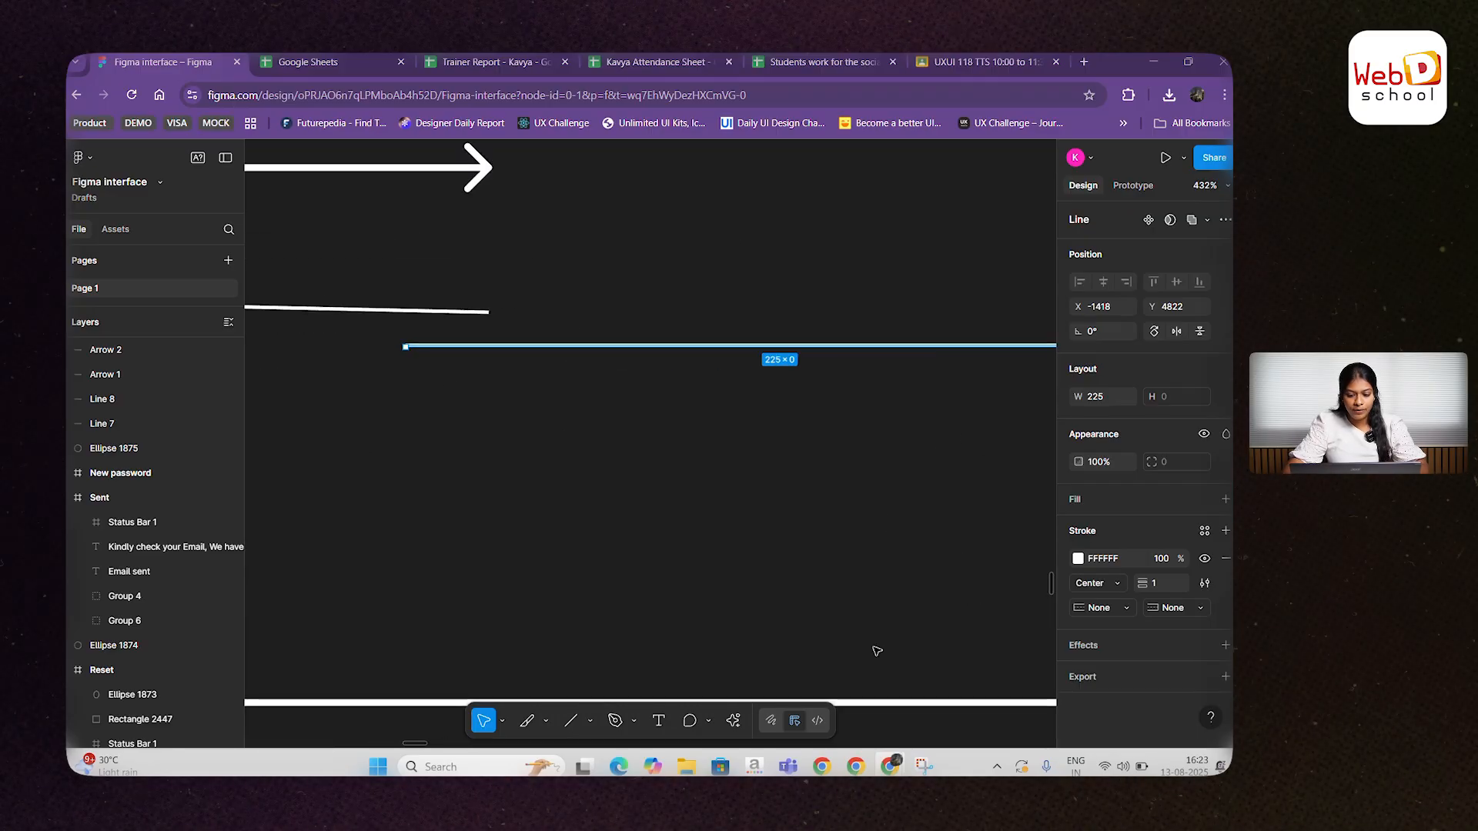
pyautogui.scroll(-5, 911, 330)
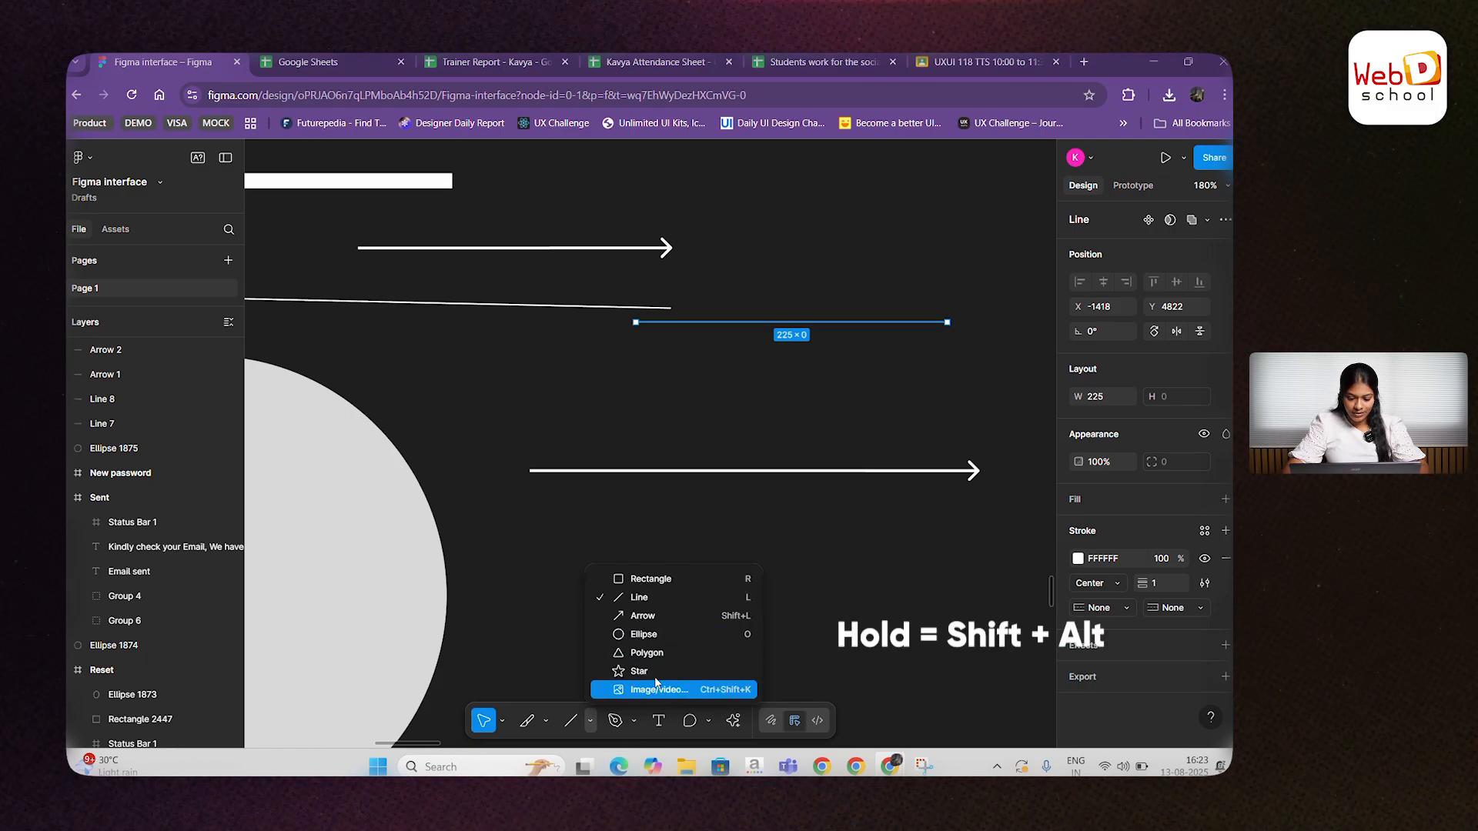
pyautogui.click(645, 653)
pyautogui.scroll(-5, 662, 418)
pyautogui.hscroll(4, 663, 419)
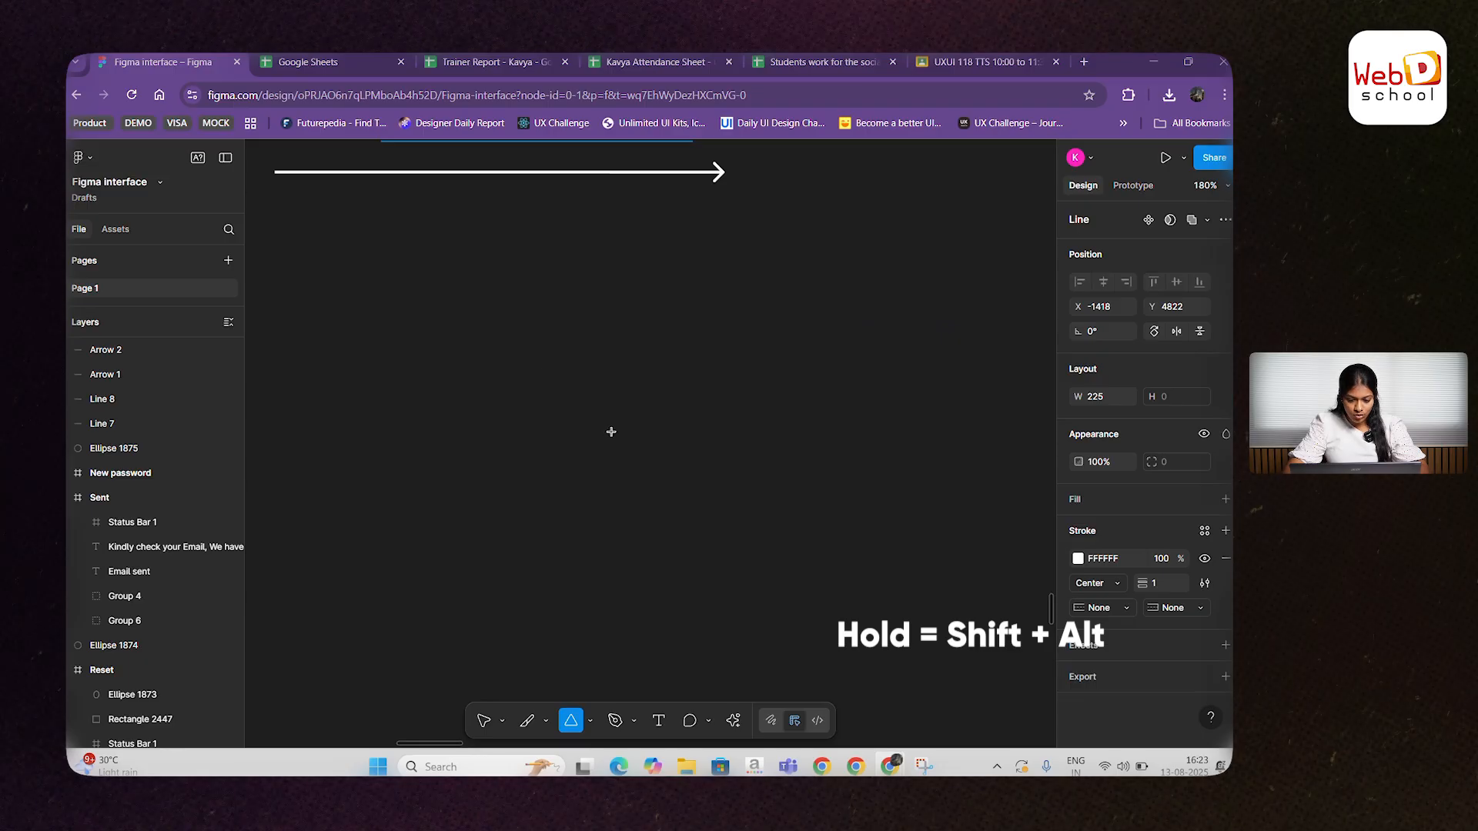
pyautogui.moveTo(592, 409)
pyautogui.mouseDown()
pyautogui.moveTo(646, 472)
pyautogui.moveTo(691, 570)
pyautogui.moveTo(681, 527)
pyautogui.mouseUp()
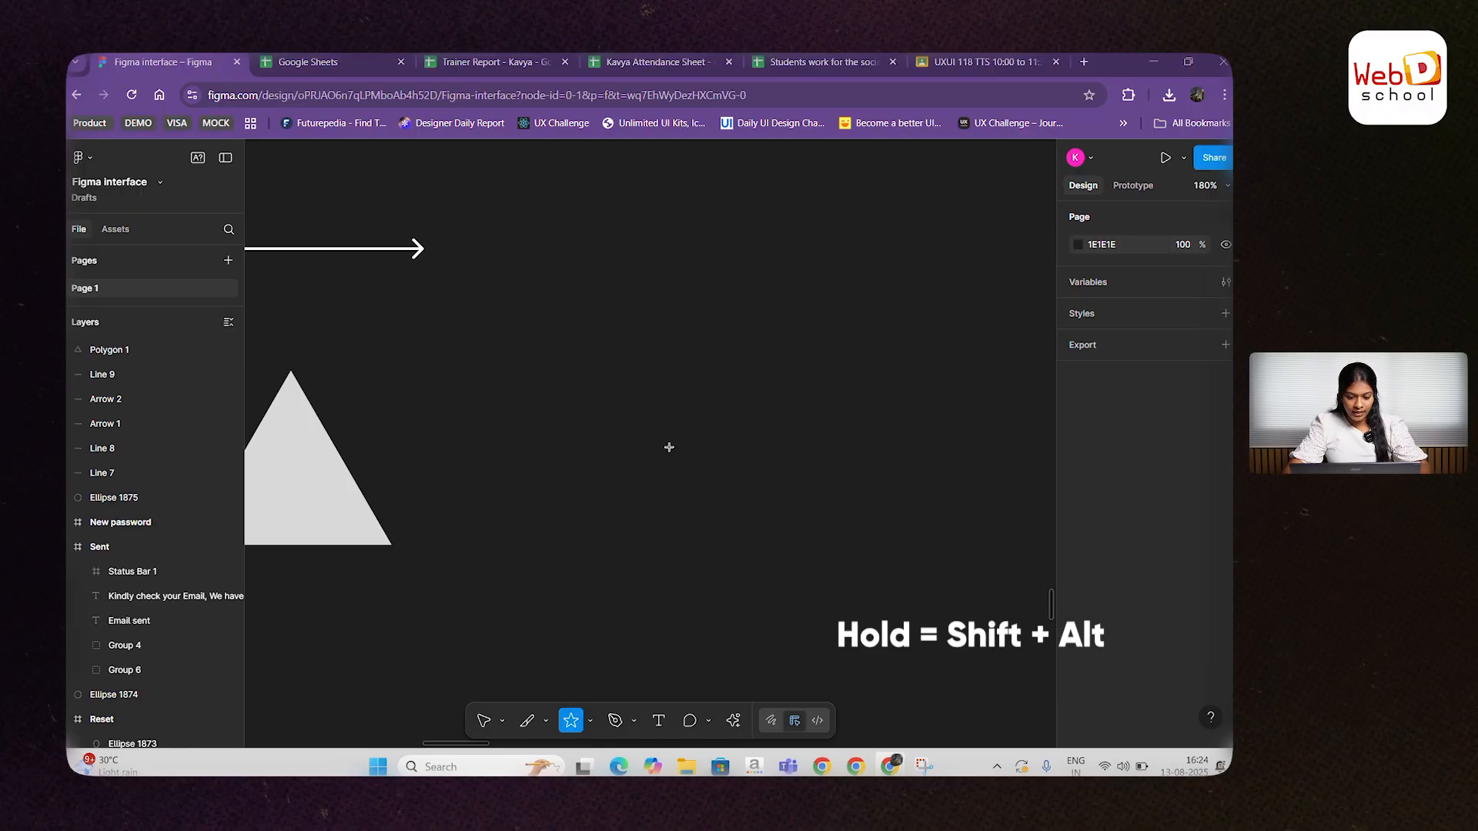
# Step: Draw a star about 184 × 184 to the right of the triangle and reduce its ratio to 14%
pyautogui.moveTo(670, 447)
pyautogui.mouseDown()
pyautogui.moveTo(706, 399)
pyautogui.moveTo(768, 582)
pyautogui.moveTo(752, 545)
pyautogui.moveTo(777, 569)
pyautogui.moveTo(753, 548)
pyautogui.mouseUp()
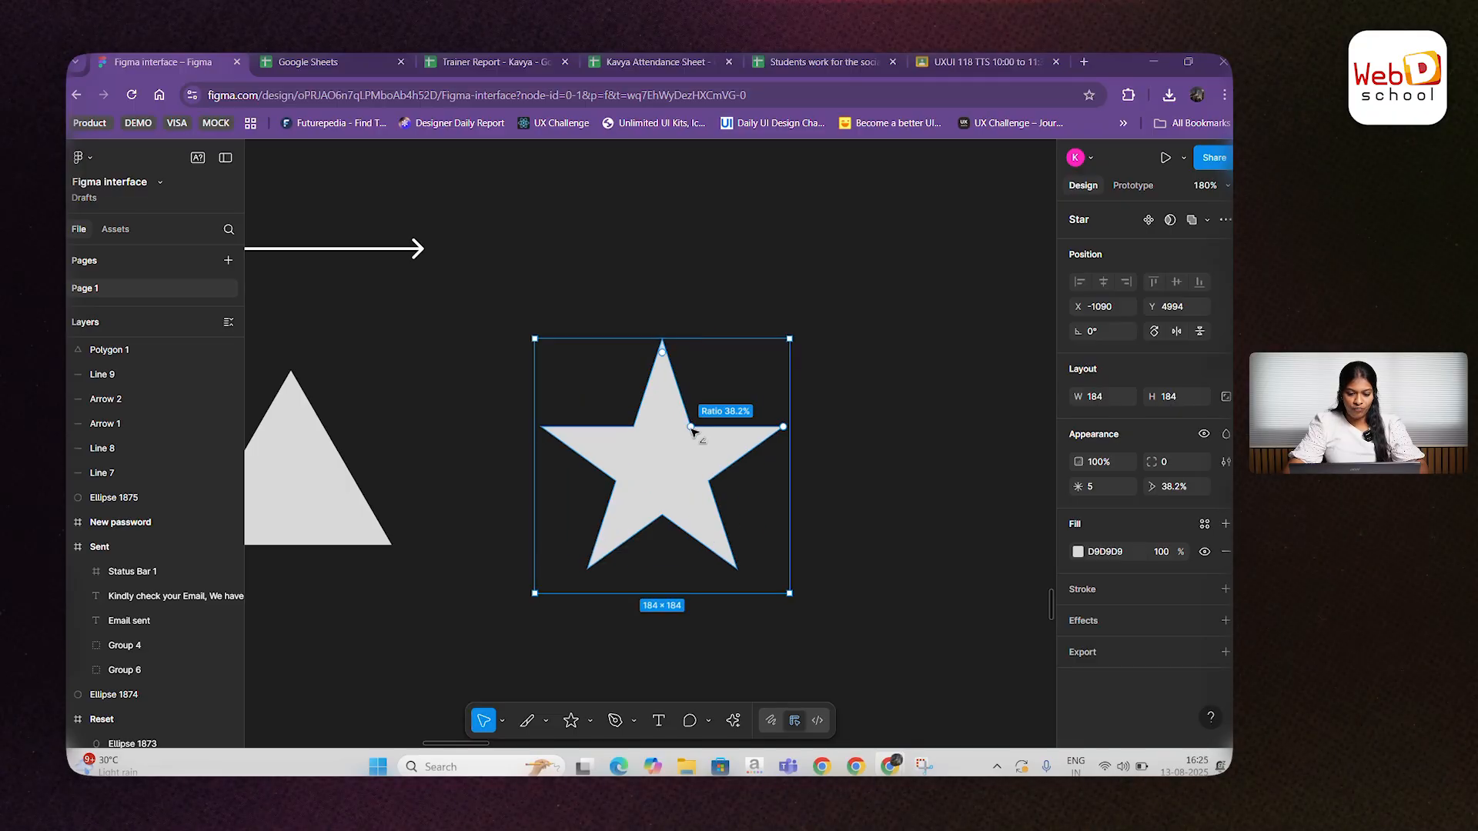
pyautogui.moveTo(691, 431); pyautogui.dragTo(684, 472)
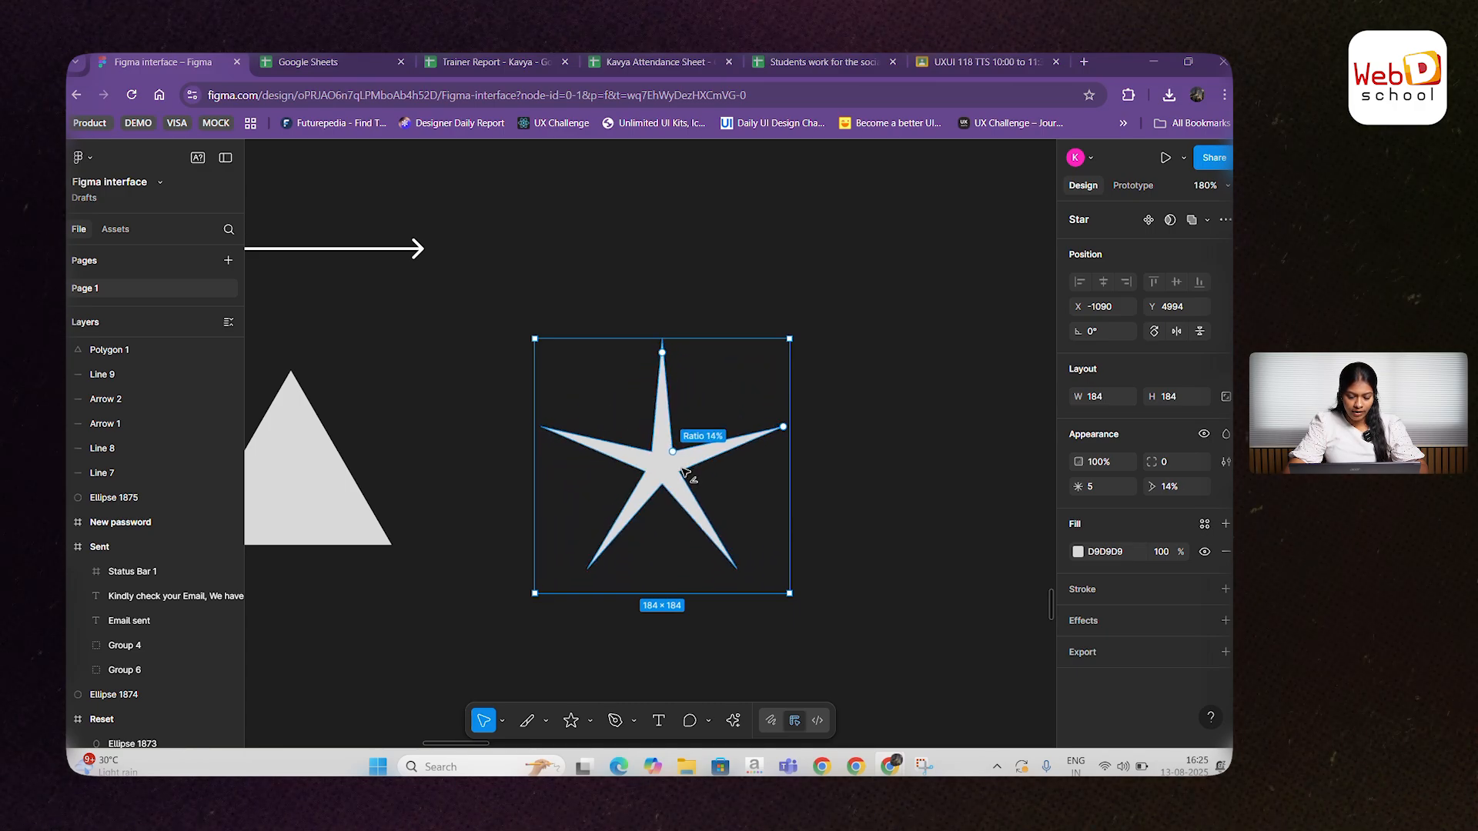
# Step: Try adjusting the star's corner radius and its number of points directly on the shape
pyautogui.moveTo(663, 353)
pyautogui.moveTo(663, 359); pyautogui.dragTo(664, 398)
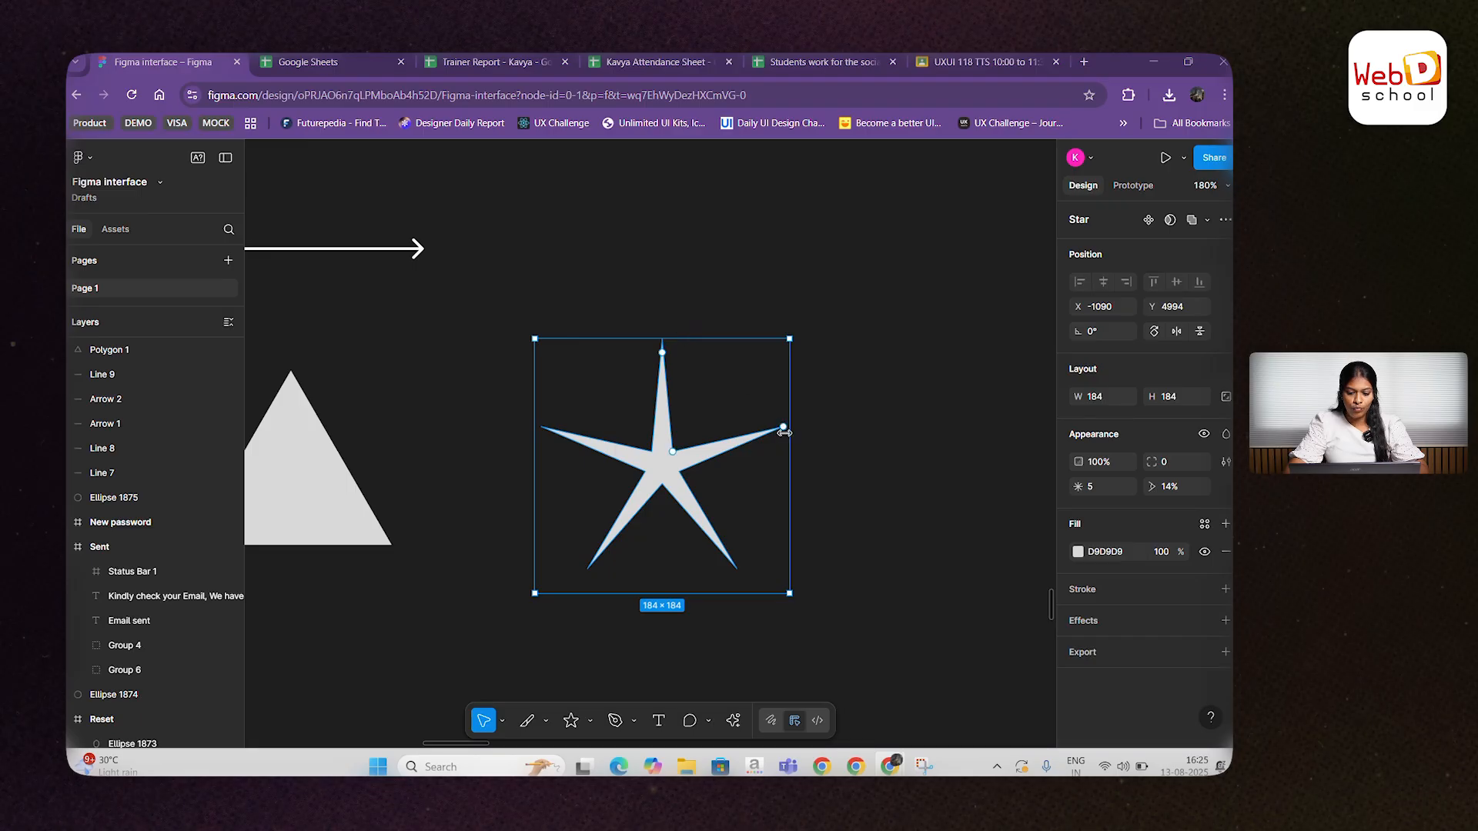
pyautogui.moveTo(787, 427); pyautogui.dragTo(794, 482)
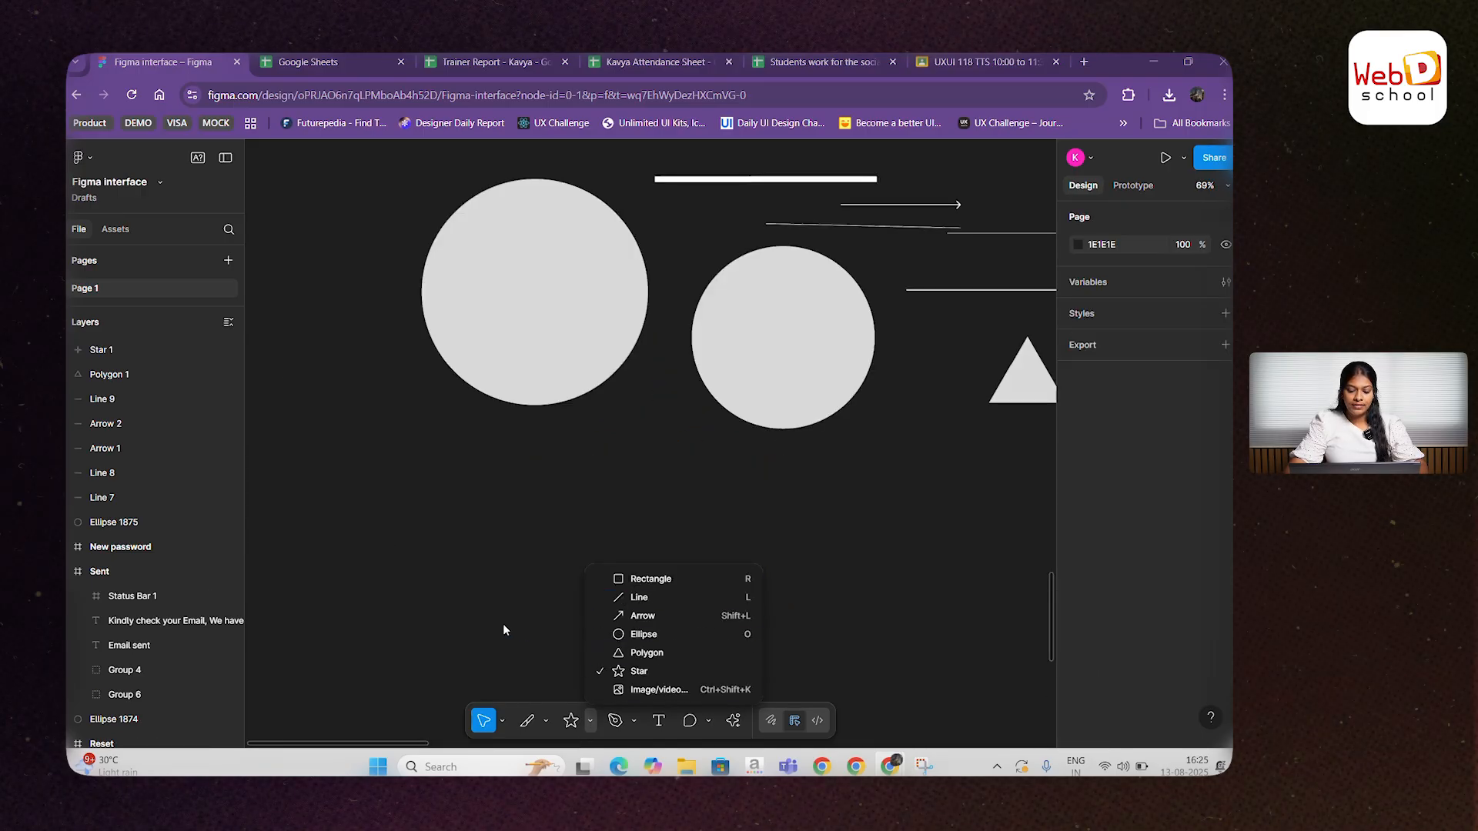
# Step: Import the red Product Management Program poster image and place it on the empty canvas below the shapes
pyautogui.click(505, 629)
pyautogui.click(591, 722)
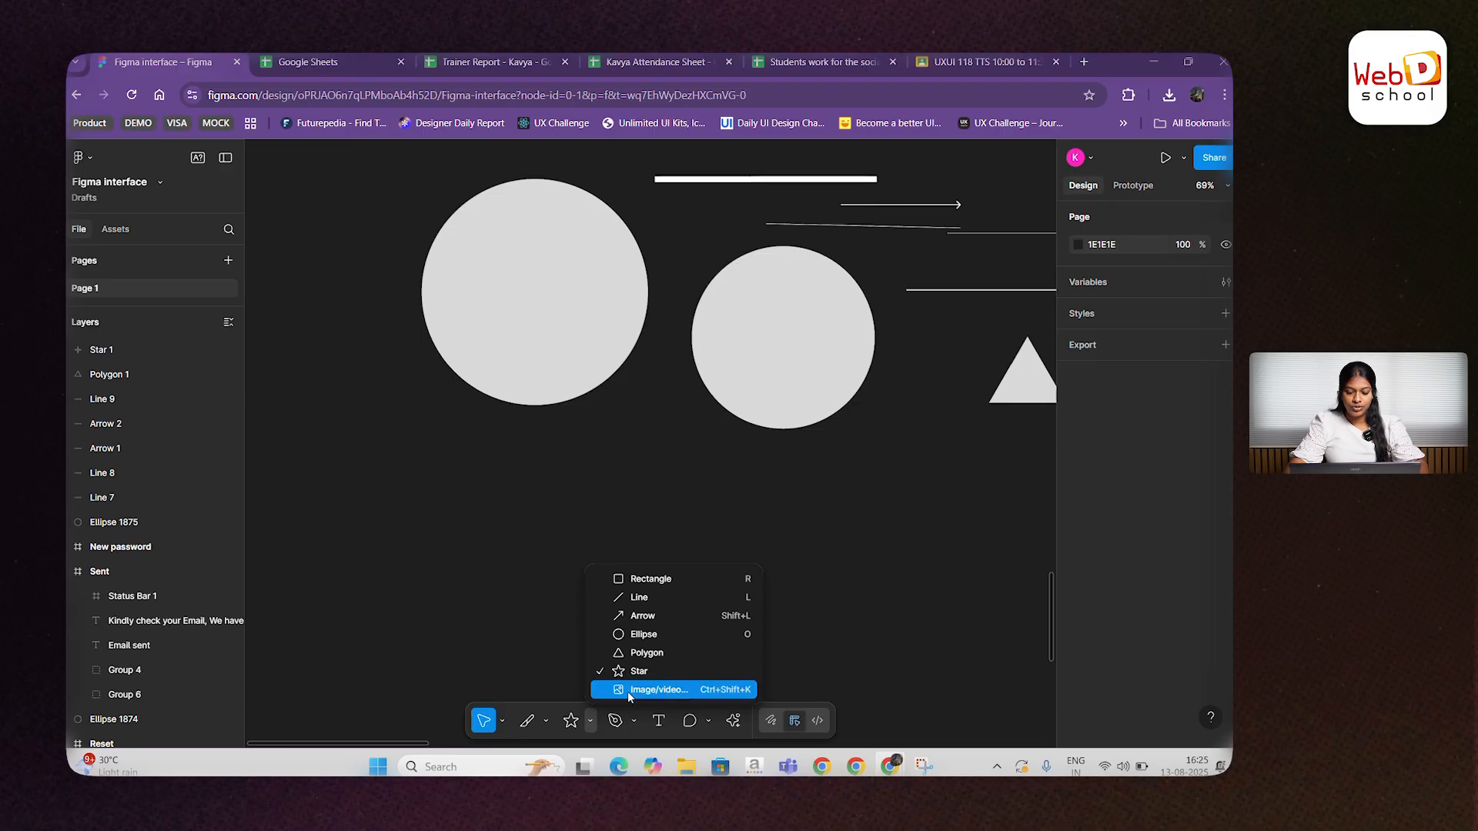
pyautogui.click(549, 642)
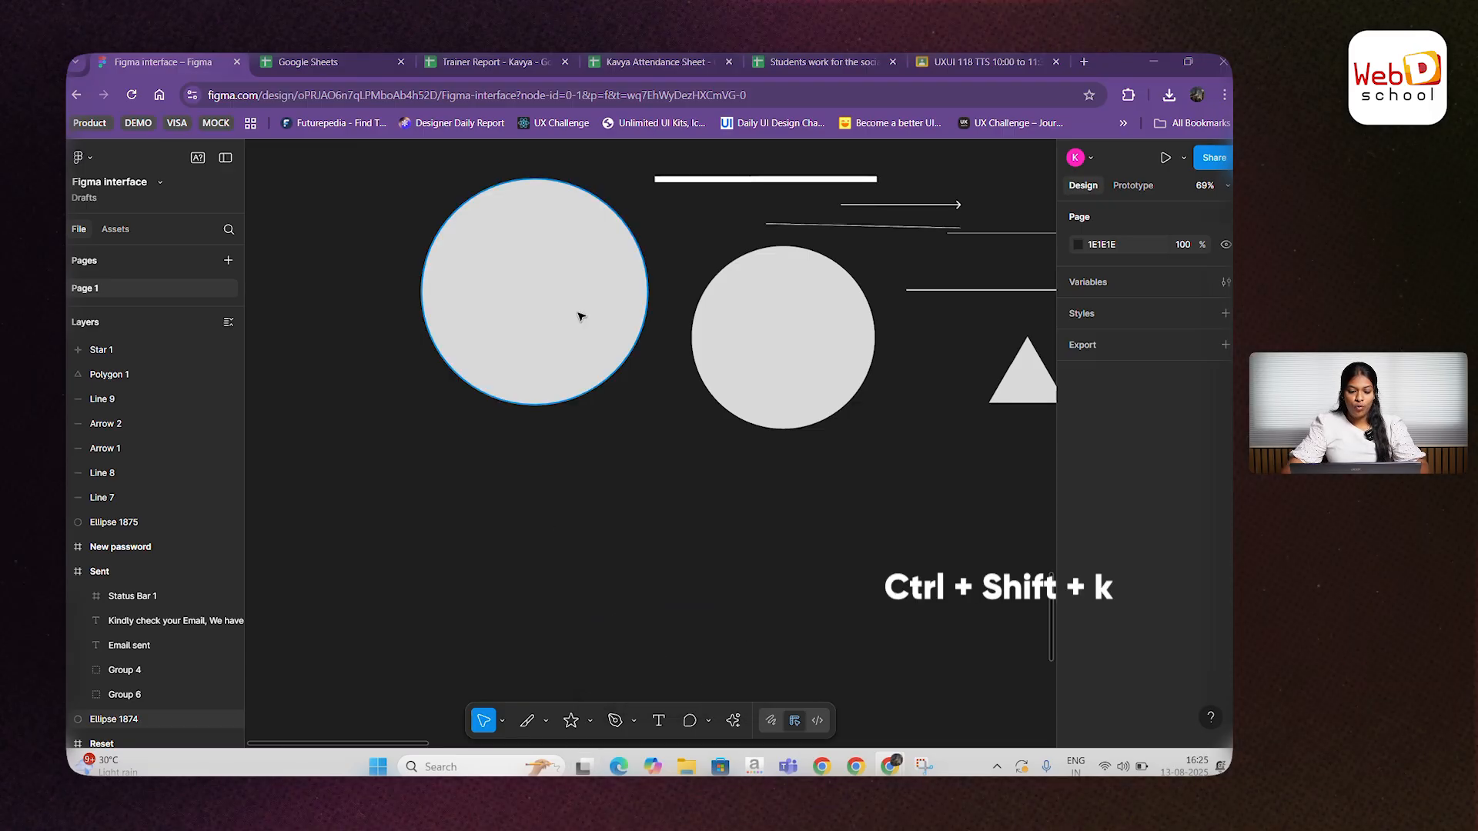
pyautogui.click(591, 721)
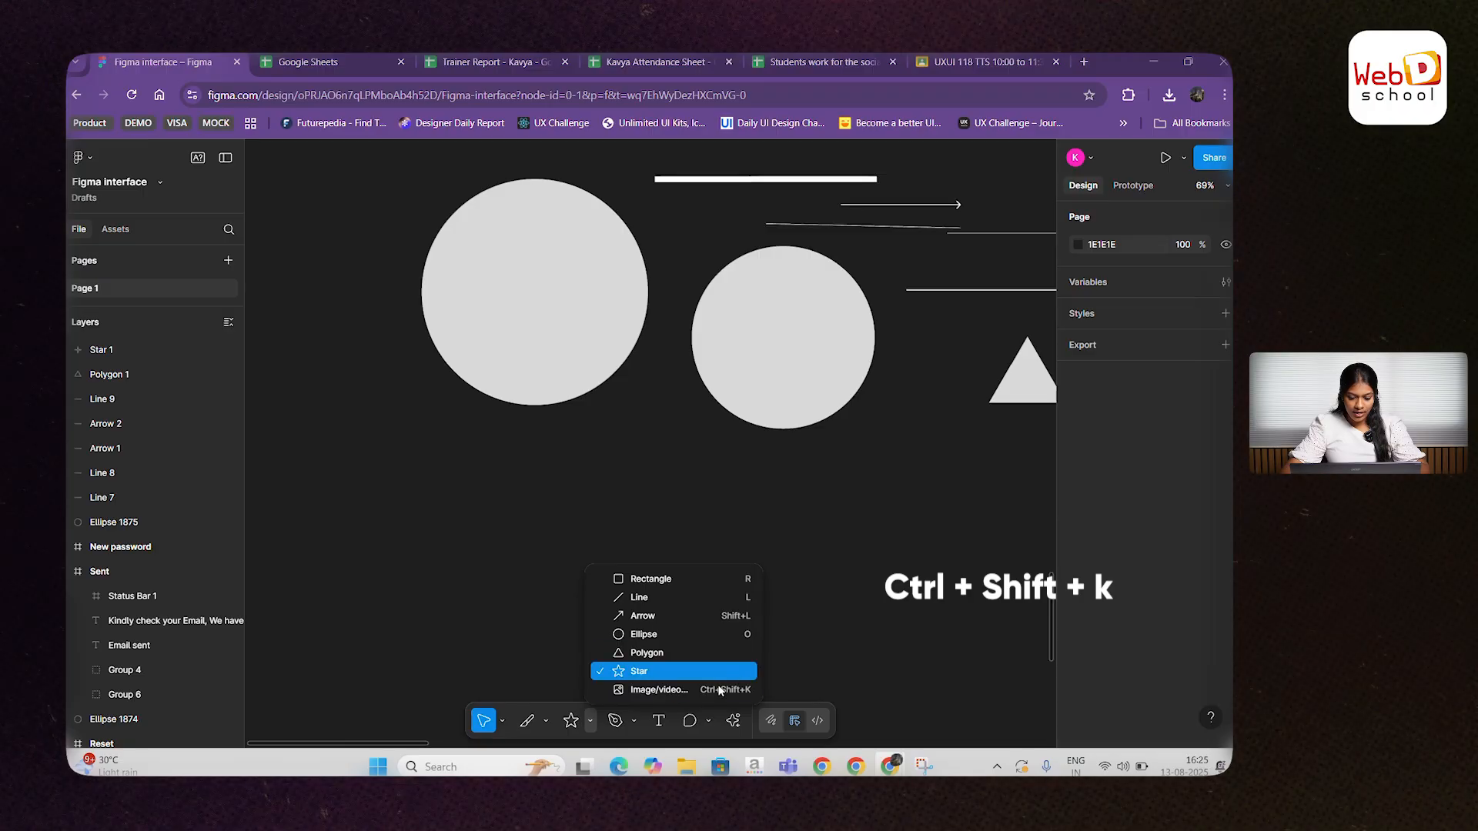
pyautogui.click(627, 690)
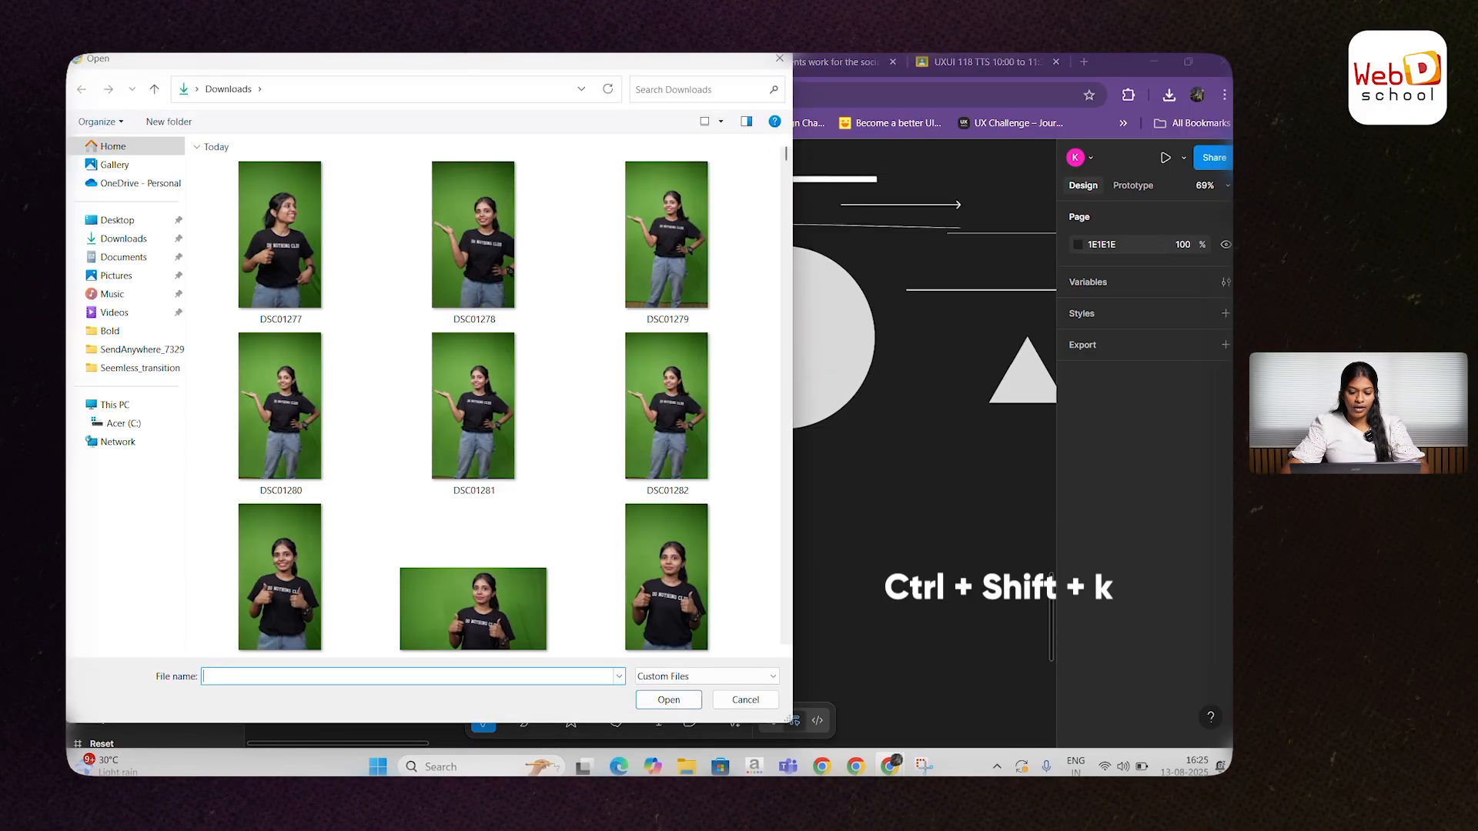
pyautogui.scroll(-10, 283, 441)
pyautogui.scroll(-5, 437, 488)
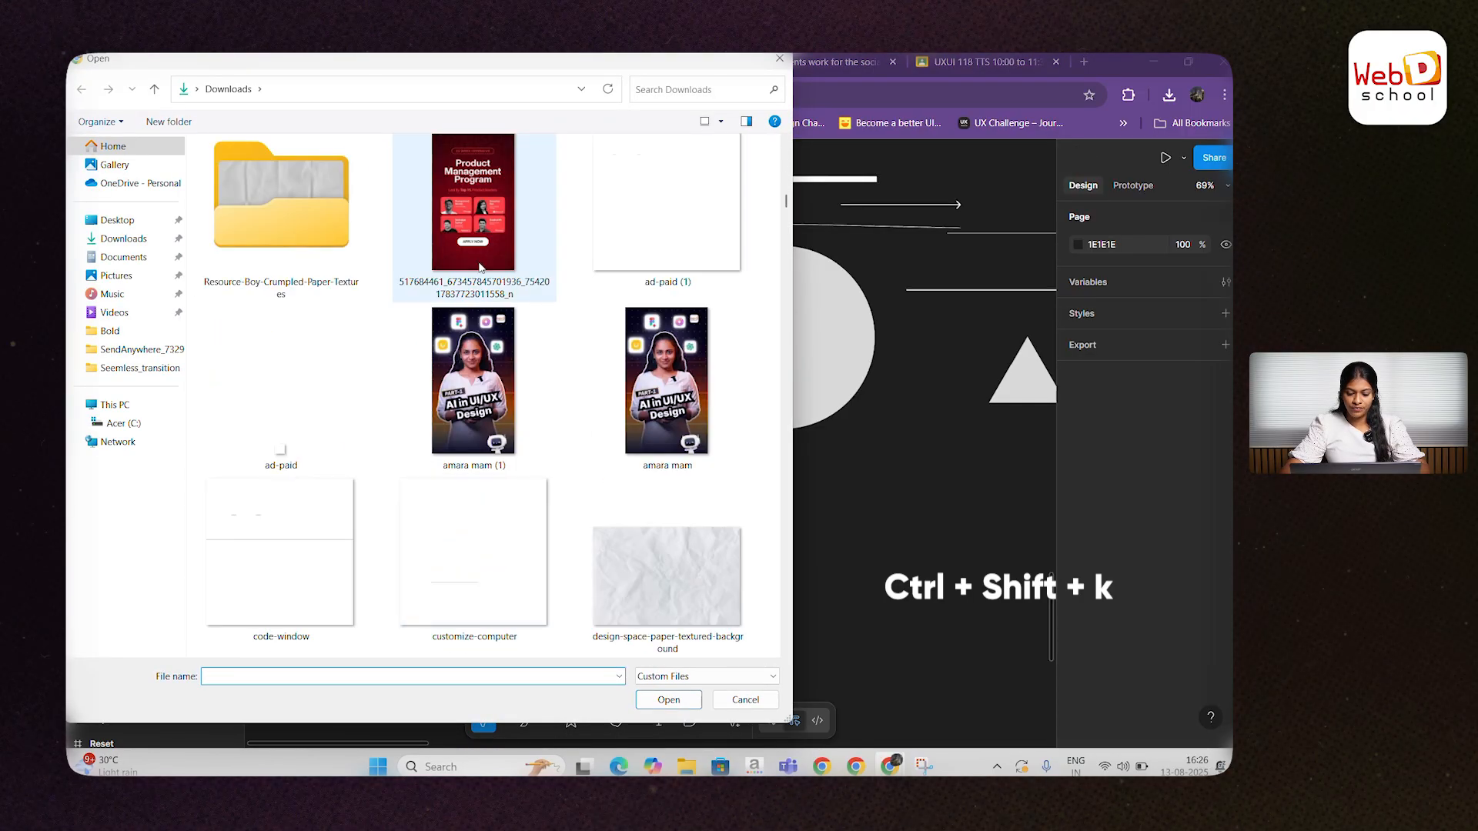
pyautogui.doubleClick(488, 209)
pyautogui.scroll(-3, 637, 555)
pyautogui.scroll(-2, 688, 557)
pyautogui.hscroll(2, 688, 556)
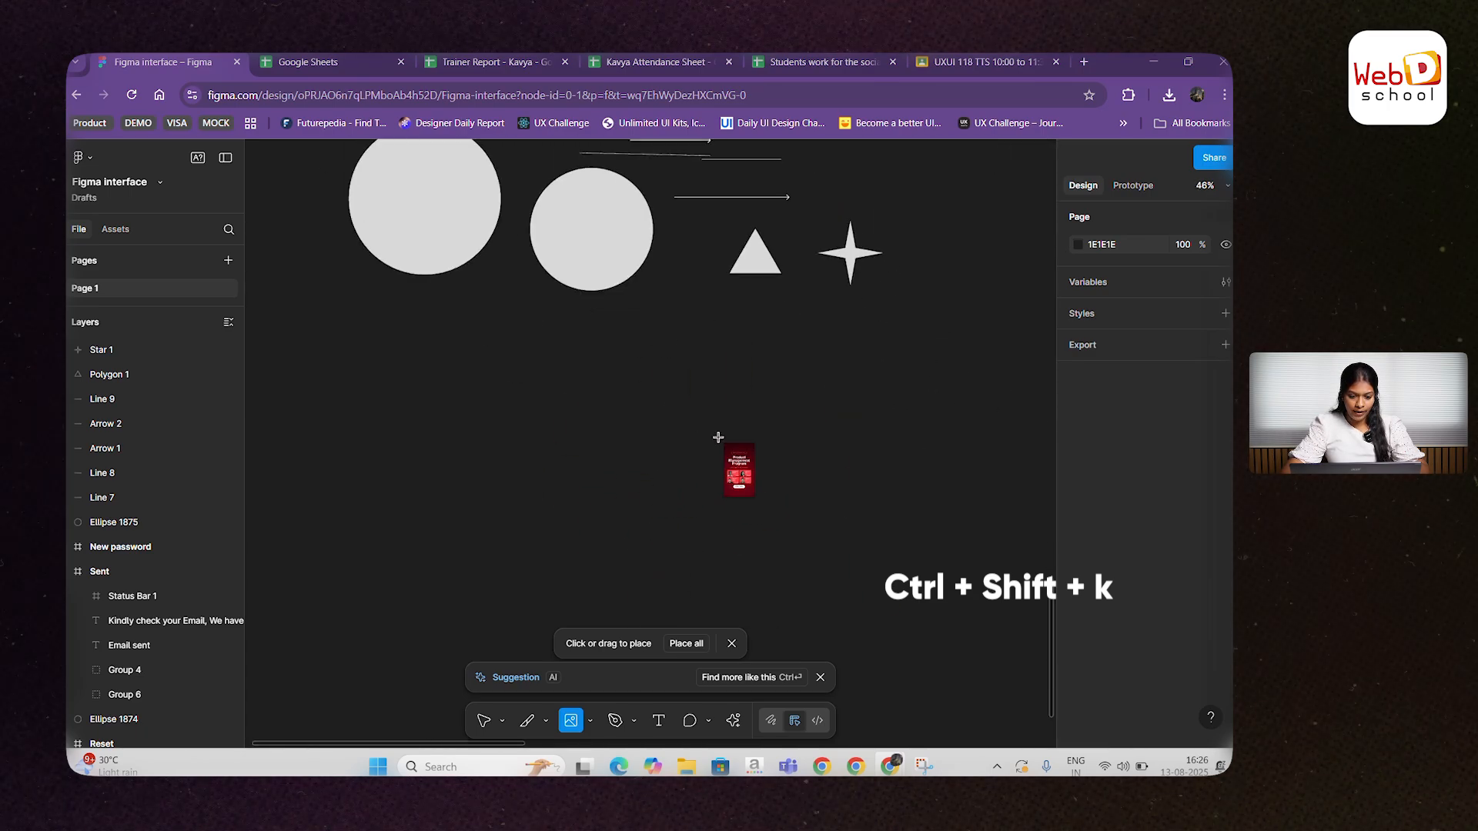
pyautogui.moveTo(525, 357); pyautogui.dragTo(491, 202)
pyautogui.click(578, 401)
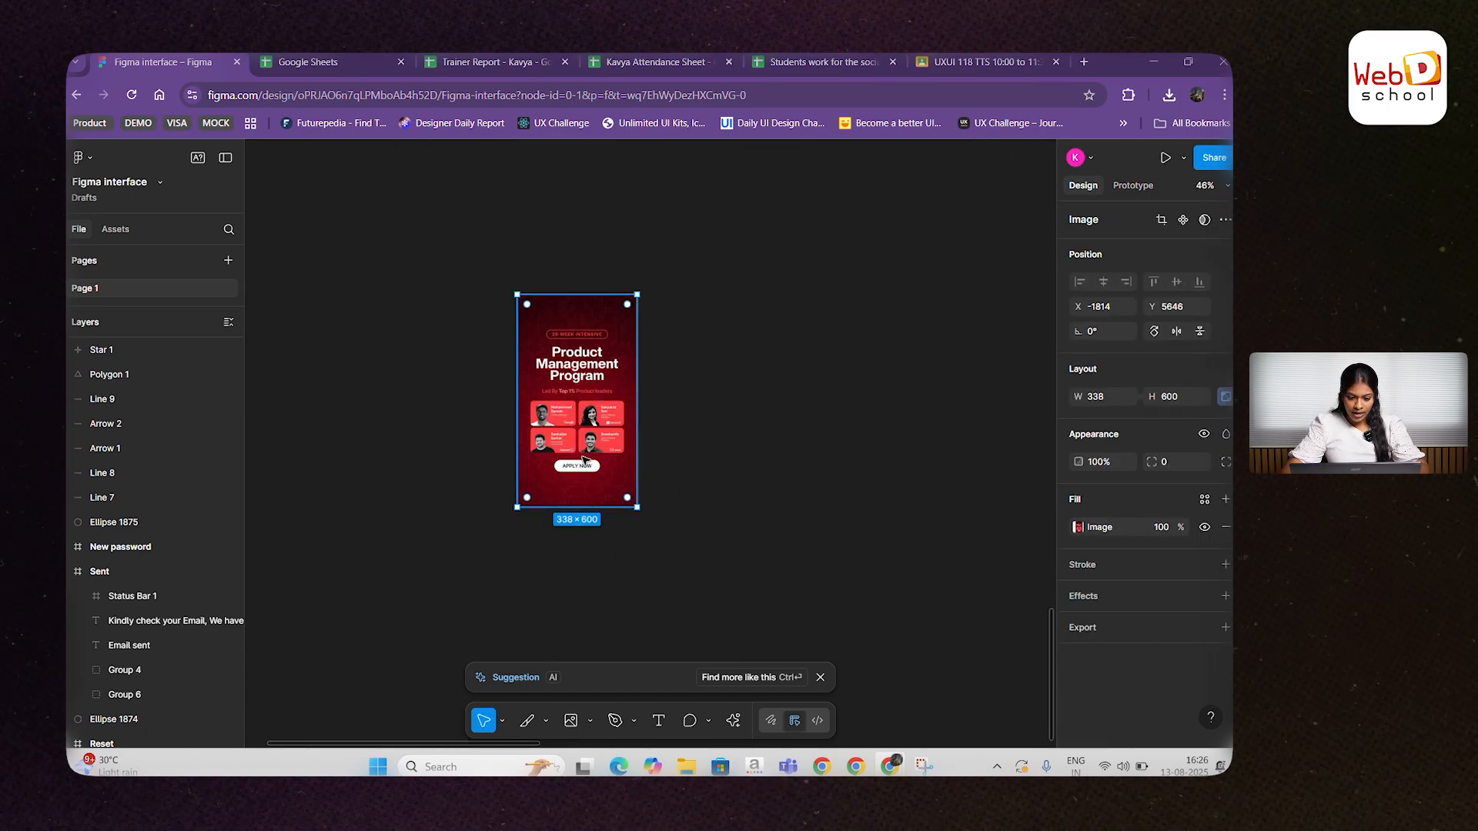
# Step: Move the poster to the lower left of the larger circle, and move that circle down beside the poster
pyautogui.scroll(5, 566, 329)
pyautogui.scroll(-3, 481, 317)
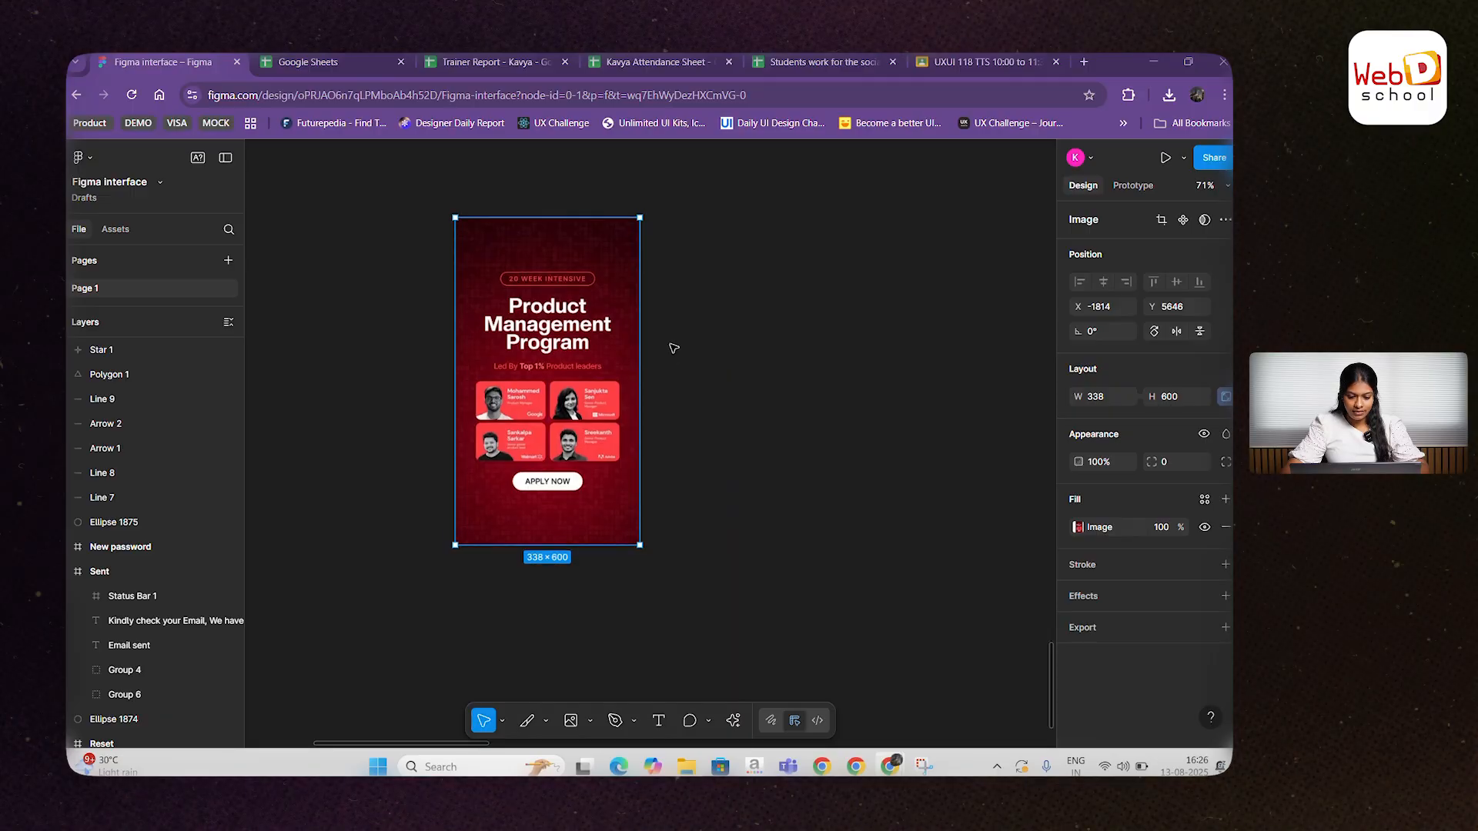
pyautogui.scroll(-4, 673, 348)
pyautogui.scroll(3, 396, 288)
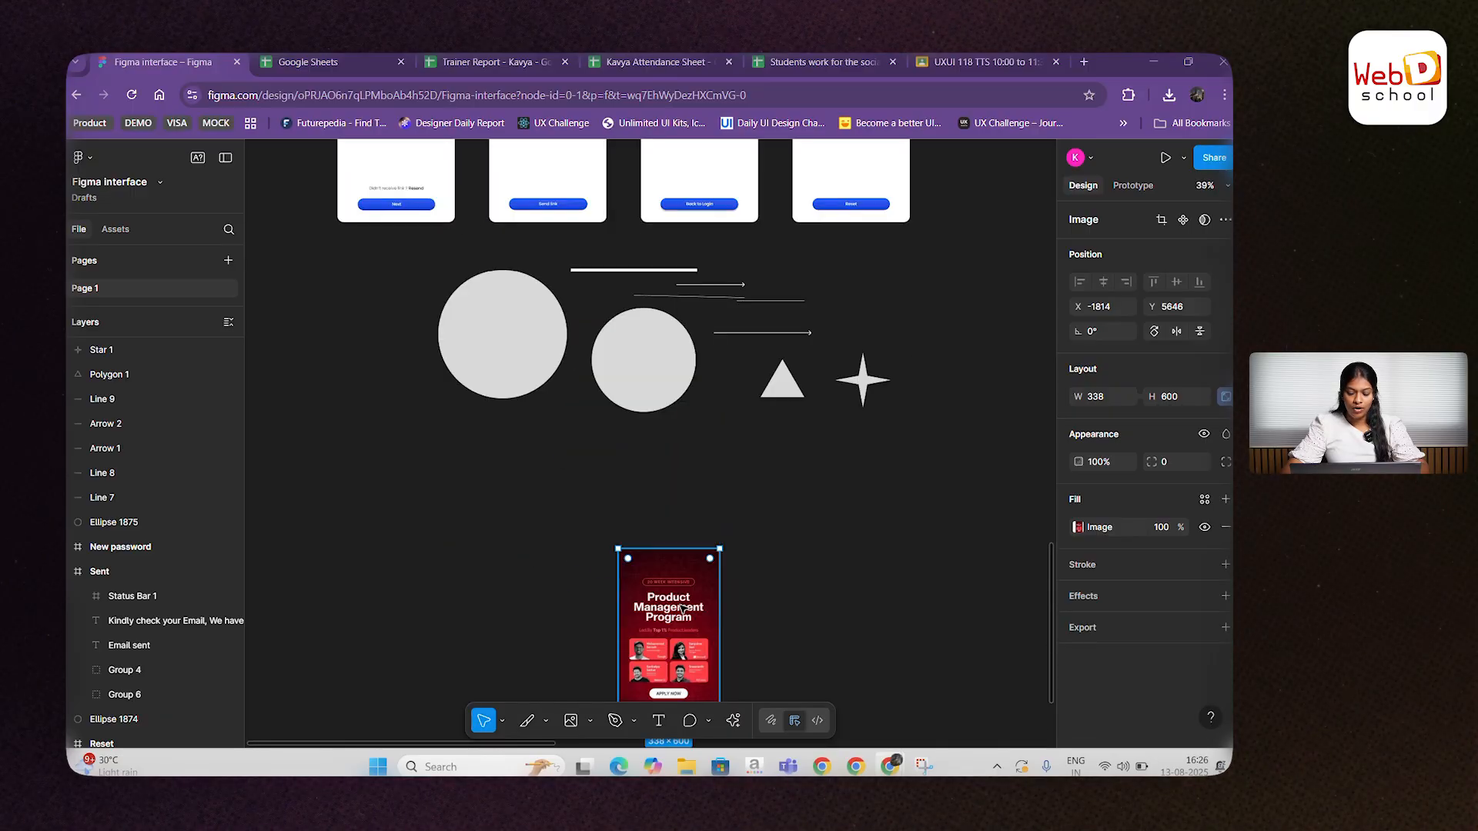
pyautogui.moveTo(682, 608); pyautogui.dragTo(410, 449)
pyautogui.scroll(1, 529, 515)
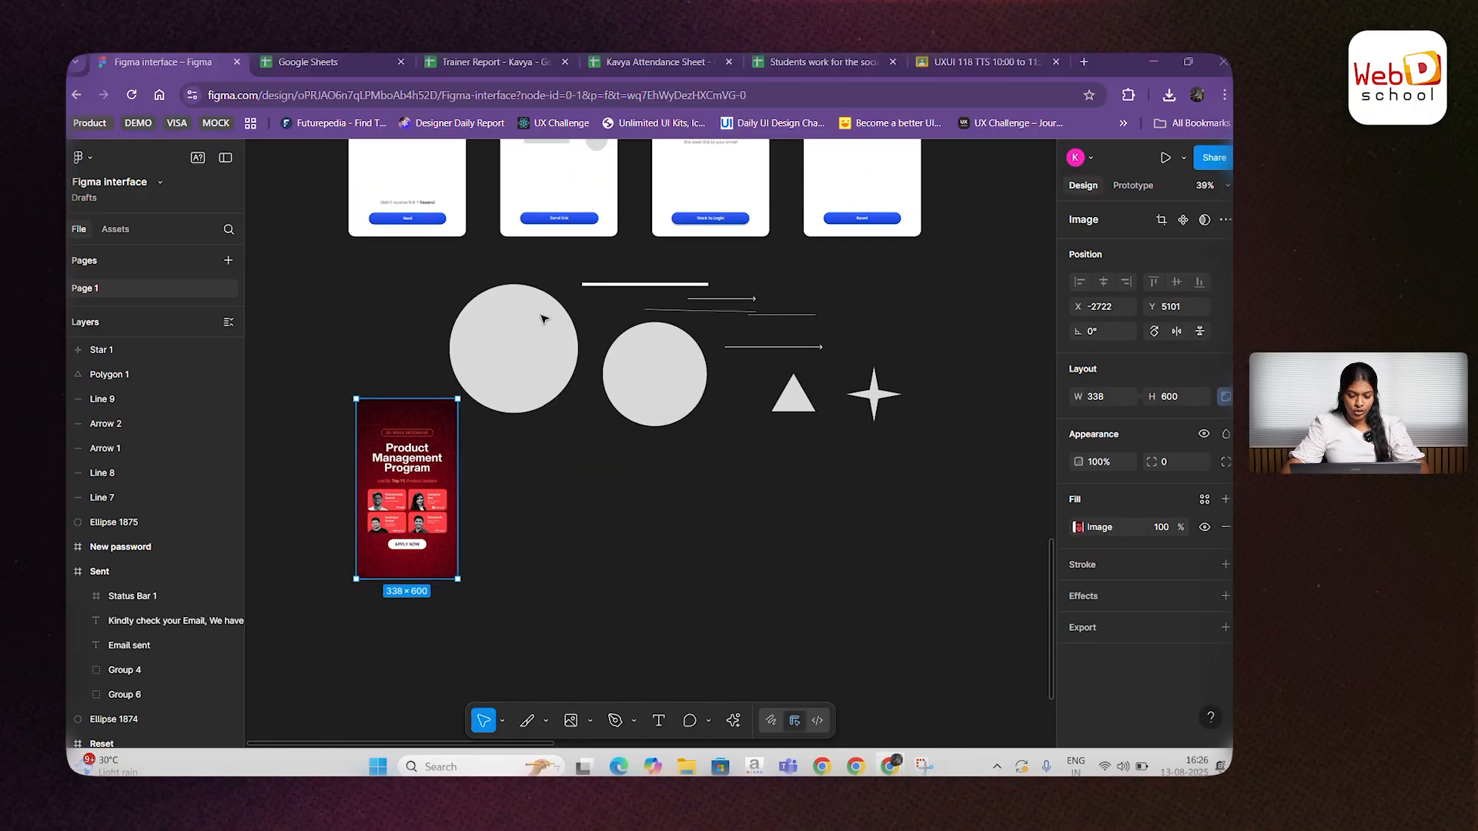
pyautogui.moveTo(544, 319); pyautogui.dragTo(548, 493)
# Step: Import the photo DSC01288 and place it at its original size on the canvas beside the larger circle
pyautogui.hotkey('ctrl', 'shift', 'k')
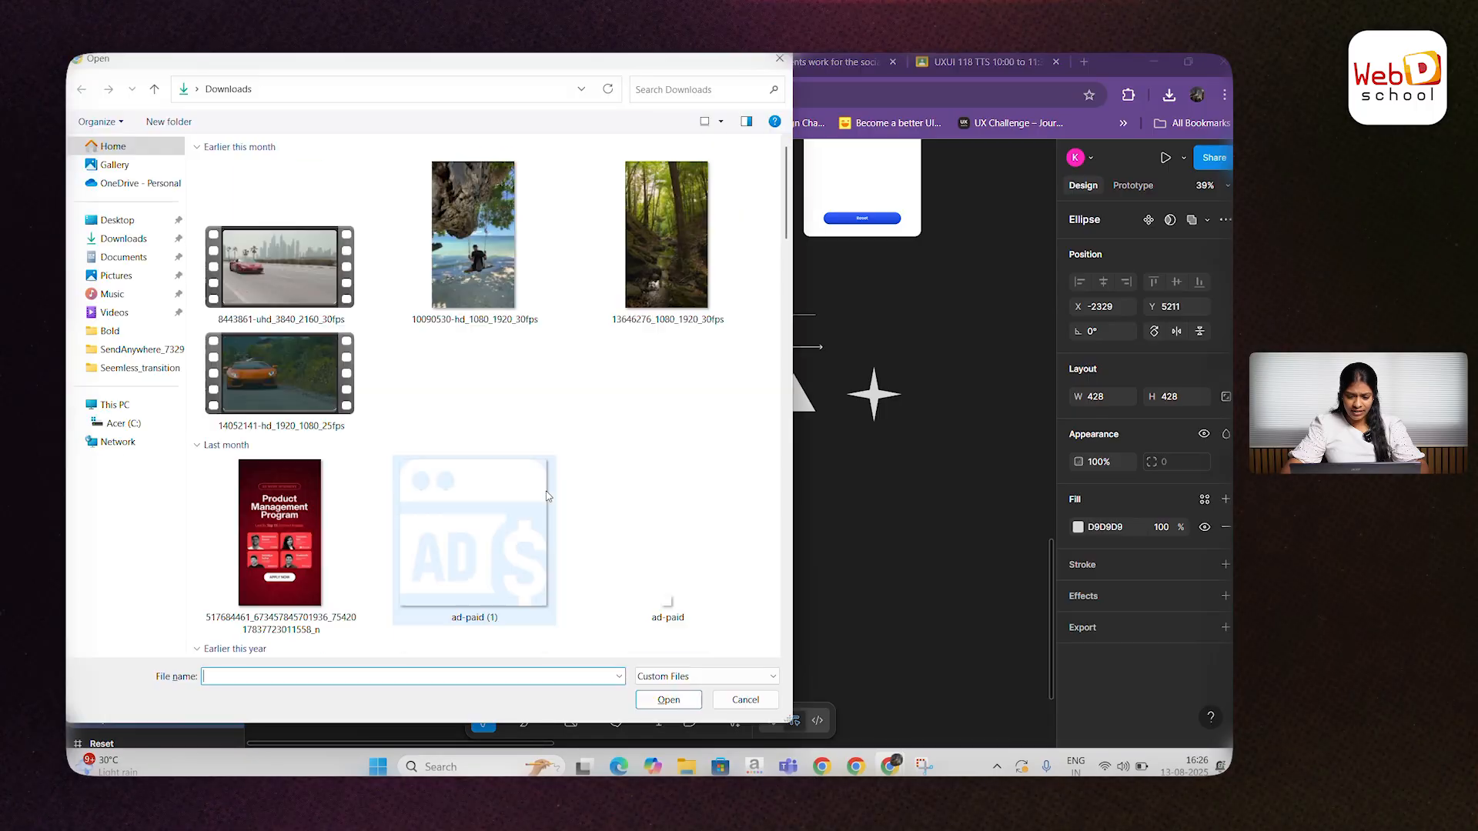
pyautogui.scroll(-5, 547, 495)
pyautogui.doubleClick(485, 245)
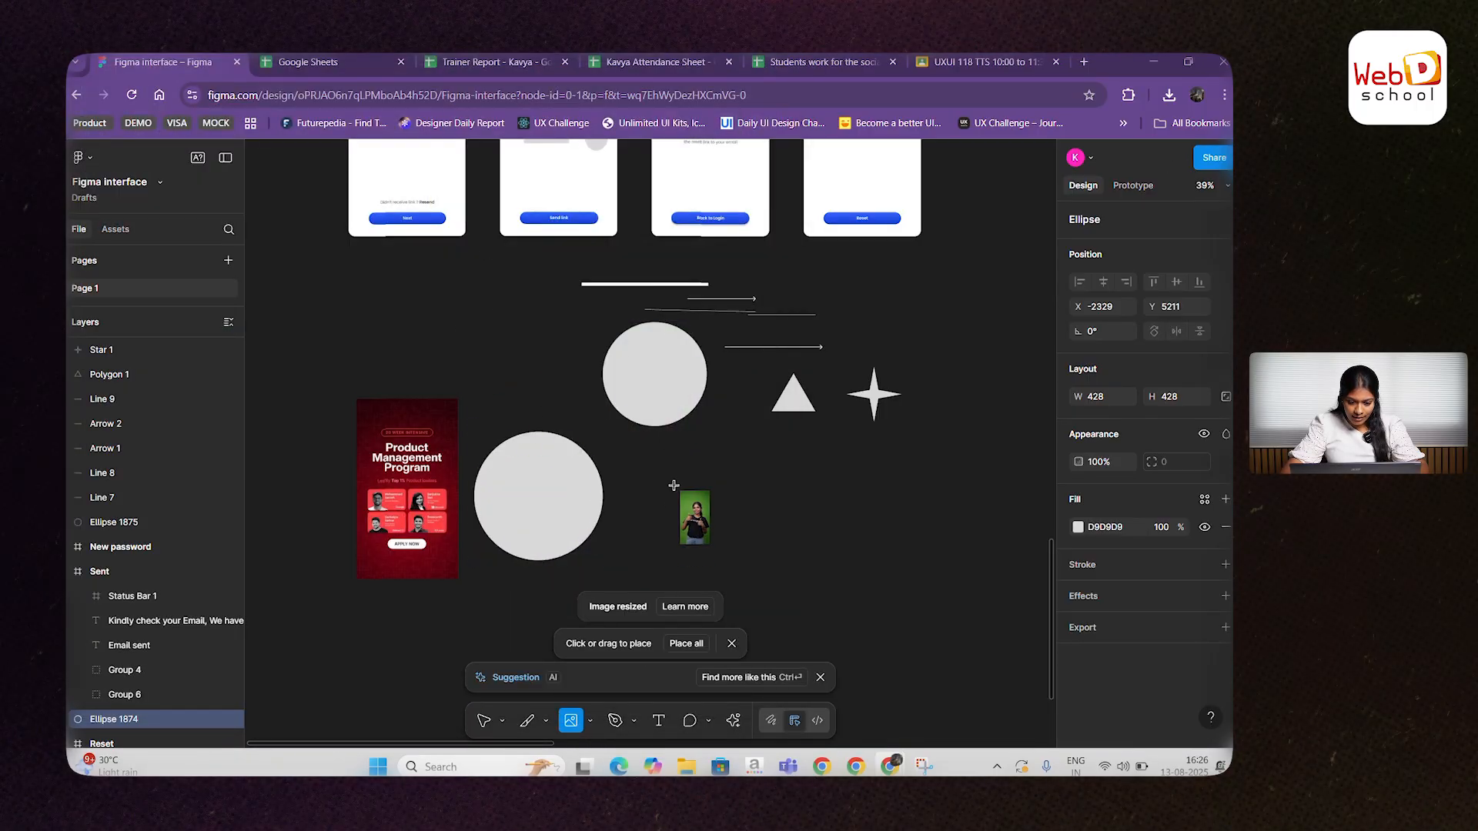
pyautogui.scroll(5, 682, 457)
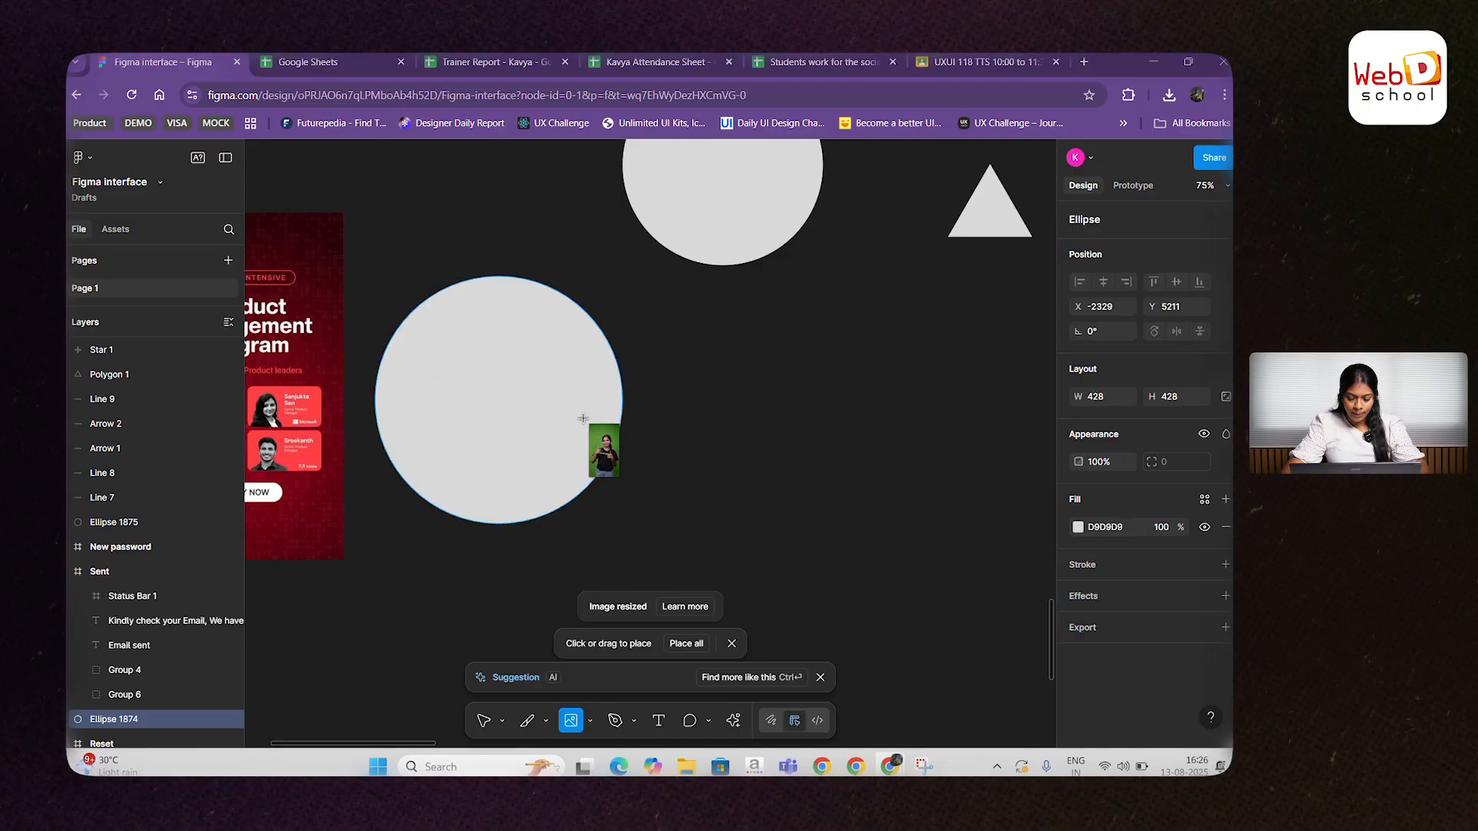
pyautogui.scroll(-5, 585, 415)
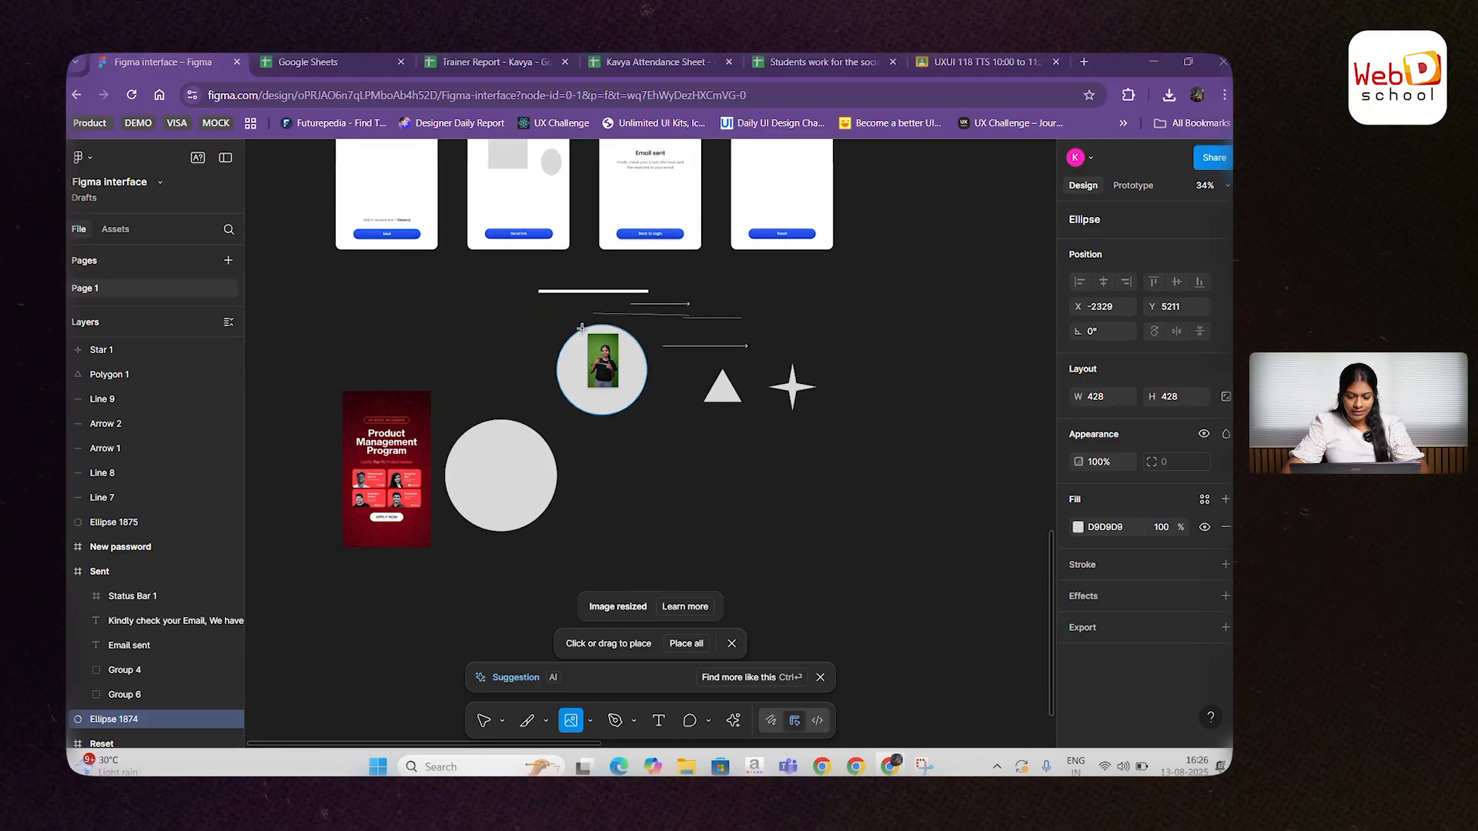
pyautogui.click(625, 458)
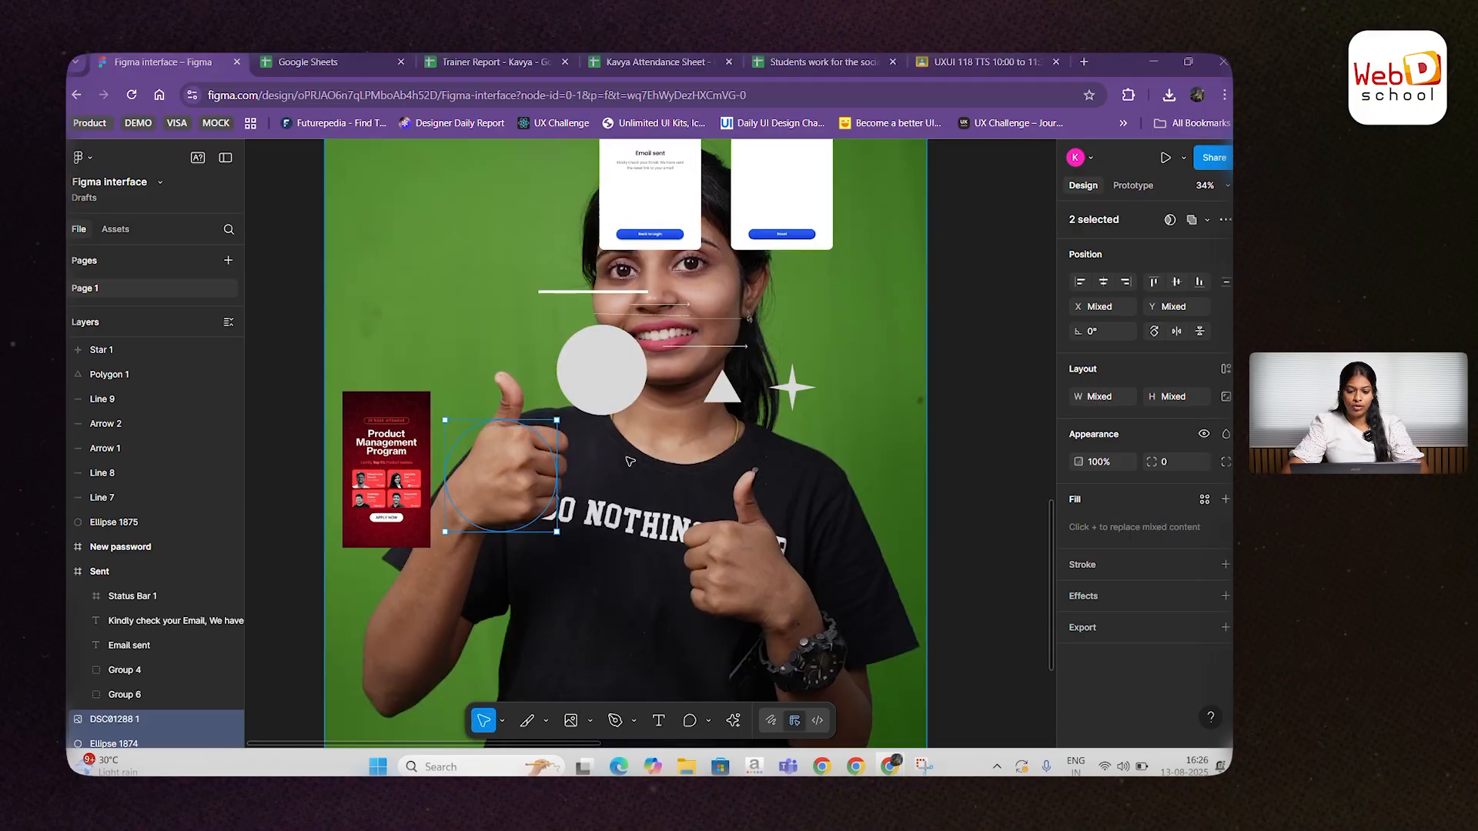
# Step: Delete the placed photo with the larger circle and the poster, and undo to bring back the poster and circle
pyautogui.press('Delete')
pyautogui.scroll(-1, 625, 462)
pyautogui.scroll(-1, 637, 532)
pyautogui.click(441, 442)
pyautogui.press('Delete')
pyautogui.hotkey('ctrl', 'z')
pyautogui.hotkey('ctrl', 'z')
pyautogui.hotkey('ctrl', 'z')
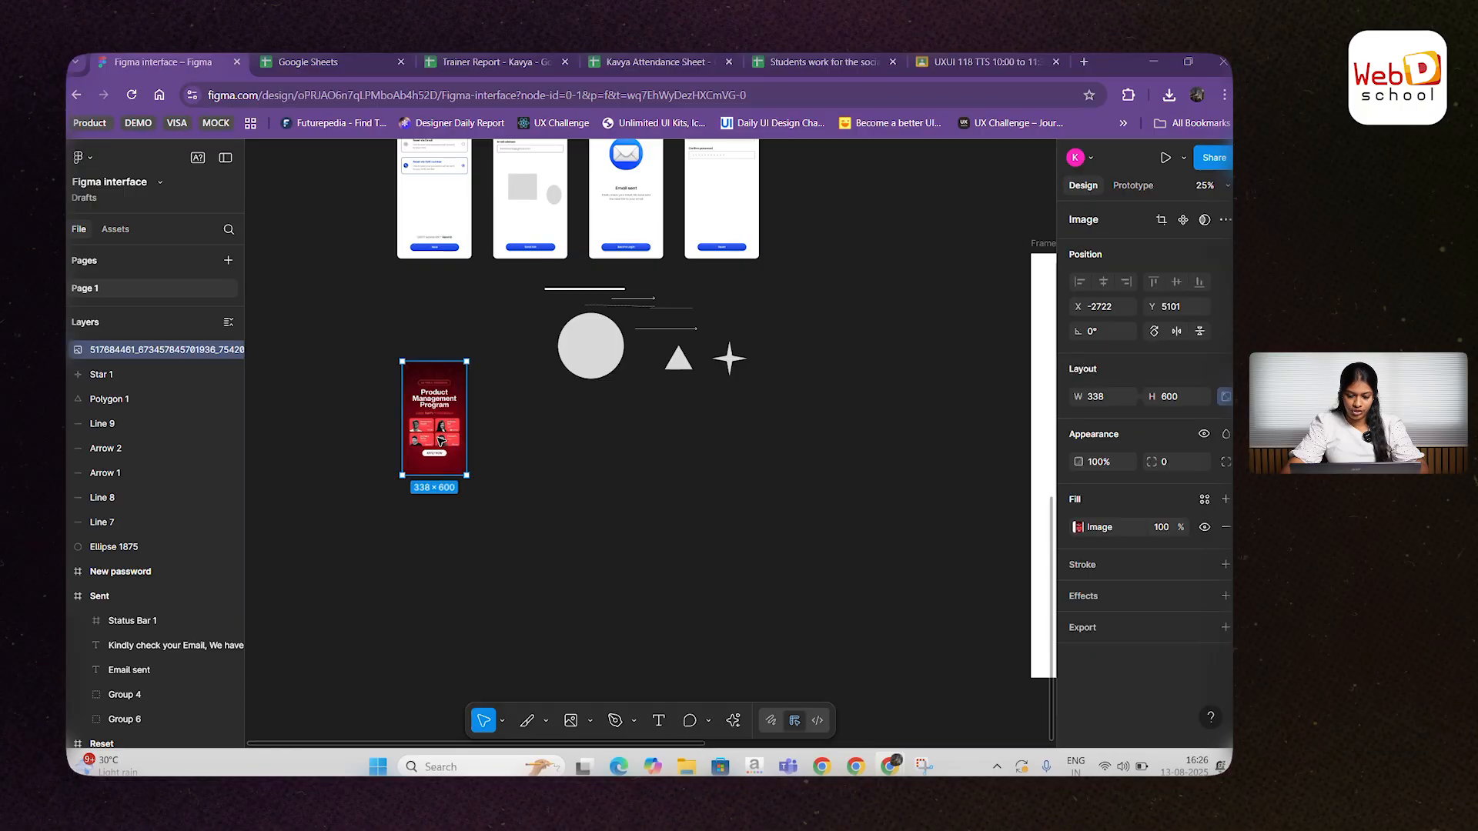
pyautogui.click(542, 488)
pyautogui.scroll(2, 541, 488)
pyautogui.moveTo(544, 492); pyautogui.dragTo(639, 540)
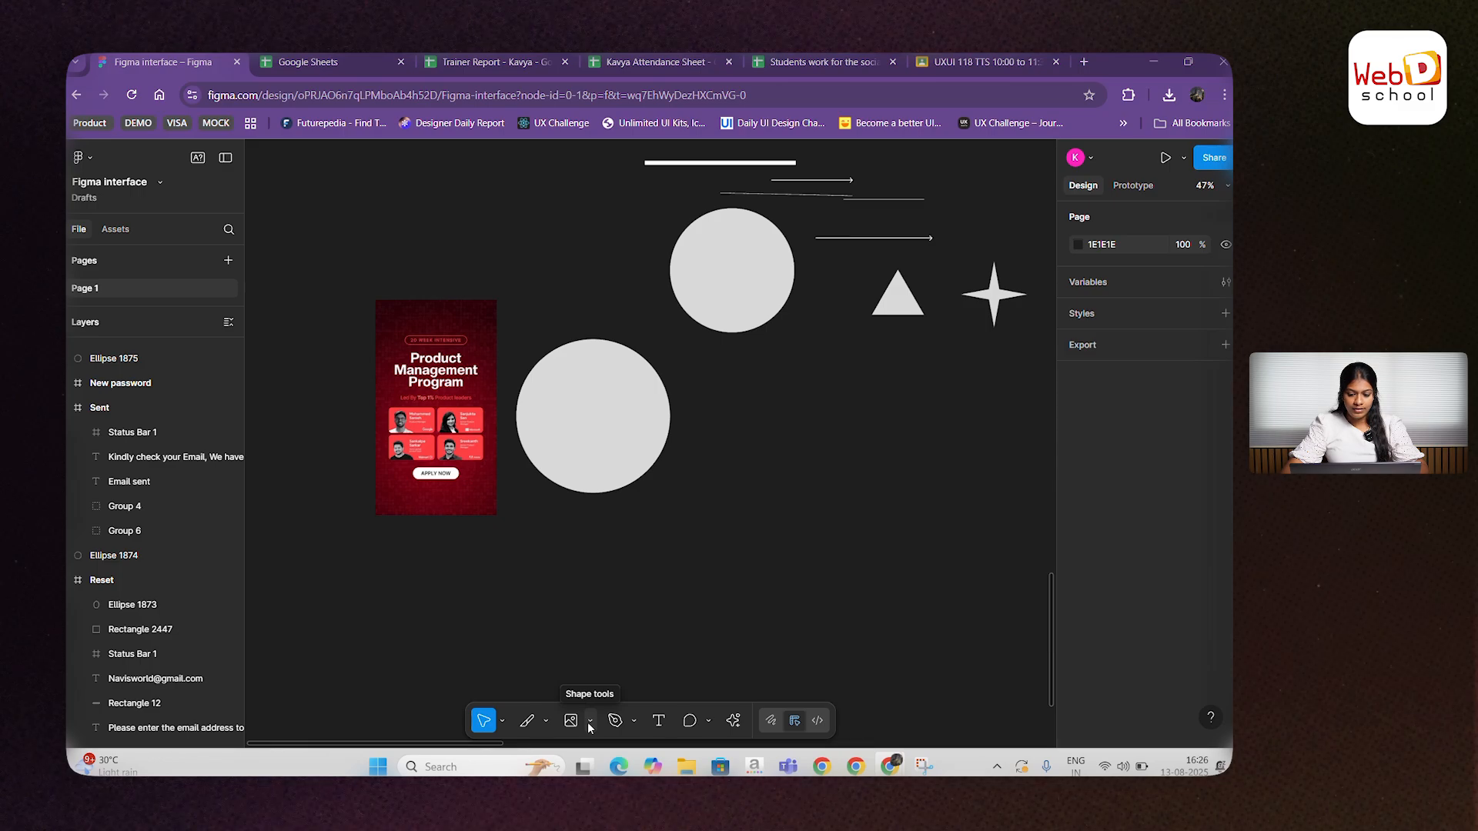
pyautogui.click(709, 722)
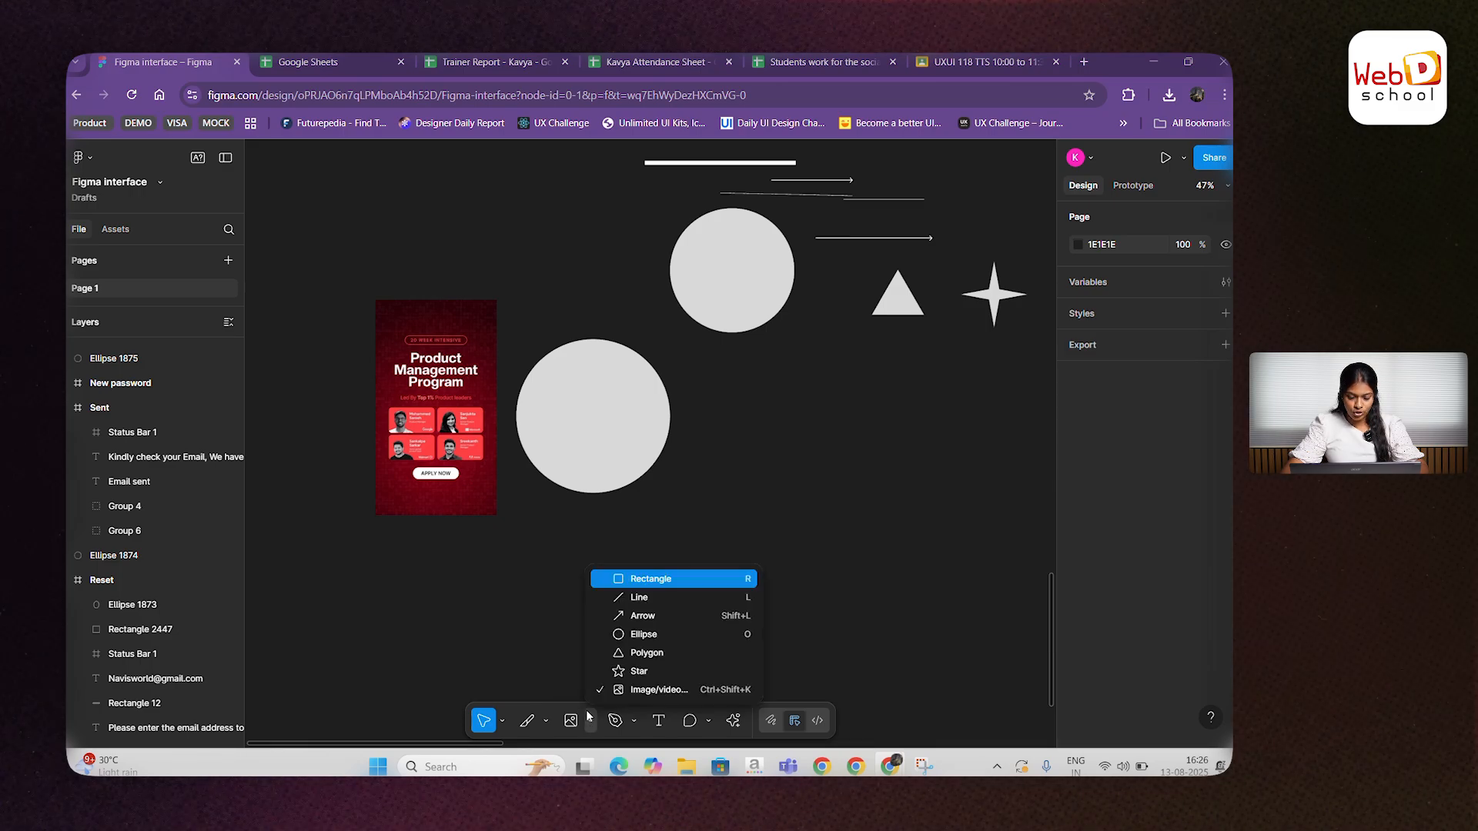
pyautogui.click(636, 693)
pyautogui.doubleClick(279, 533)
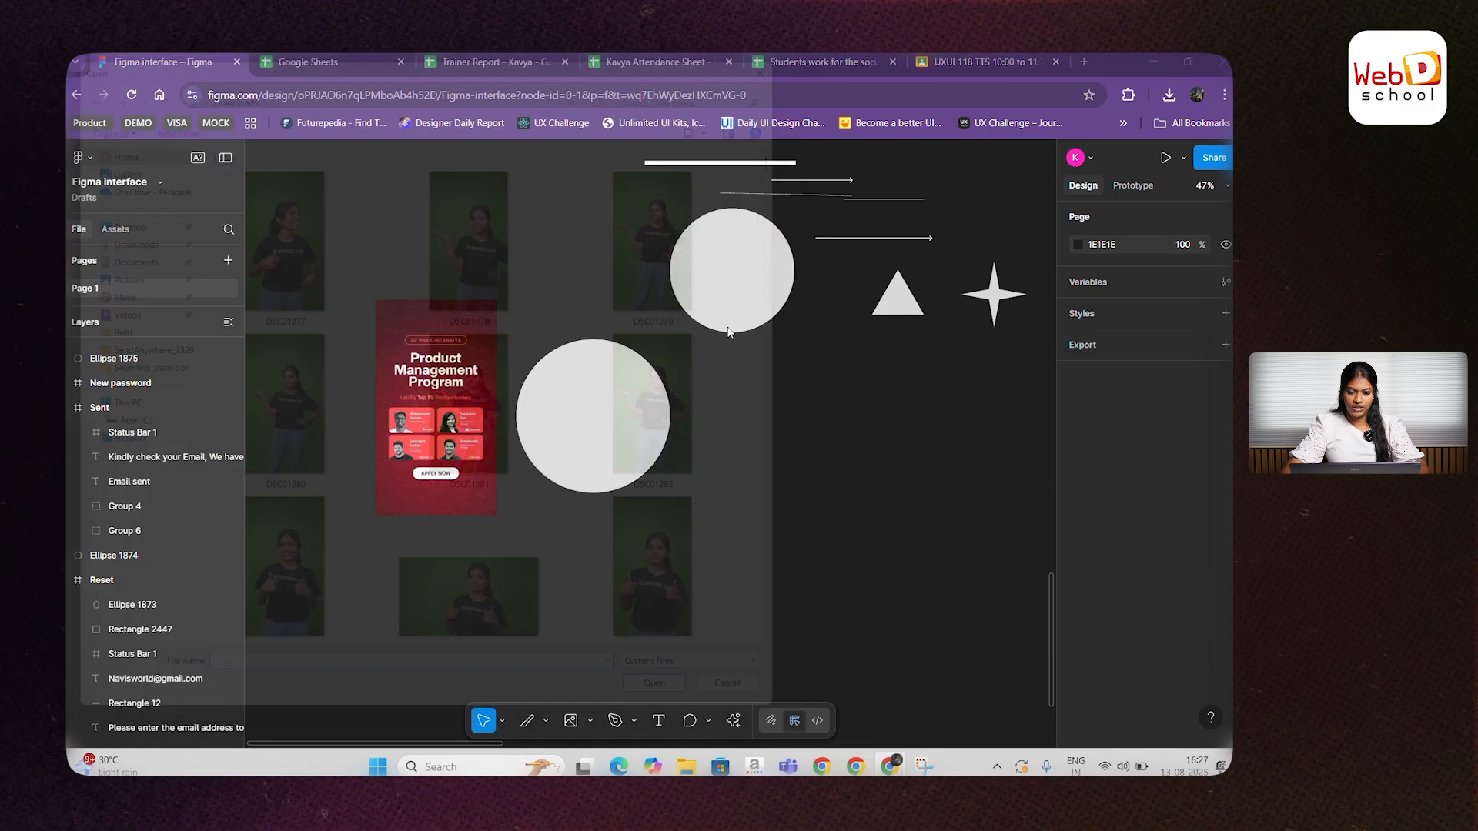
# Step: Import the forest video 13646276_1080_1920_30fps and place it inside the larger circle as its fill
pyautogui.click(590, 719)
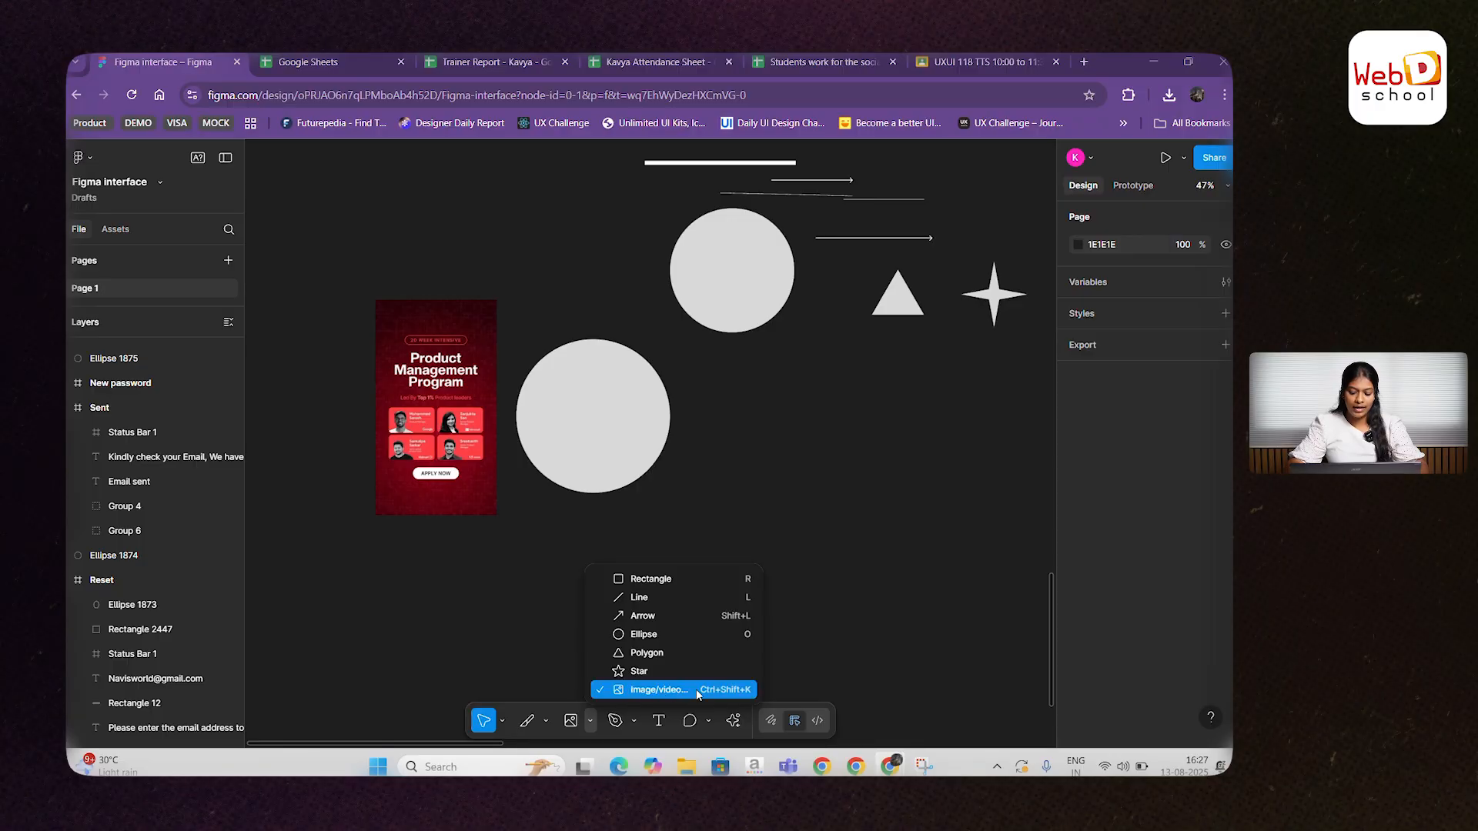
pyautogui.click(723, 696)
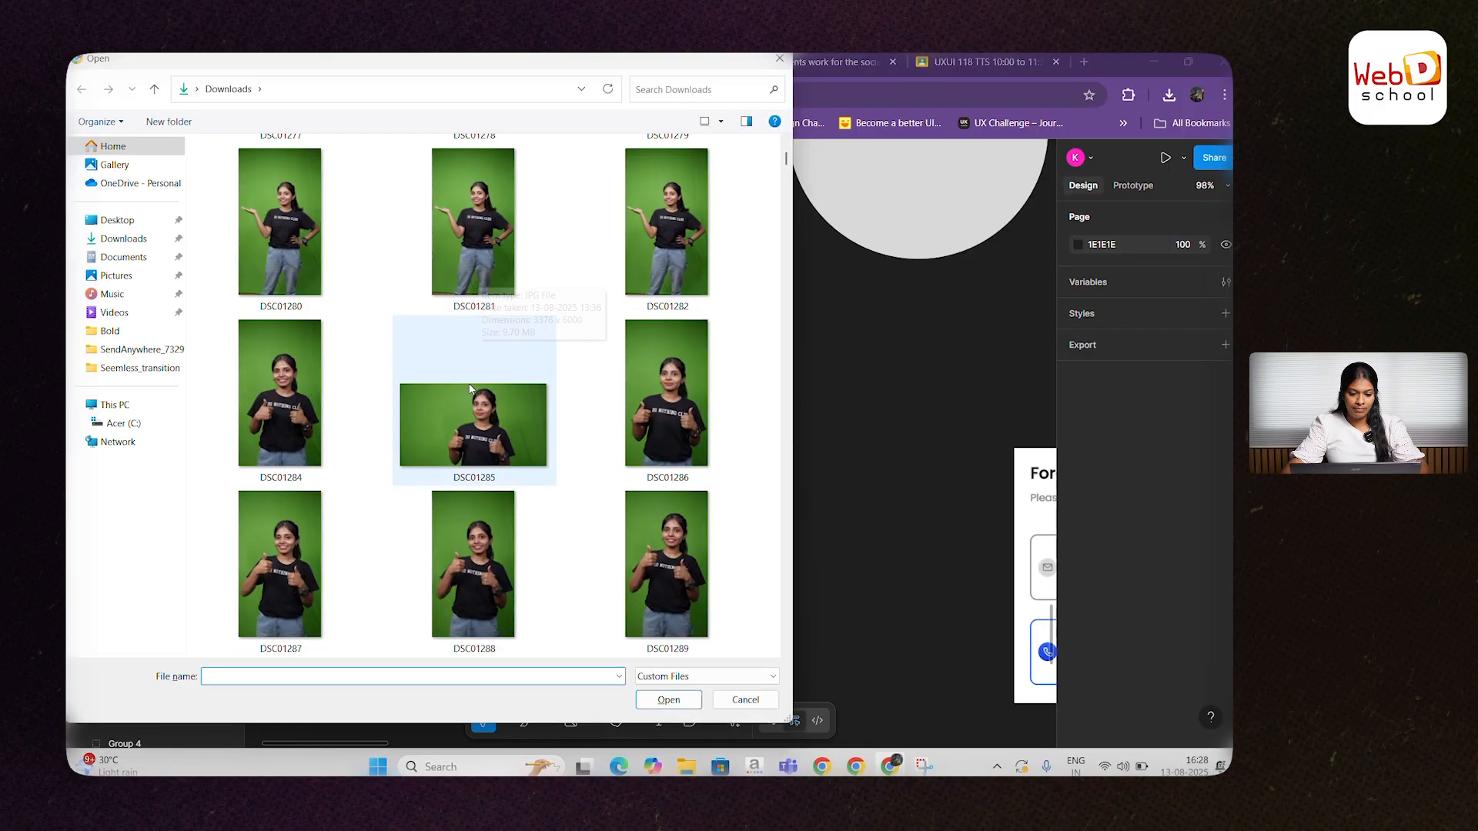
pyautogui.scroll(10, 471, 440)
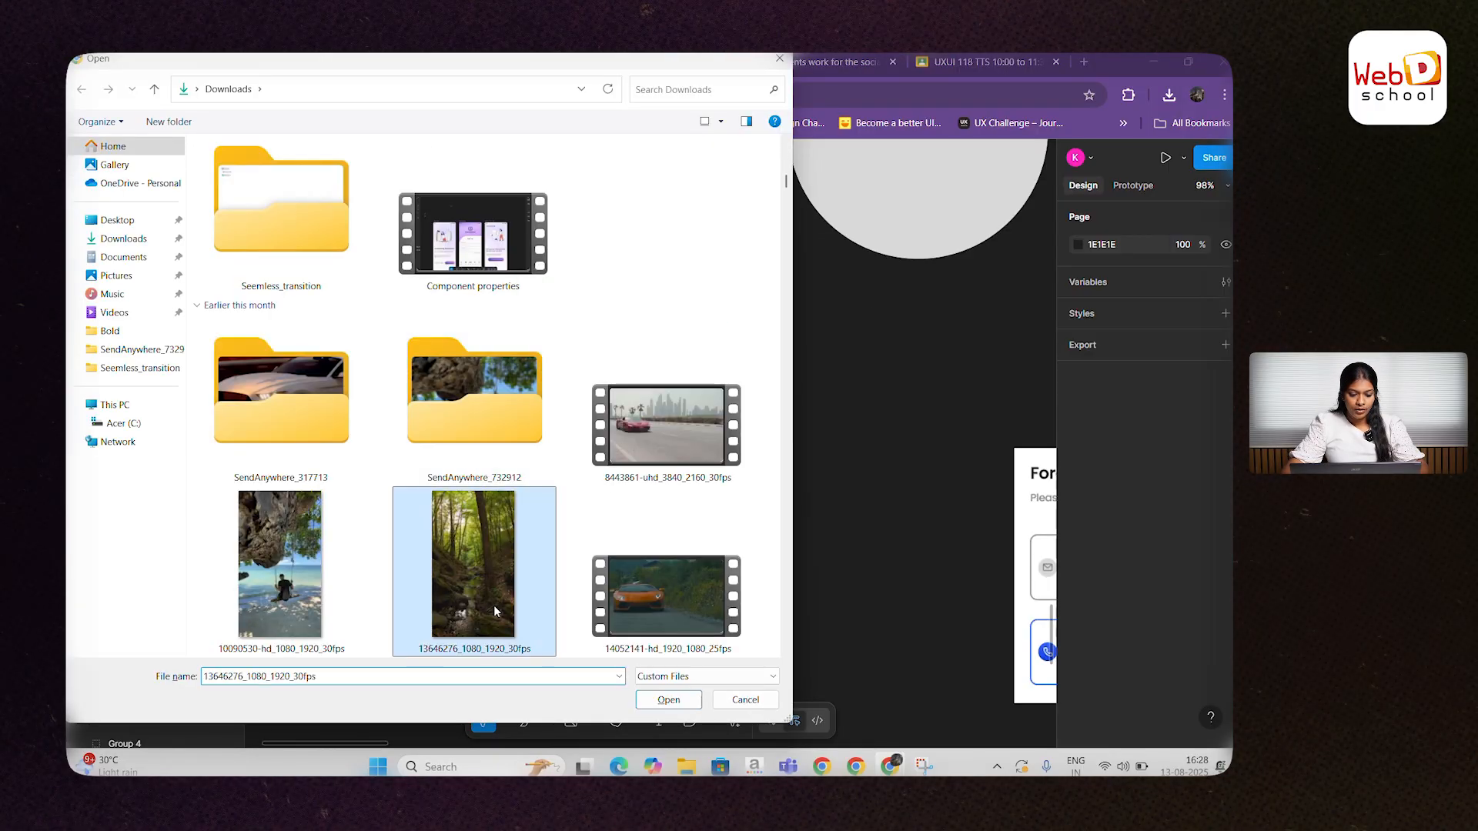
pyautogui.doubleClick(492, 605)
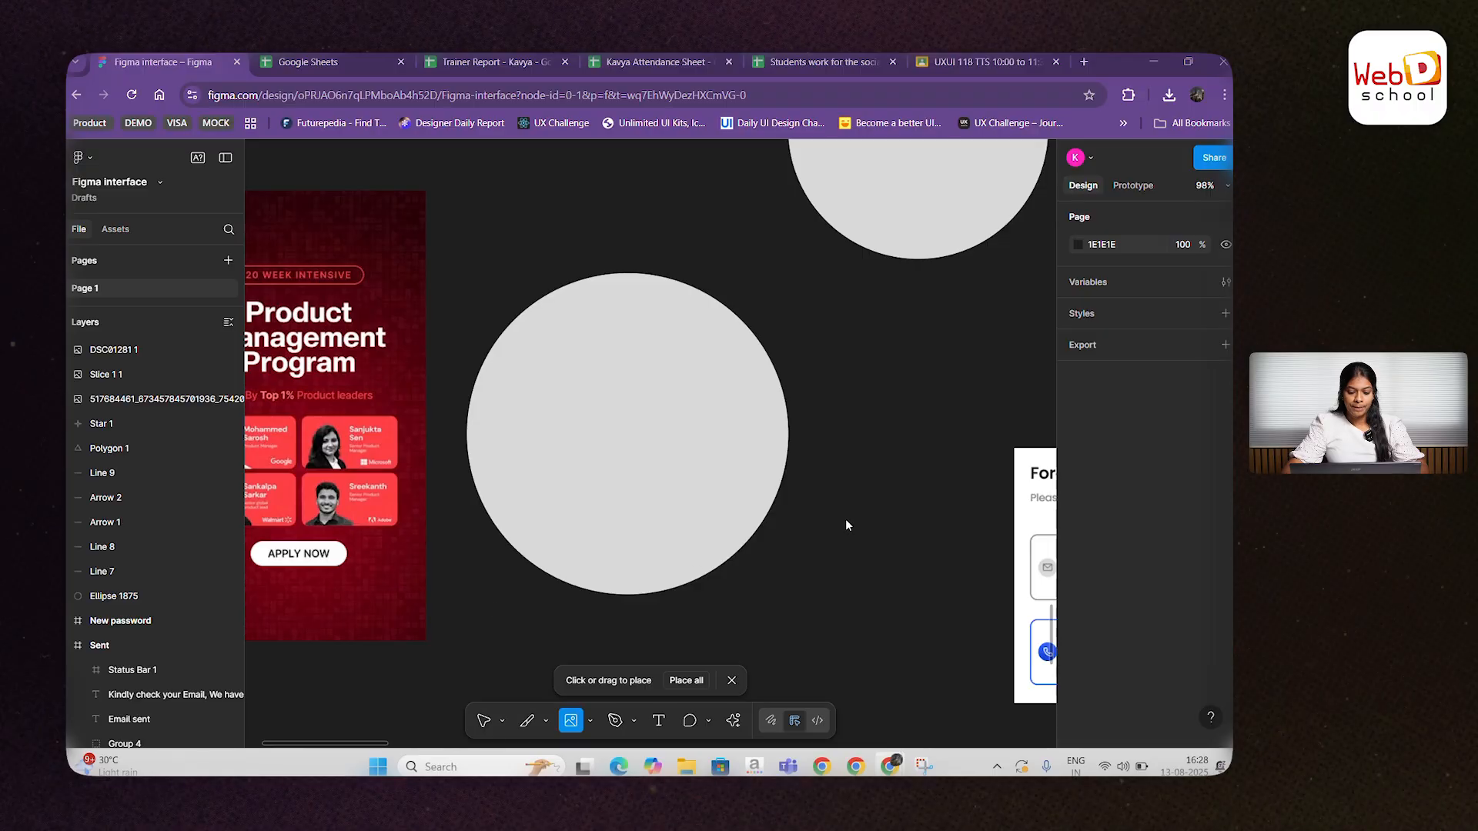
pyautogui.scroll(-2, 839, 485)
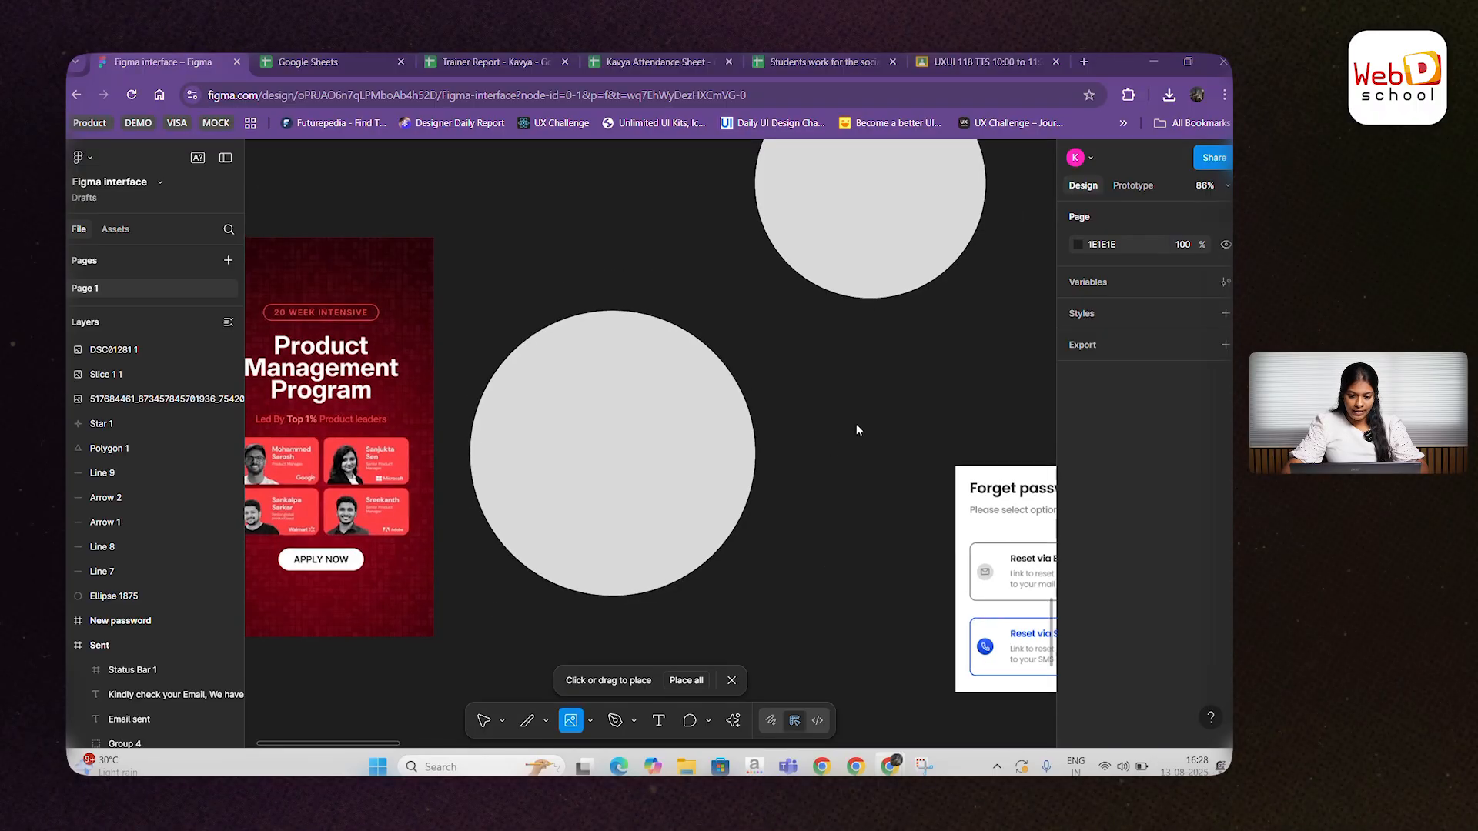
pyautogui.scroll(2, 856, 429)
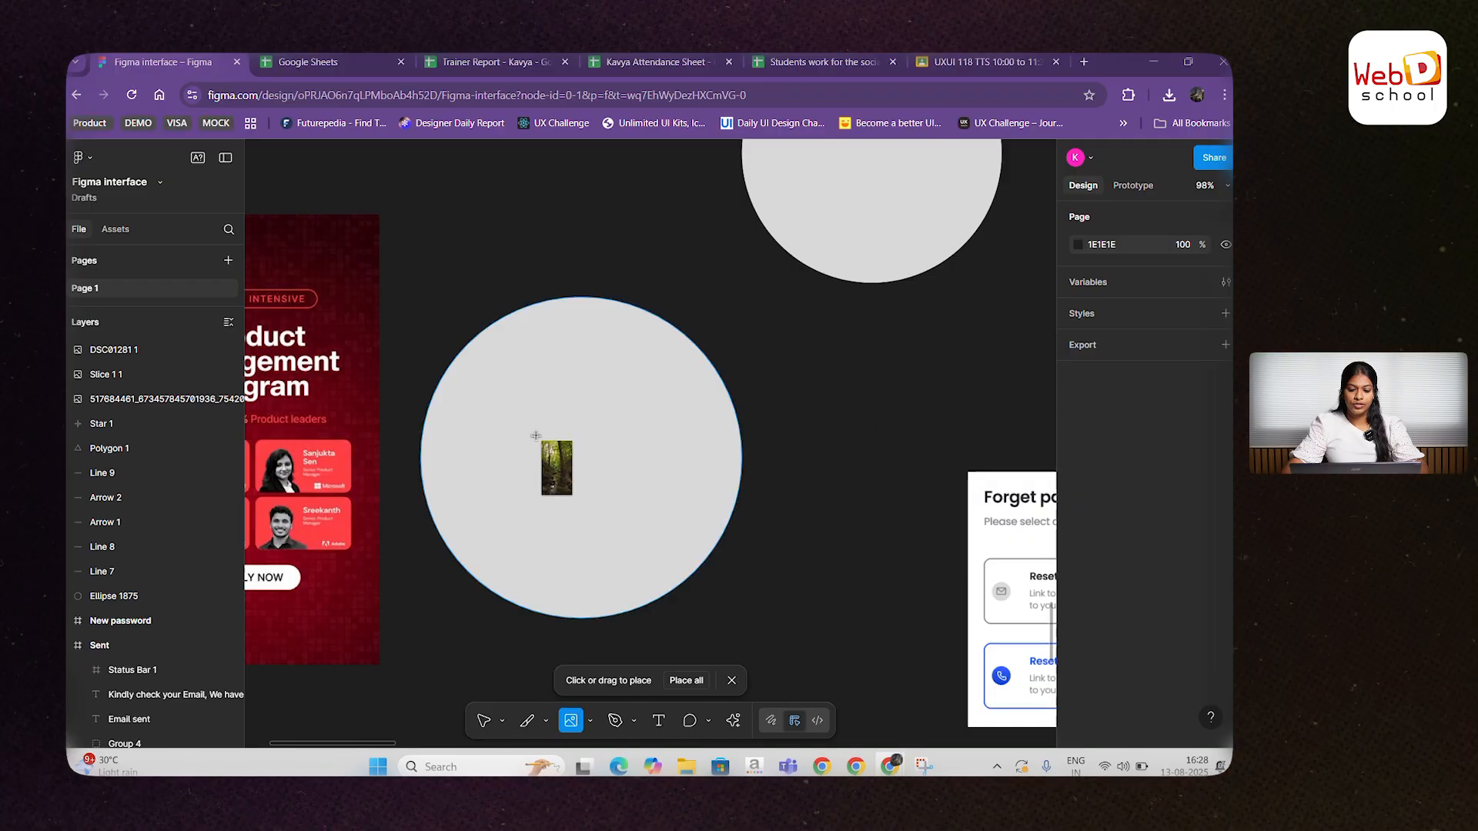
pyautogui.click(637, 406)
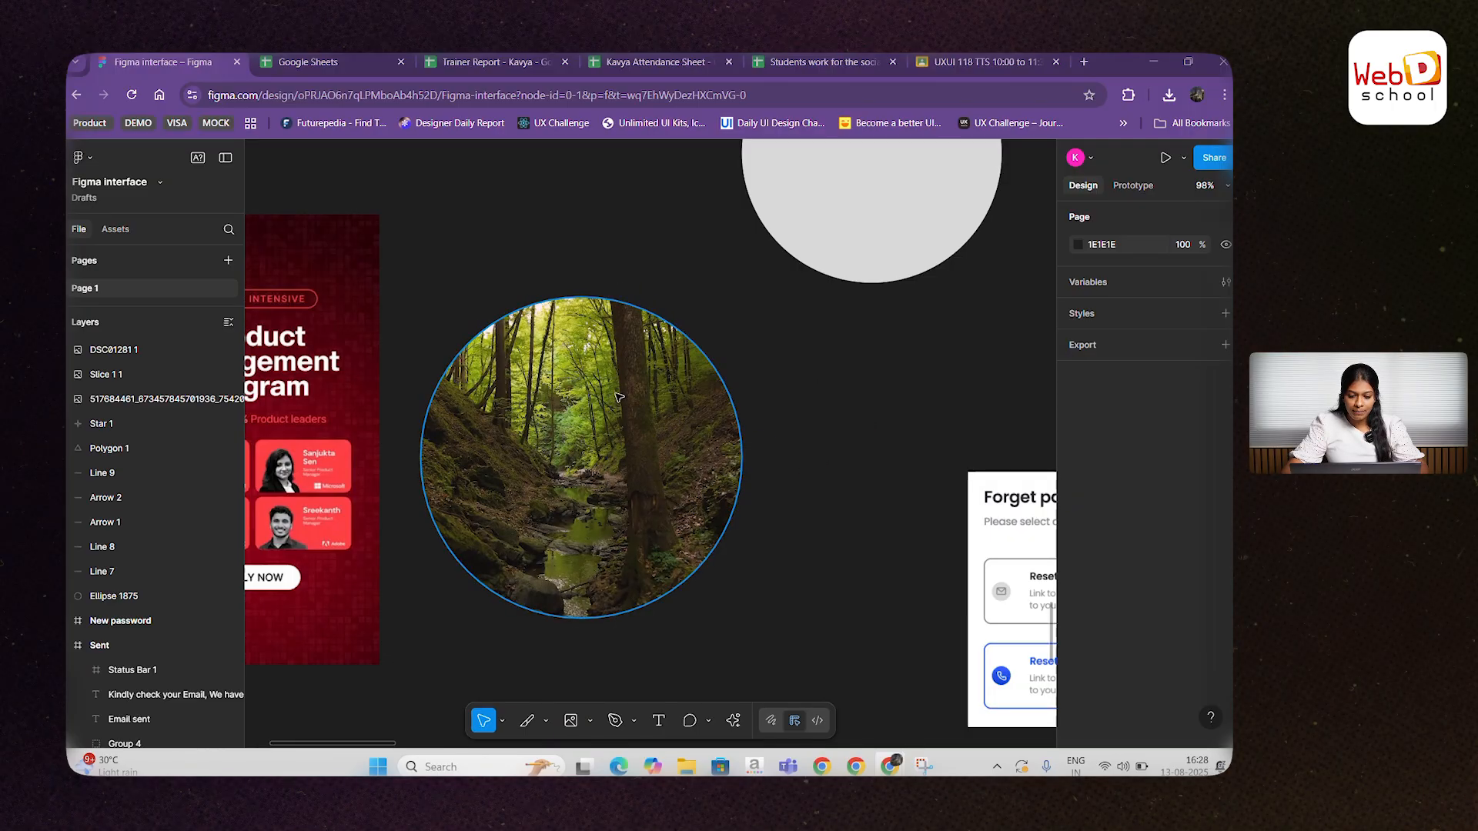
pyautogui.scroll(-5, 588, 287)
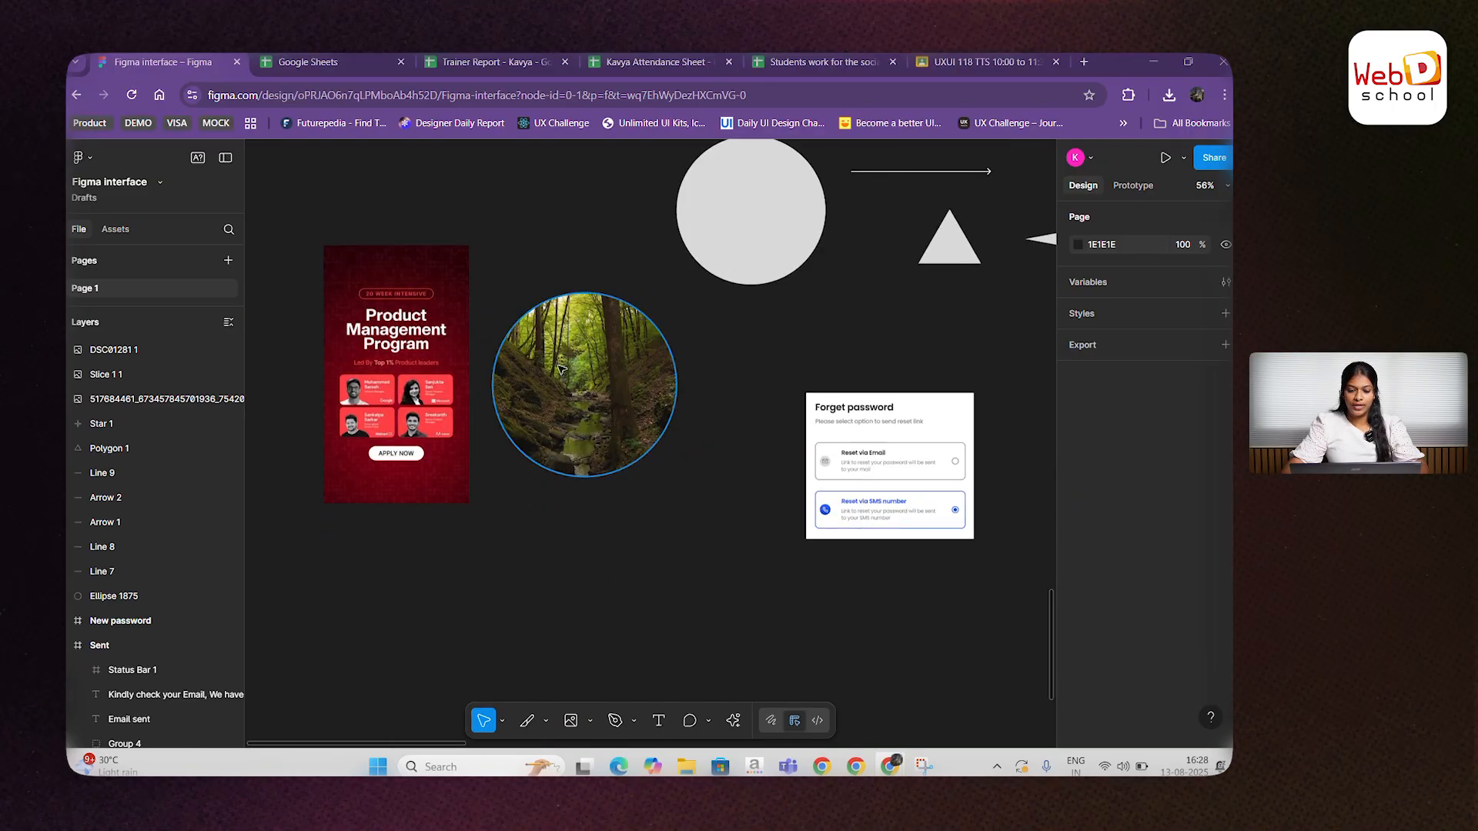
pyautogui.click(582, 443)
pyautogui.scroll(5, 583, 443)
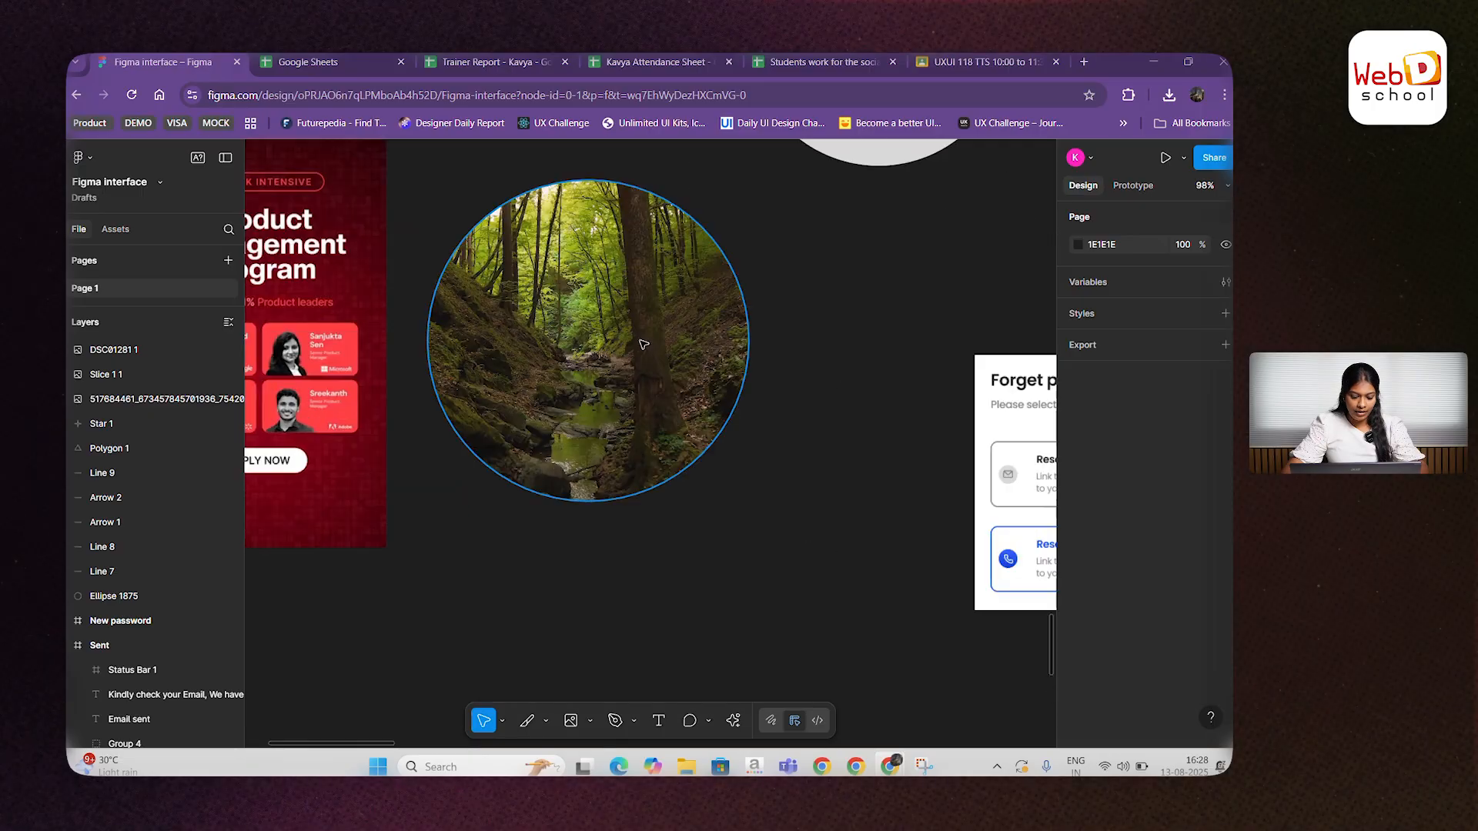
# Step: Enlarge the triangle proportionally to about 608 × 608
pyautogui.scroll(-5, 716, 314)
pyautogui.scroll(5, 501, 373)
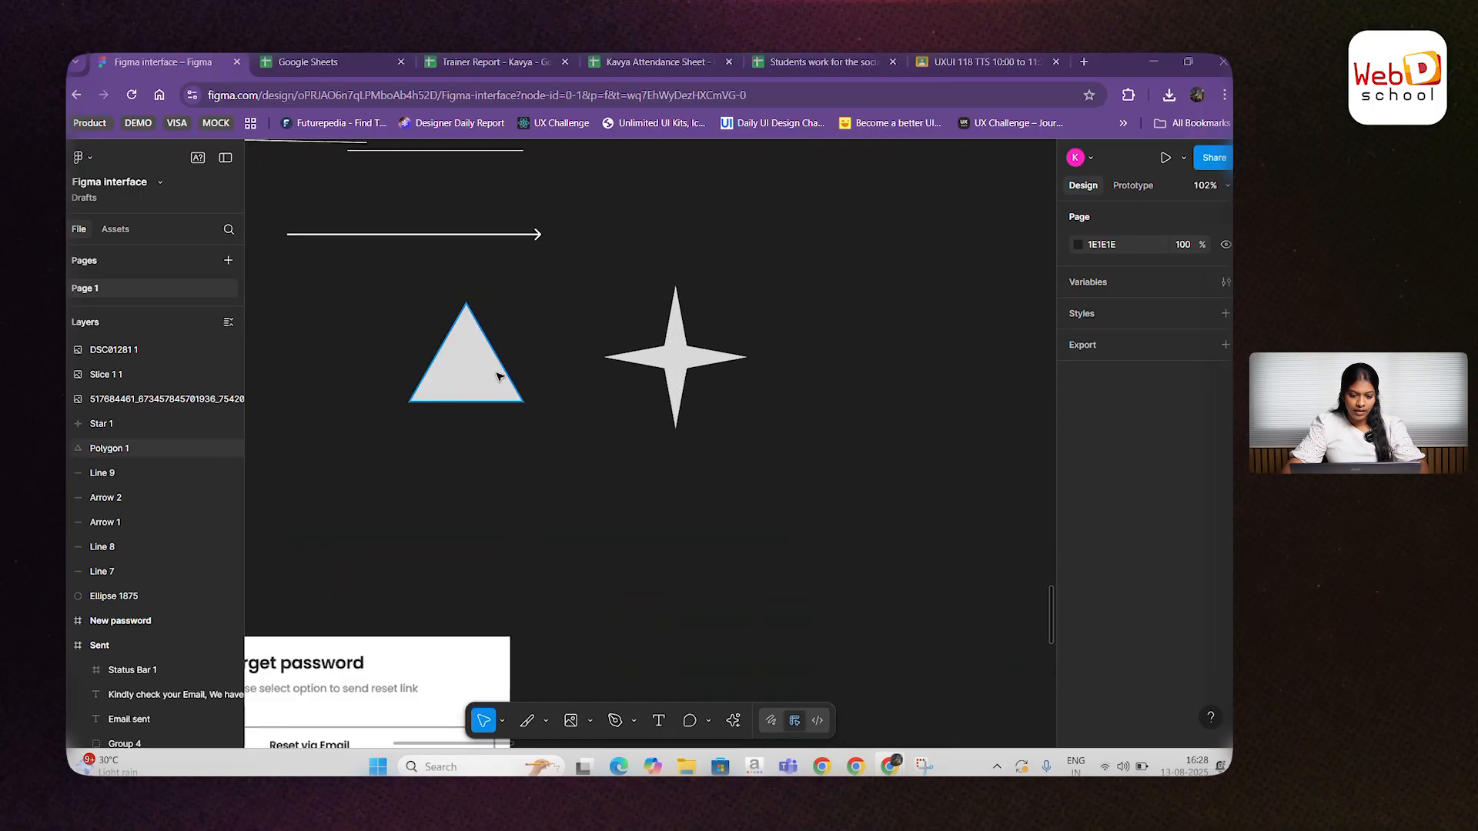
pyautogui.click(501, 392)
pyautogui.moveTo(489, 441); pyautogui.dragTo(488, 608)
pyautogui.hscroll(-1, 845, 492)
pyautogui.scroll(-1, 844, 492)
pyautogui.click(845, 492)
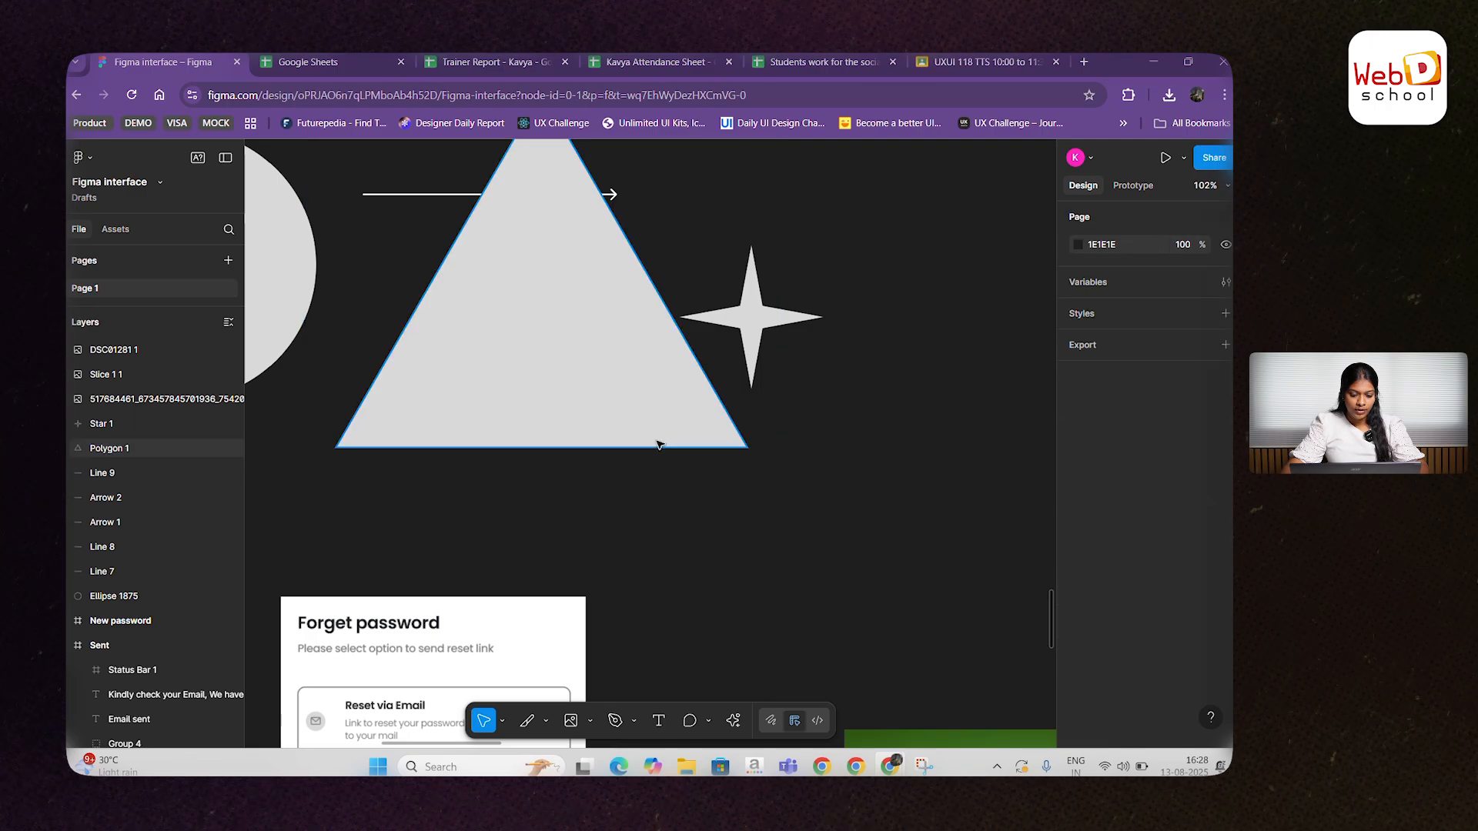
# Step: Import the beach swing video 10090530-hd_1080_1920_30fps and place it inside the enlarged triangle as its fill
pyautogui.hotkey('ctrl', 'shift', 'k')
pyautogui.scroll(-10, 378, 601)
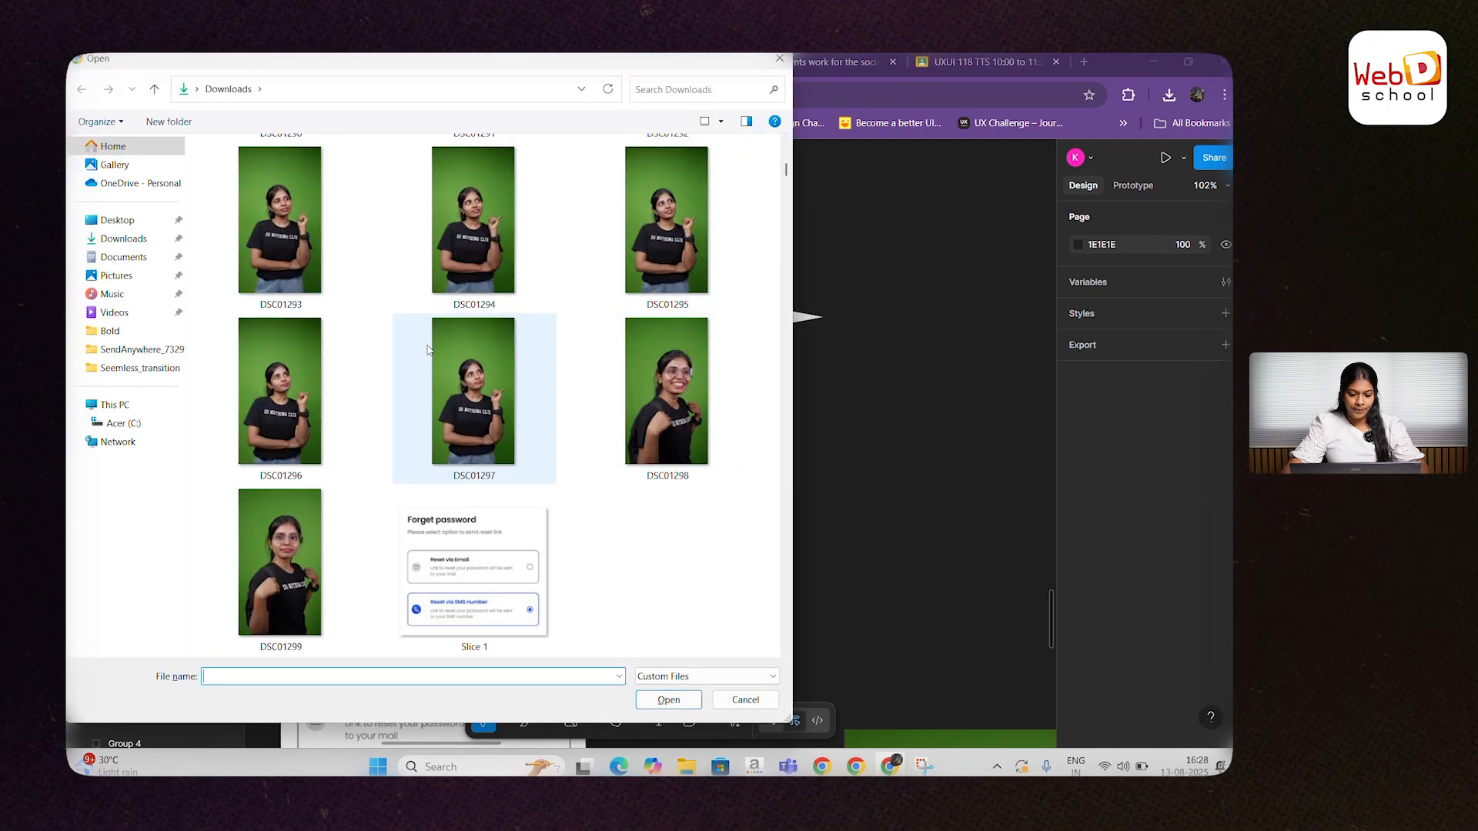
pyautogui.scroll(-5, 377, 601)
pyautogui.doubleClick(302, 566)
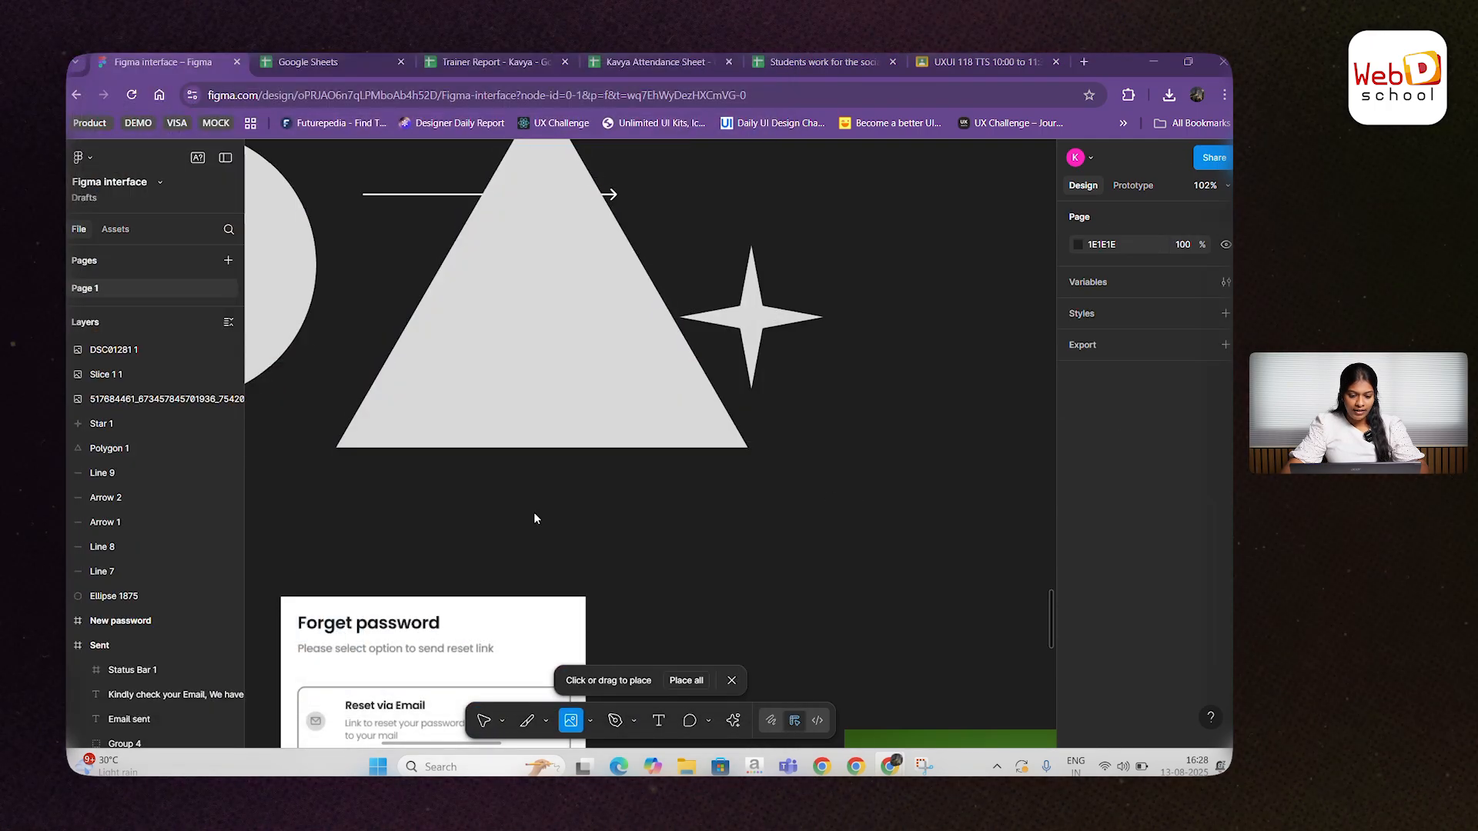
pyautogui.scroll(-2, 534, 514)
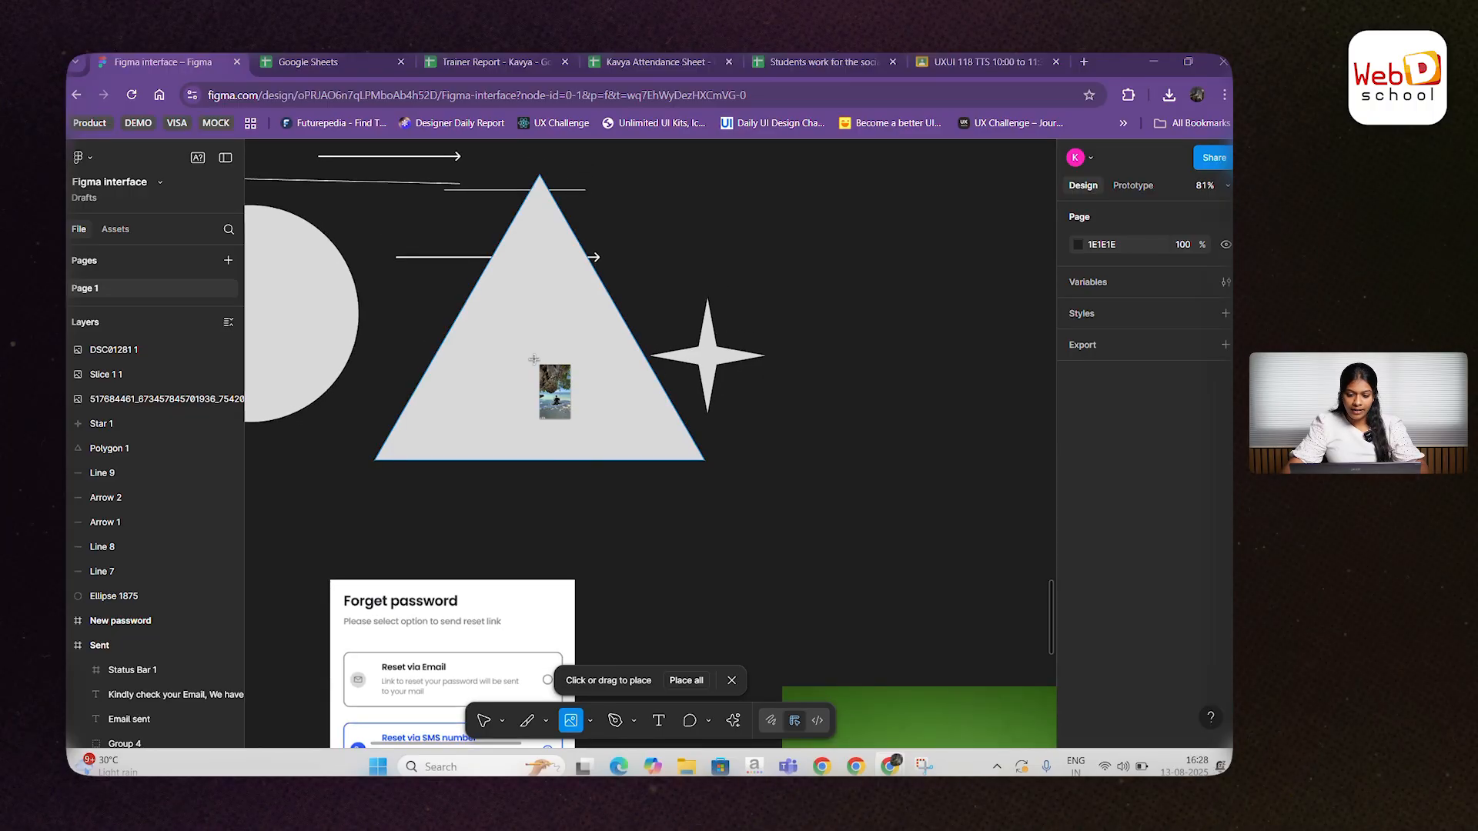
pyautogui.click(534, 360)
# Step: Move the video-filled triangle to the right of the star and deselect it
pyautogui.hscroll(1, 554, 375)
pyautogui.moveTo(478, 422); pyautogui.dragTo(910, 396)
pyautogui.hscroll(2, 566, 310)
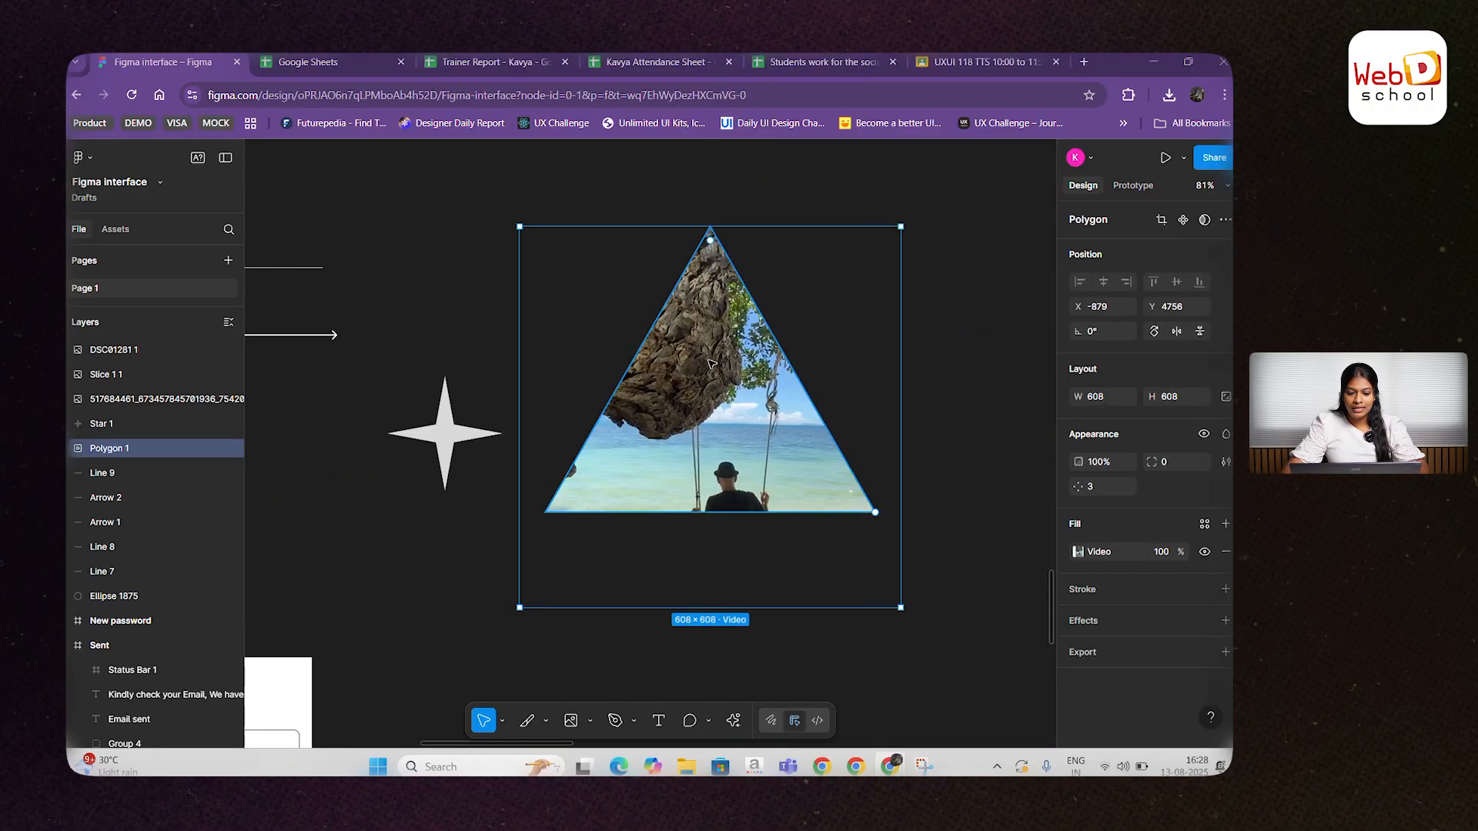
pyautogui.click(501, 221)
pyautogui.scroll(-4, 505, 223)
pyautogui.hscroll(-1, 508, 222)
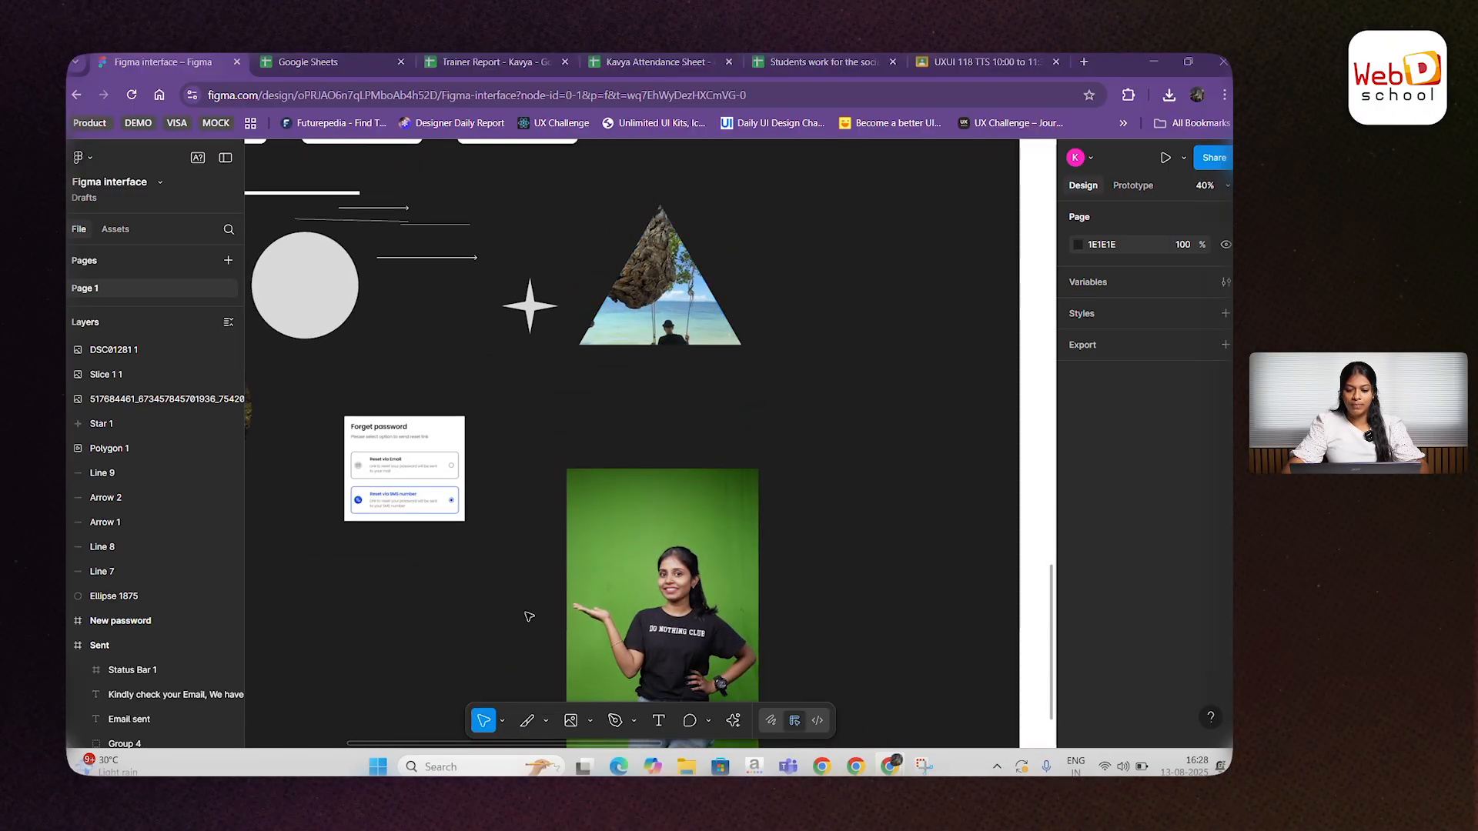
# Step: Delete the circles, star, triangle, Forget password image and green-screen photo below the four app screens
pyautogui.scroll(-1, 529, 617)
pyautogui.hscroll(-3, 529, 617)
pyautogui.hscroll(2, 375, 505)
pyautogui.scroll(2, 375, 505)
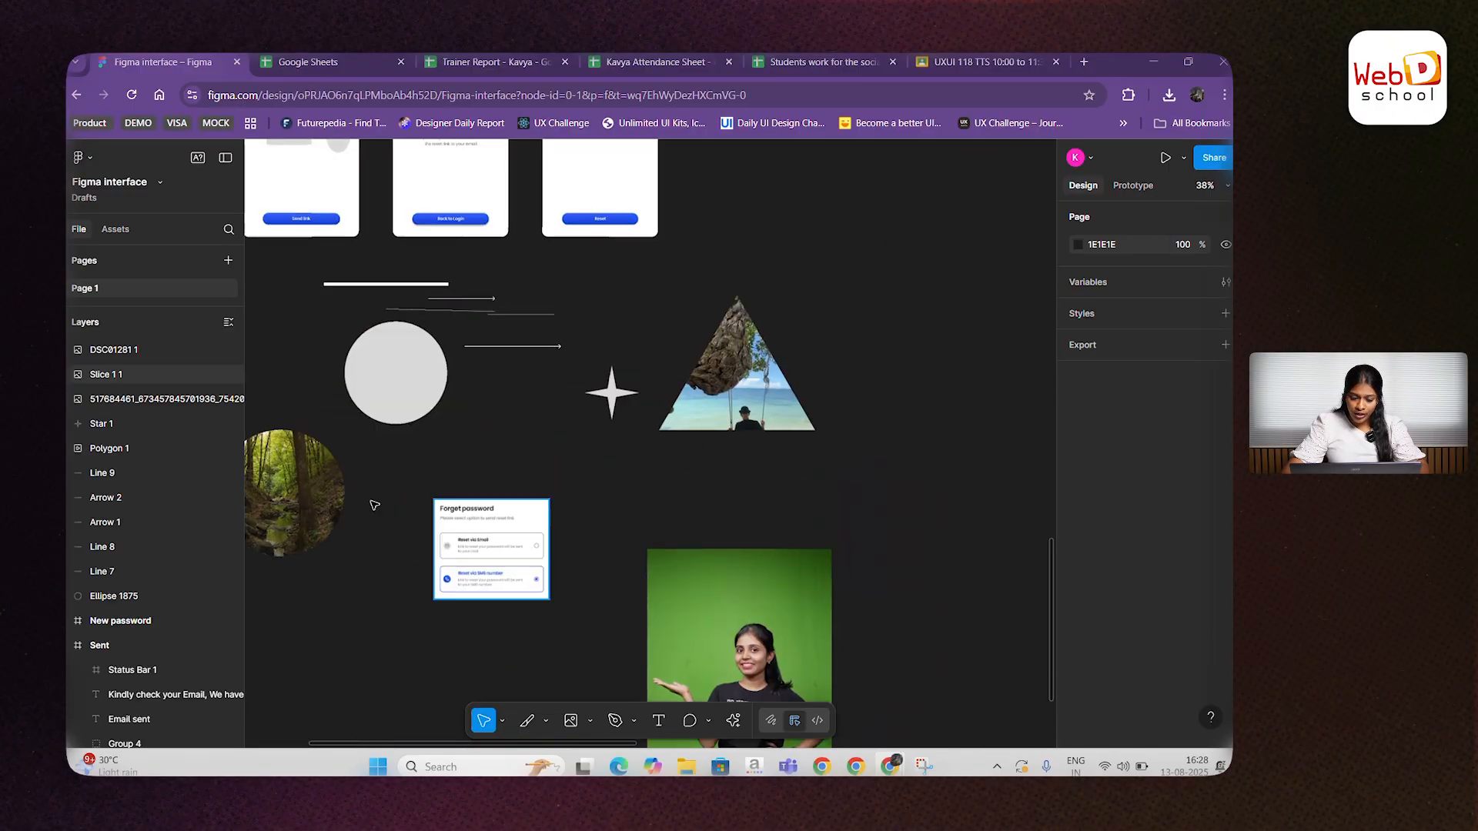
pyautogui.scroll(2, 375, 505)
pyautogui.scroll(-4, 593, 498)
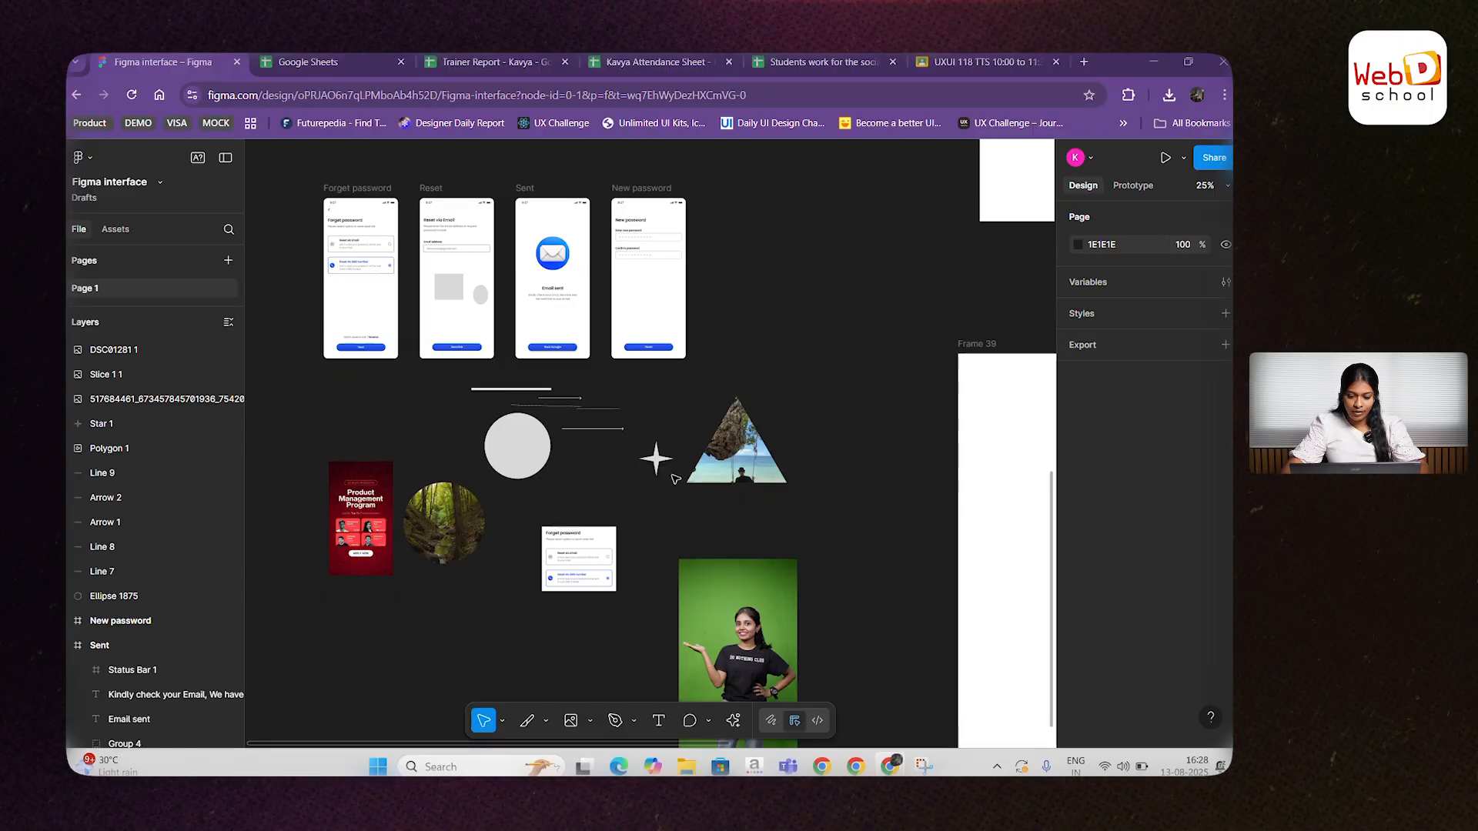
pyautogui.scroll(-2, 675, 479)
pyautogui.scroll(-1, 850, 621)
pyautogui.moveTo(853, 632); pyautogui.dragTo(416, 322)
pyautogui.click(819, 605)
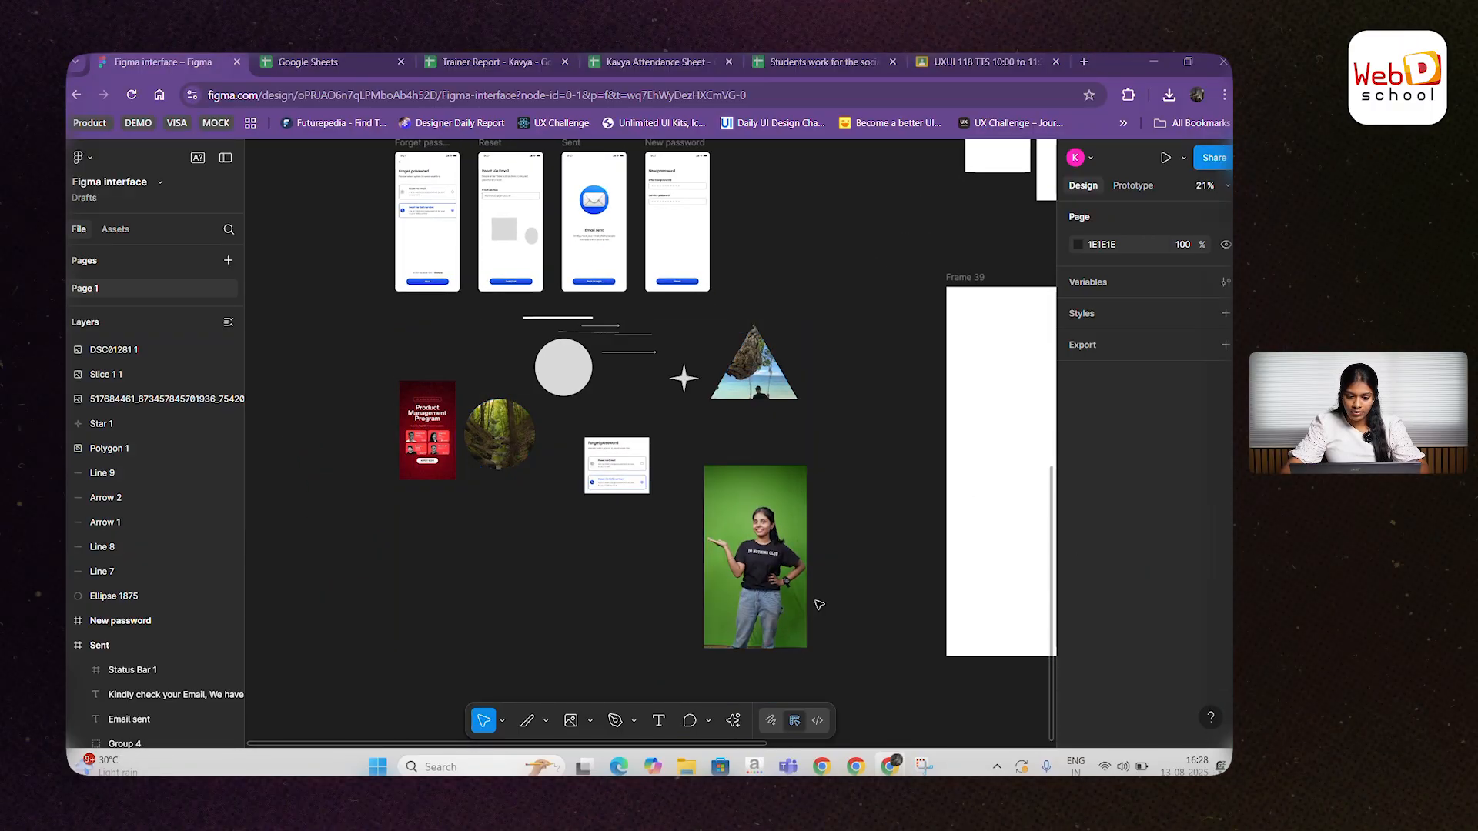
pyautogui.moveTo(865, 633); pyautogui.dragTo(511, 329)
pyautogui.press('Delete')
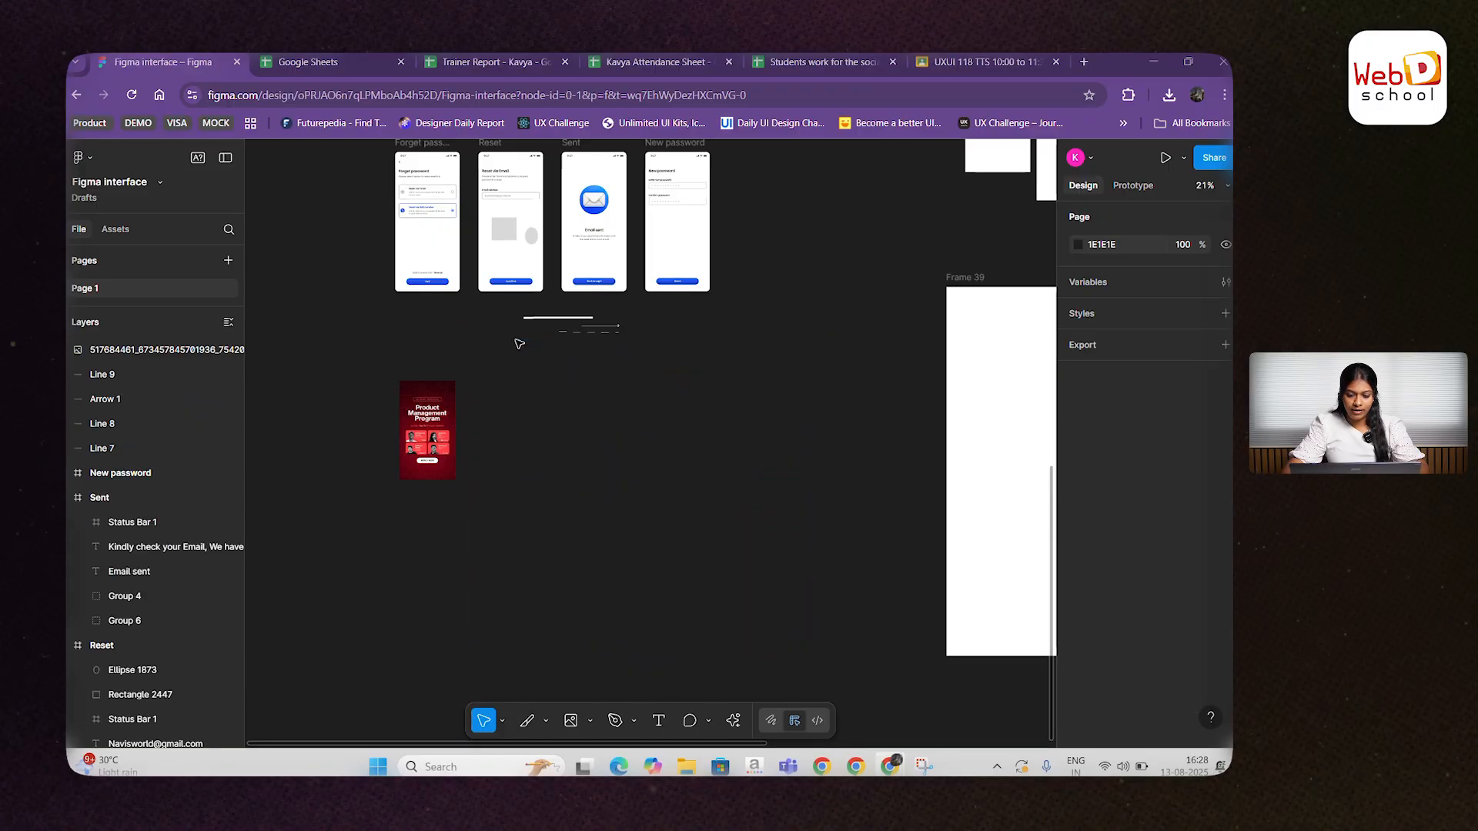
# Step: Delete the remaining lines and arrow below the app screens, keeping the red Product Management Program poster
pyautogui.scroll(1, 520, 344)
pyautogui.scroll(3, 520, 344)
pyautogui.moveTo(749, 499); pyautogui.dragTo(634, 326)
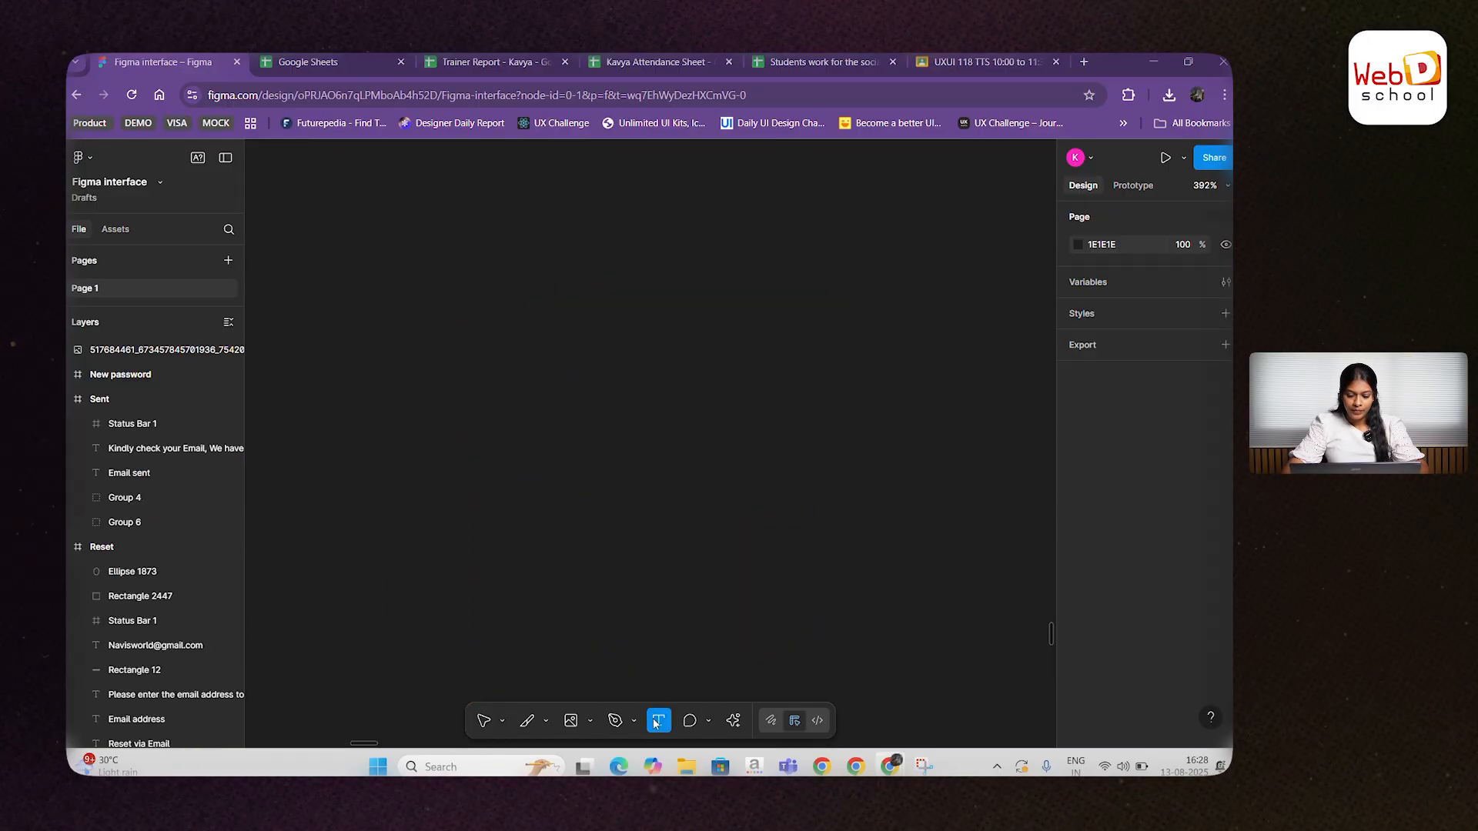
# Step: Add the text "WELCOME TO FIGMA" on an empty area of the canvas and move it slightly upward
pyautogui.click(606, 407)
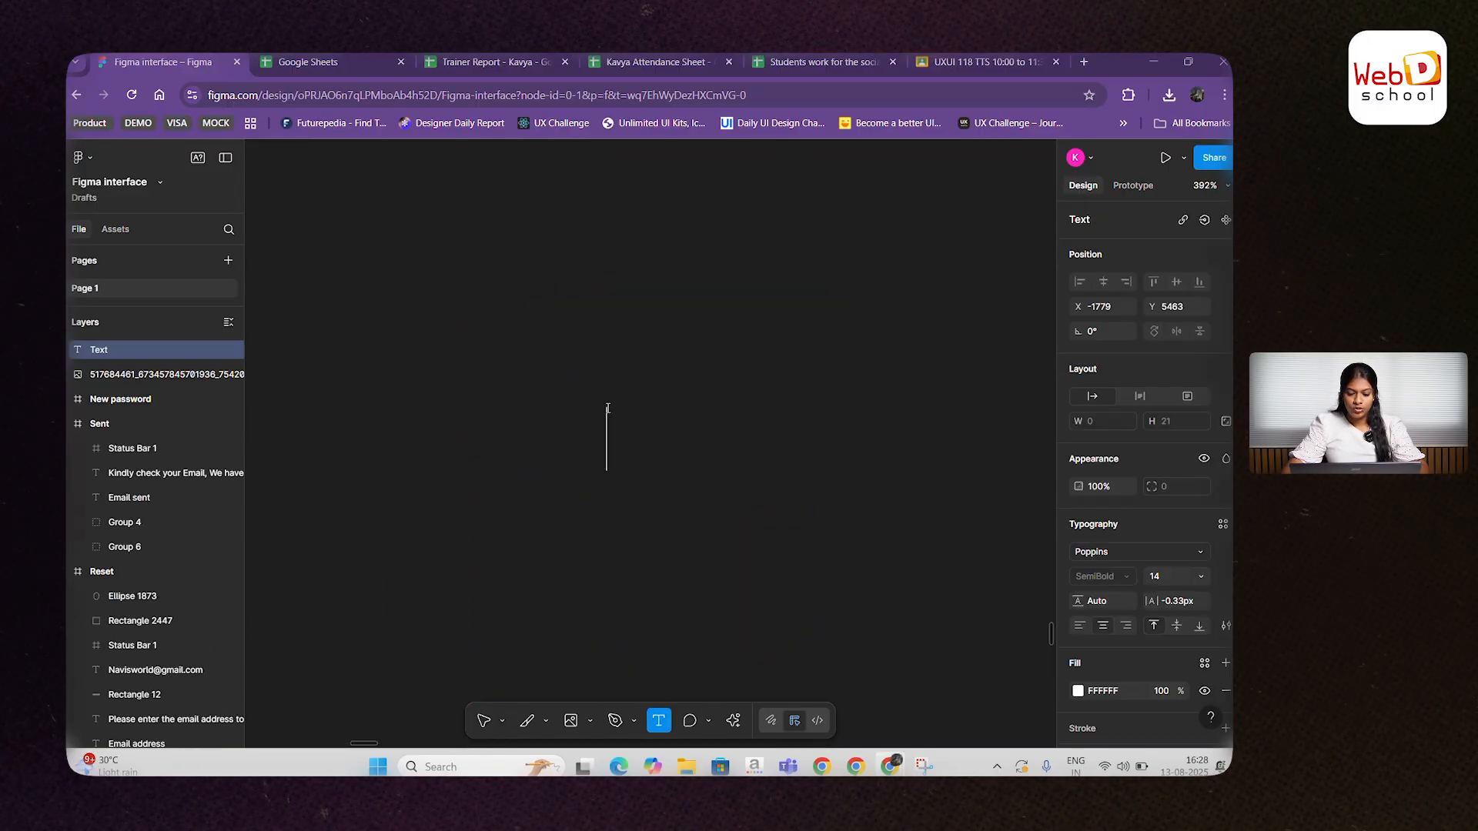
pyautogui.scroll(-3, 608, 408)
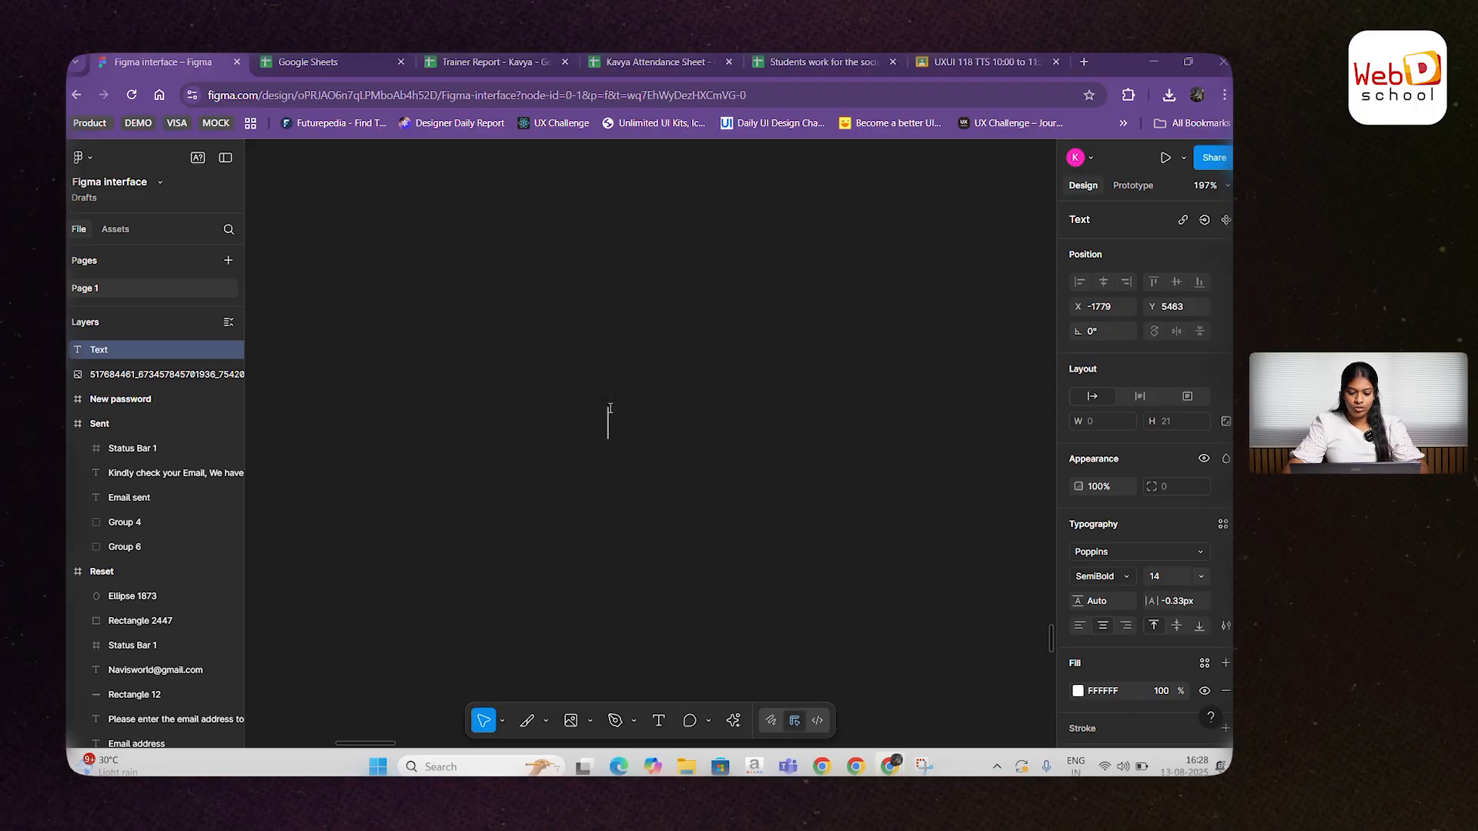
pyautogui.write('WE')
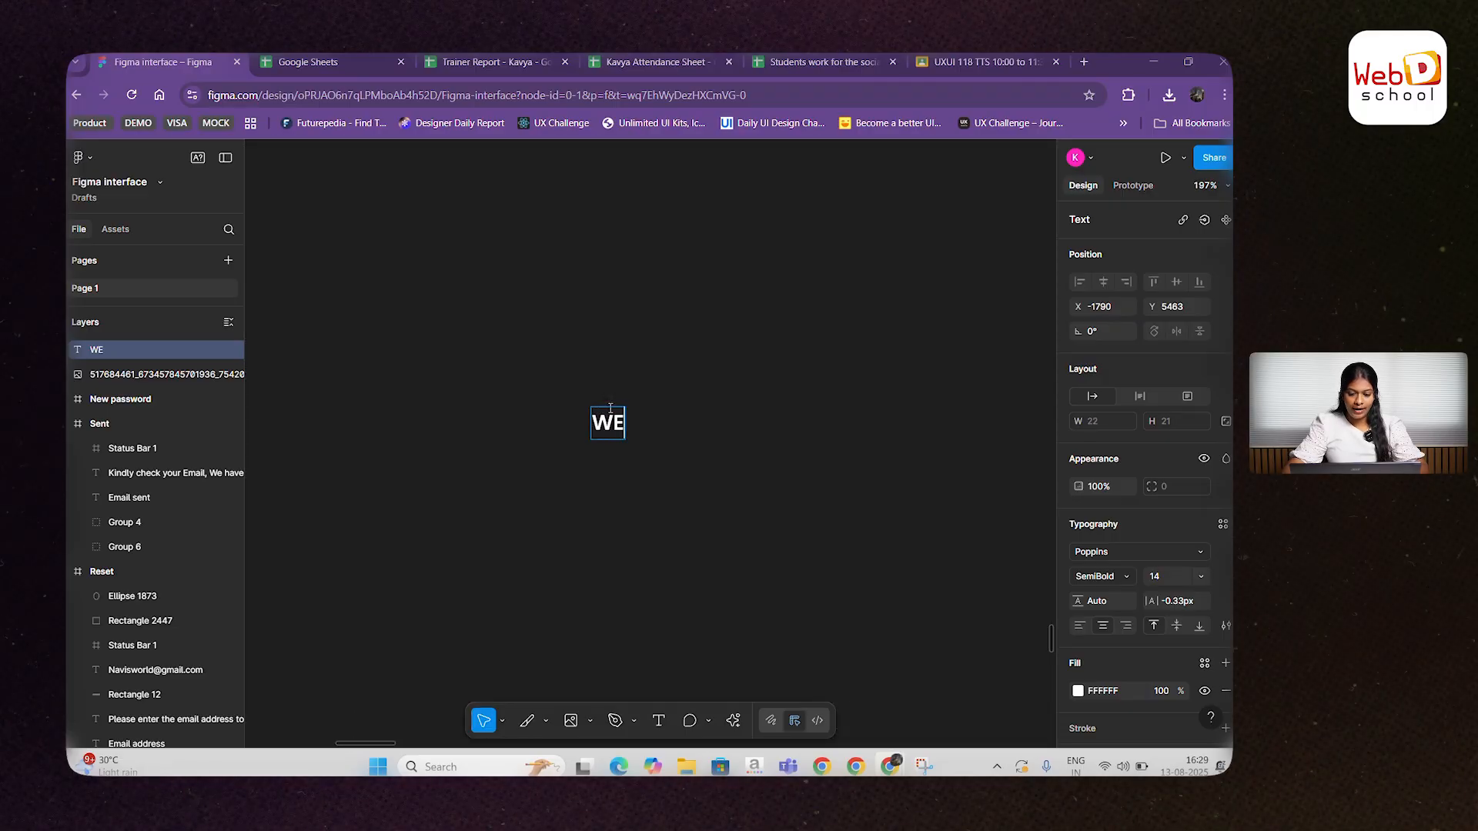
pyautogui.write('LCOMR T')
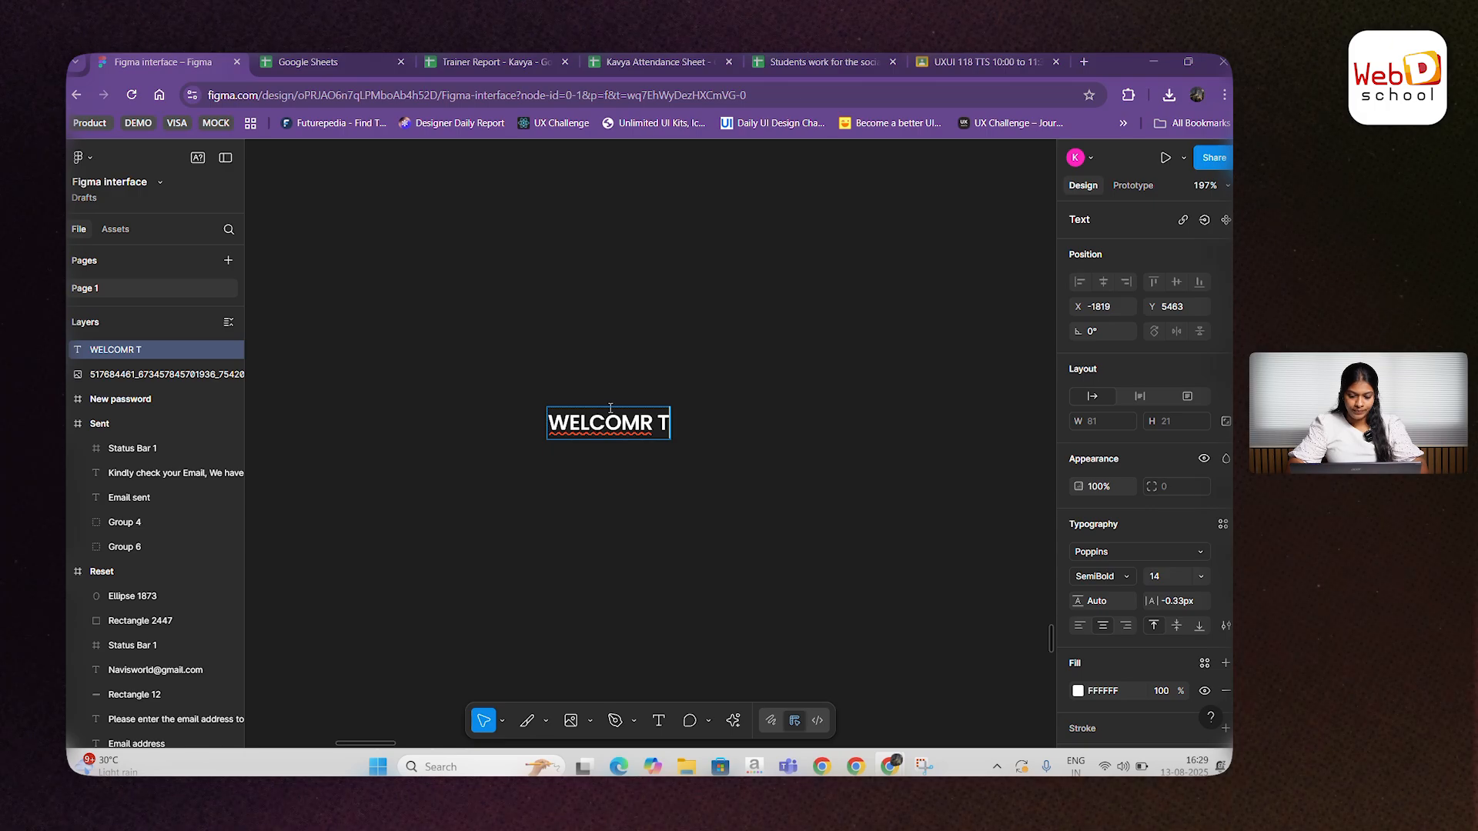
pyautogui.press('BackSpace')
pyautogui.press('BackSpace')
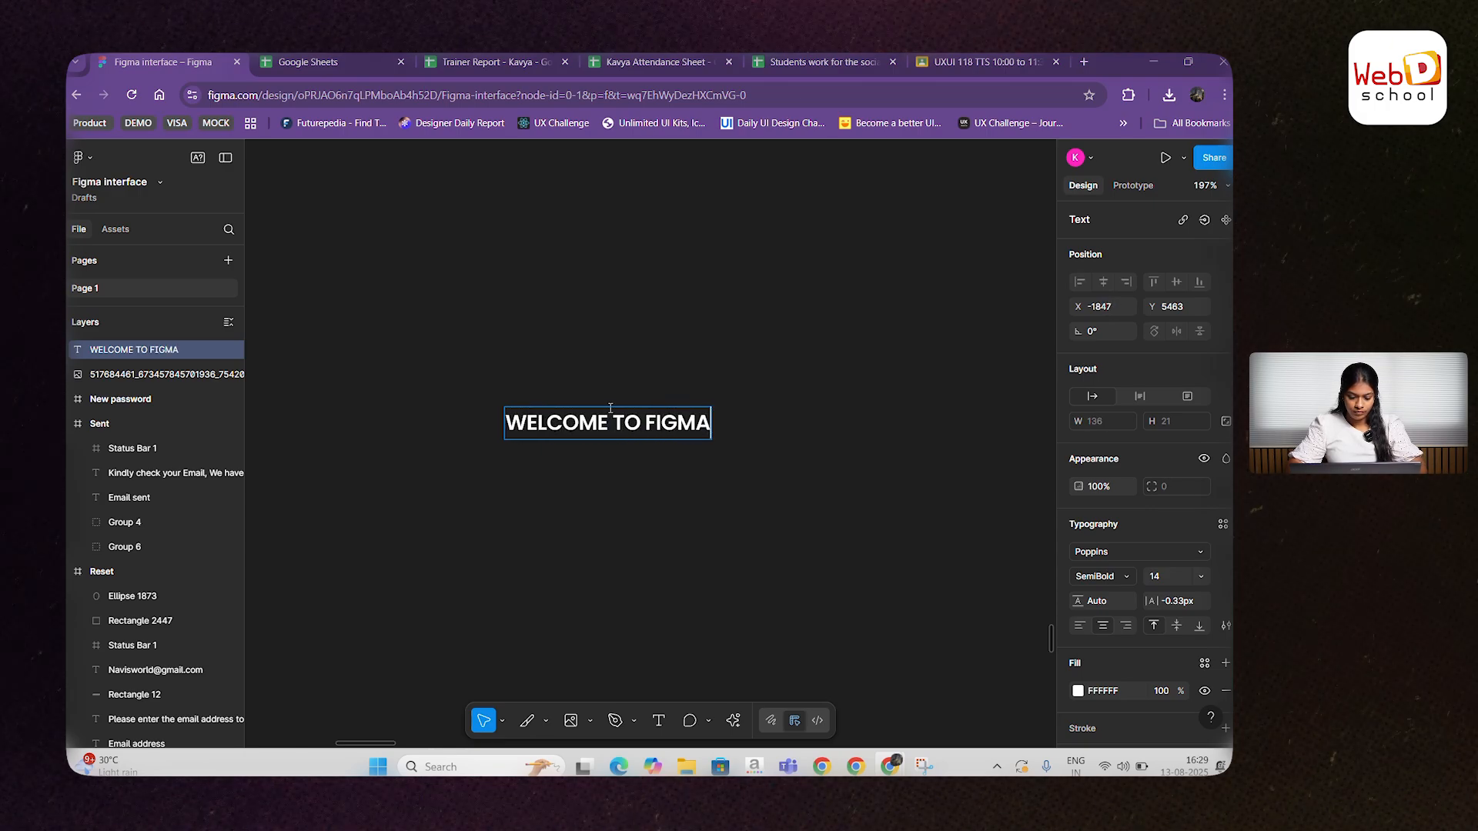
pyautogui.press('Escape')
pyautogui.scroll(3, 616, 416)
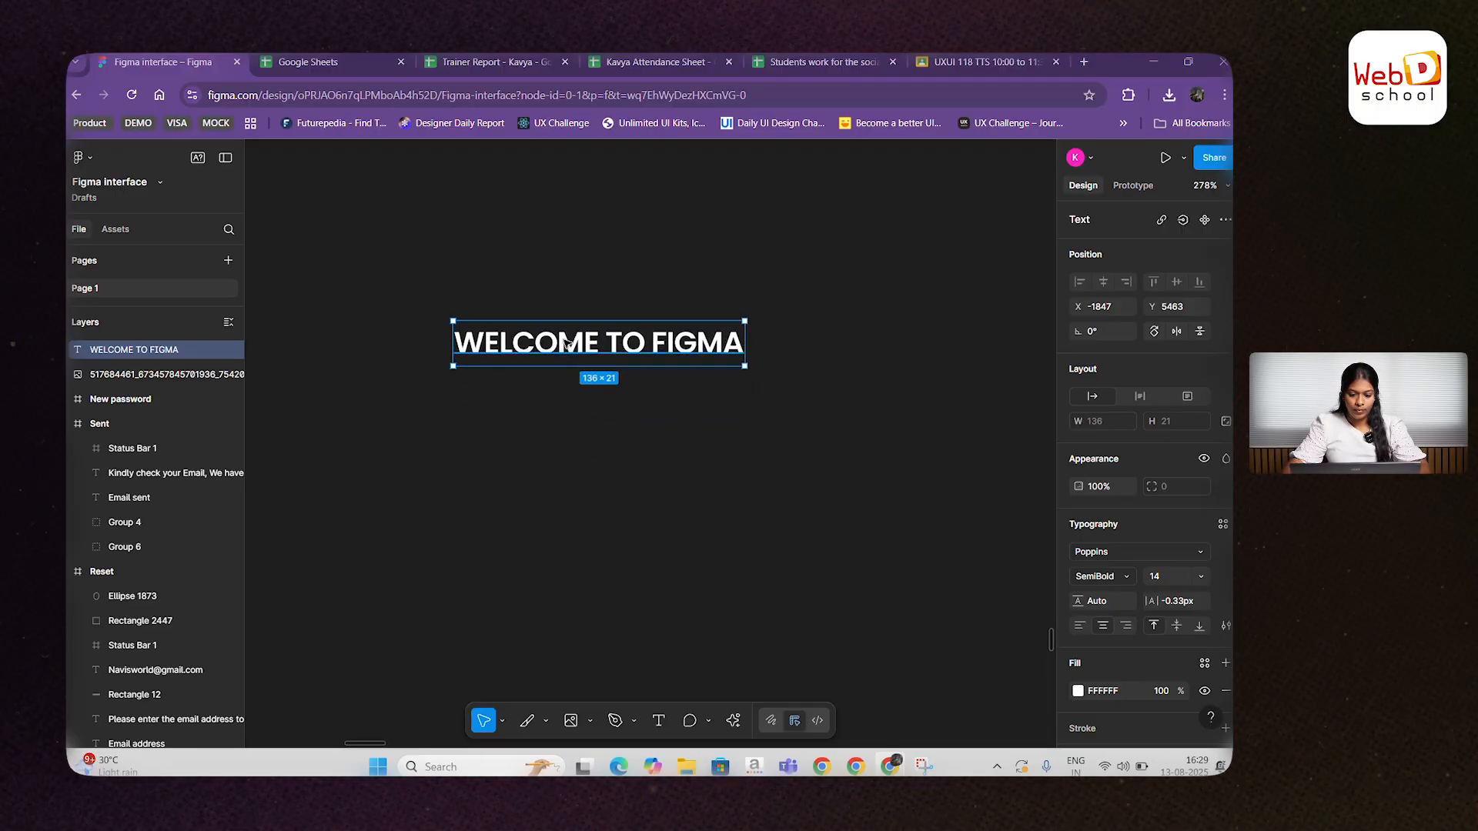
pyautogui.moveTo(553, 334); pyautogui.dragTo(566, 327)
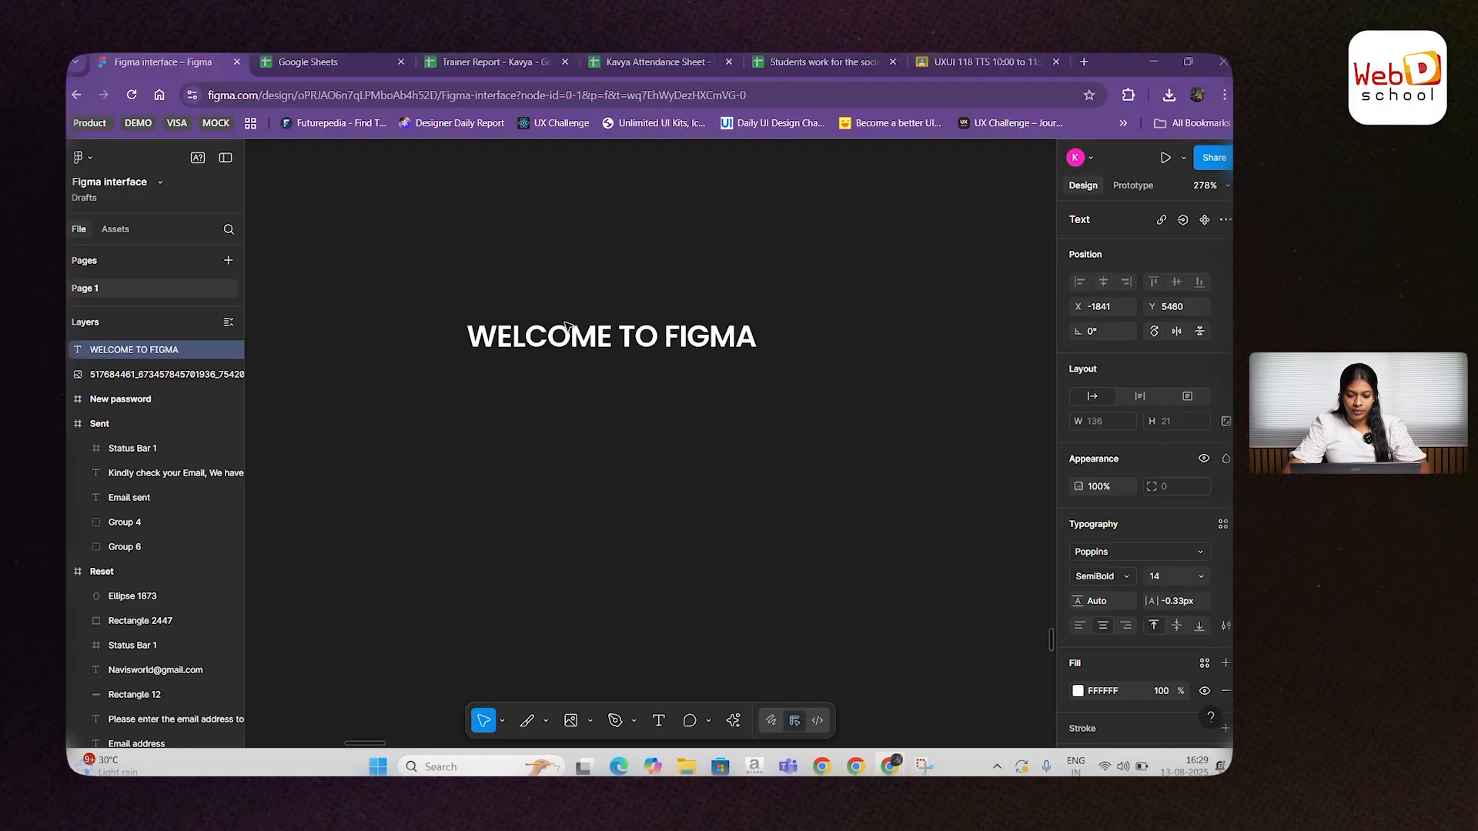
# Step: Preview several fonts on the WELCOME TO FIGMA text and set its font to Paytone One
pyautogui.doubleClick(613, 326)
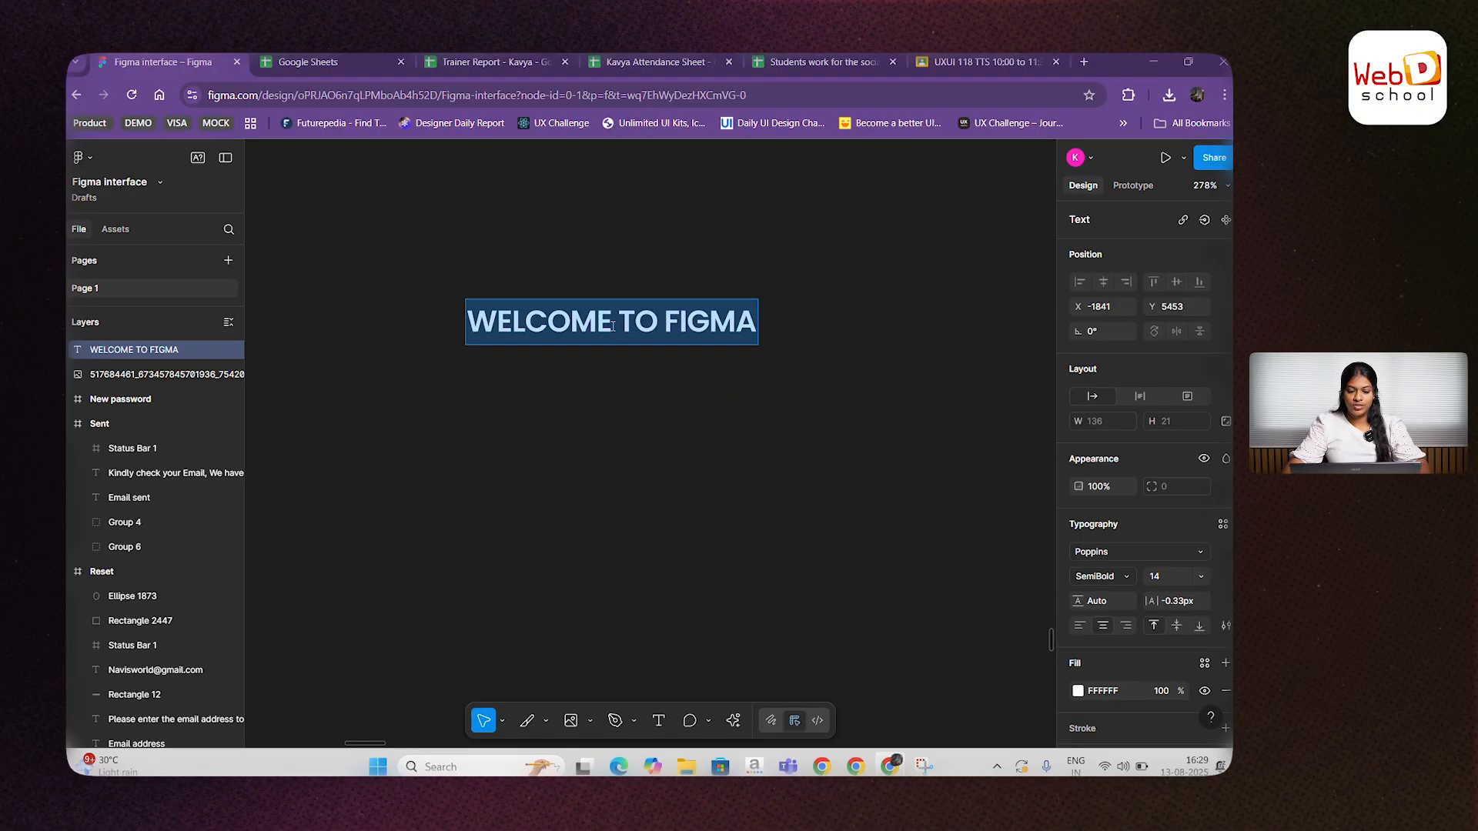
pyautogui.click(1177, 545)
pyautogui.scroll(-10, 1007, 524)
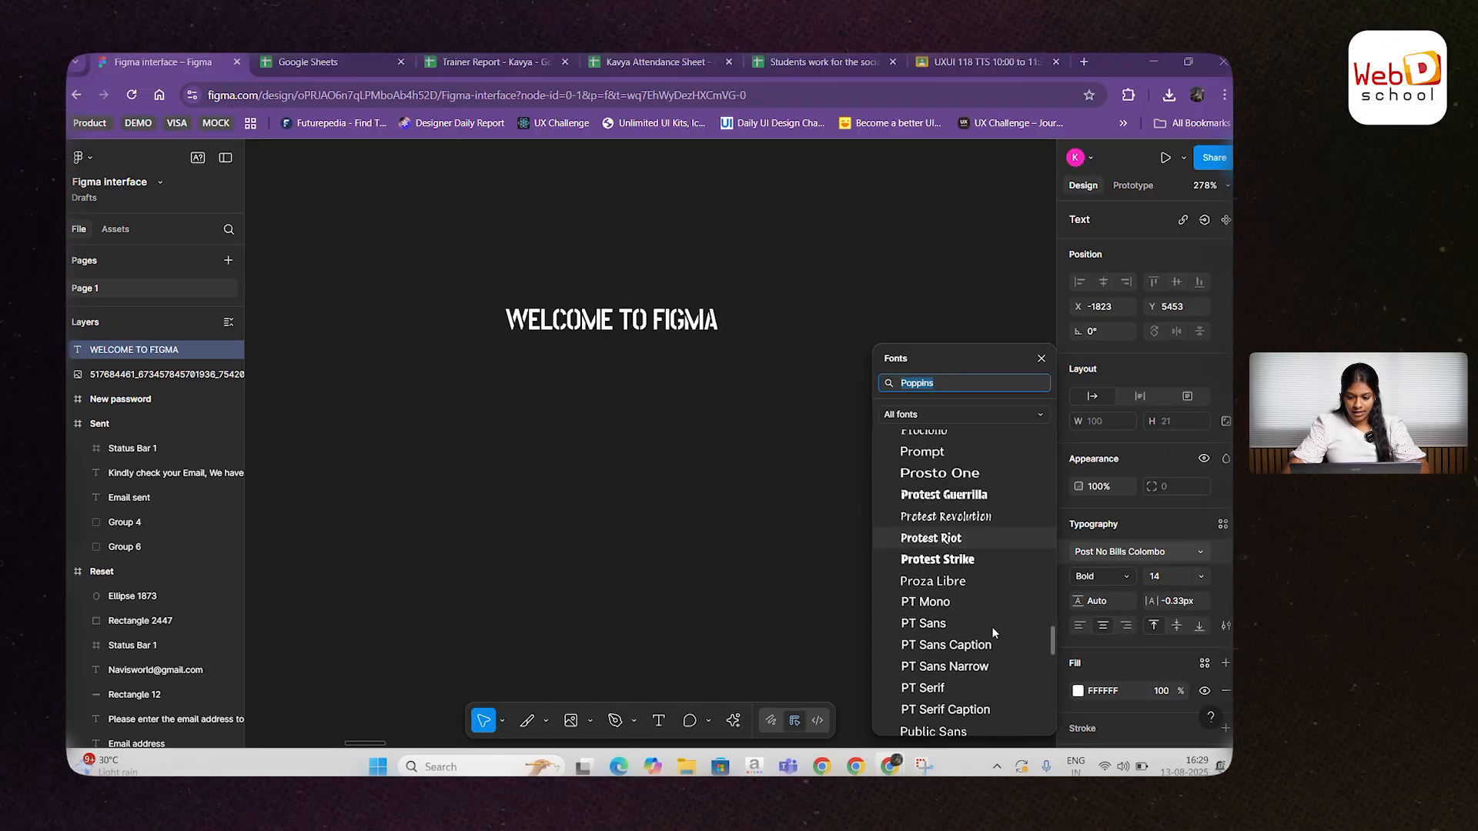
pyautogui.scroll(10, 988, 635)
pyautogui.scroll(-15, 963, 625)
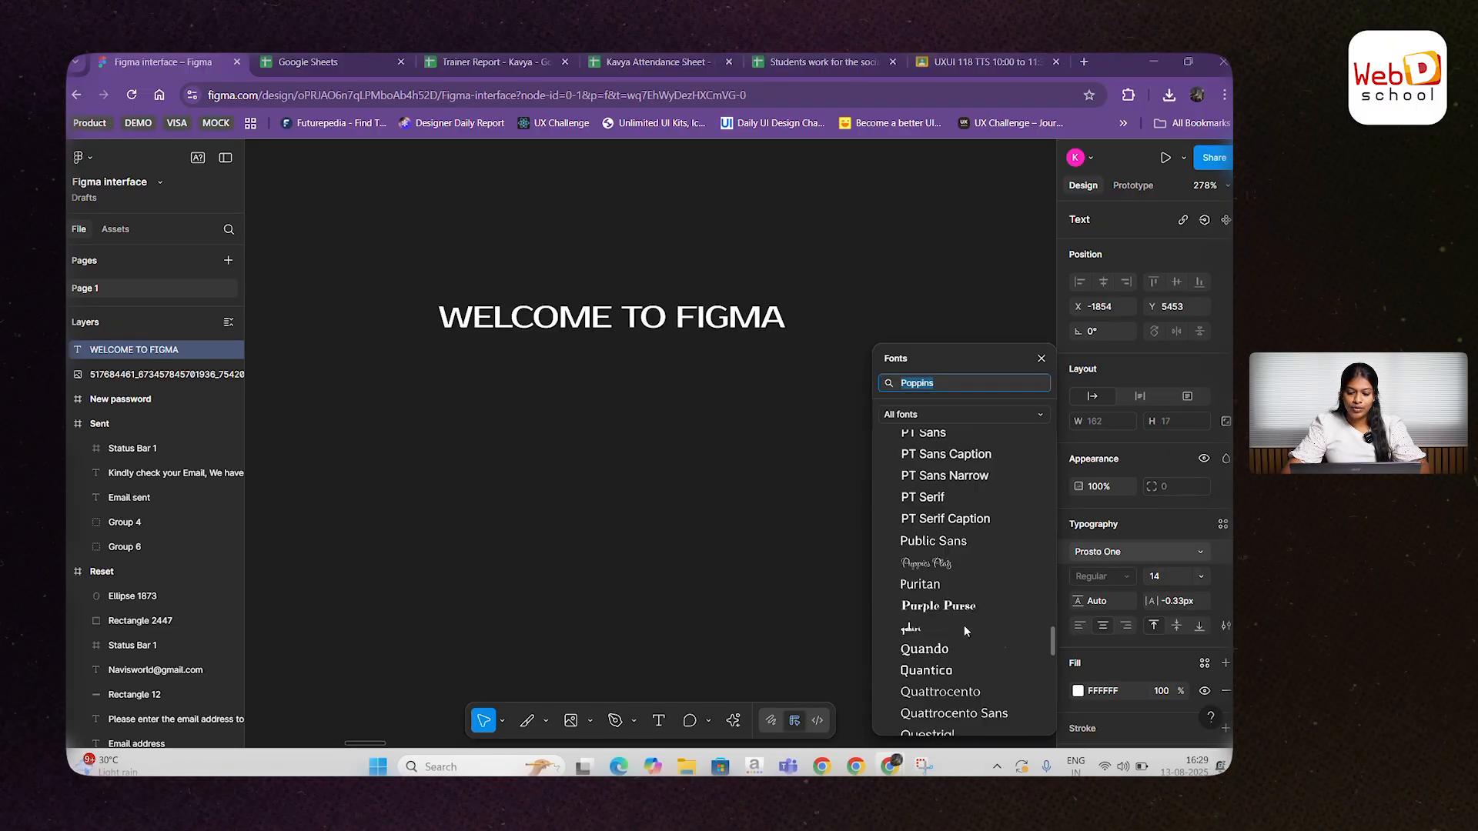
pyautogui.scroll(-10, 964, 625)
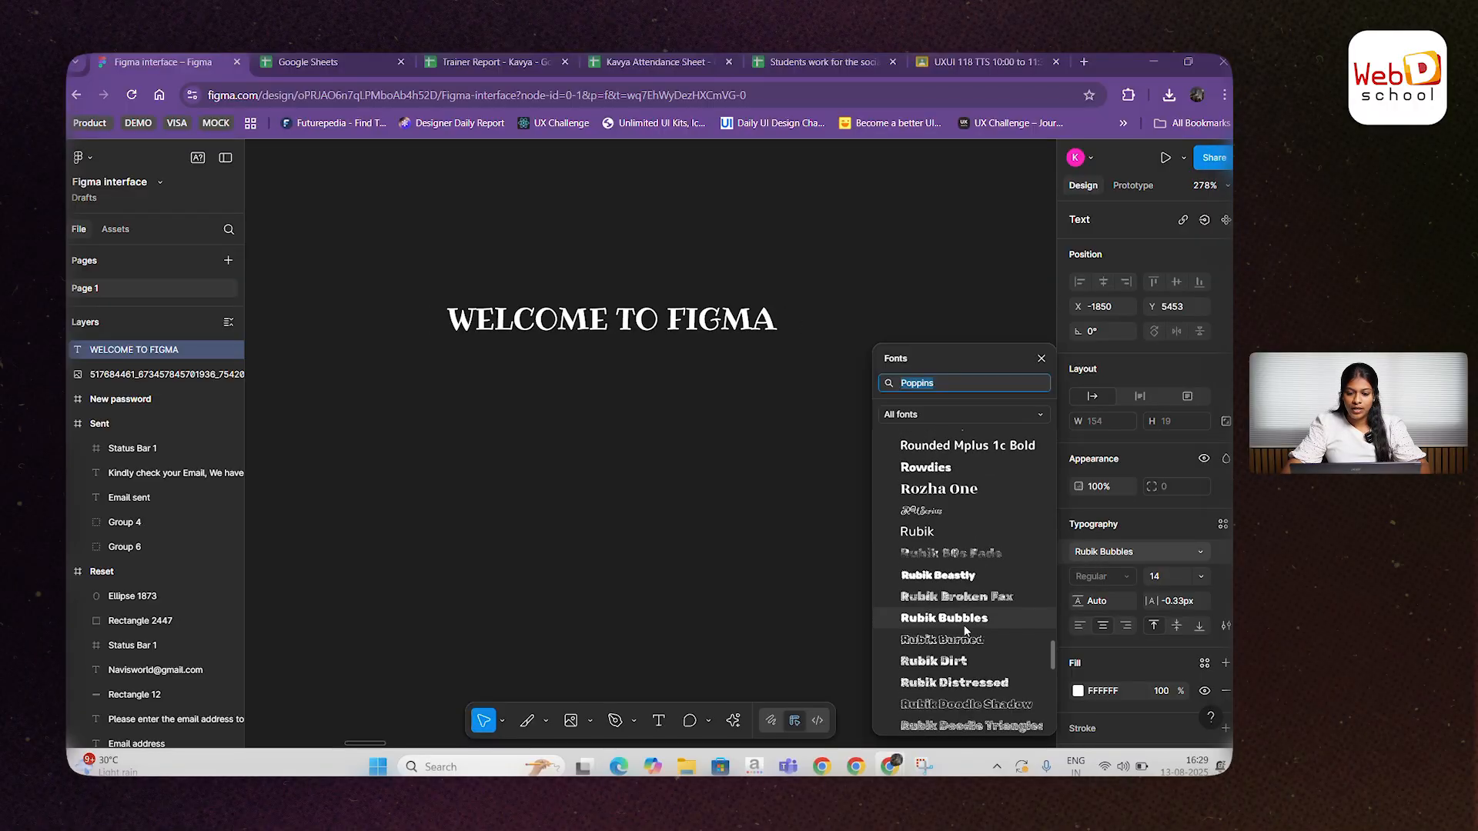
pyautogui.scroll(15, 964, 625)
pyautogui.scroll(15, 962, 625)
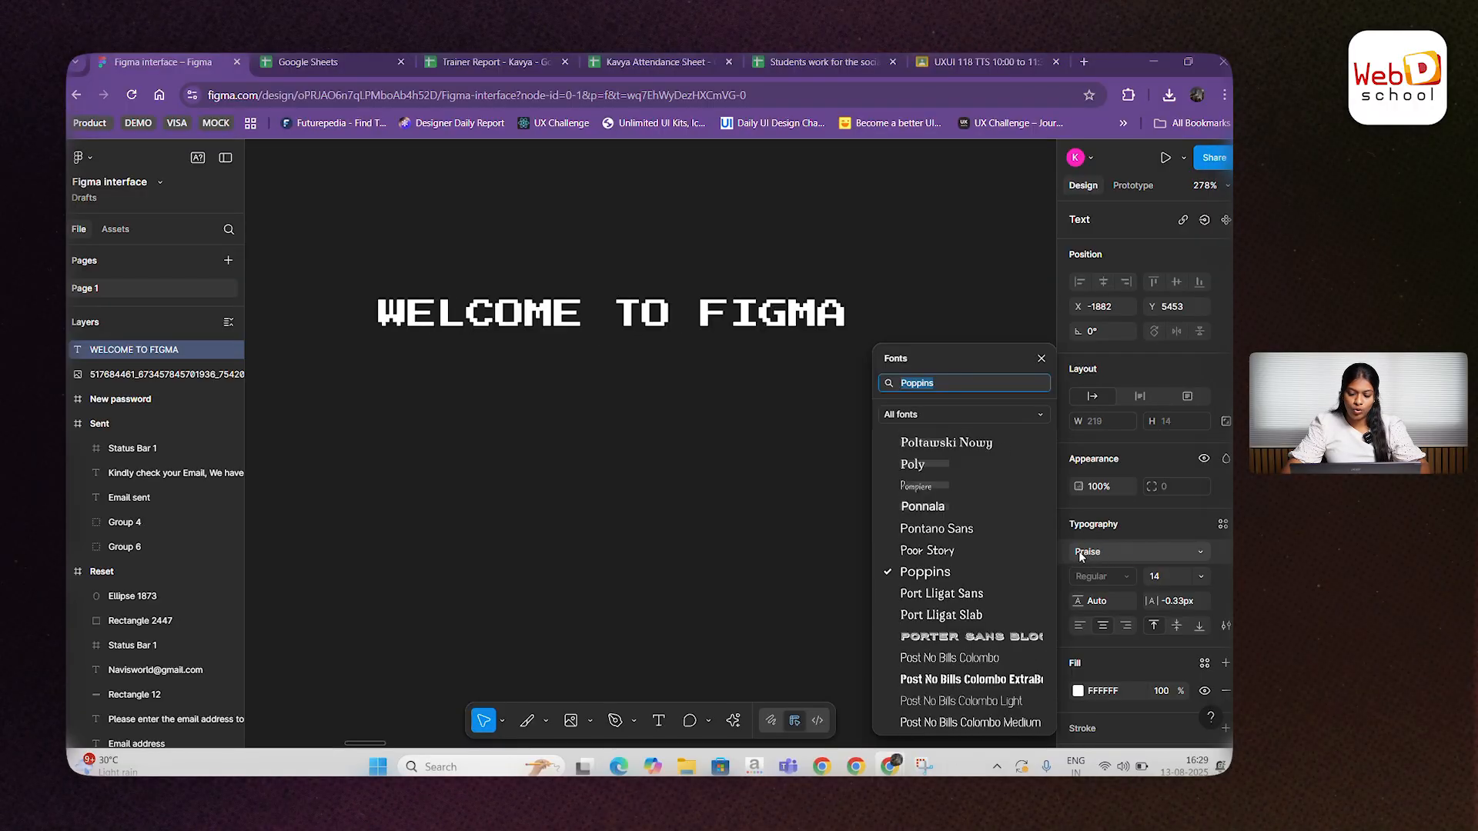
pyautogui.scroll(8, 986, 519)
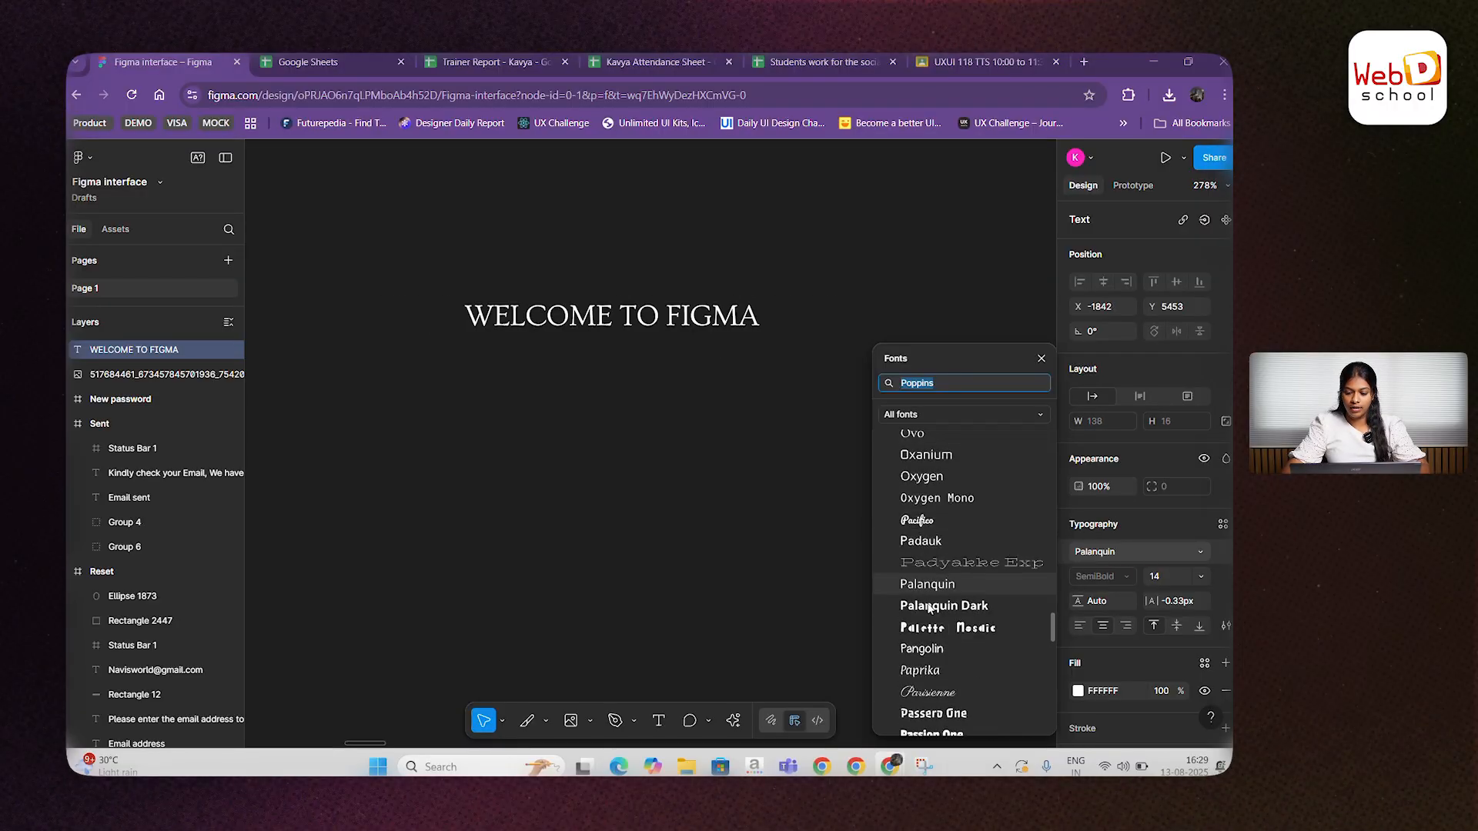
pyautogui.scroll(-6, 944, 522)
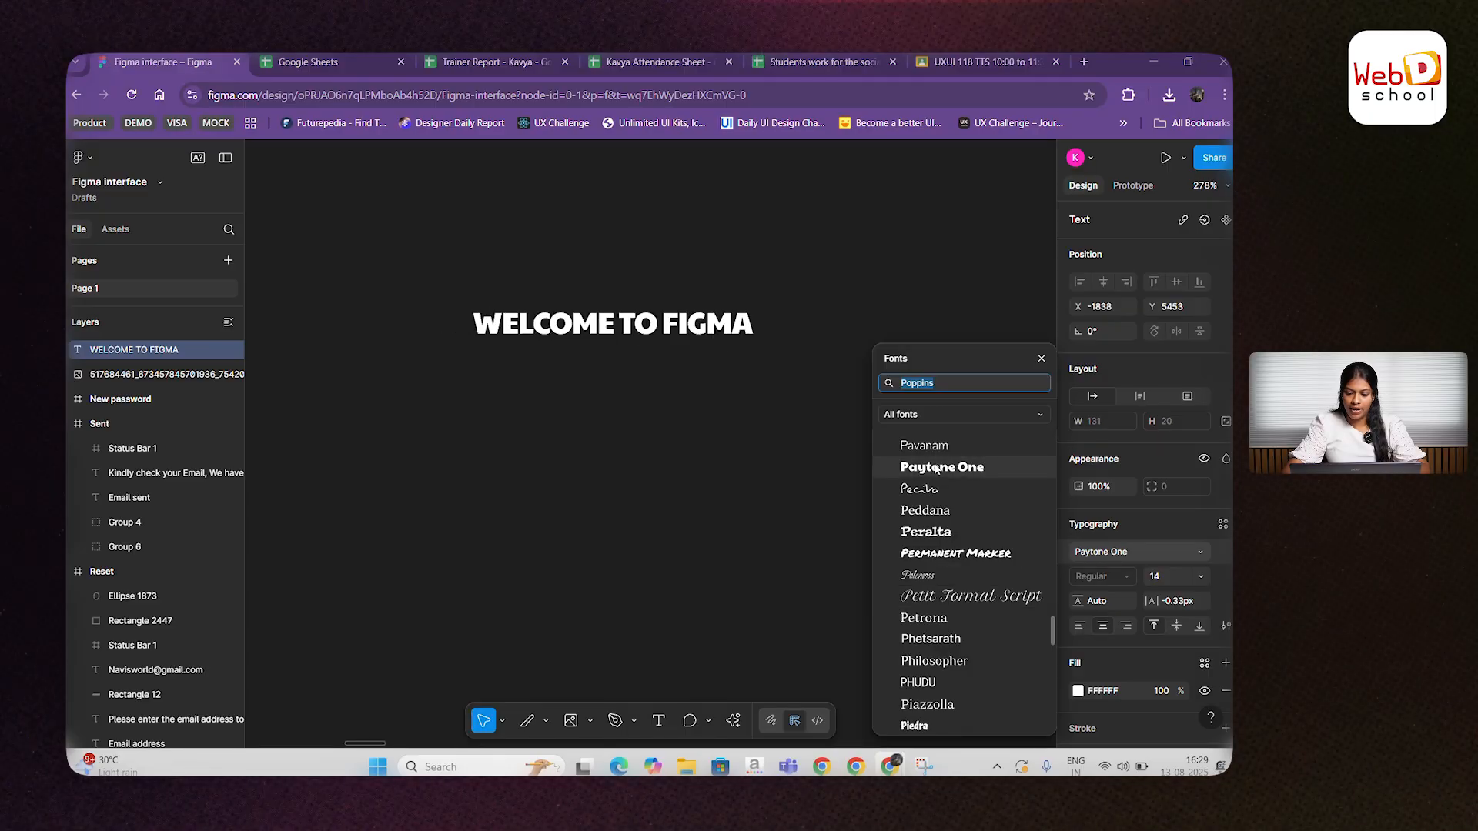
pyautogui.click(939, 468)
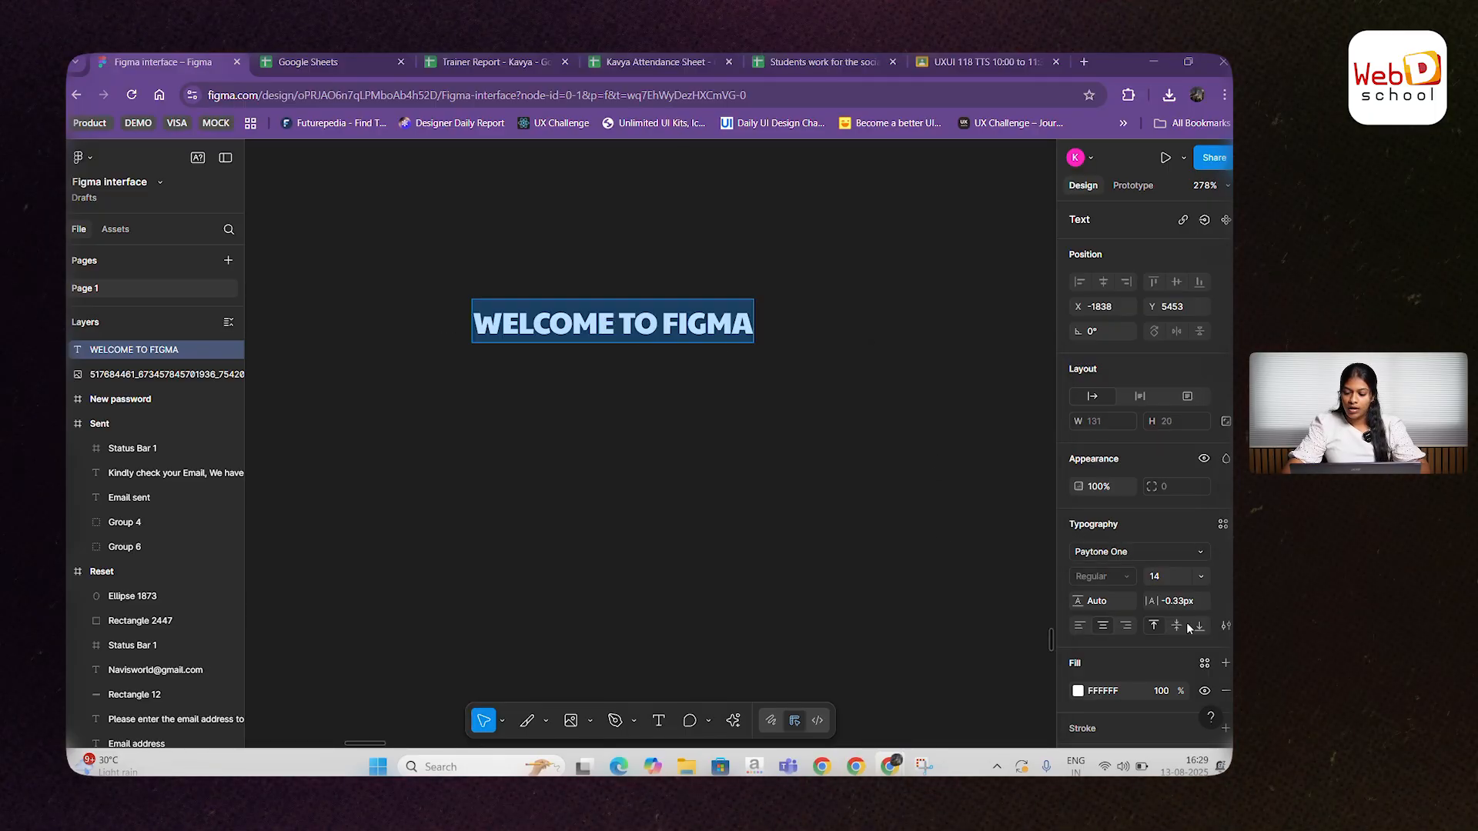
# Step: Step the font size of the WELCOME TO FIGMA text up and down, reaching 32 and ending at 26
pyautogui.click(1201, 578)
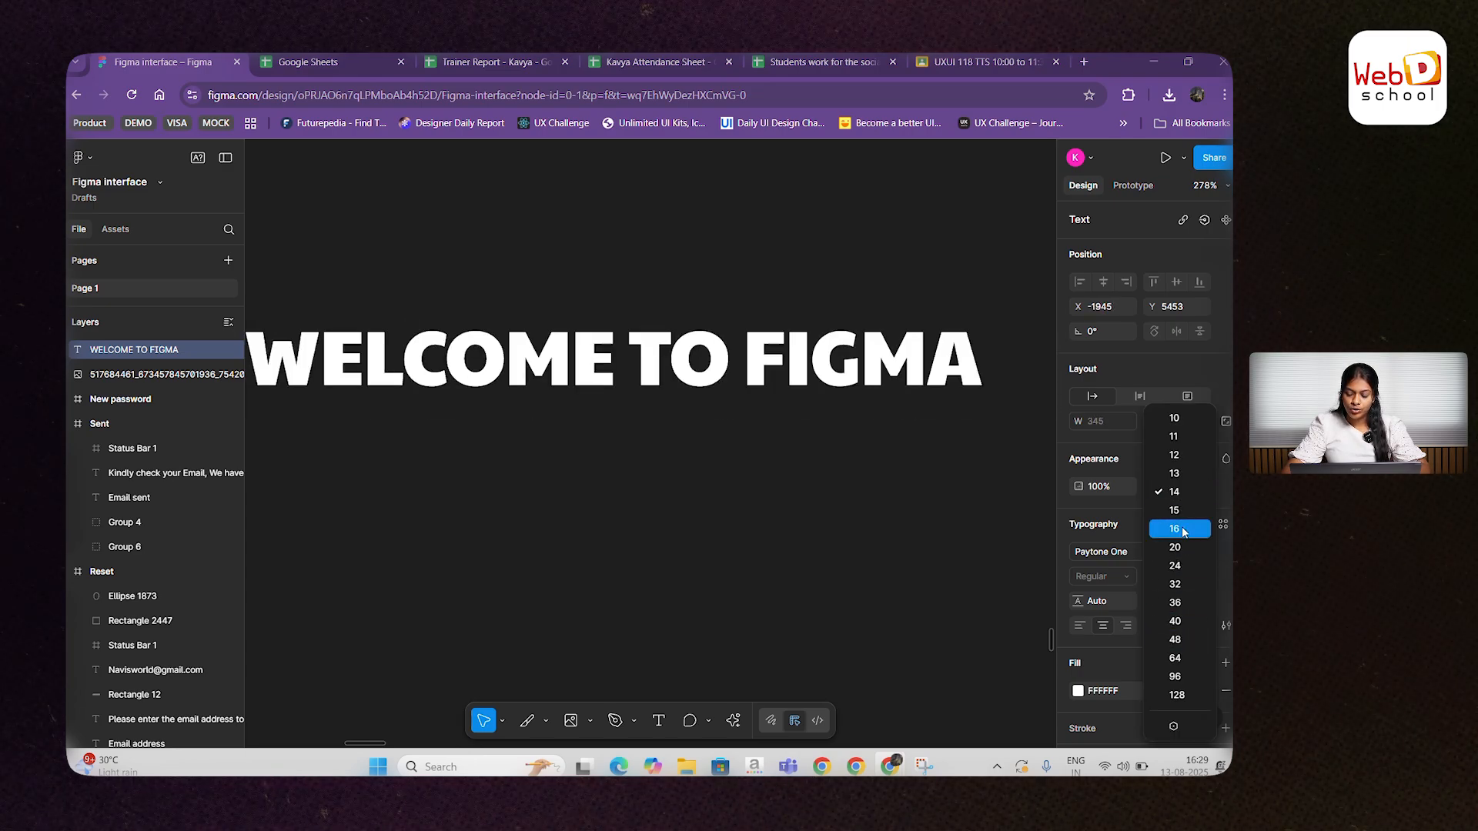
pyautogui.doubleClick(600, 343)
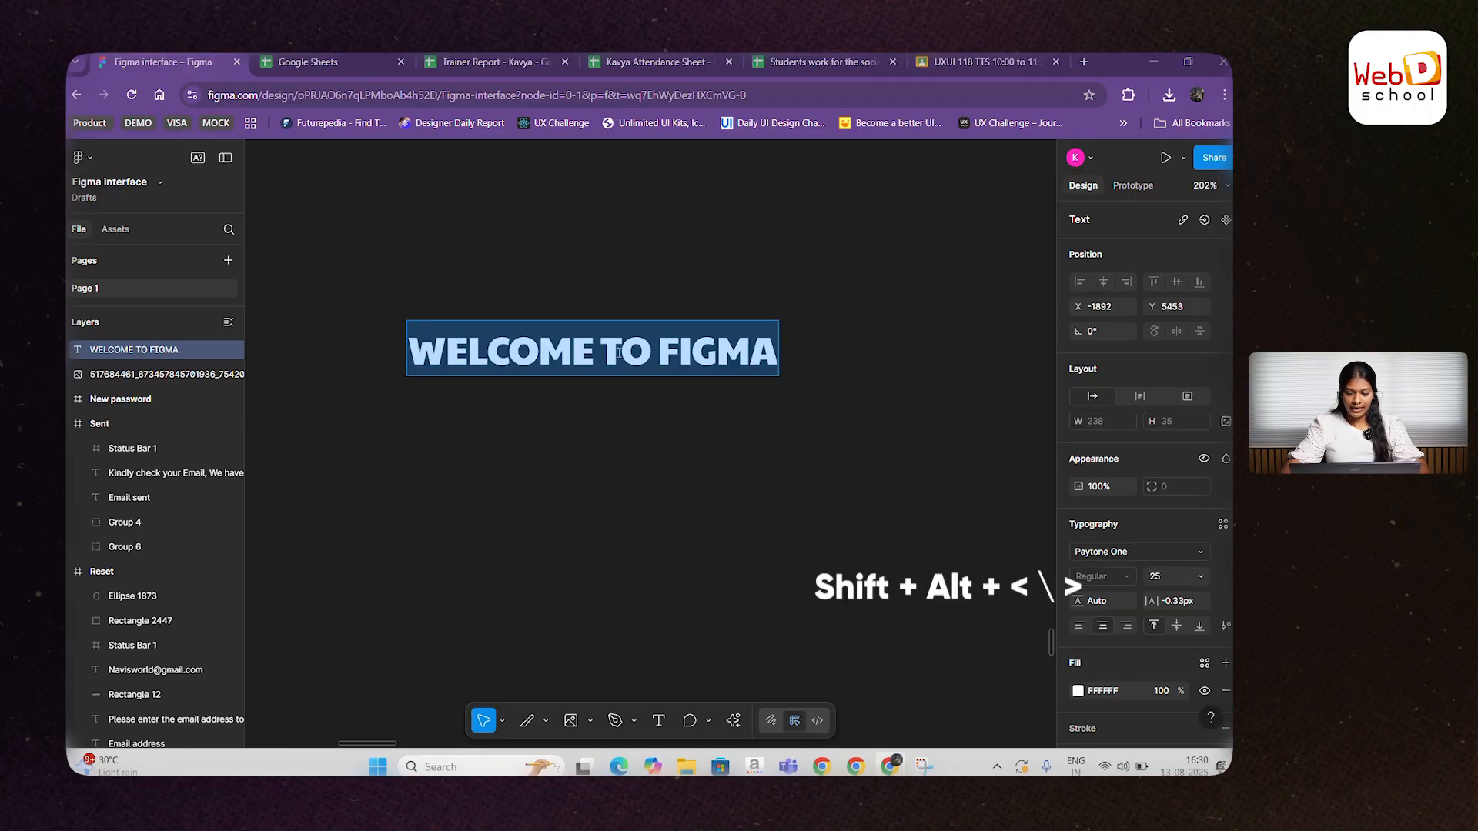
pyautogui.hotkey('ctrl', 'shift', '.')
pyautogui.hotkey('ctrl', 'shift', '.')
pyautogui.hotkey('ctrl', 'shift', '.')
pyautogui.hotkey('ctrl', 'shift', '.')
pyautogui.hotkey('ctrl', 'shift', '.')
pyautogui.hotkey('ctrl', 'shift', ',')
pyautogui.hotkey('ctrl', 'shift', ',')
pyautogui.hotkey('ctrl', 'shift', ',')
pyautogui.hotkey('ctrl', 'shift', ',')
pyautogui.hotkey('ctrl', 'shift', ',')
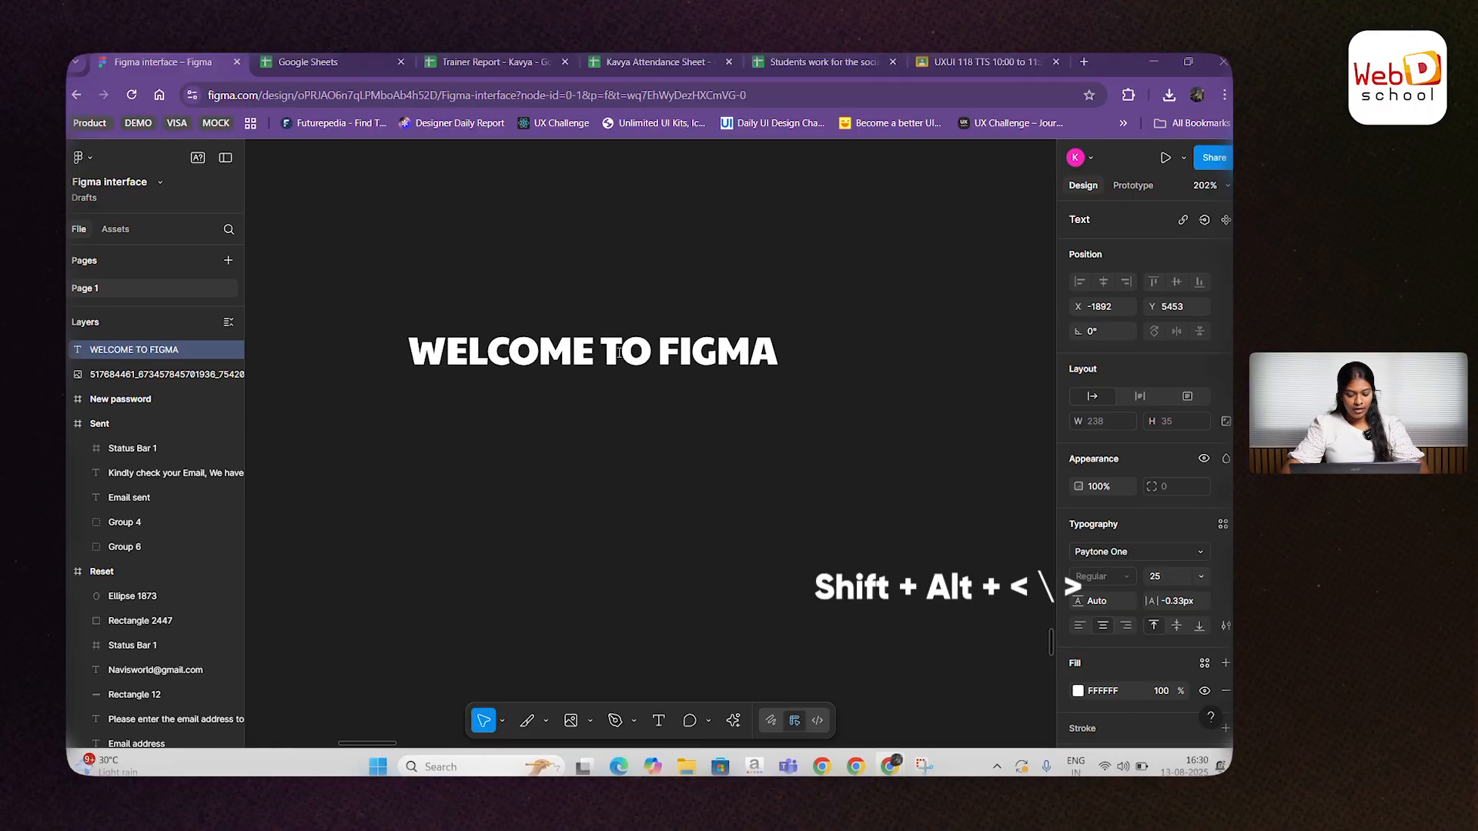
pyautogui.hotkey('ctrl', 'shift', '.')
pyautogui.hotkey('ctrl', 'shift', '.')
pyautogui.hotkey('ctrl', 'shift', '.')
pyautogui.hotkey('ctrl', 'shift', '.')
pyautogui.hotkey('ctrl', 'shift', '.')
pyautogui.hotkey('ctrl', 'shift', '.')
pyautogui.hotkey('ctrl', 'shift', '.')
pyautogui.hotkey('ctrl', 'shift', '.')
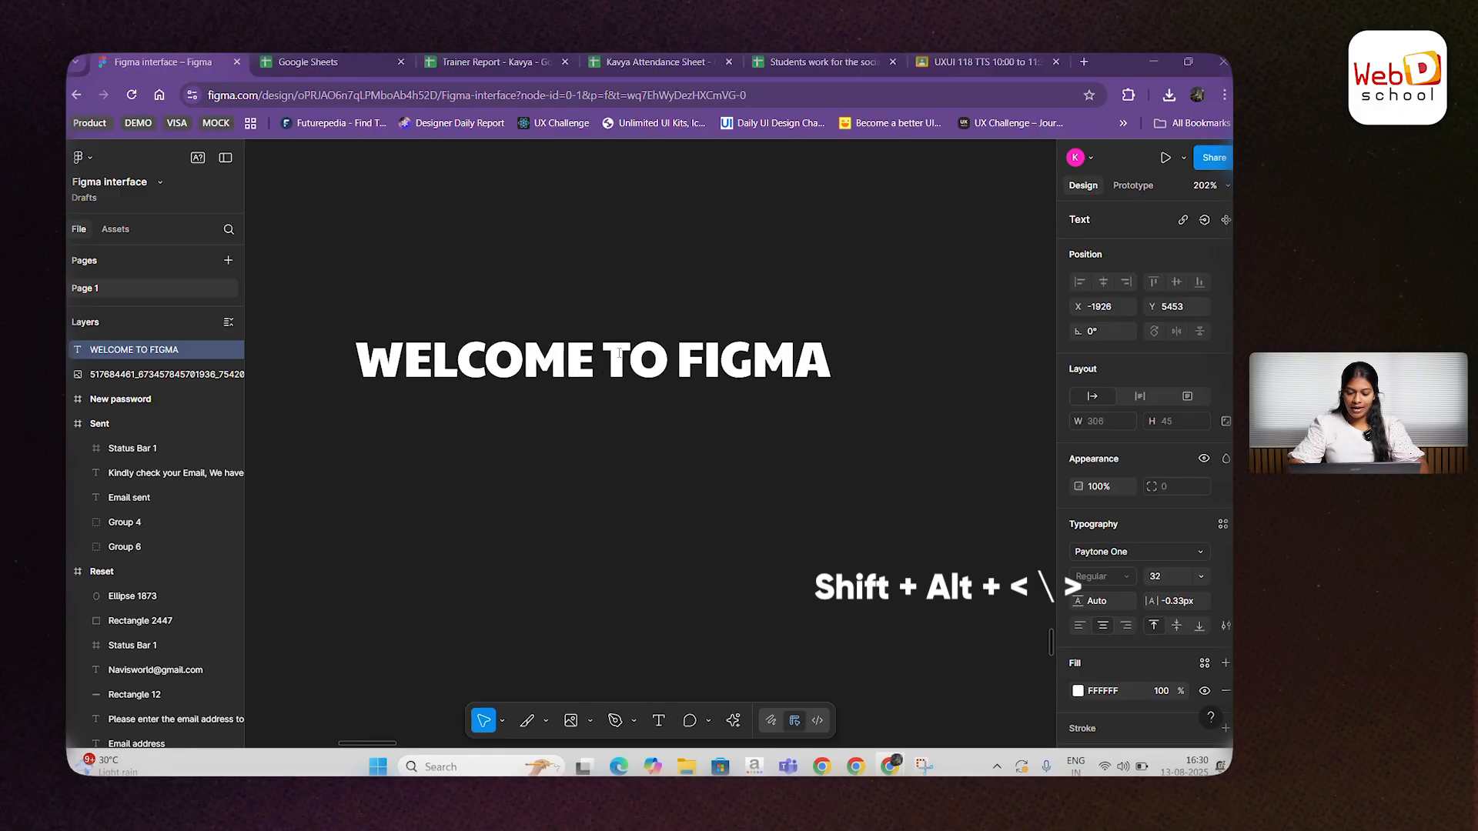
pyautogui.hotkey('ctrl', 'shift', ',')
pyautogui.hotkey('ctrl', 'shift', ',')
pyautogui.hotkey('ctrl', 'shift', ',')
pyautogui.hotkey('ctrl', 'shift', ',')
pyautogui.hotkey('ctrl', 'shift', ',')
pyautogui.hotkey('ctrl', 'shift', ',')
pyautogui.hotkey('ctrl', 'shift', ',')
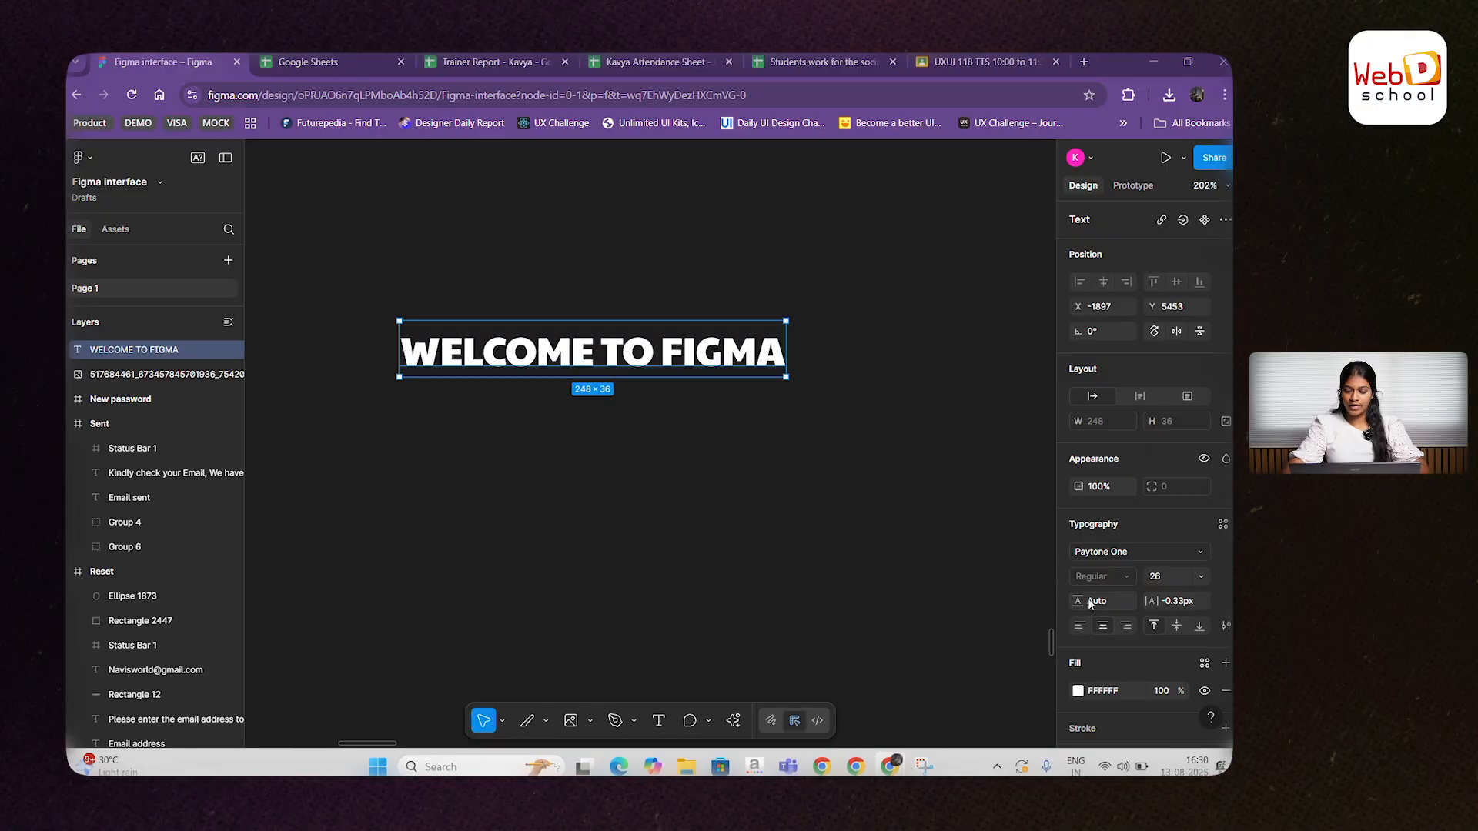
# Step: Copy the WELCOME TO FIGMA text and paste it repeatedly in the same text layer, giving six repetitions on one line
pyautogui.hscroll(1, 680, 432)
pyautogui.scroll(-3, 677, 462)
pyautogui.click(716, 566)
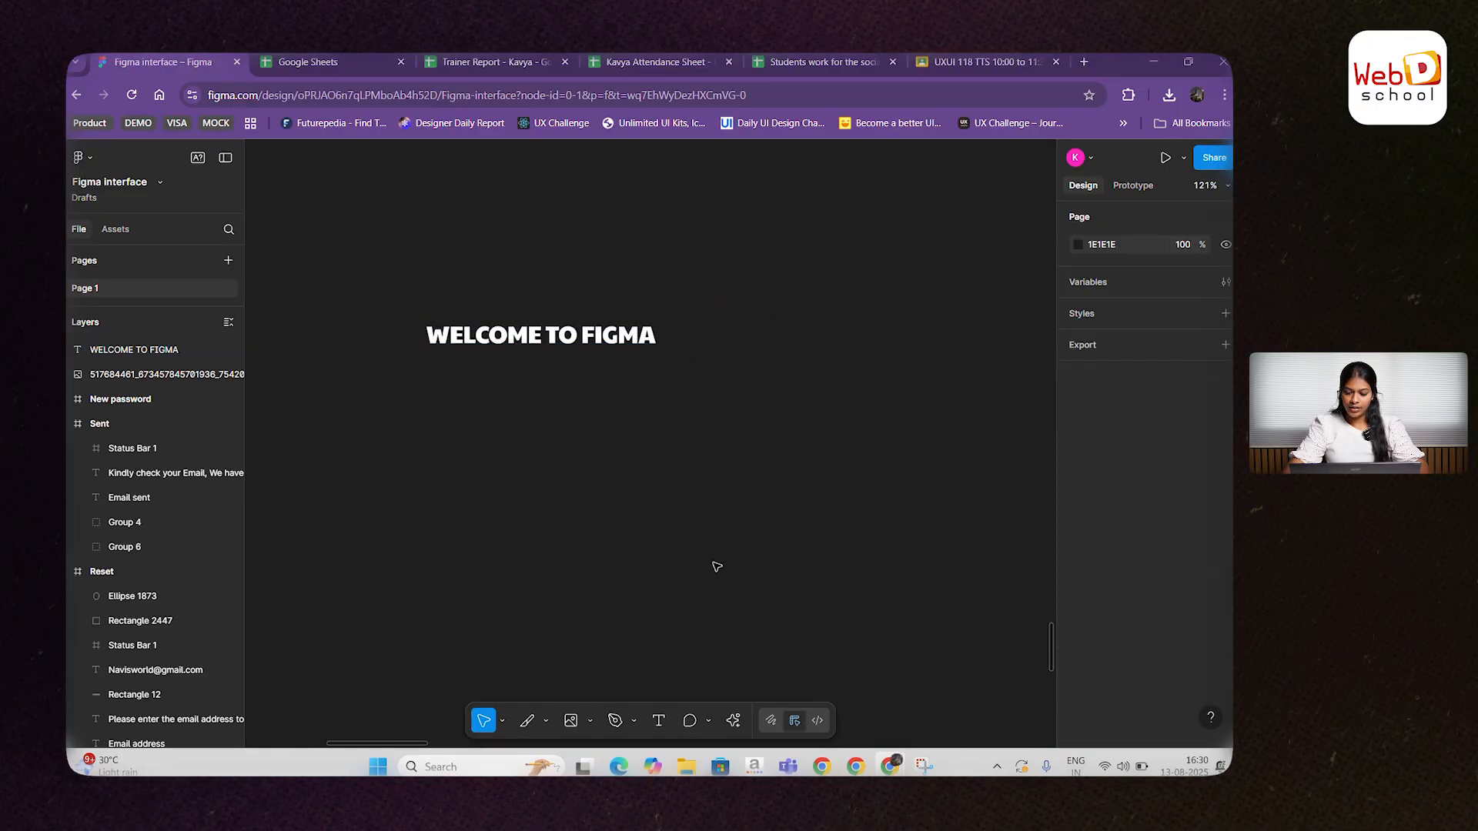
pyautogui.doubleClick(521, 336)
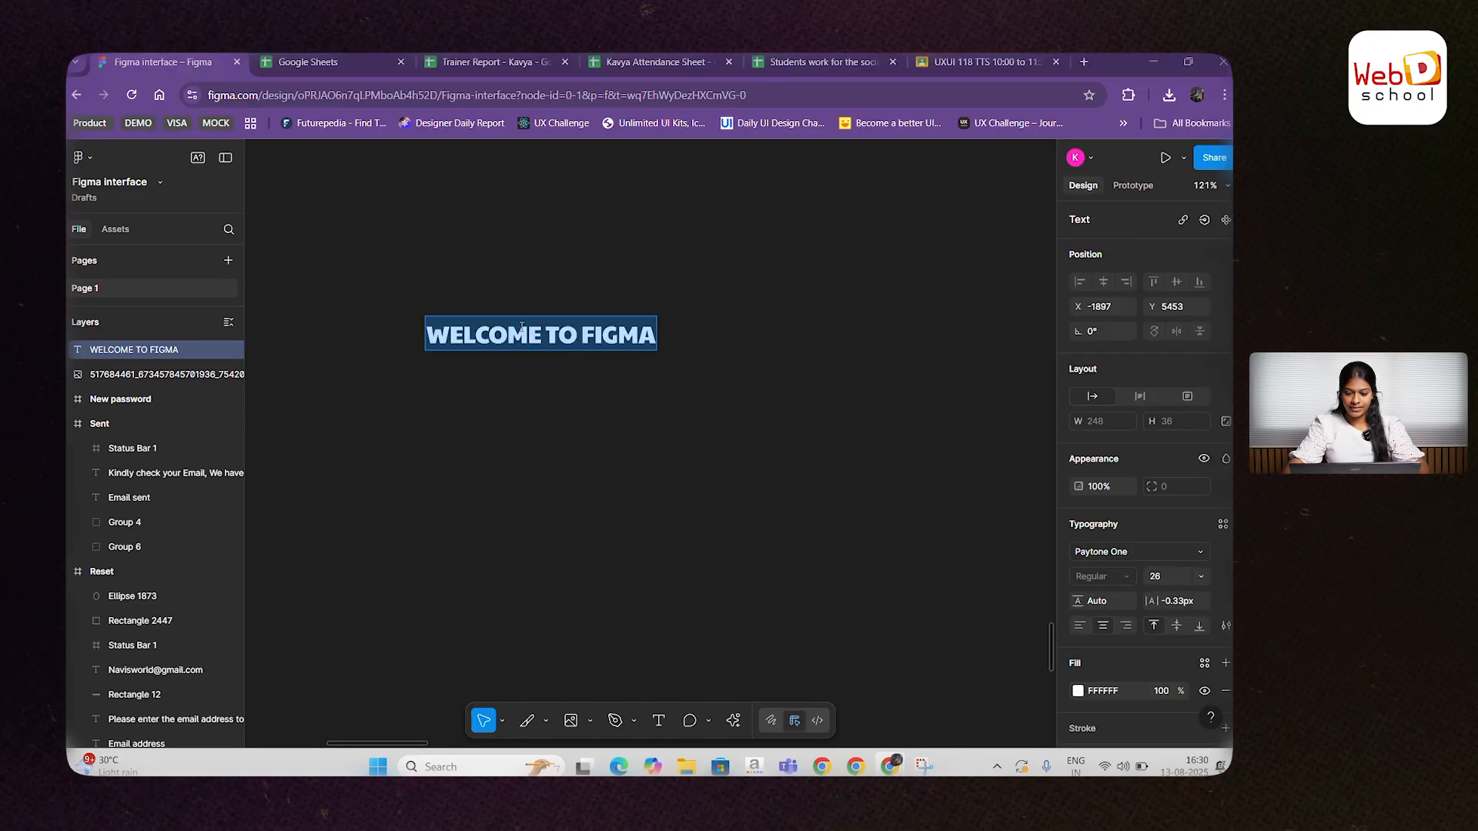
pyautogui.hotkey('ctrl', 'c')
pyautogui.hotkey('ctrl', 'v')
pyautogui.hotkey('ctrl', 'v')
pyautogui.hotkey('ctrl', 'v')
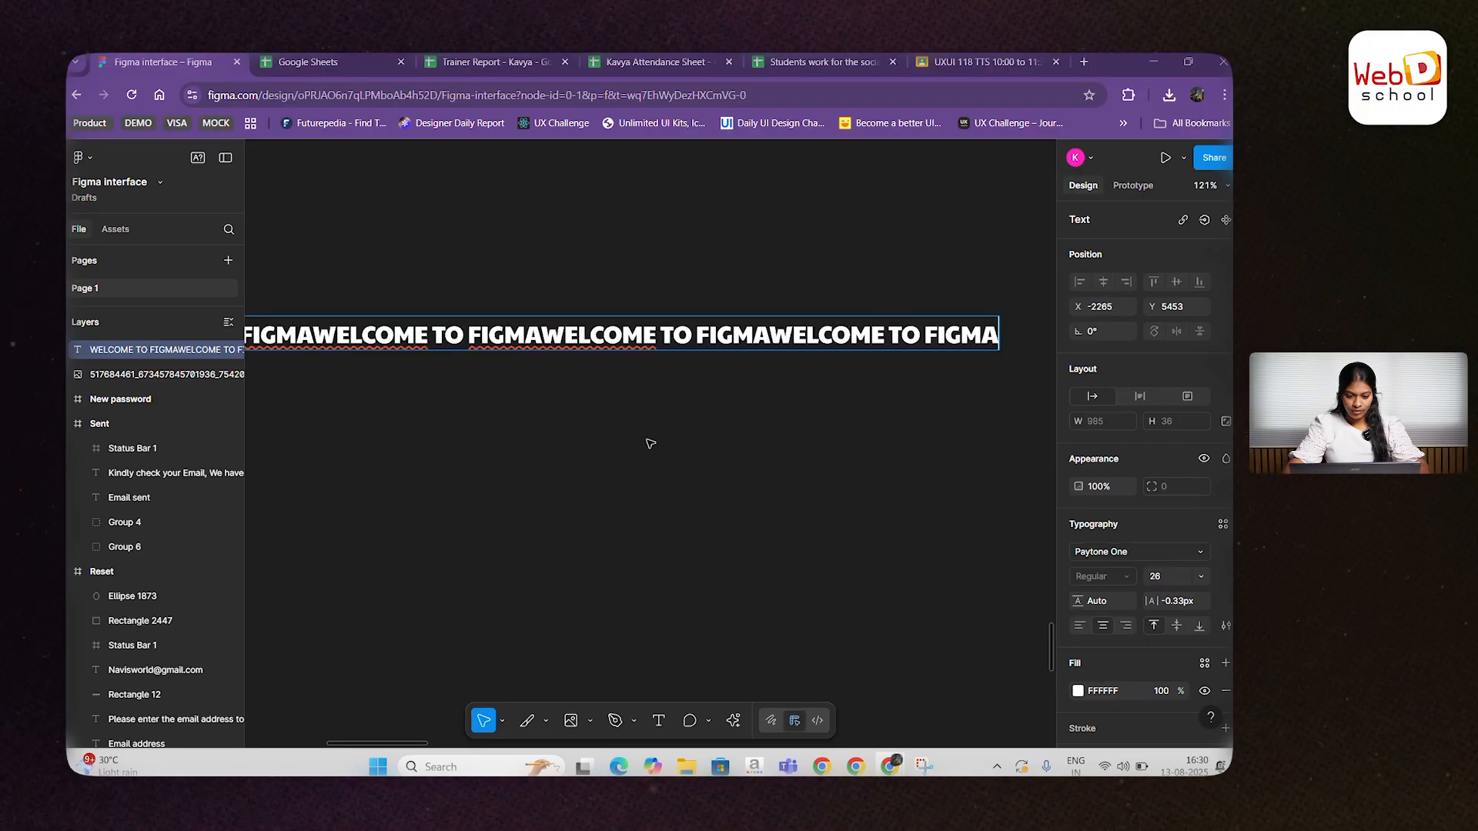
pyautogui.hotkey('ctrl', 'v')
pyautogui.hotkey('ctrl', 'v')
pyautogui.press('Escape')
# Step: Narrow the long text box from both sides to about 687 wide, wrapping the text onto three lines, and deselect it
pyautogui.scroll(-5, 650, 443)
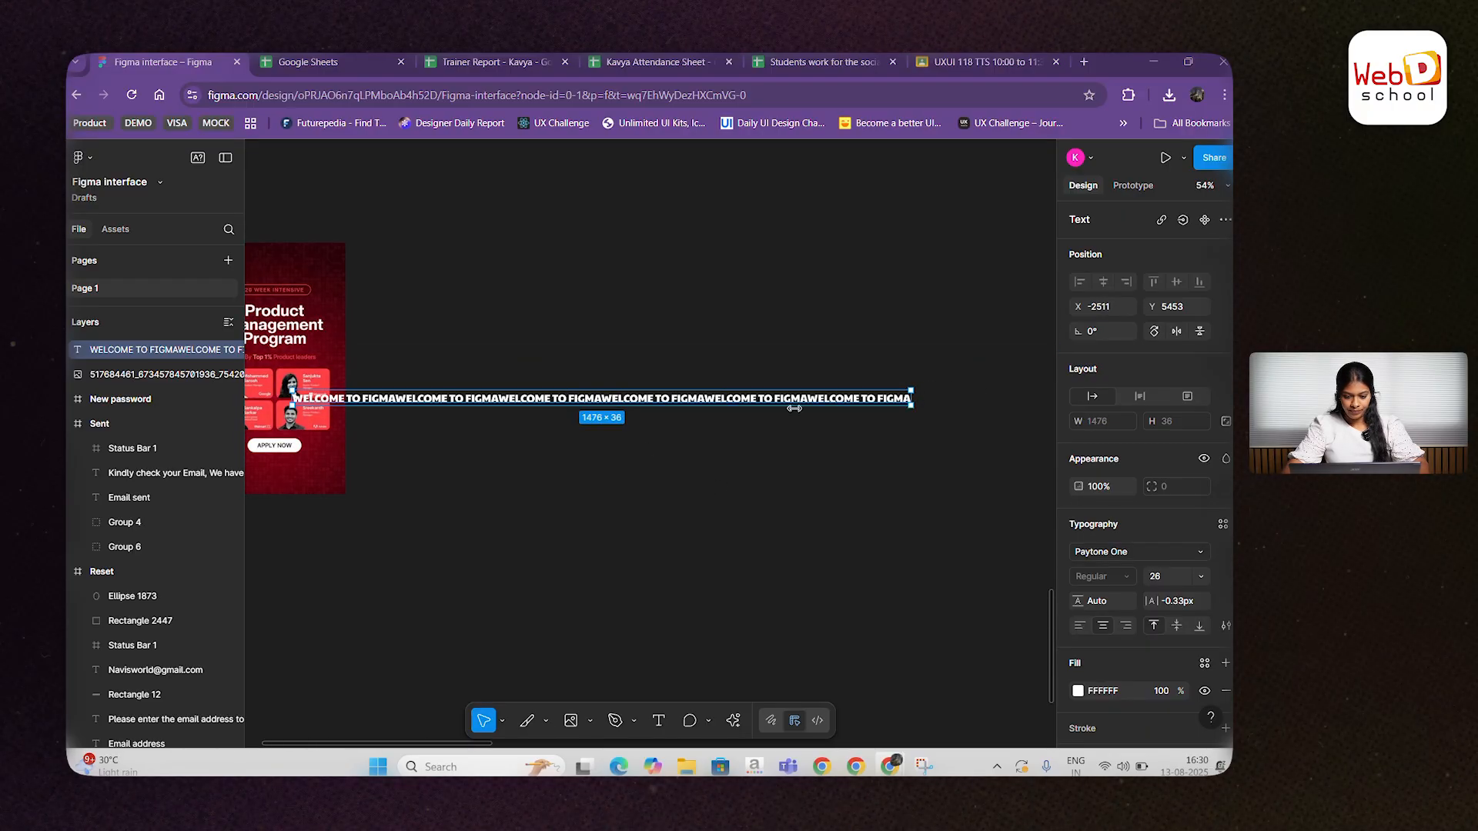
pyautogui.moveTo(794, 408); pyautogui.dragTo(581, 414)
pyautogui.moveTo(409, 429); pyautogui.dragTo(573, 431)
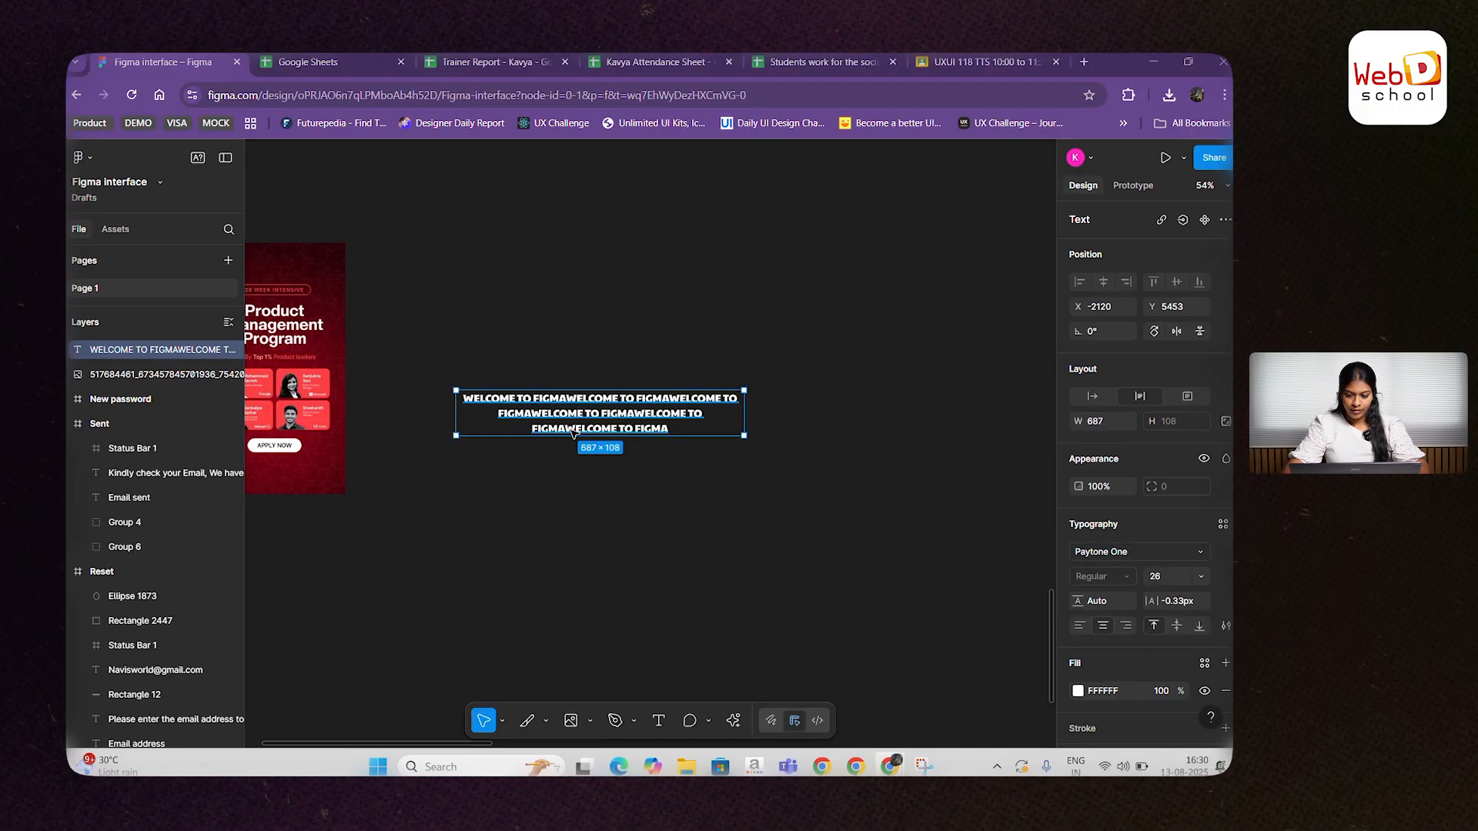
pyautogui.scroll(5, 573, 433)
pyautogui.press('Escape')
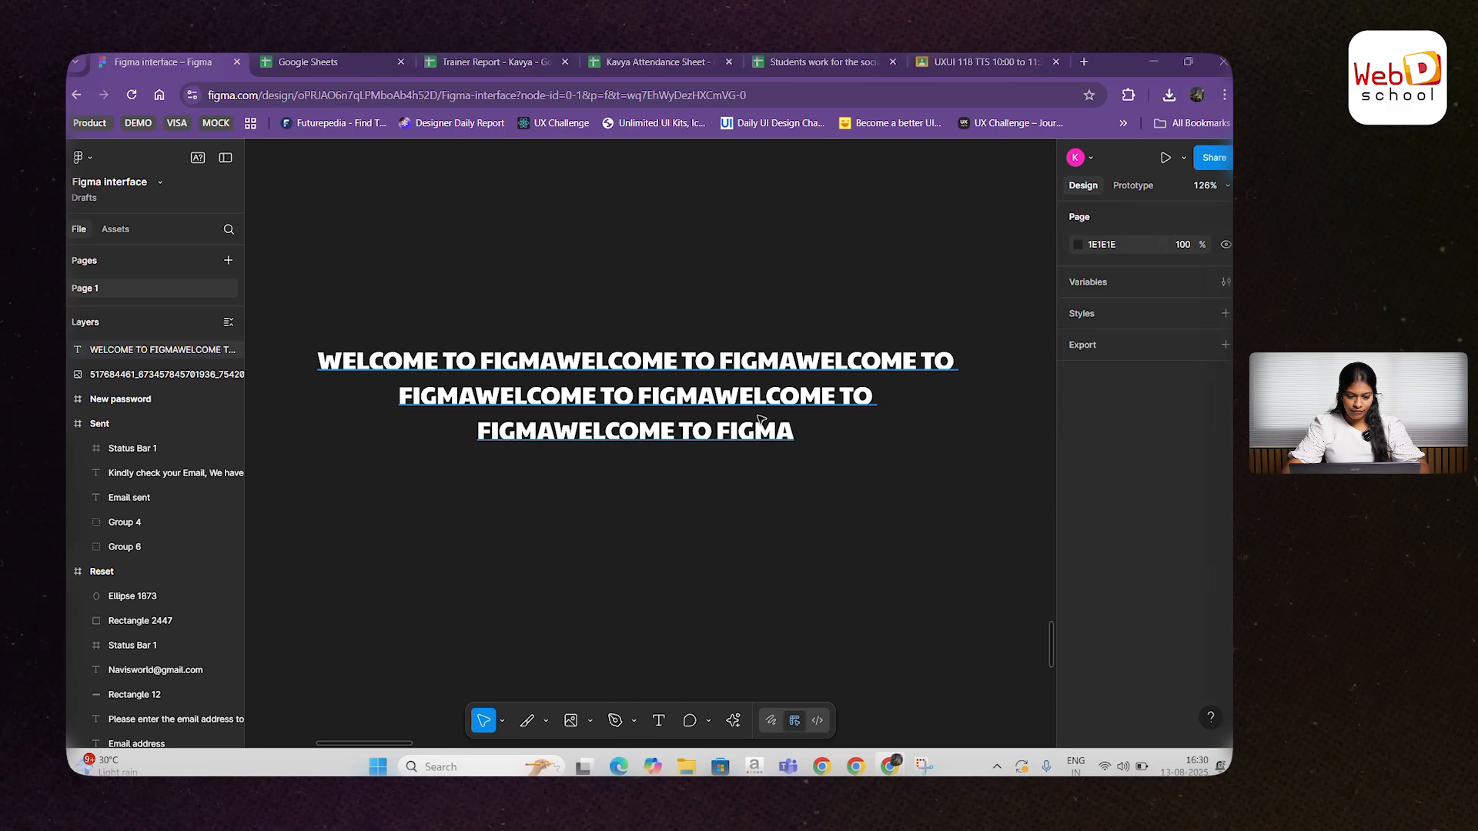
# Step: Step the line height of the WELCOME TO FIGMA text up to 55 and down to 48, and narrow its box to 488 wide
pyautogui.click(758, 419)
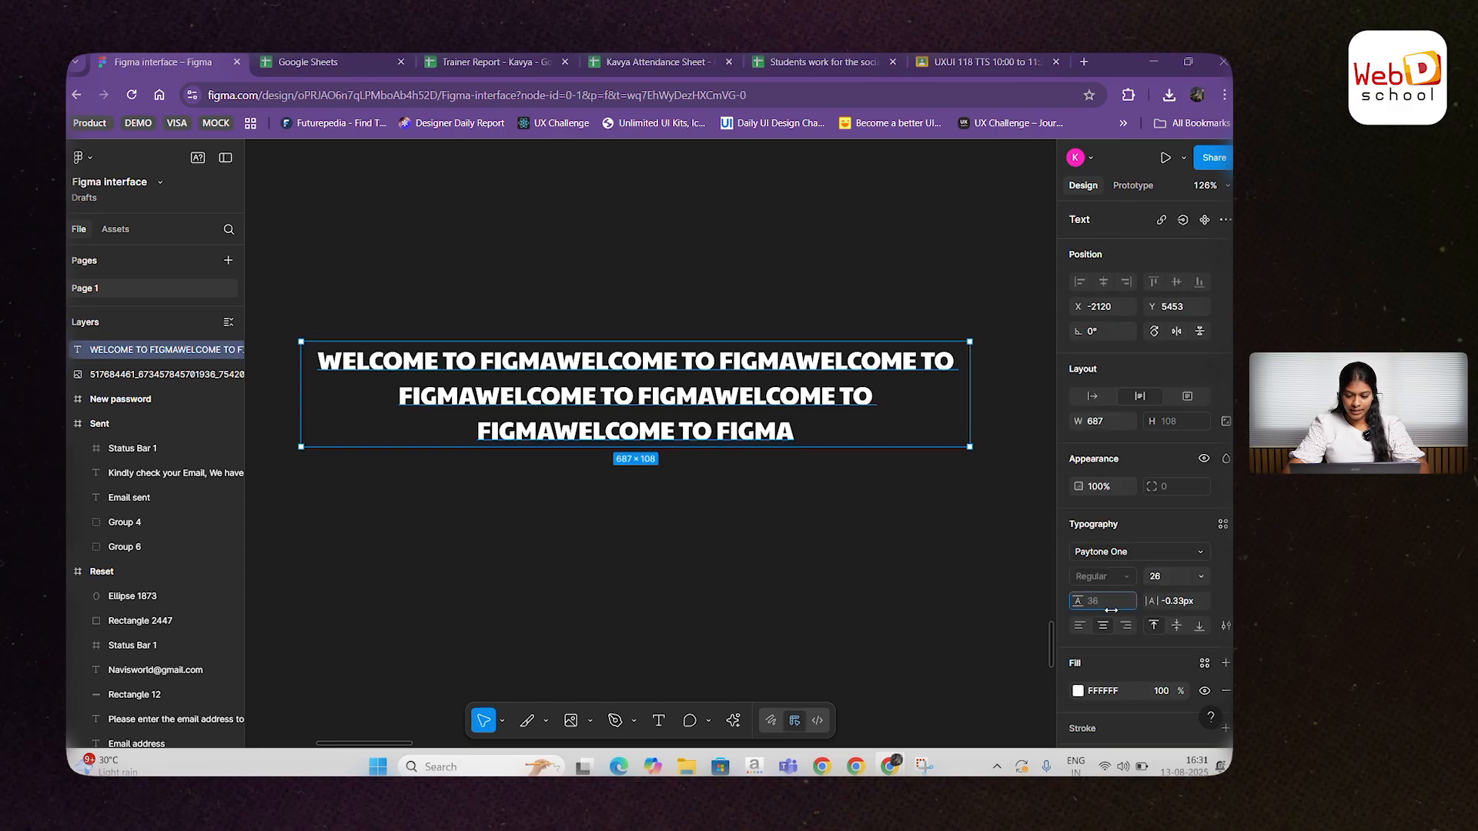
pyautogui.click(1110, 608)
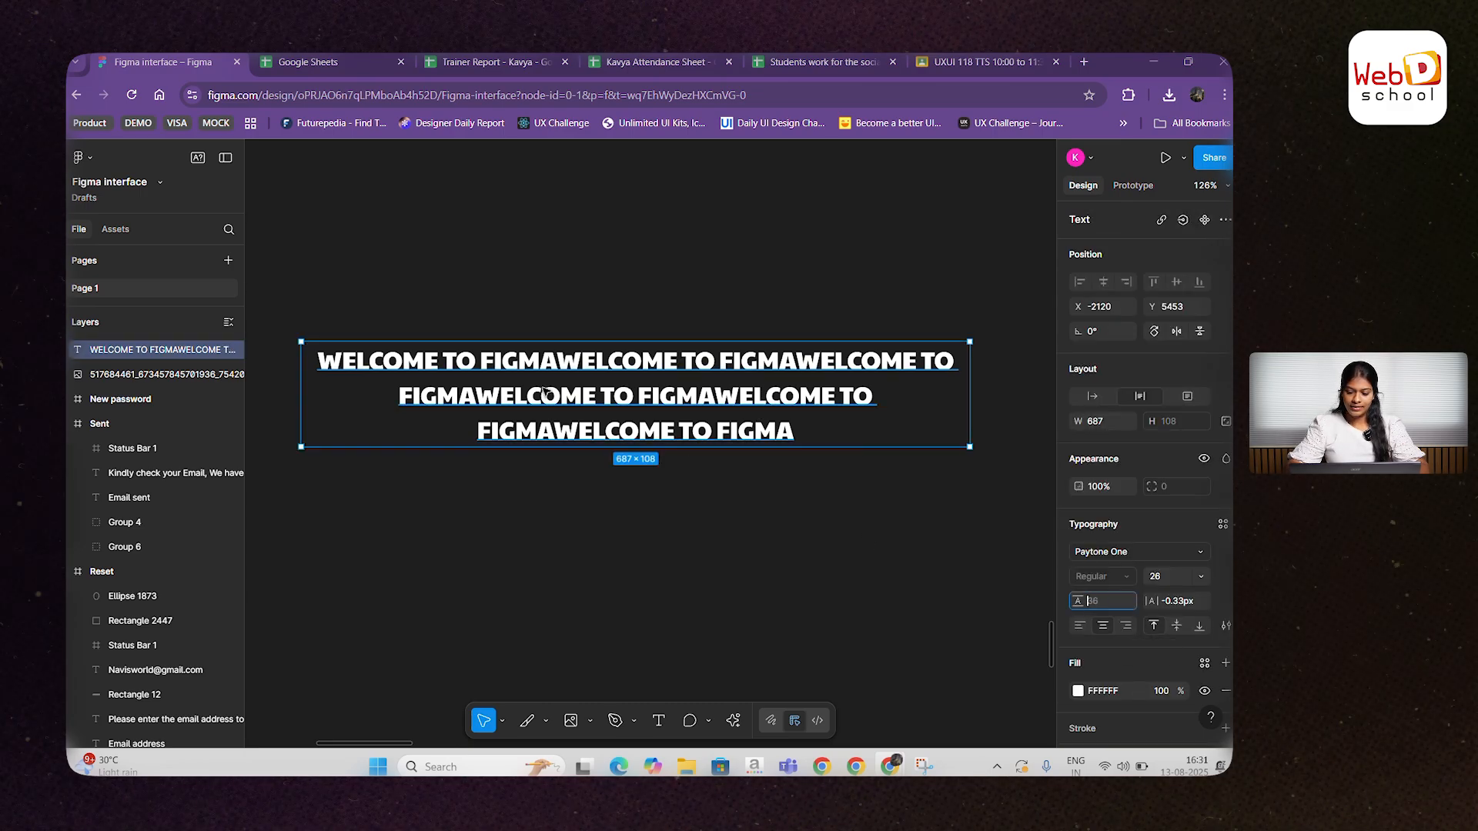
pyautogui.click(891, 531)
pyautogui.click(535, 360)
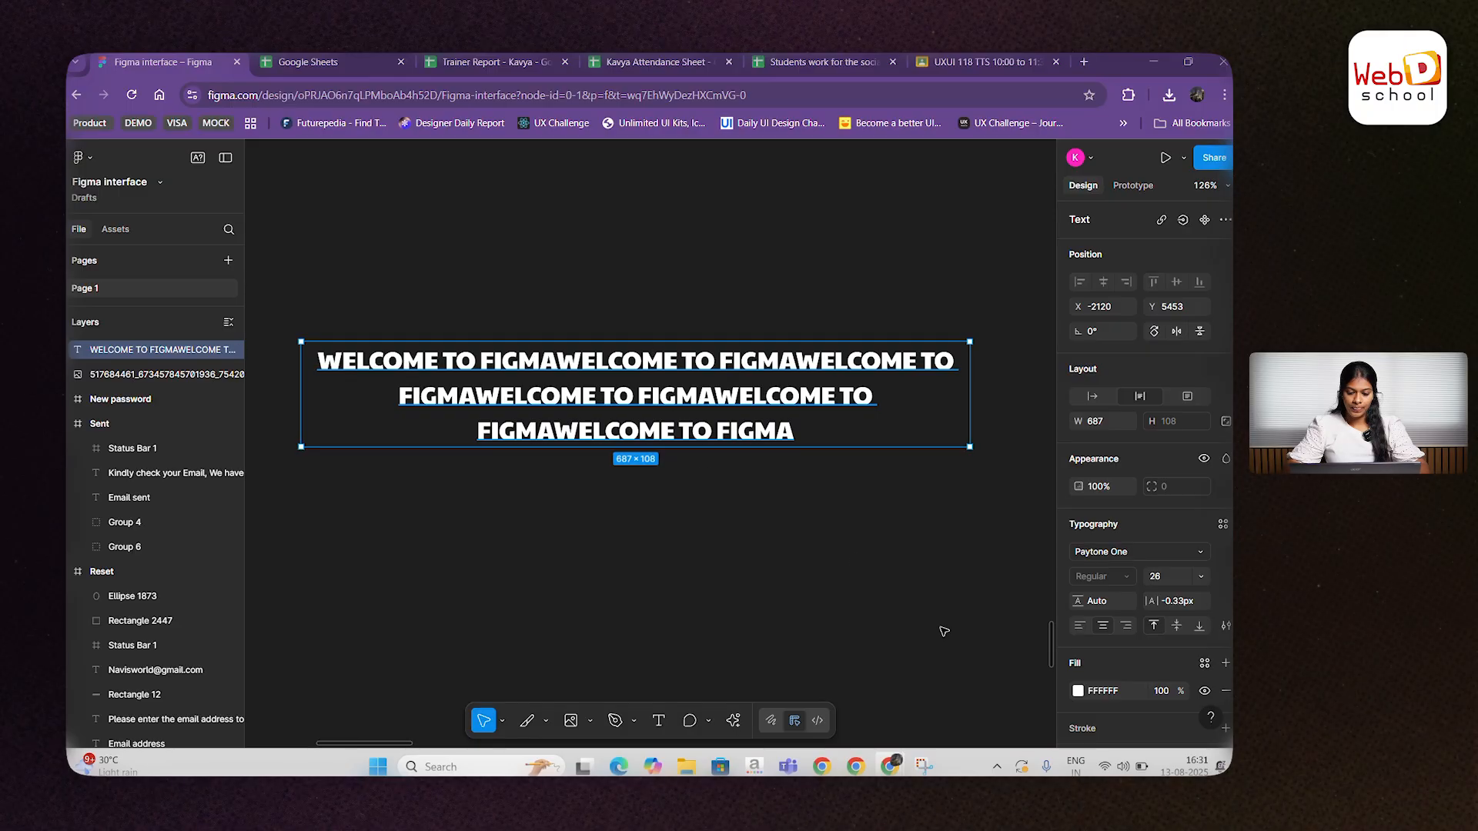
pyautogui.click(1100, 602)
pyautogui.write('42')
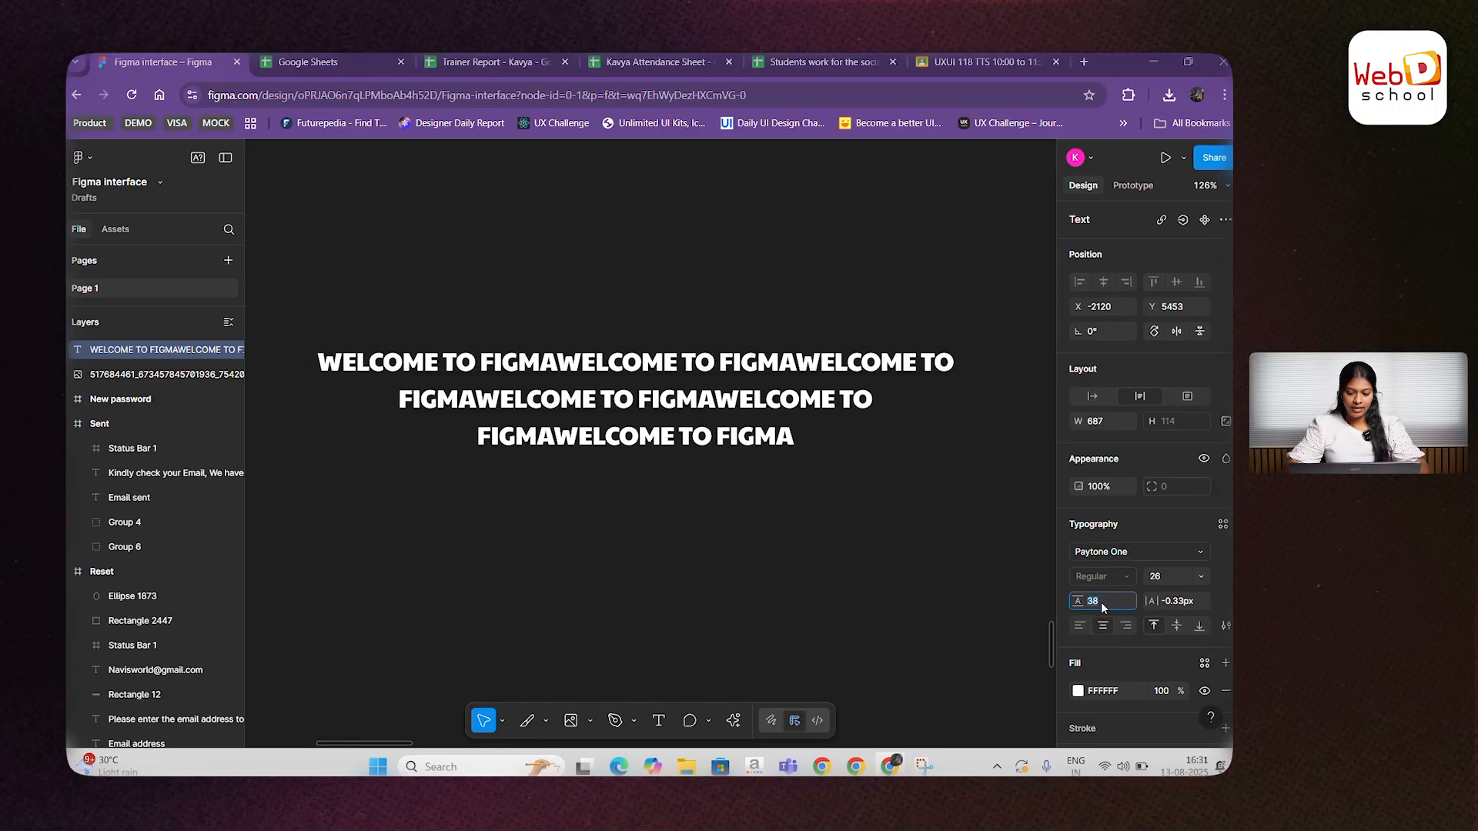
pyautogui.press('Return')
pyautogui.press('Up')
pyautogui.press('Up')
pyautogui.press('Up')
pyautogui.press('Up')
pyautogui.press('Up')
pyautogui.press('Up')
pyautogui.press('Up')
pyautogui.press('Up')
pyautogui.press('Up')
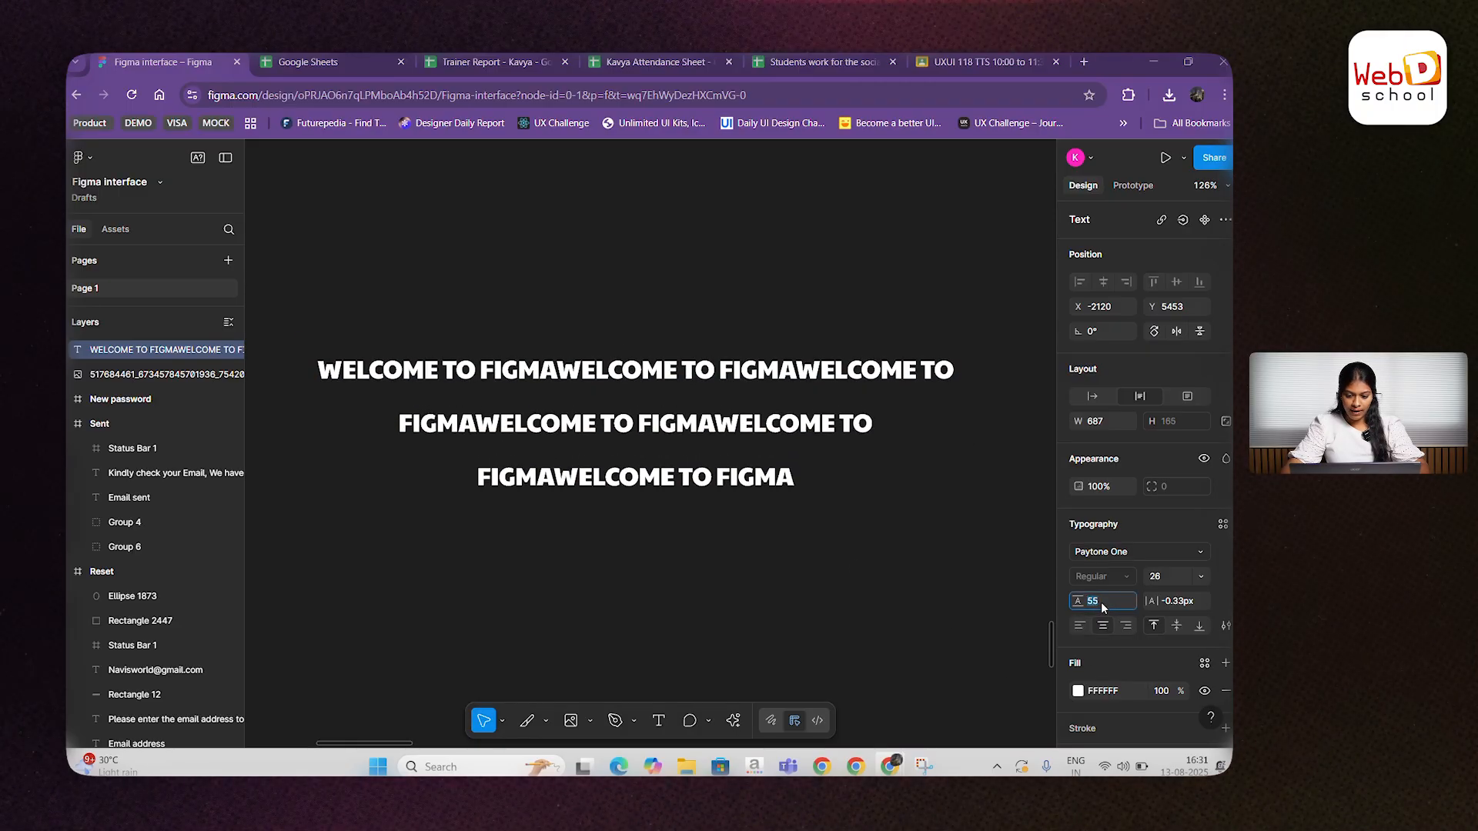
pyautogui.press('Down')
pyautogui.press('Down')
pyautogui.press('Down')
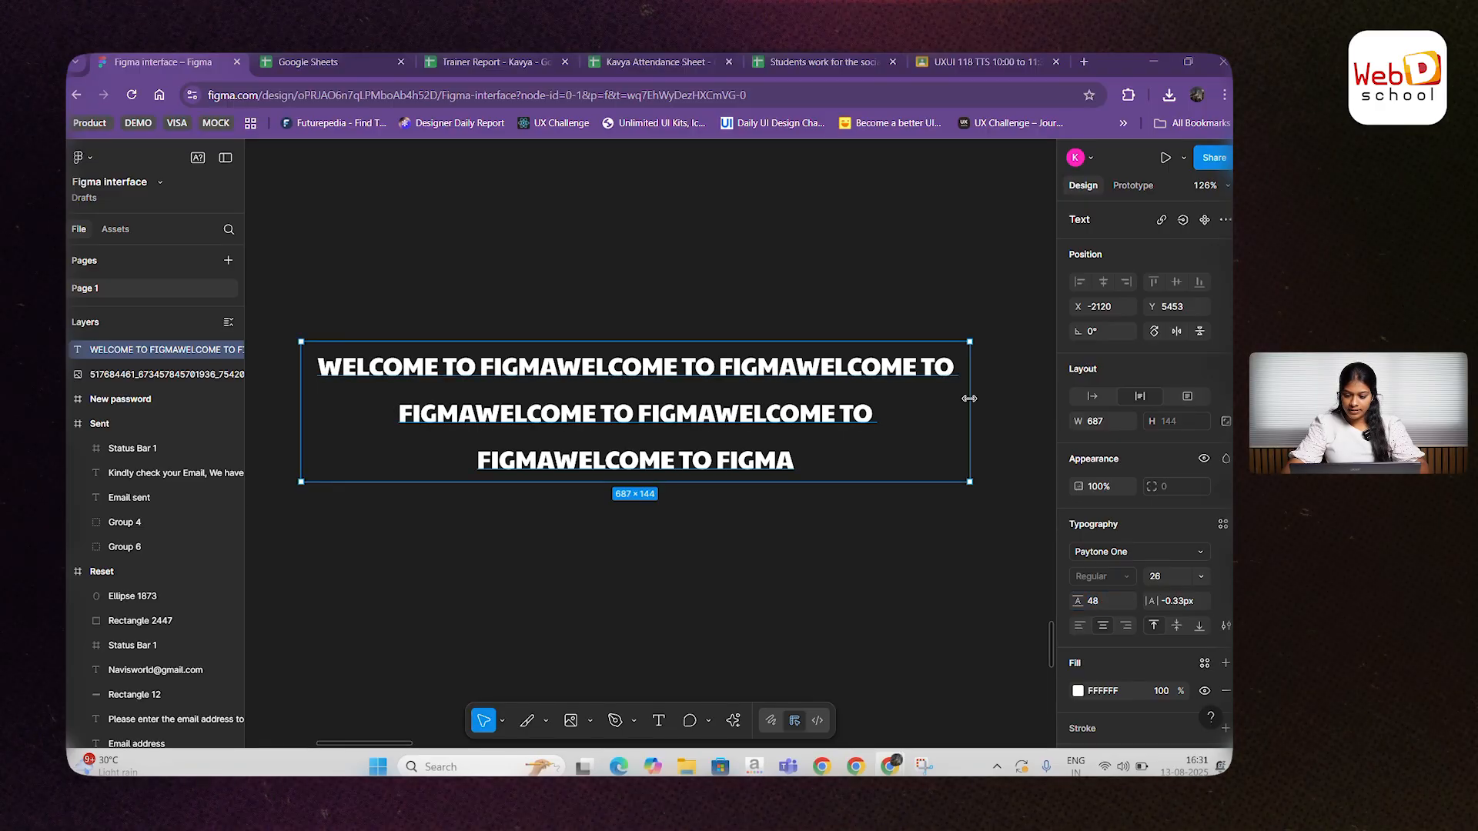
pyautogui.moveTo(973, 413); pyautogui.dragTo(778, 413)
pyautogui.scroll(-2, 778, 413)
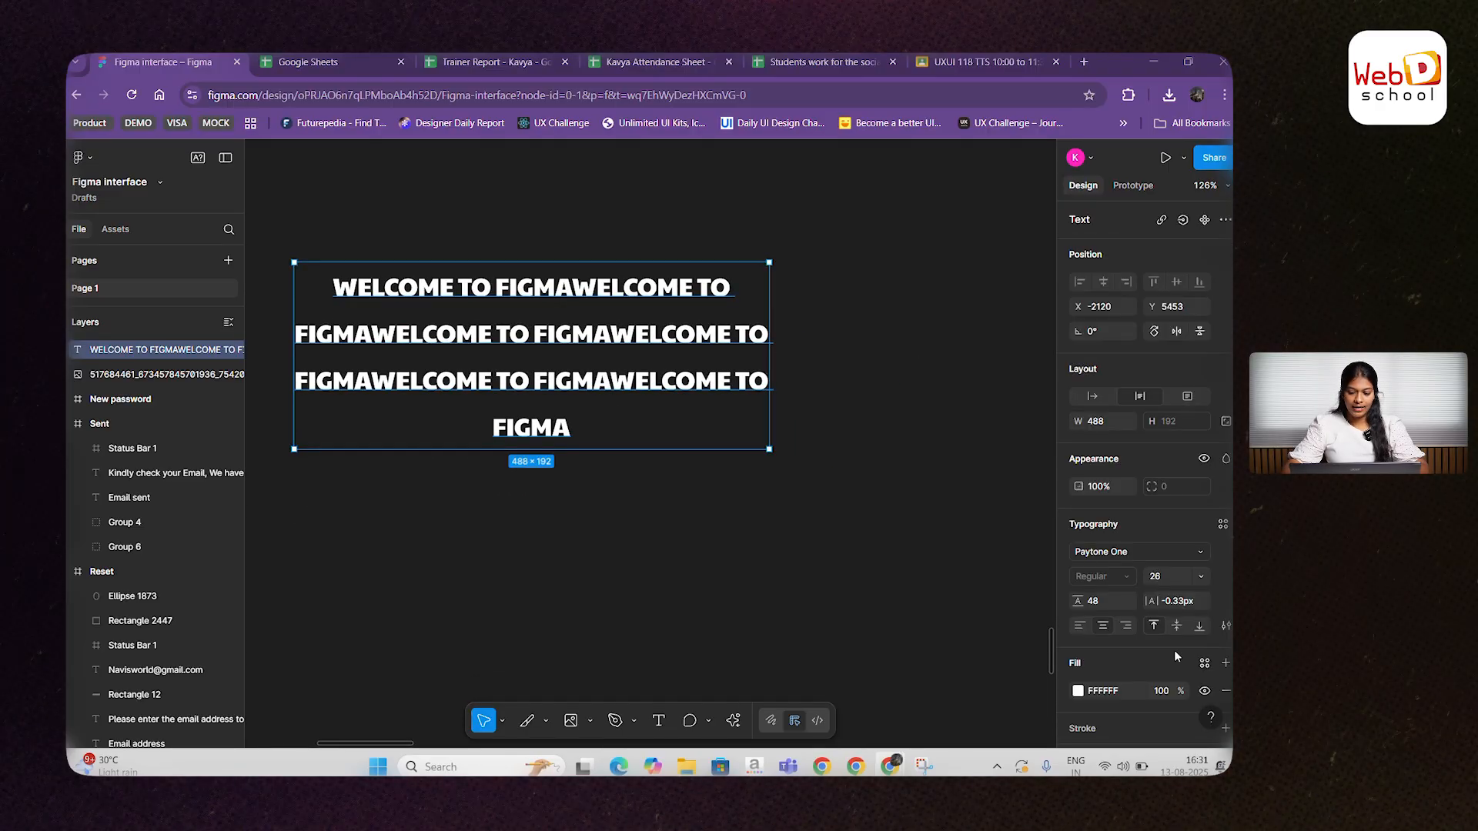
# Step: Try stepping the letter spacing of the WELCOME TO FIGMA text up to 15.67px, and undo the change
pyautogui.click(1183, 602)
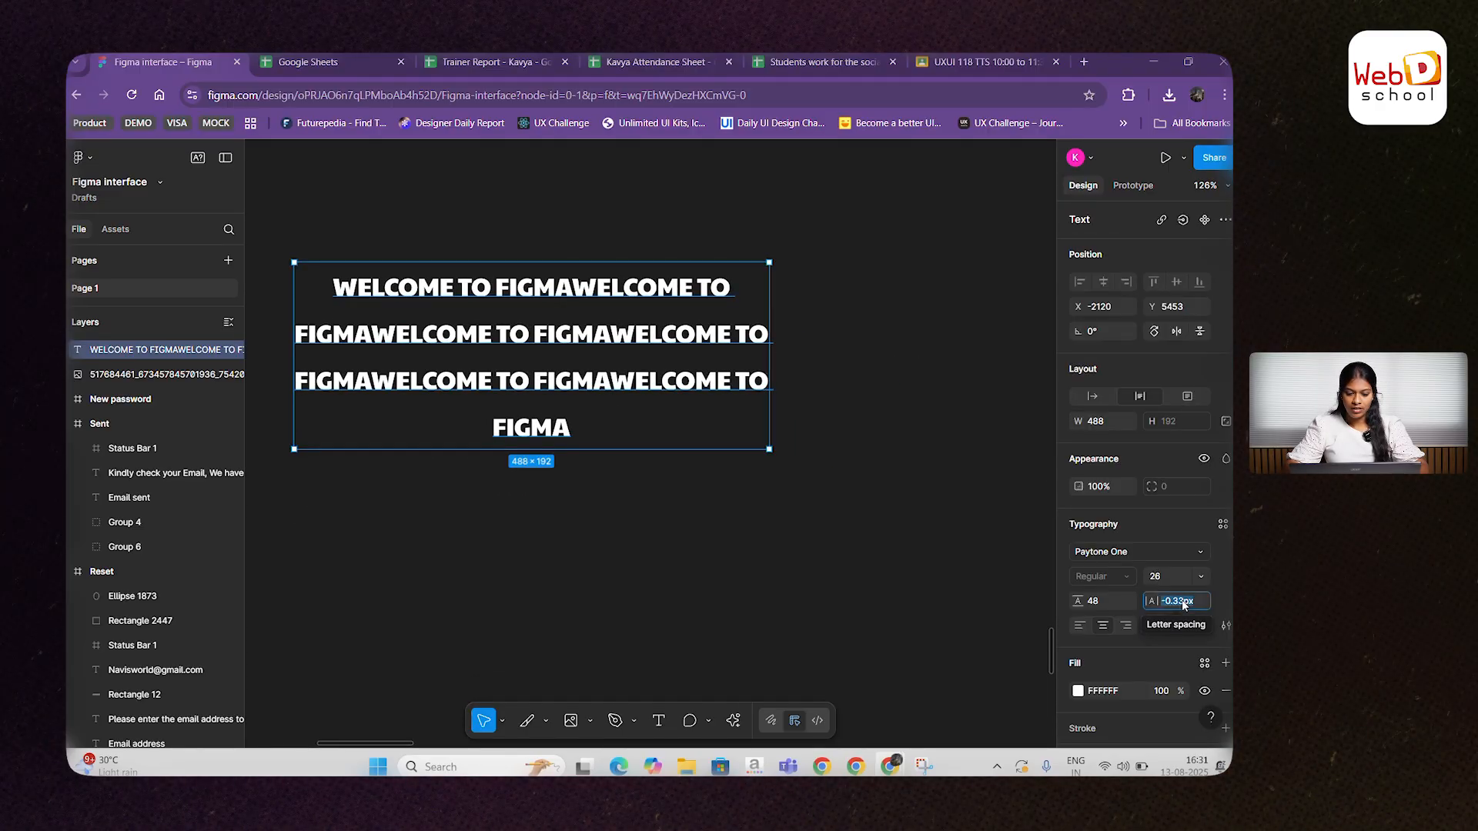
pyautogui.press('Up')
pyautogui.press('Up')
pyautogui.press('Up')
pyautogui.press('Up')
pyautogui.press('Up')
pyautogui.press('Up')
pyautogui.press('Up')
pyautogui.press('Up')
pyautogui.press('Up')
pyautogui.press('Up')
pyautogui.press('Up')
pyautogui.press('Up')
pyautogui.press('Up')
pyautogui.press('Up')
pyautogui.press('Up')
pyautogui.press('Up')
pyautogui.press('Up')
pyautogui.press('Up')
pyautogui.press('Up')
pyautogui.press('Up')
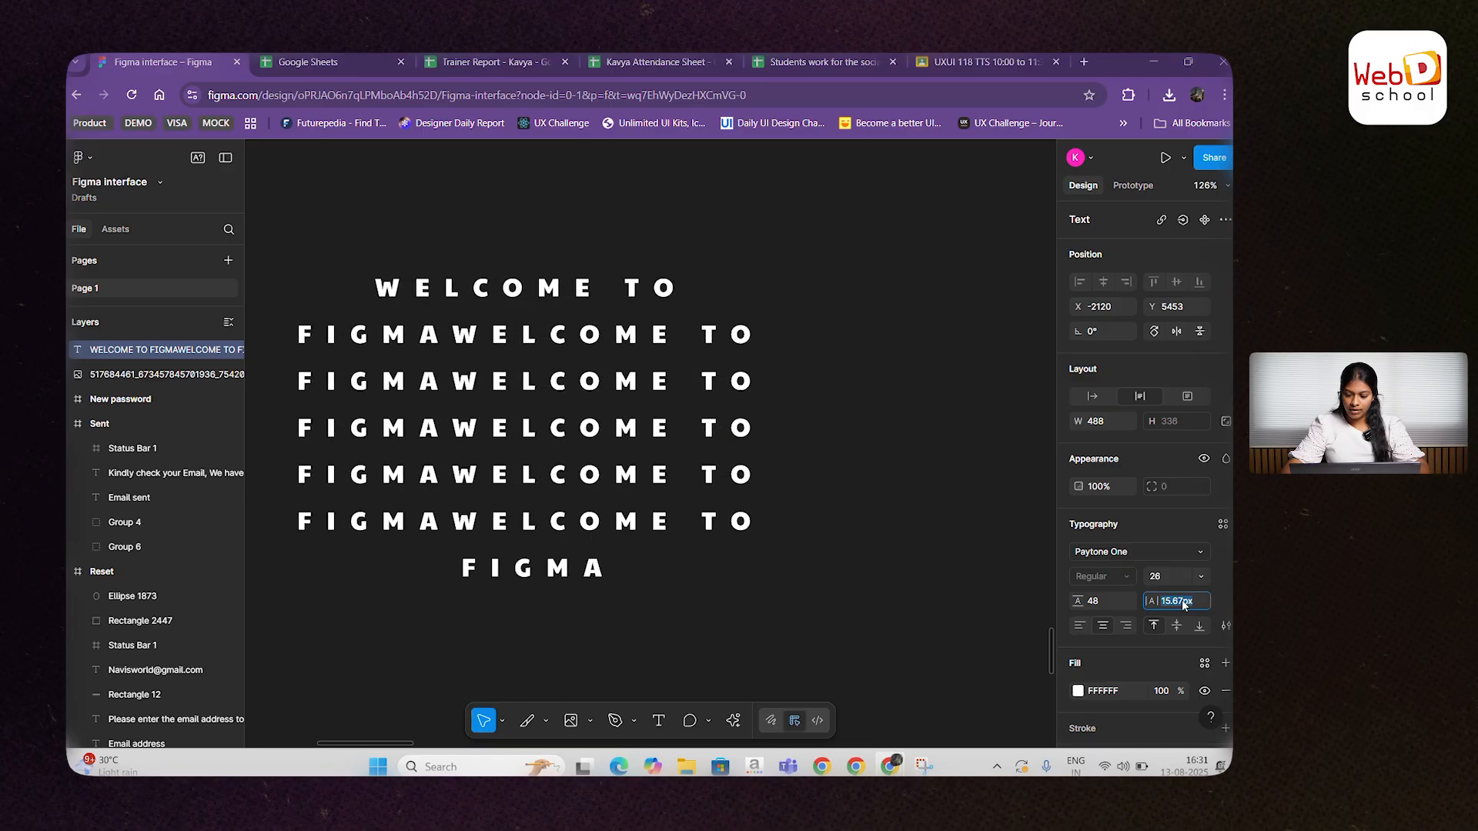
pyautogui.hotkey('ctrl', 'z')
pyautogui.click(867, 454)
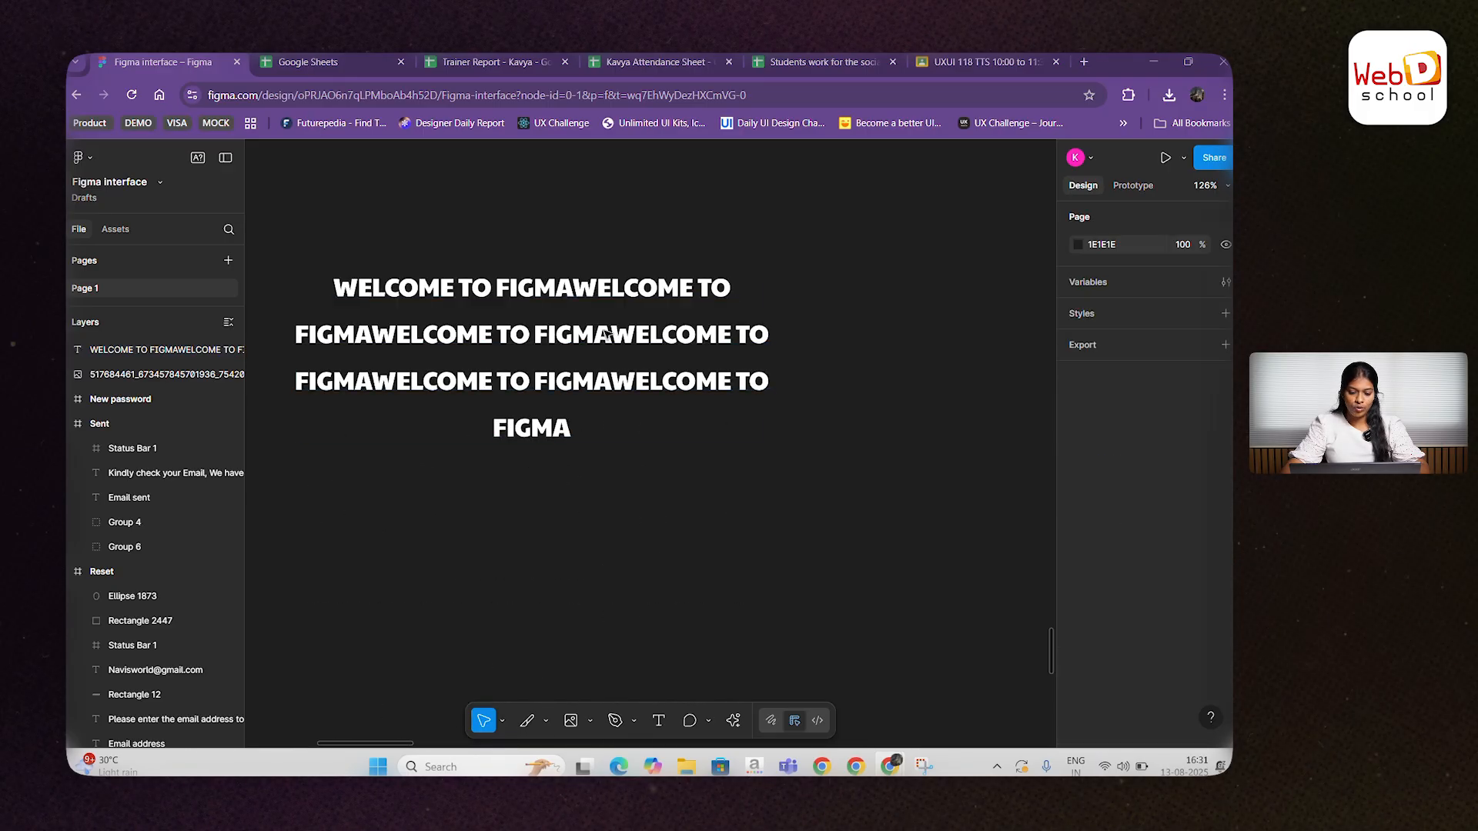
# Step: Select the WELCOME TO FIGMA text layer and step its letter spacing up to 6.67px
pyautogui.click(693, 383)
pyautogui.click(865, 416)
pyautogui.click(690, 412)
pyautogui.click(1189, 601)
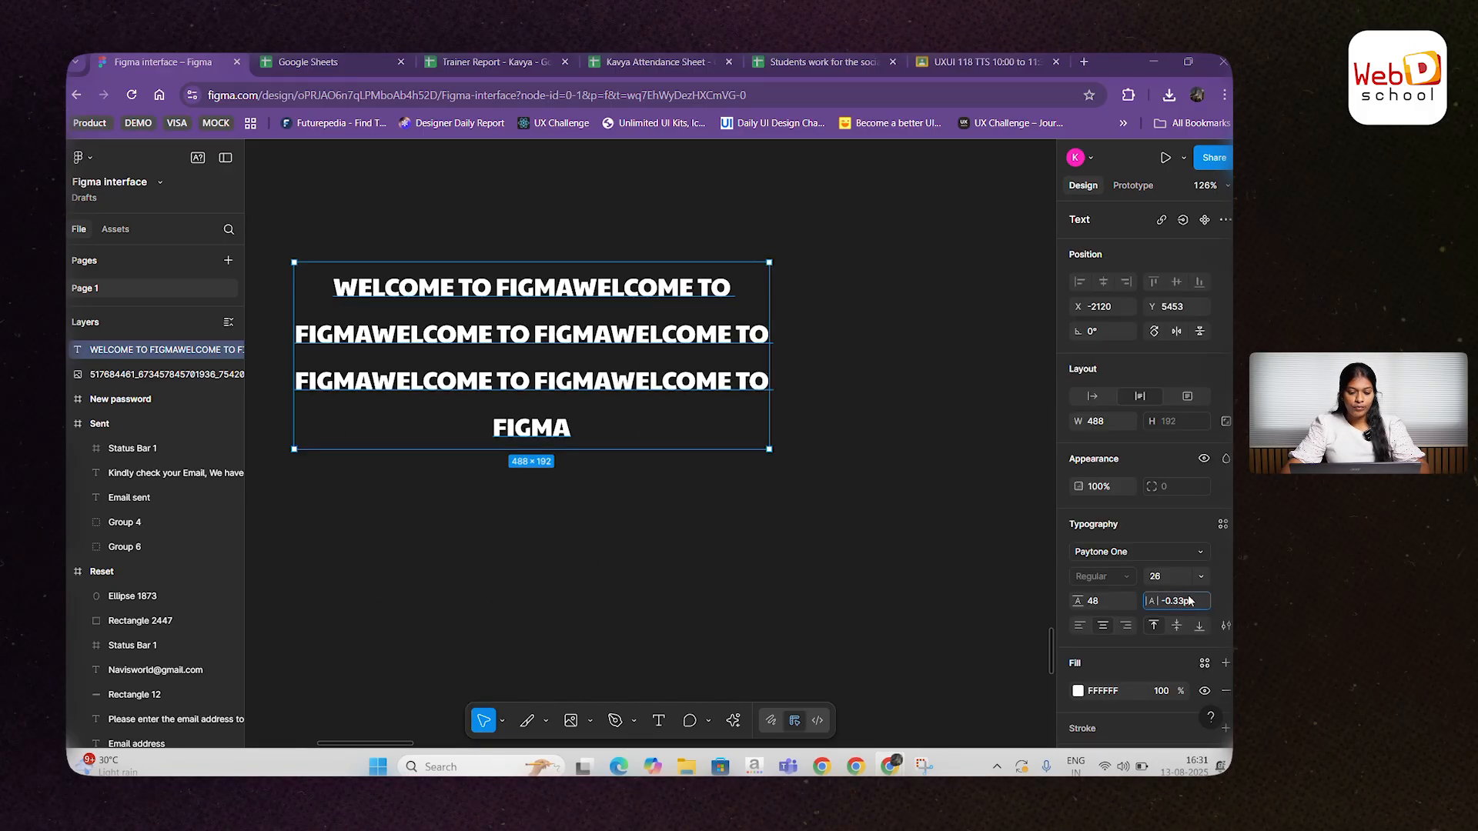
pyautogui.press('Up')
pyautogui.press('Up')
pyautogui.press('Up')
pyautogui.press('Up')
pyautogui.press('Up')
pyautogui.press('Up')
pyautogui.press('Up')
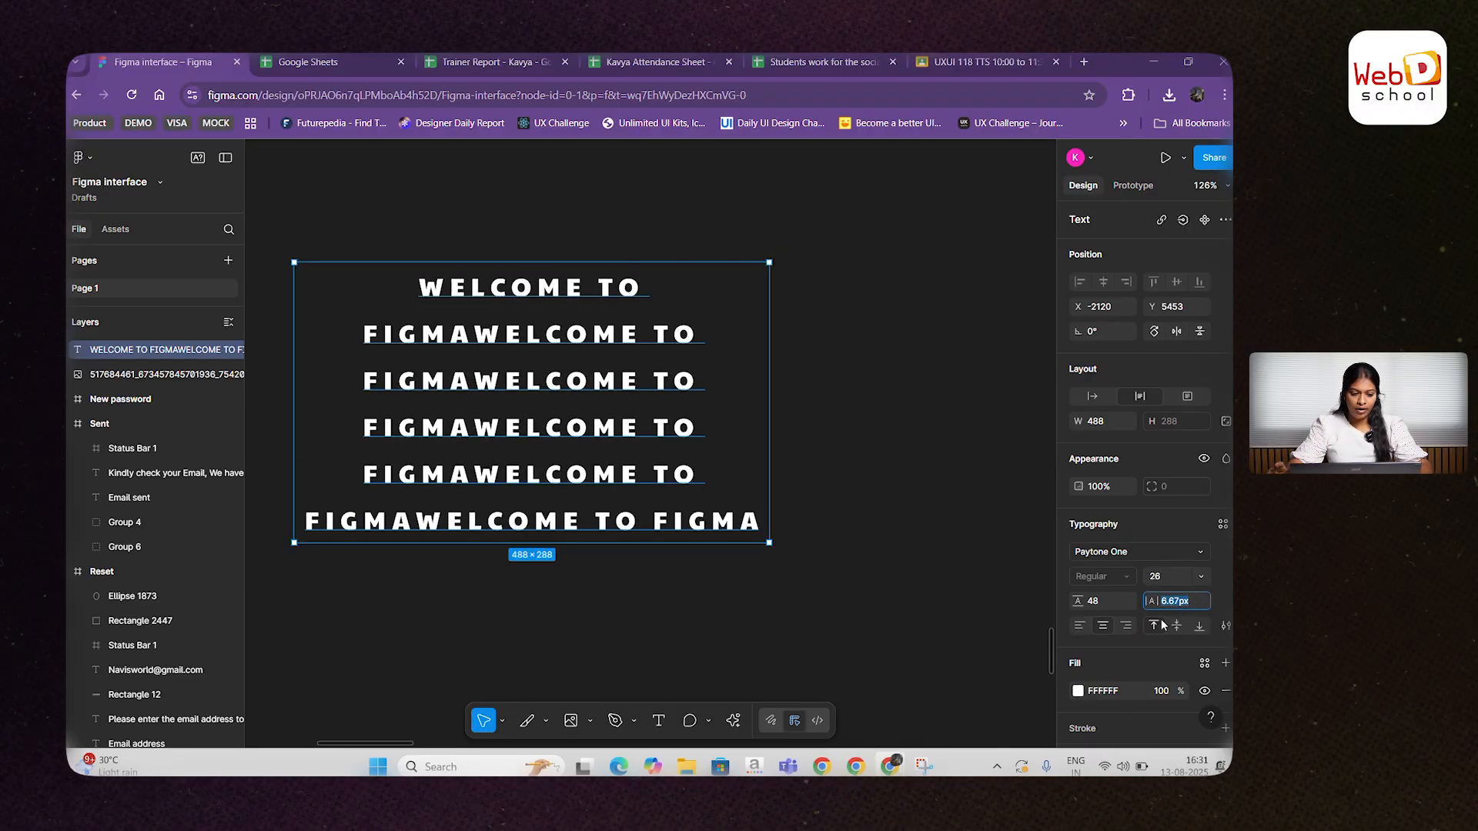
# Step: Highlight the whole WELCOME TO FIGMA text and adjust its line height to 44 and letter spacing to 7px
pyautogui.click(610, 571)
pyautogui.doubleClick(592, 481)
pyautogui.click(564, 653)
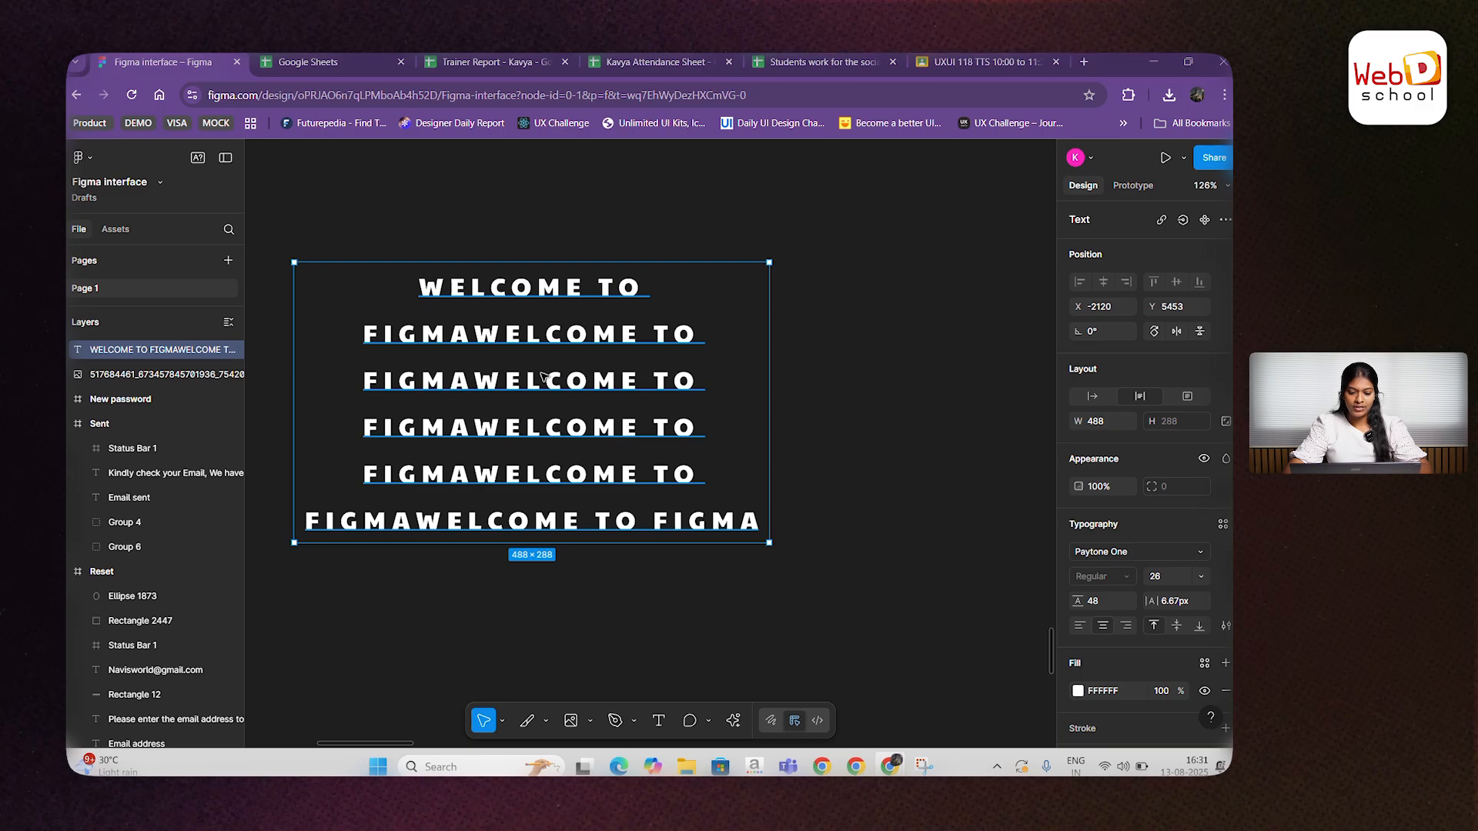
pyautogui.press('Return')
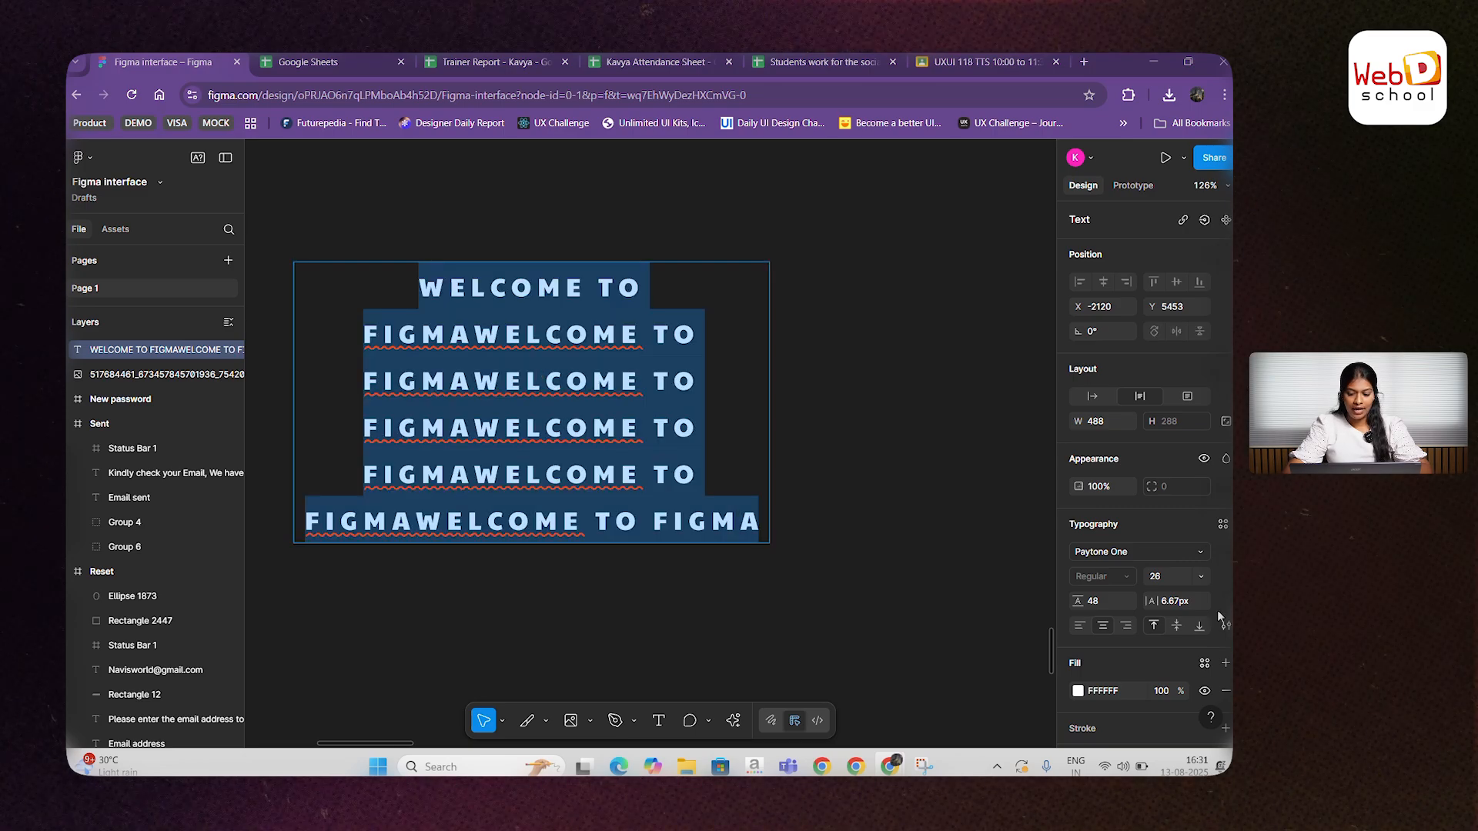
pyautogui.moveTo(1080, 603); pyautogui.dragTo(1155, 601)
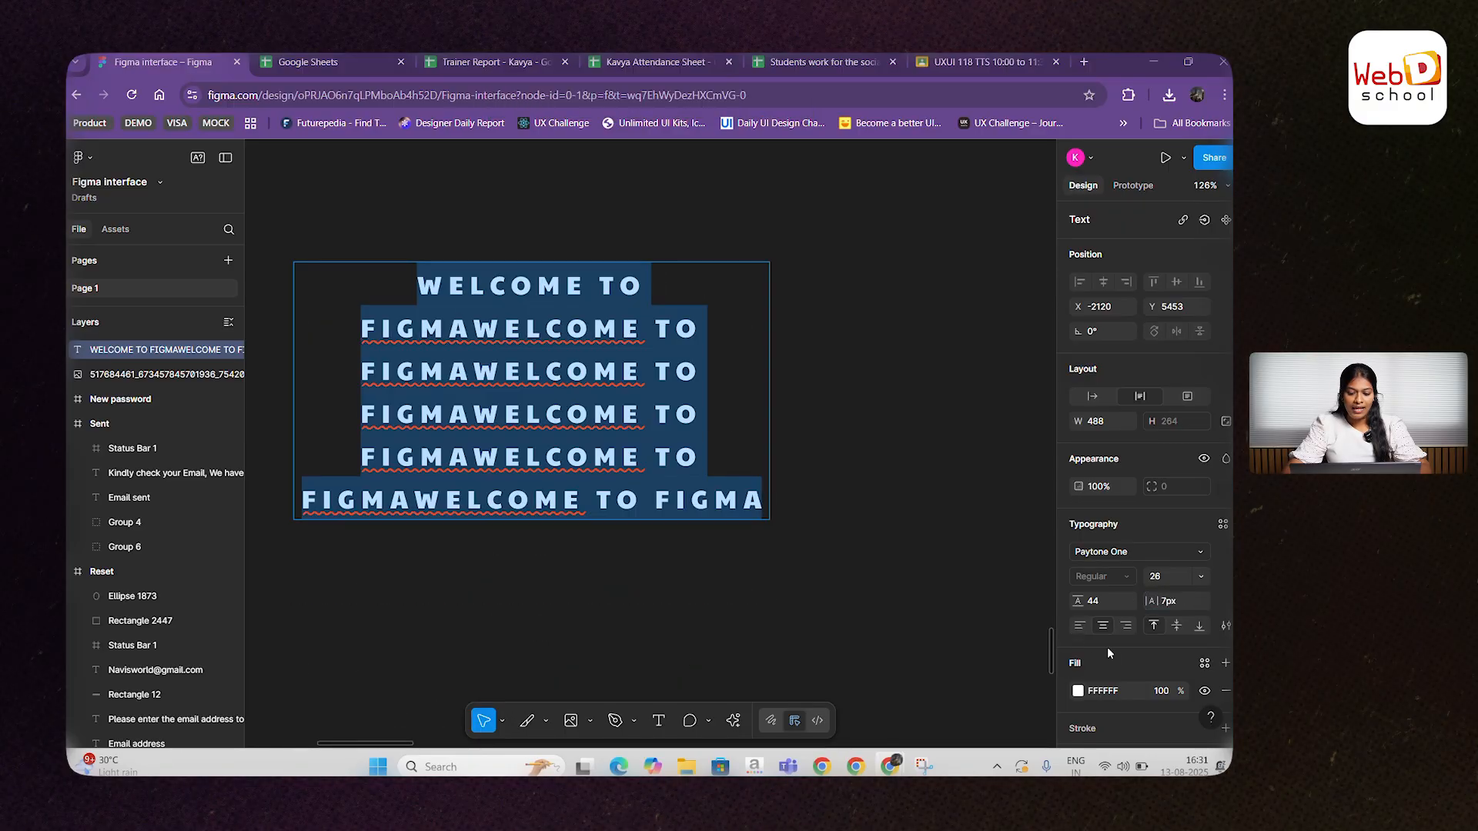
pyautogui.press('Escape')
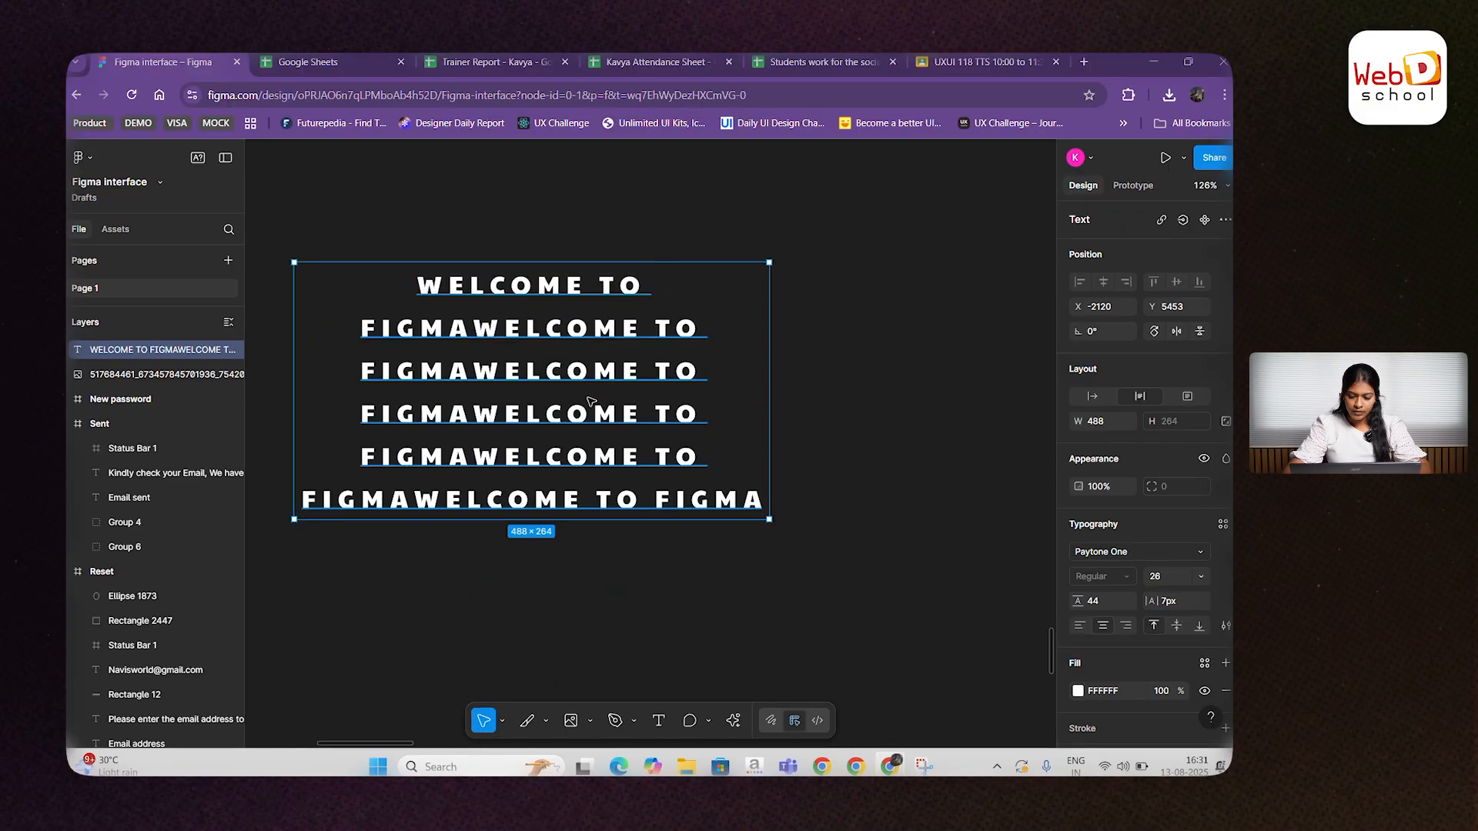
# Step: Try left, center and right alignment on the WELCOME TO FIGMA text, and leave it left-aligned
pyautogui.click(1078, 626)
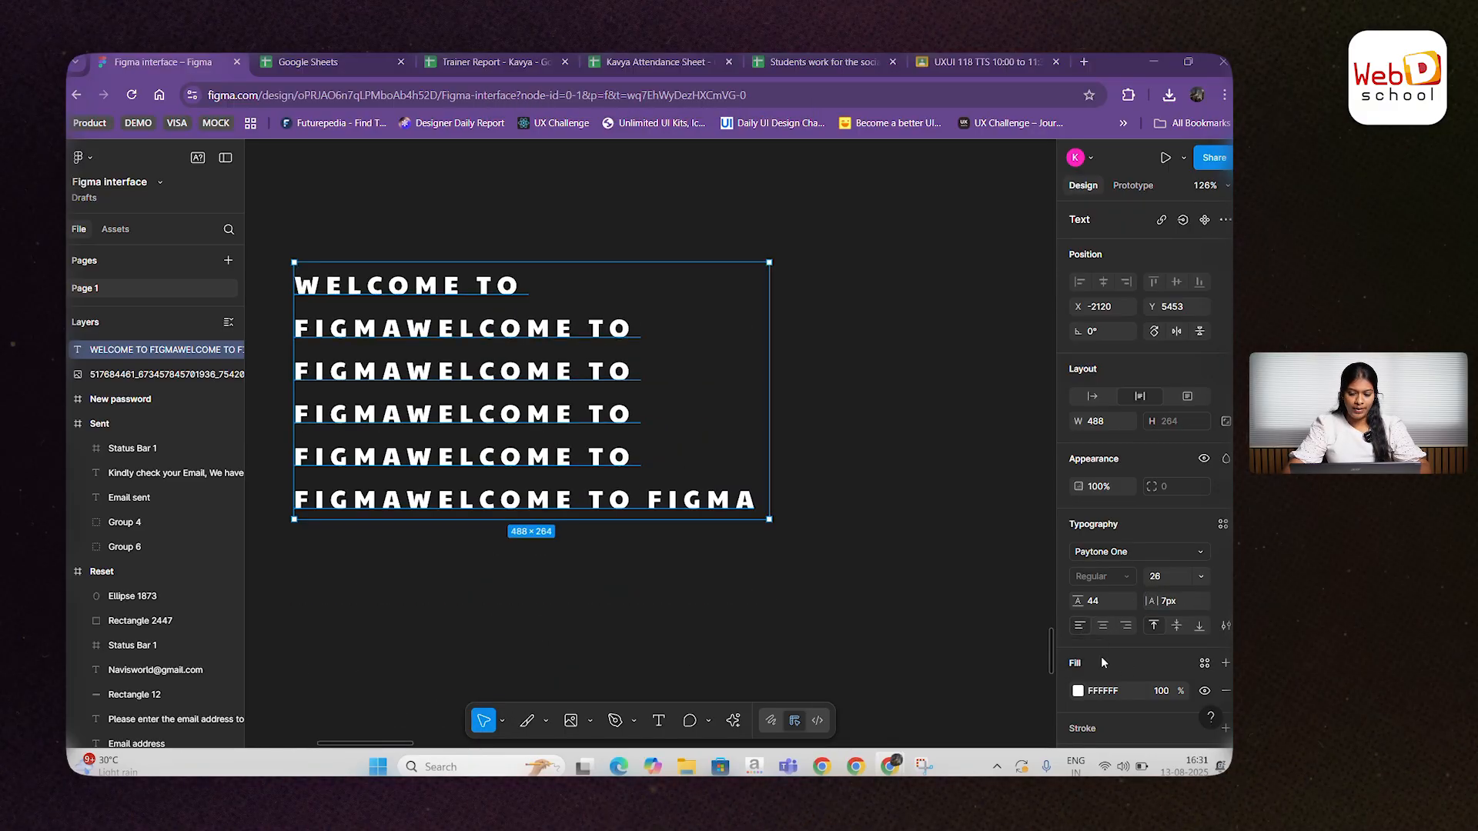
pyautogui.click(1103, 627)
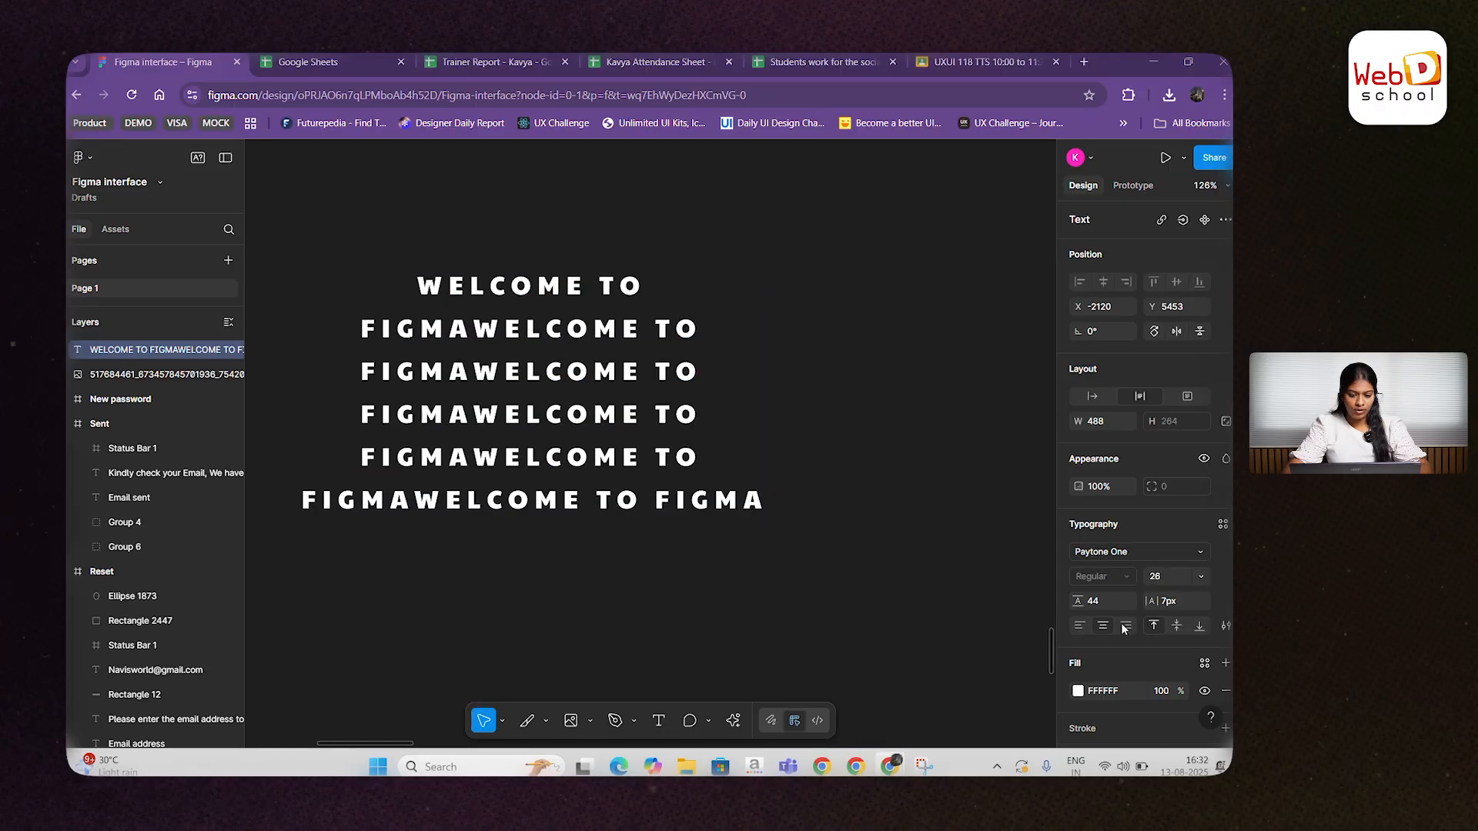
pyautogui.click(1125, 626)
pyautogui.click(1081, 627)
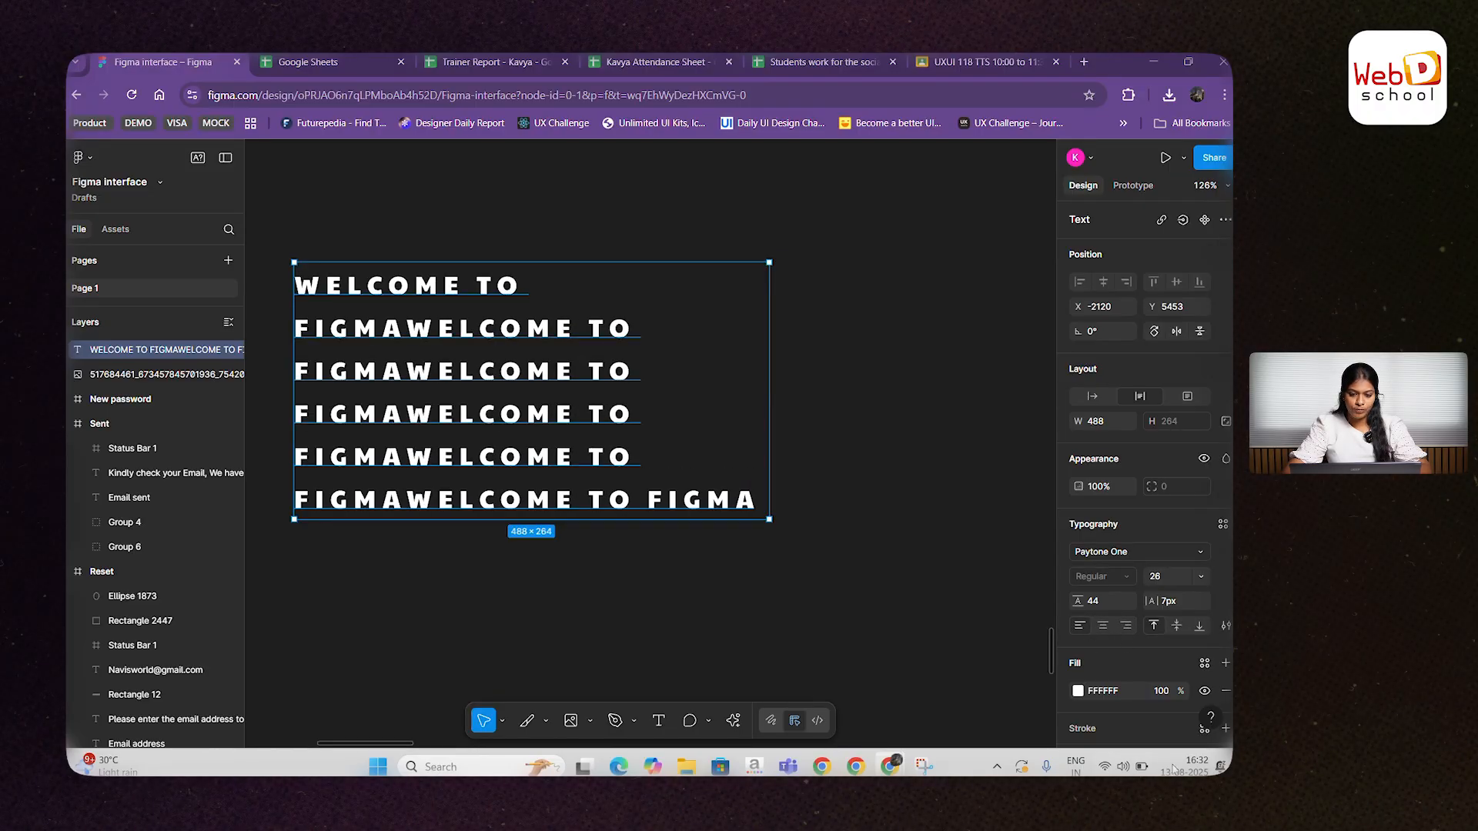
# Step: Reselect the WELCOME TO FIGMA text layer and move it to about X -2082, Y 5478
pyautogui.click(762, 594)
pyautogui.doubleClick(573, 400)
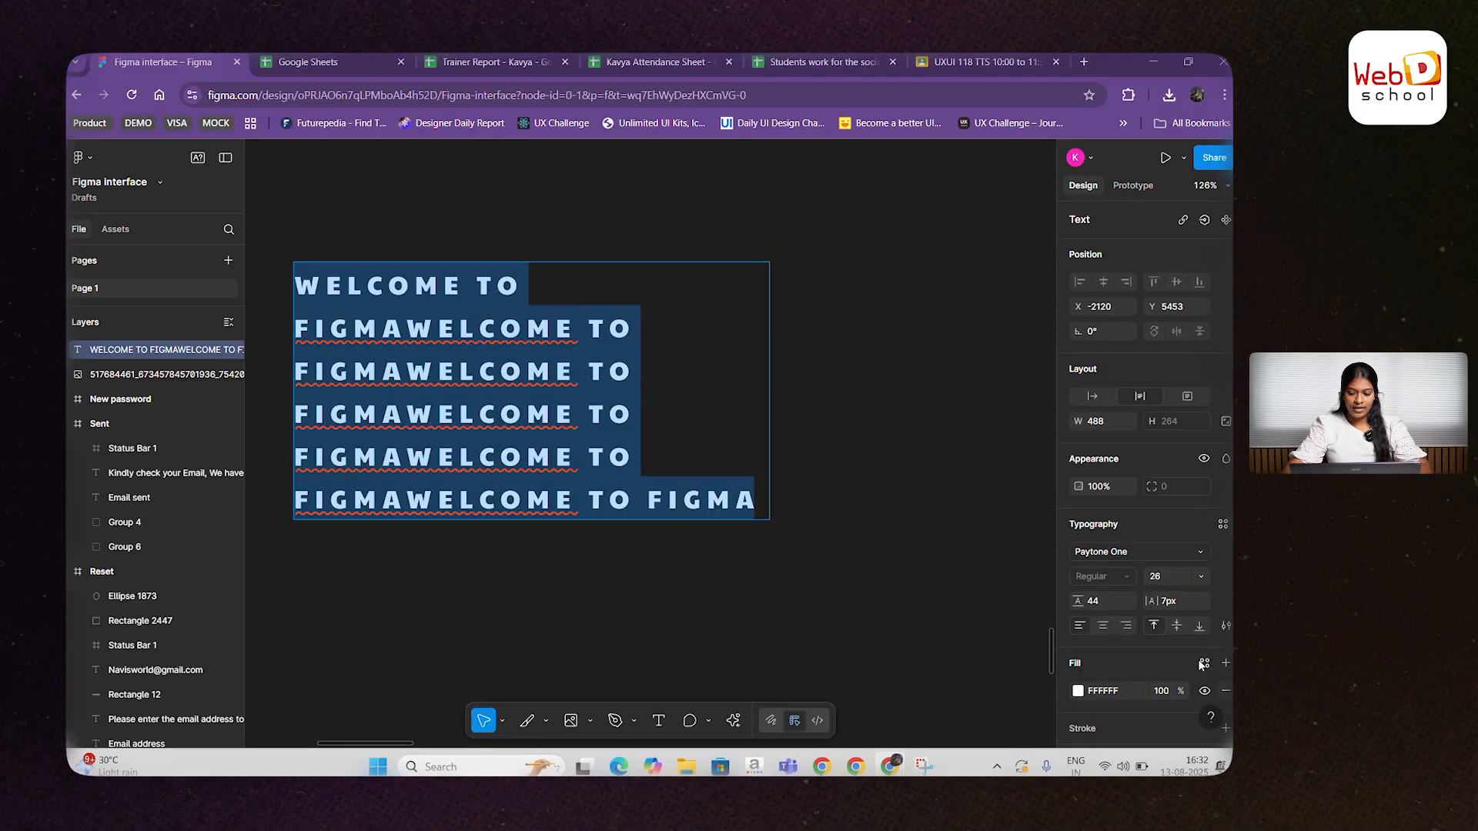
pyautogui.press('Escape')
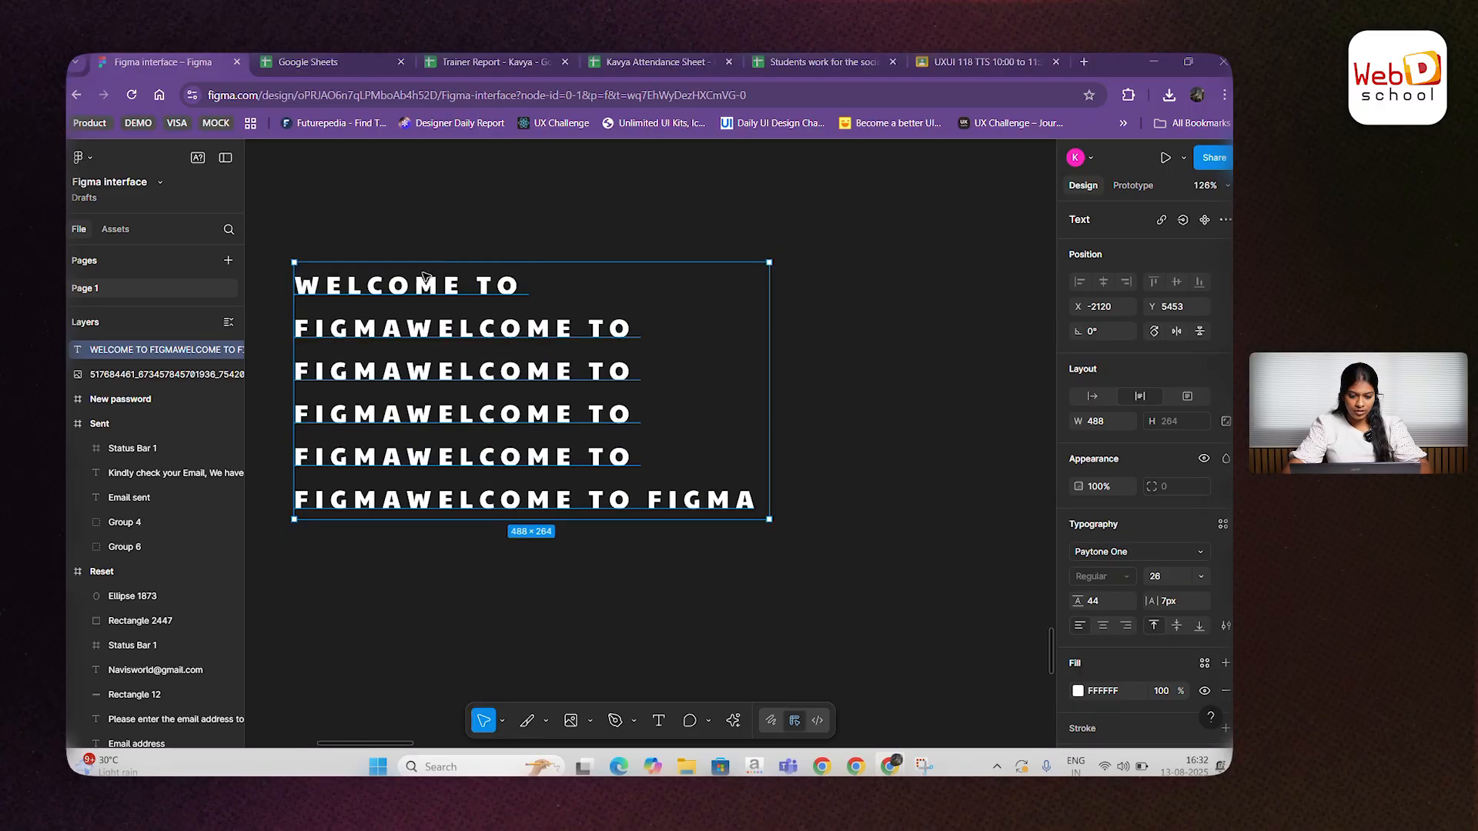
pyautogui.moveTo(410, 280); pyautogui.dragTo(446, 304)
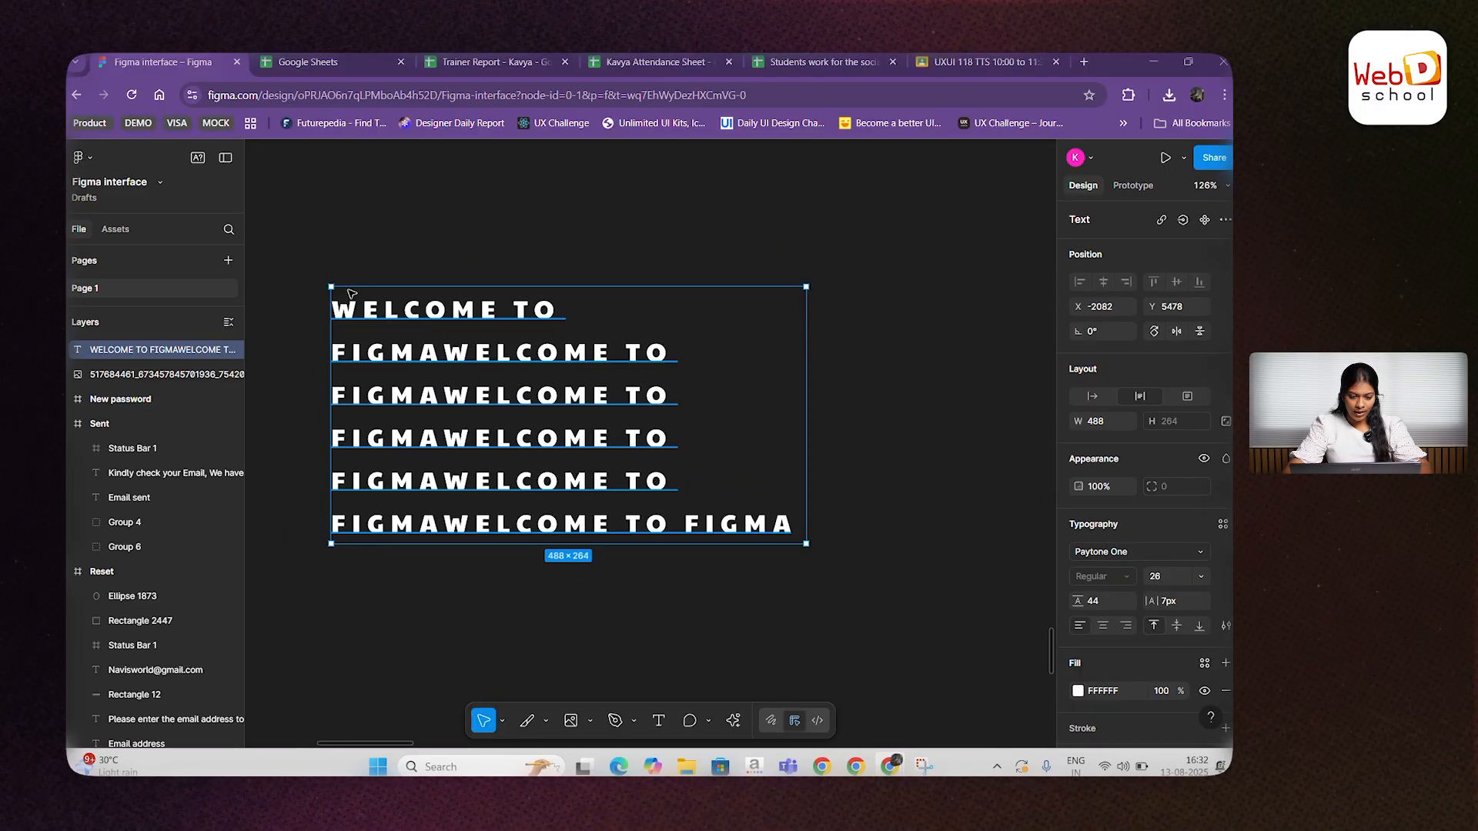
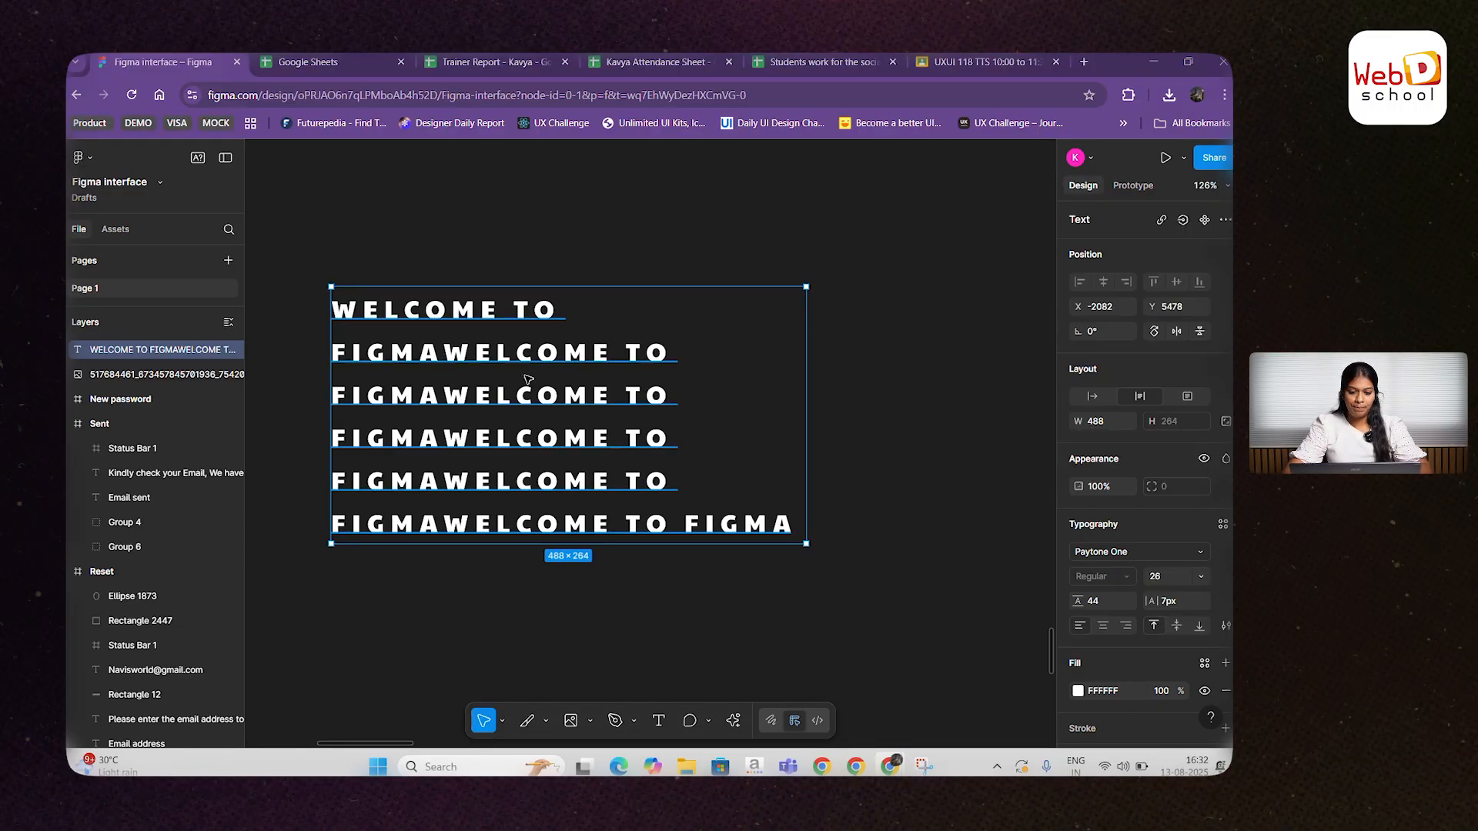
# Step: Try middle and bottom vertical alignment on the WELCOME TO FIGMA text, return it to top alignment, and deselect it
pyautogui.click(1176, 626)
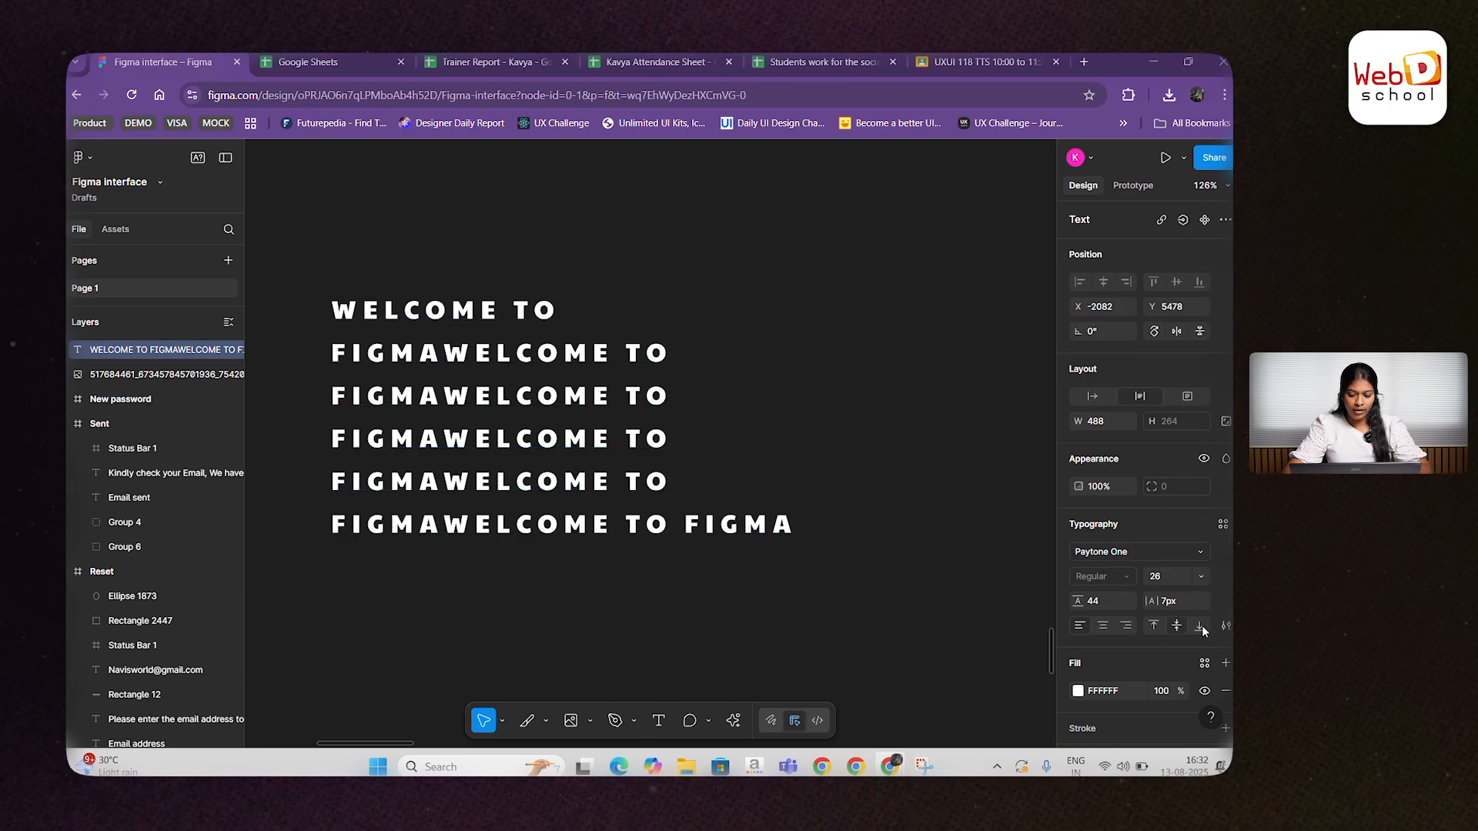
pyautogui.click(1200, 625)
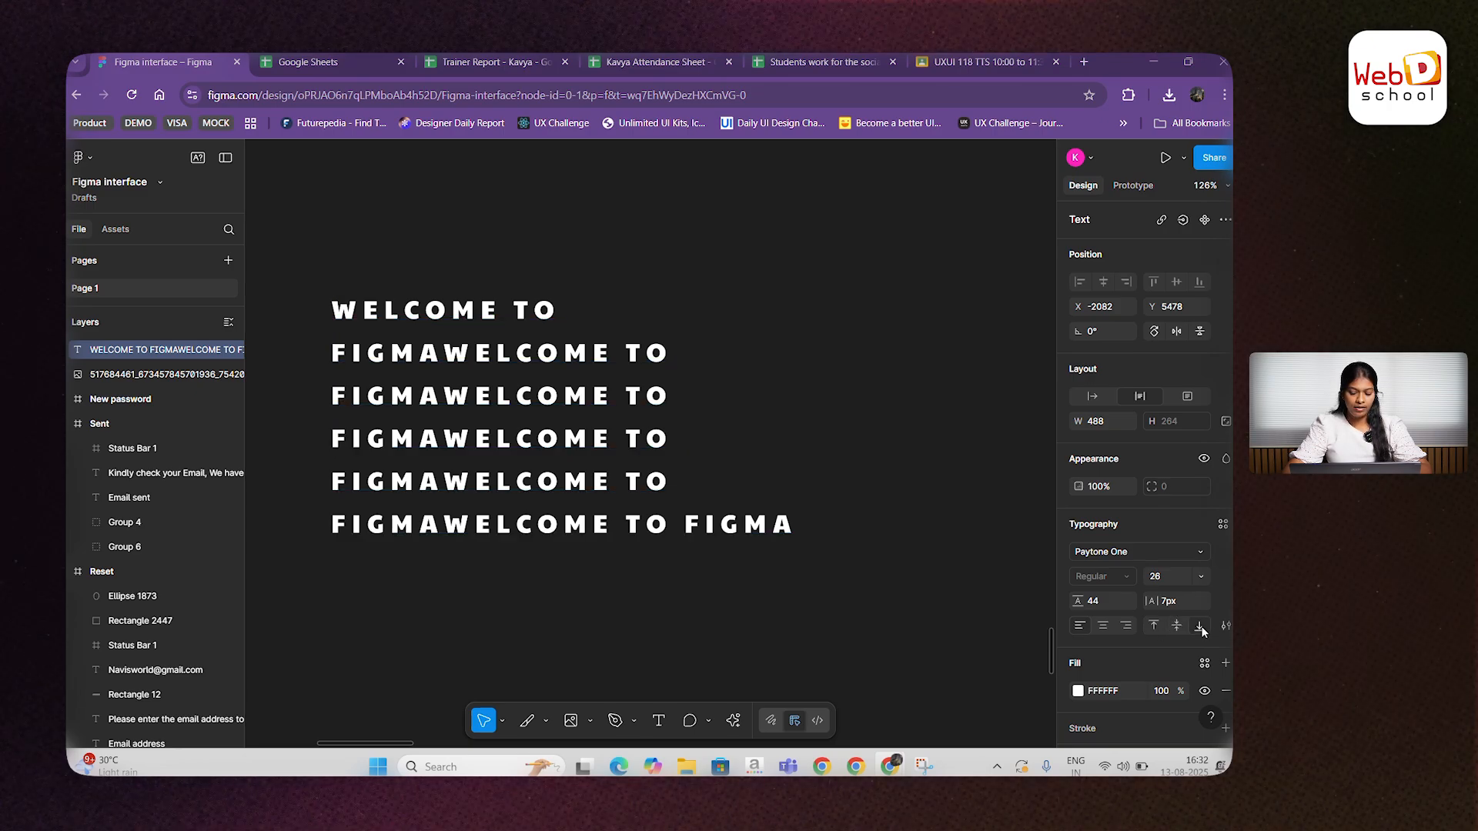
pyautogui.click(1151, 627)
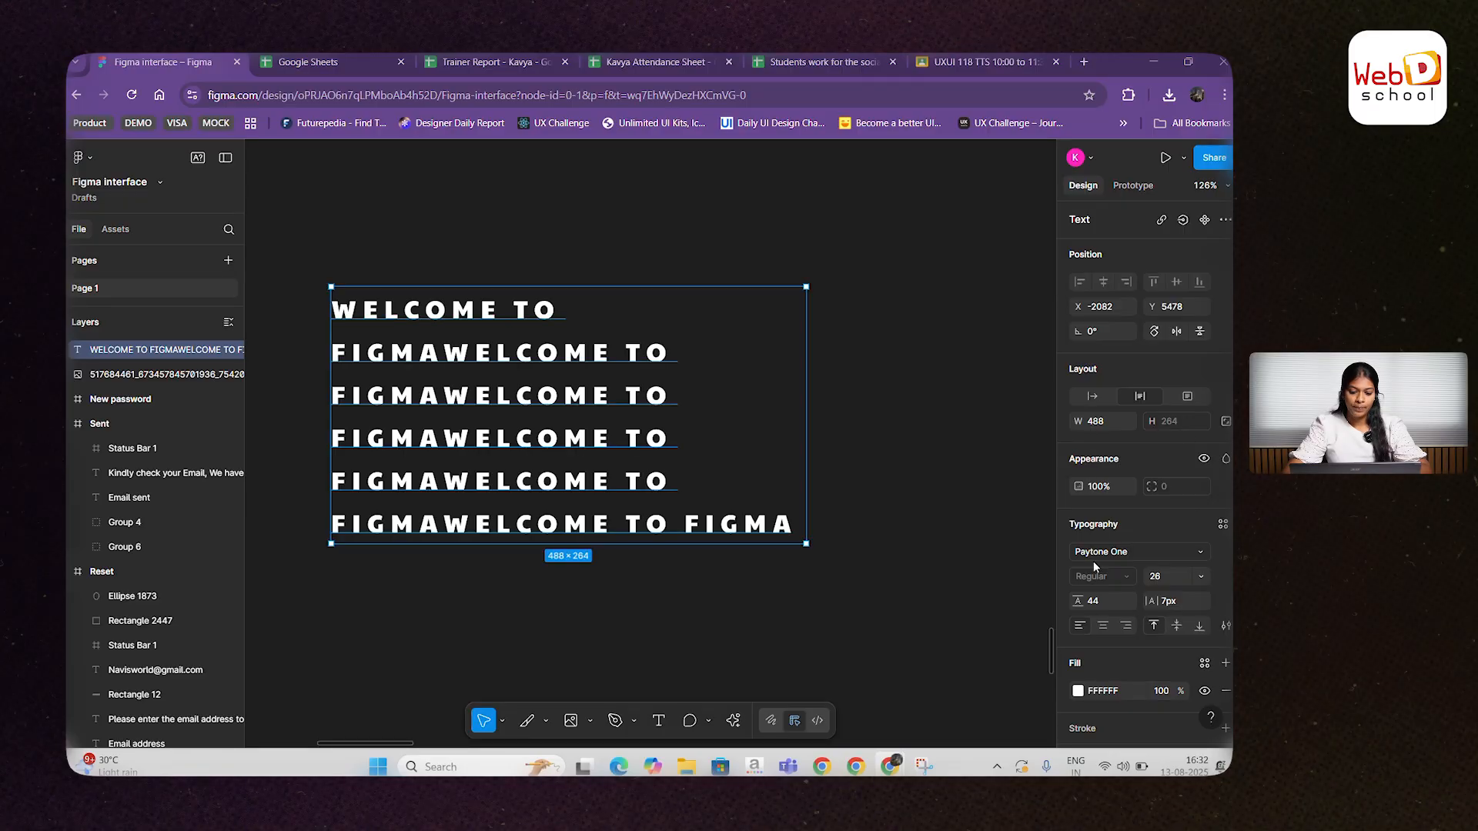
pyautogui.click(885, 523)
# Step: With the Comment tool, mark out a comment area around the Back to Login button on the Sent screen
pyautogui.scroll(-5, 733, 494)
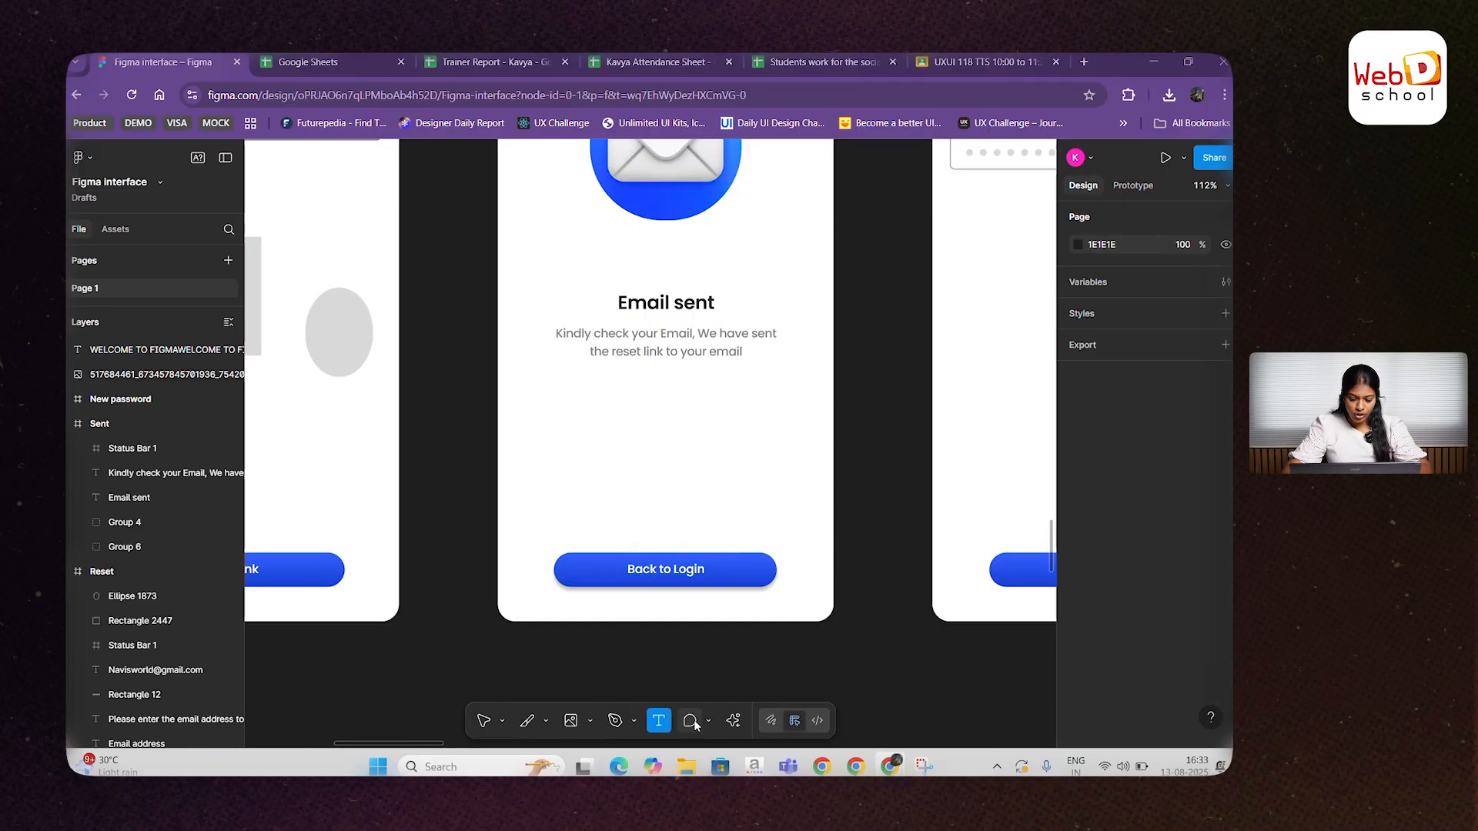
pyautogui.click(691, 722)
pyautogui.click(709, 722)
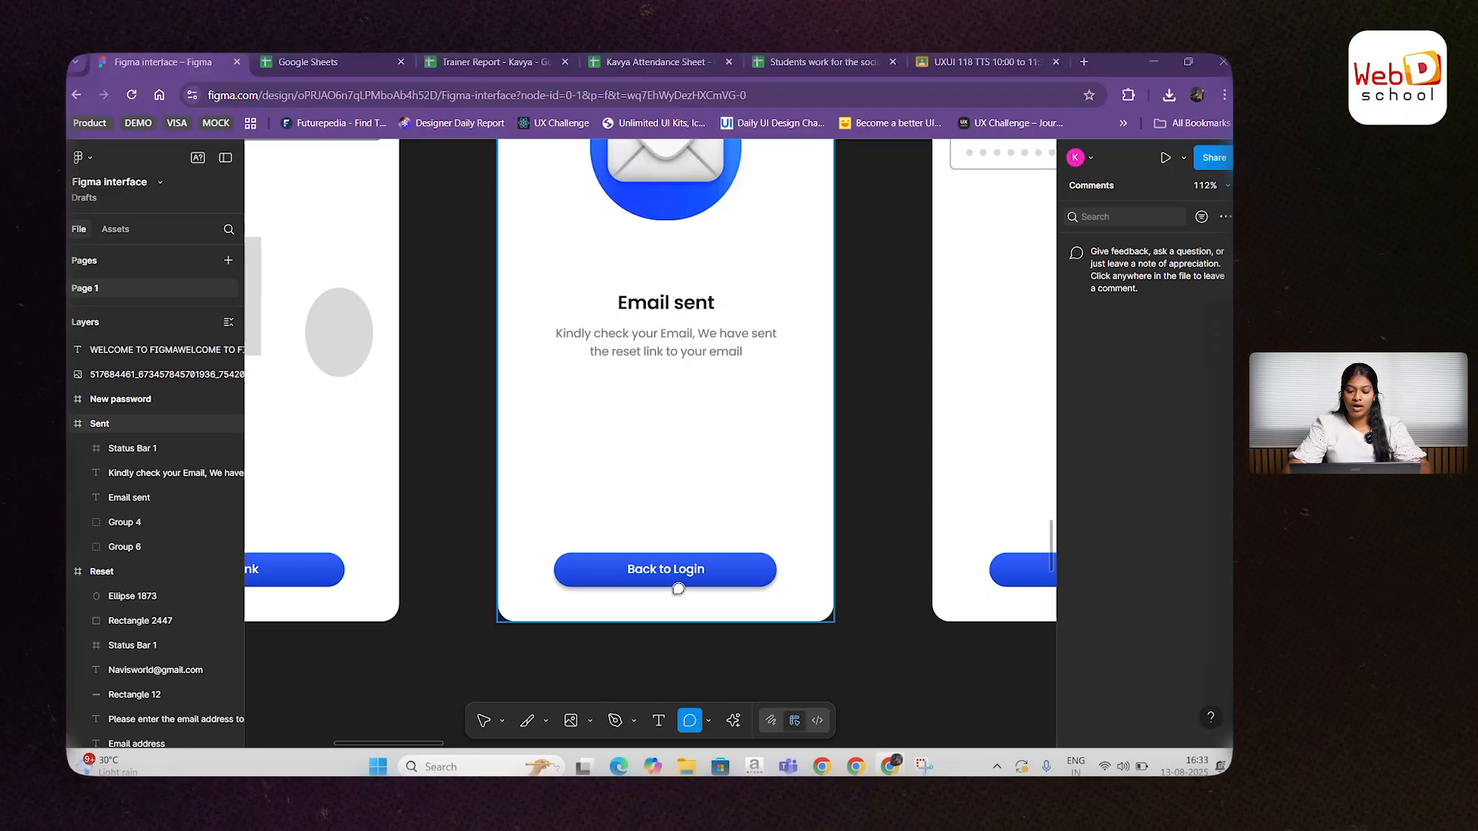
pyautogui.scroll(5, 674, 700)
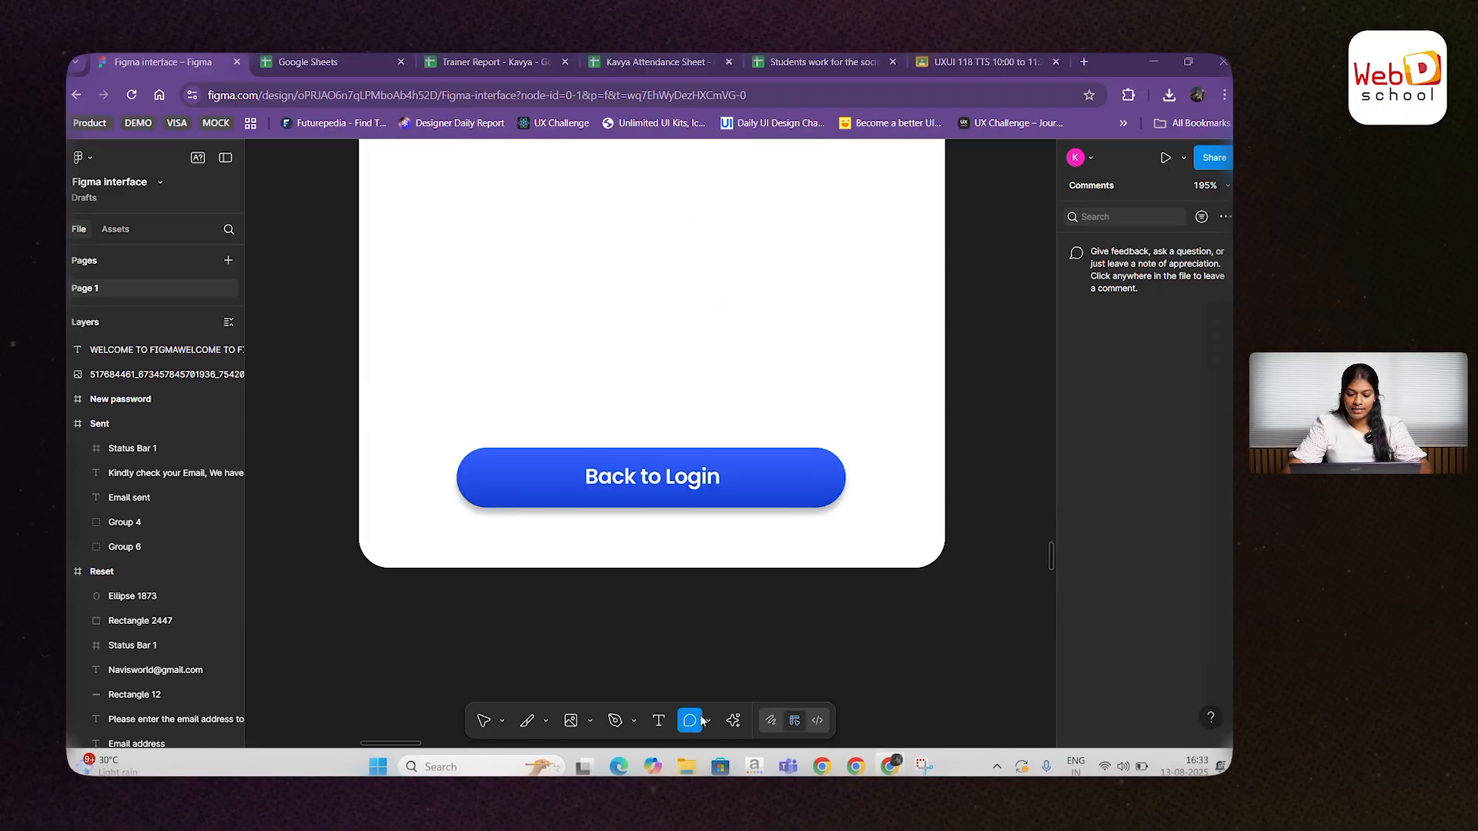
pyautogui.scroll(-4, 649, 539)
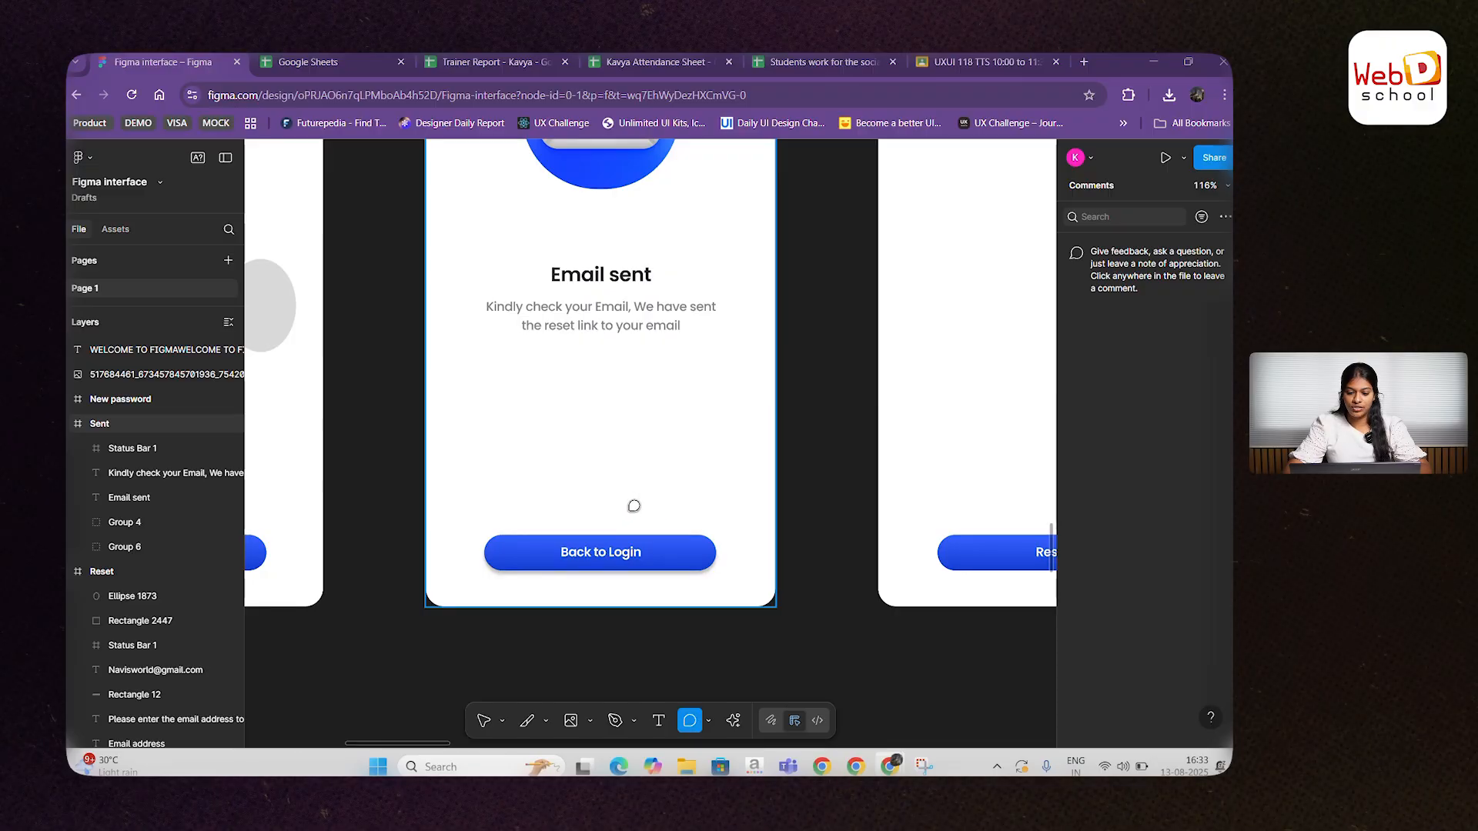
pyautogui.scroll(5, 633, 506)
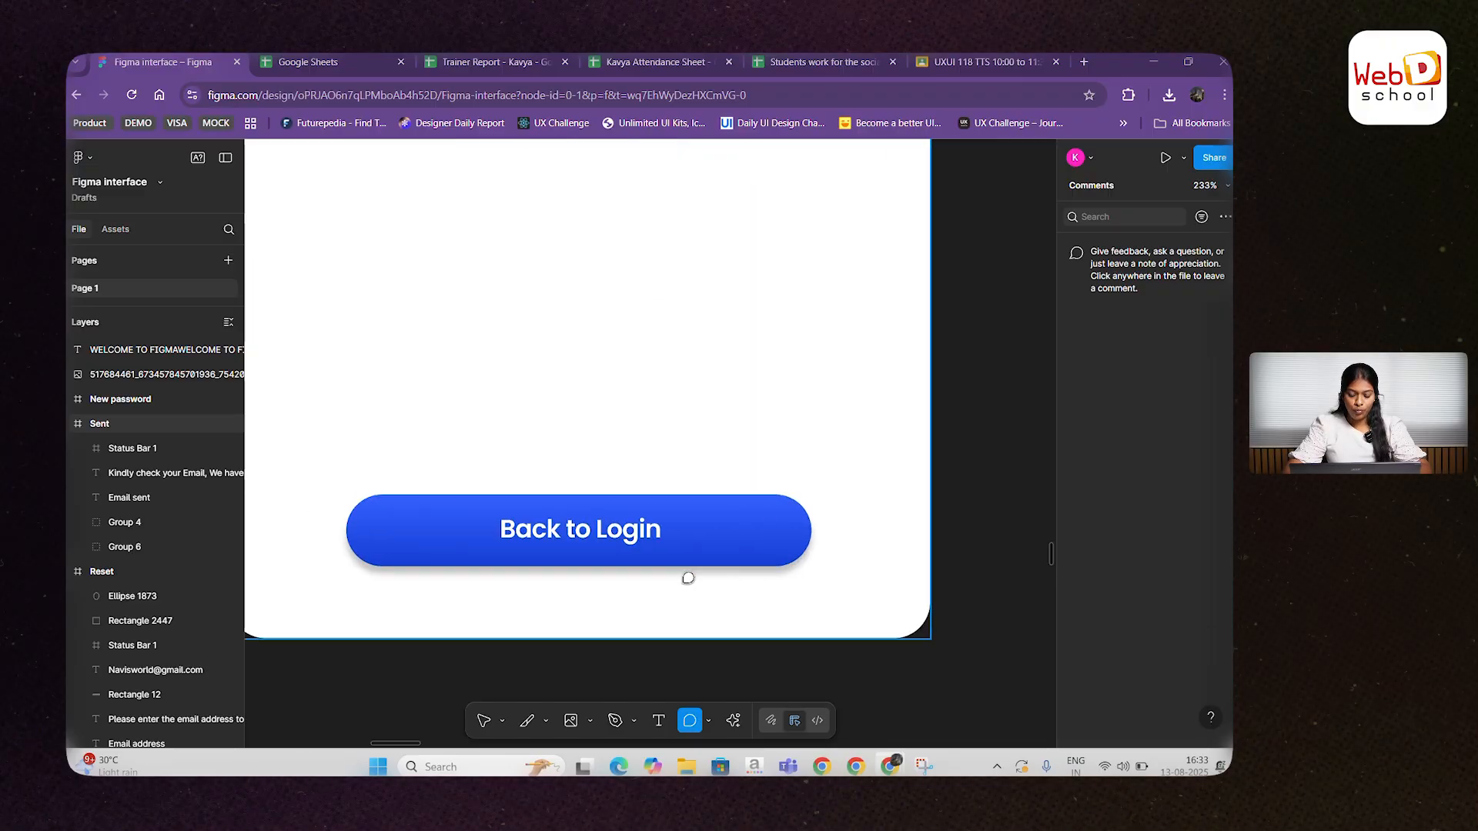
pyautogui.scroll(1, 744, 484)
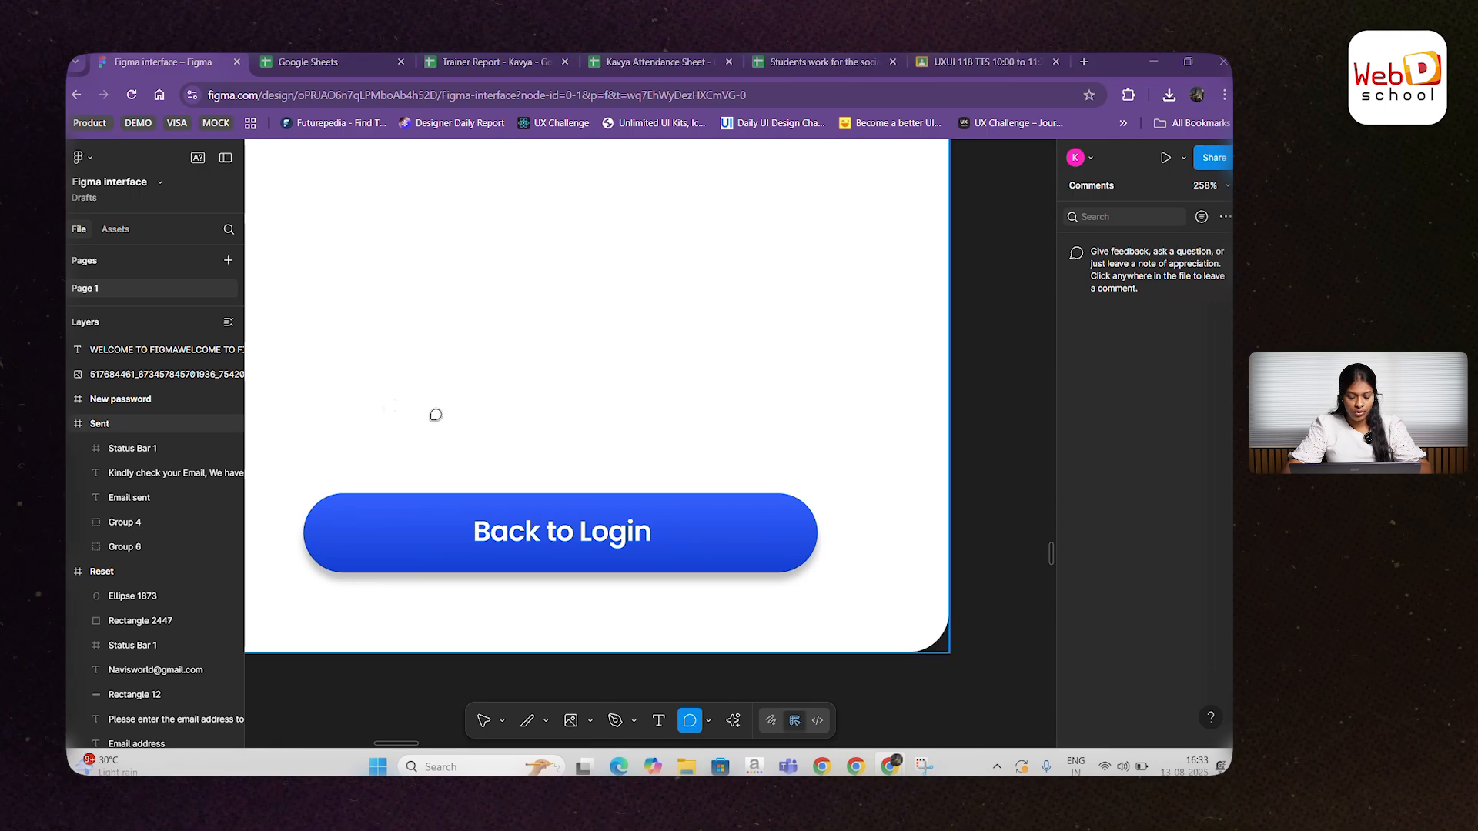
pyautogui.moveTo(550, 582); pyautogui.dragTo(836, 608)
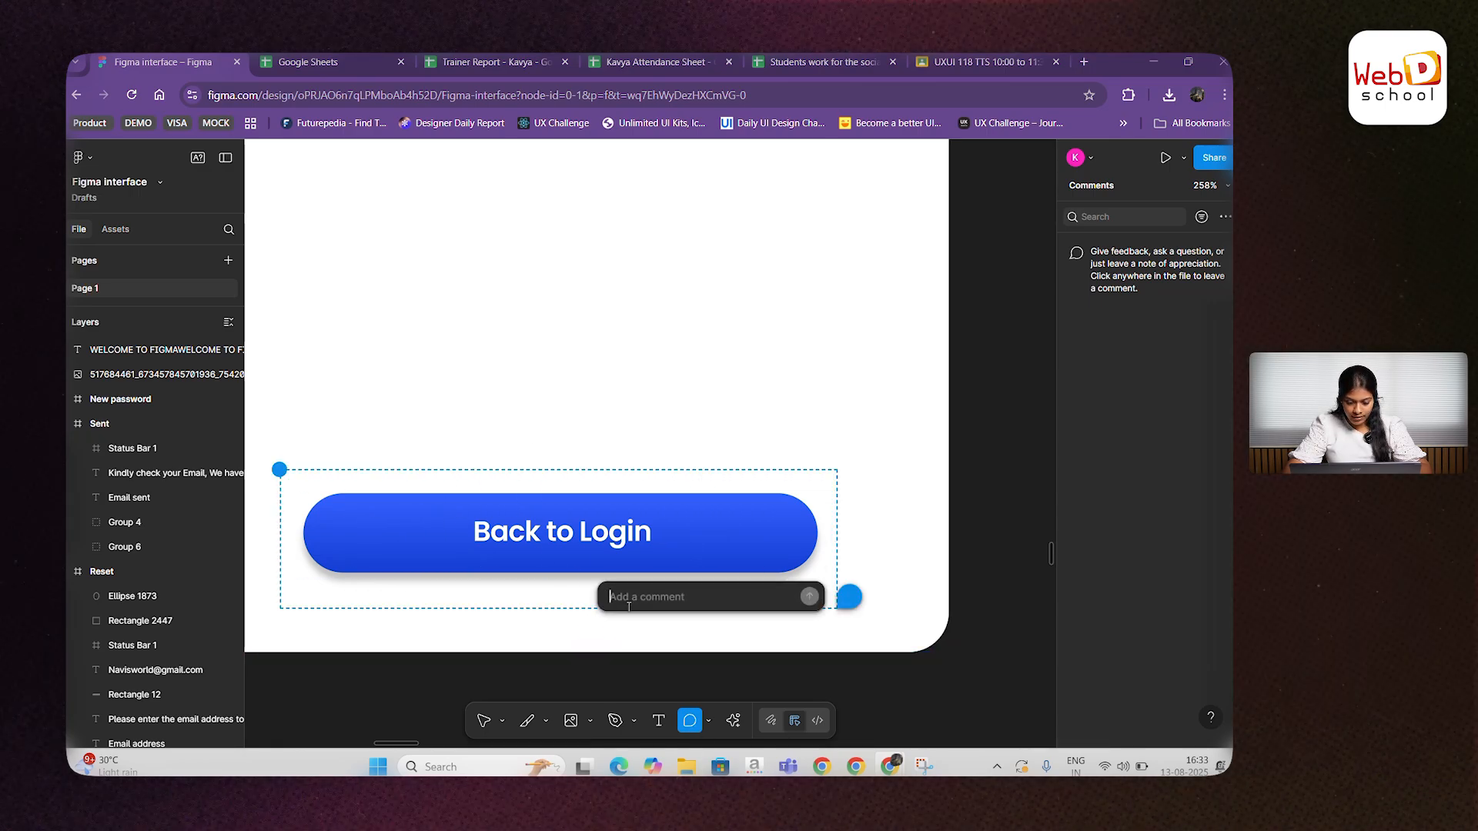
# Step: Write "change this button color" as the comment on the Back to Login button and post it
pyautogui.write('d')
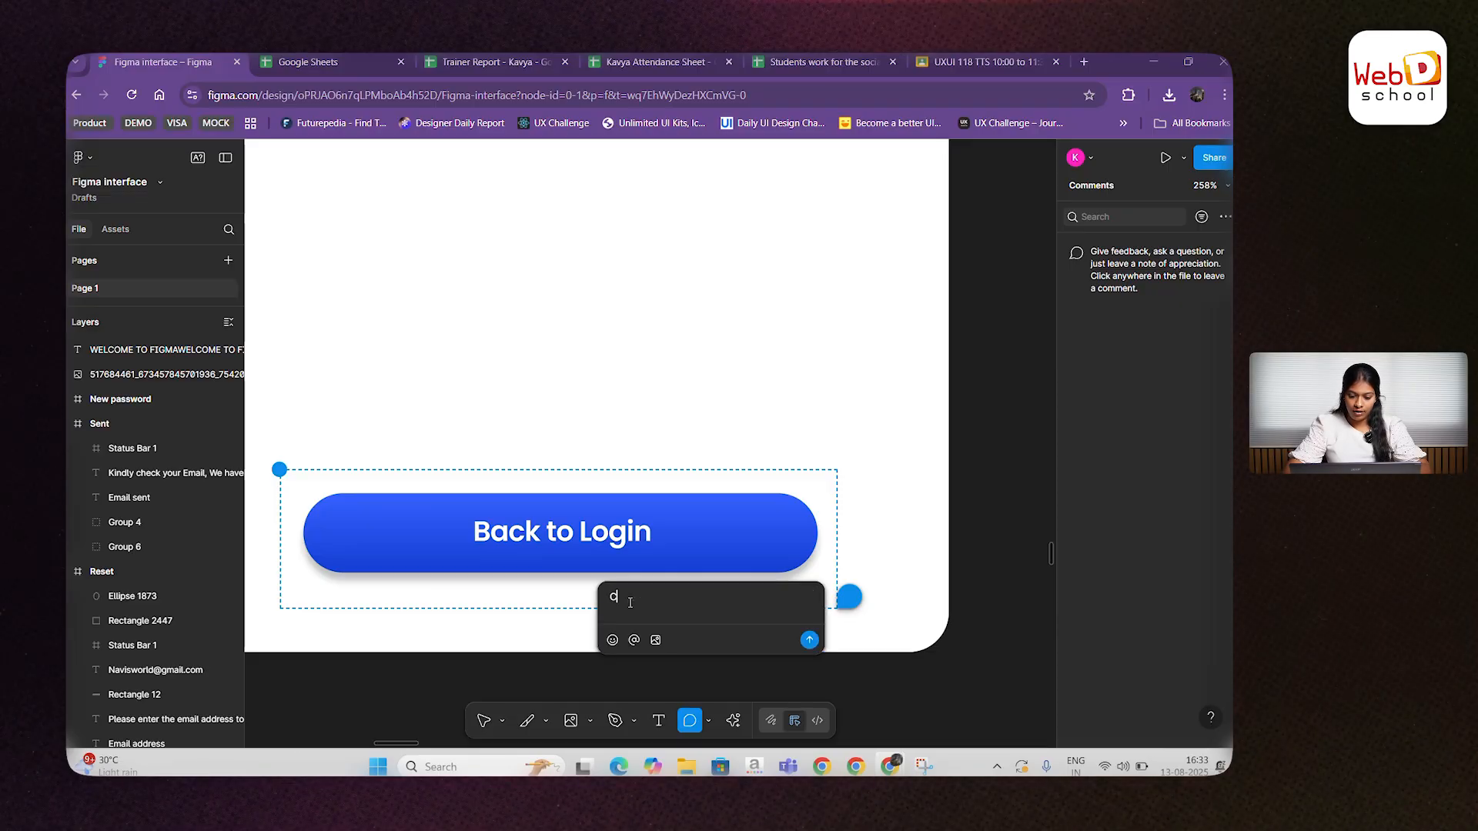
pyautogui.write('HNAGE')
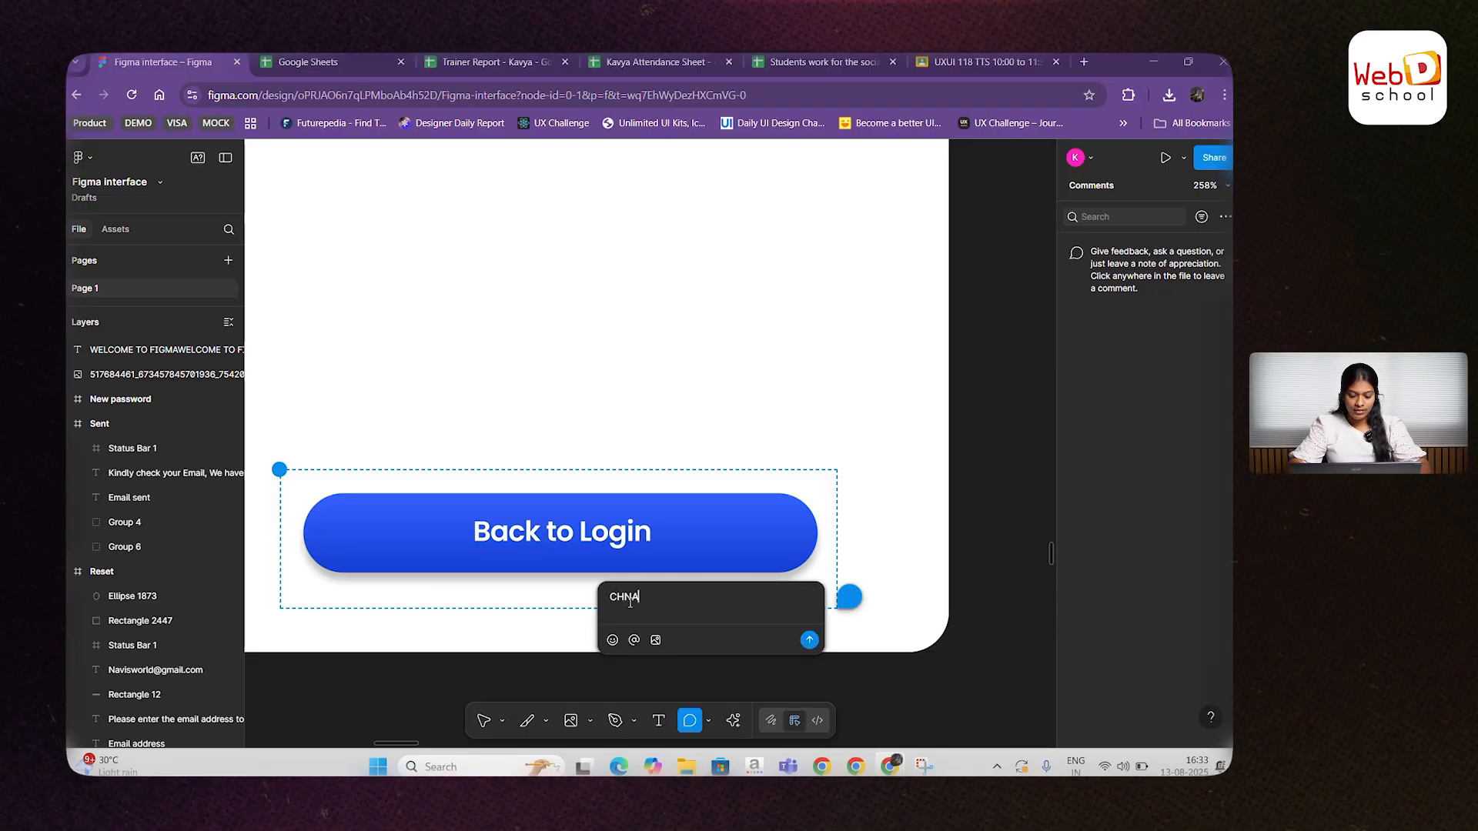
pyautogui.press('BackSpace')
pyautogui.press('BackSpace')
pyautogui.press('BackSpace')
pyautogui.press('BackSpace')
pyautogui.write('chnaghe')
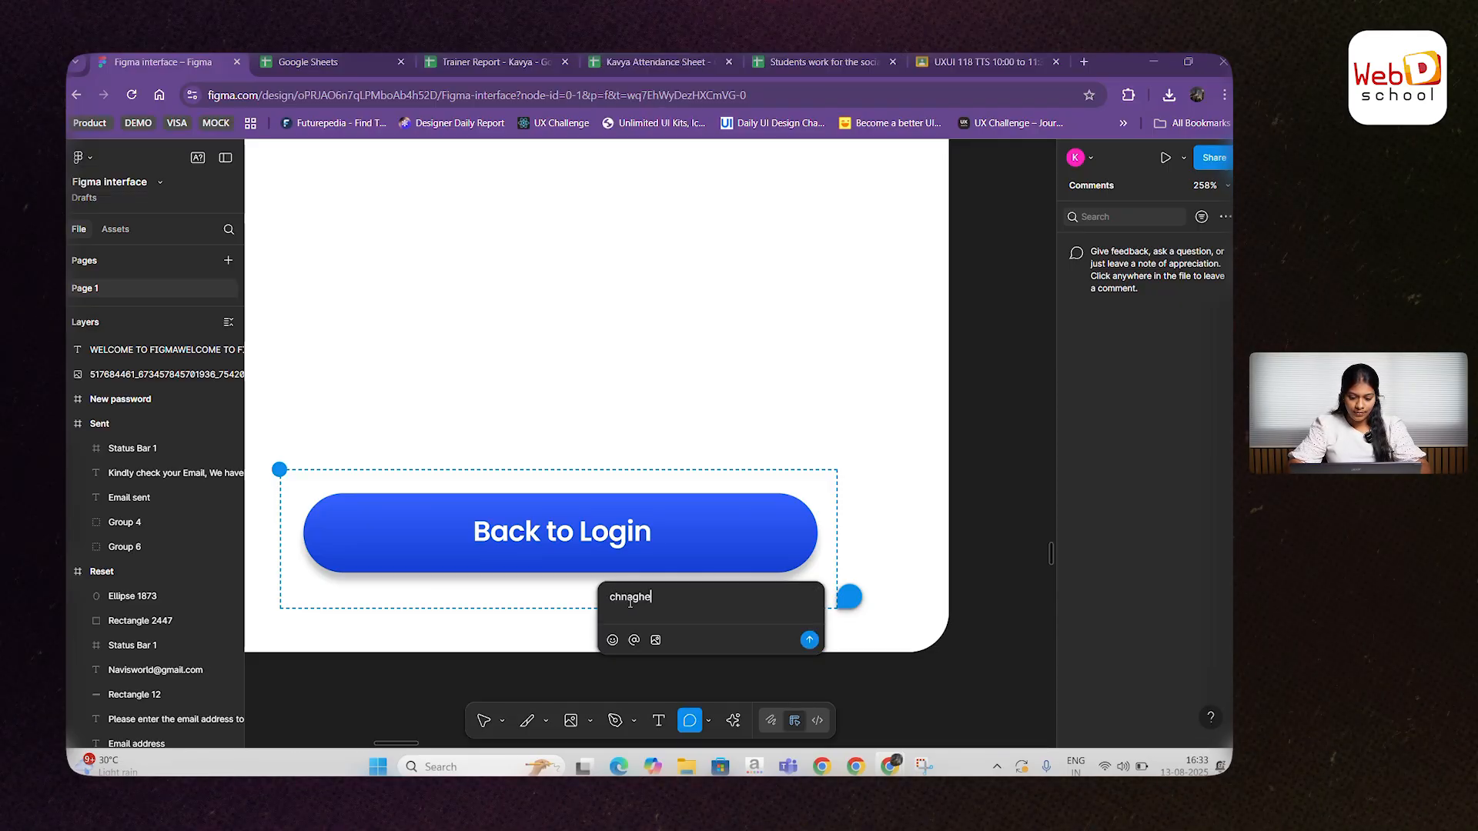
pyautogui.press('BackSpace')
pyautogui.write('ange this button color')
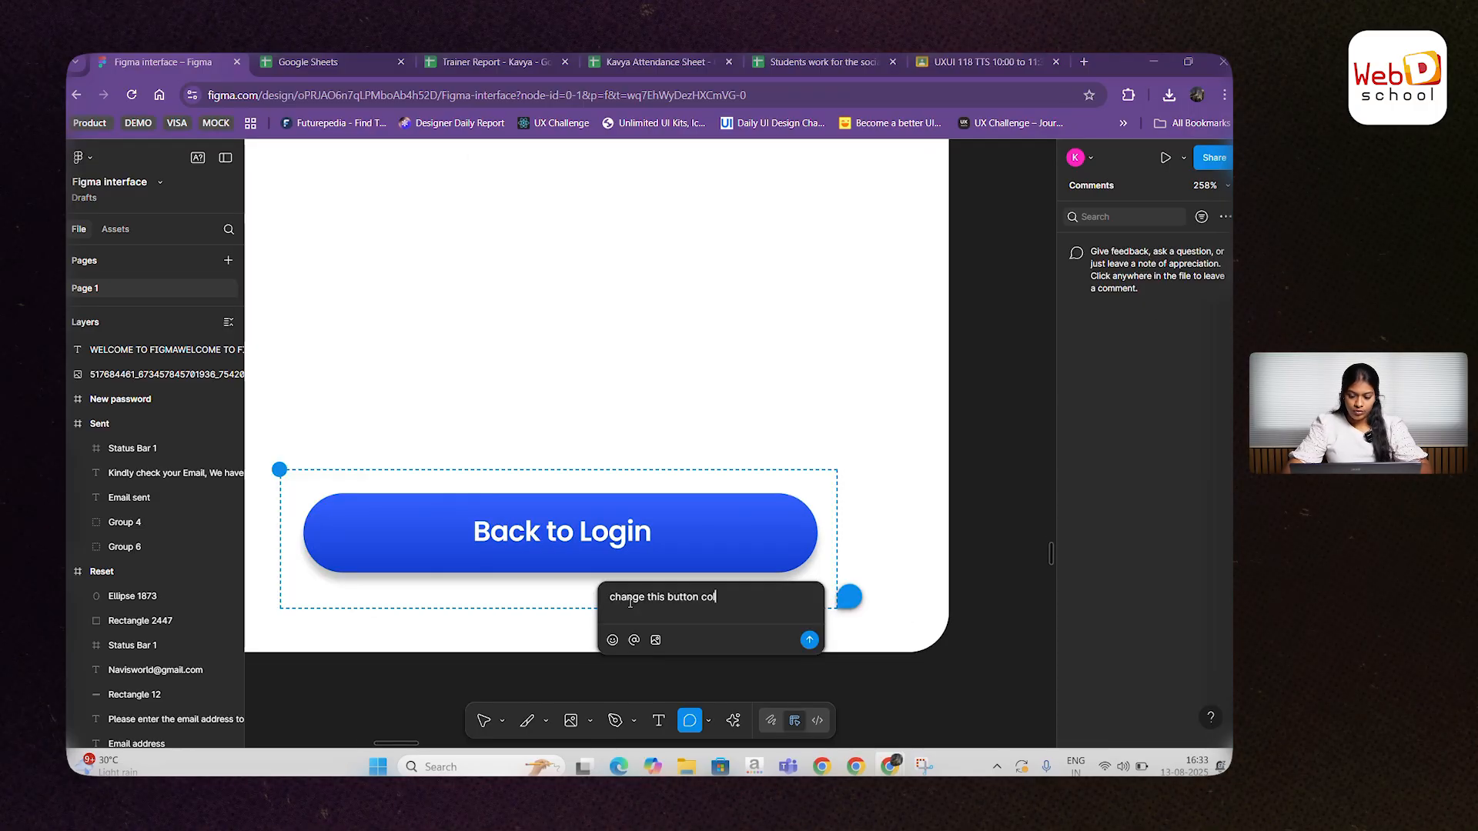
pyautogui.press('Return')
# Step: Open the posted comment's thread beside the Back to Login button to view it, and close it
pyautogui.scroll(-2, 897, 619)
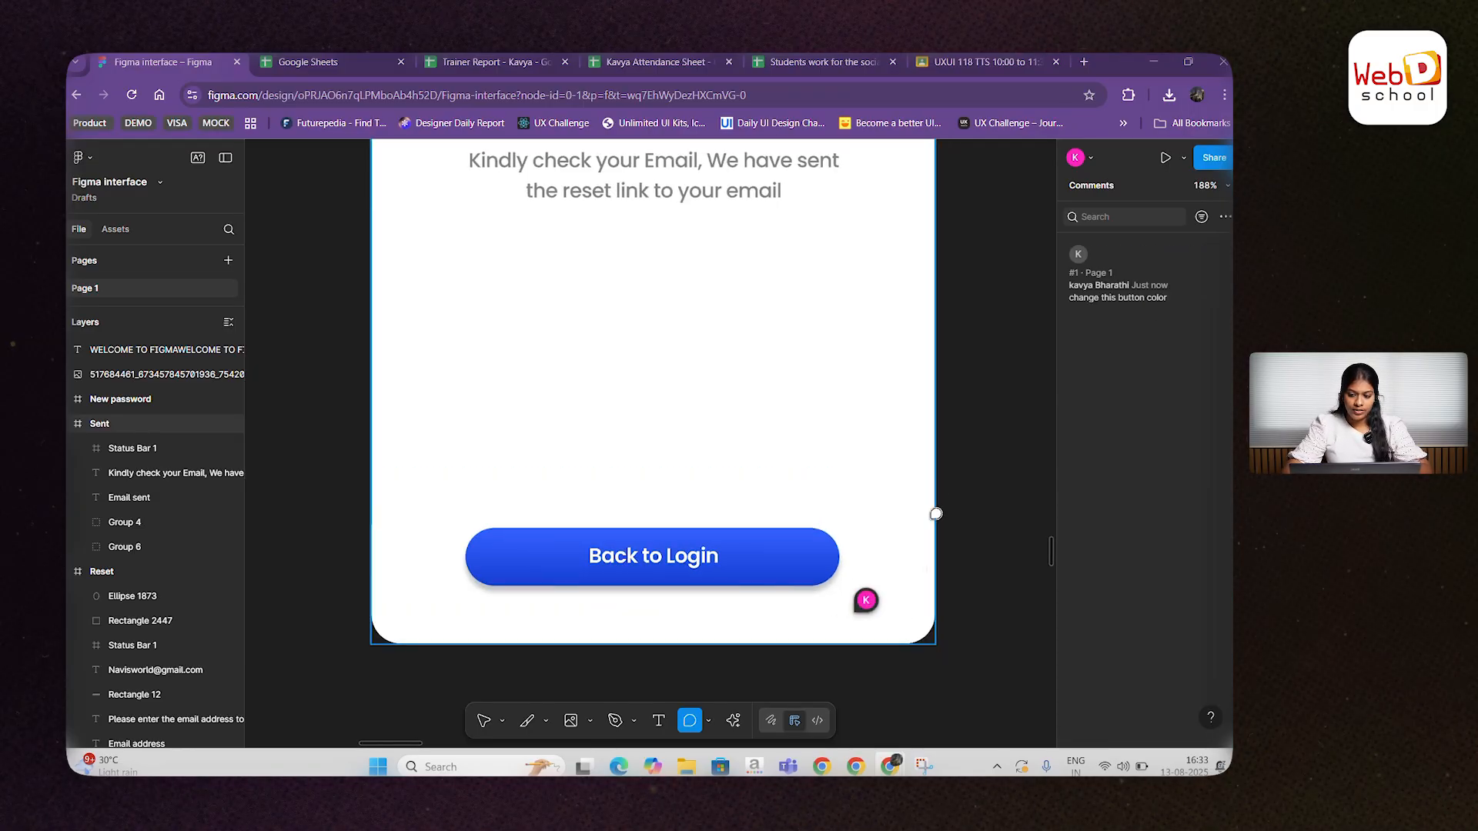
pyautogui.moveTo(1220, 256)
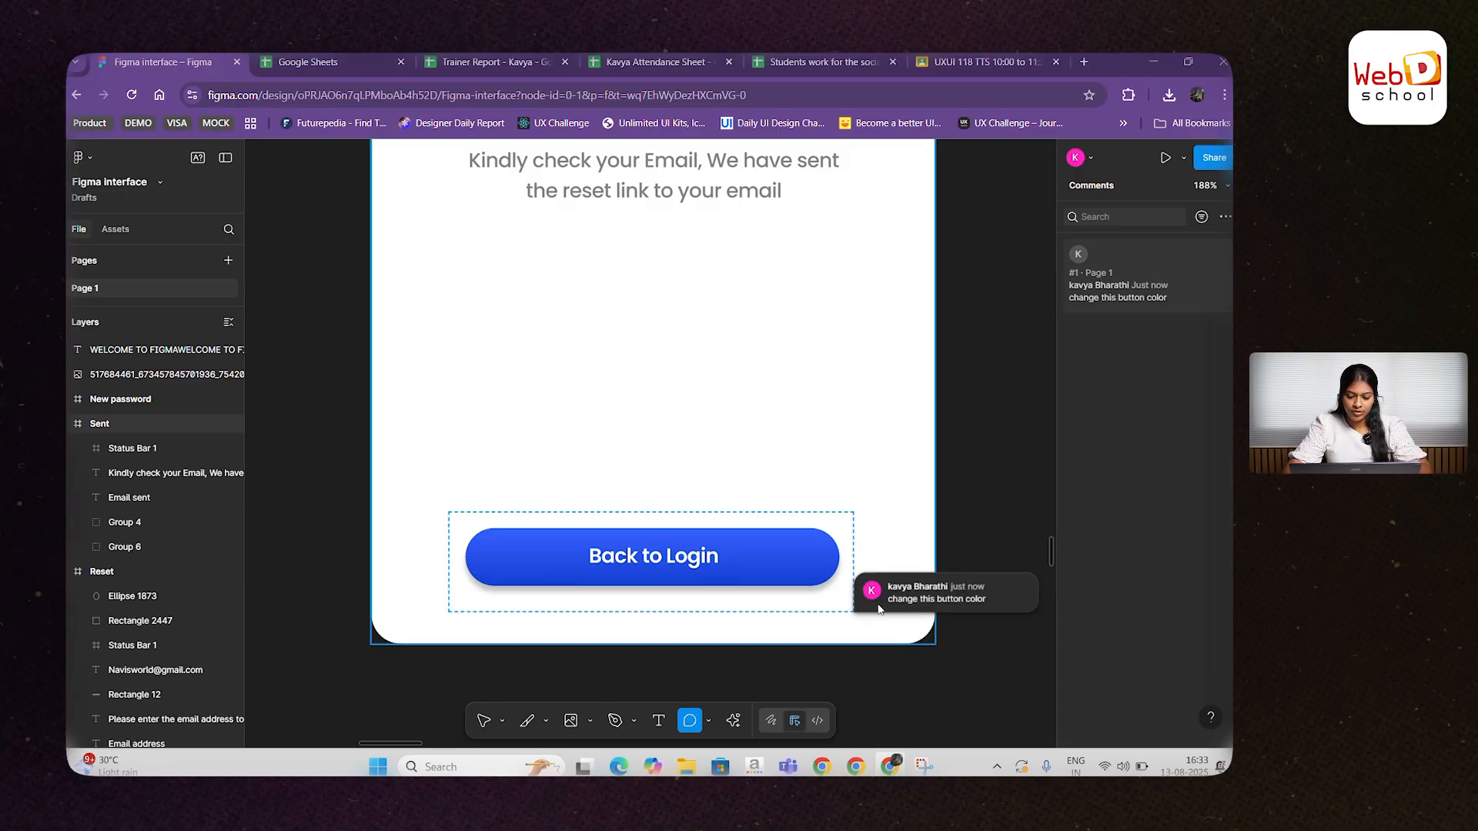
pyautogui.click(882, 599)
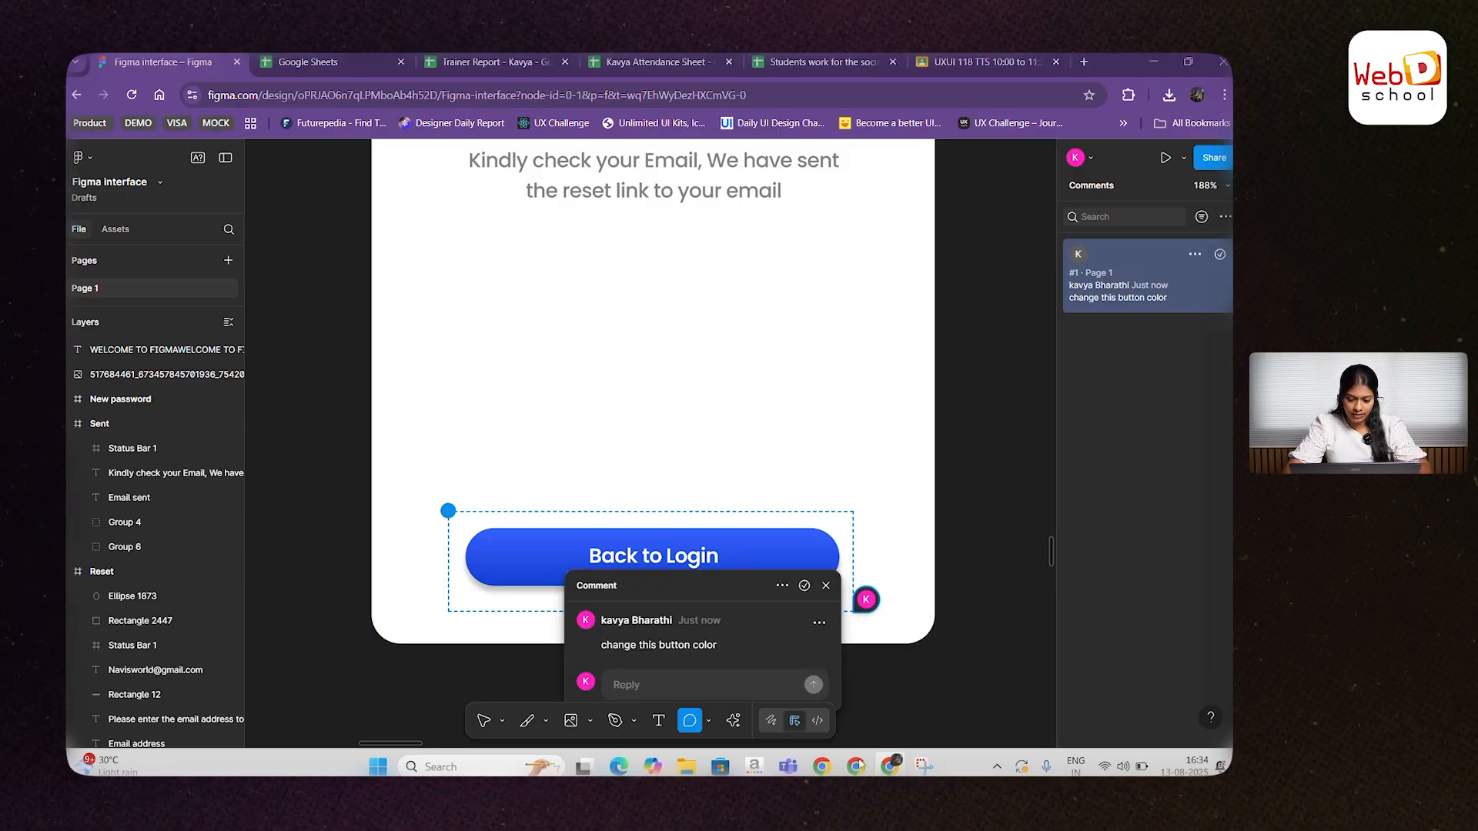
pyautogui.click(803, 585)
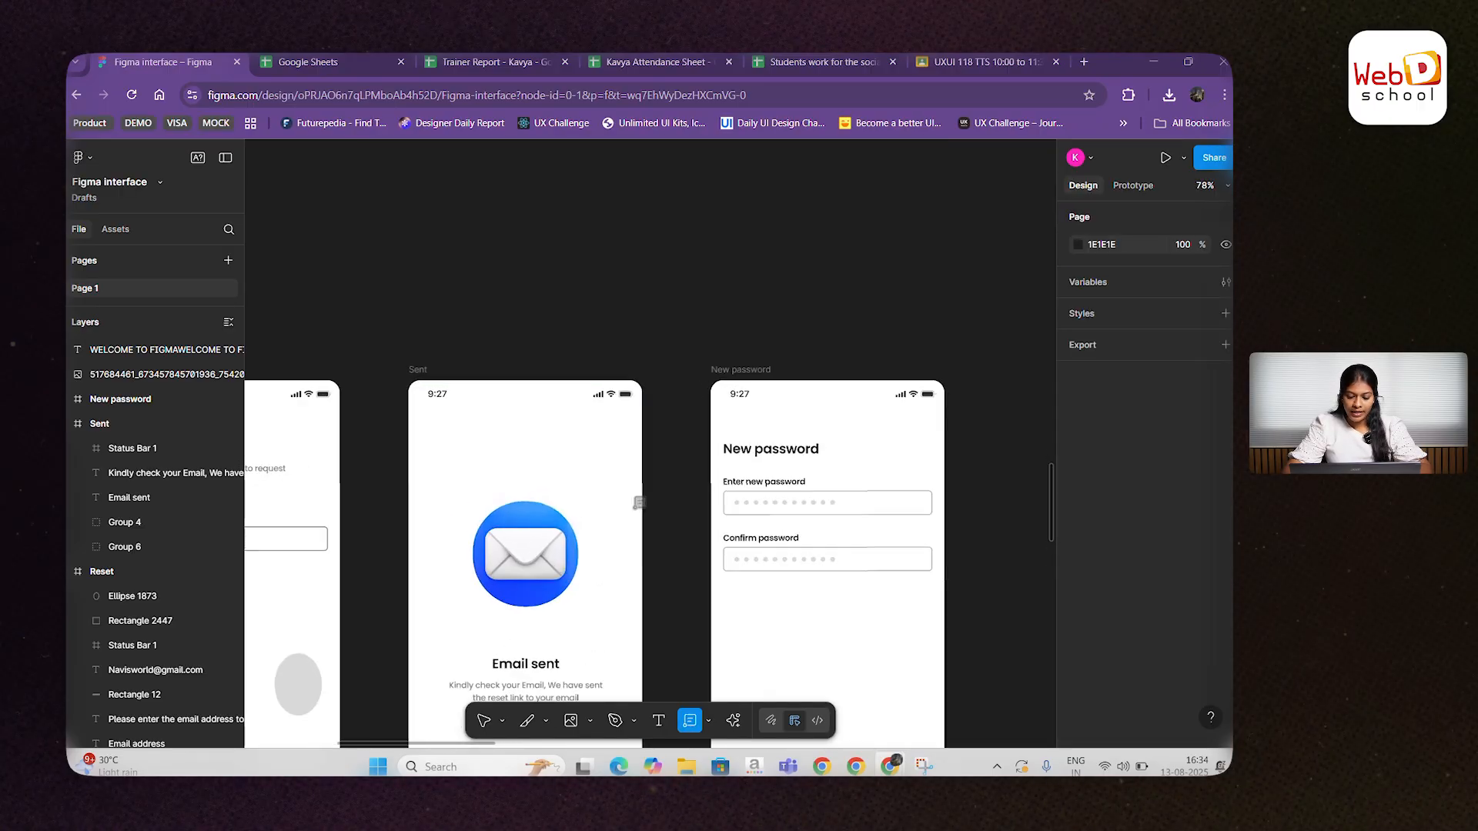
# Step: Add an annotation to the Enter new password field's rectangle on the New password screen and set its category to Development
pyautogui.moveTo(637, 505); pyautogui.dragTo(561, 377)
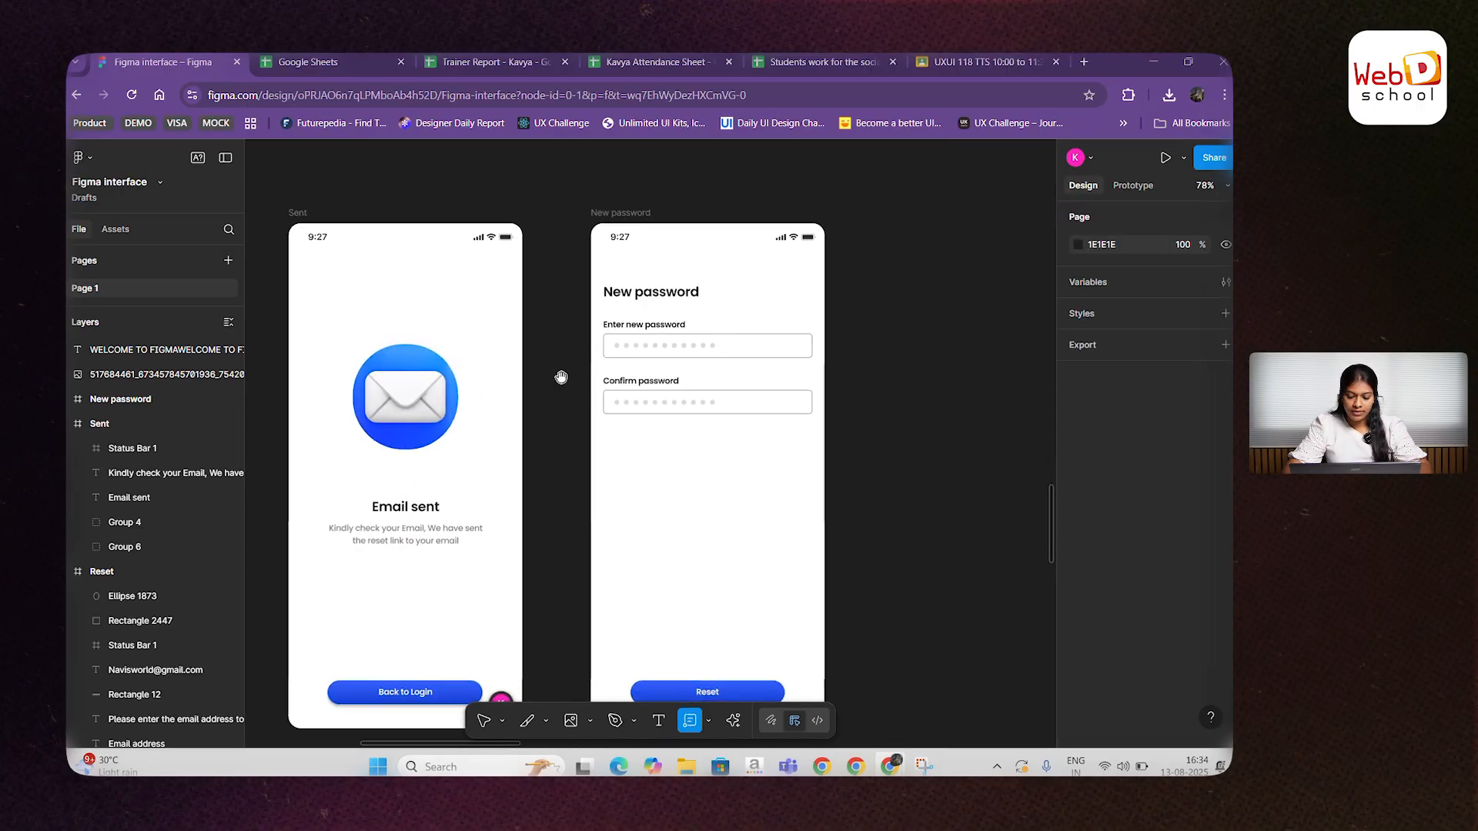
pyautogui.moveTo(507, 697)
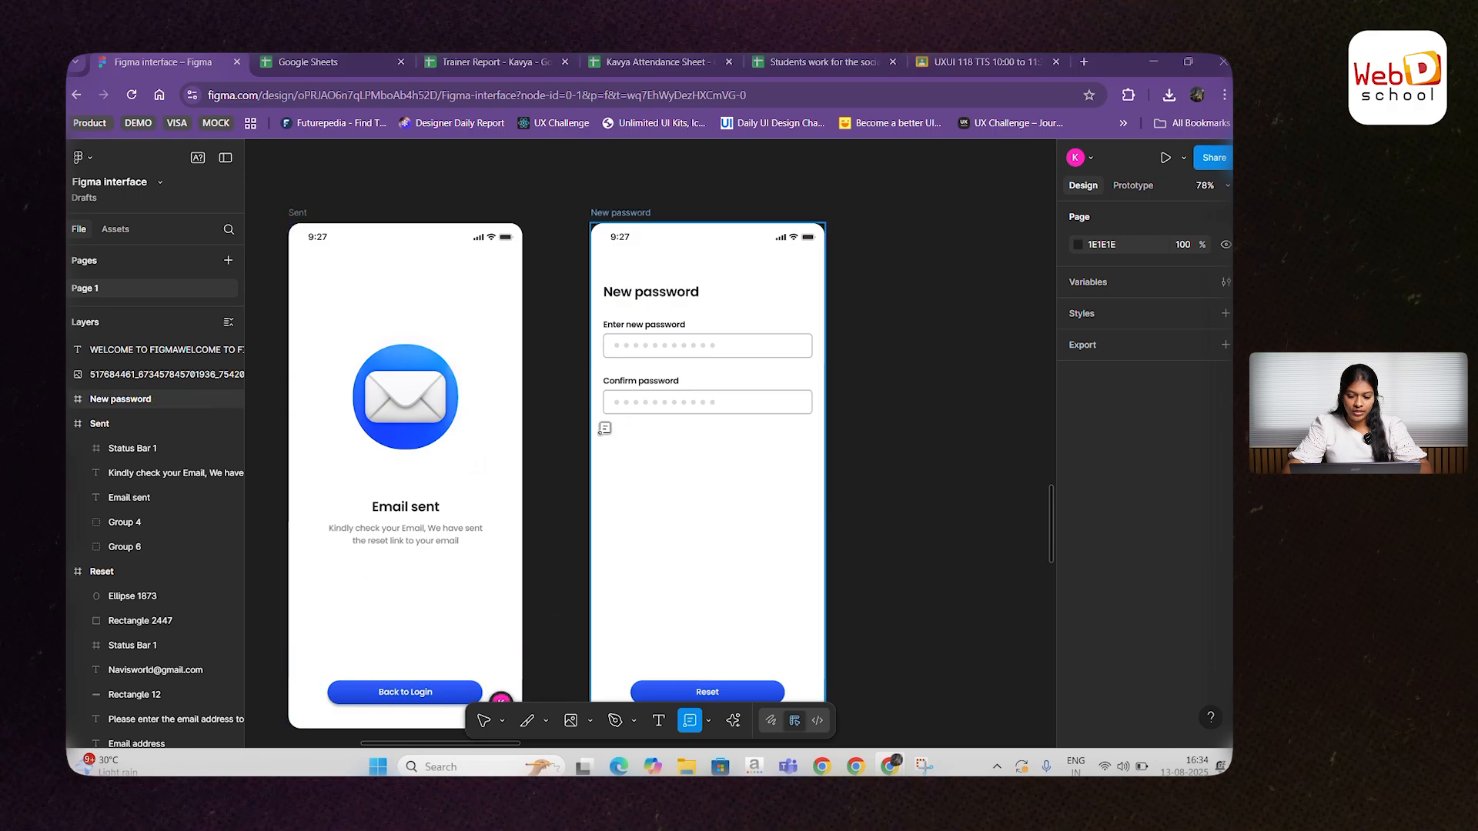
pyautogui.hscroll(2, 637, 339)
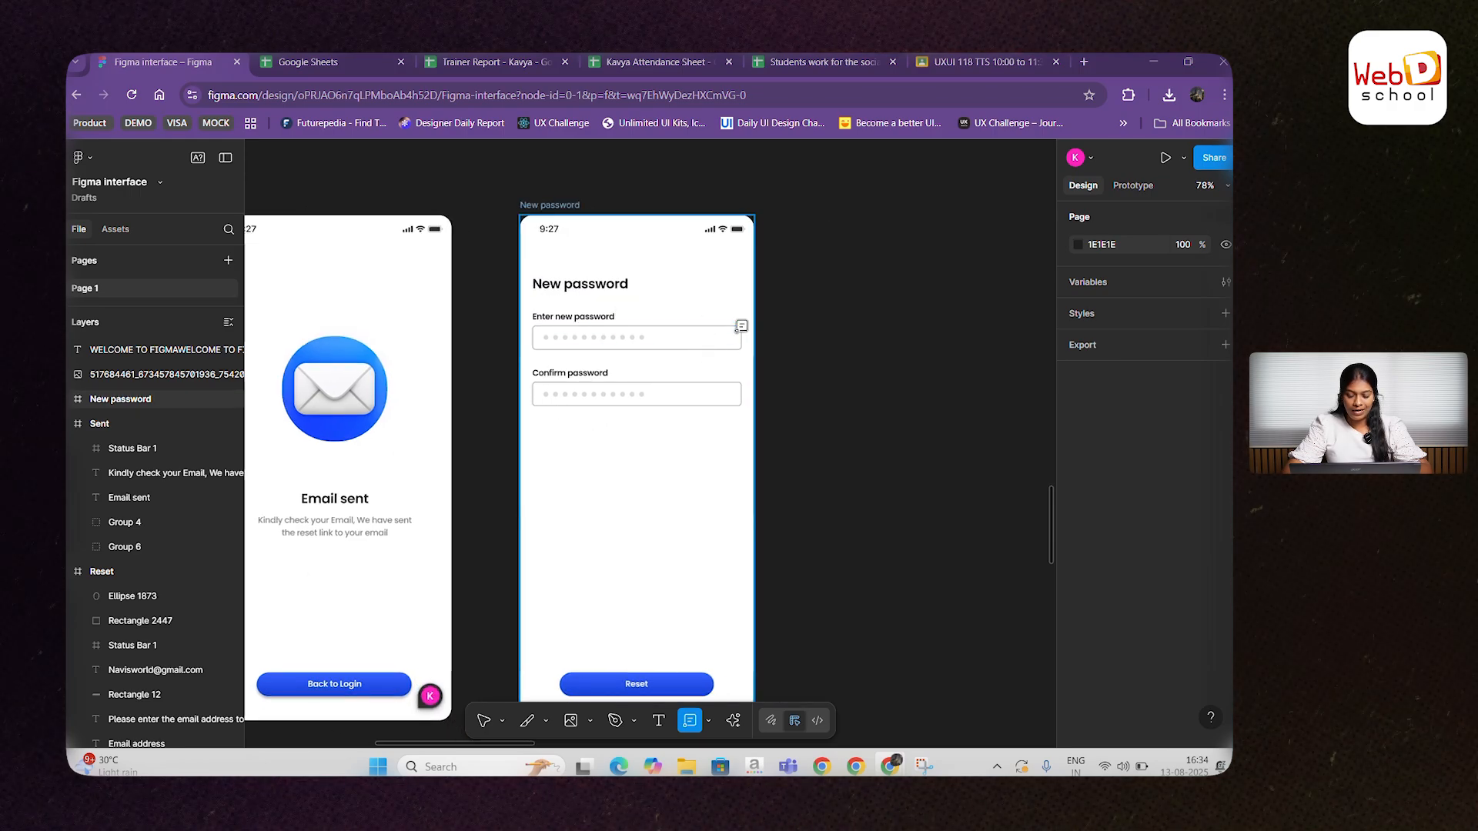
pyautogui.scroll(5, 753, 322)
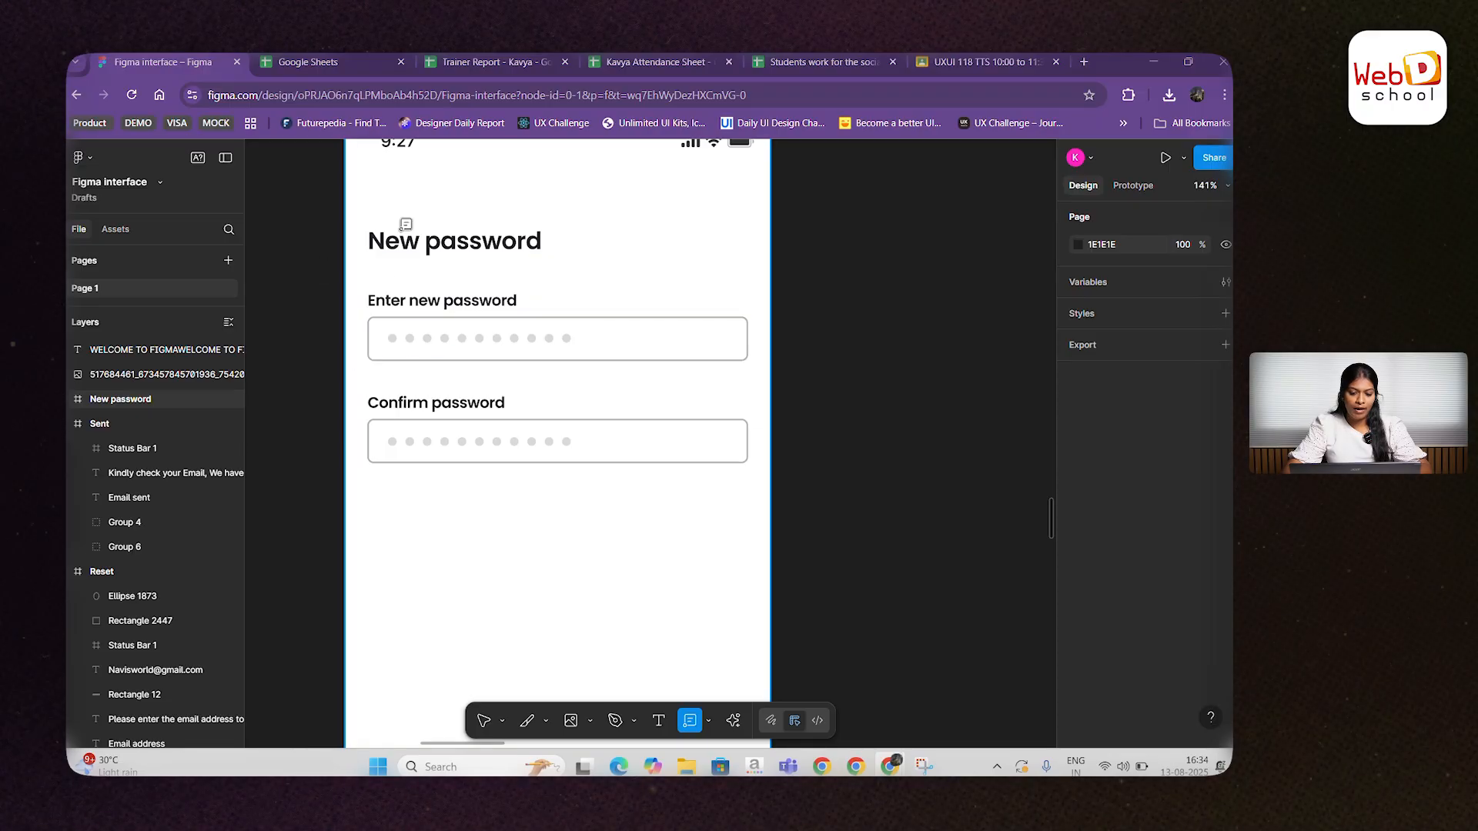
pyautogui.scroll(3, 423, 331)
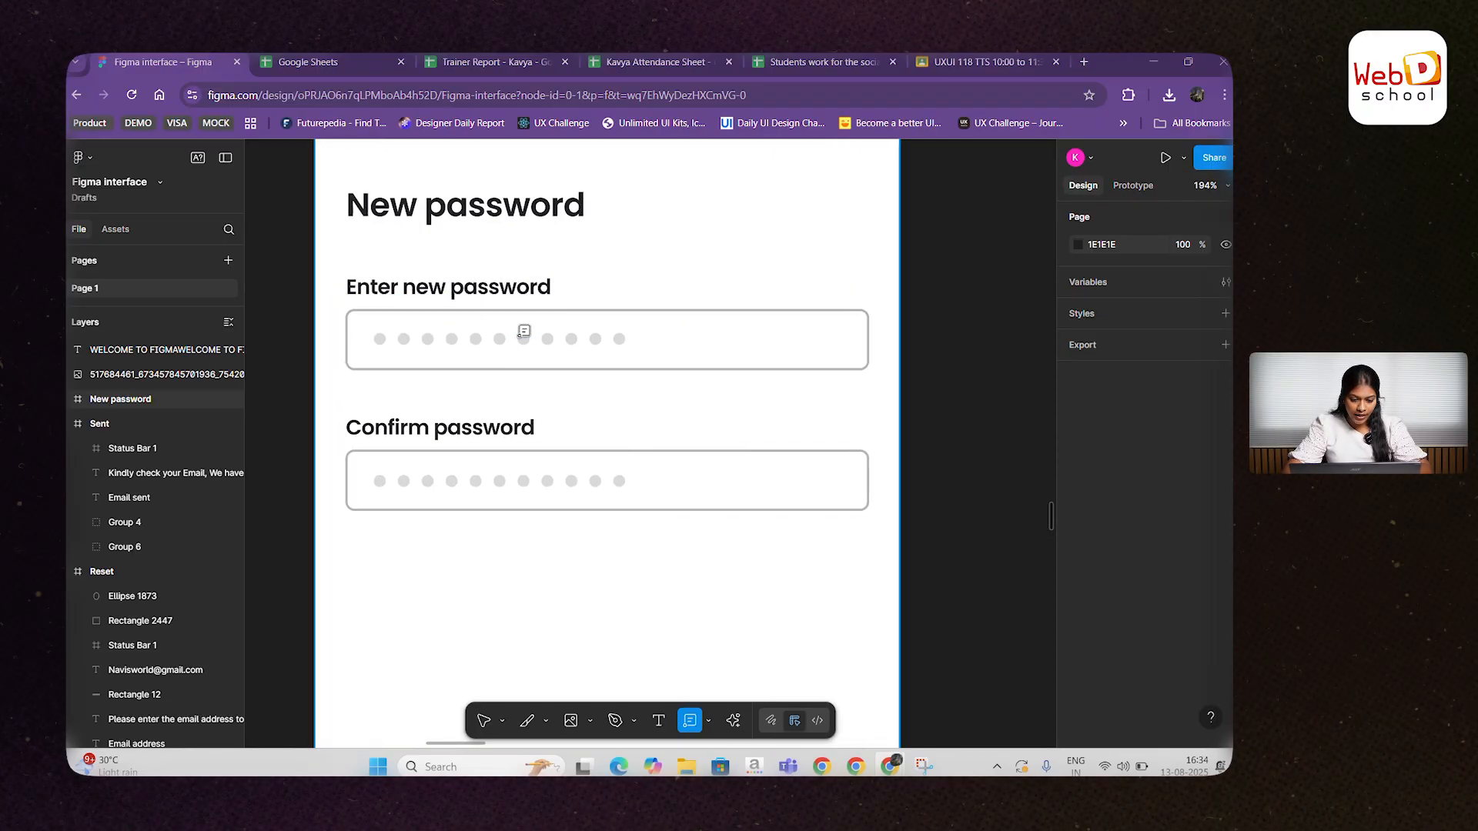
pyautogui.hscroll(2, 847, 338)
pyautogui.scroll(3, 813, 348)
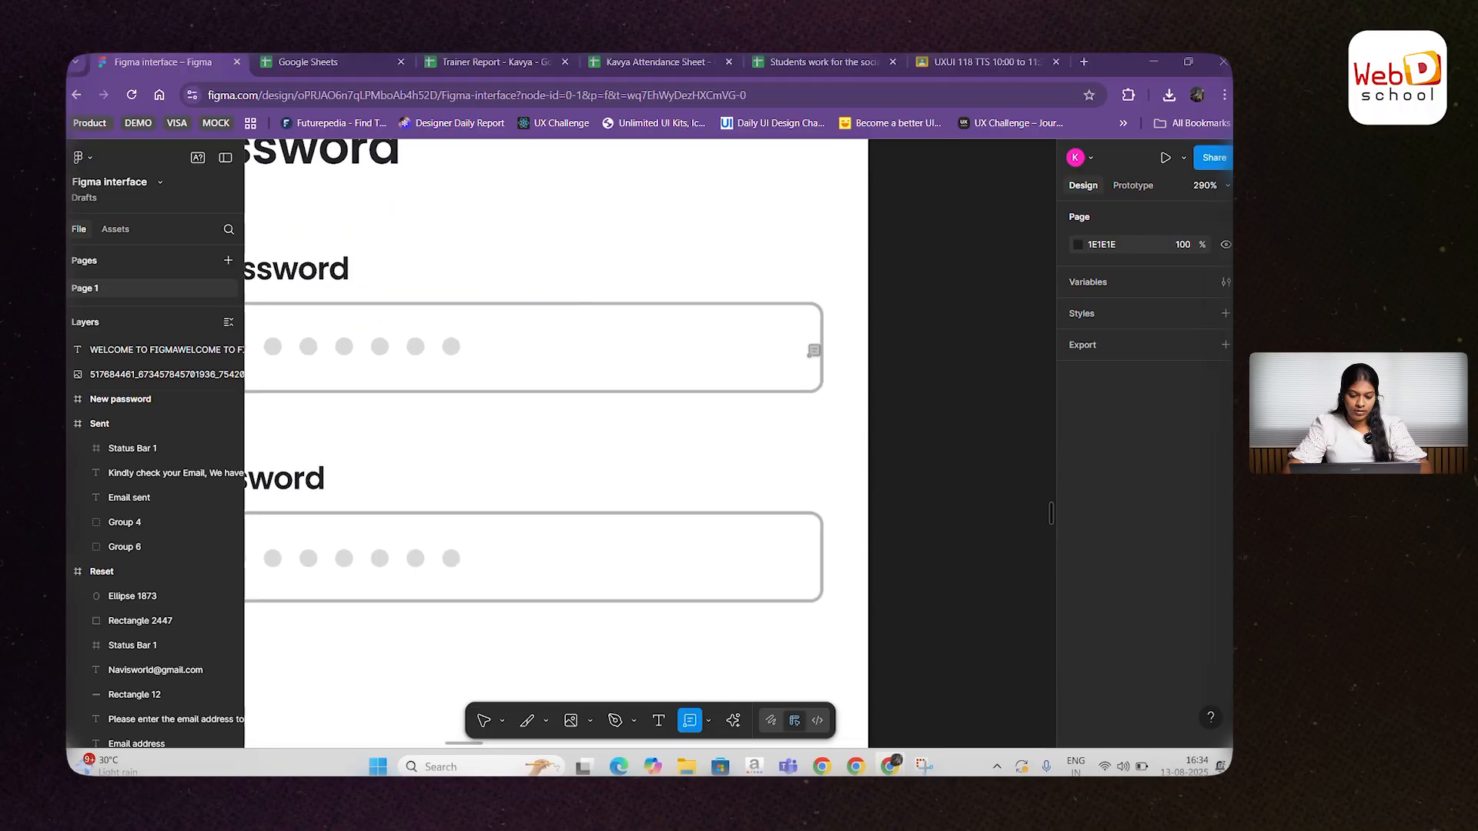
pyautogui.click(822, 359)
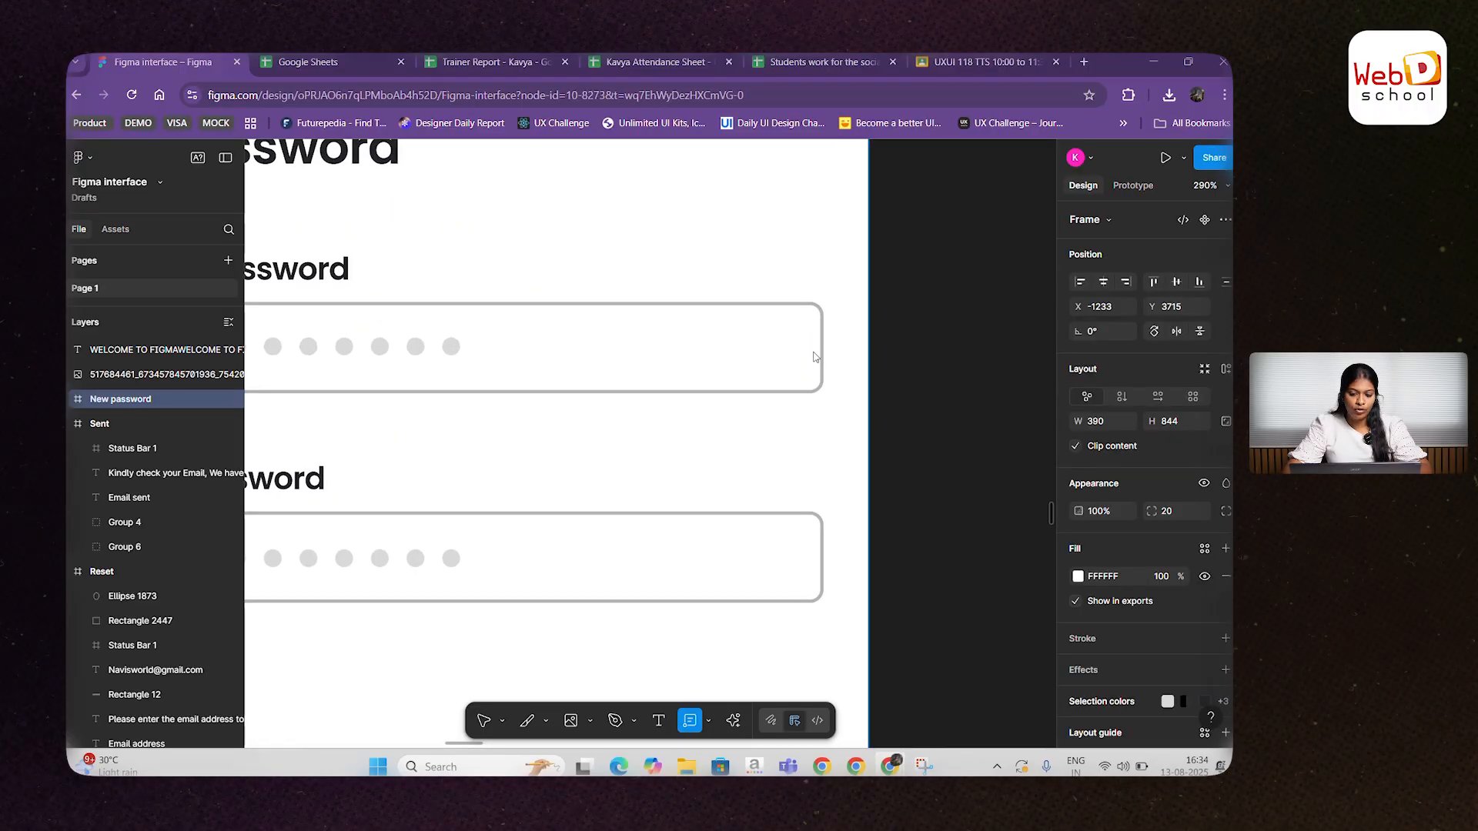
pyautogui.click(822, 368)
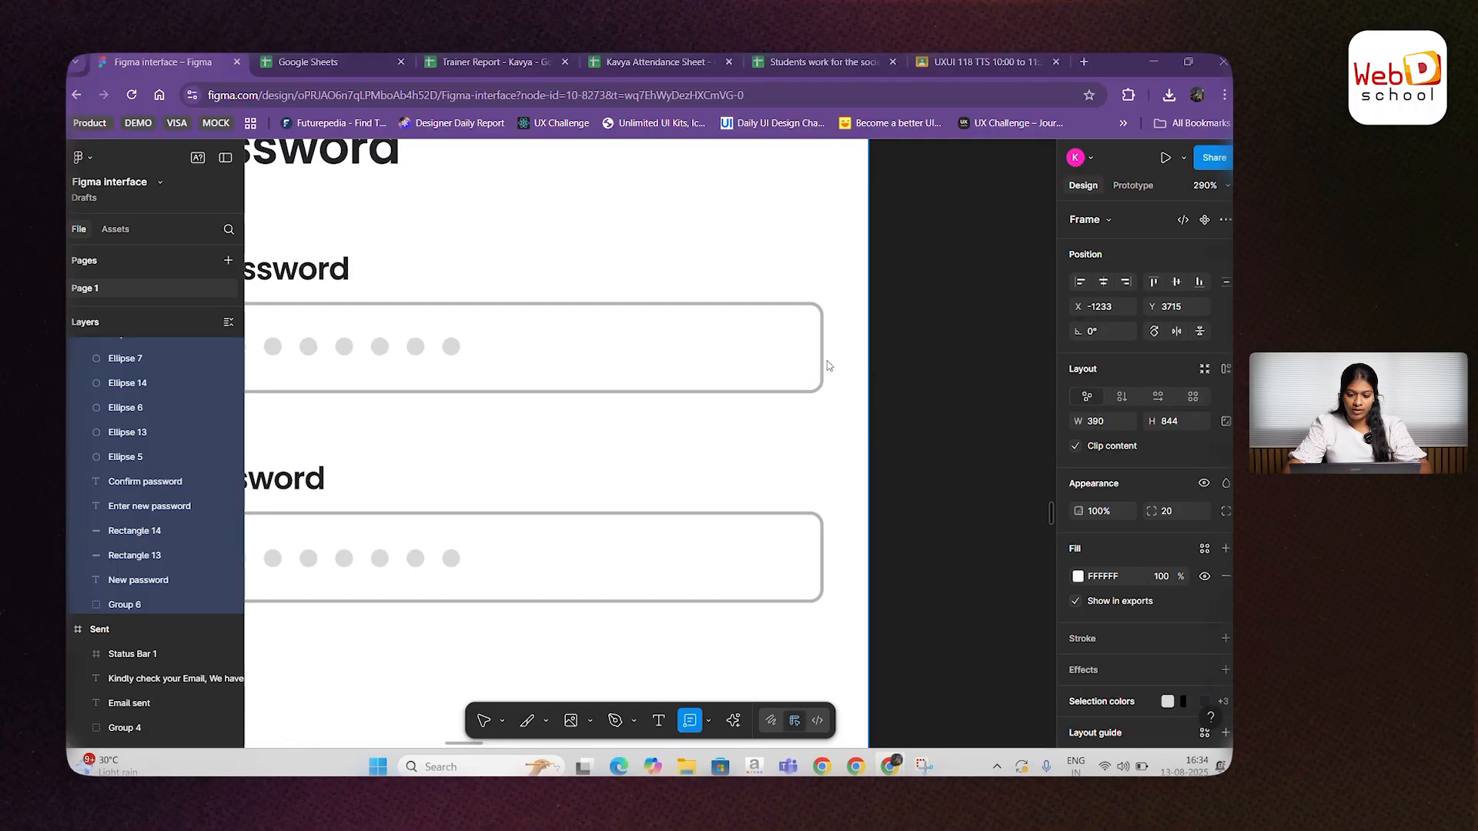
pyautogui.click(911, 325)
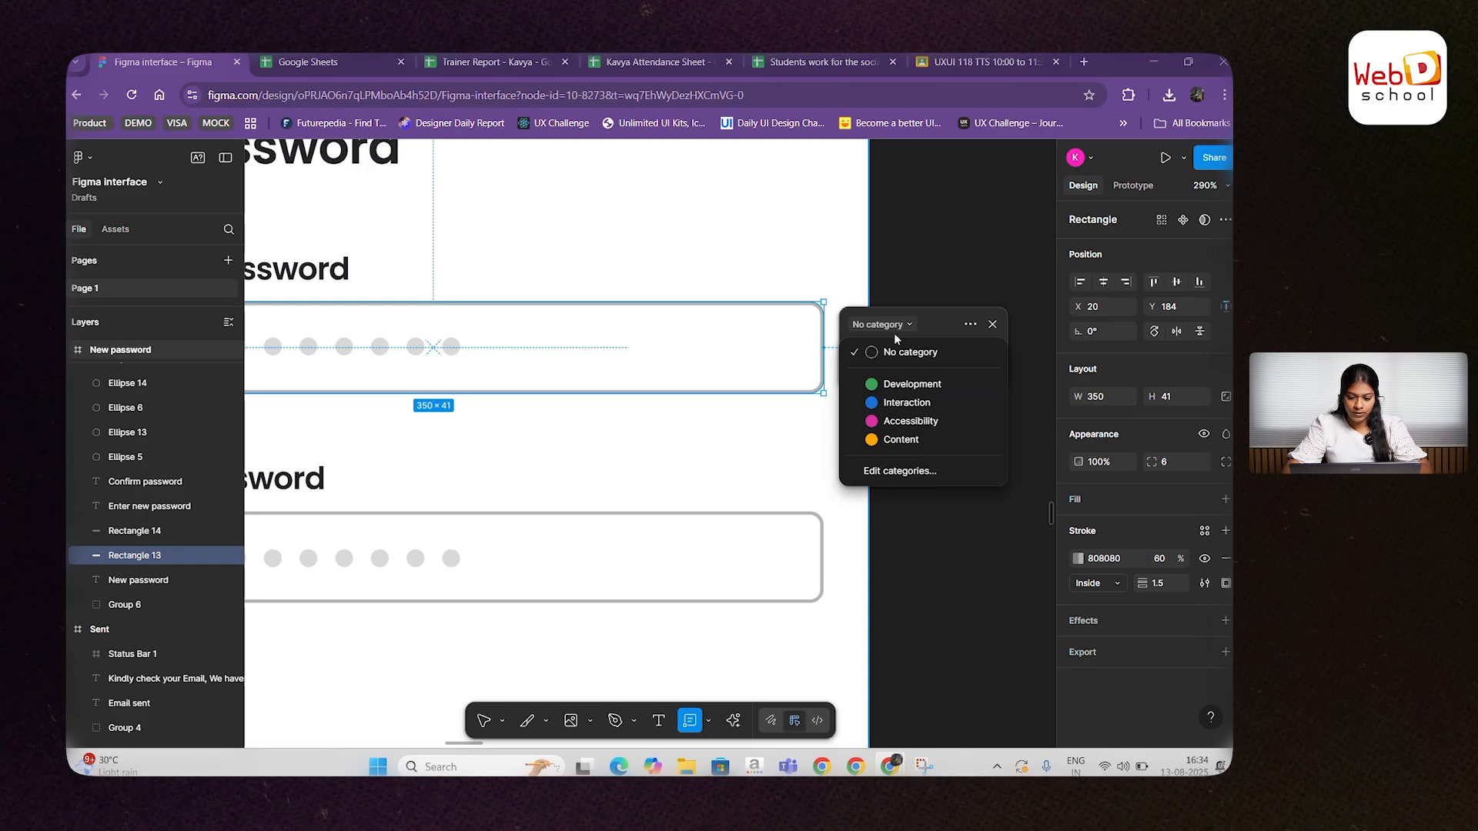
pyautogui.click(898, 383)
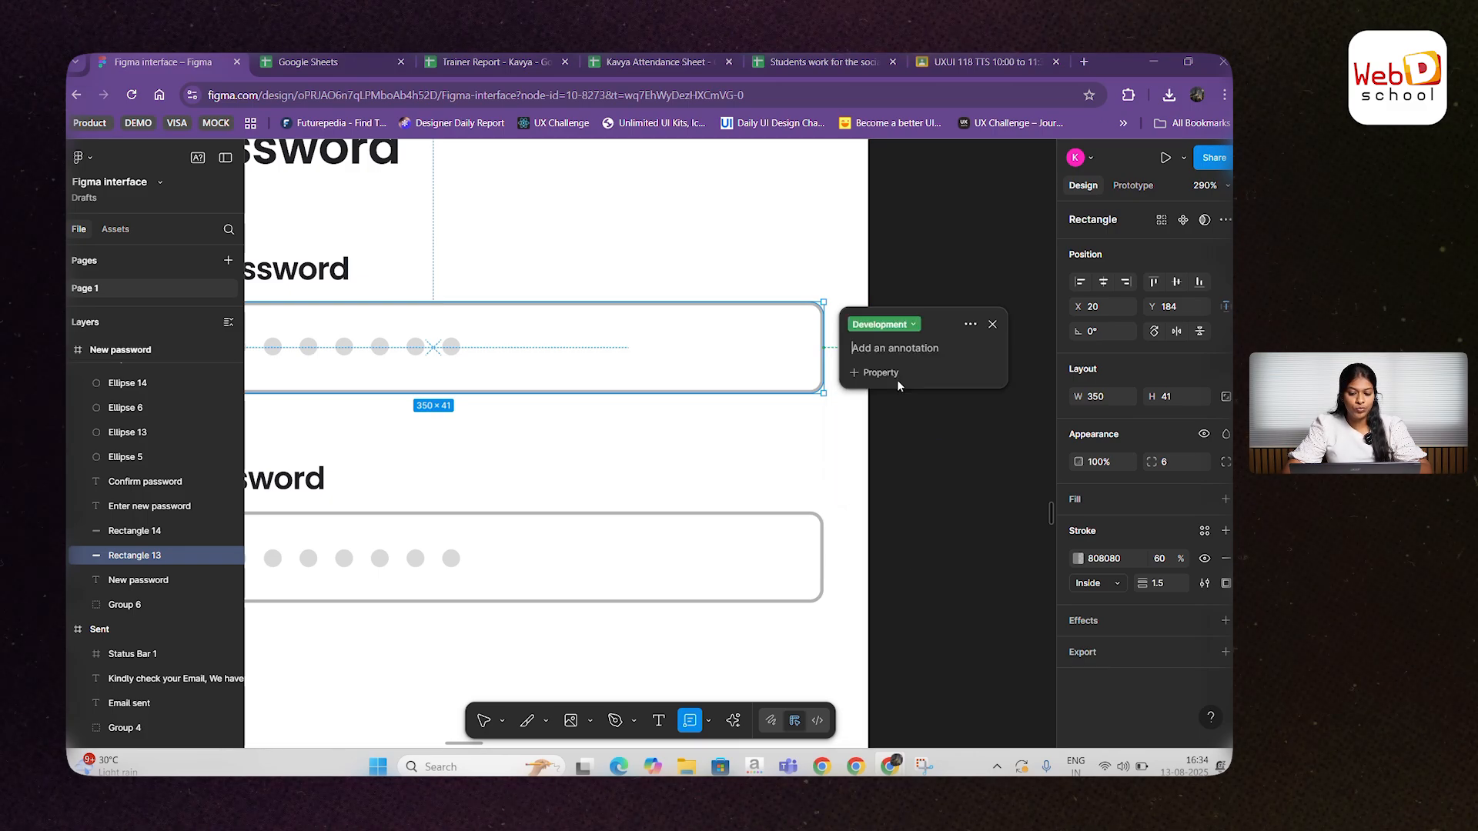
# Step: Look through the annotation categories and their editor, and keep Development as the annotation's category
pyautogui.click(884, 324)
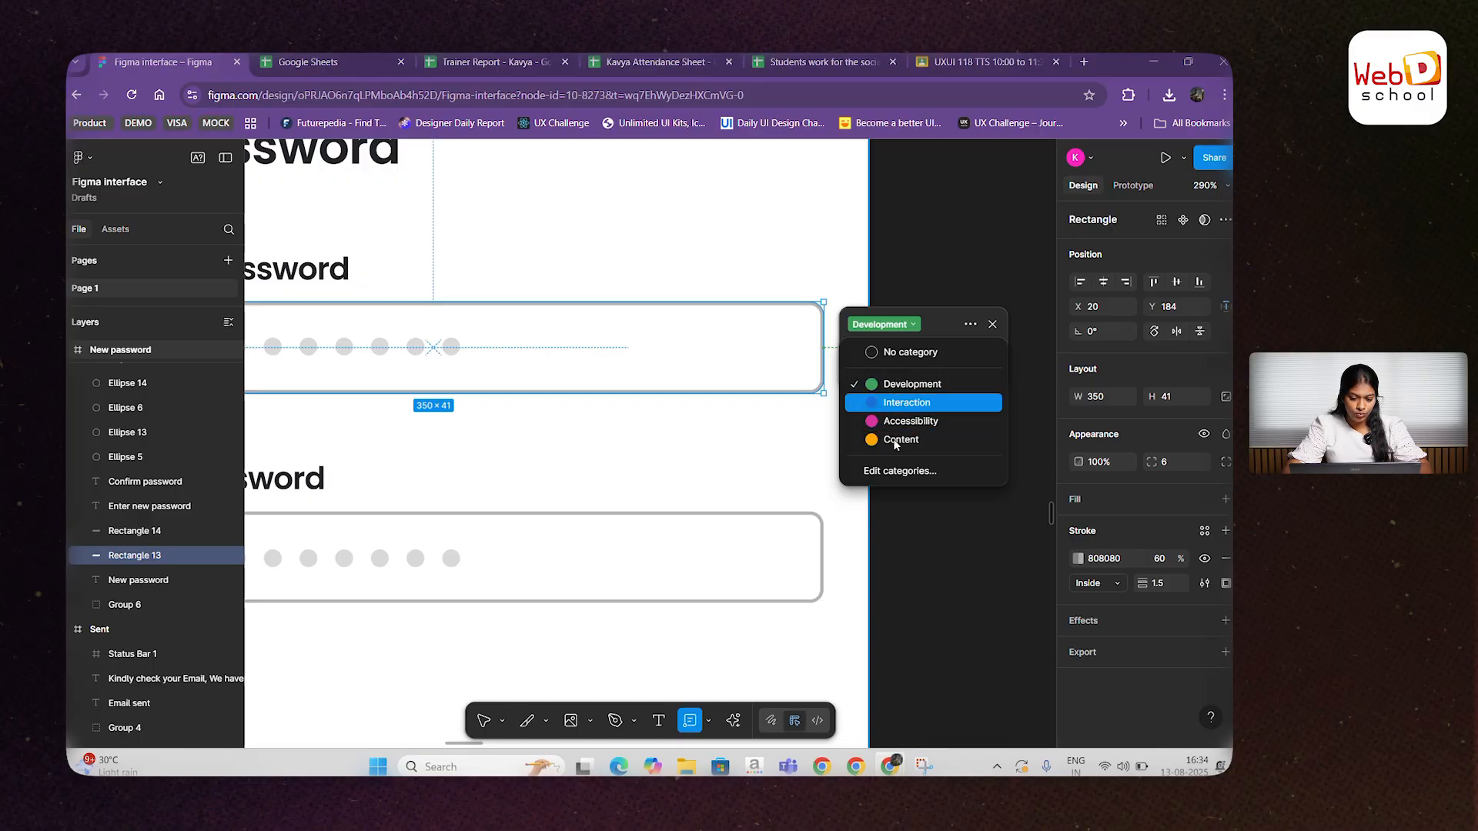
pyautogui.click(890, 470)
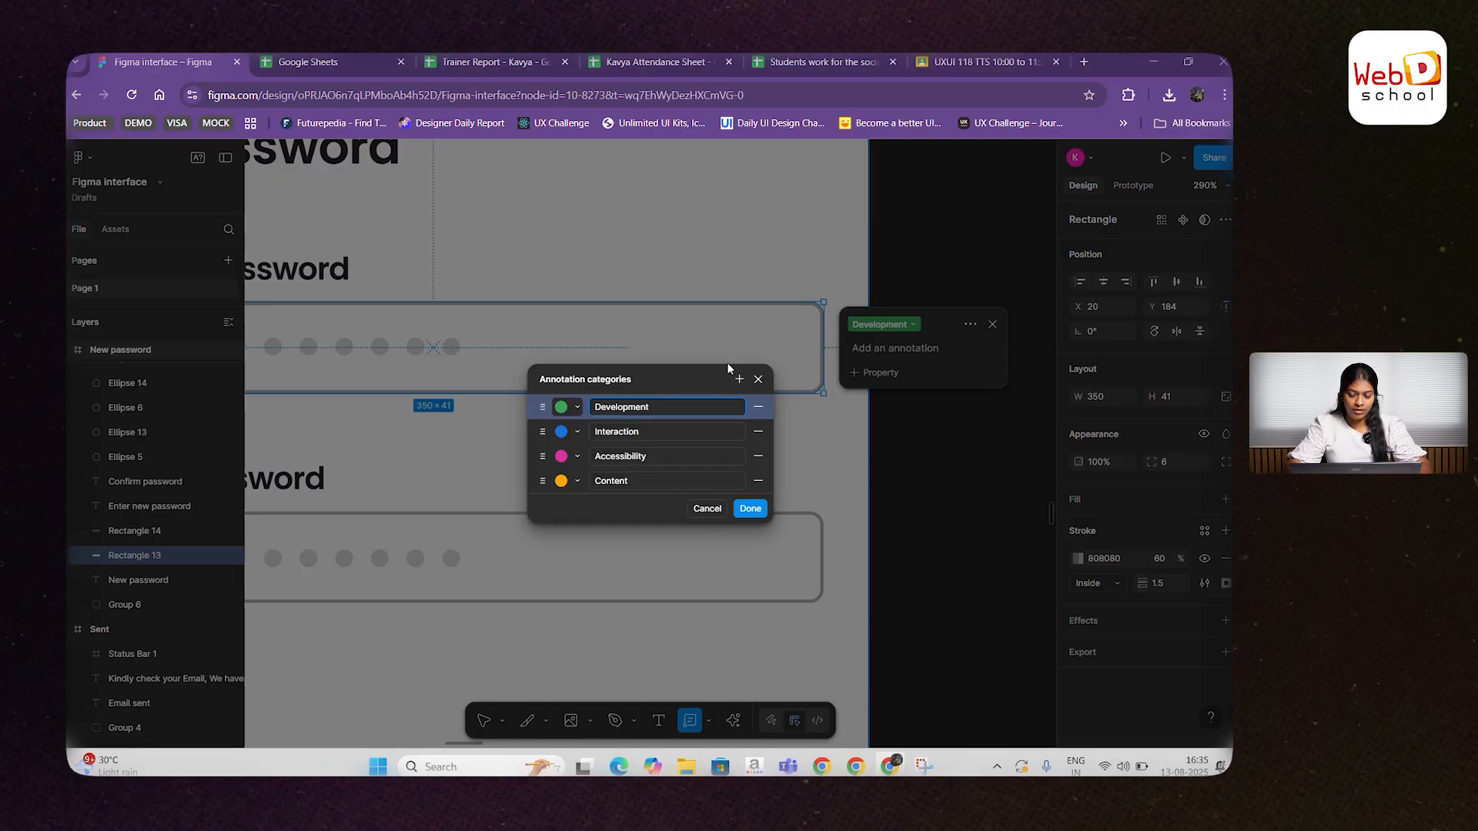
pyautogui.click(759, 510)
pyautogui.click(912, 324)
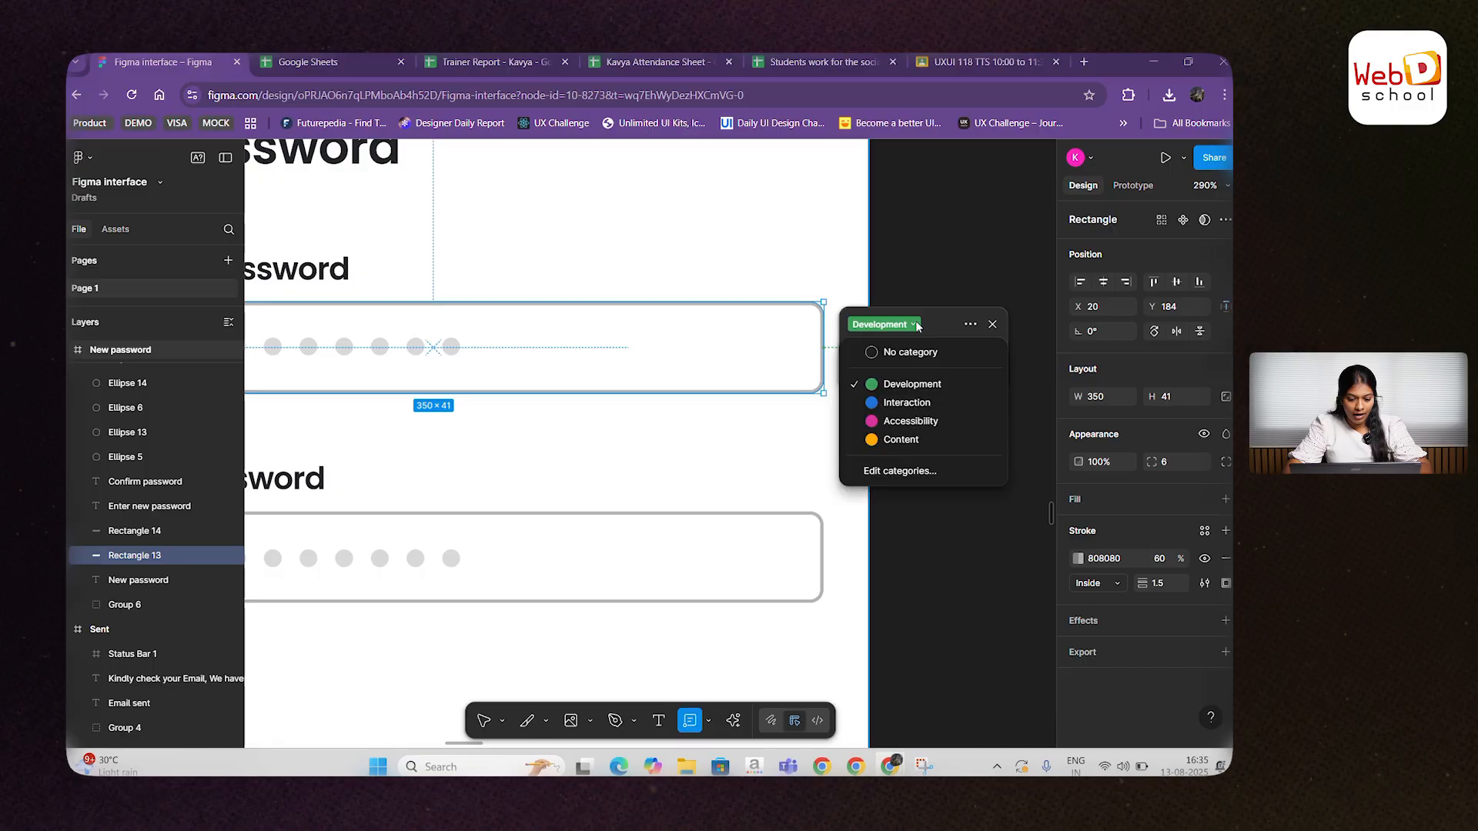
pyautogui.click(881, 385)
# Step: View the properties that can be attached to the Development annotation, and close the annotation without adding one
pyautogui.click(860, 376)
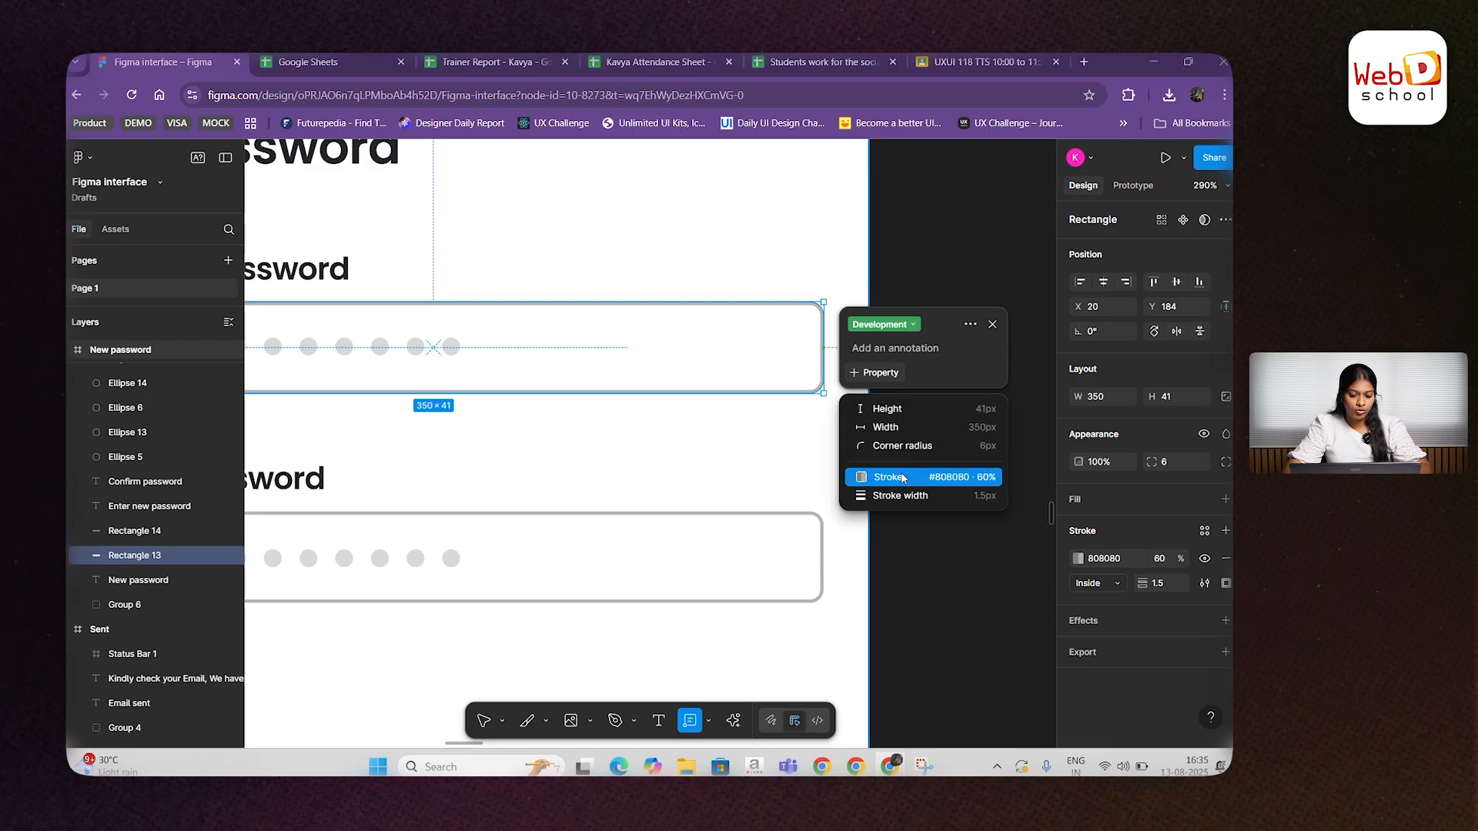
pyautogui.click(992, 324)
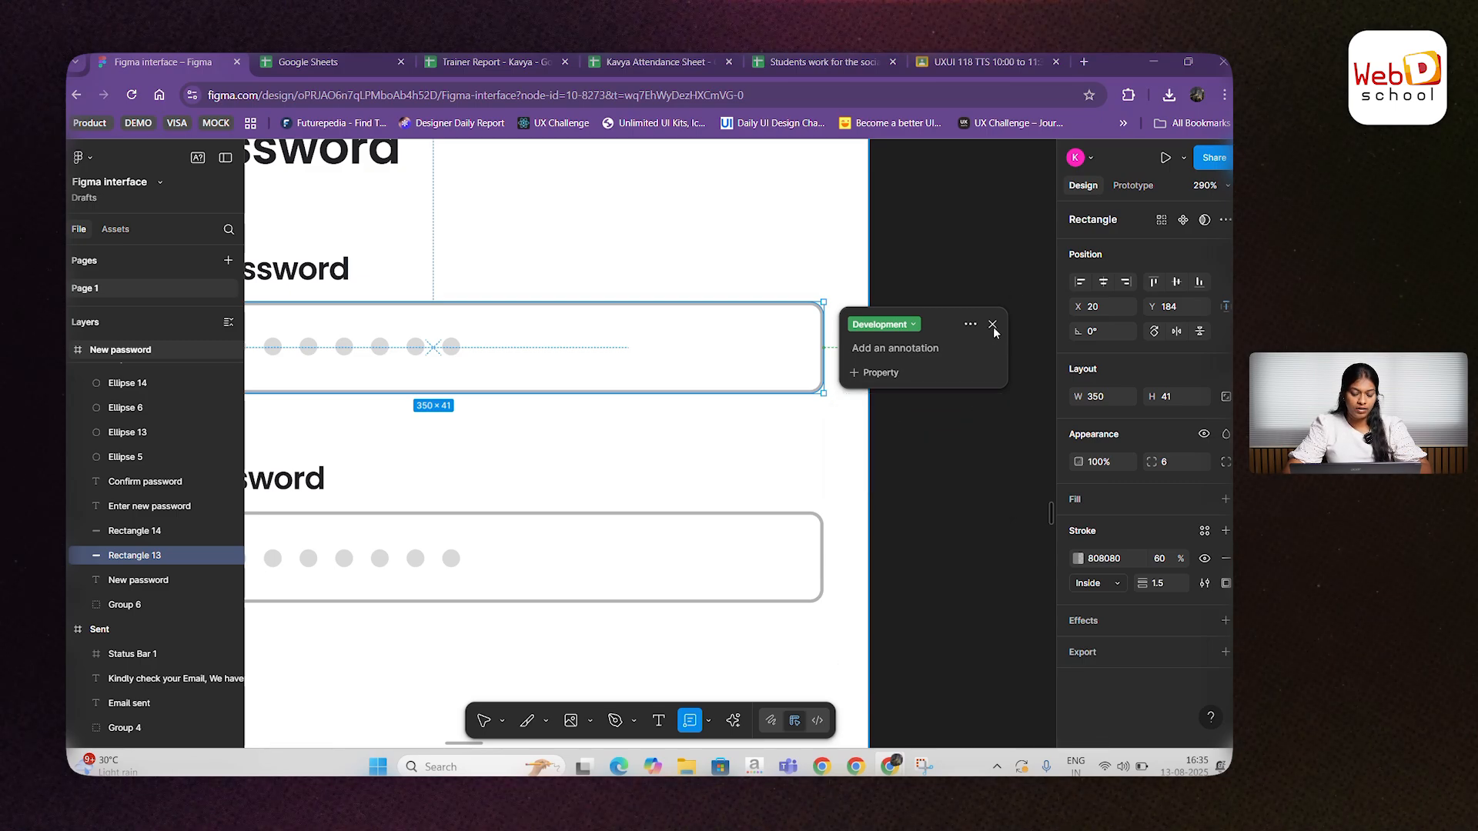
pyautogui.click(991, 324)
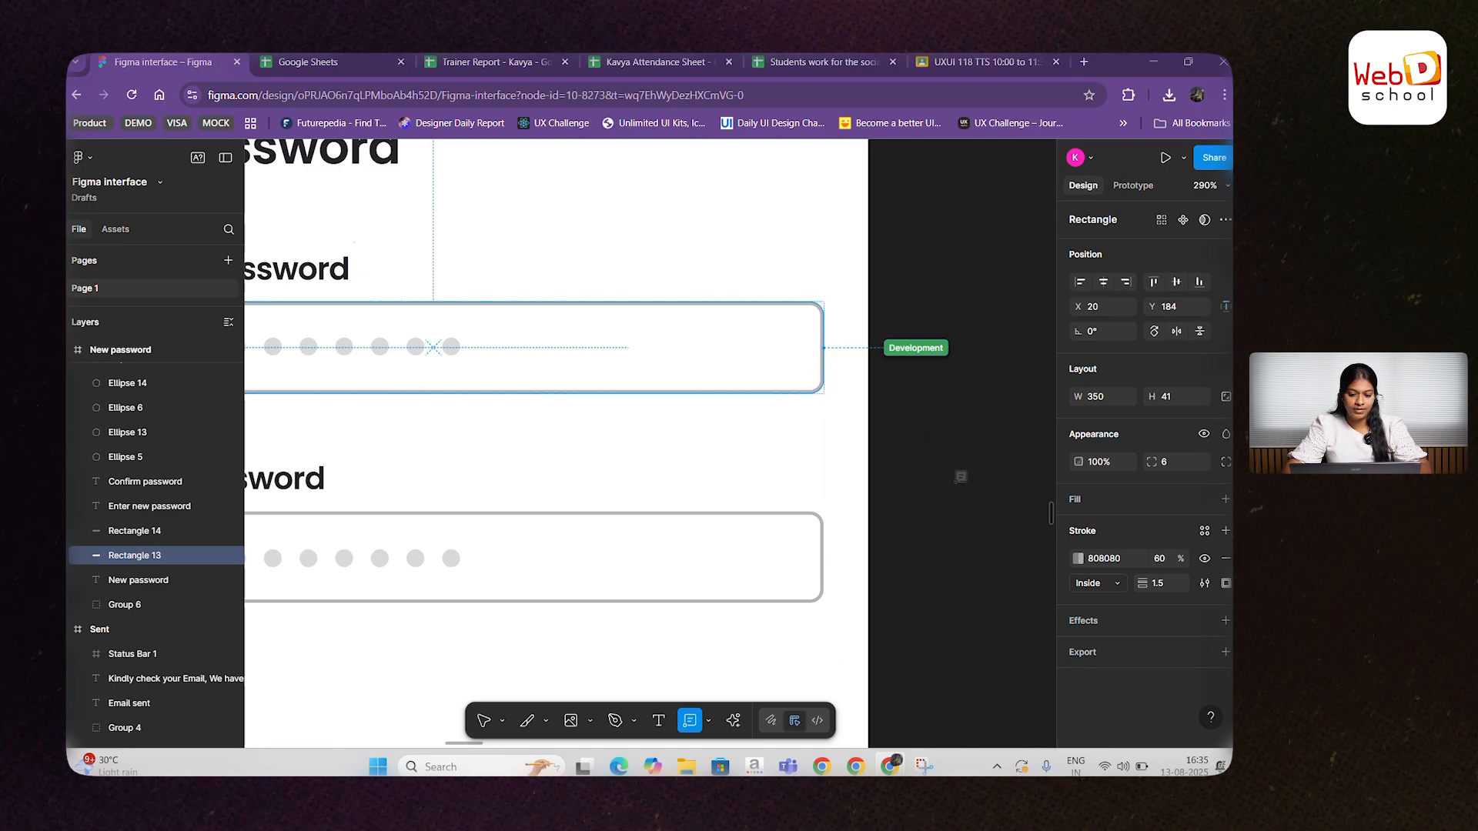
pyautogui.scroll(-5, 823, 501)
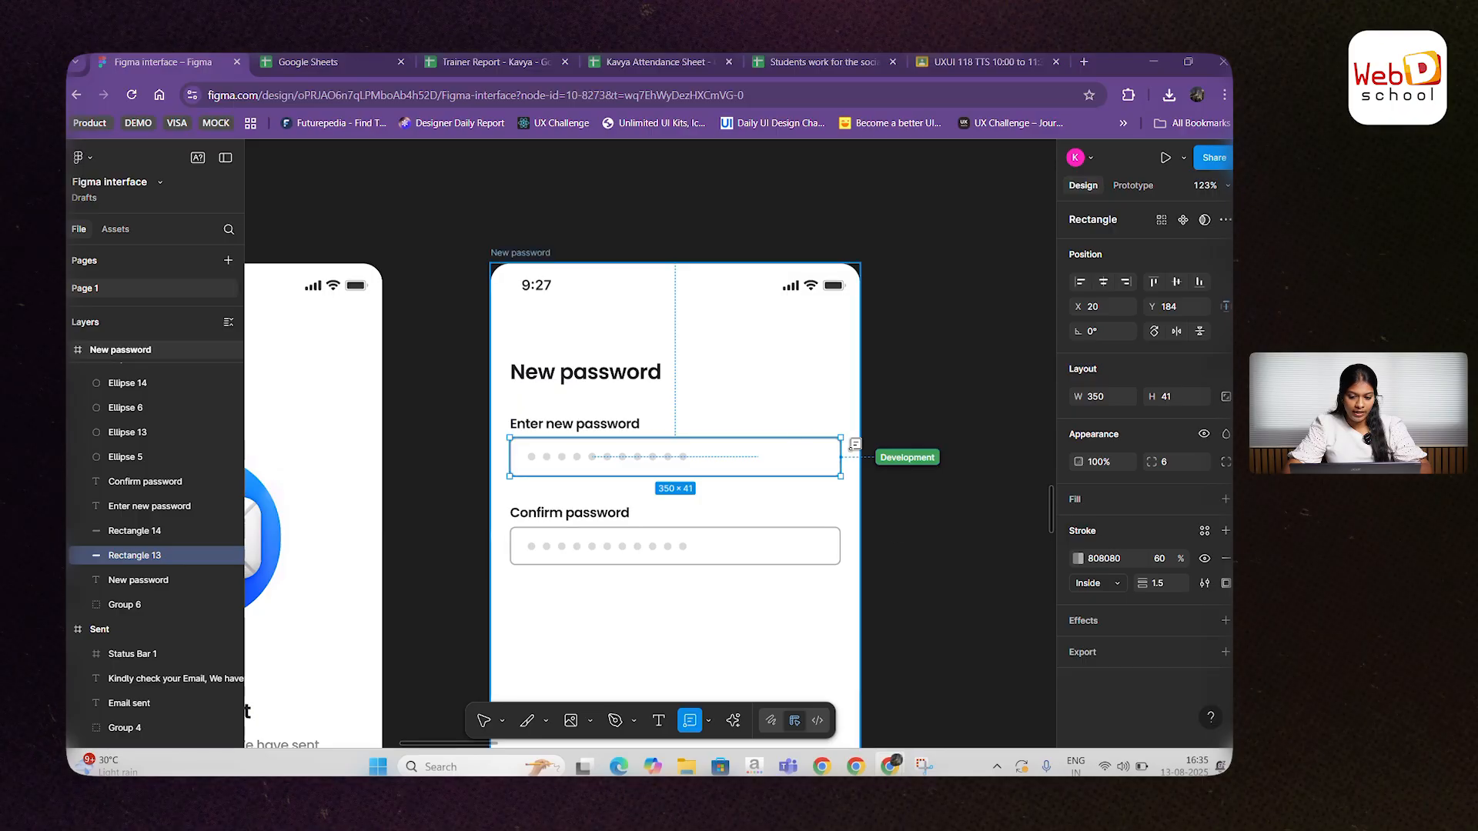
pyautogui.scroll(-4, 902, 487)
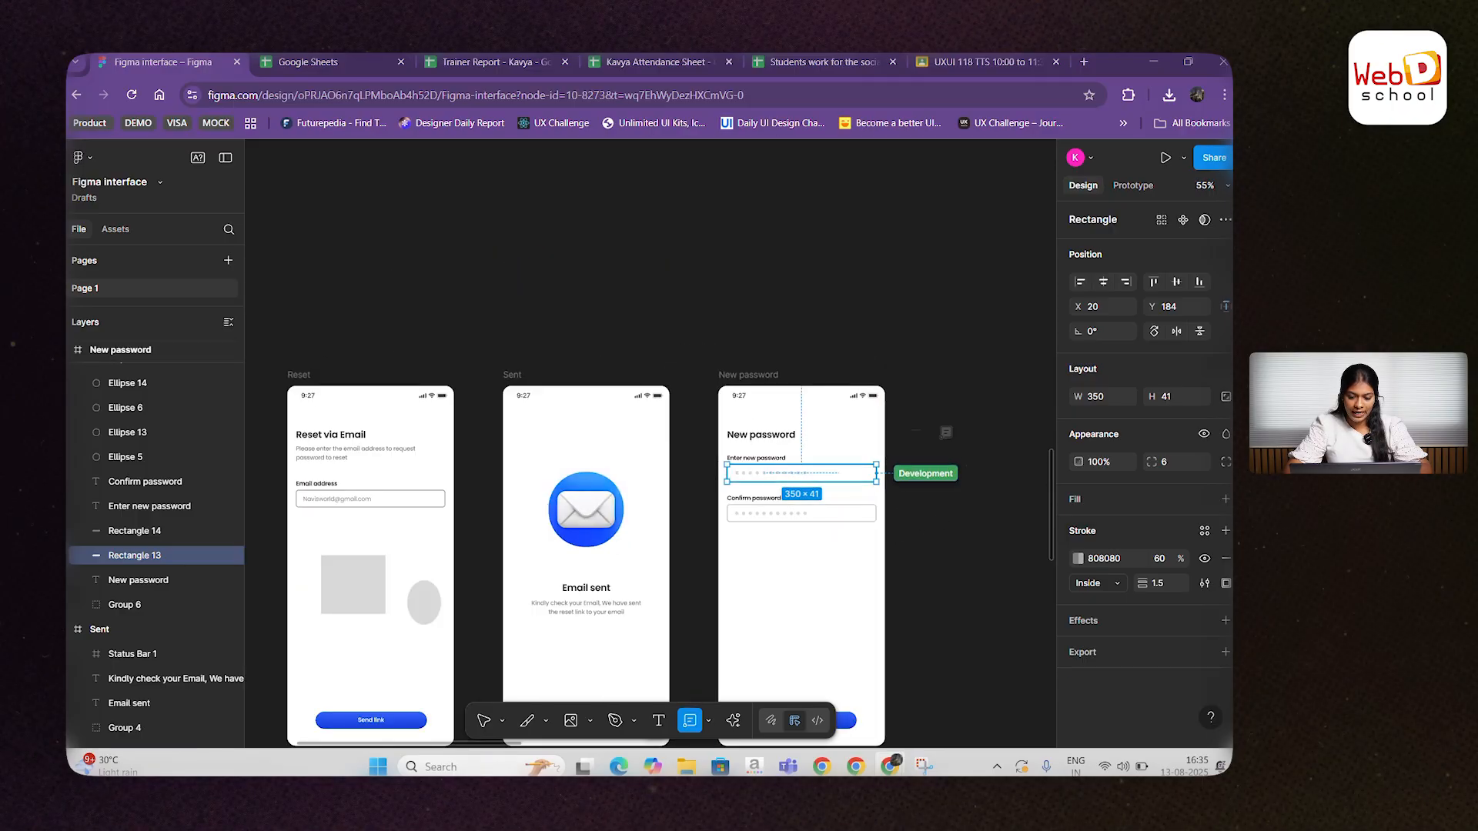
pyautogui.scroll(5, 732, 411)
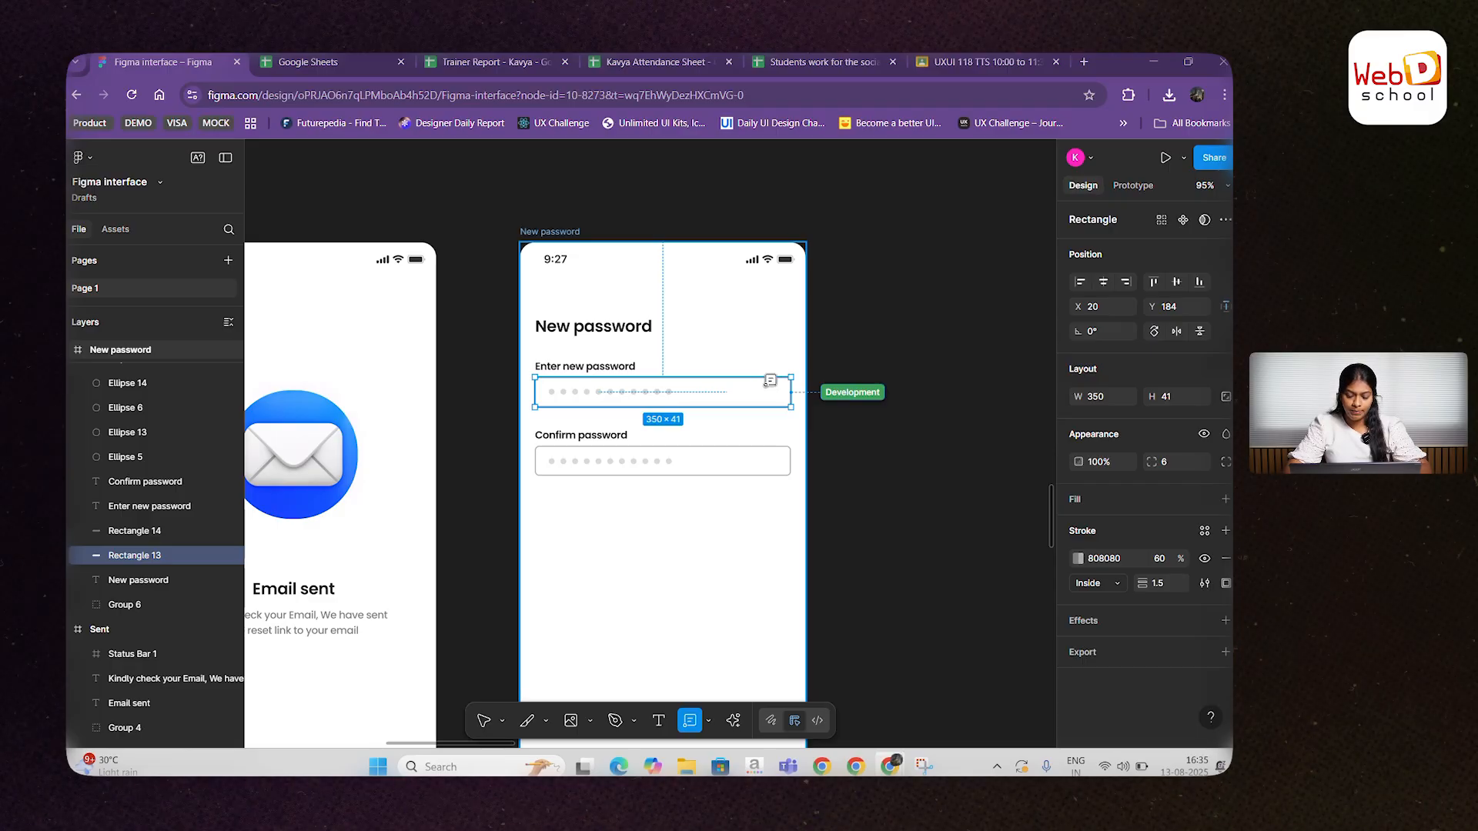
pyautogui.scroll(3, 821, 380)
pyautogui.scroll(-5, 820, 380)
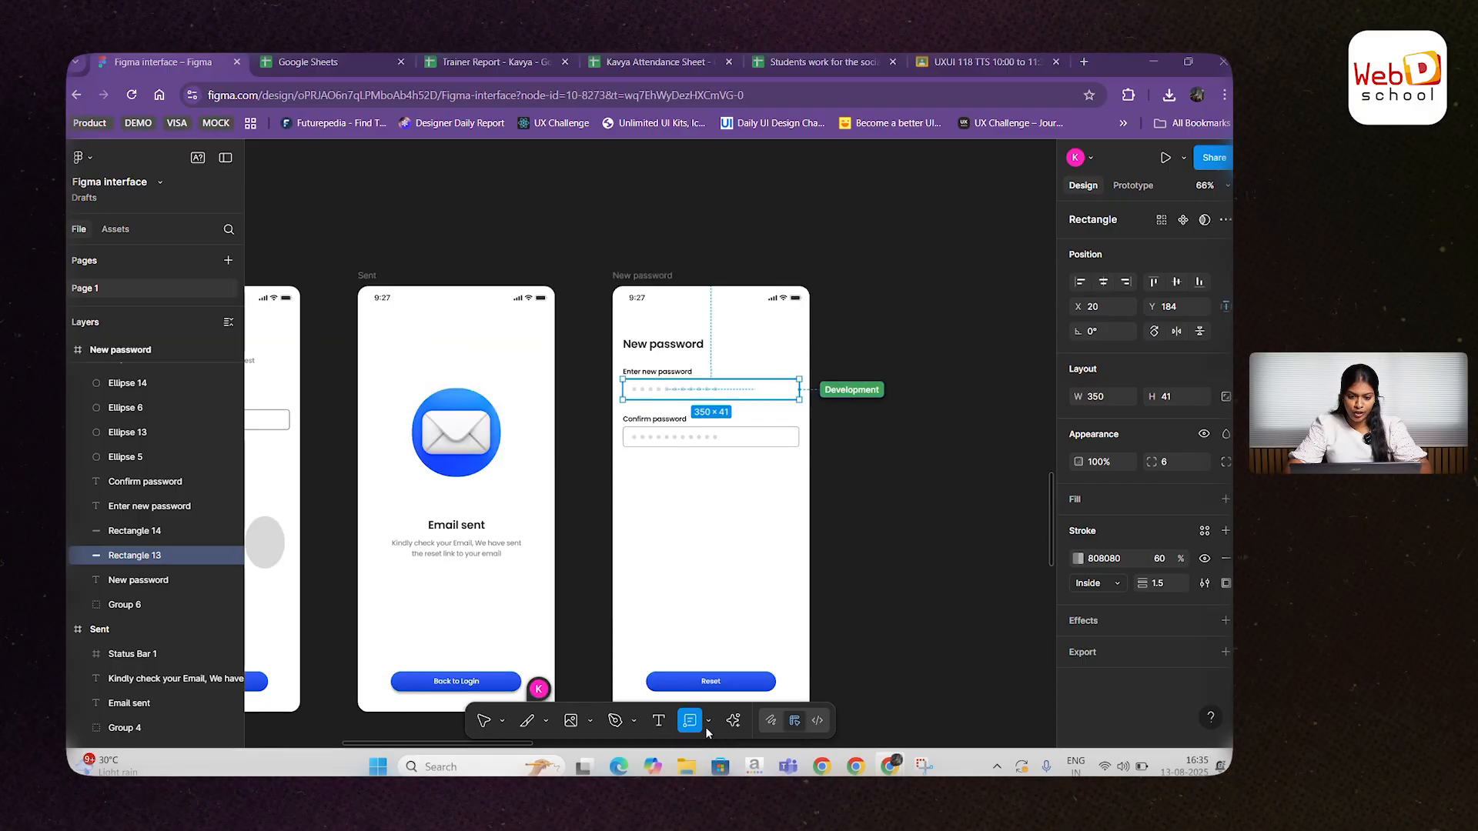
# Step: Add a height measurement to the second dot in the Confirm password field with the Measurement tool
pyautogui.click(709, 720)
pyautogui.click(776, 689)
pyautogui.scroll(5, 696, 442)
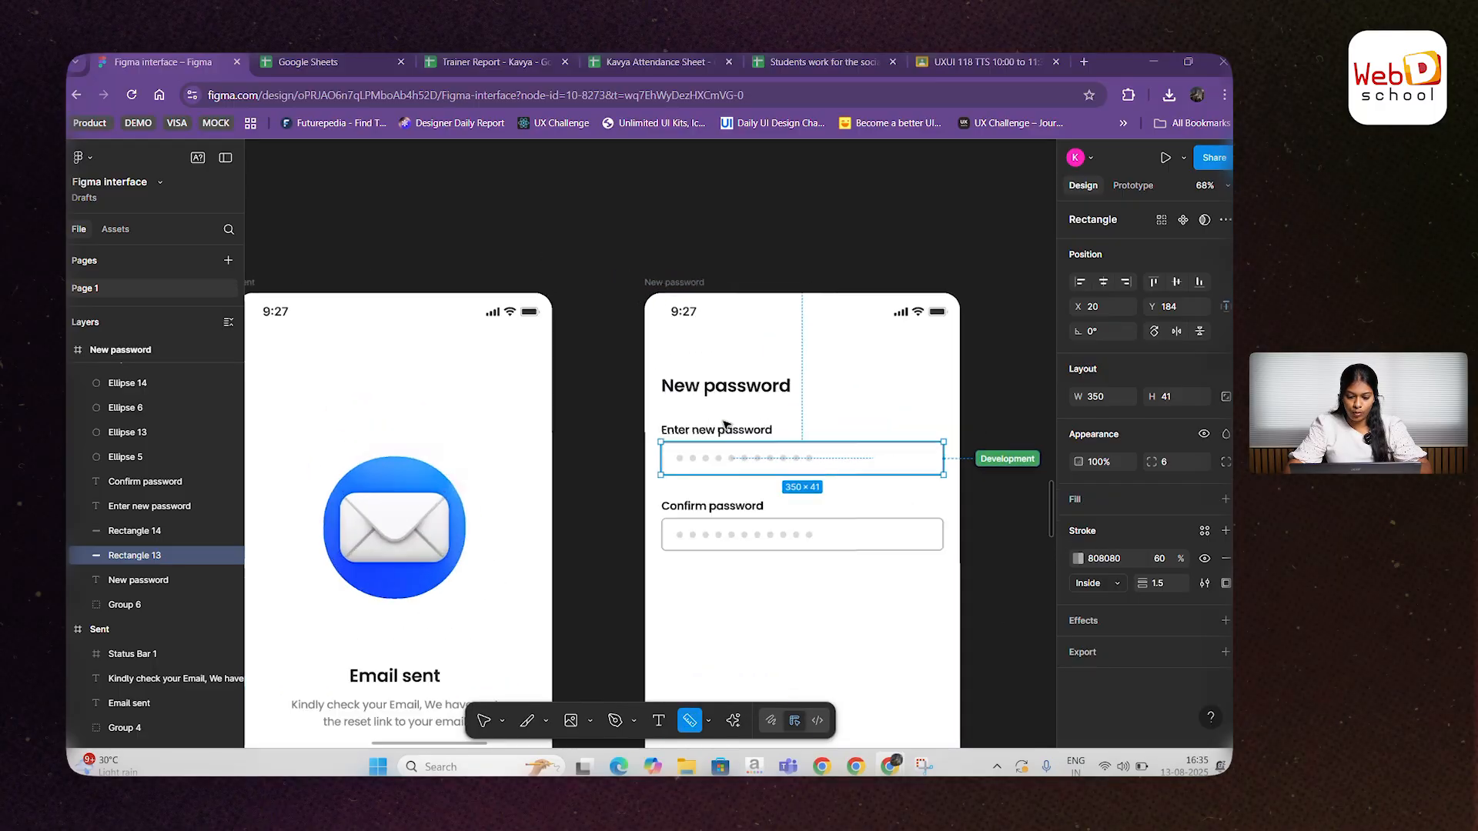
pyautogui.scroll(8, 565, 436)
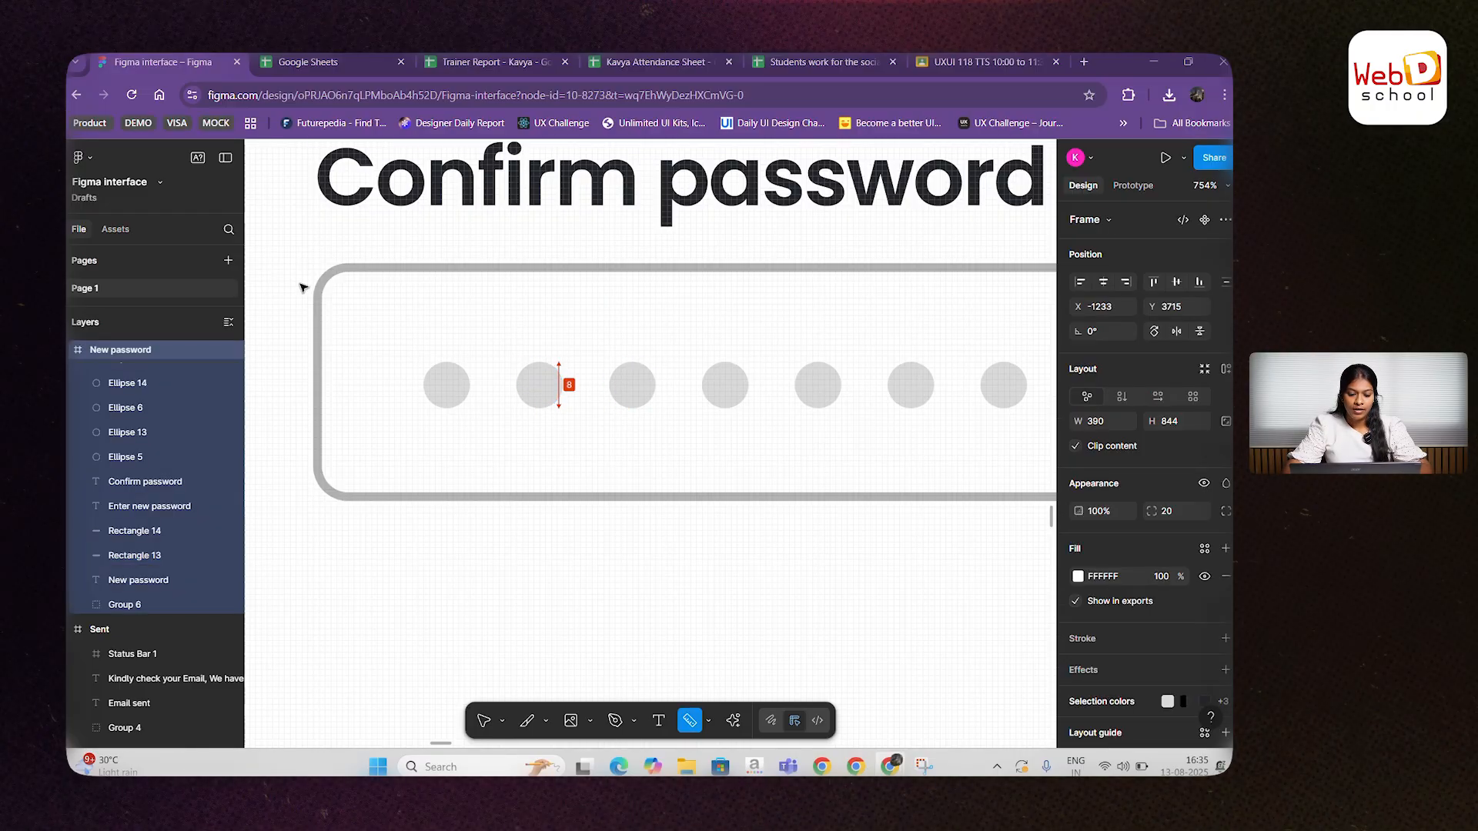
pyautogui.click(345, 273)
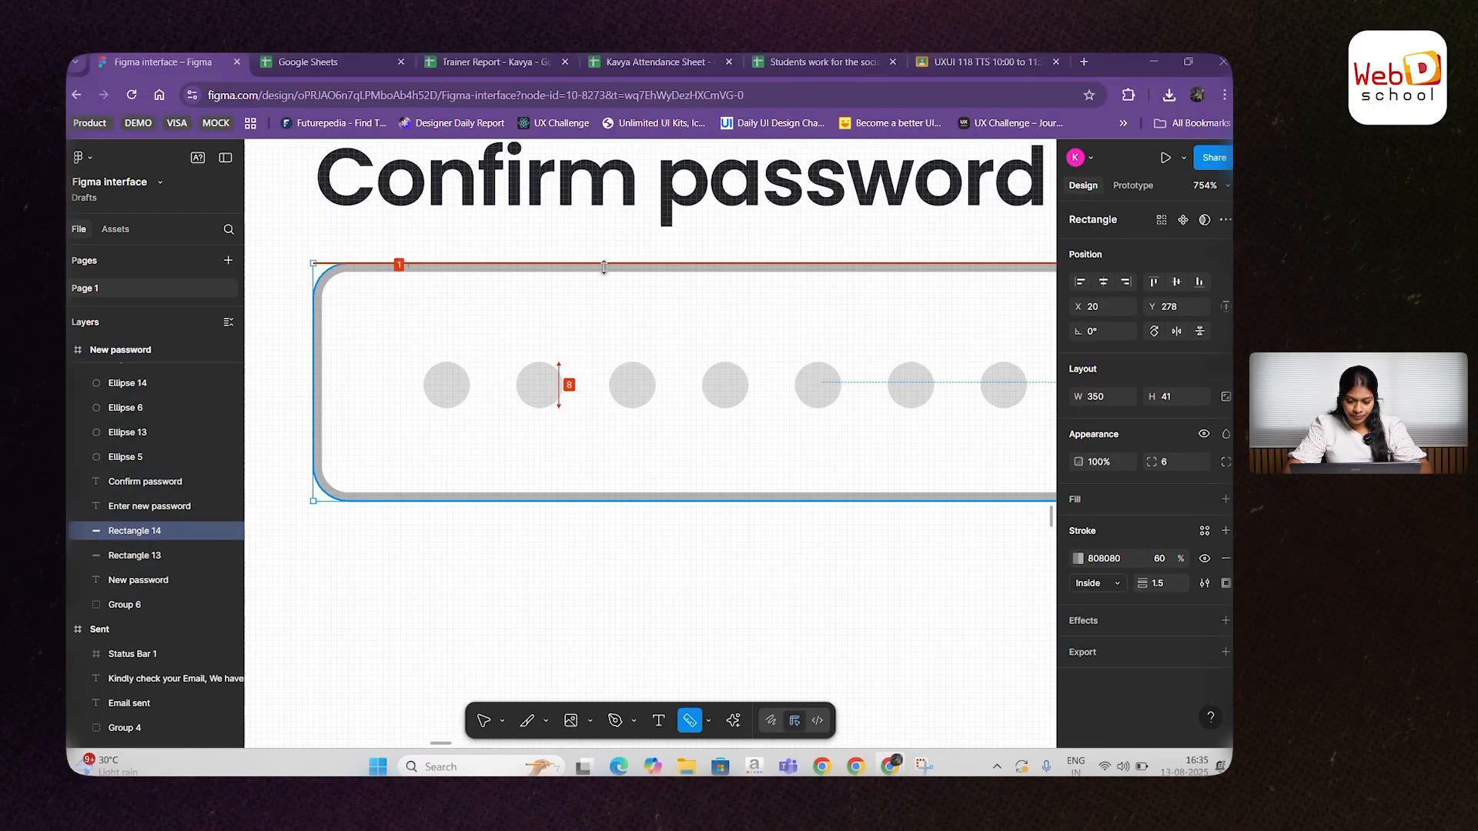
pyautogui.scroll(-3, 650, 268)
pyautogui.hscroll(3, 808, 377)
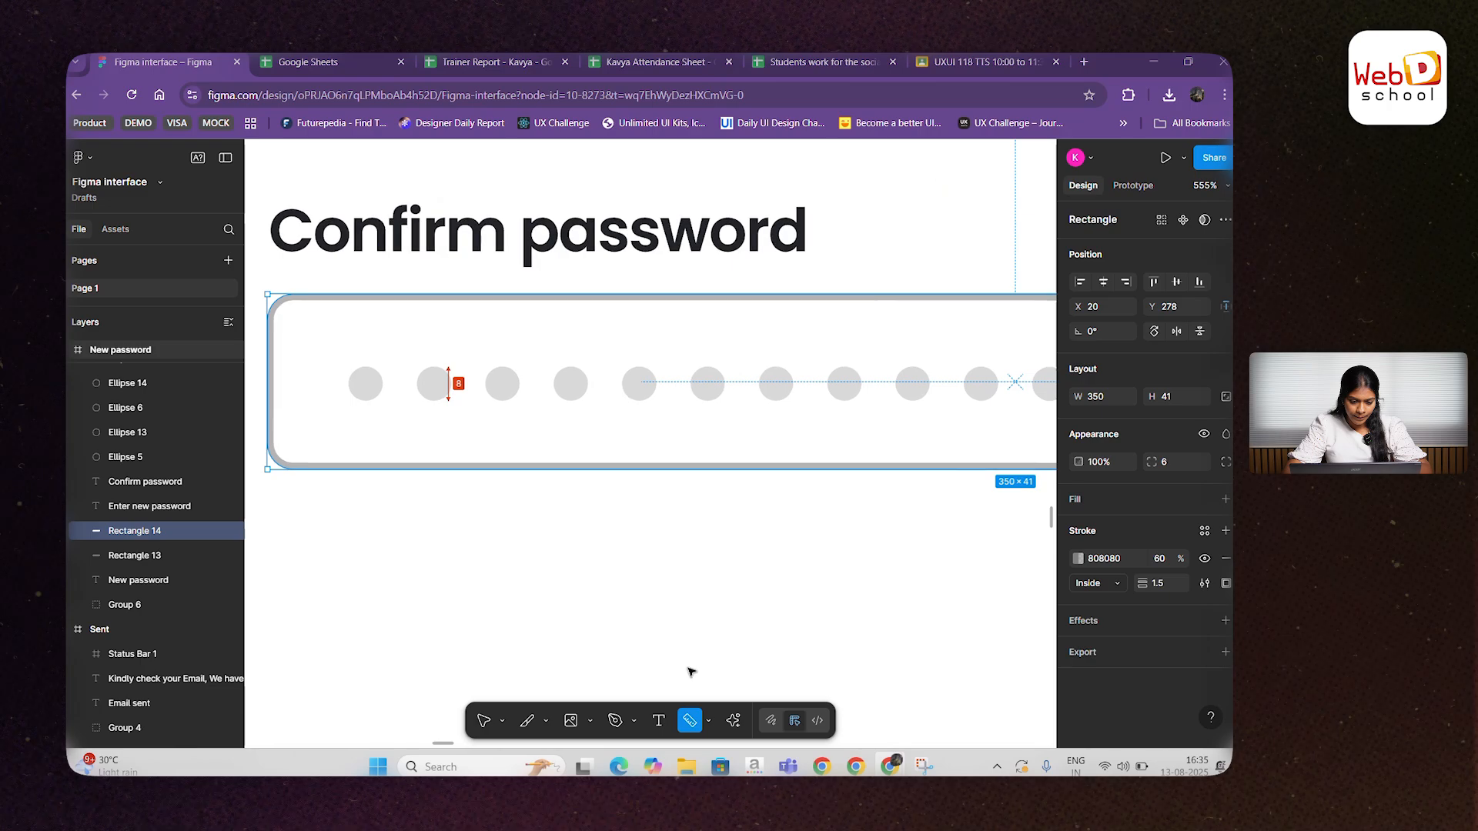
# Step: Try to measure vertically from the lower edge of the Confirm password field's rectangle
pyautogui.click(708, 720)
pyautogui.click(728, 692)
pyautogui.click(574, 499)
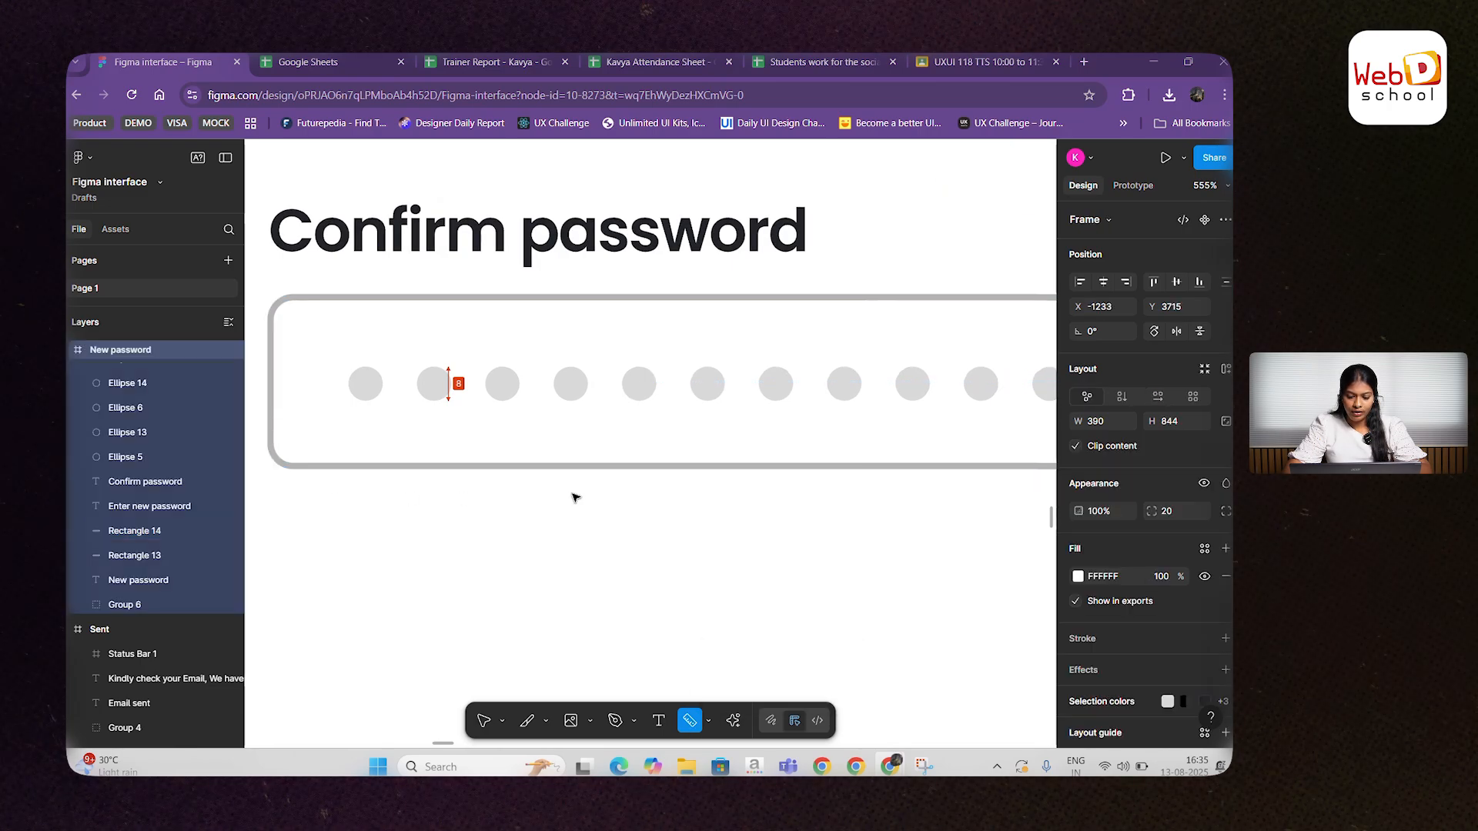
pyautogui.moveTo(588, 470); pyautogui.dragTo(589, 487)
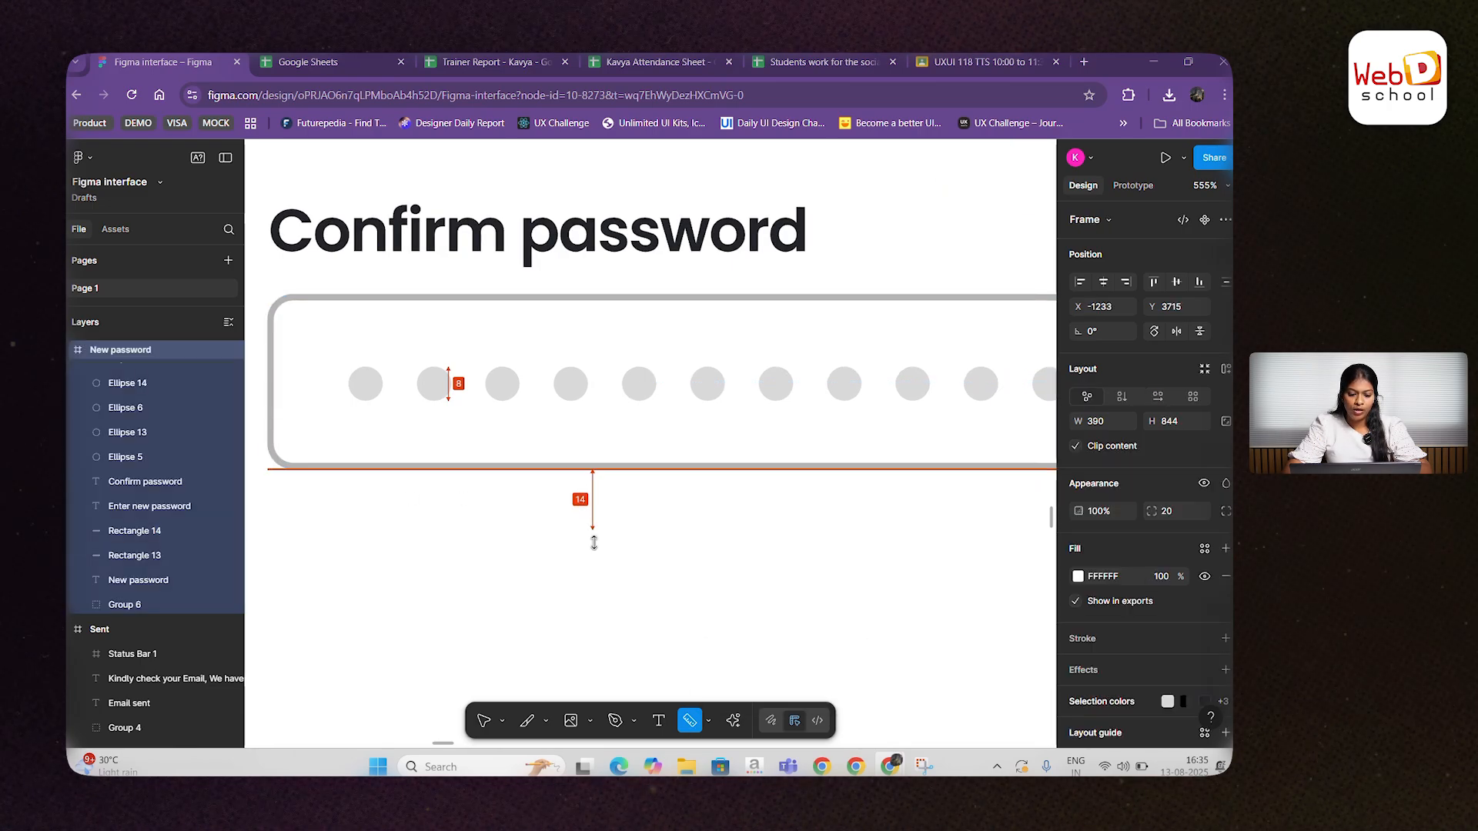
pyautogui.scroll(-3, 574, 521)
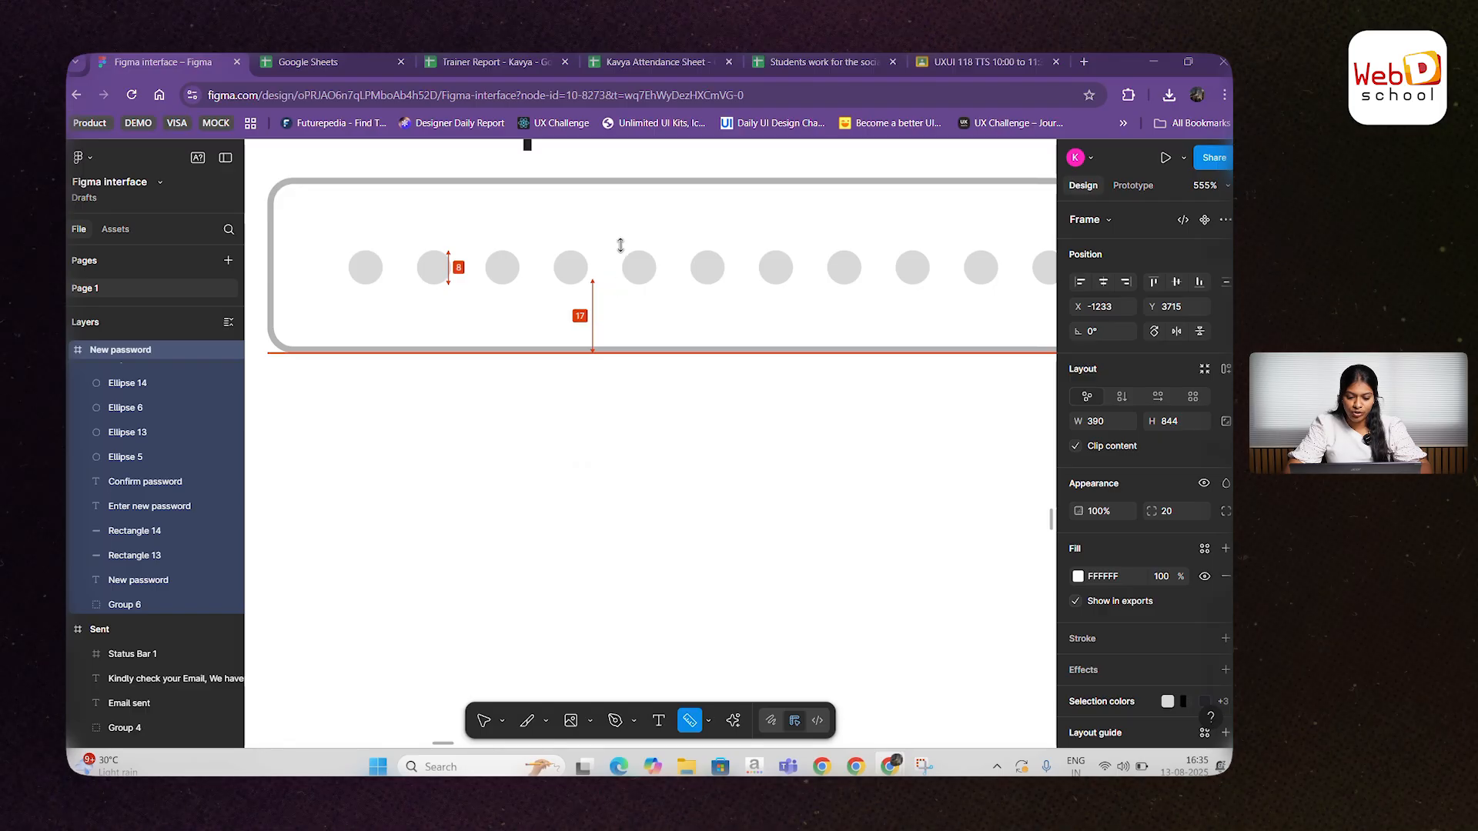
pyautogui.scroll(3, 620, 245)
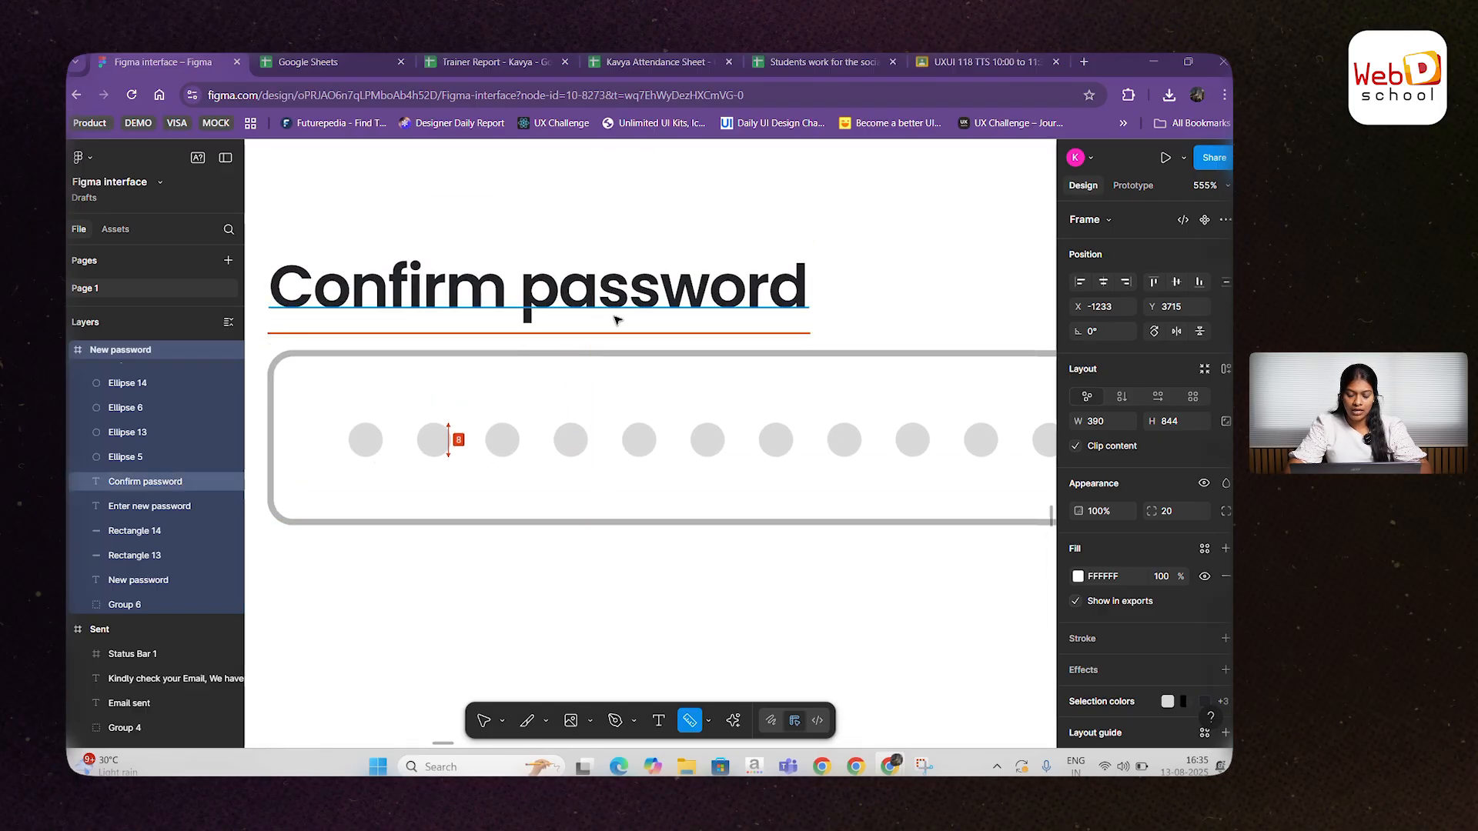
pyautogui.scroll(-5, 616, 320)
pyautogui.click(710, 721)
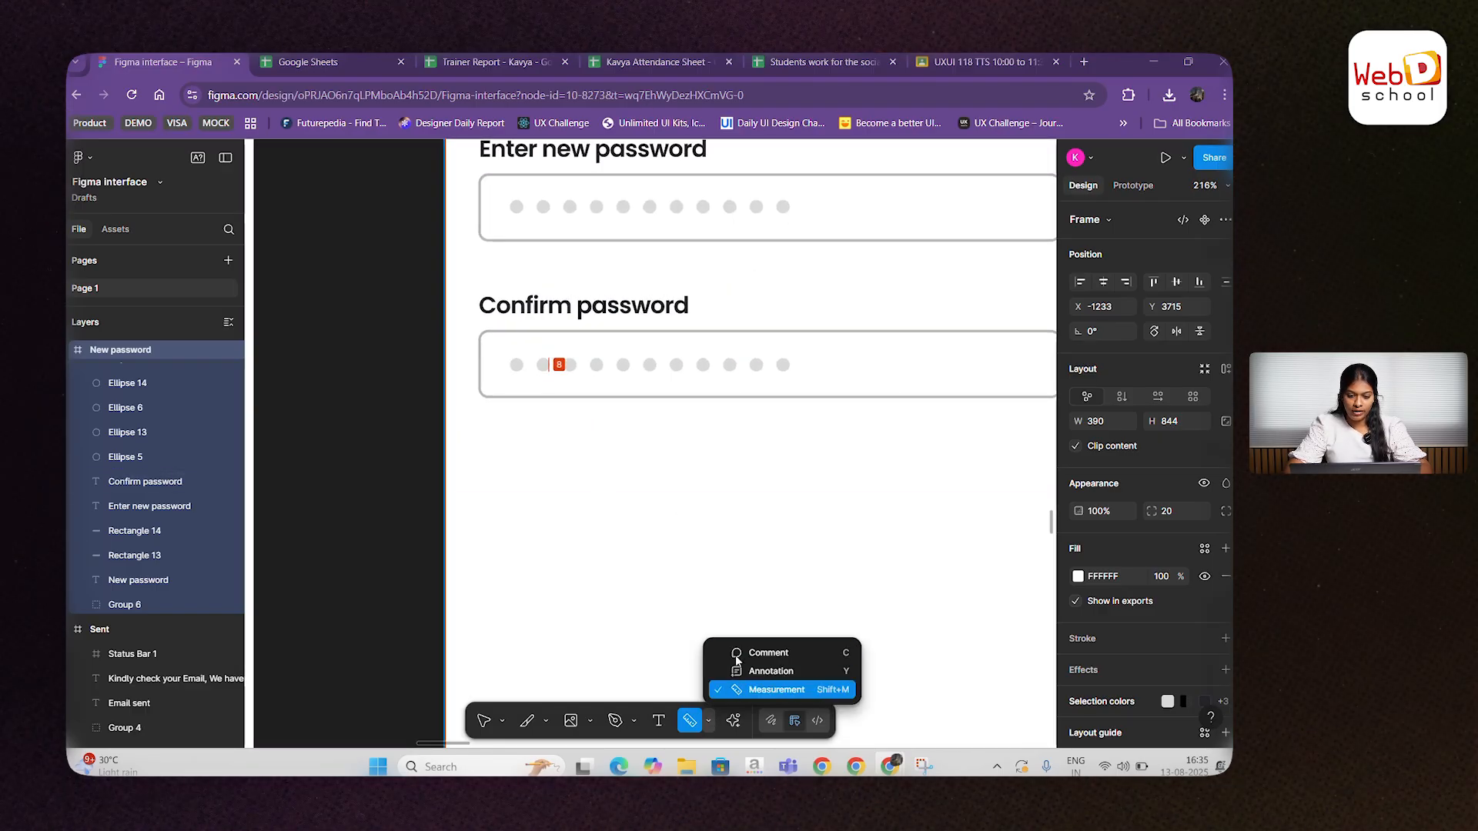
pyautogui.click(708, 715)
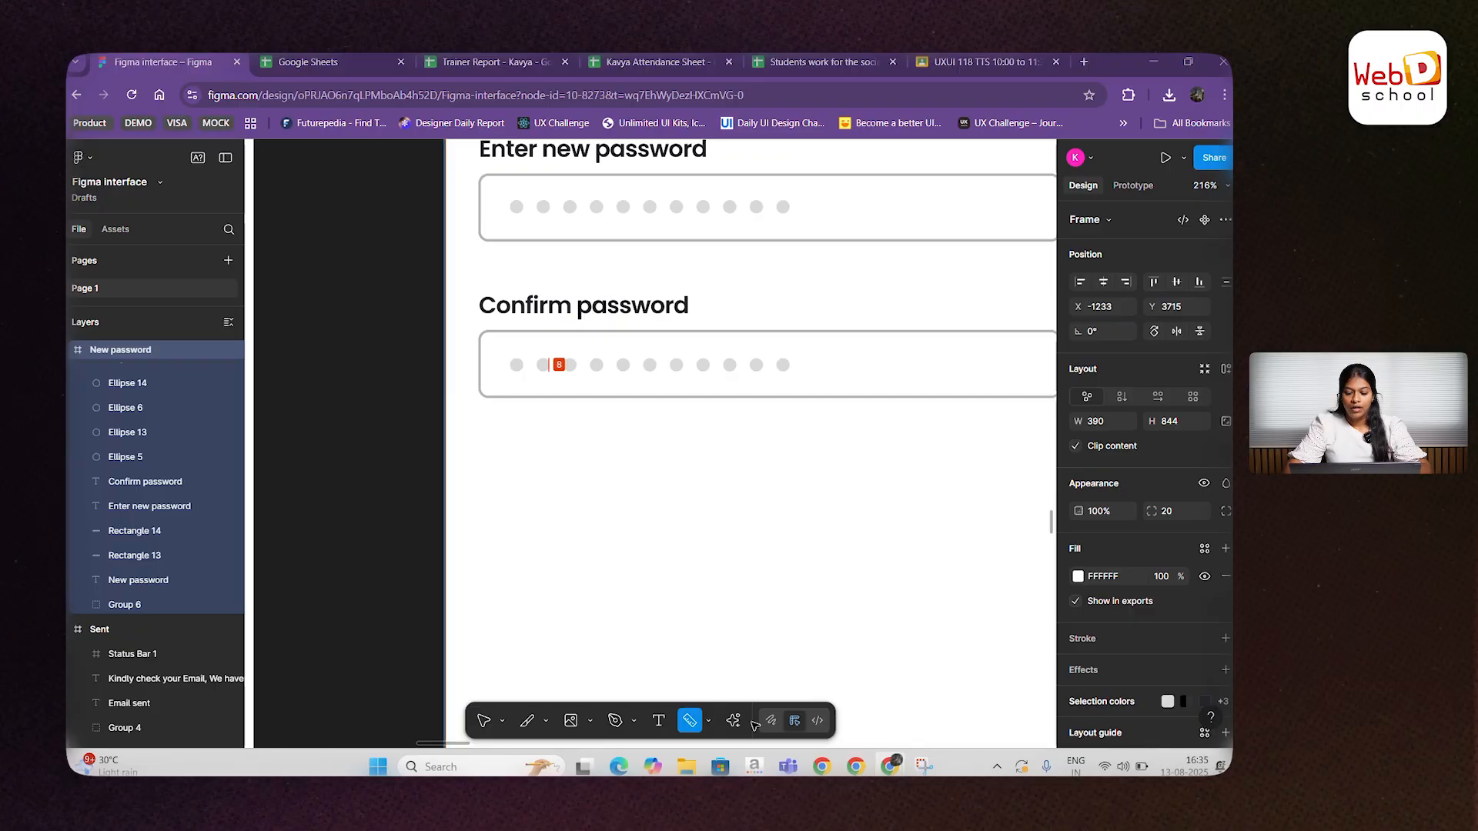
# Step: Open Actions and look through the recent and suggested actions, including the AI ones
pyautogui.click(732, 724)
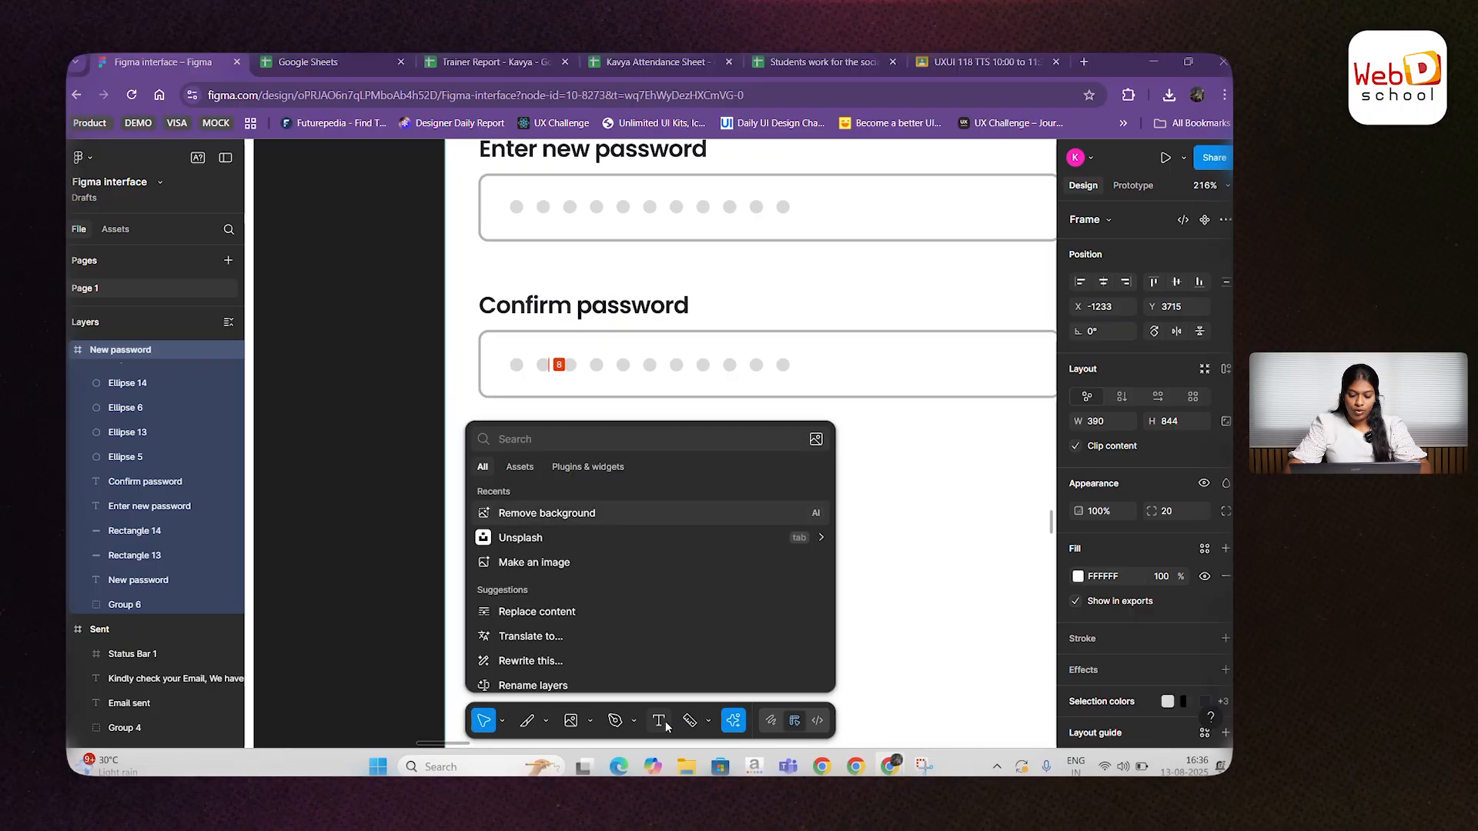
pyautogui.click(659, 720)
pyautogui.click(709, 720)
pyautogui.click(734, 722)
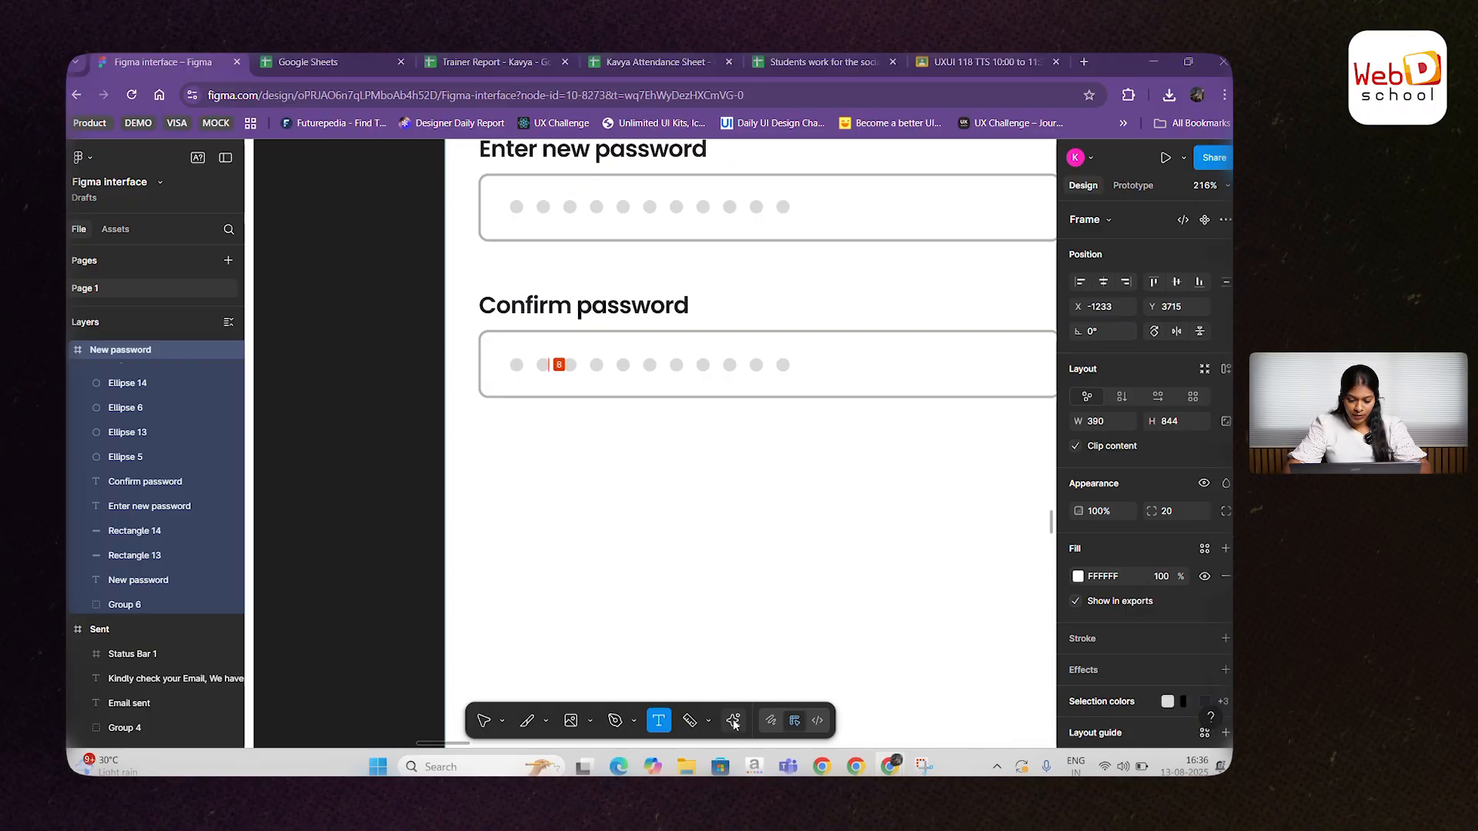
pyautogui.click(734, 721)
pyautogui.scroll(-1, 518, 549)
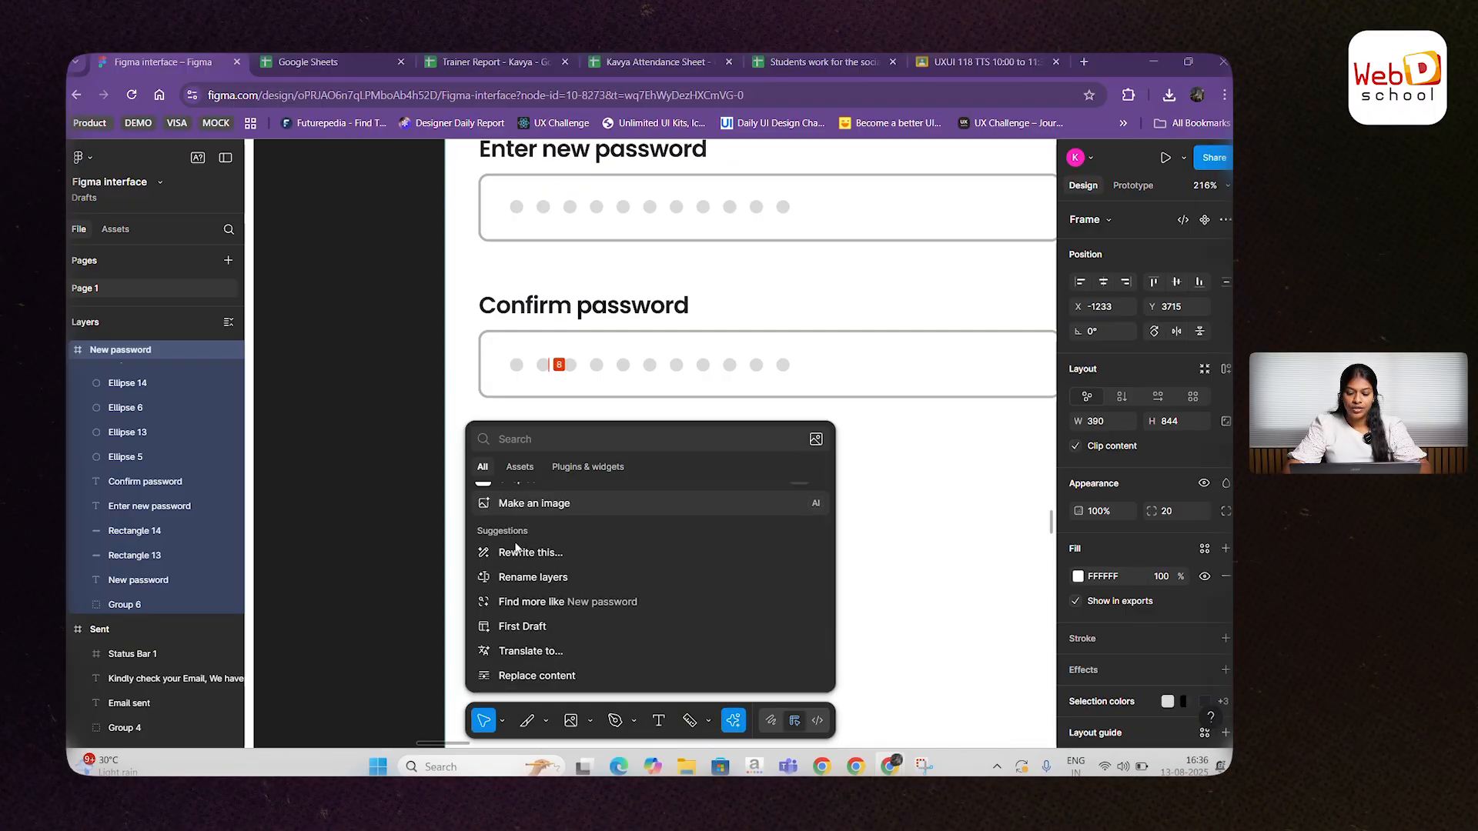
pyautogui.scroll(1, 518, 549)
pyautogui.scroll(-1, 518, 545)
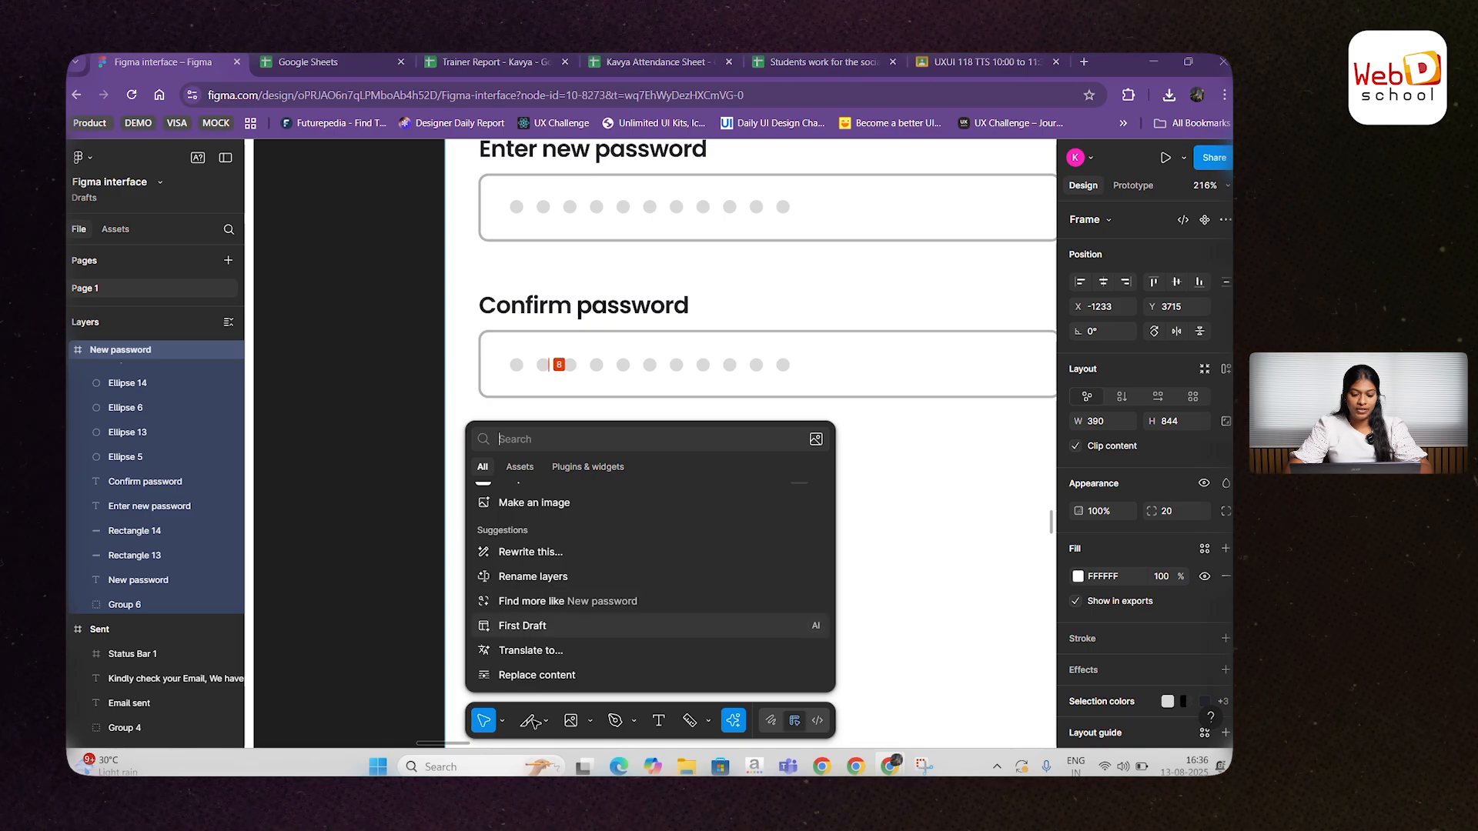
# Step: View the asset search in Actions, and look through the components in the Created in this file library
pyautogui.click(517, 468)
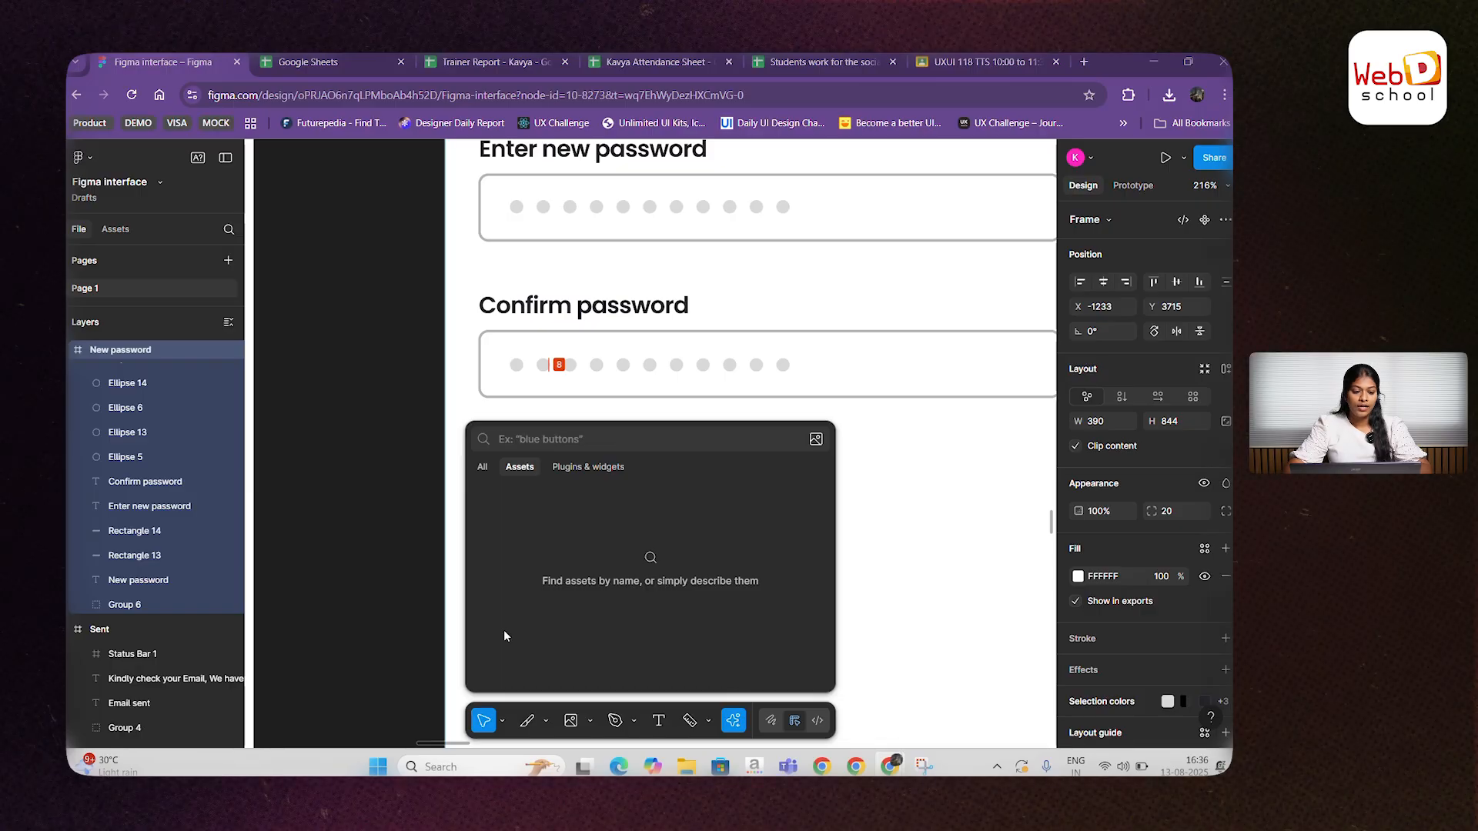
pyautogui.click(114, 229)
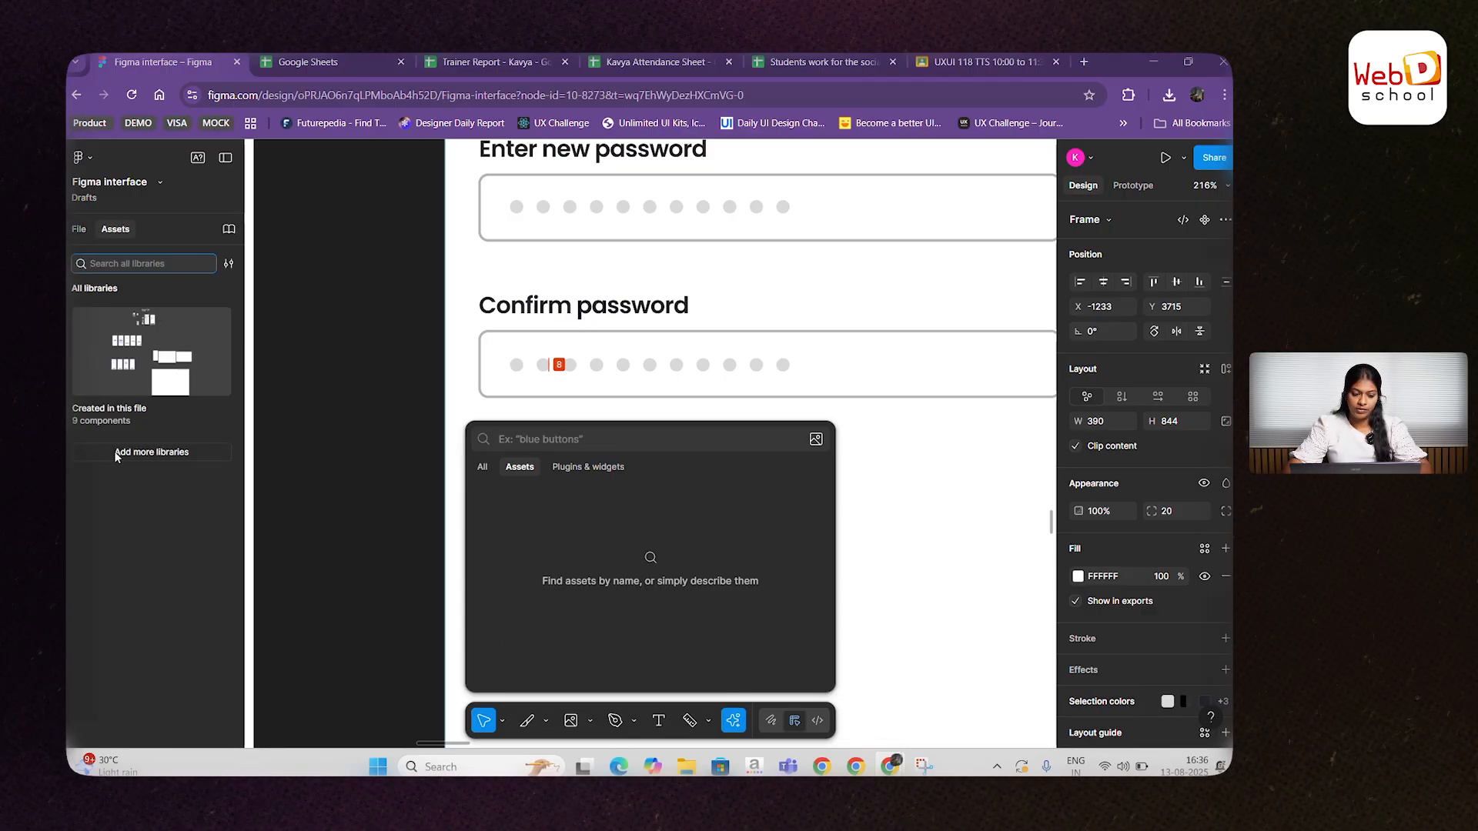
pyautogui.click(213, 357)
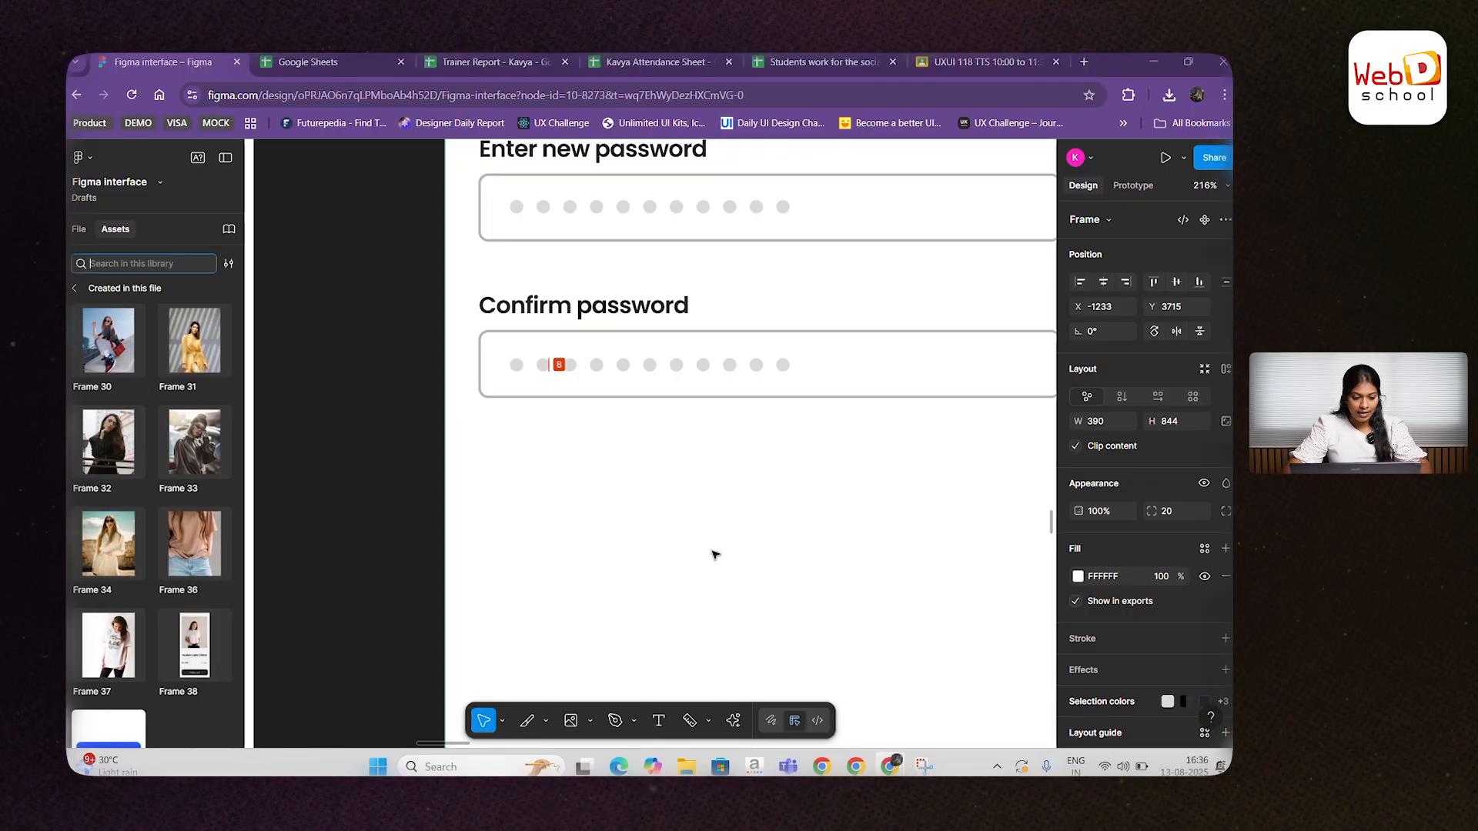
pyautogui.scroll(-1, 127, 504)
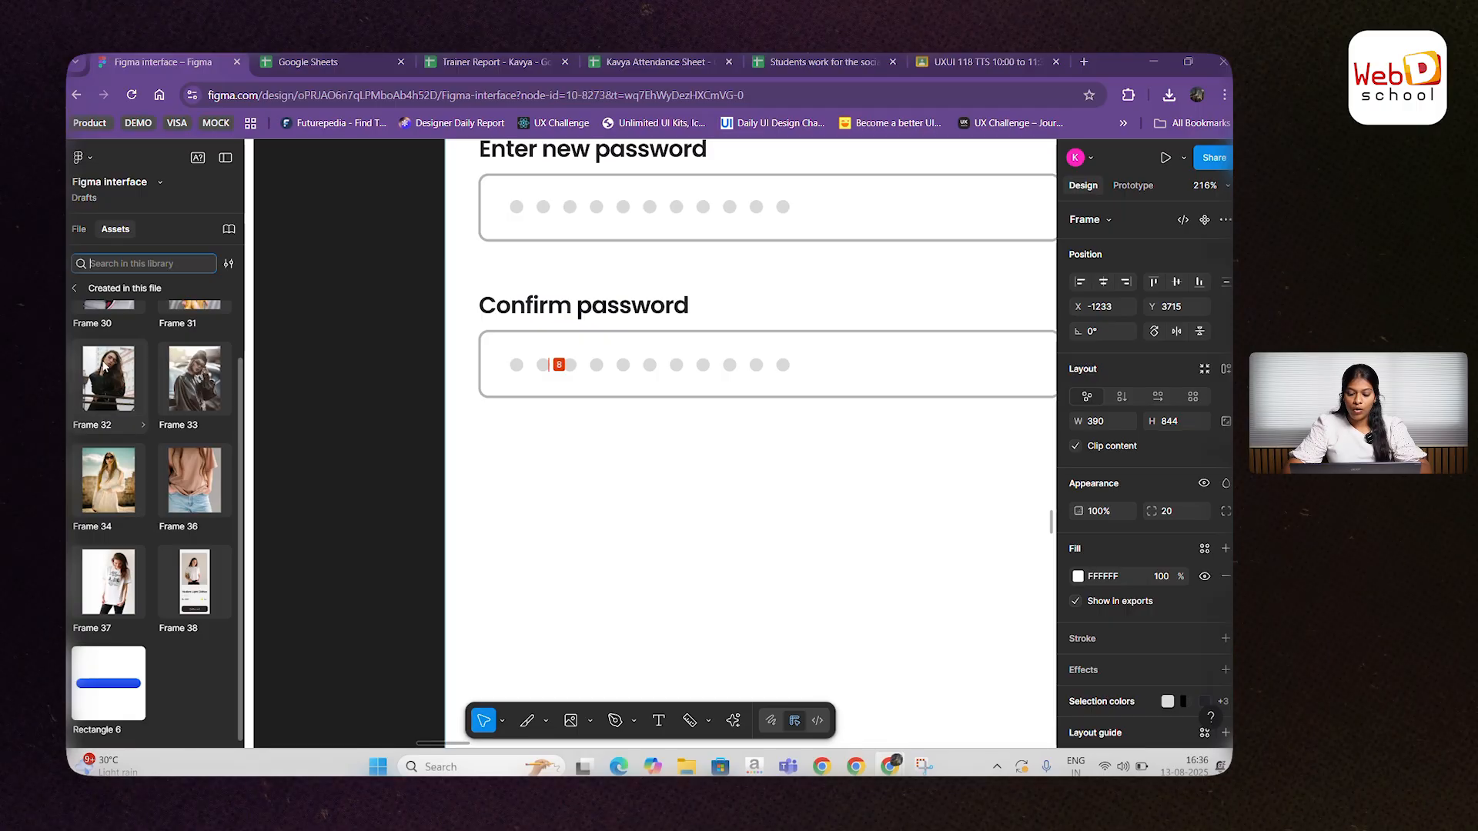
# Step: Browse the plugins and widgets in Actions down to the suggested ones
pyautogui.click(734, 722)
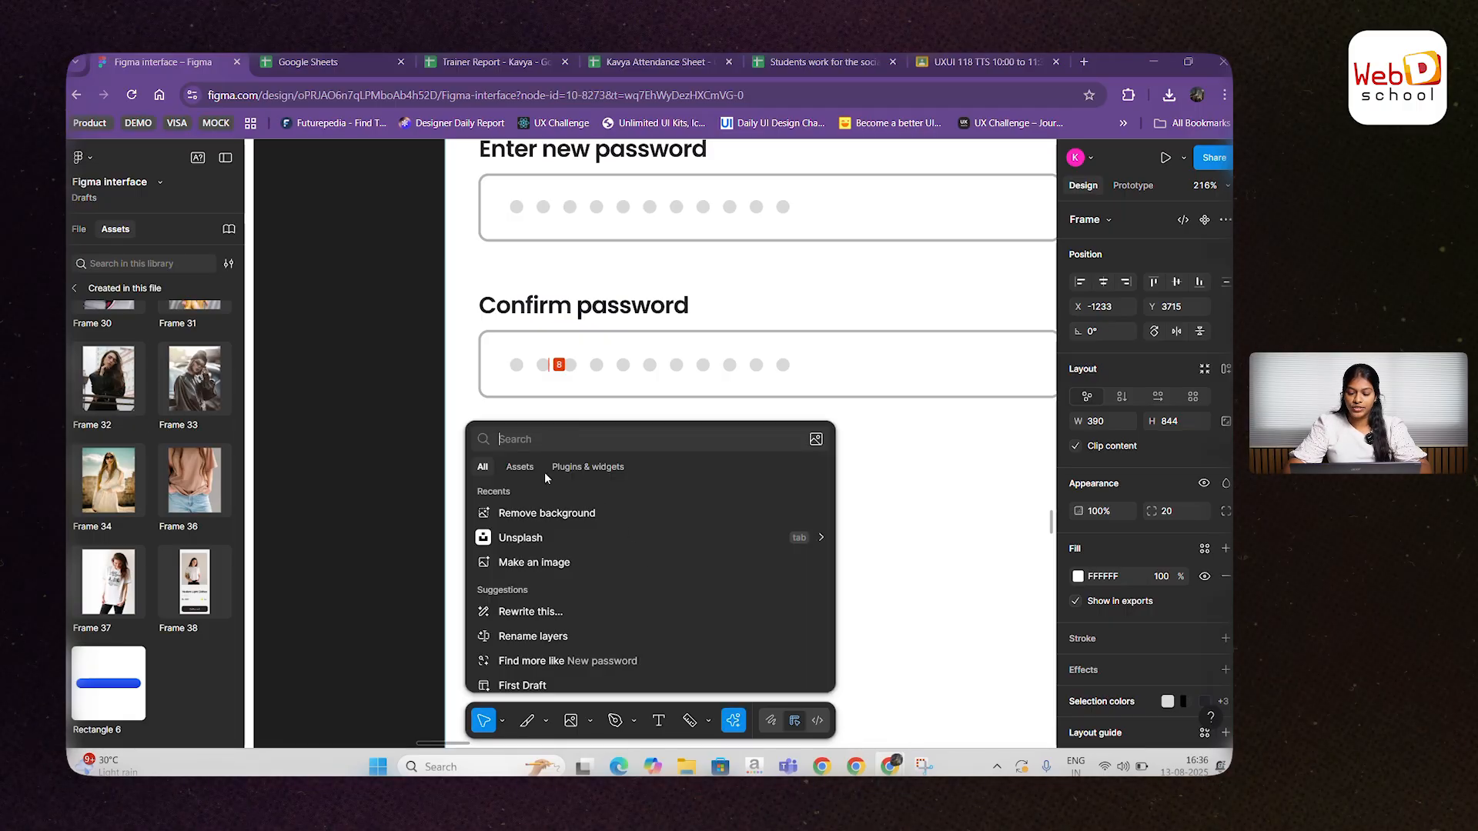
pyautogui.click(731, 720)
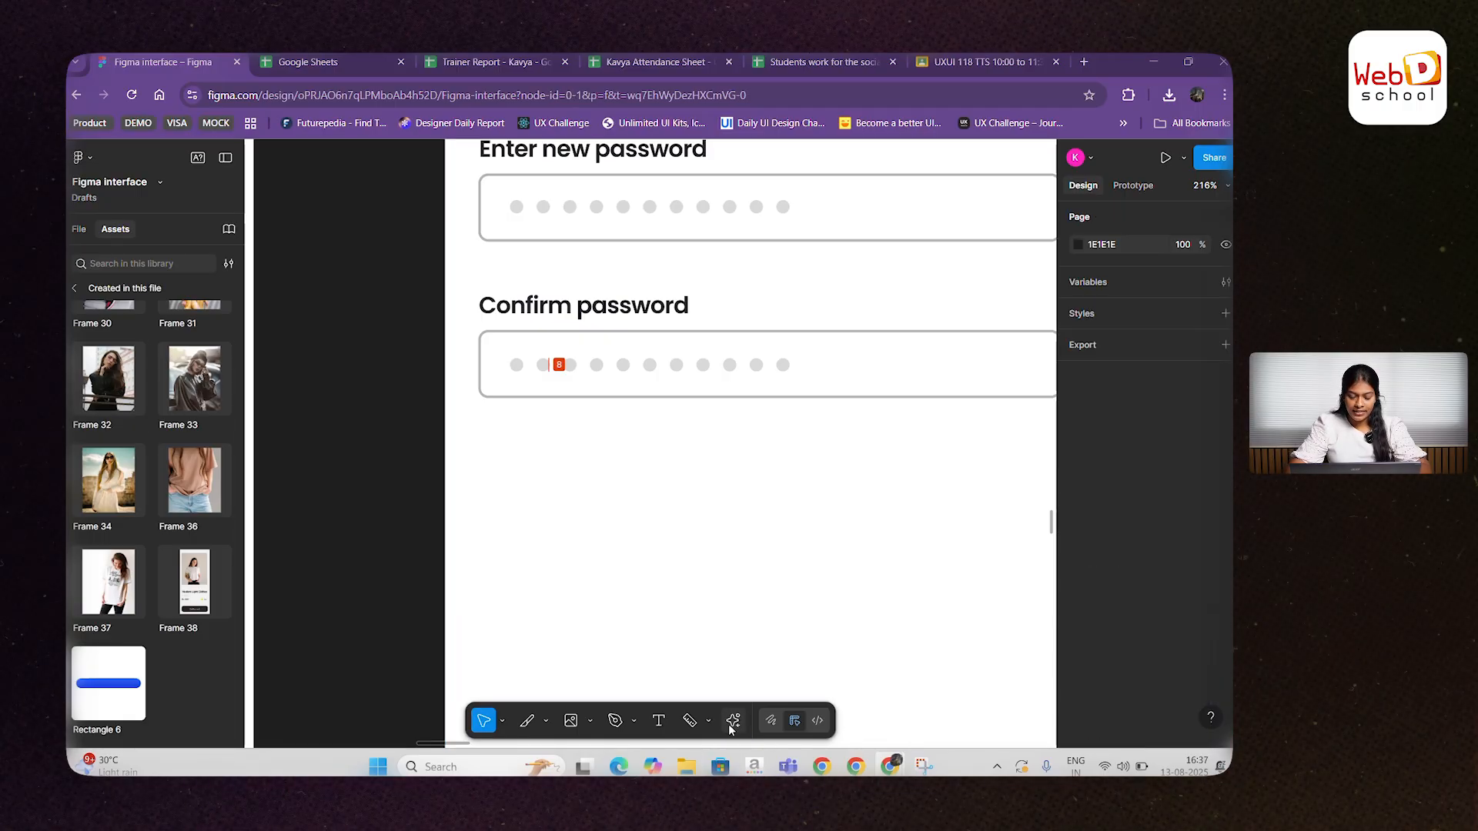
pyautogui.click(730, 725)
pyautogui.click(588, 466)
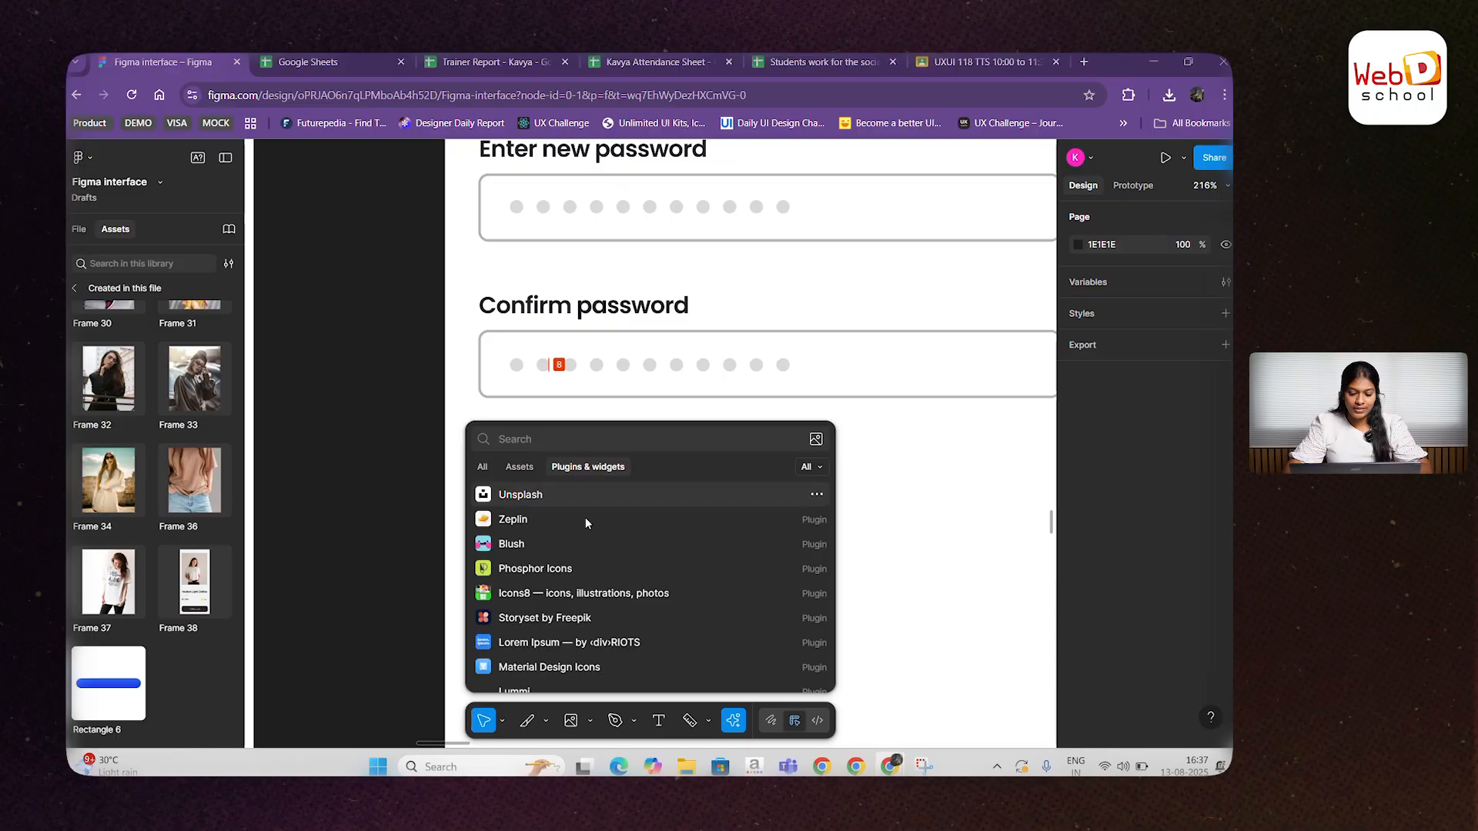
pyautogui.scroll(-10, 572, 524)
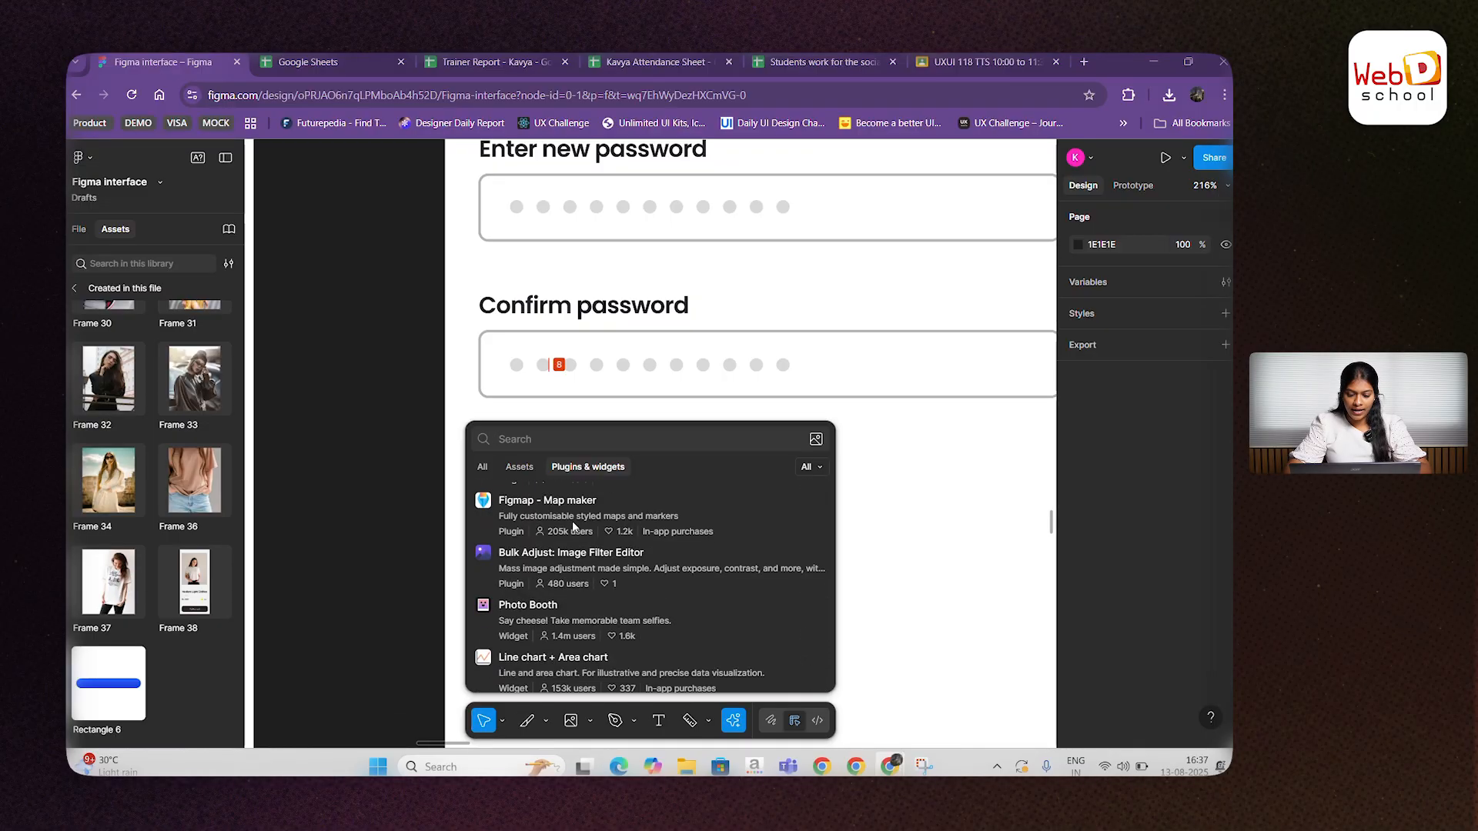
pyautogui.scroll(-1, 572, 527)
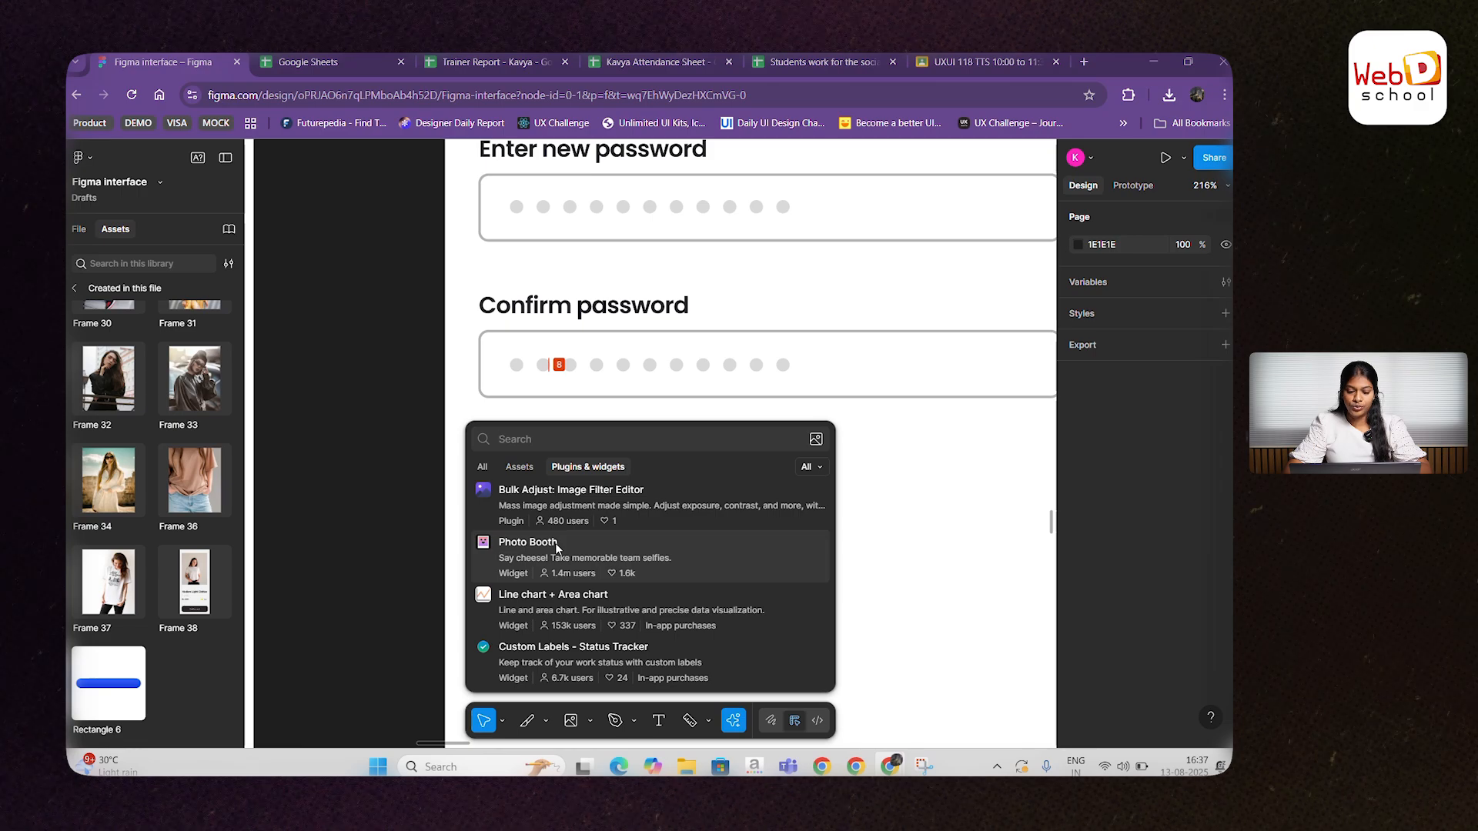
pyautogui.scroll(2, 554, 561)
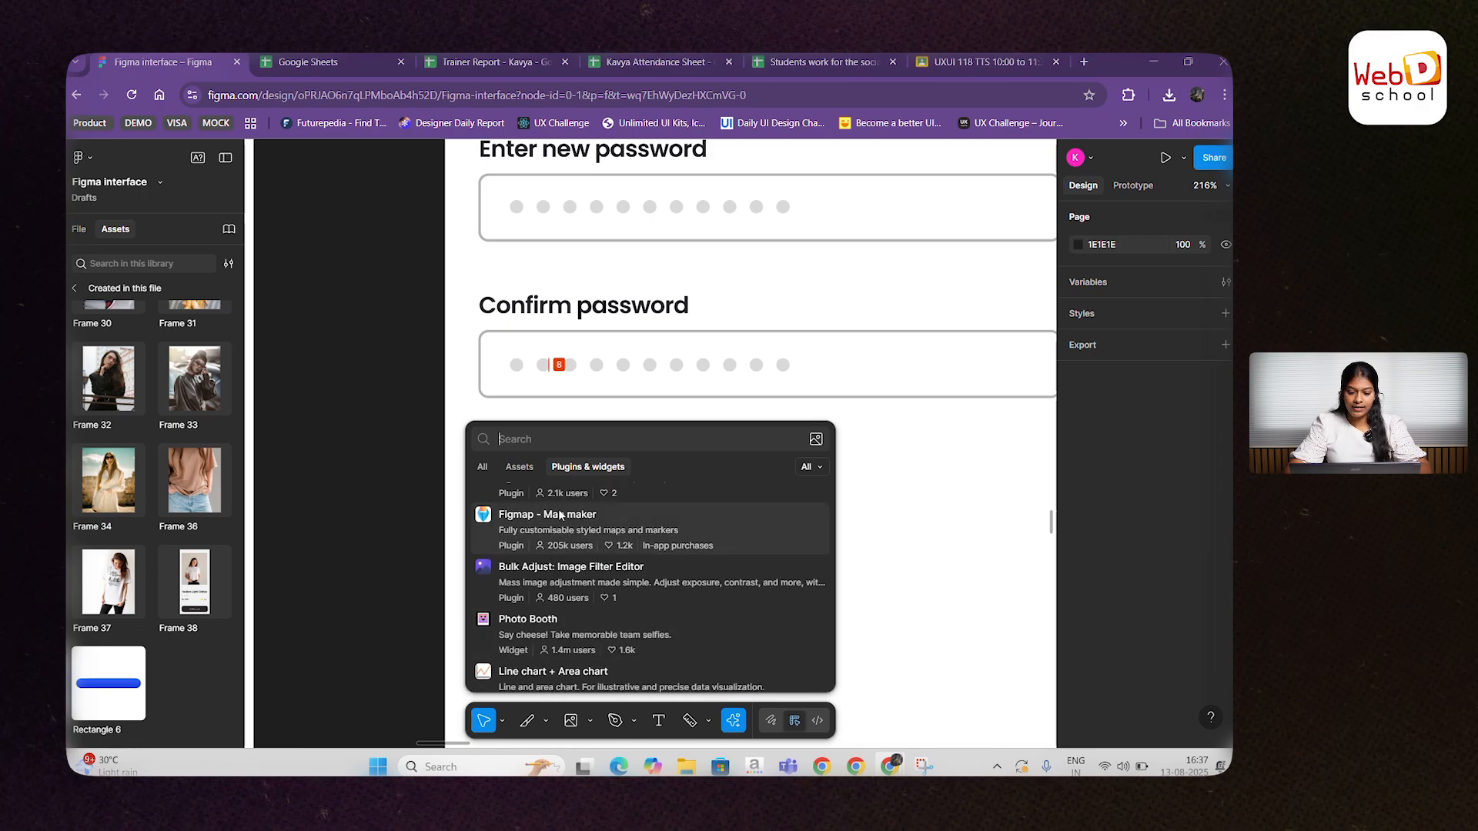
# Step: Run the Bulk Adjust: Image Filter Editor plugin and move its window aside
pyautogui.click(548, 574)
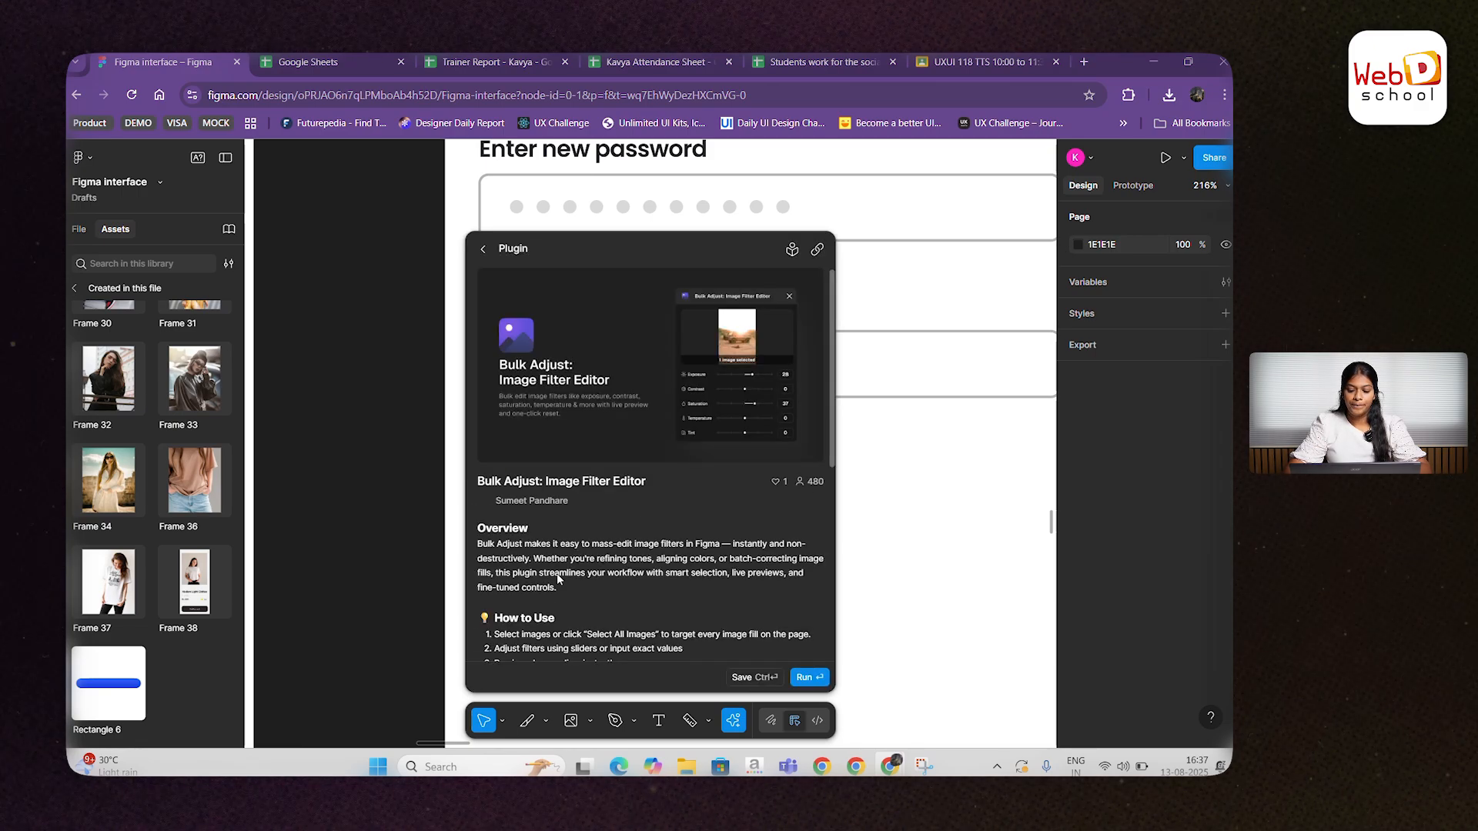
pyautogui.click(812, 679)
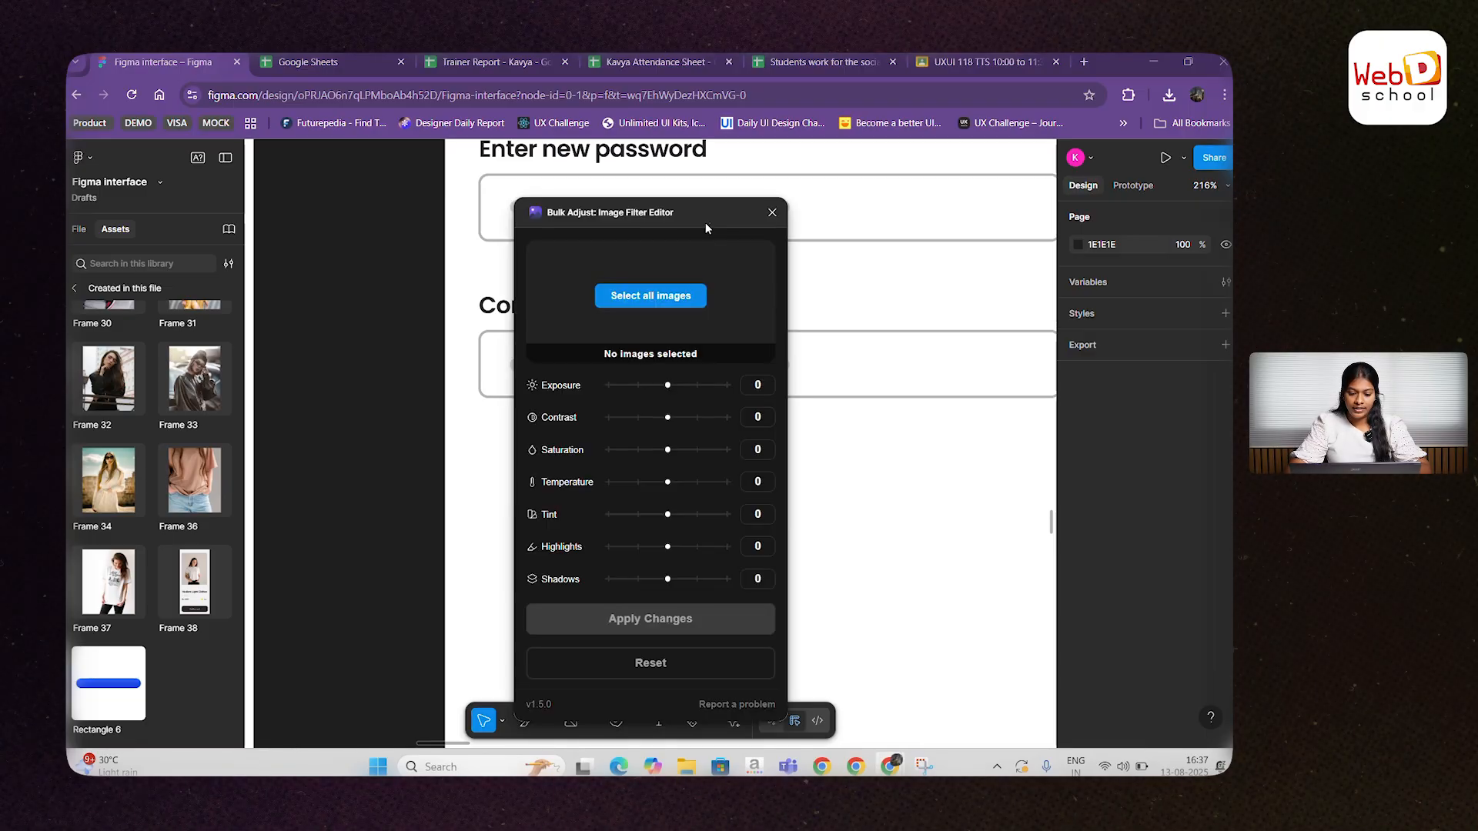
pyautogui.moveTo(741, 227); pyautogui.dragTo(819, 206)
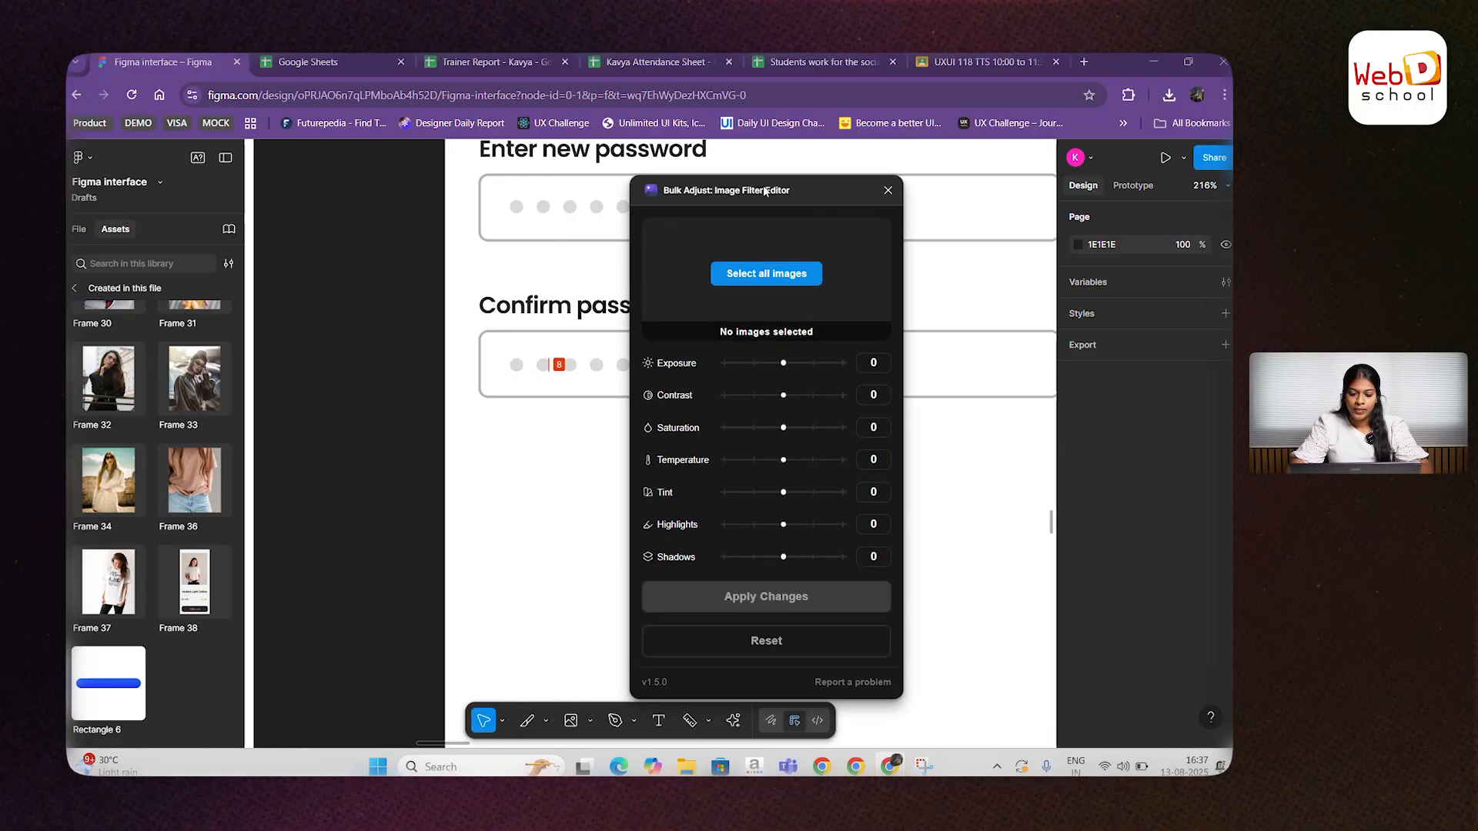
# Step: Apply exposure 70 and contrast 75 to the Product Management Program image with Bulk Adjust, and close the plugin
pyautogui.scroll(-8, 462, 399)
pyautogui.scroll(-6, 462, 399)
pyautogui.hscroll(-4, 462, 399)
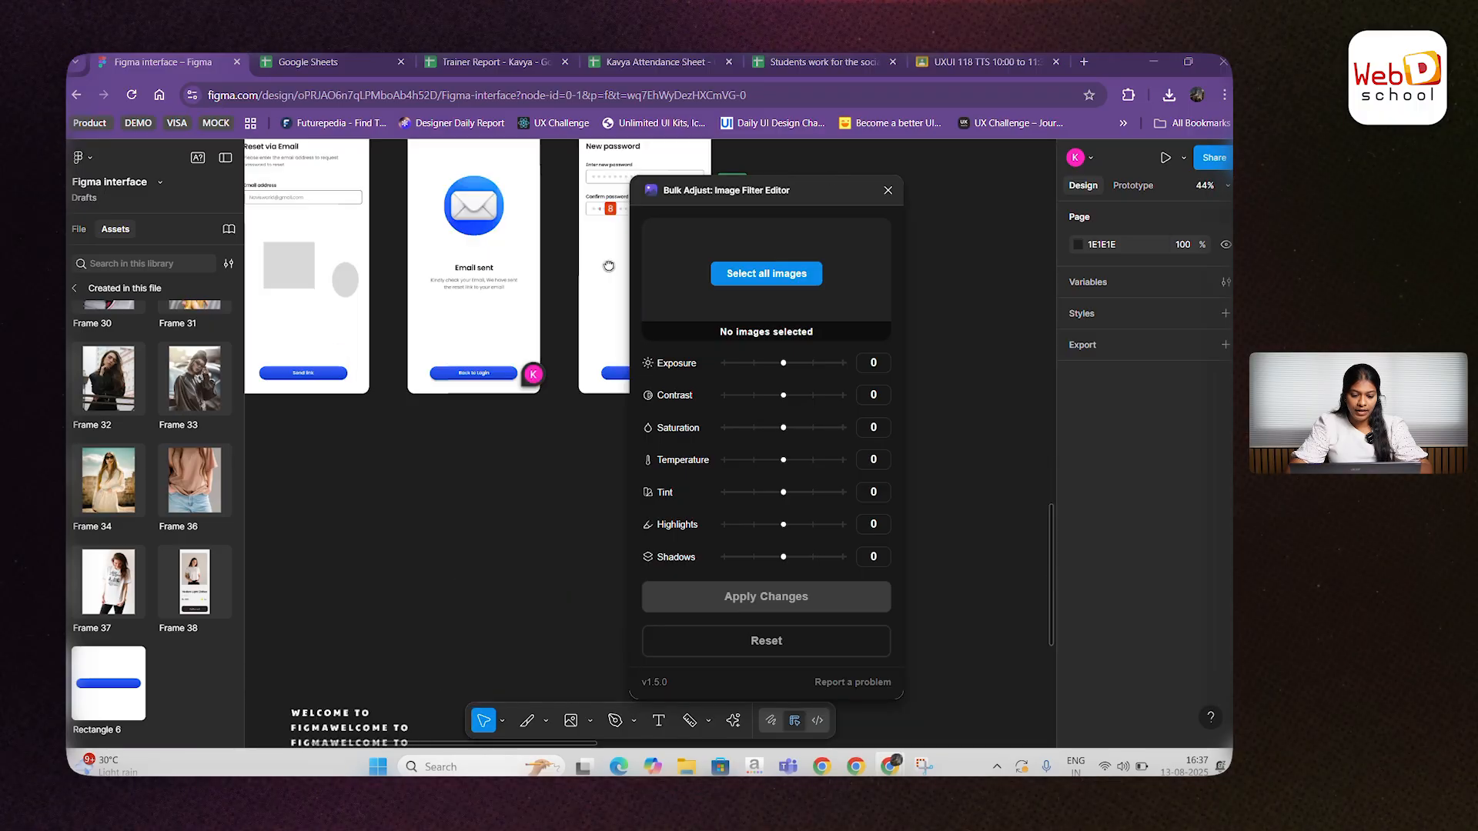
pyautogui.click(361, 373)
pyautogui.hscroll(-2, 573, 362)
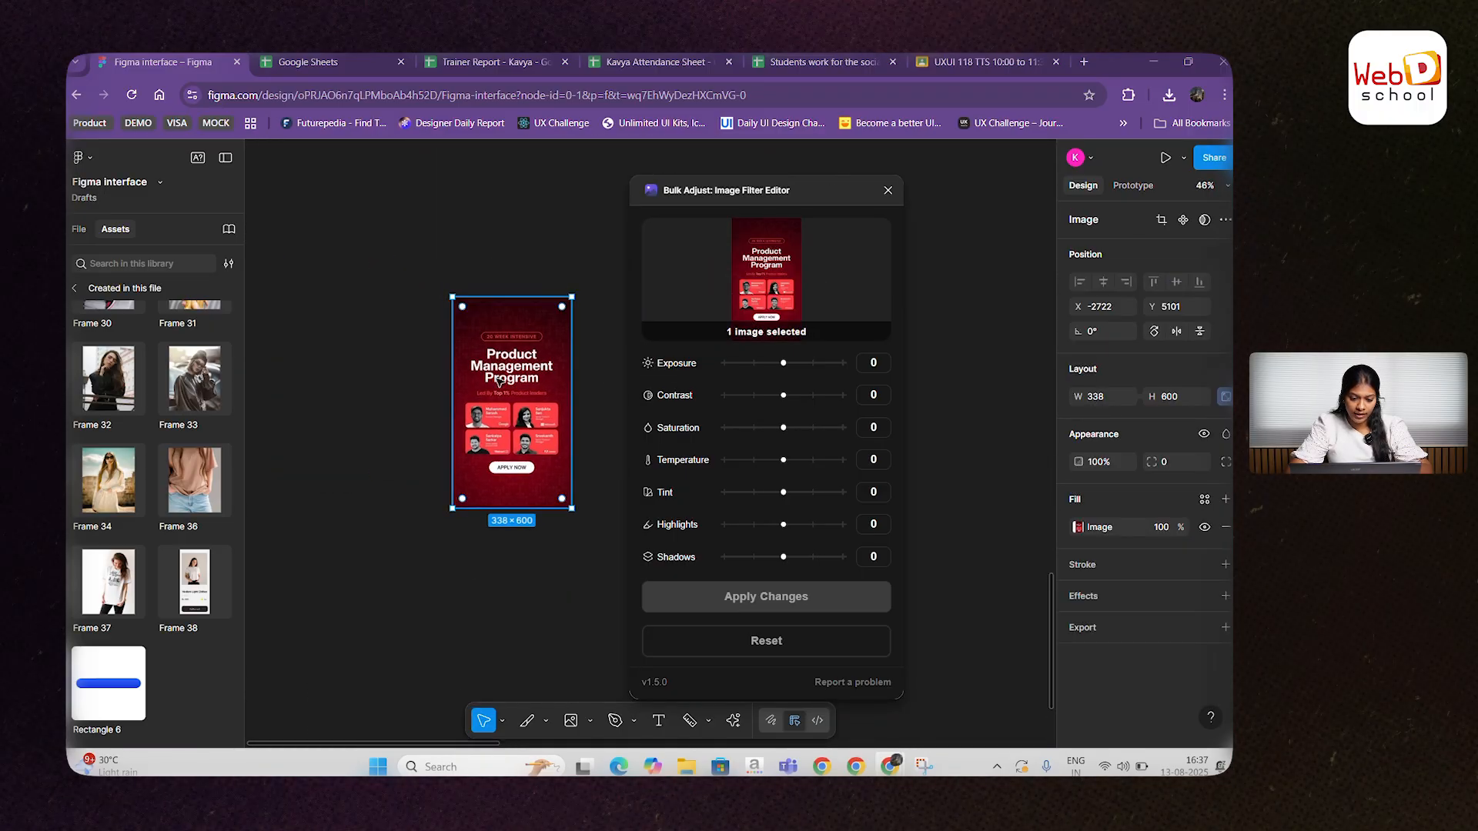
pyautogui.scroll(5, 514, 406)
pyautogui.click(792, 365)
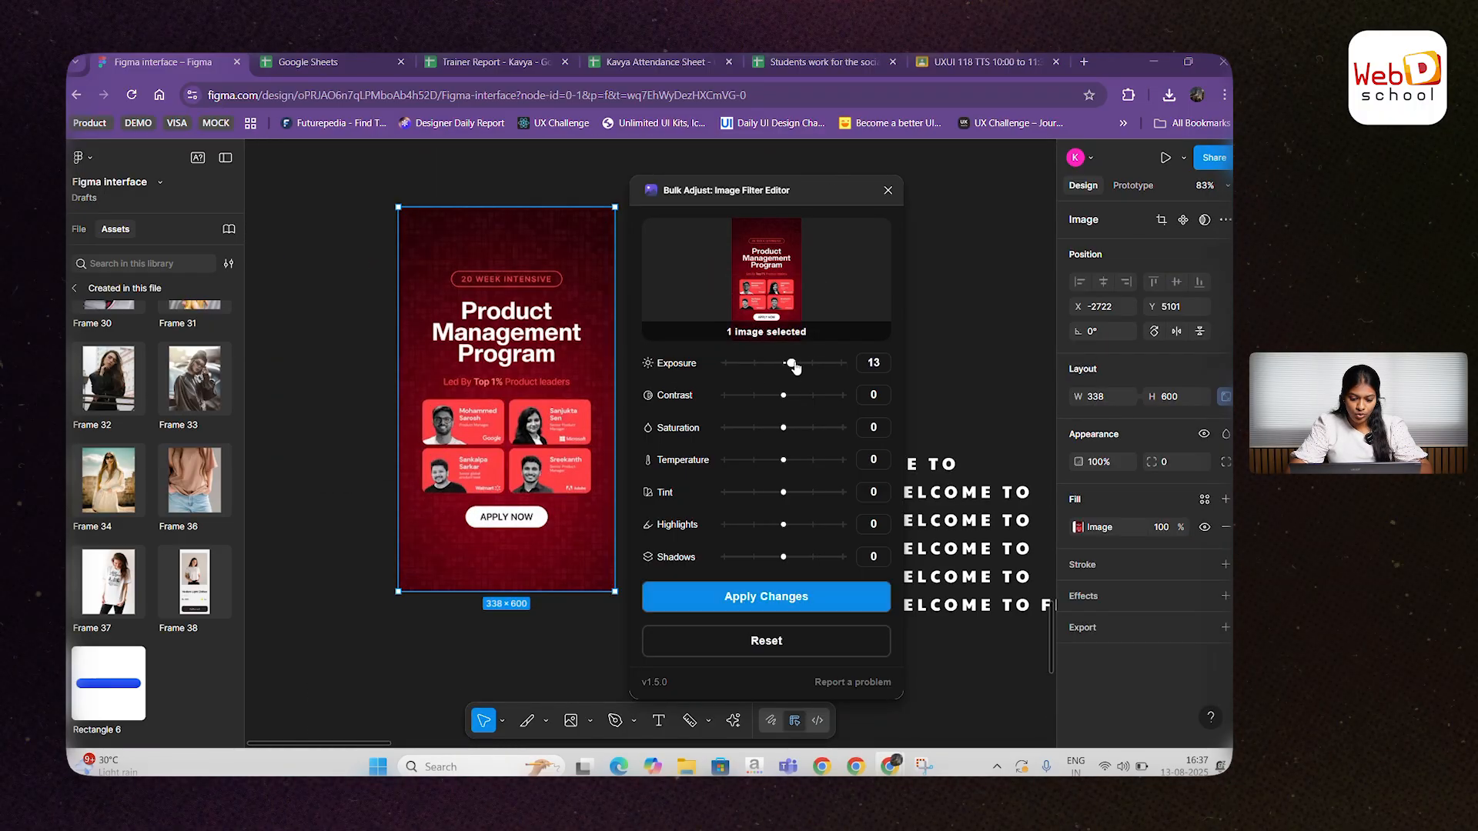
pyautogui.moveTo(783, 396); pyautogui.dragTo(828, 397)
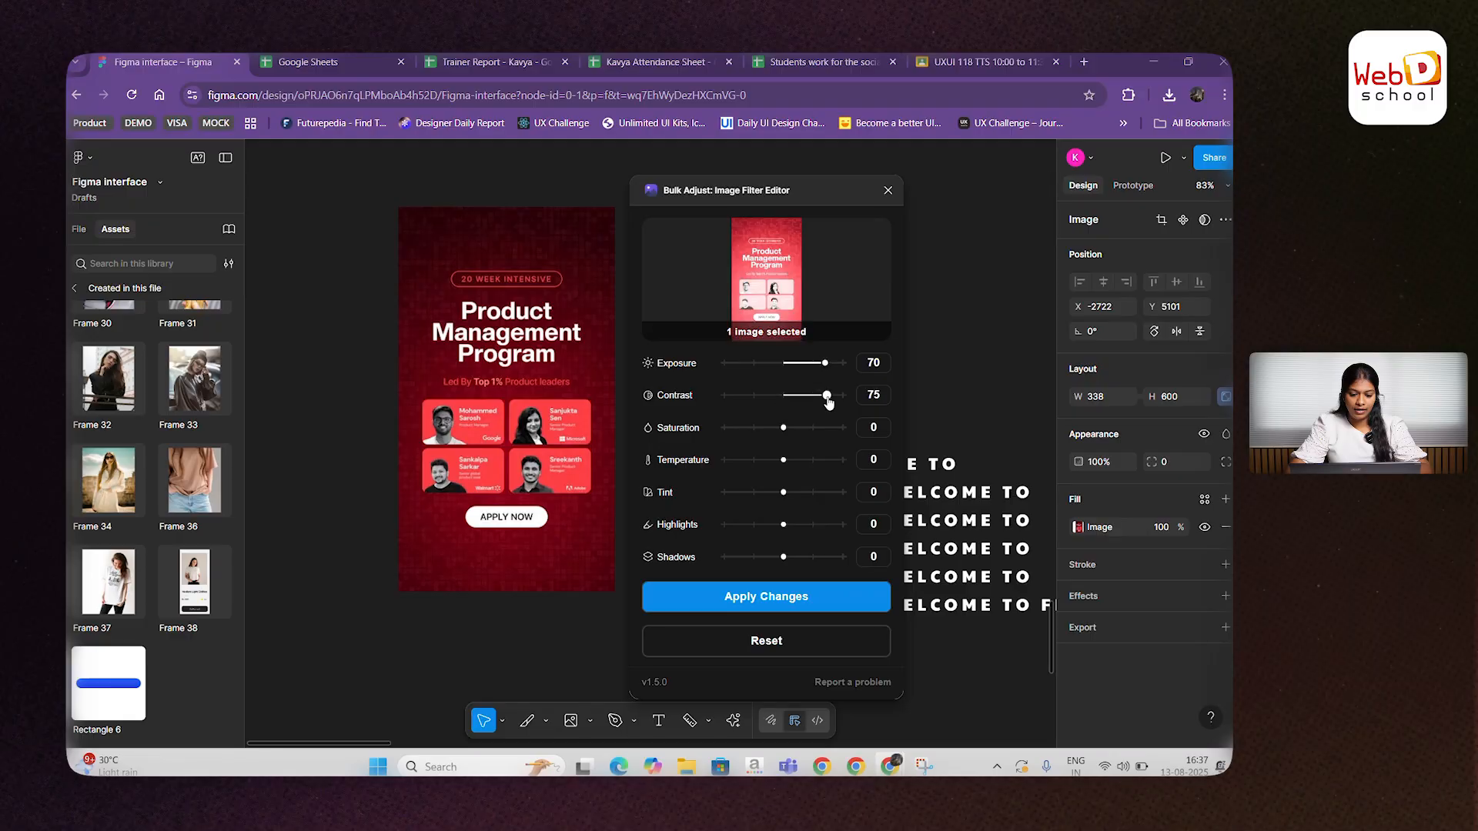
pyautogui.click(767, 600)
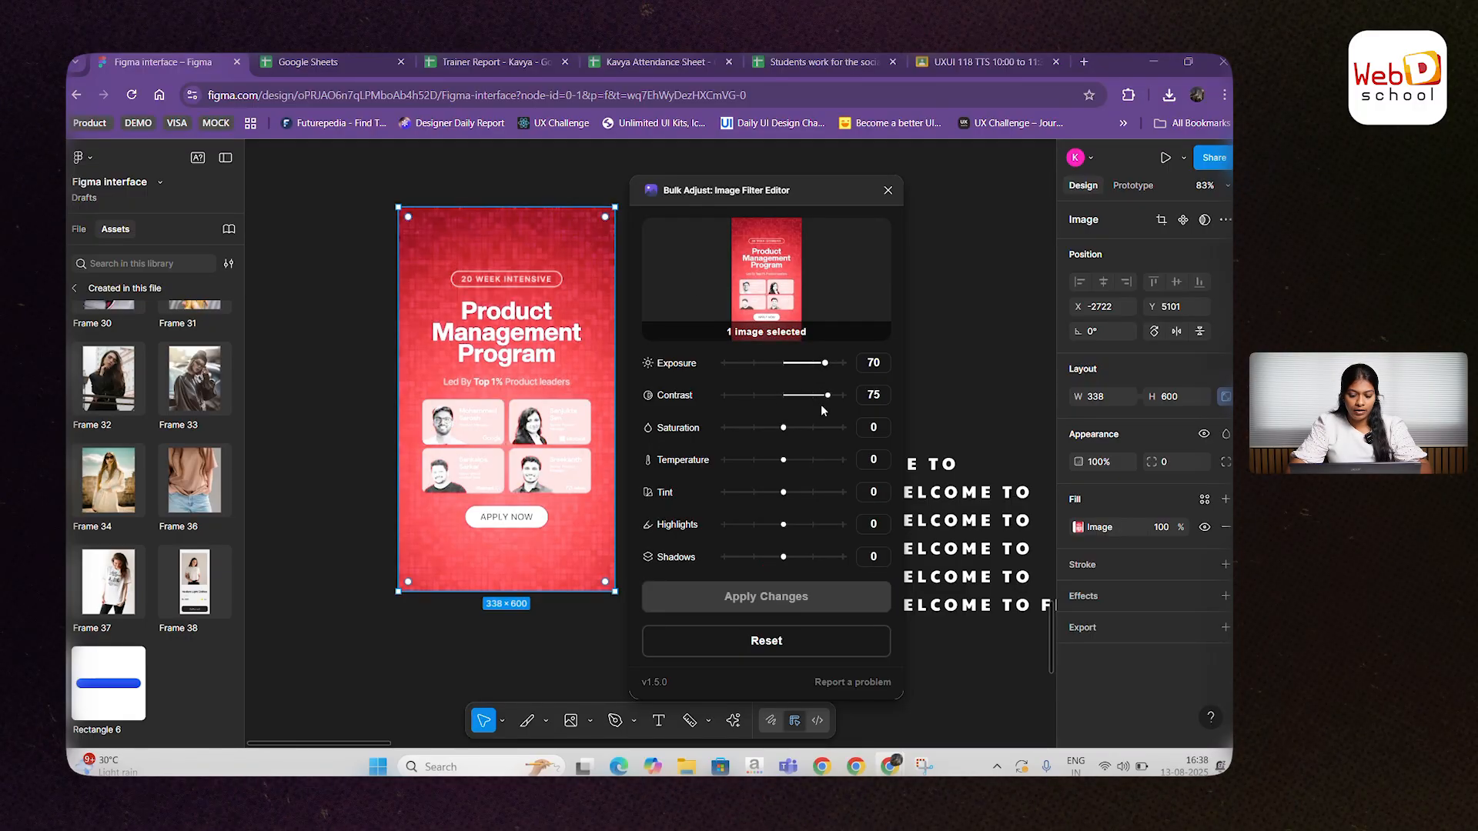
pyautogui.click(888, 190)
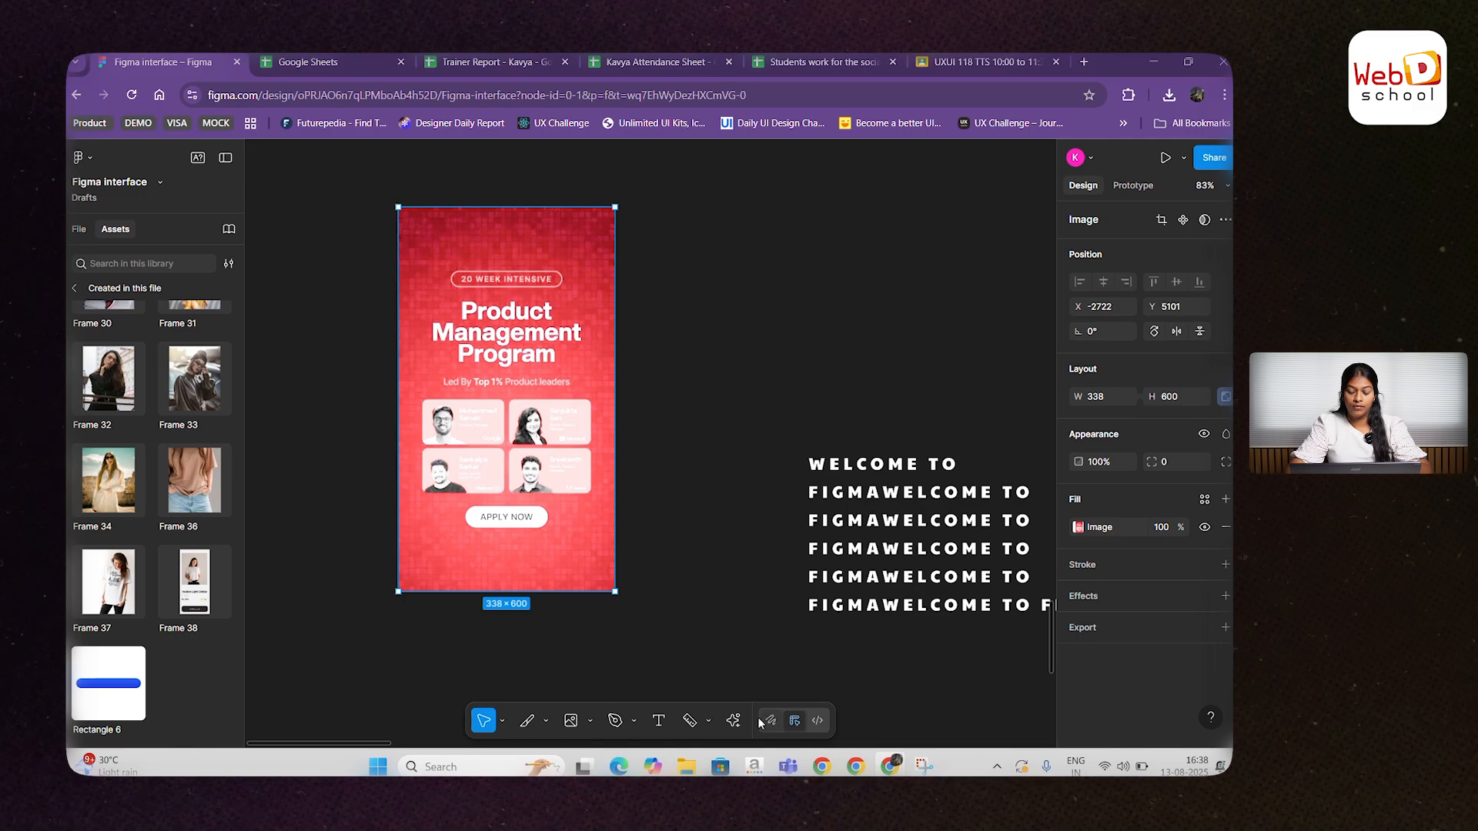
# Step: Reopen the plugins and widgets in Actions, look through the recent and suggested entries, and close the menu
pyautogui.click(733, 721)
pyautogui.click(578, 466)
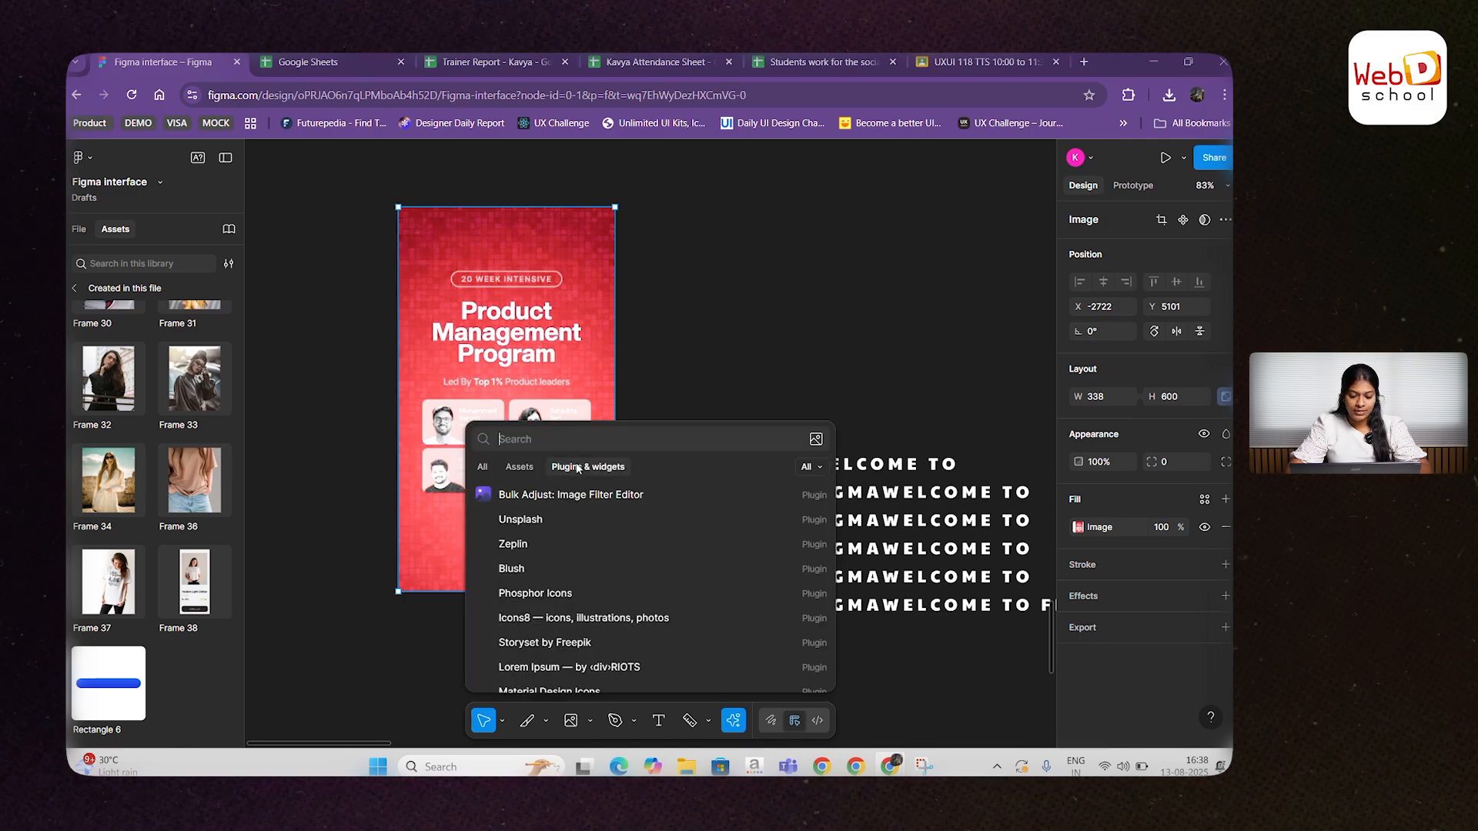
pyautogui.scroll(-5, 562, 531)
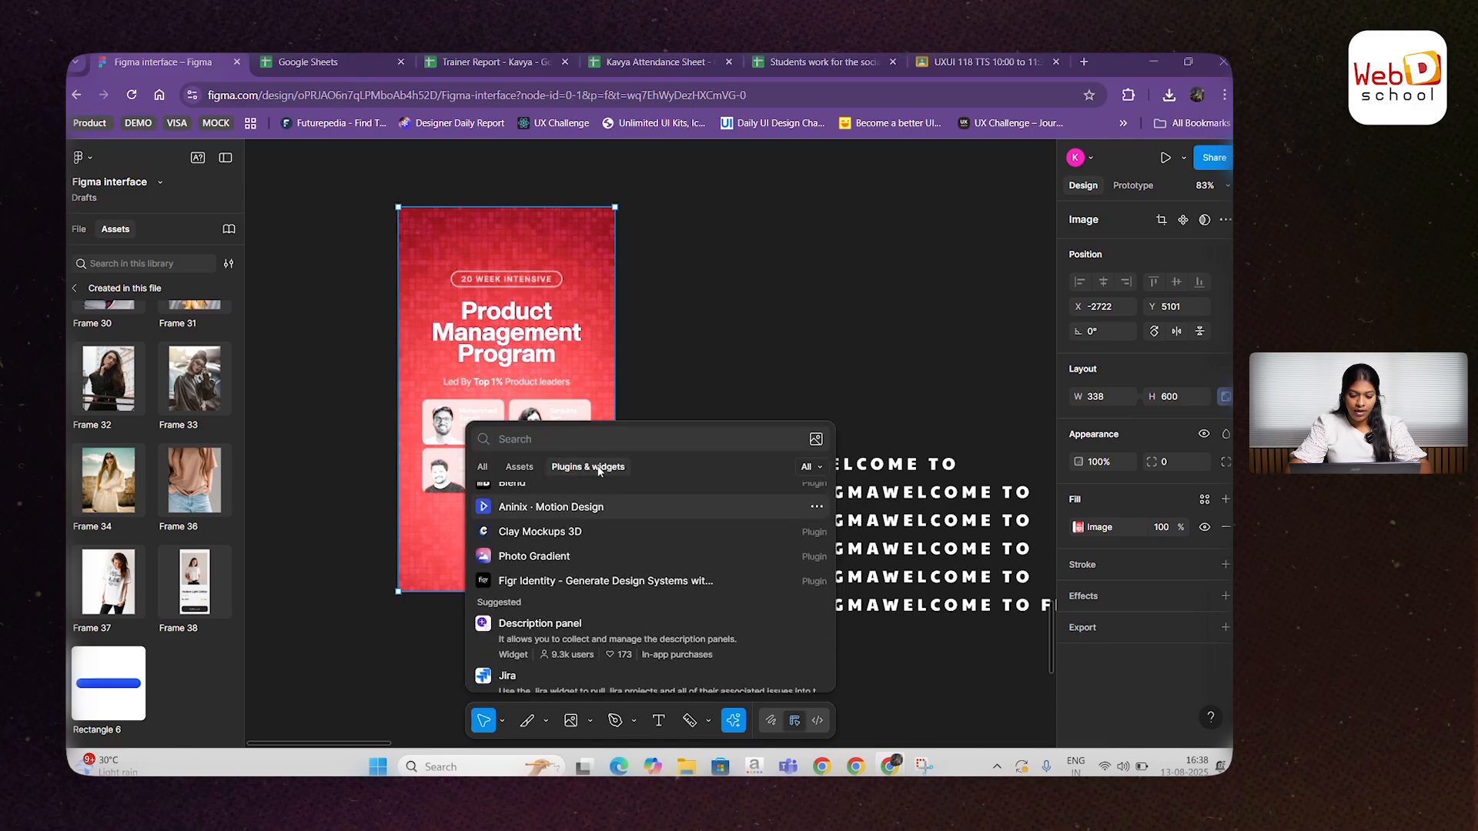
pyautogui.scroll(-6, 602, 597)
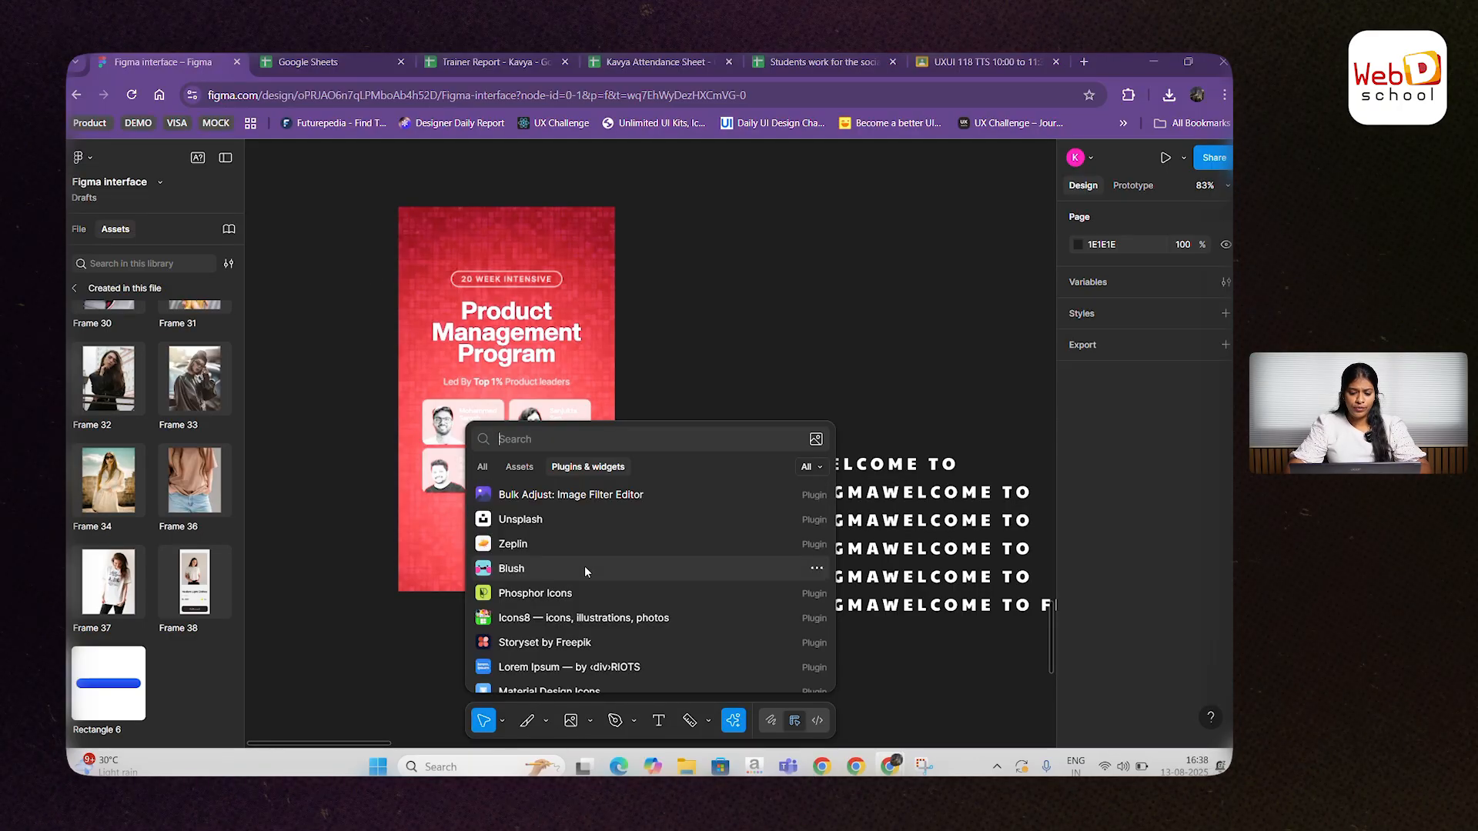
pyautogui.scroll(-2, 584, 566)
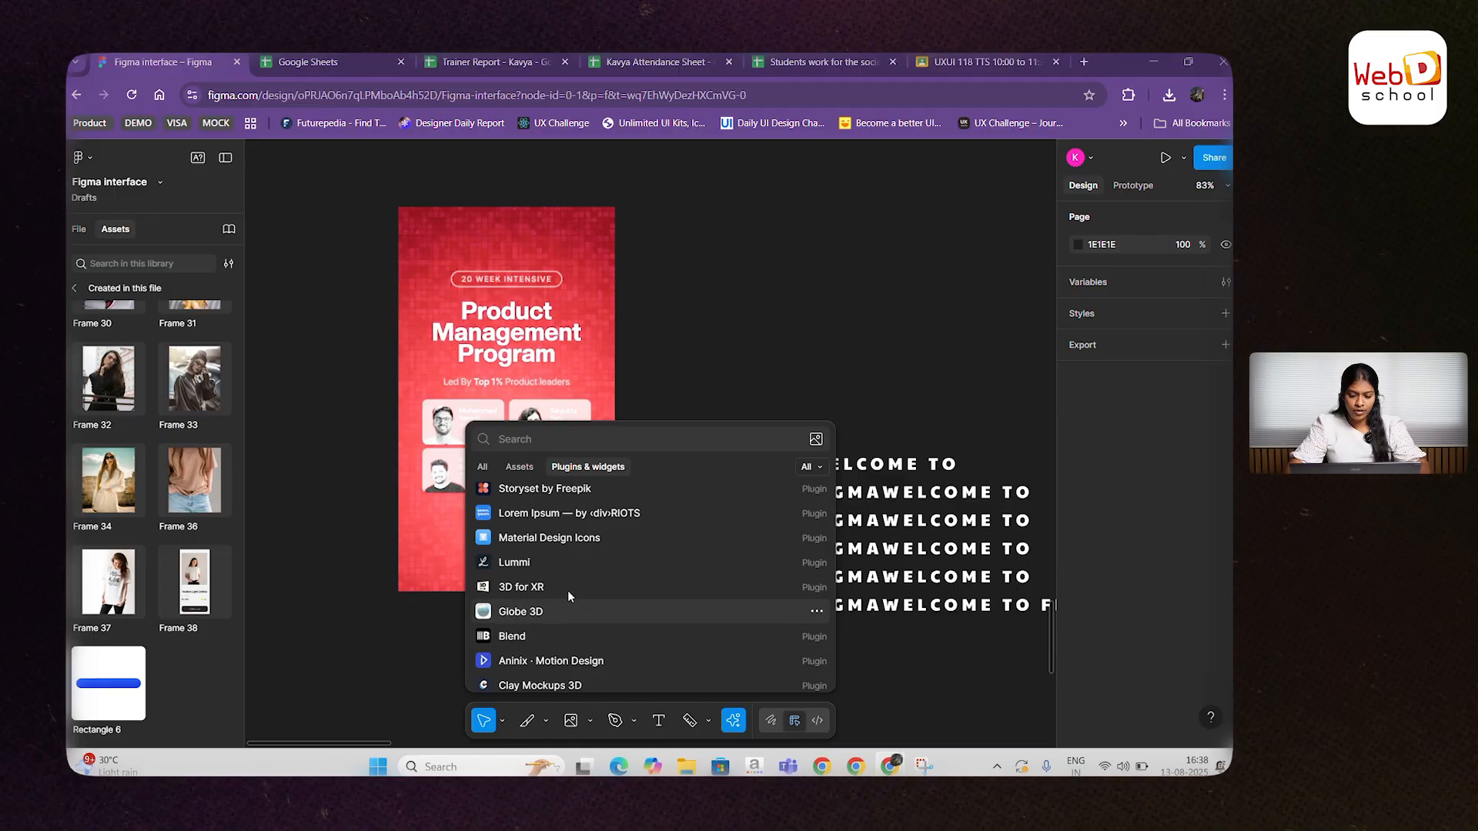
pyautogui.scroll(-5, 548, 556)
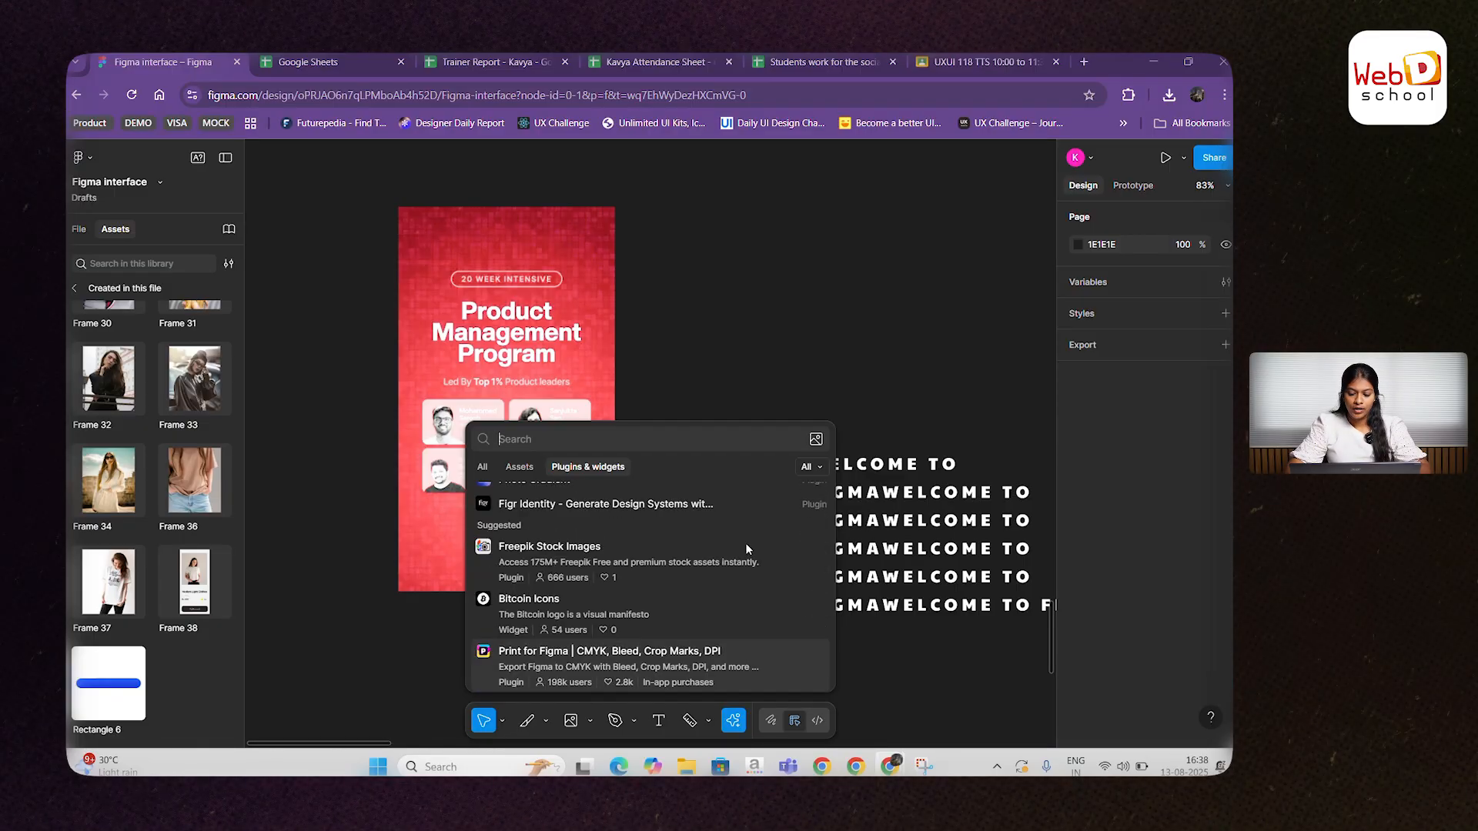
pyautogui.press('Escape')
# Step: Return to the file's layer list, select the WELCOME TO FIGMA text, and inspect its layout, typography and color code in Dev Mode
pyautogui.scroll(-5, 811, 357)
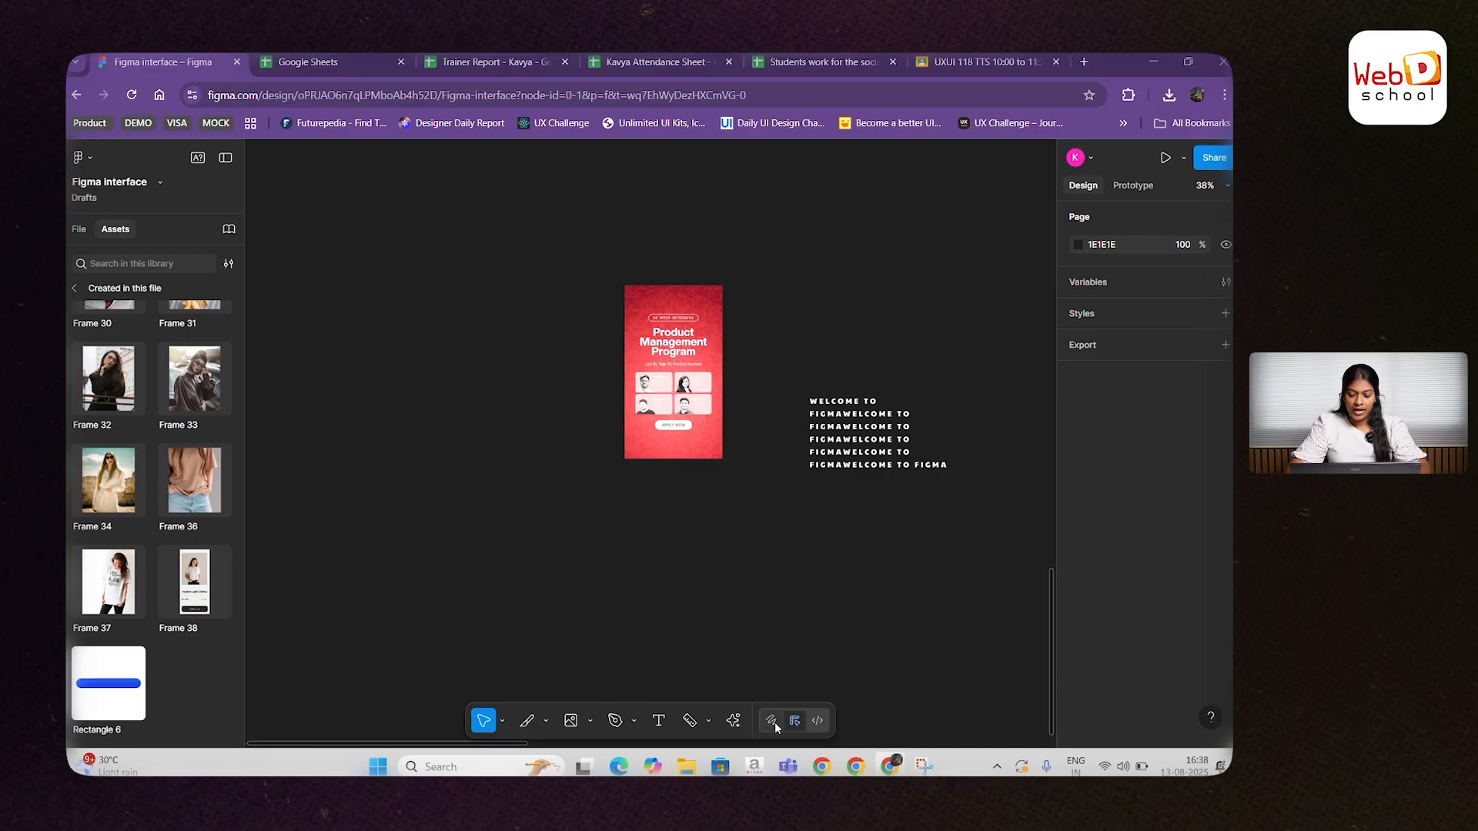
pyautogui.hscroll(2, 779, 509)
pyautogui.scroll(4, 778, 670)
pyautogui.scroll(-1, 779, 678)
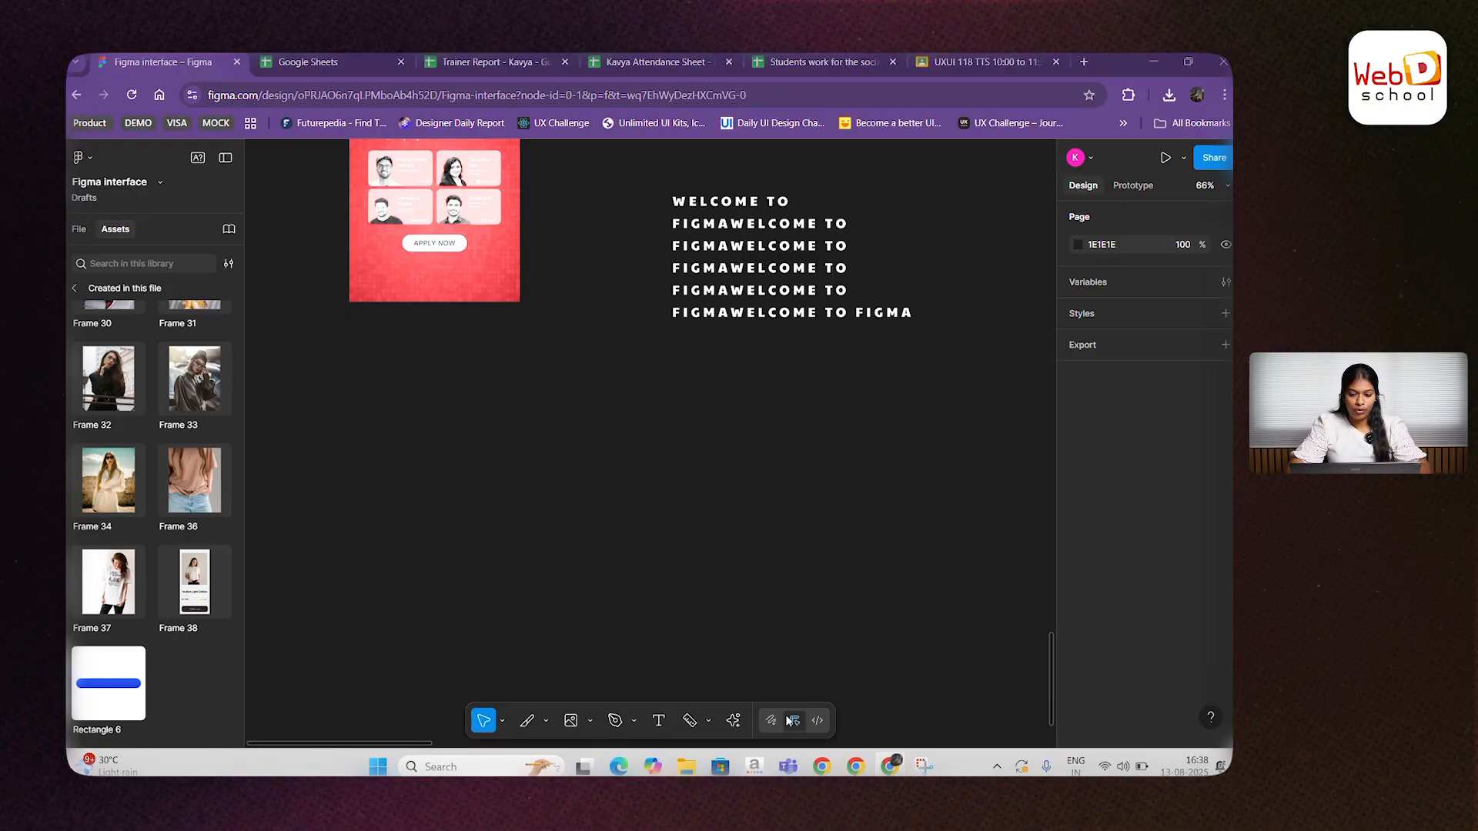
pyautogui.click(82, 229)
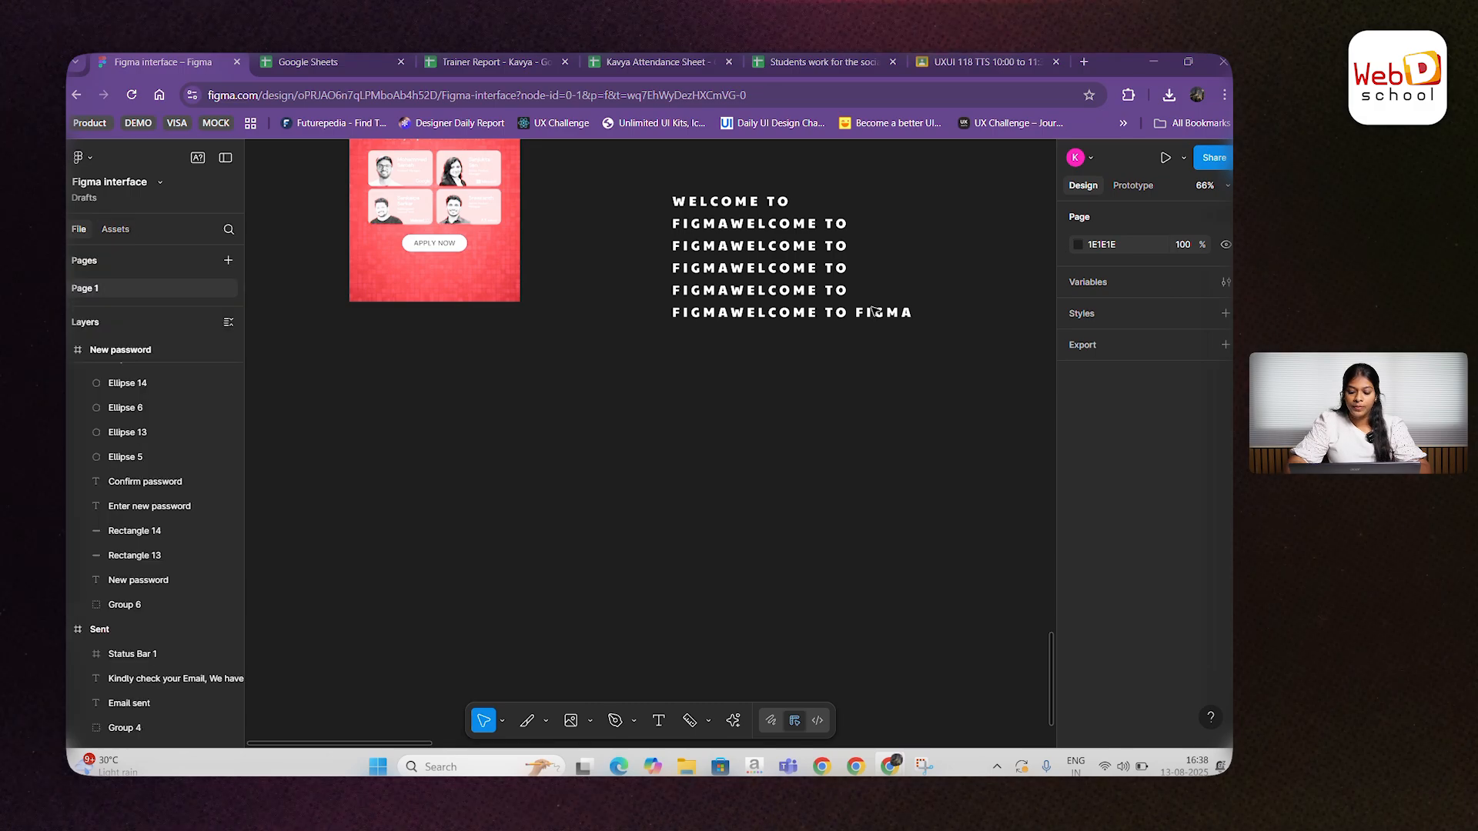
pyautogui.click(722, 288)
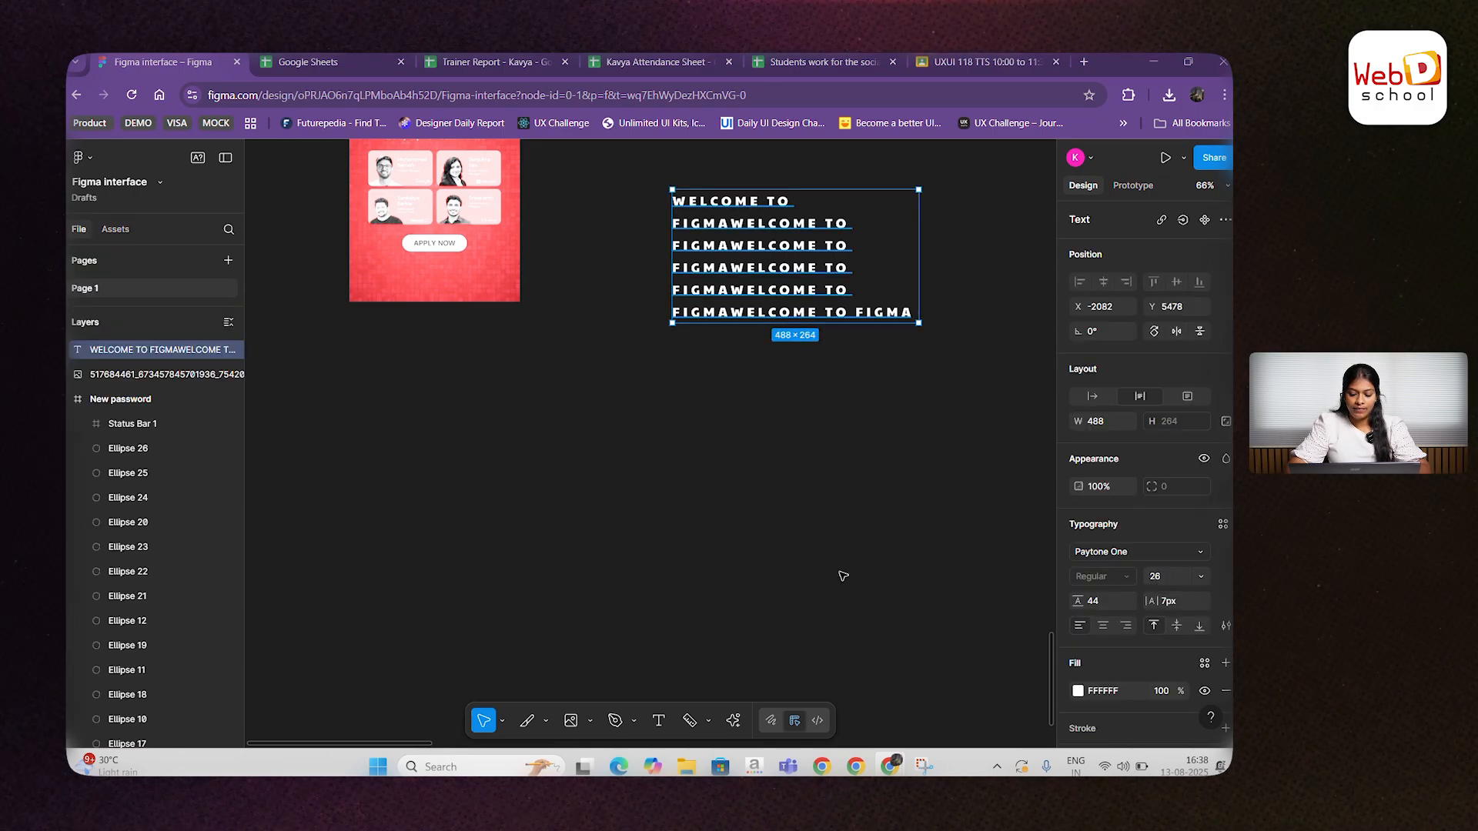
pyautogui.click(817, 729)
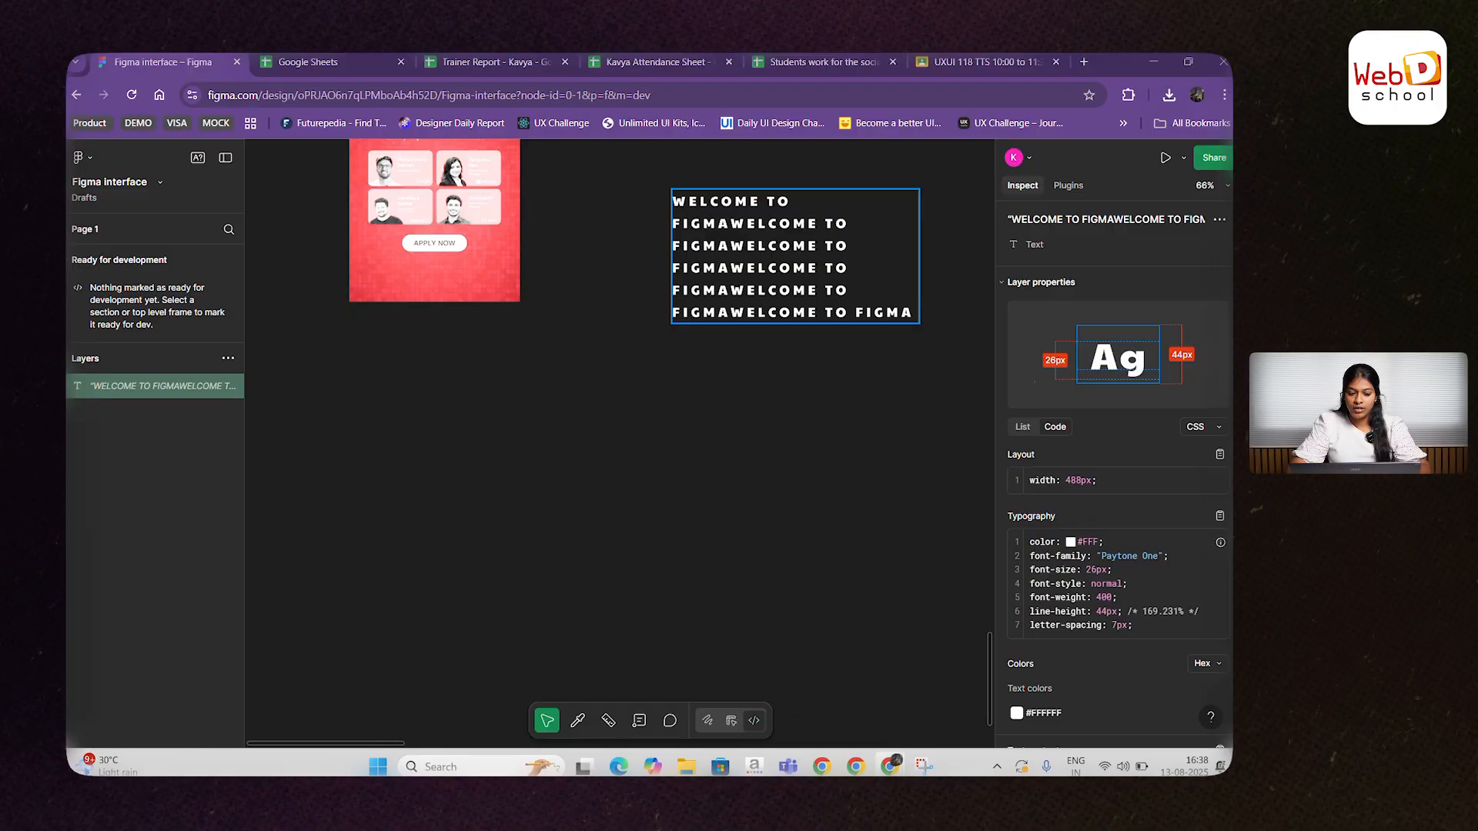
pyautogui.moveTo(781, 365); pyautogui.dragTo(746, 727)
pyautogui.scroll(1, 182, 468)
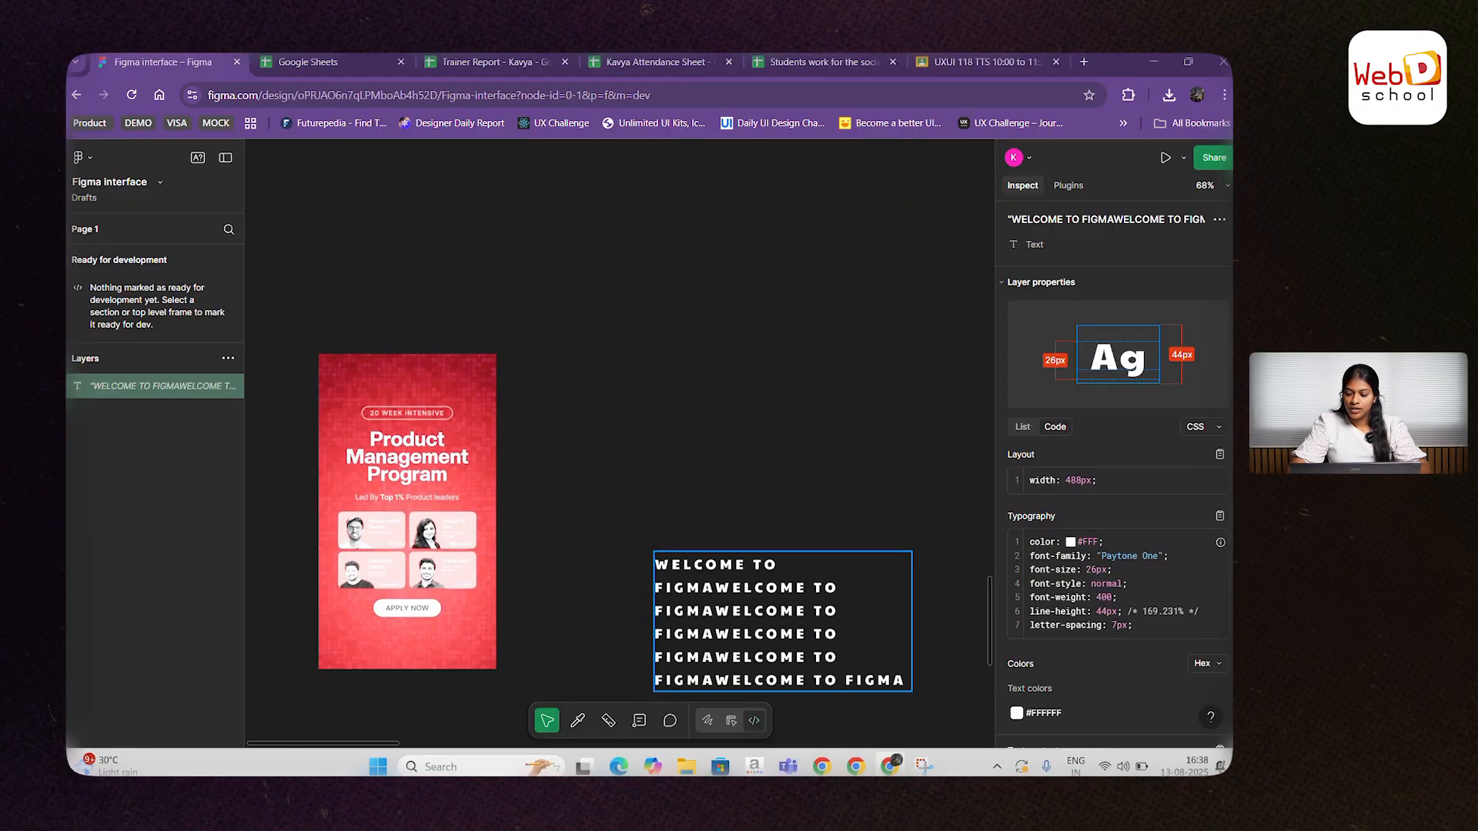
pyautogui.scroll(-2, 1118, 537)
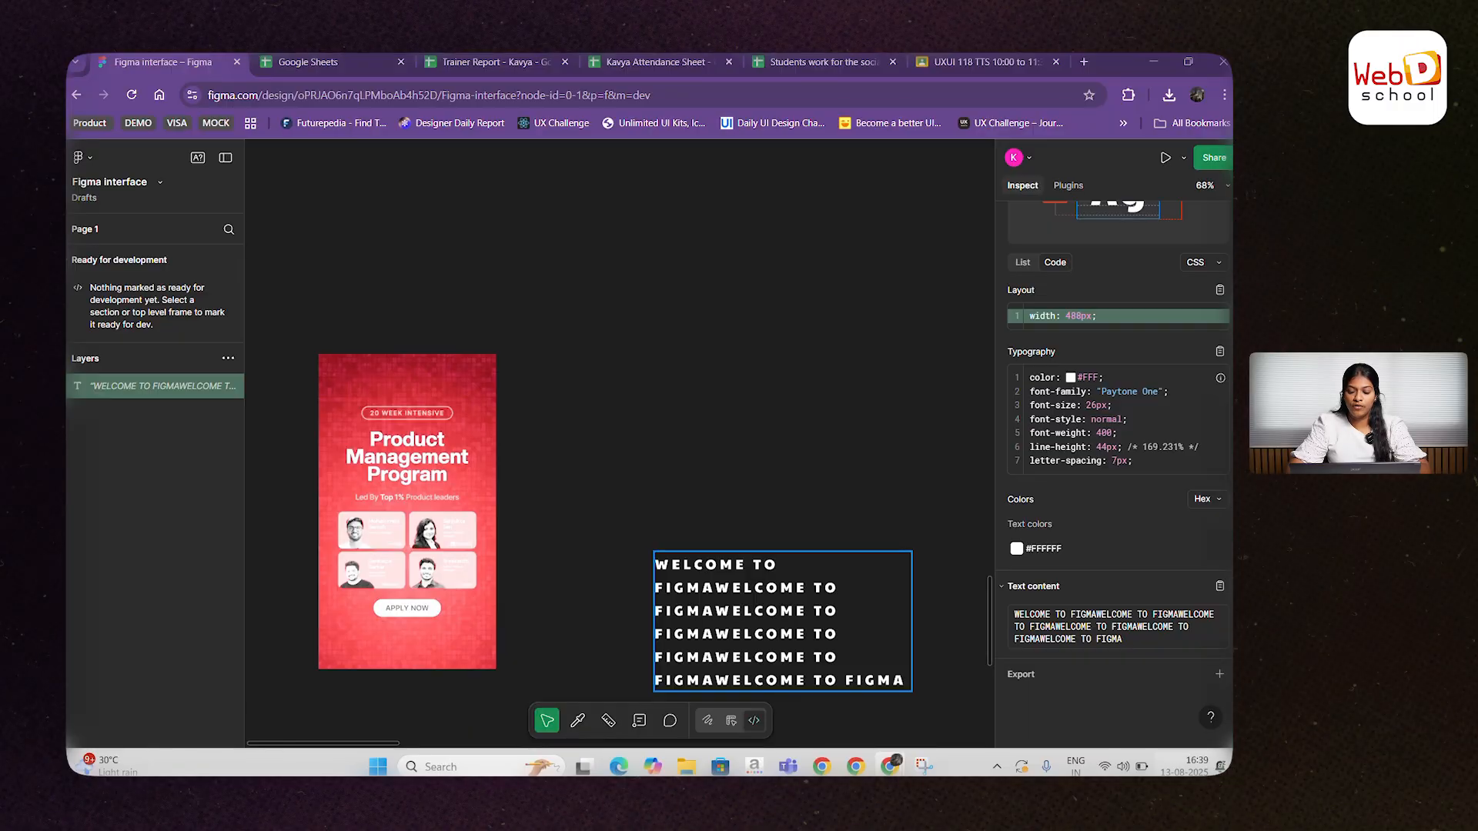
# Step: Inspect the email placeholder text on the Reset via Email screen in Dev Mode and copy its typography CSS
pyautogui.scroll(3, 653, 528)
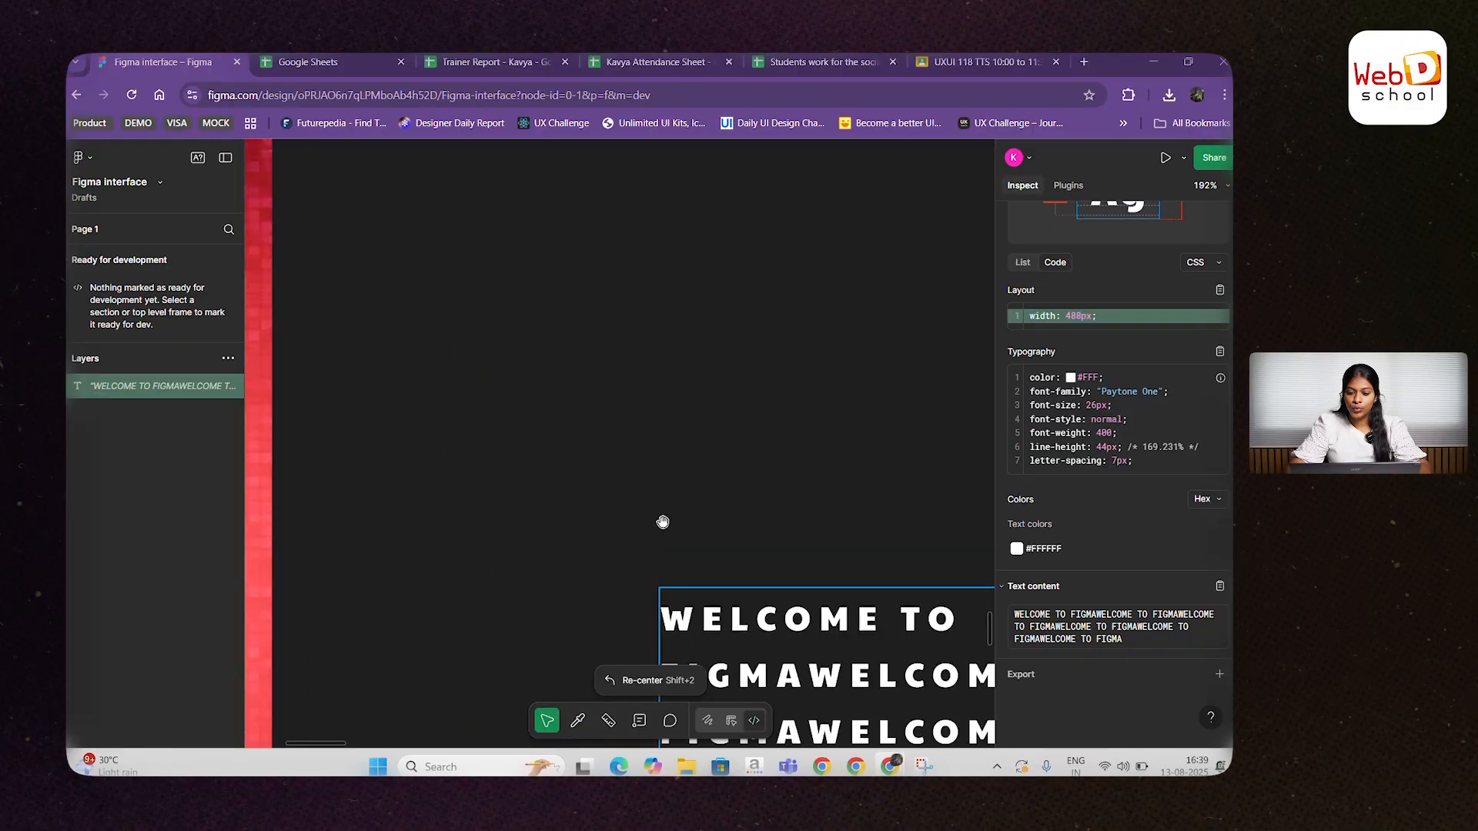
pyautogui.scroll(-5, 776, 545)
pyautogui.moveTo(715, 488); pyautogui.dragTo(648, 760)
pyautogui.scroll(5, 585, 384)
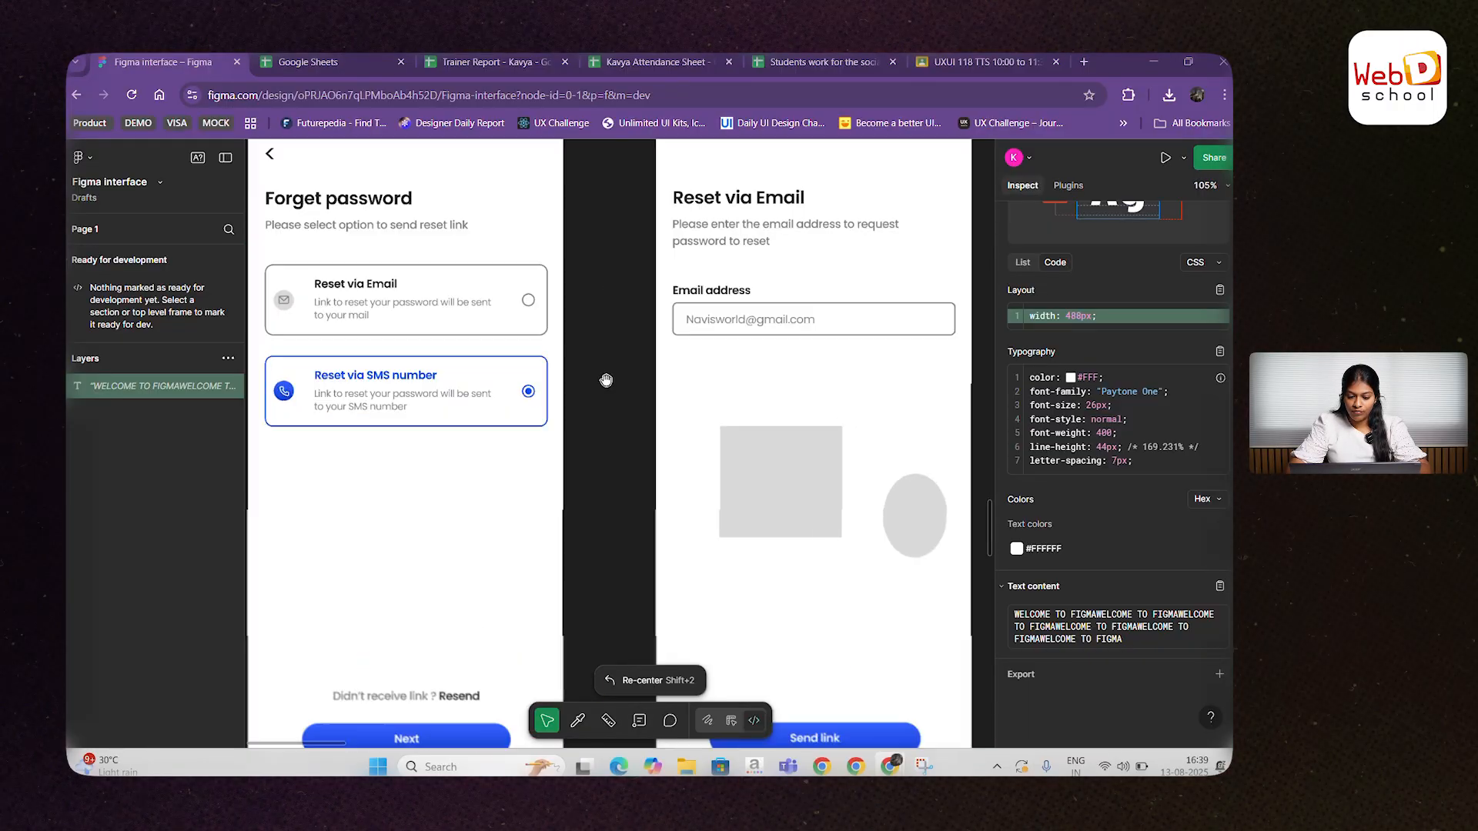
pyautogui.moveTo(655, 352); pyautogui.dragTo(432, 521)
pyautogui.click(519, 485)
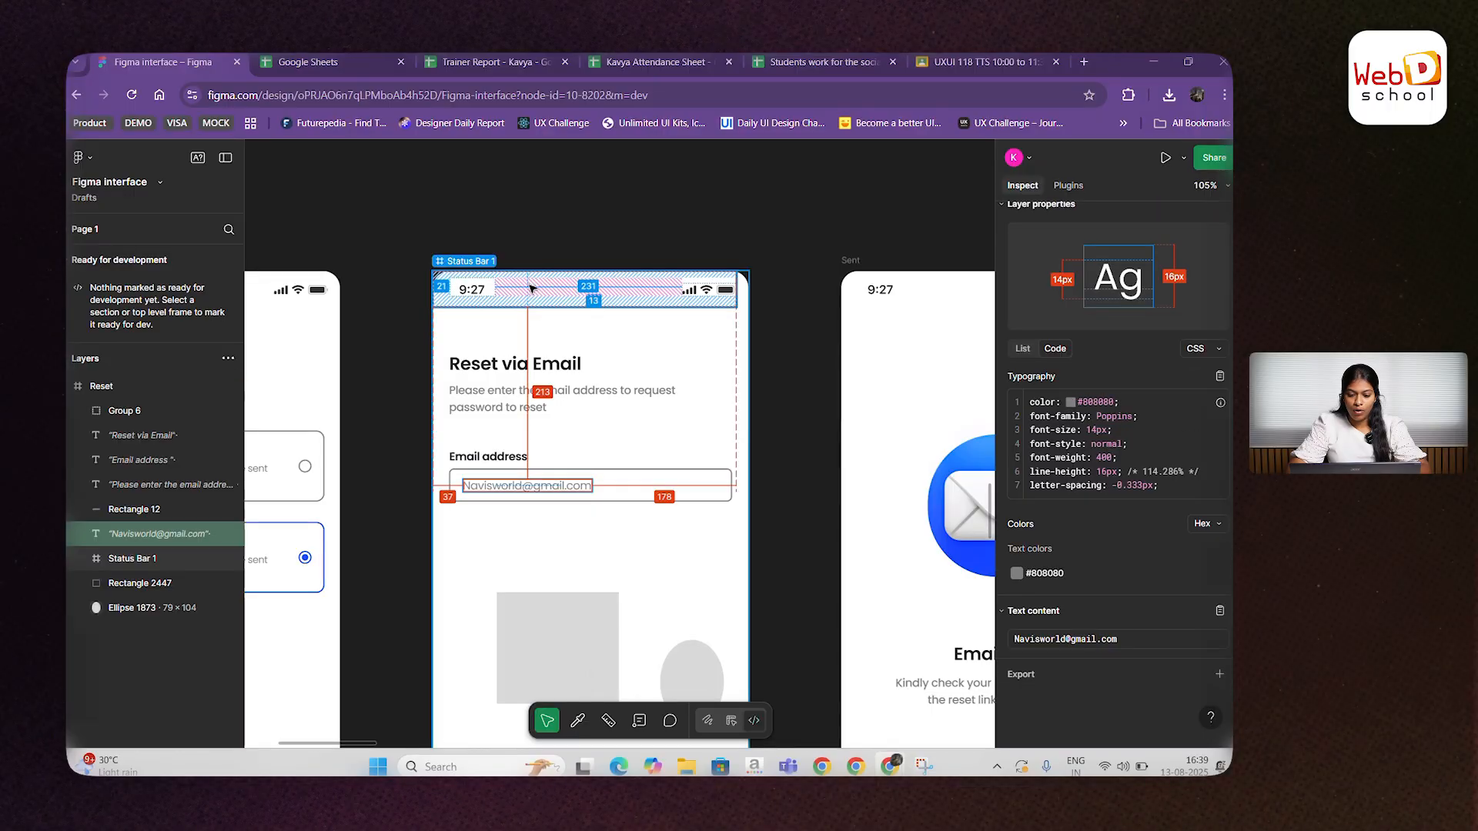
pyautogui.scroll(-3, 732, 566)
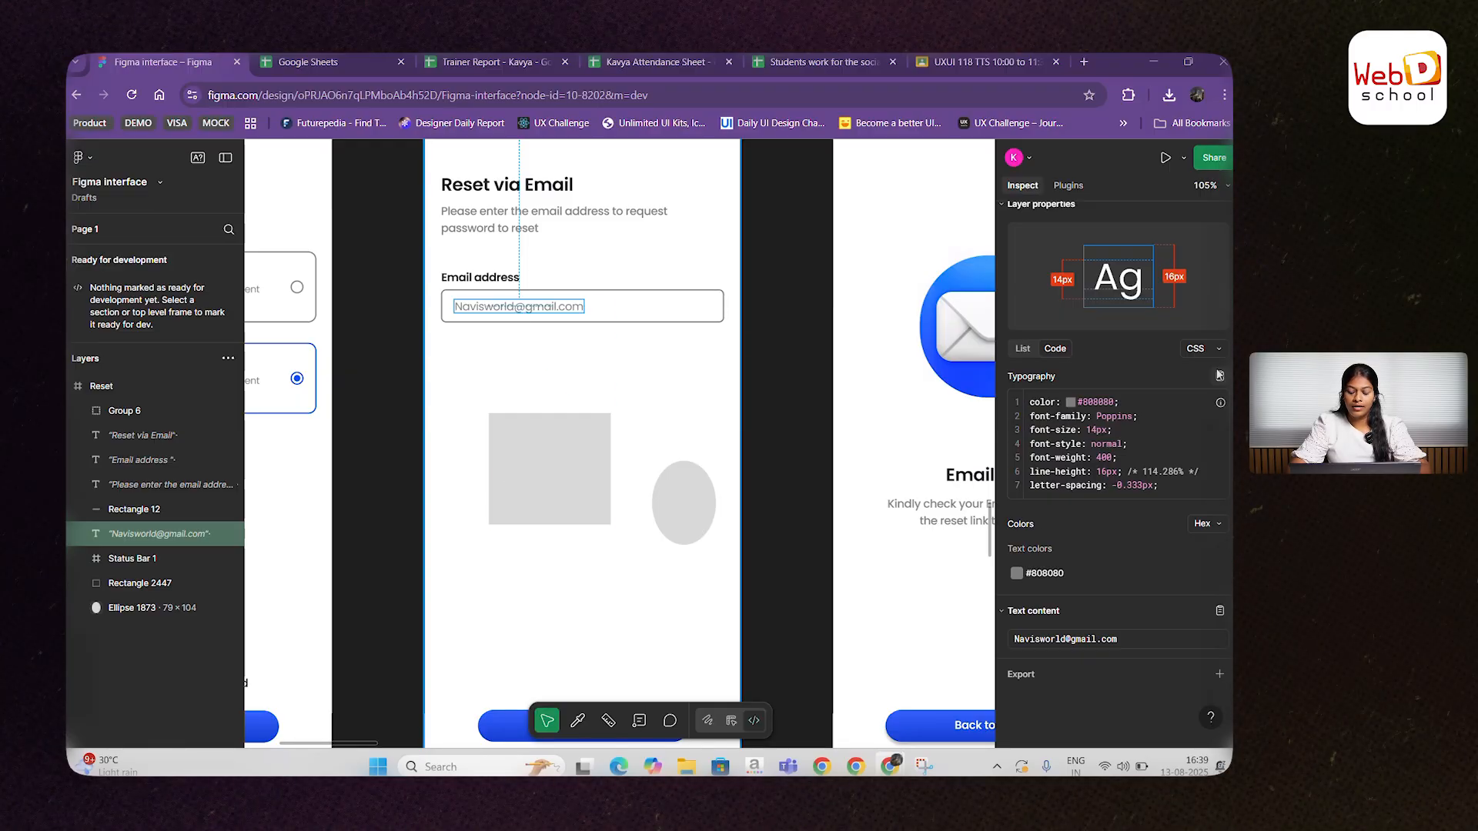
pyautogui.click(1219, 375)
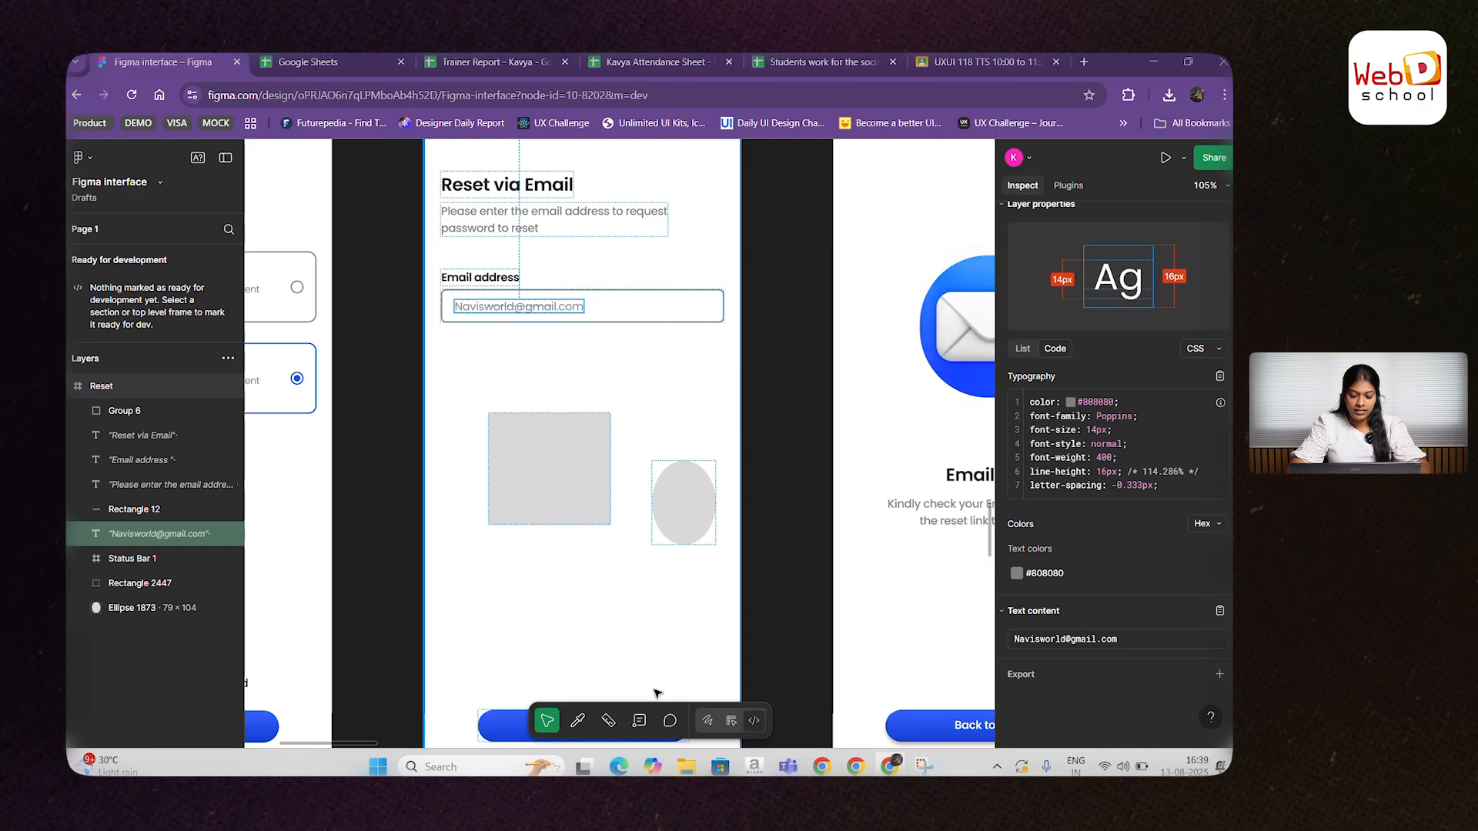
# Step: Switch to Draw mode to view its drawing tools, deselect the placeholder text, and return to Design mode
pyautogui.click(711, 722)
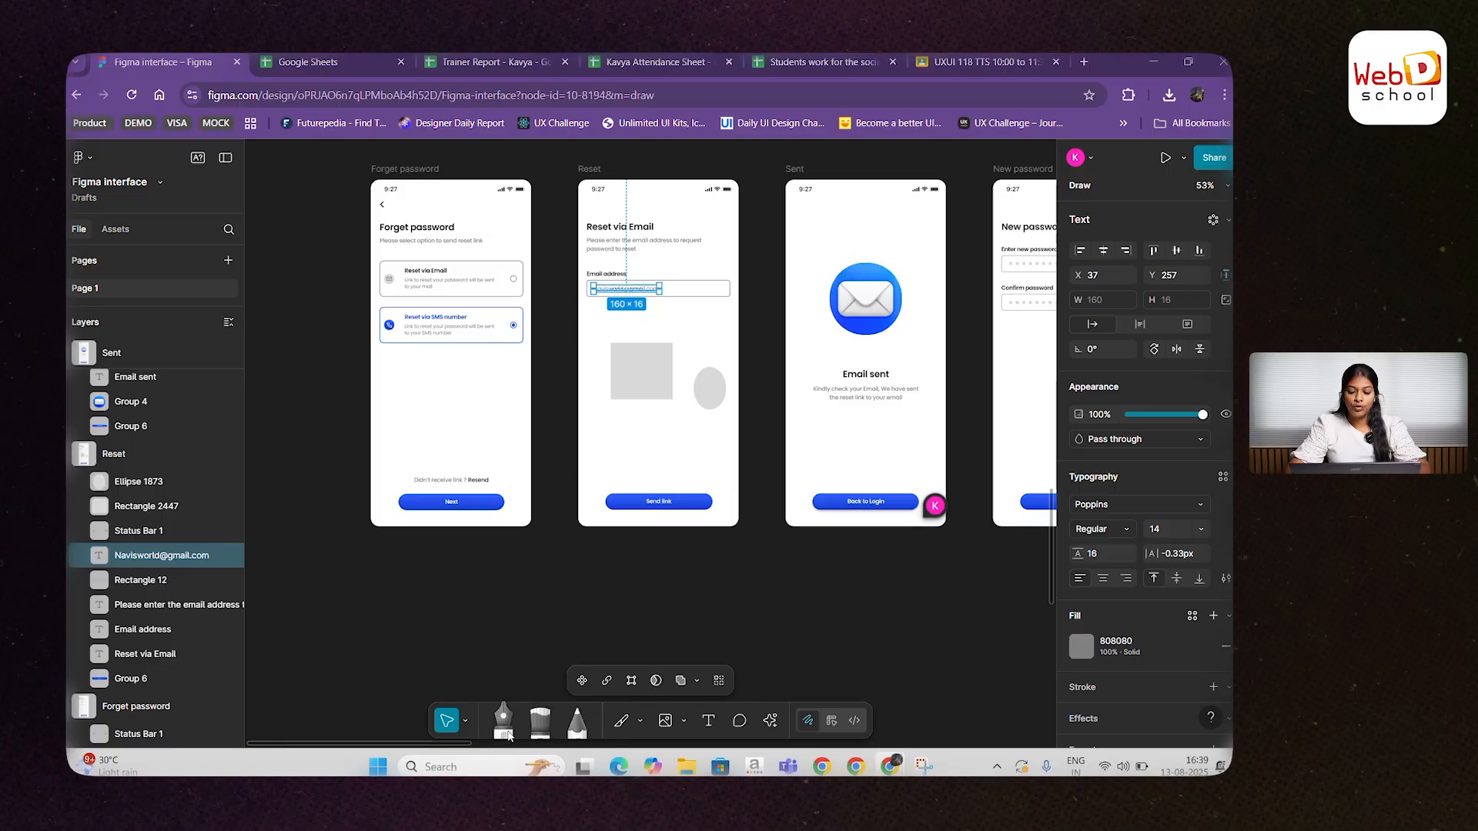
pyautogui.scroll(2, 697, 588)
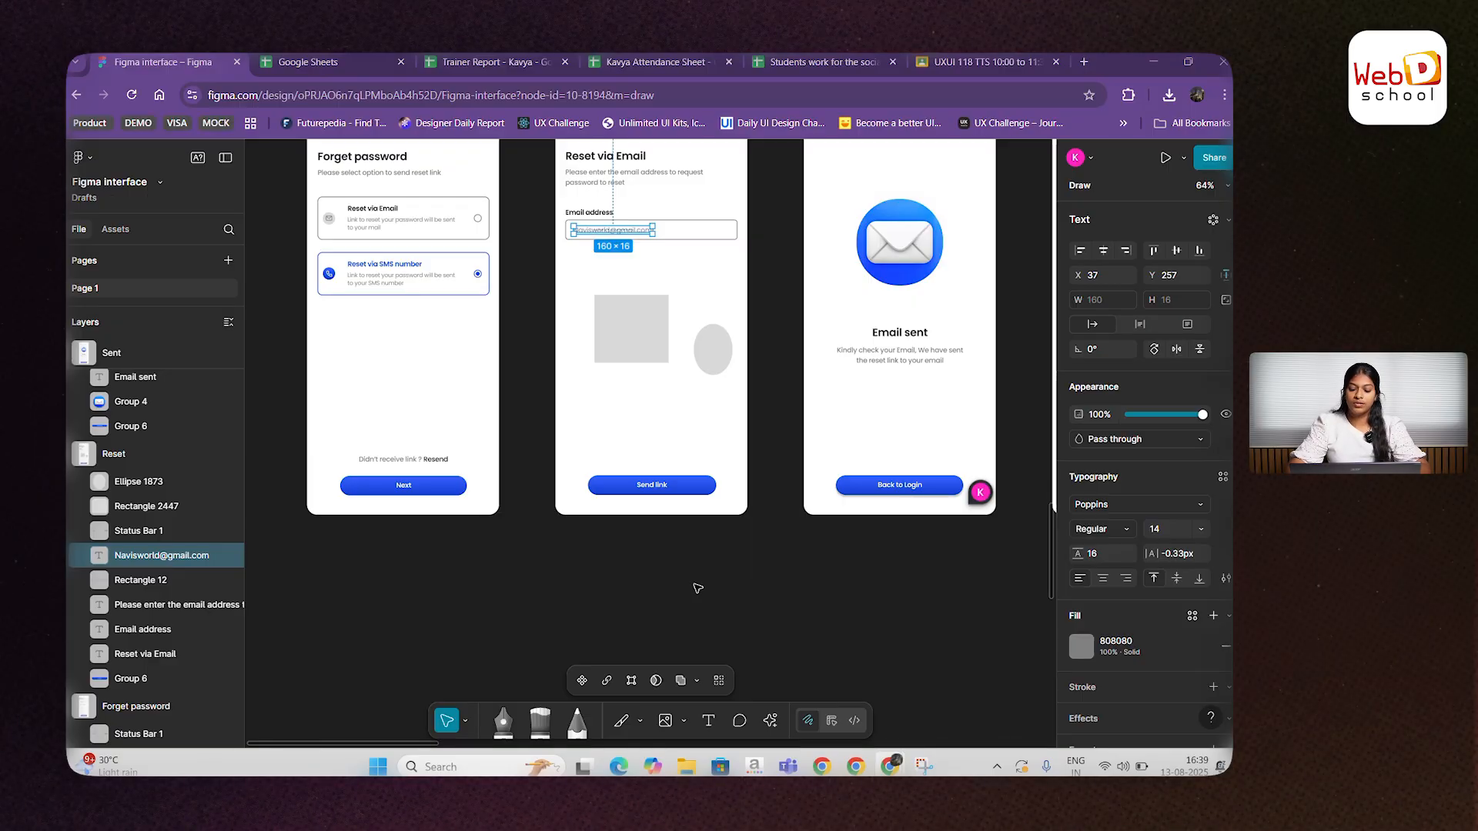
pyautogui.click(377, 554)
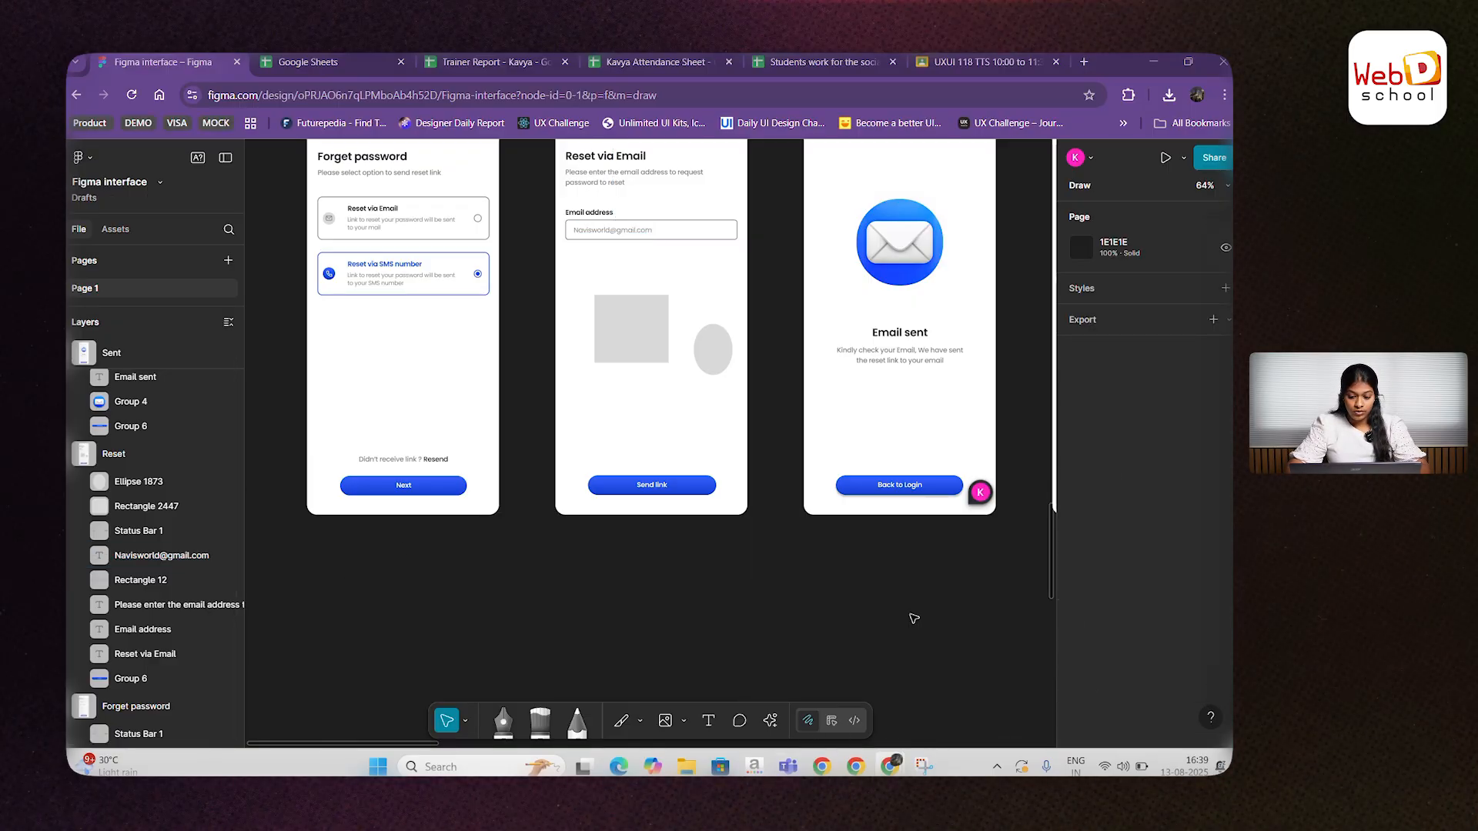
pyautogui.scroll(-1, 914, 618)
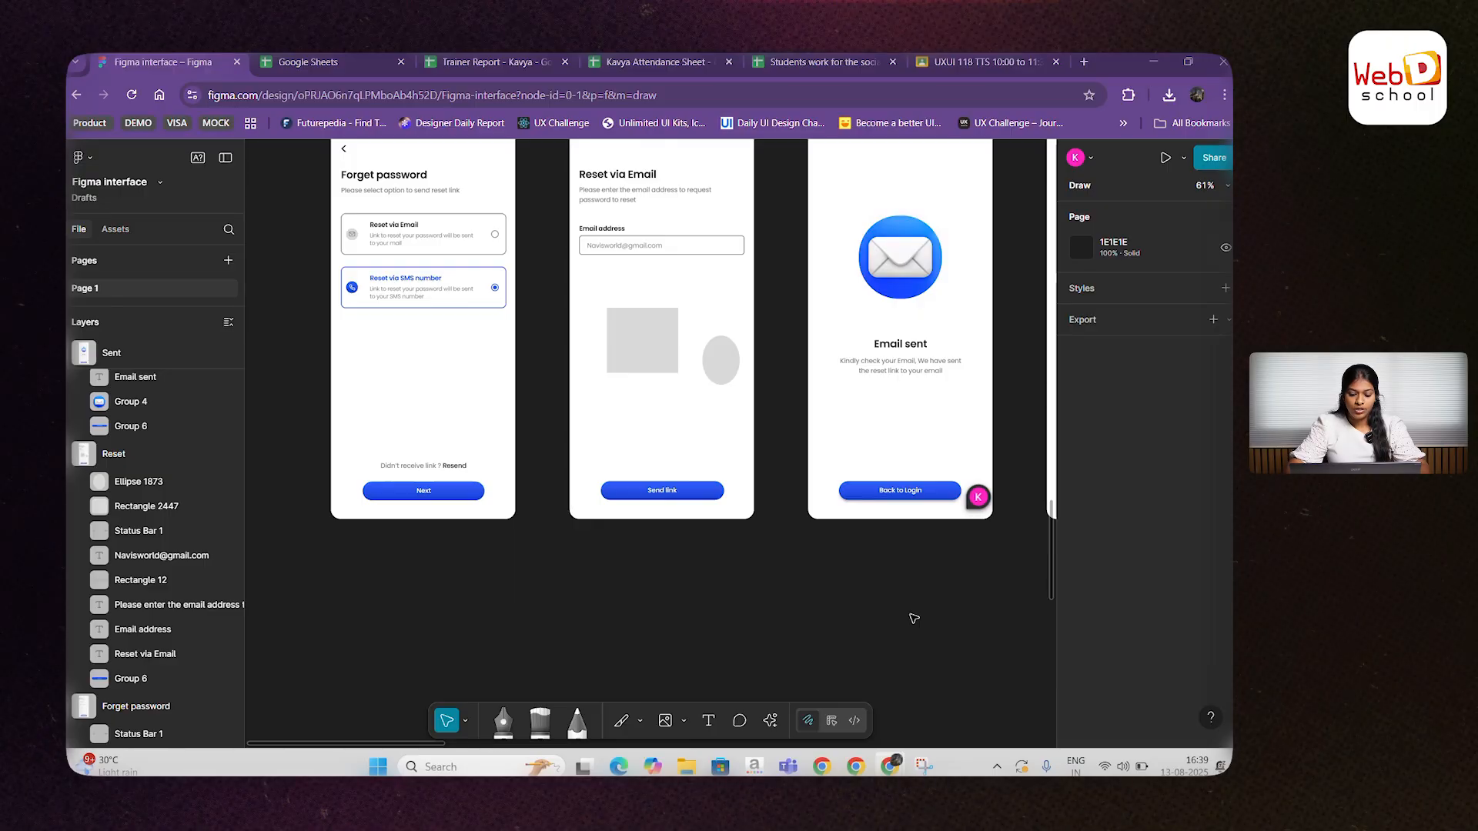
pyautogui.click(832, 721)
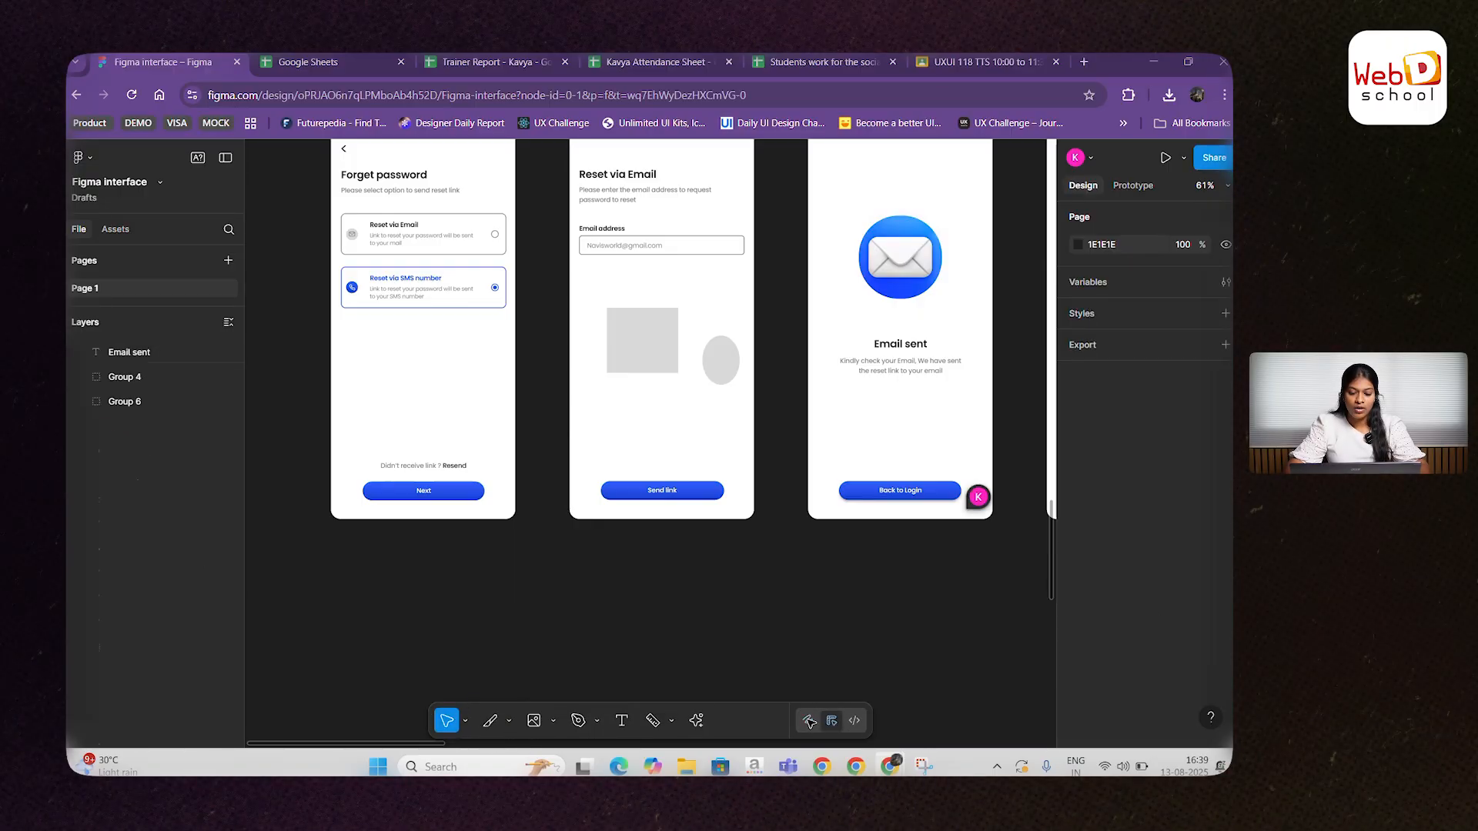